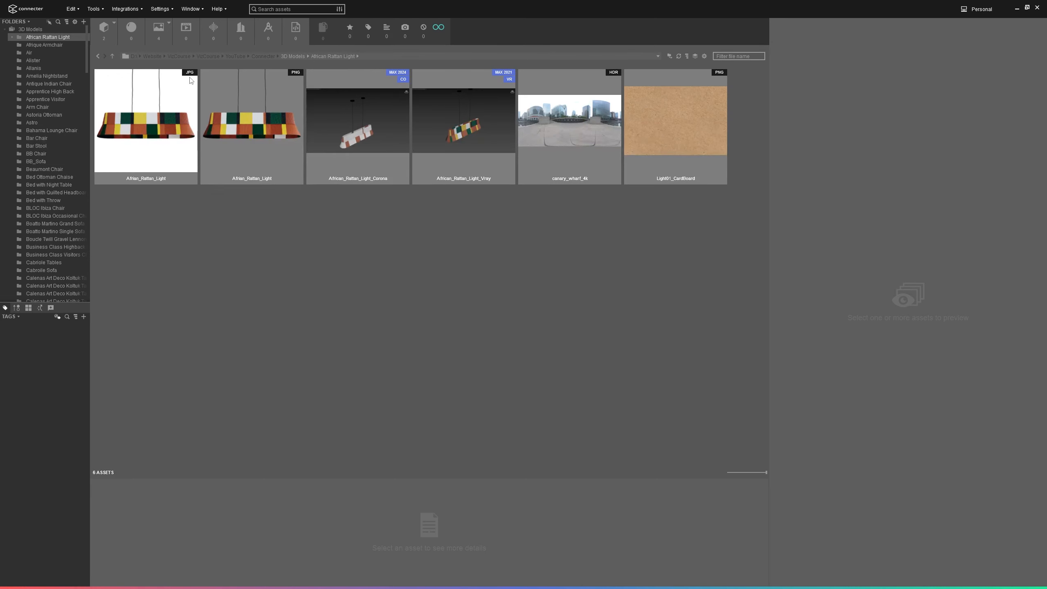
Step: Select the Afrian_Rattan_Light JPG render and copy its file location to the clipboard
click(156, 130)
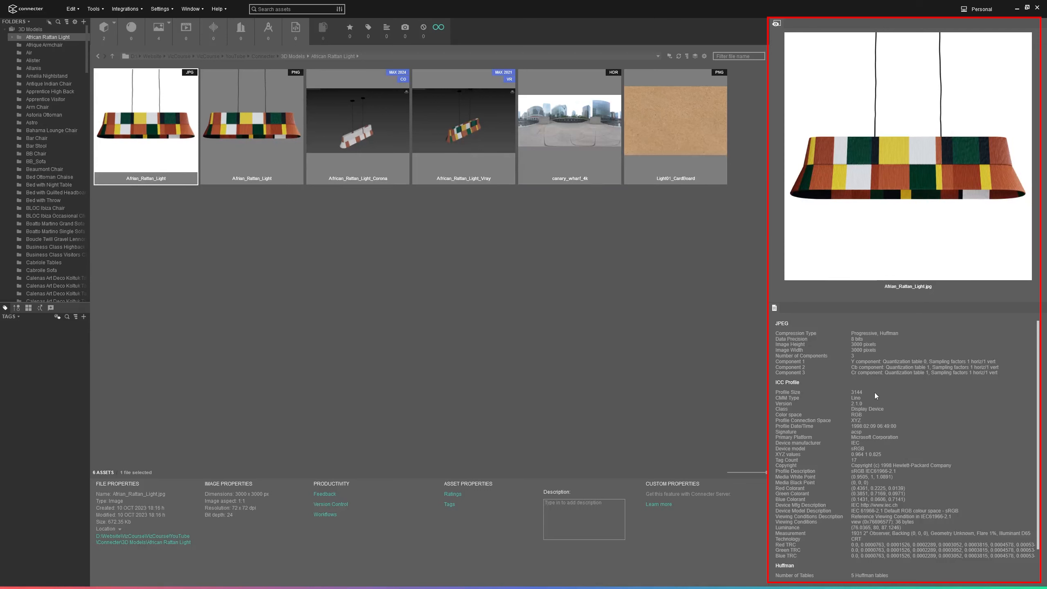
click(186, 9)
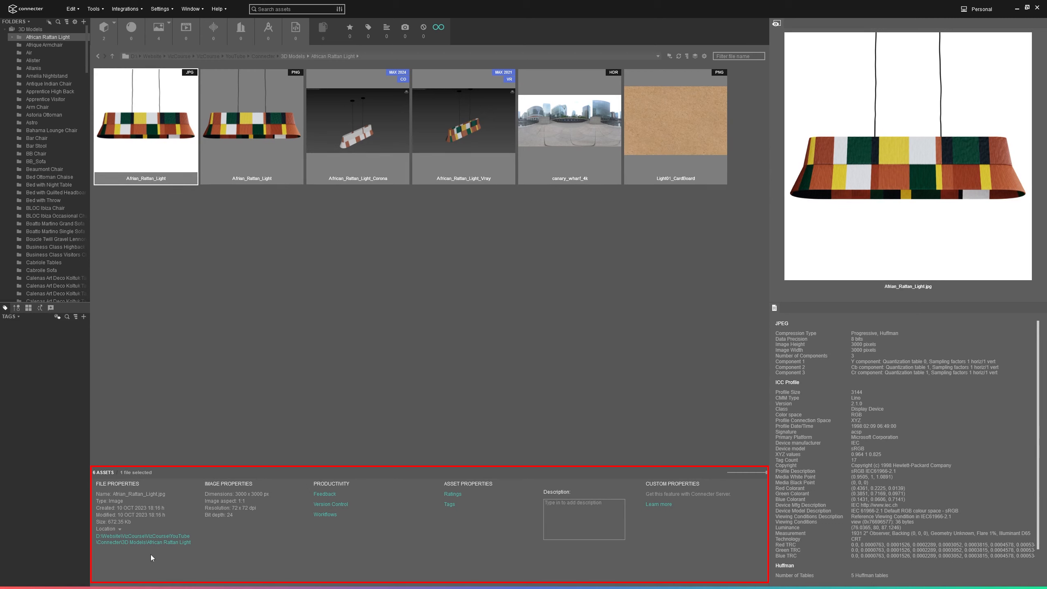
click(119, 530)
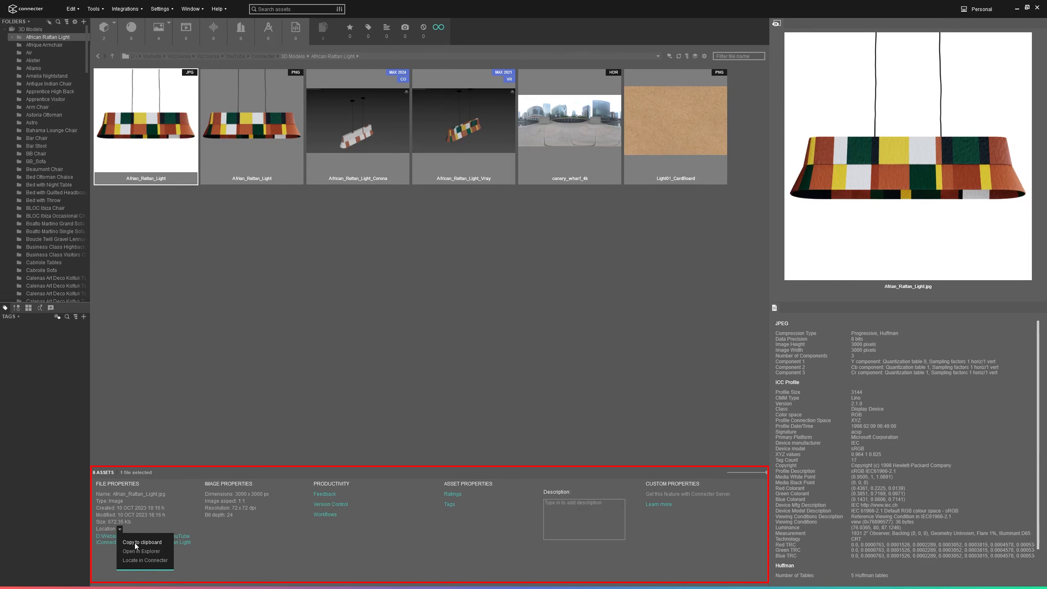
click(134, 542)
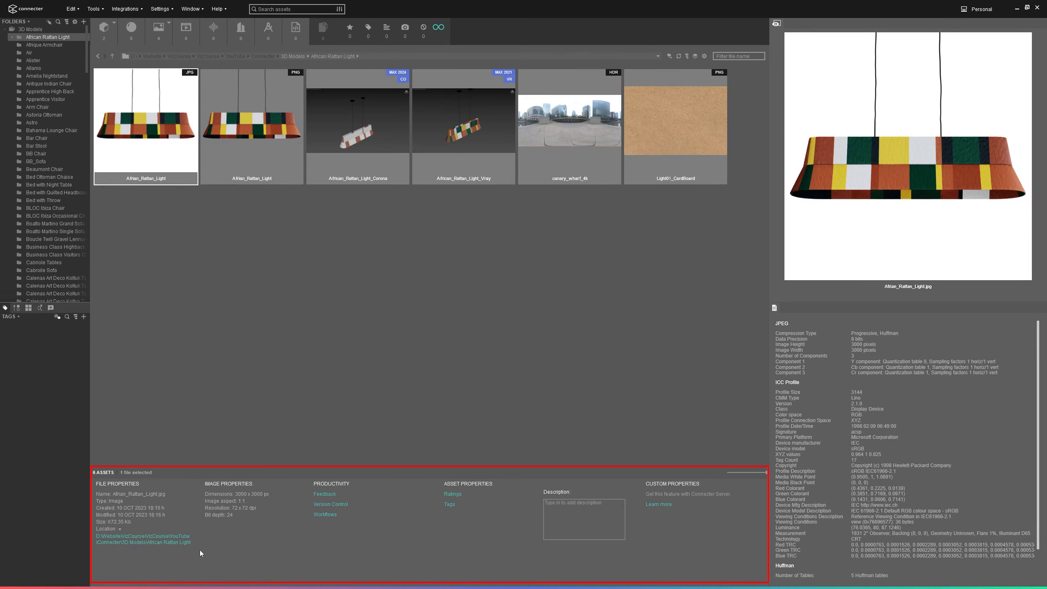
Step: Show the JPG render's folder in File Explorer, minimize that window, and view the location options again
click(121, 530)
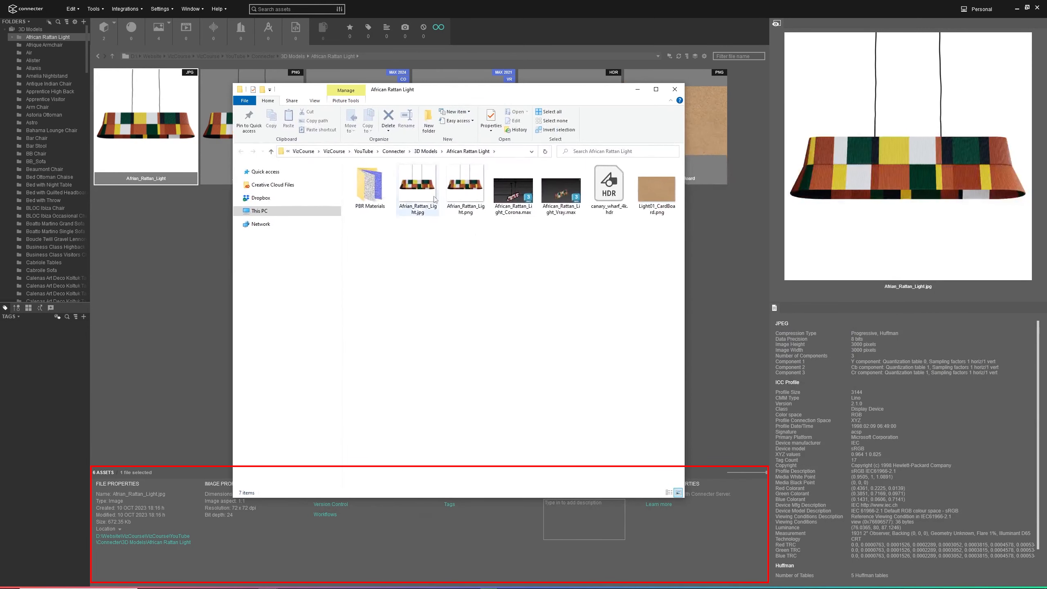
click(637, 89)
click(118, 529)
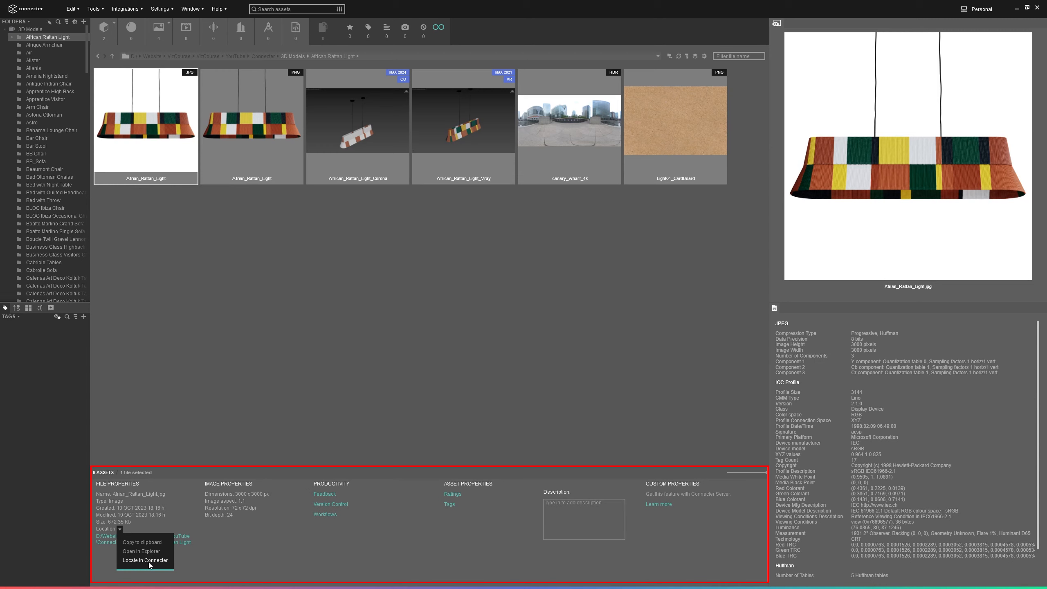
click(220, 558)
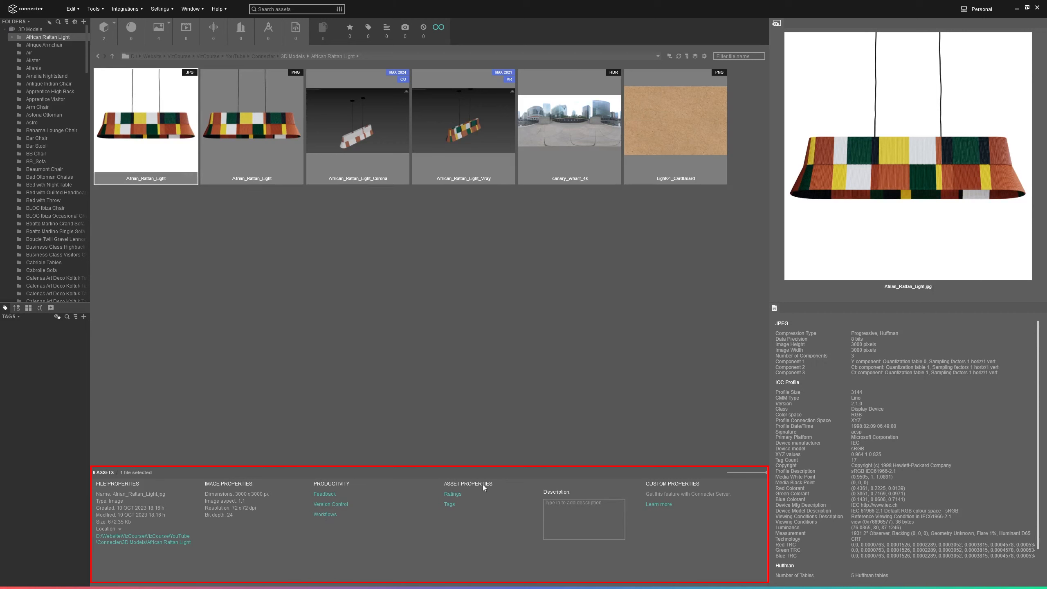
Step: View and dismiss the Ratings information, and add the description "Render of Lamp" to the JPG render
click(452, 494)
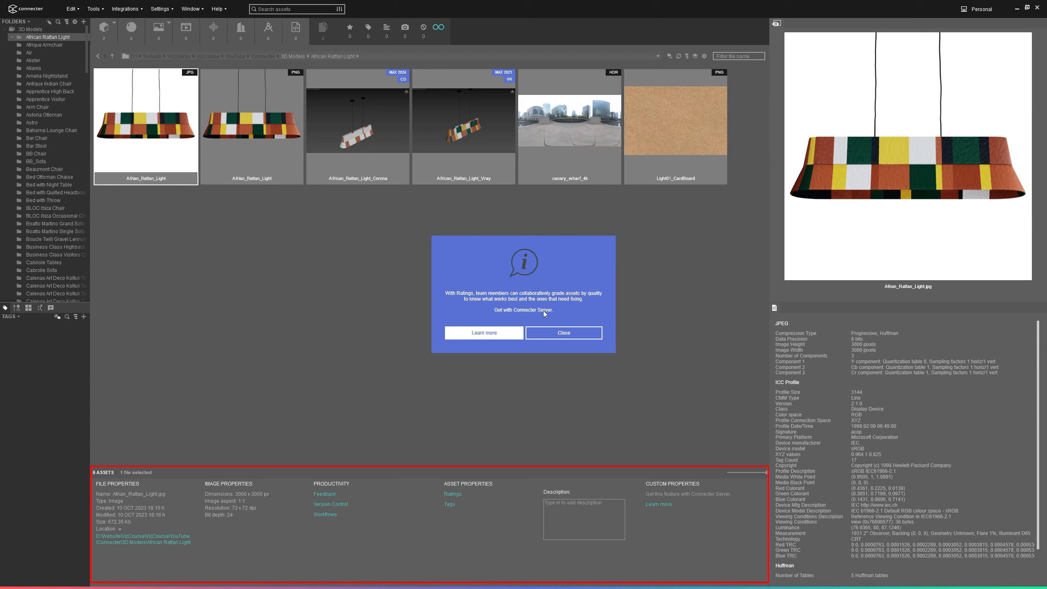
click(560, 333)
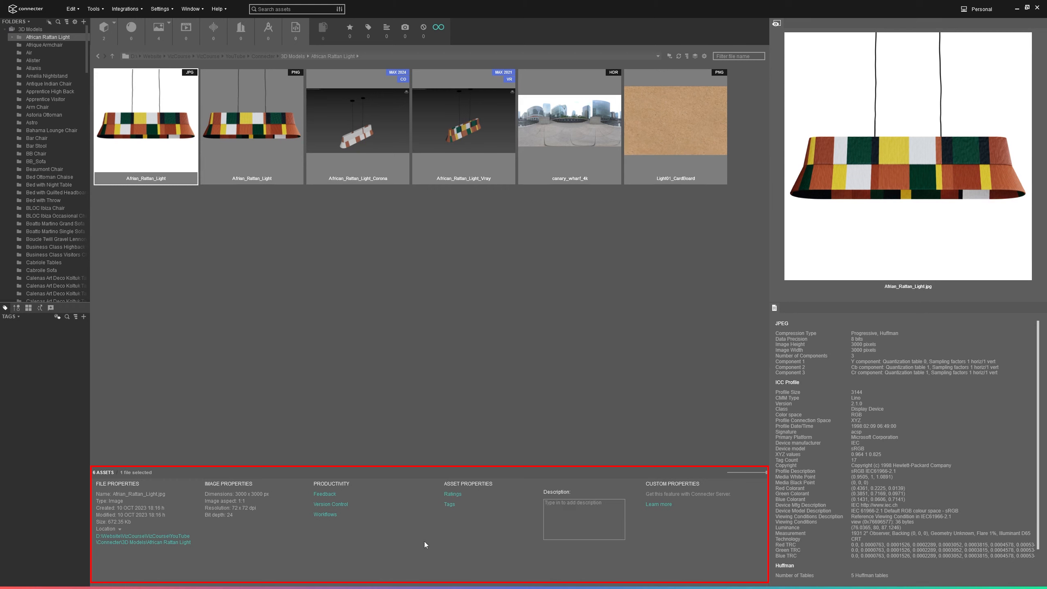
click(579, 503)
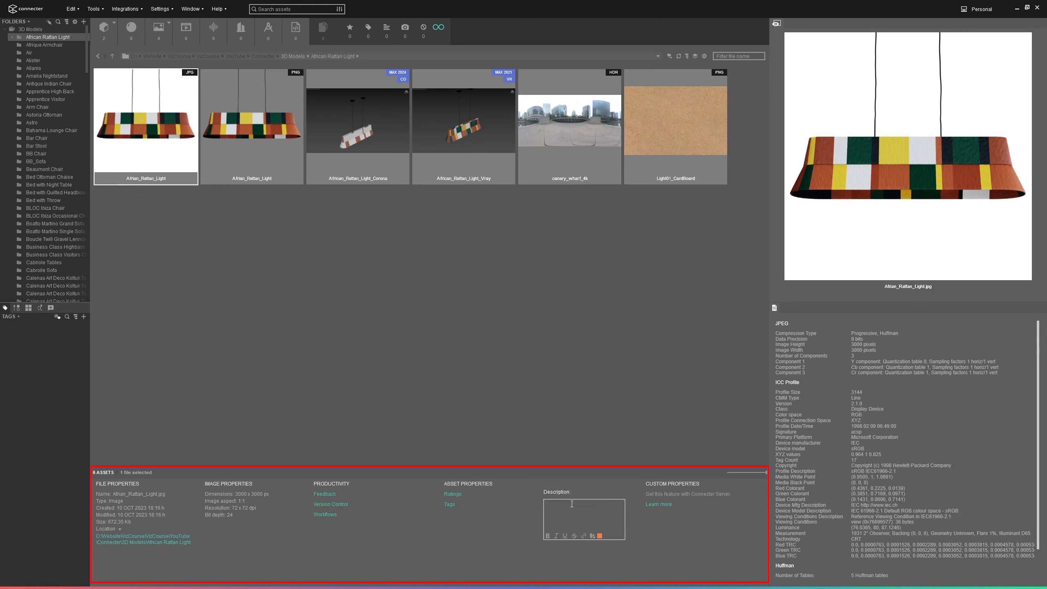
text(Render of Lamp)
click(491, 520)
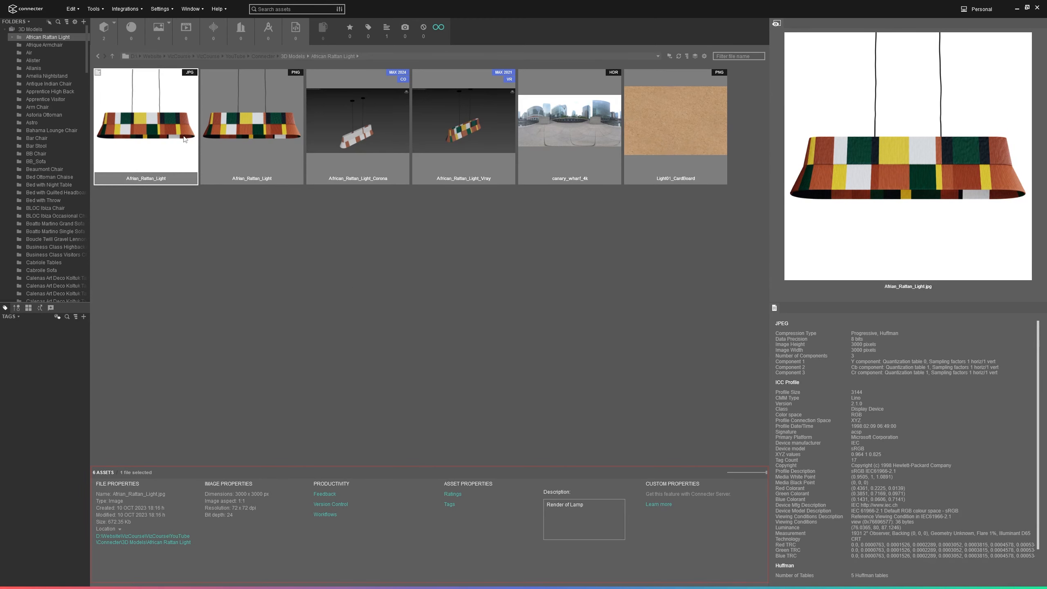
Step: Preview the Afrian_Rattan_Light JPG and PNG renders in the full-size lightbox, closing each preview
double_click(164, 140)
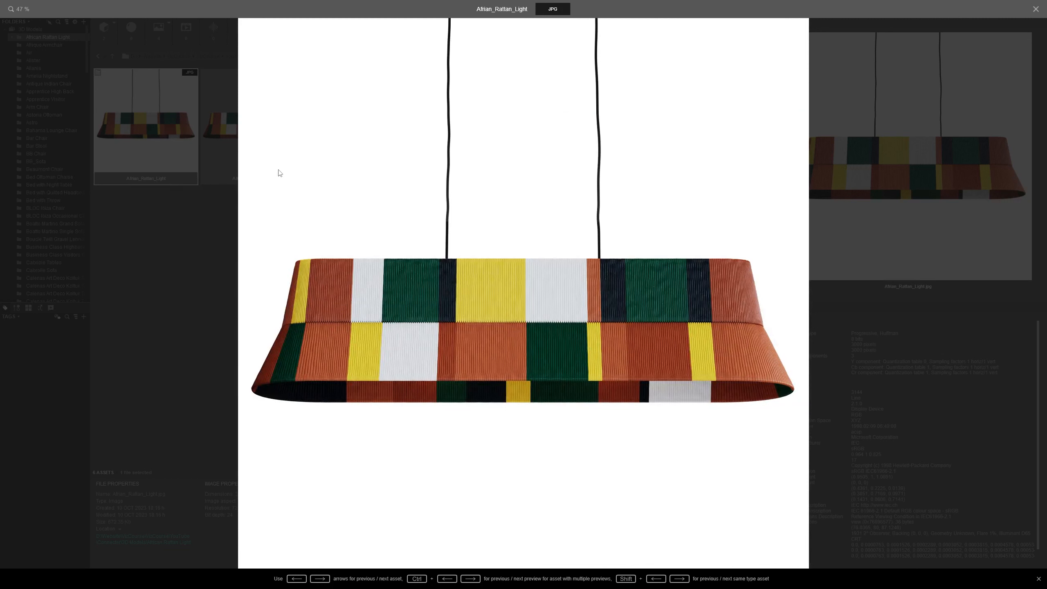
click(195, 234)
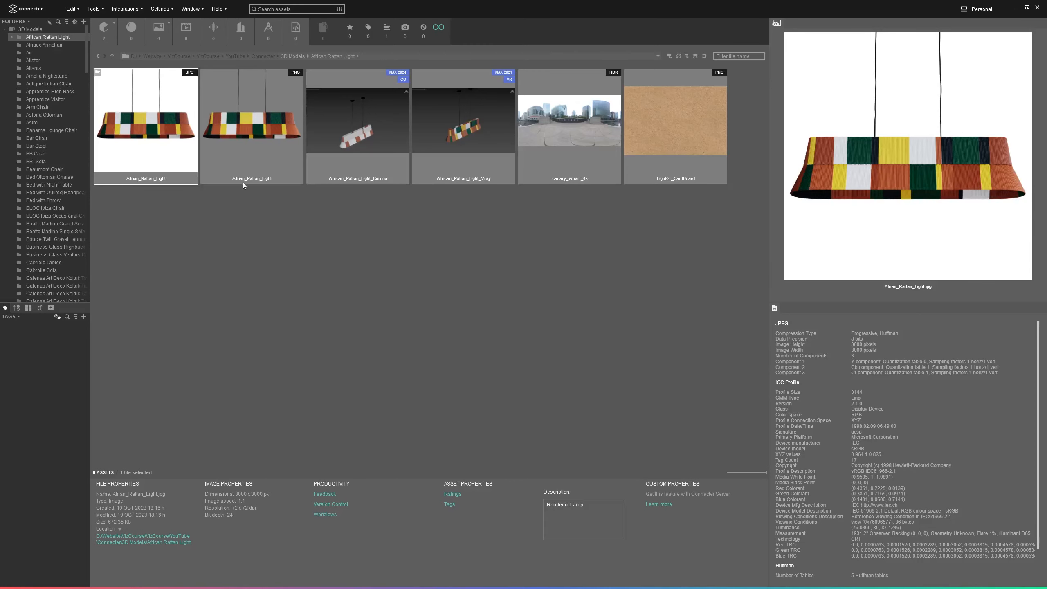
click(262, 145)
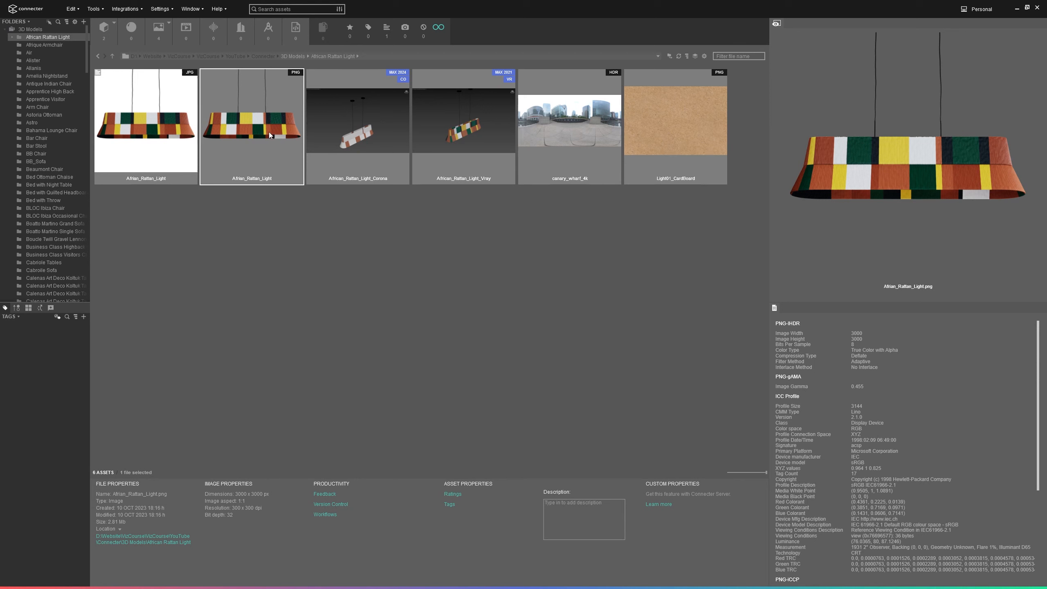
key(space)
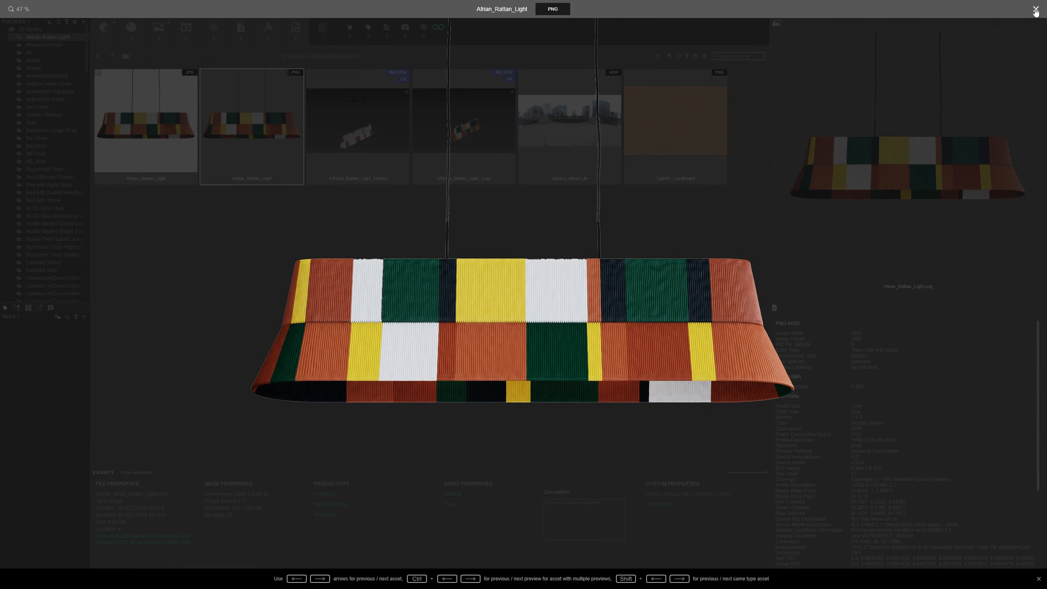
click(1035, 9)
Step: Disable transparency for the lightbox in Preferences and preview the PNG render full size
click(161, 10)
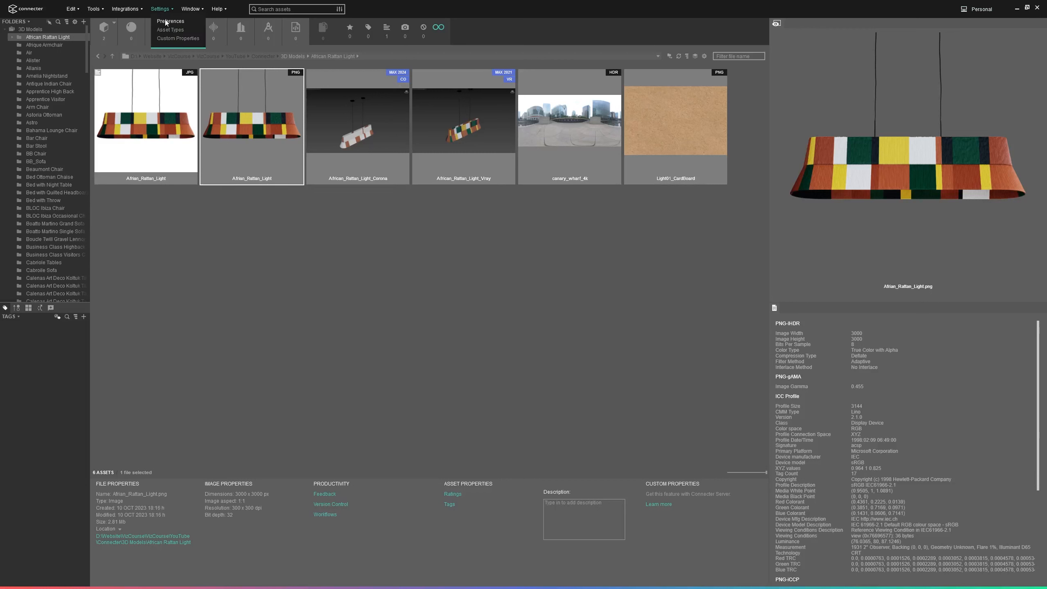
click(166, 21)
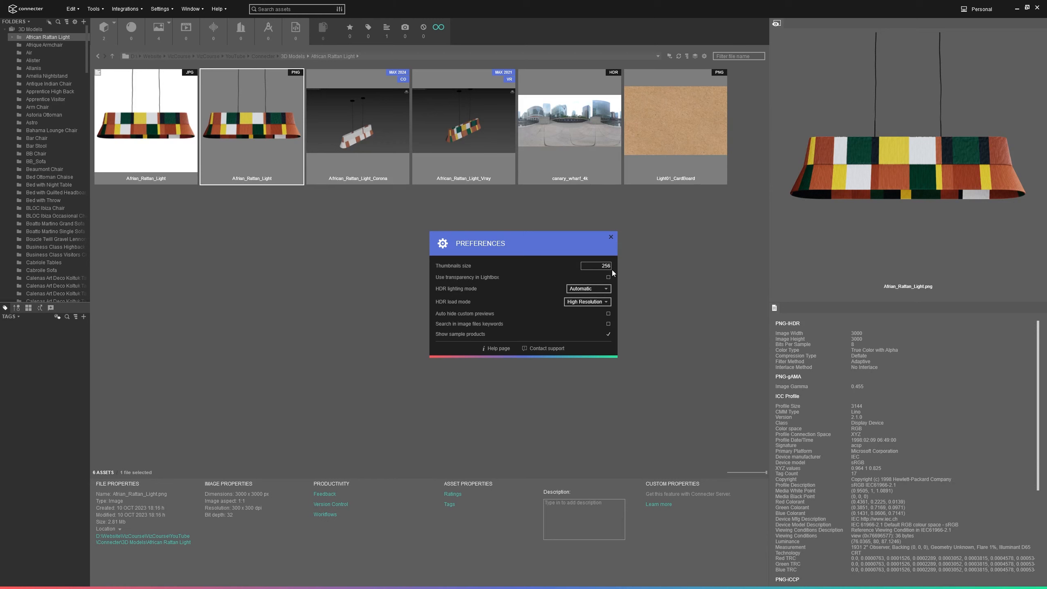
click(610, 237)
double_click(274, 126)
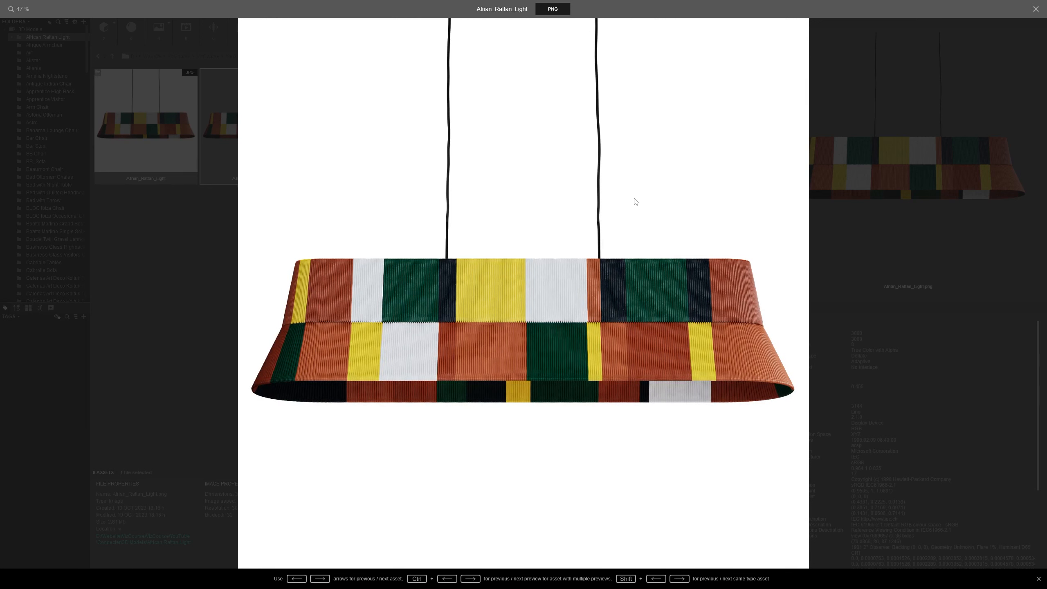
click(120, 248)
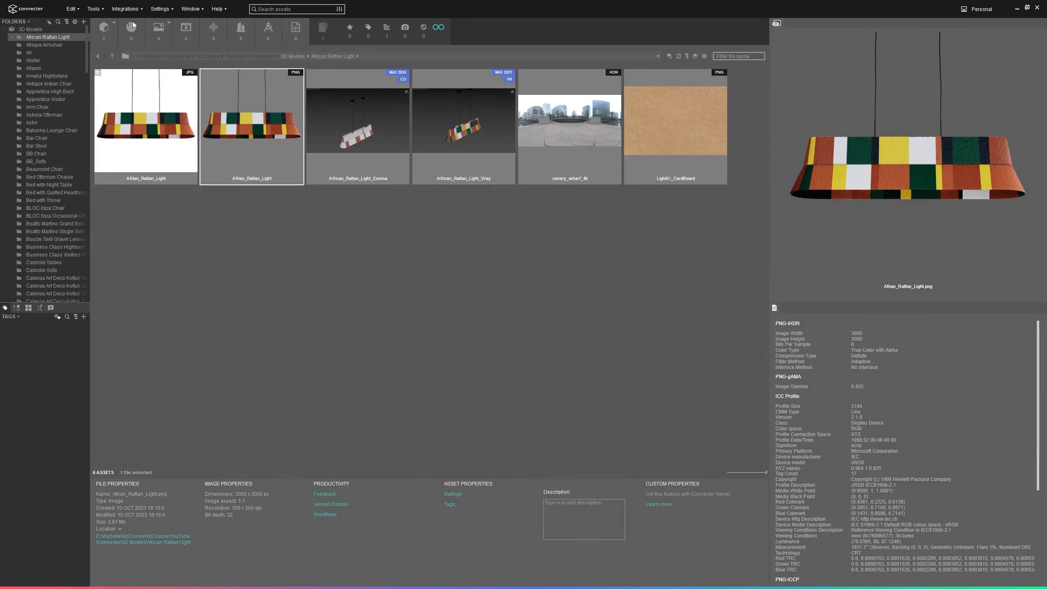
Step: Check the lightbox transparency option in Preferences and close the dialog
click(160, 9)
click(187, 29)
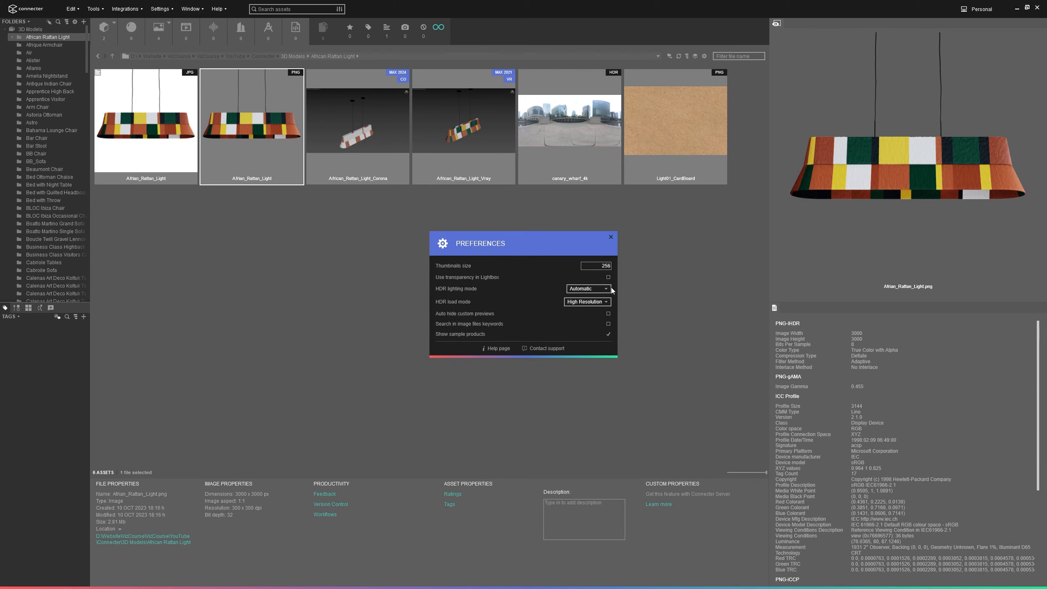
click(611, 237)
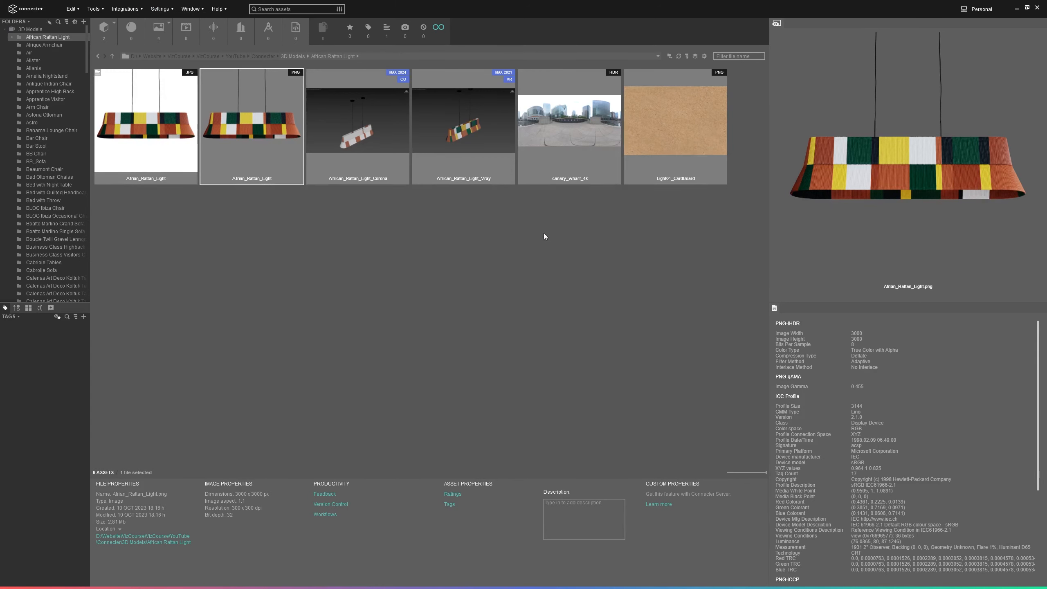
click(545, 234)
Step: Inspect the texture previews of African_Rattan_Light_Corona and of bahama_vray in the Bahama Lounge Chair folder
click(365, 140)
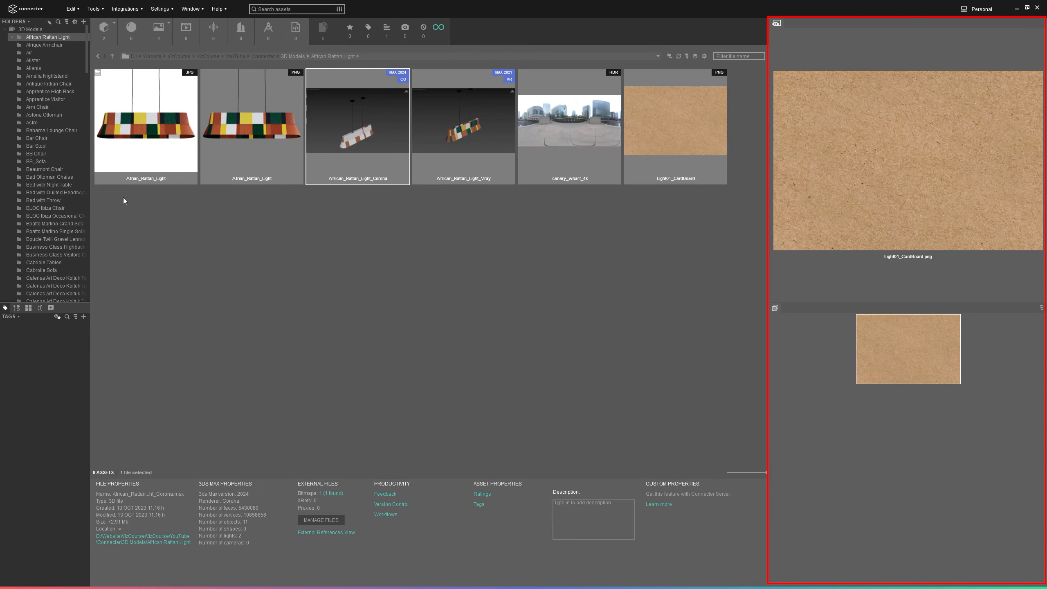
click(62, 132)
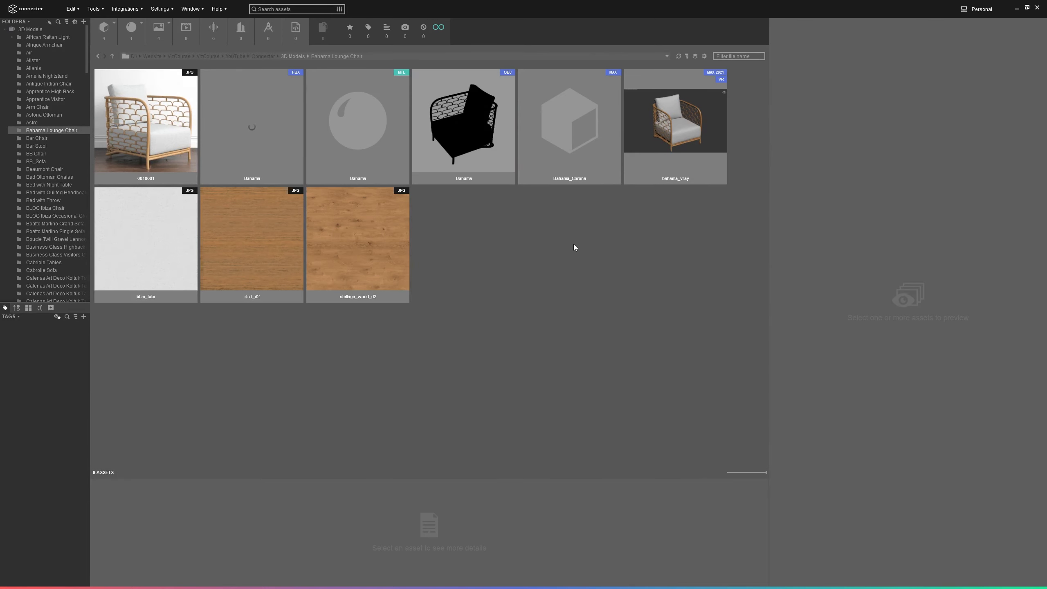
click(674, 156)
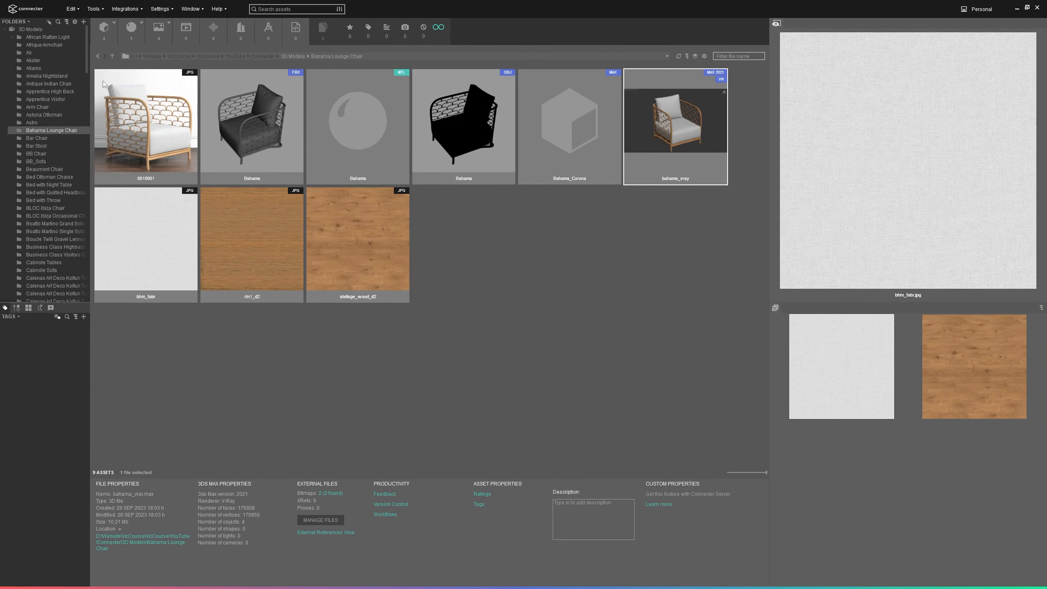
Step: View the bitmap found for African_Rattan_Light_Corona in the African Rattan Light folder and return to that folder
click(49, 37)
click(392, 138)
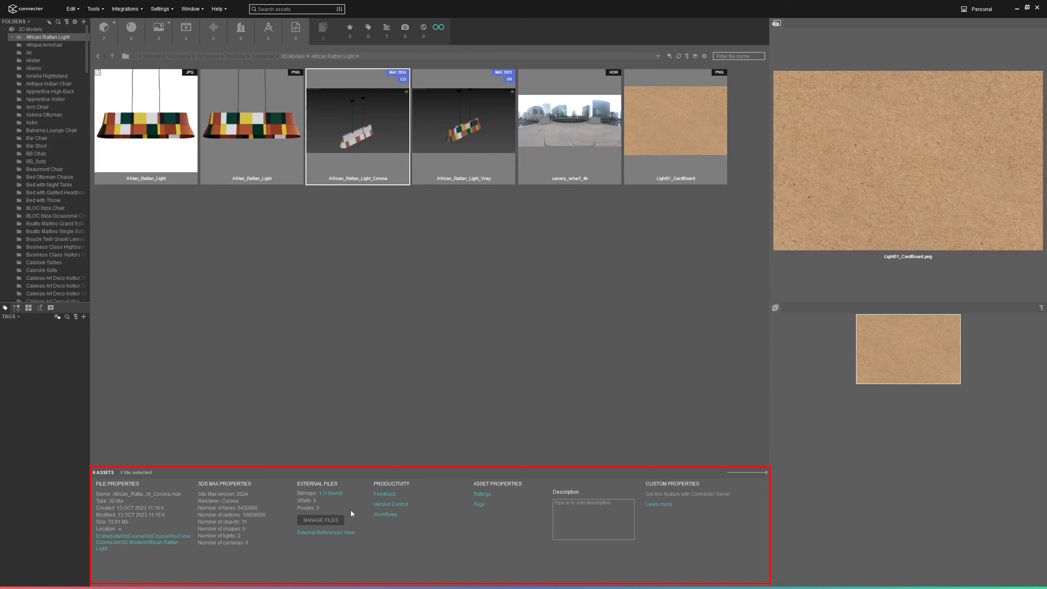
click(335, 494)
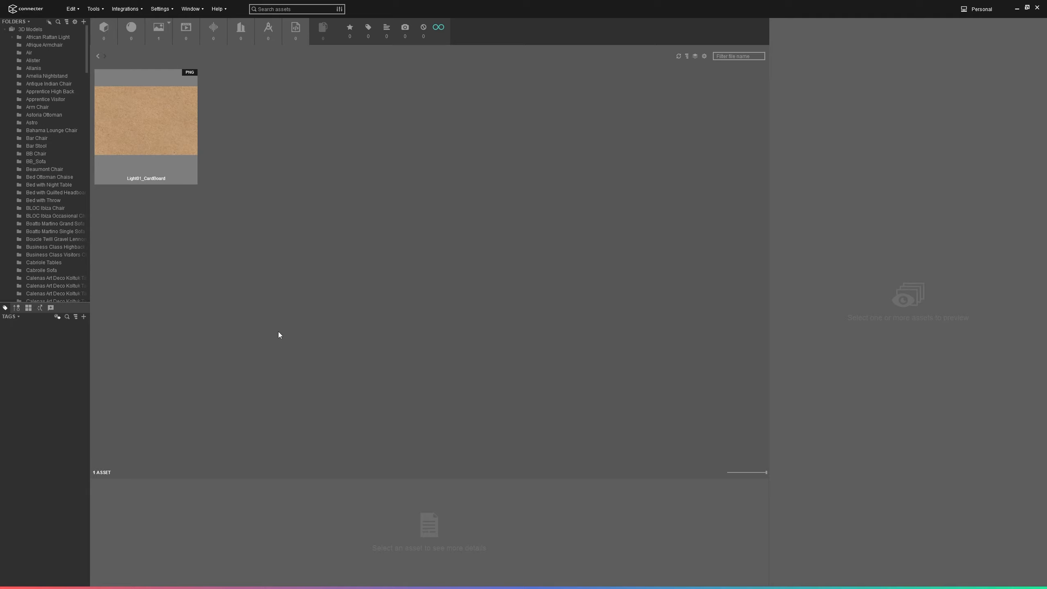
click(98, 59)
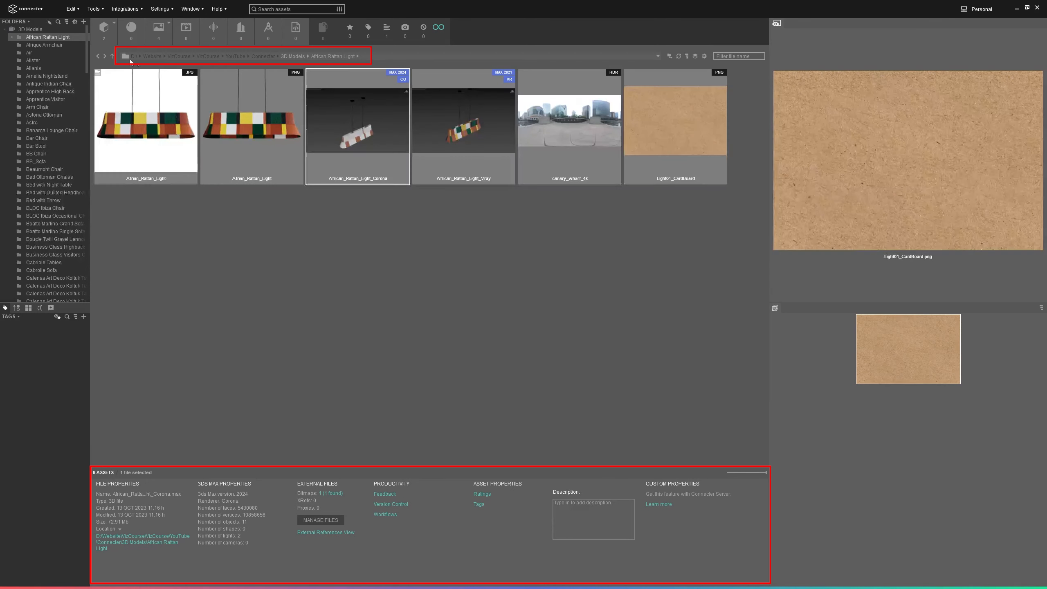
Step: Copy the full path of the African Rattan Light folder from the address bar
click(335, 56)
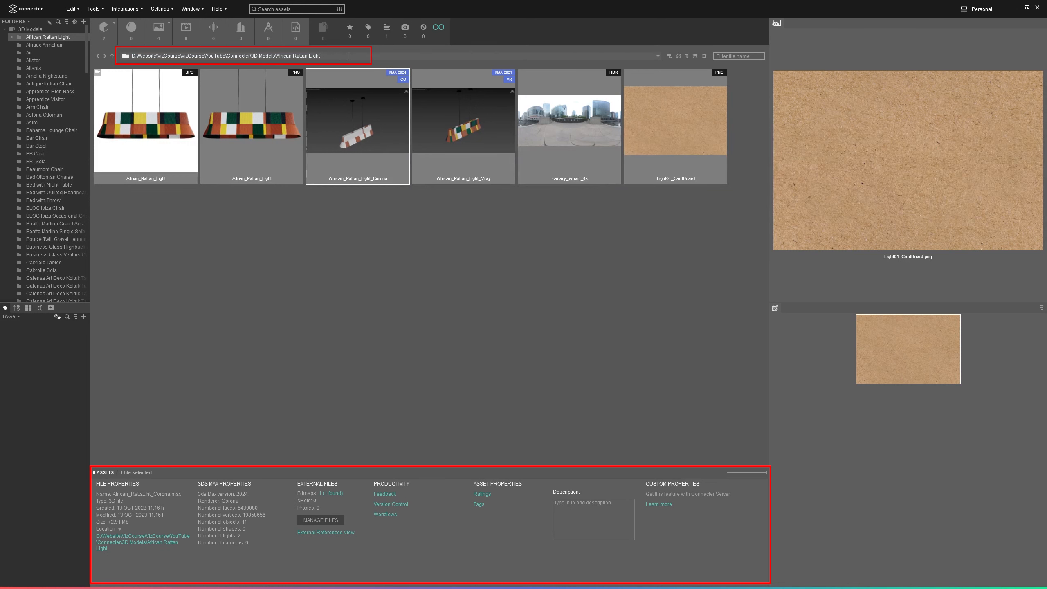
right_click(175, 57)
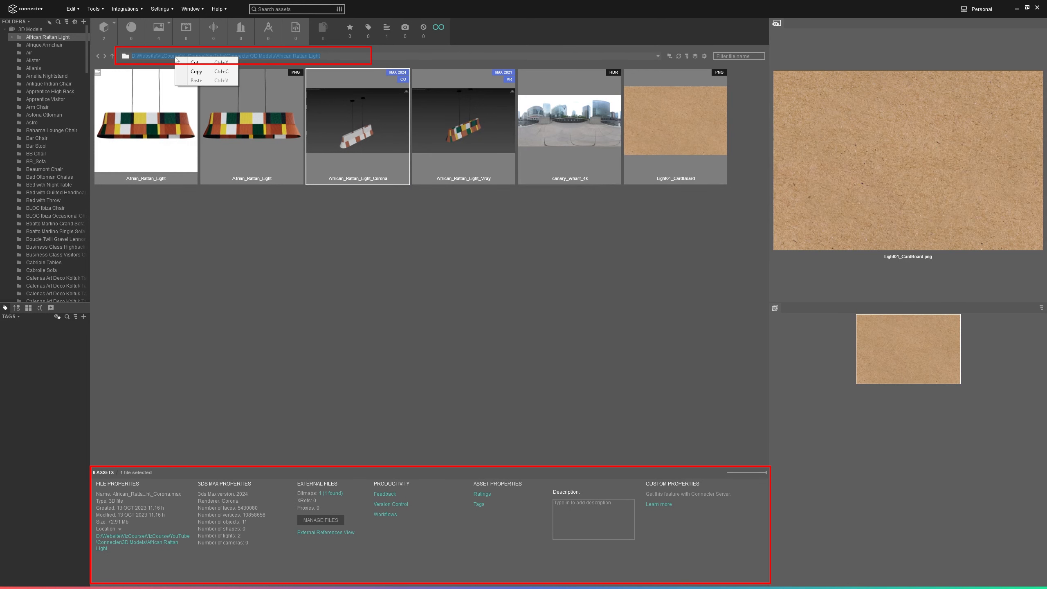
click(193, 71)
click(335, 56)
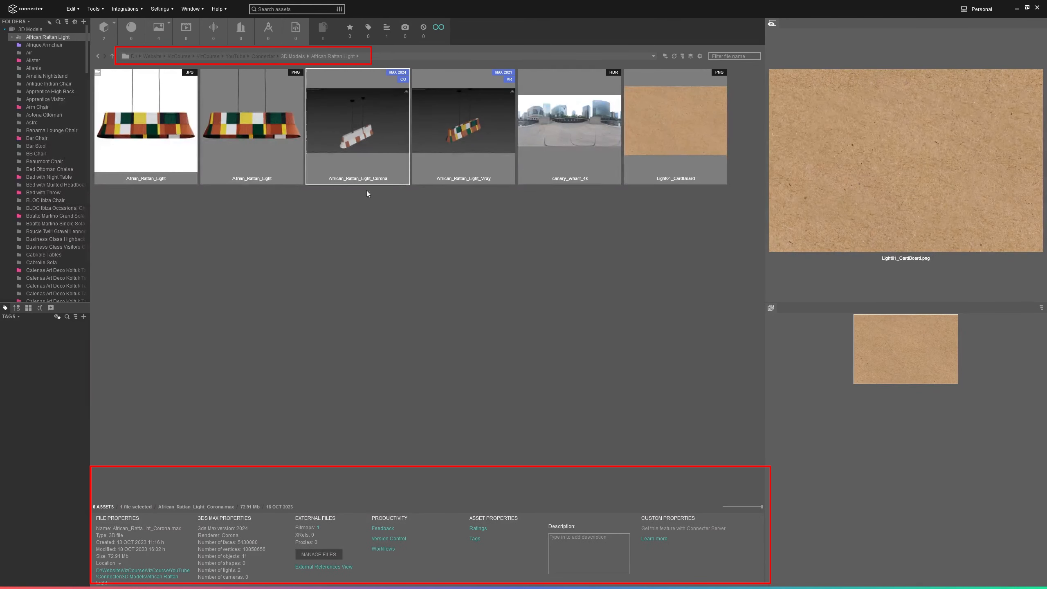
Step: Review the external files of African_Rattan_Light_Corona in the file manager, shifting the dialog off the thumbnails before closing it
click(324, 553)
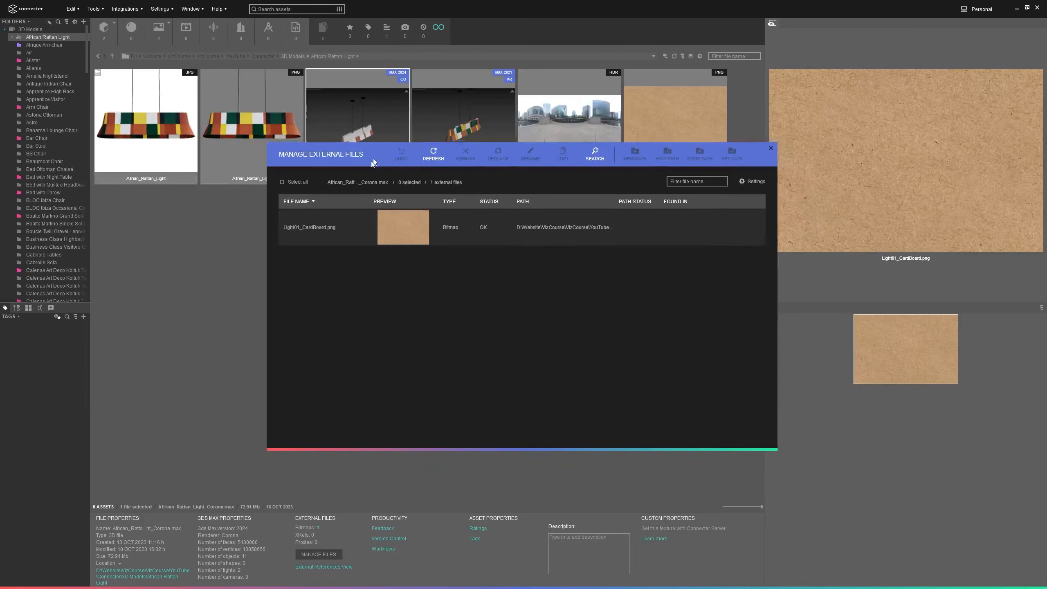
drag(374, 155, 306, 214)
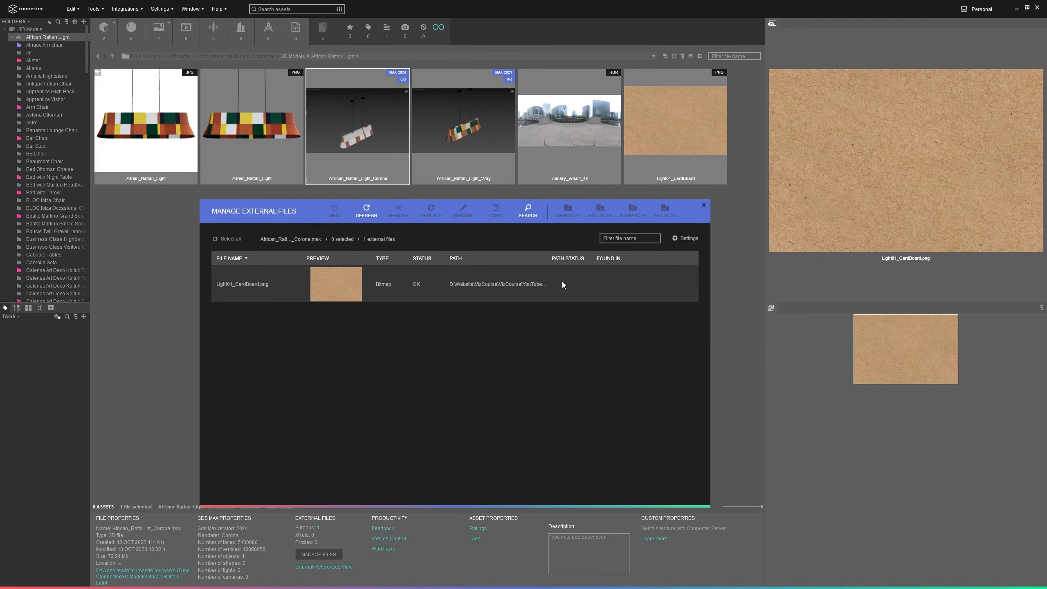
click(704, 206)
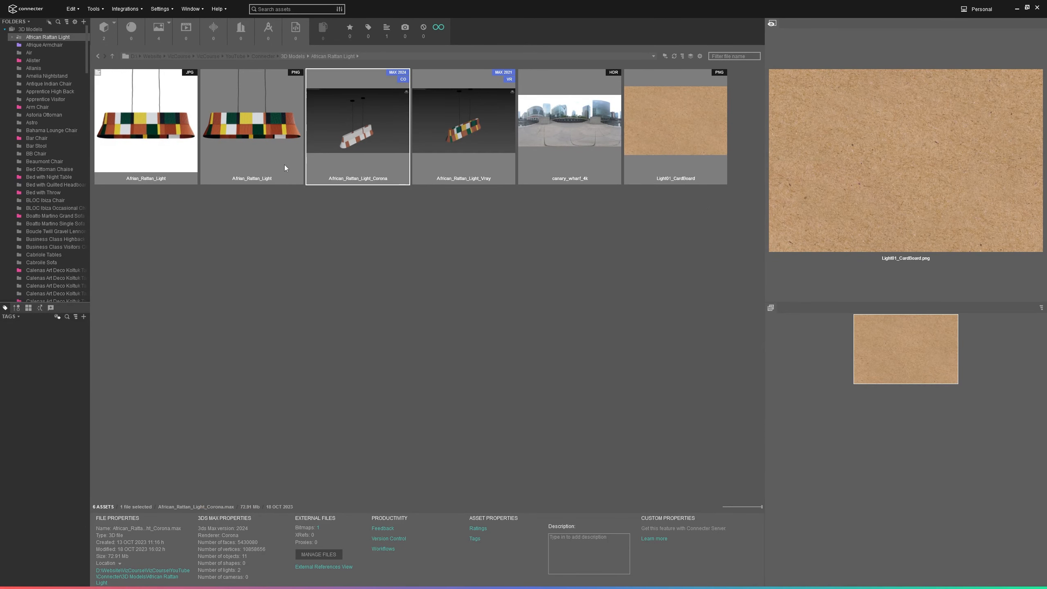
Step: Open the external file manager for Afrique_Corona in the Afrique Armchair folder and refresh its file list
click(39, 45)
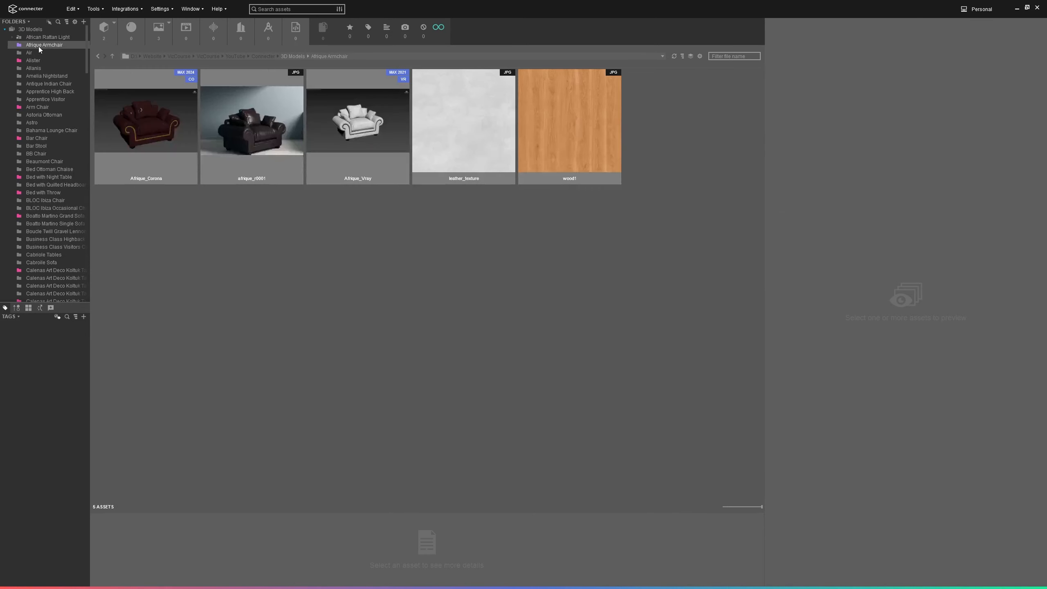
click(163, 127)
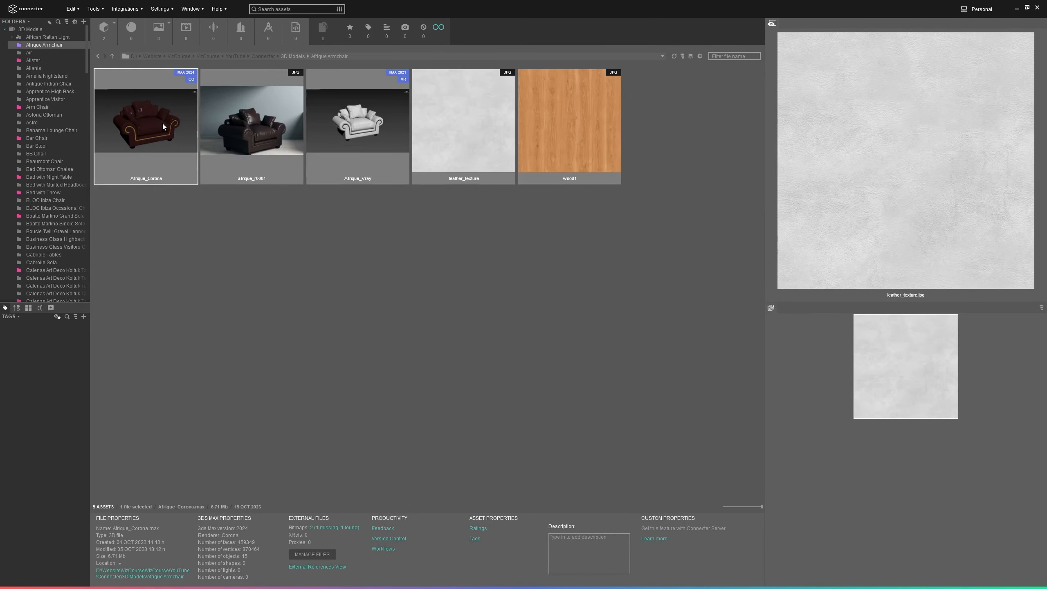
click(317, 554)
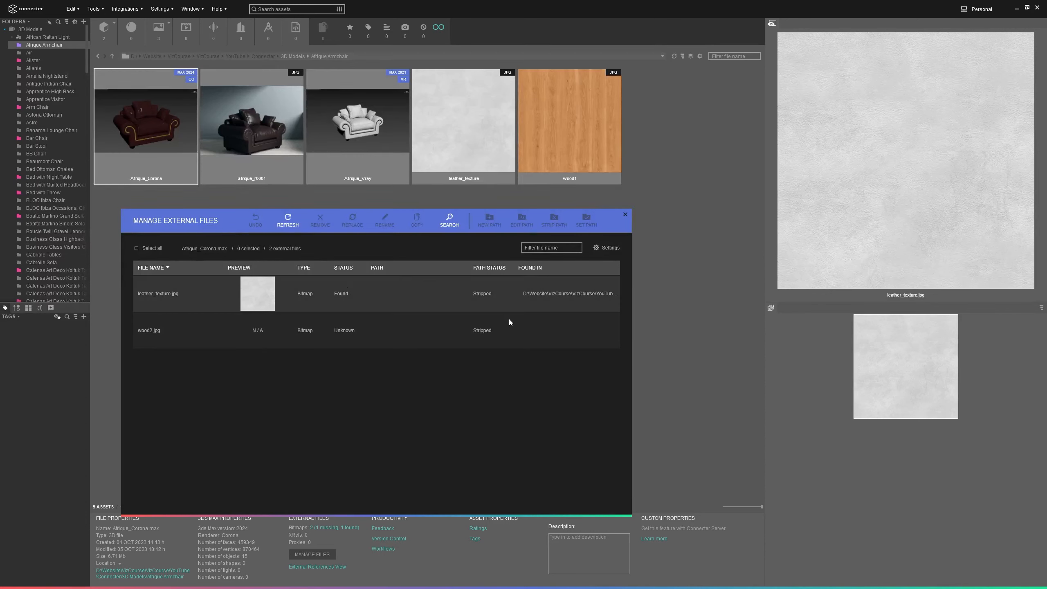
click(228, 341)
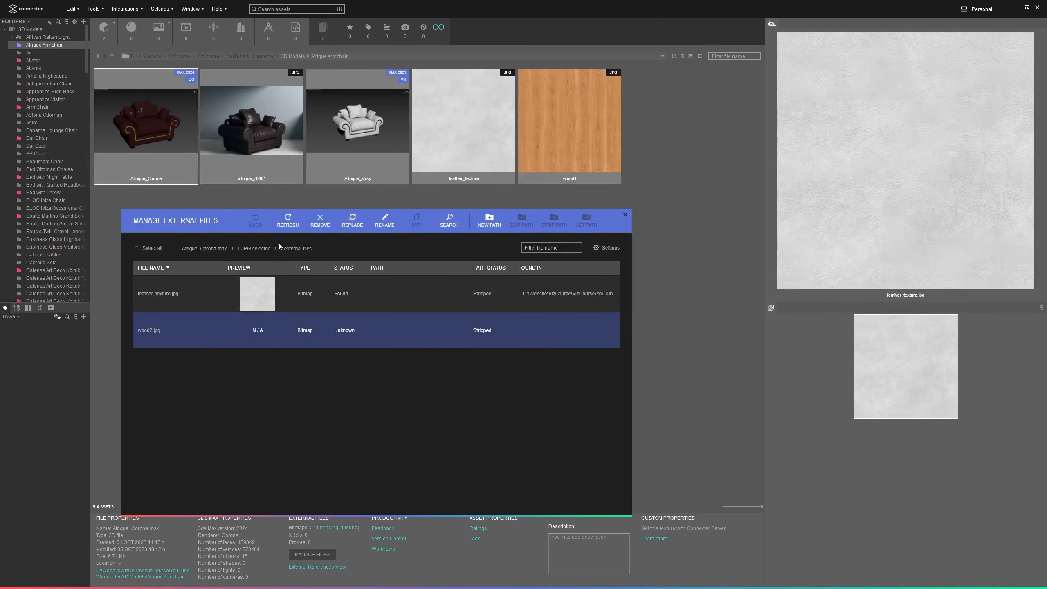
click(286, 223)
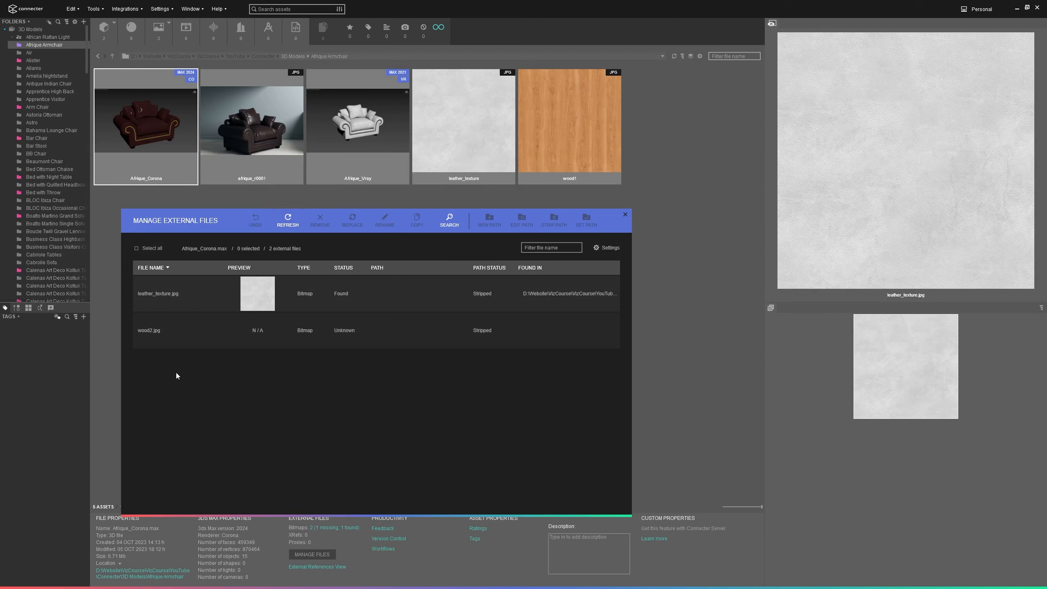
click(224, 336)
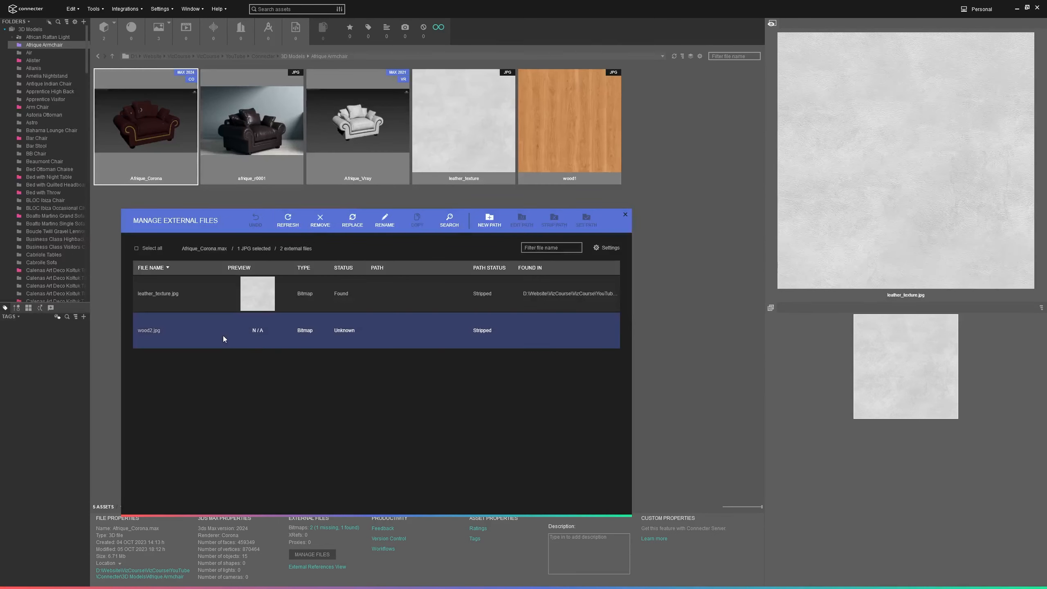
click(325, 226)
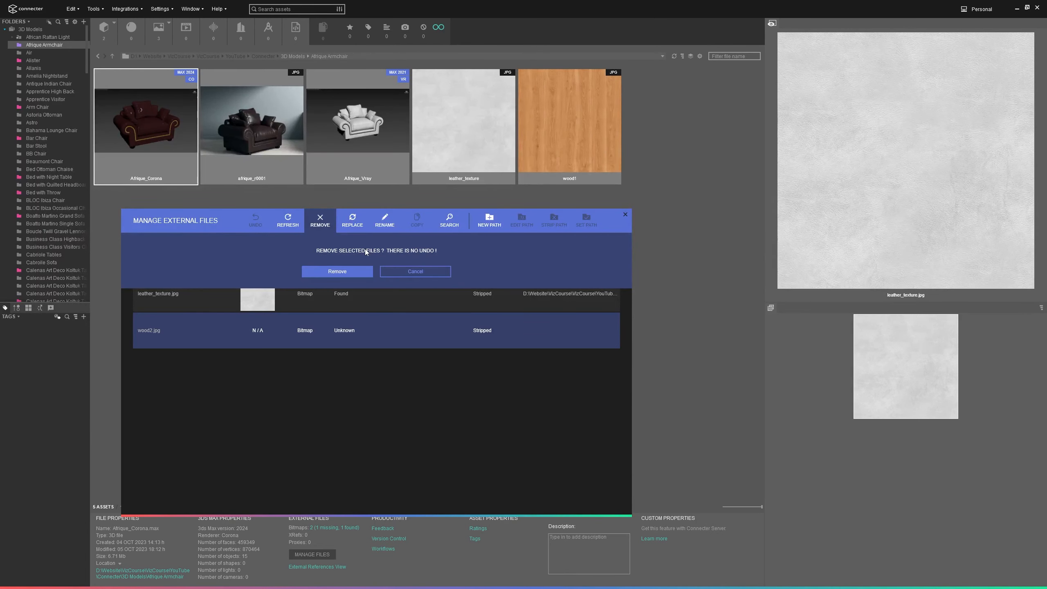
click(404, 268)
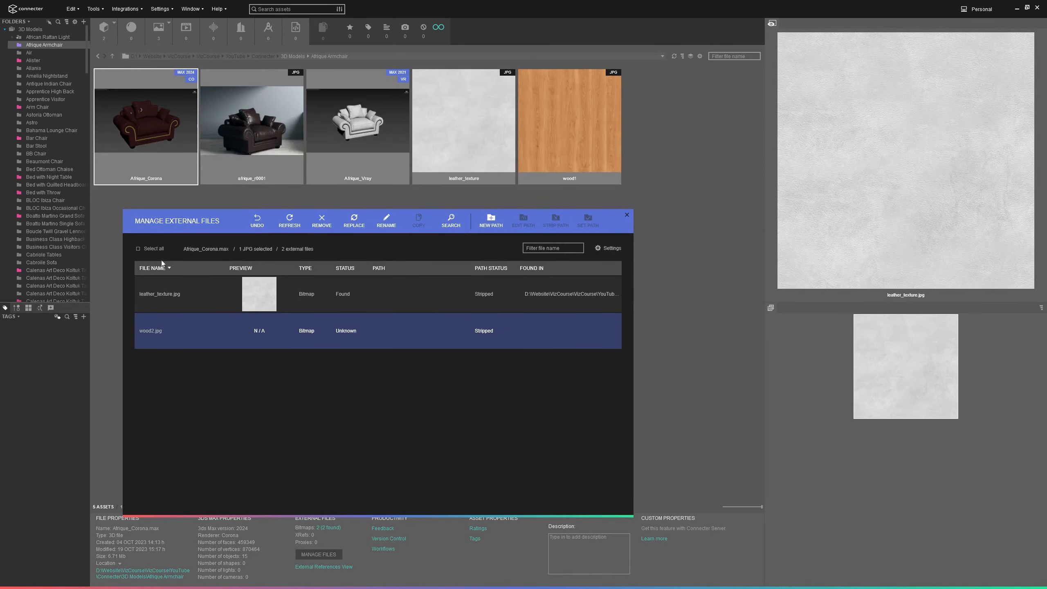
Step: Try to replace wood2.jpg with pine_wood.jpg from the Astoria Ottoman folder
click(354, 224)
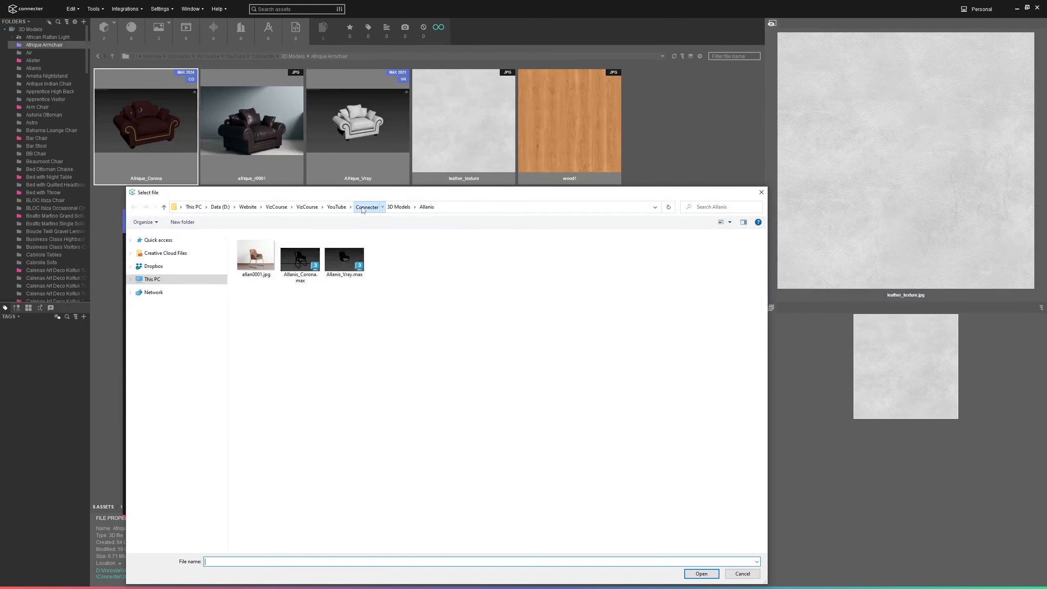
click(362, 209)
double_click(271, 247)
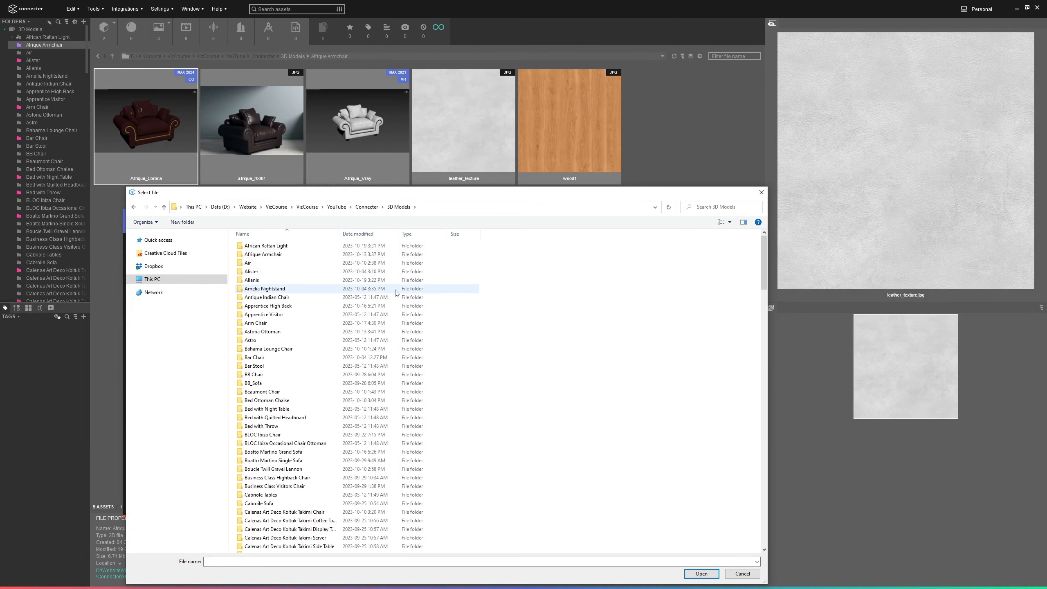
double_click(320, 331)
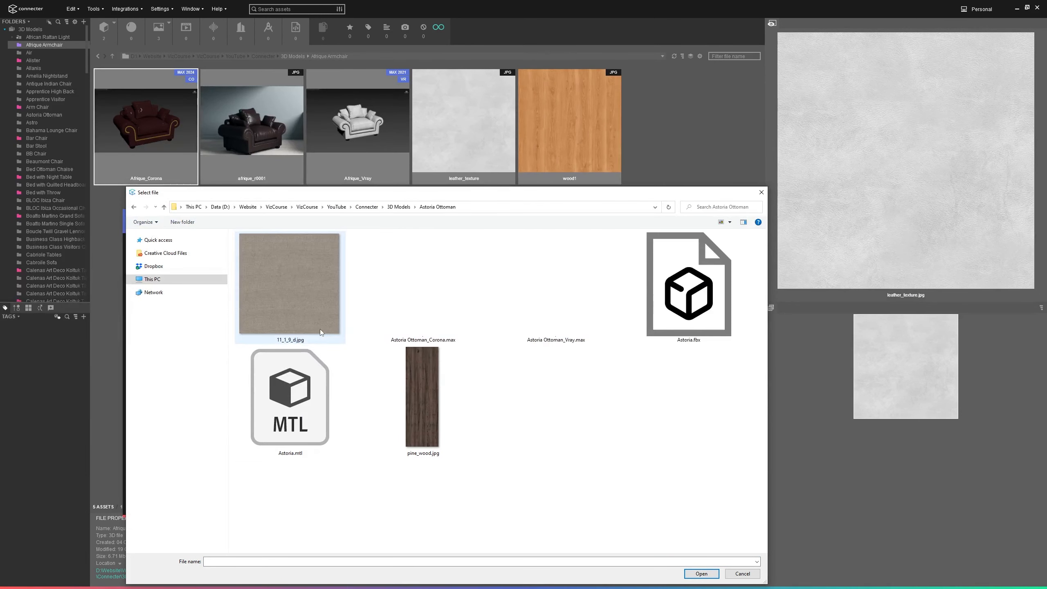
click(441, 387)
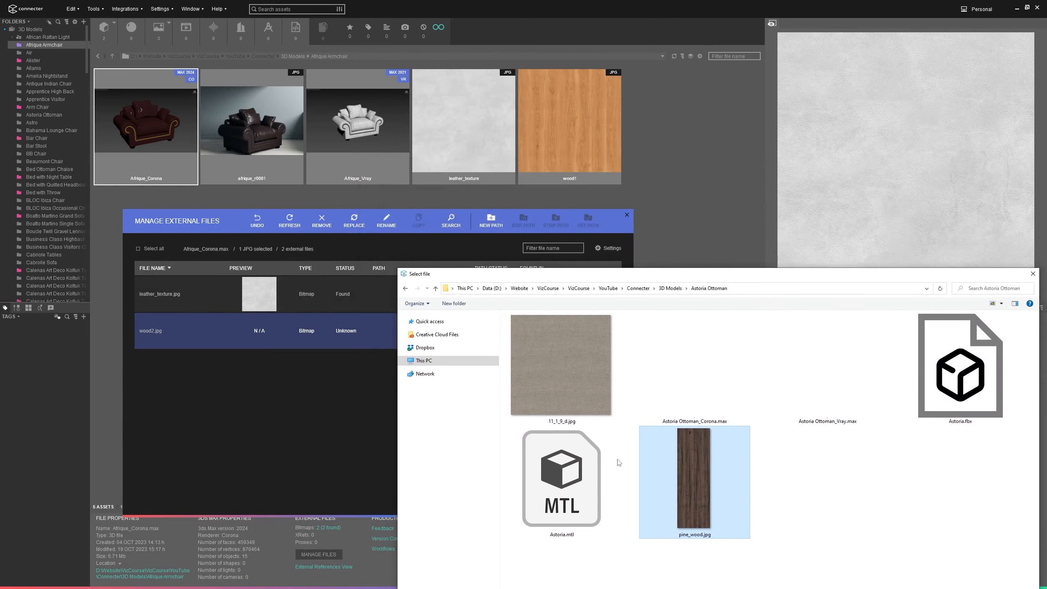
drag(898, 275, 815, 193)
click(949, 193)
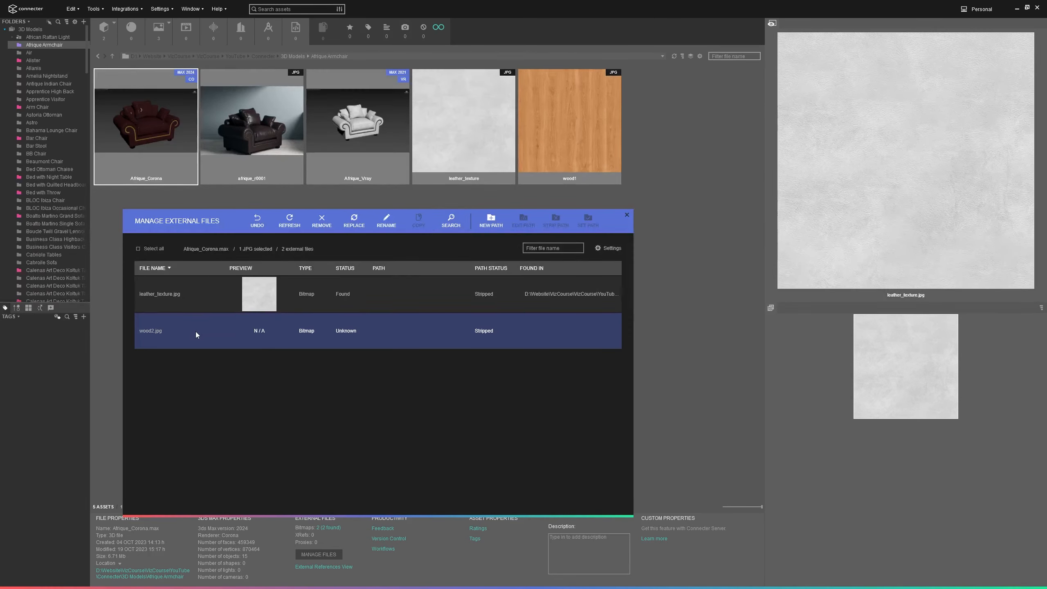
Step: Rename the external file wood2.jpg to wood1 and refresh the file list
click(384, 222)
text(wood1)
key(Return)
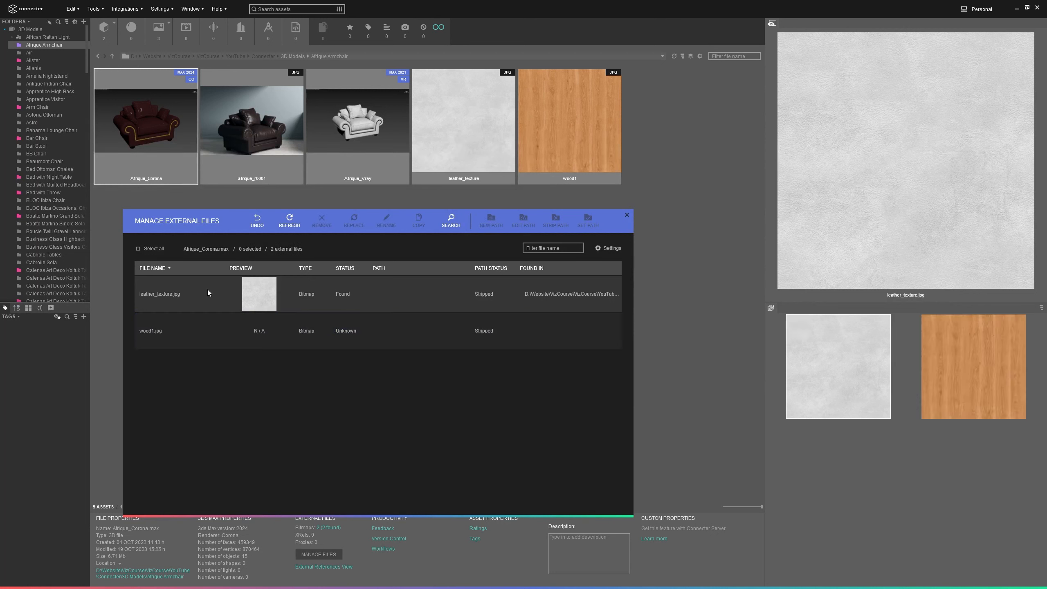
click(290, 222)
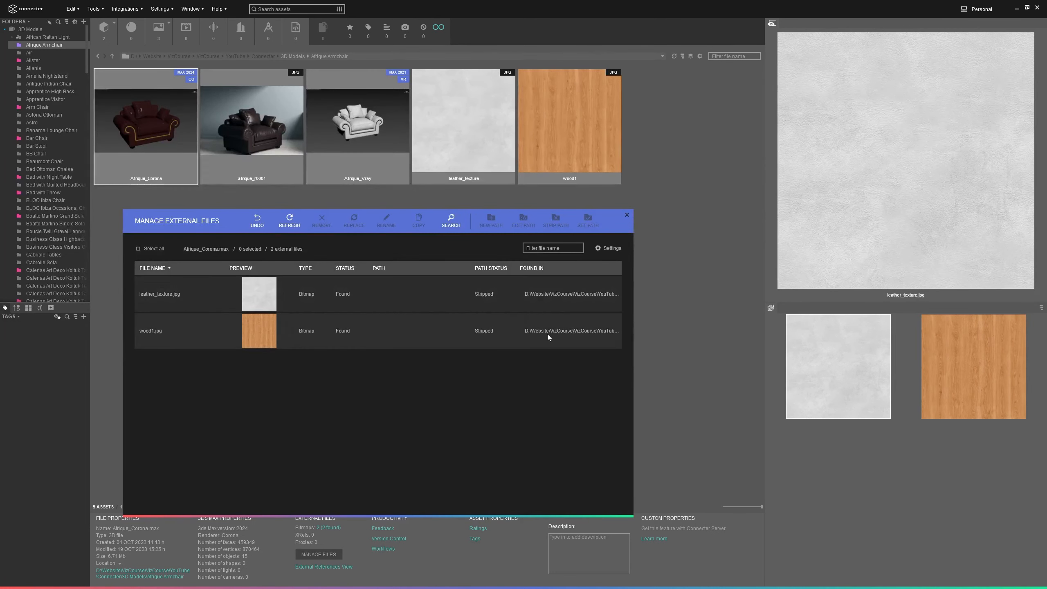
Step: View the wood1.jpg texture enlarged and close the external file manager
click(266, 335)
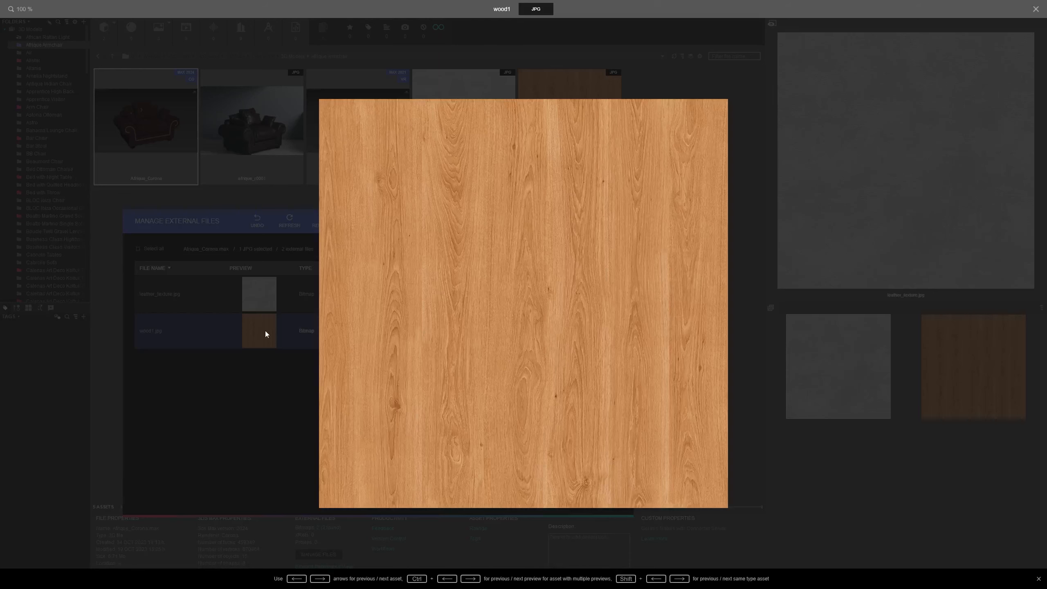
click(263, 373)
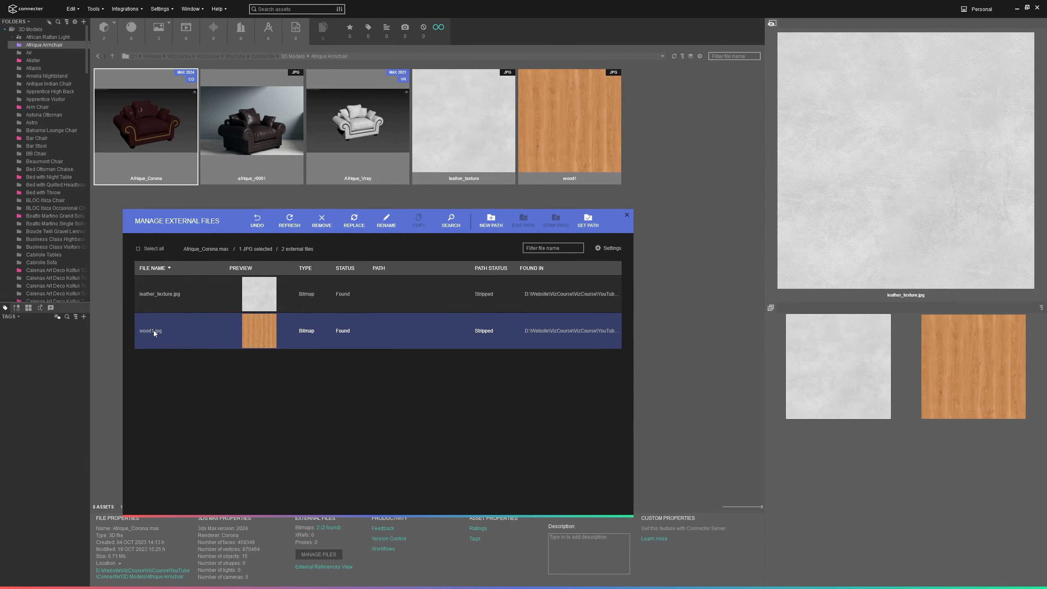
click(626, 215)
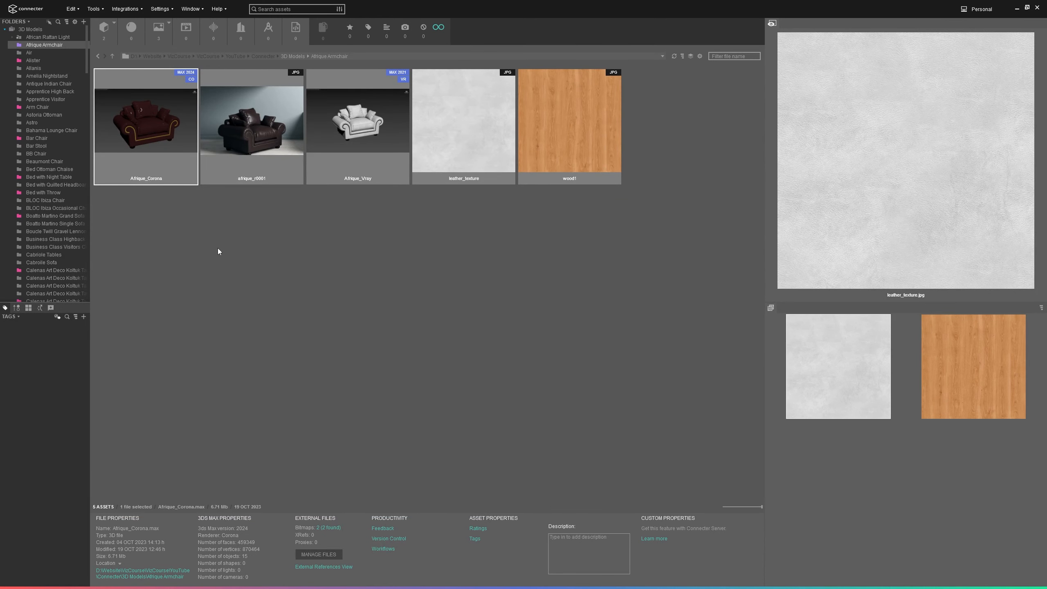
Step: Open the external file manager for Allanis_Corona in the Allanis folder and shift it clear of the thumbnails
click(33, 68)
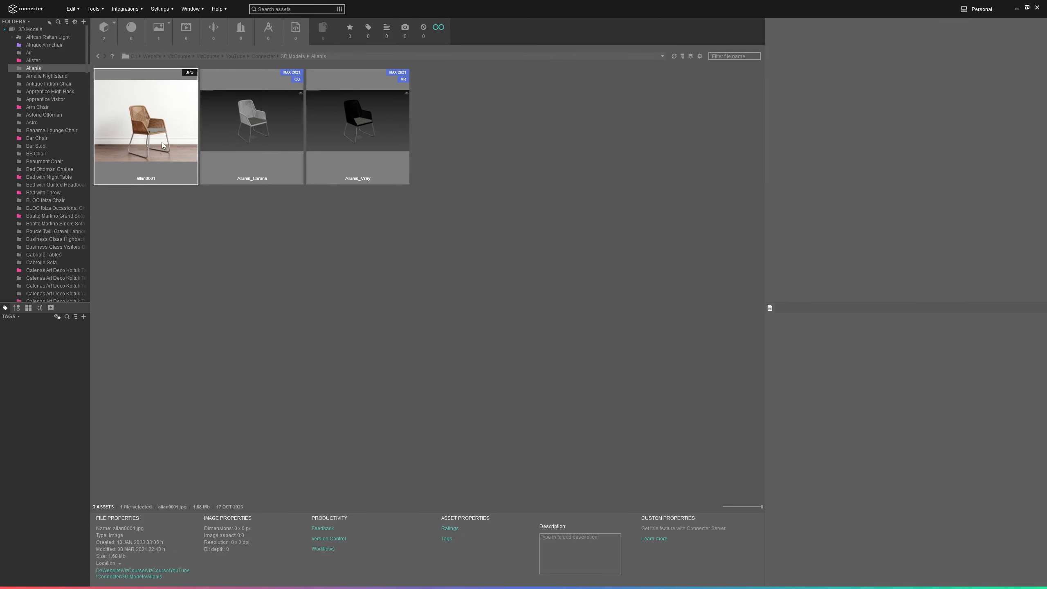
click(264, 130)
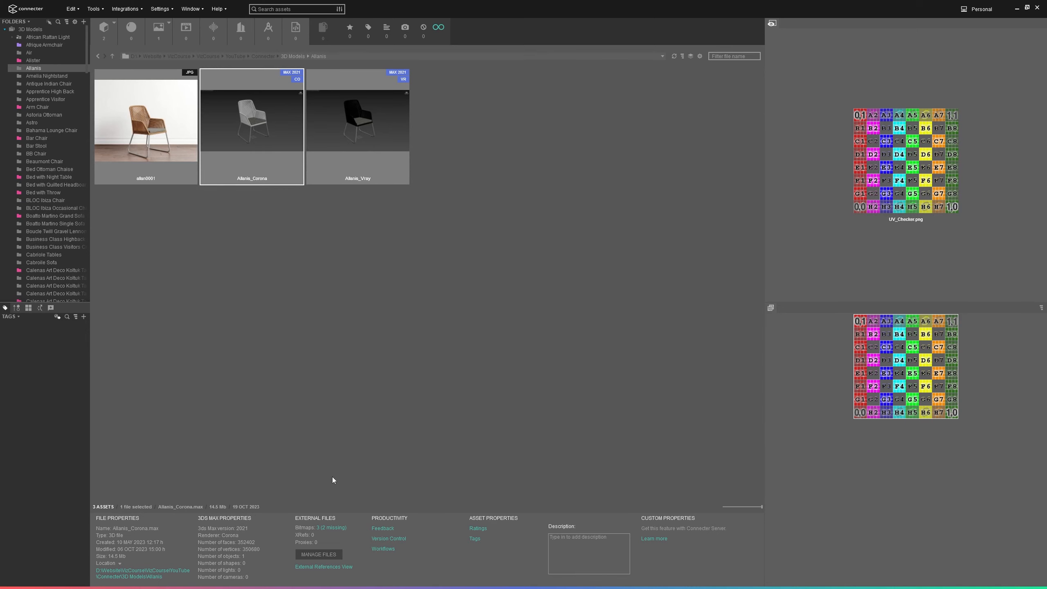
click(315, 555)
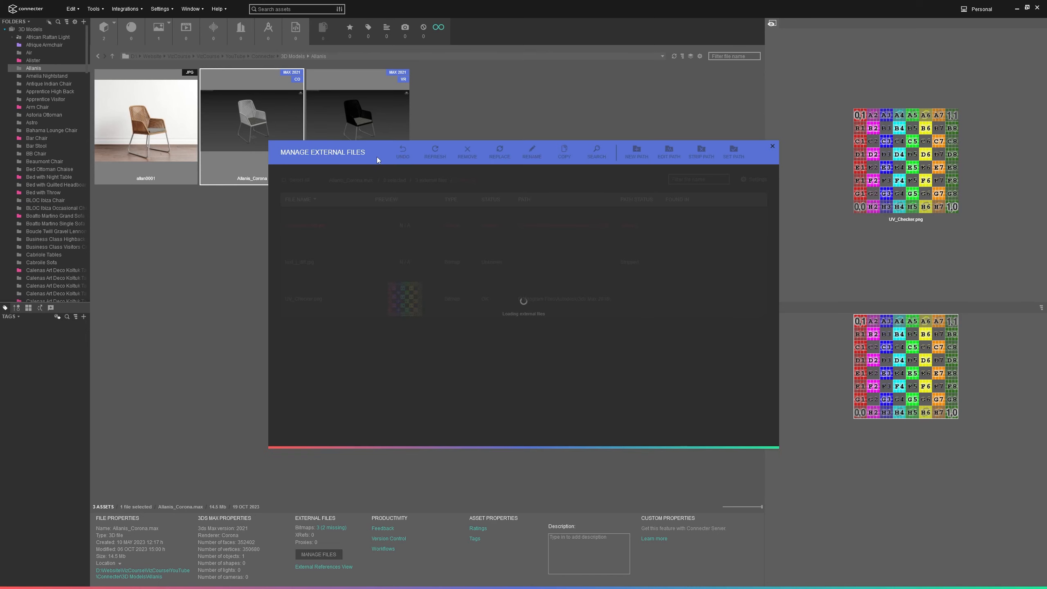
drag(376, 157, 238, 216)
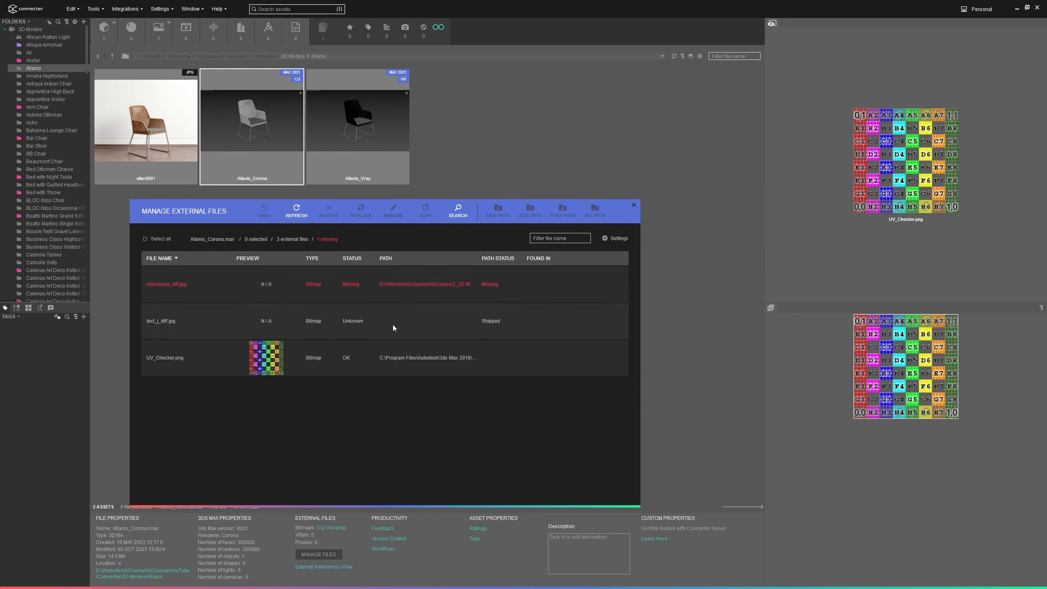
Step: Remove UV_Checker.png from the external files of Allanis_Corona
click(197, 366)
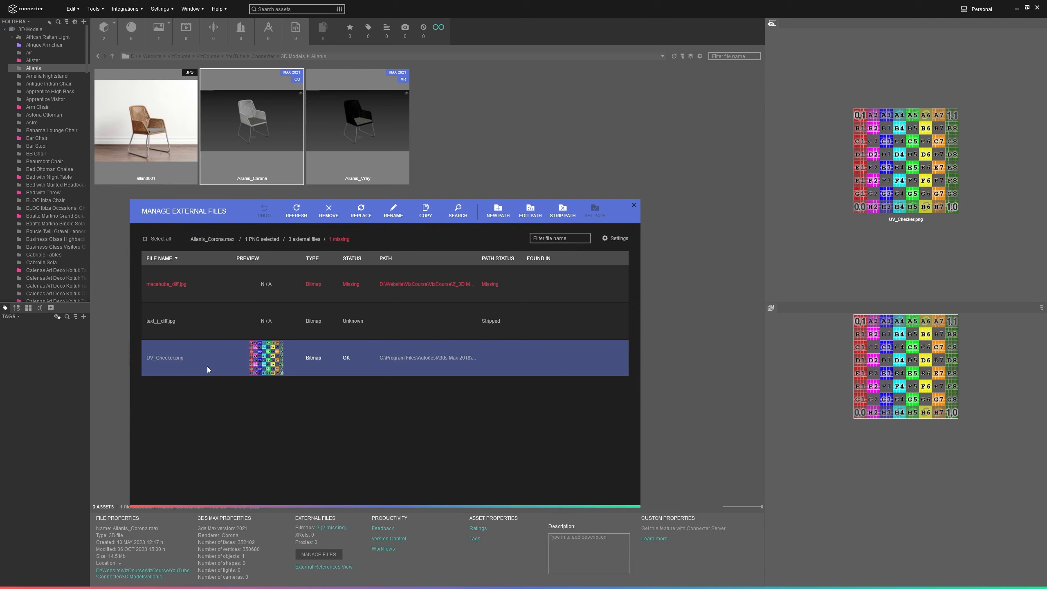
click(328, 217)
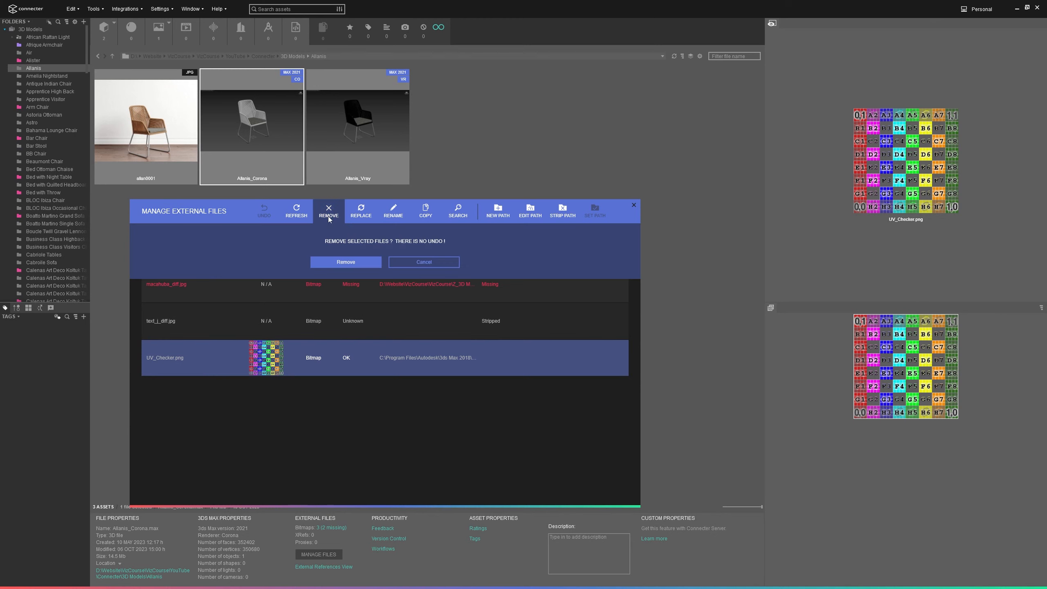
click(346, 262)
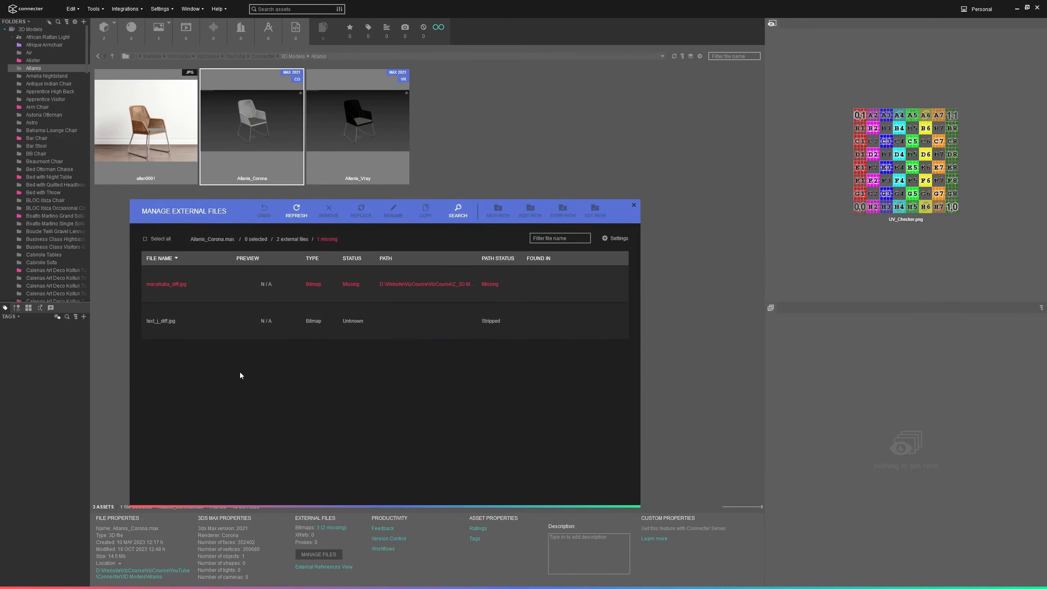
Step: Search the Connecter\3D Models folder and its subfolders for the missing bitmap macahuba_diff.jpg
click(362, 228)
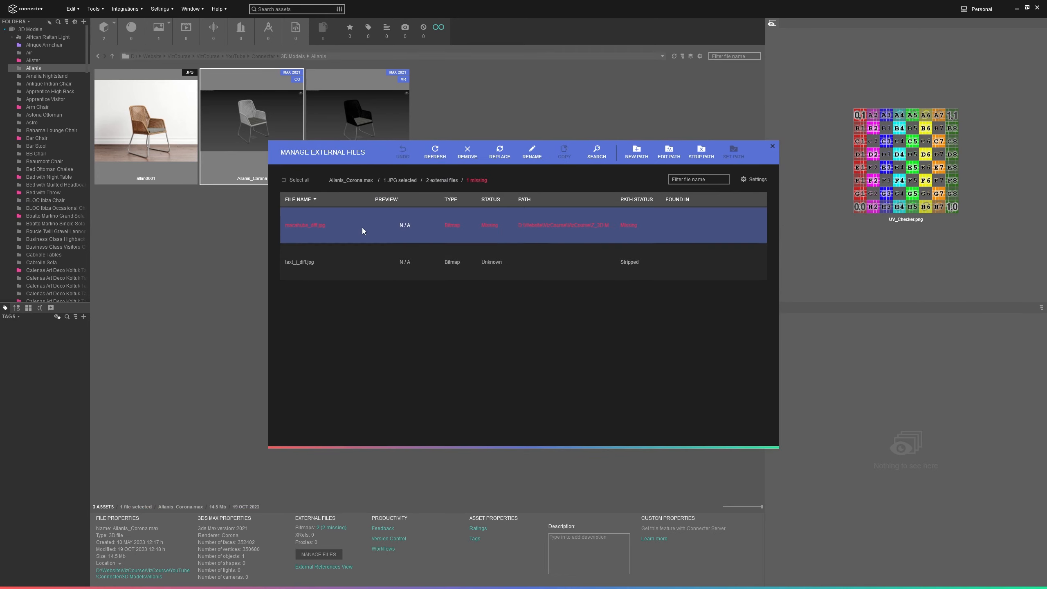
click(501, 158)
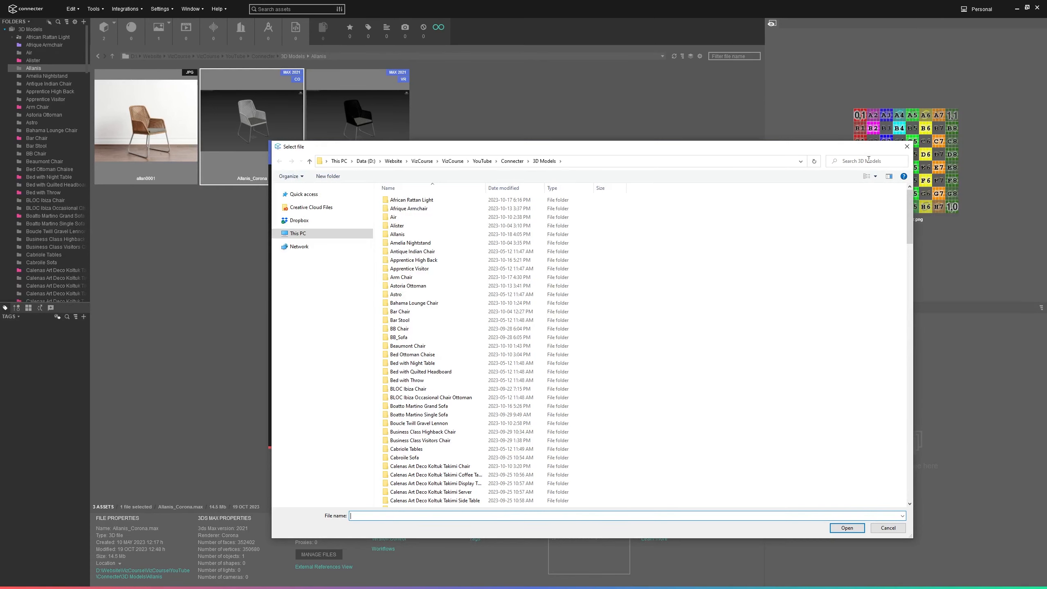
click(907, 146)
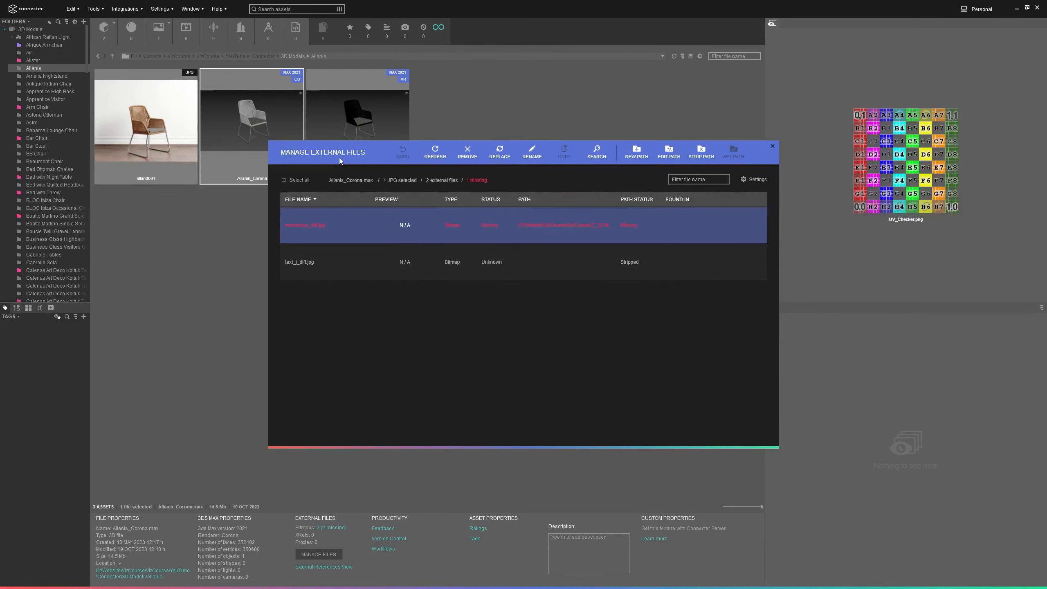
click(599, 157)
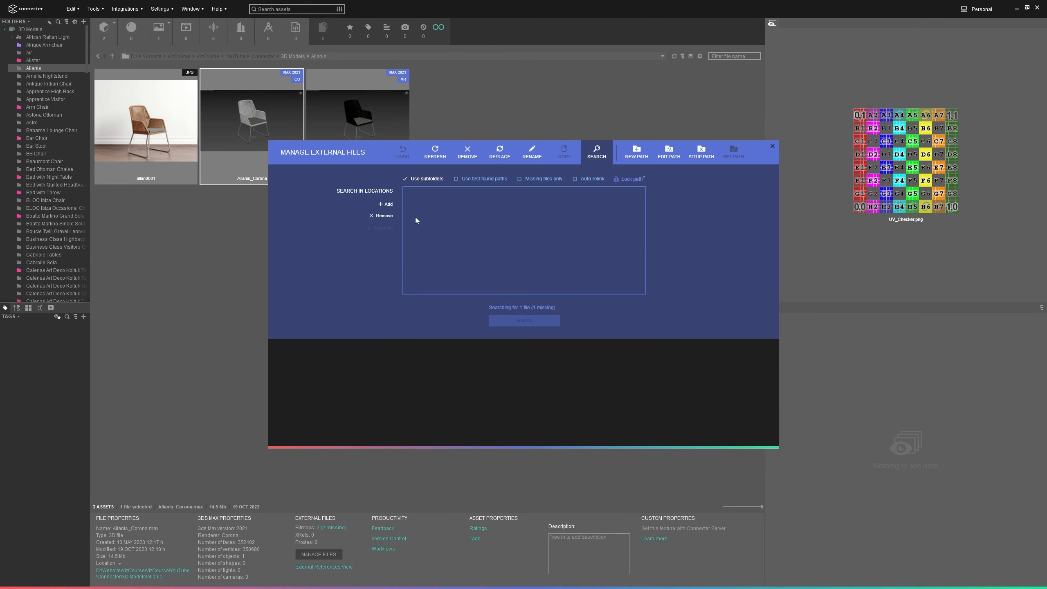
click(387, 204)
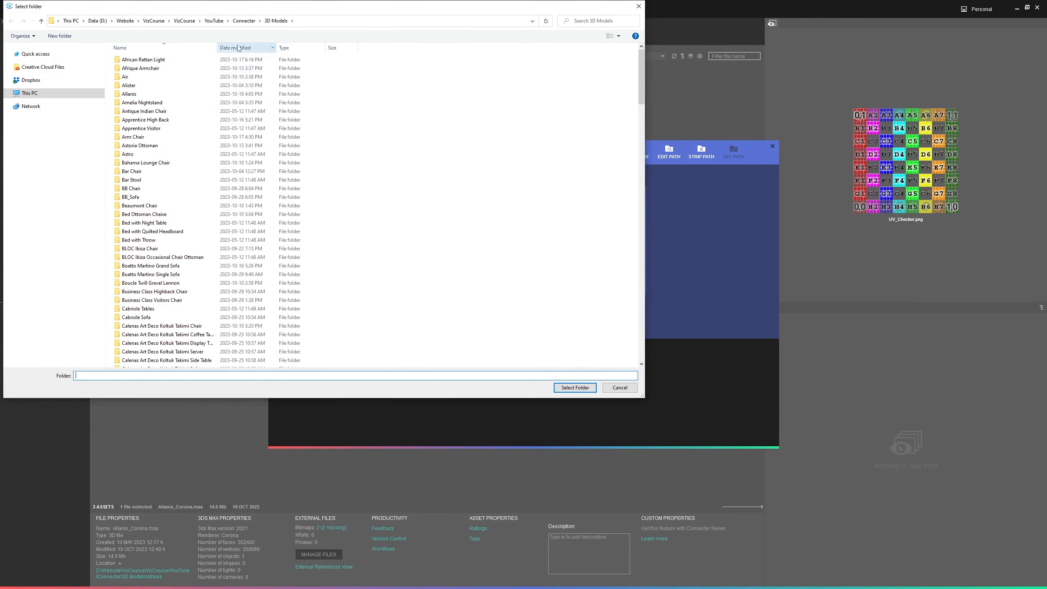
click(244, 20)
click(139, 61)
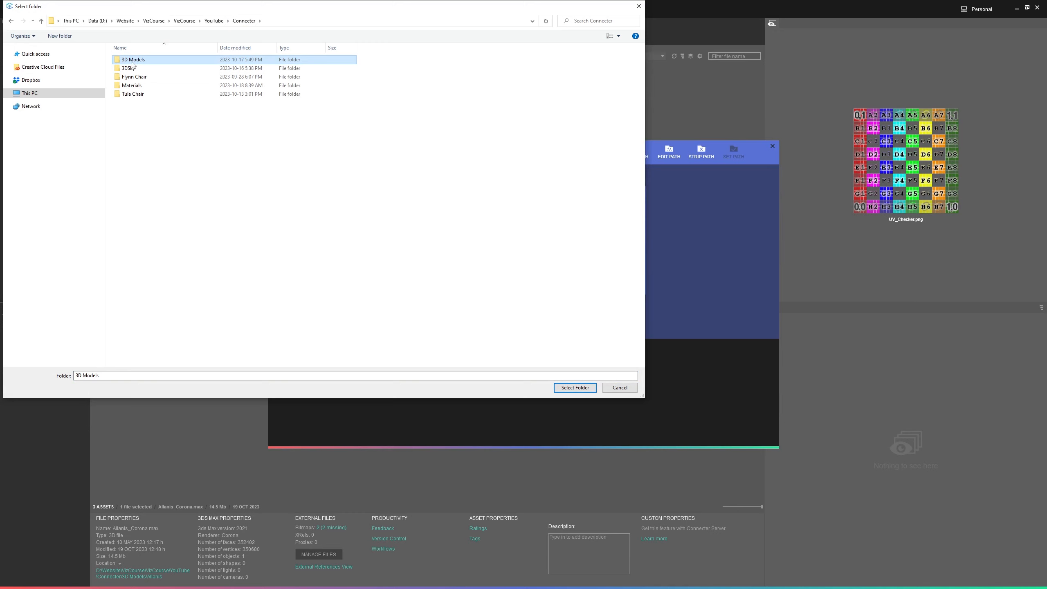
click(575, 387)
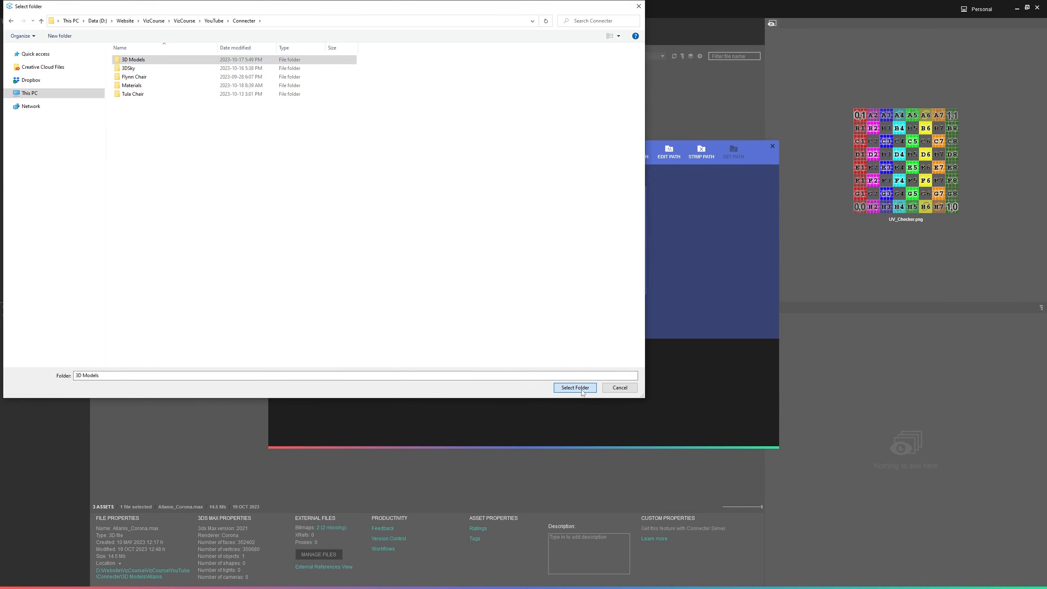
click(531, 322)
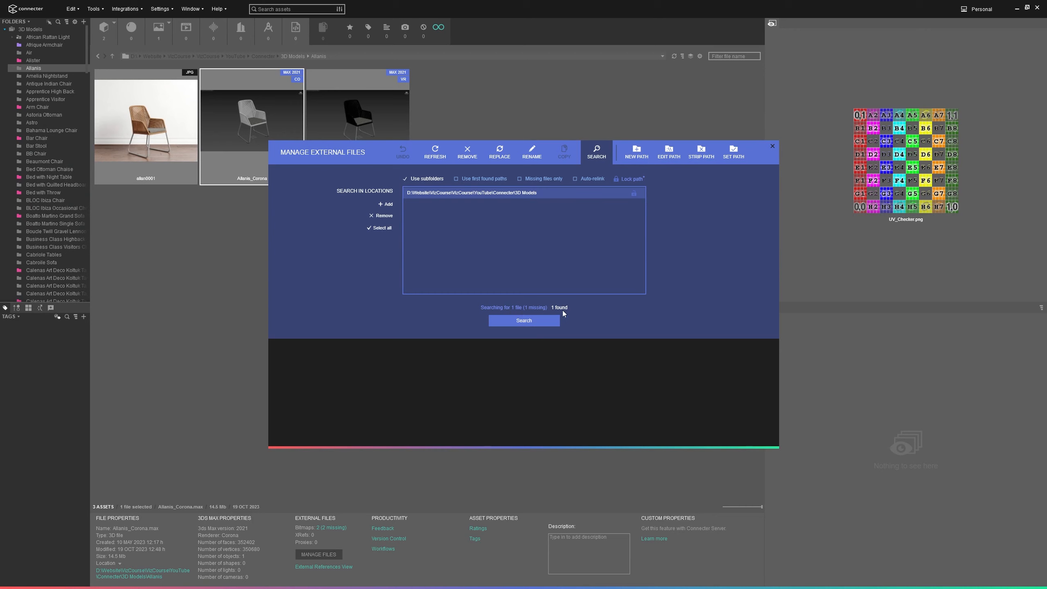
click(514, 193)
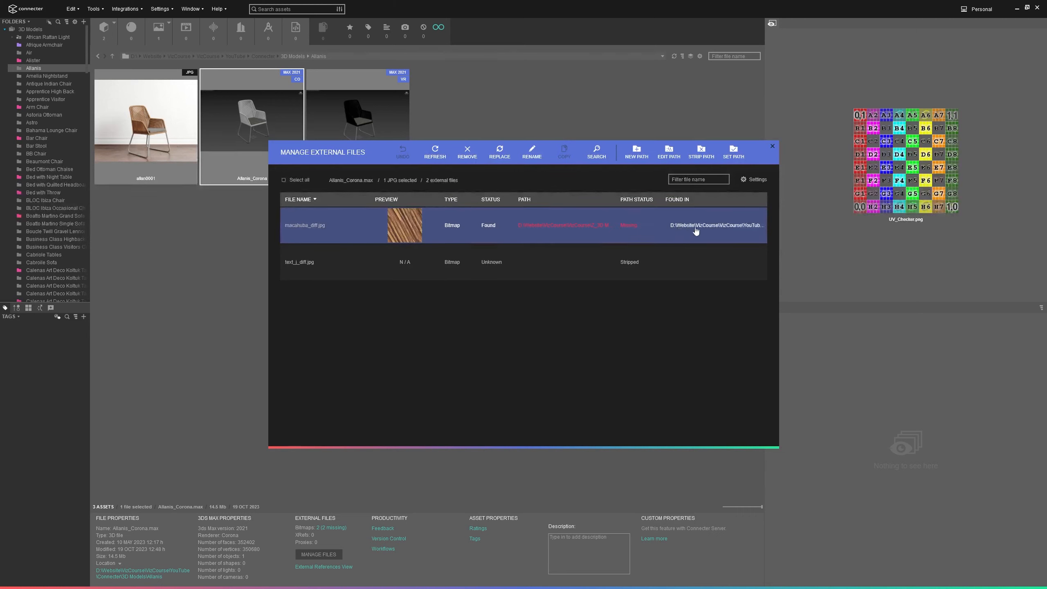
Step: Reveal the found macahuba_diff.jpg in File Explorer, minimise that window and set the bitmap's path to the found location
right_click(741, 229)
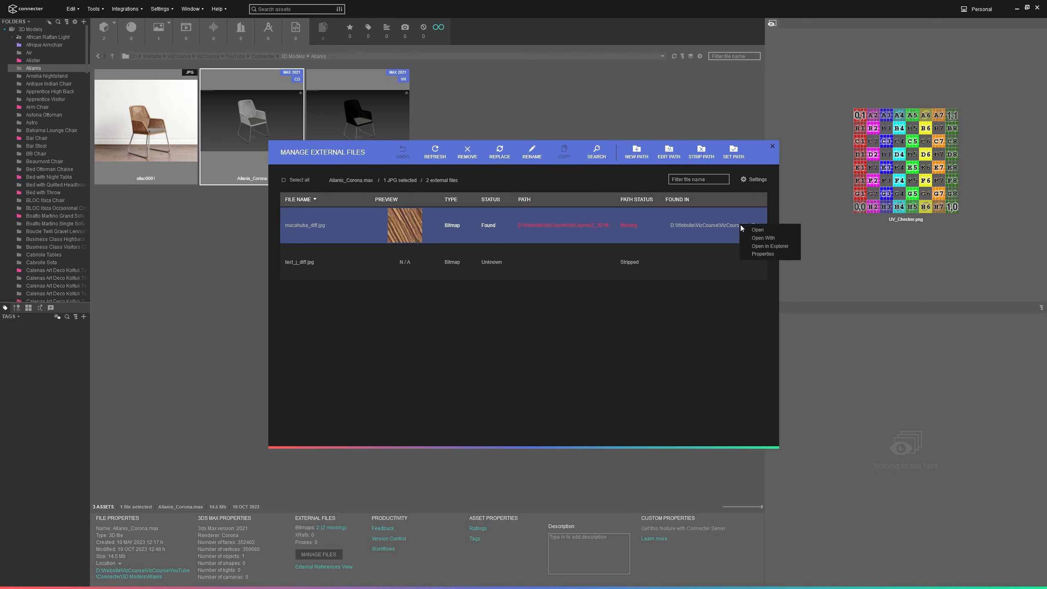
click(763, 247)
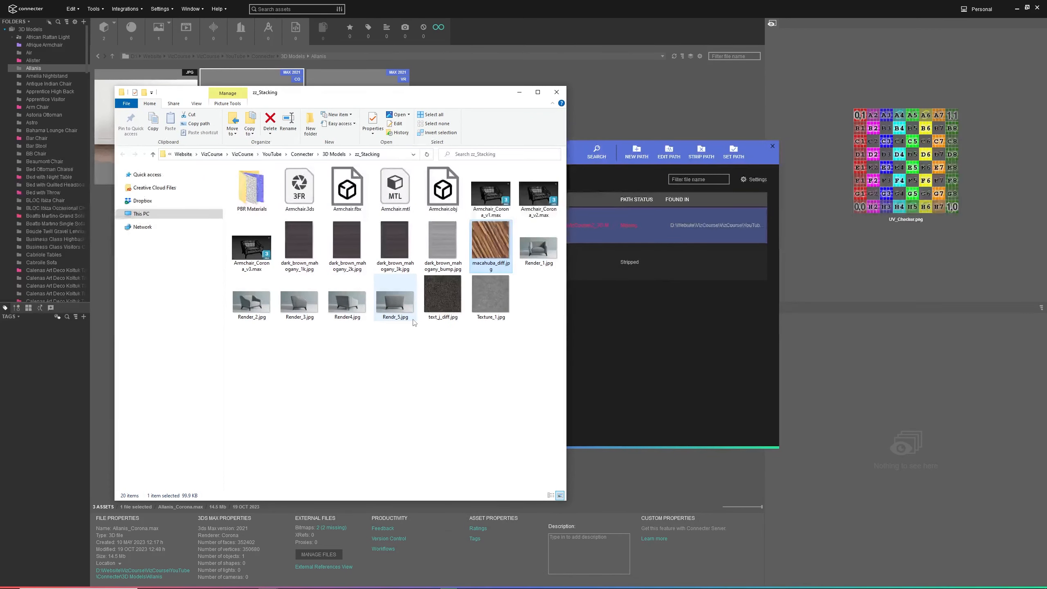
click(519, 93)
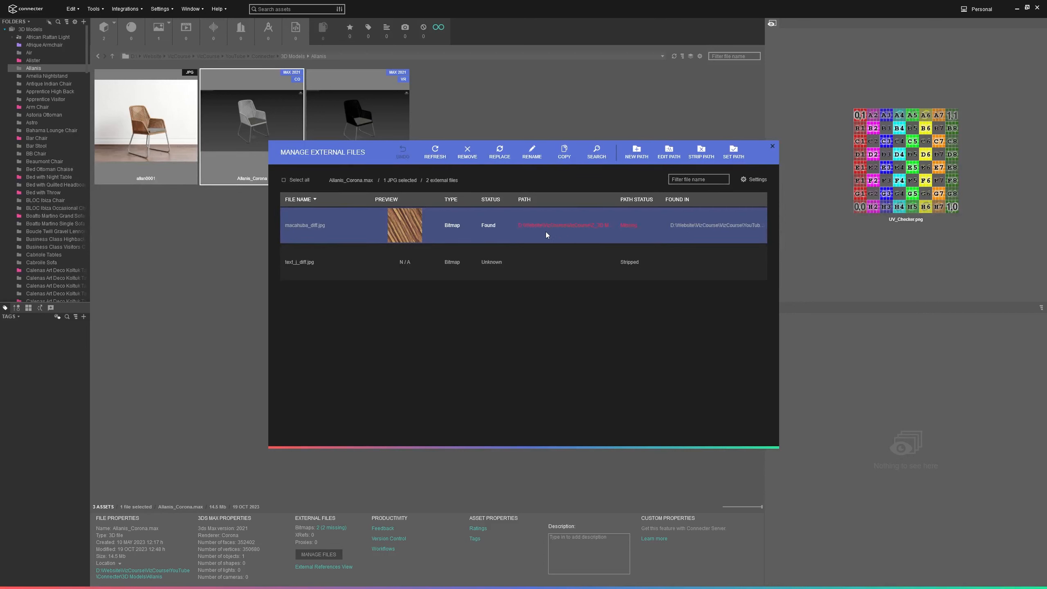
click(733, 153)
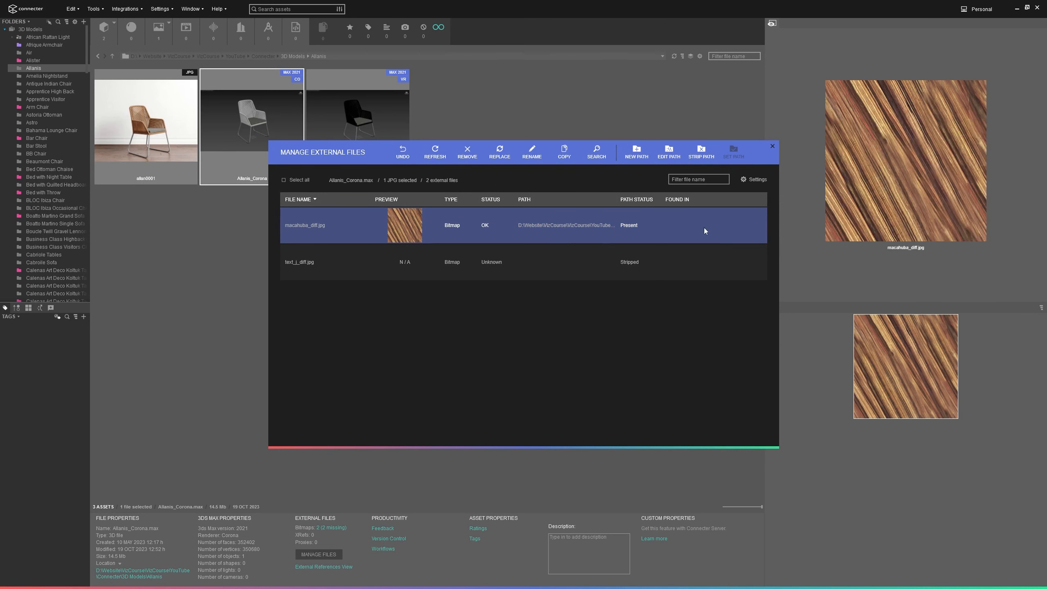
Step: Replace the stripped text_j_diff.jpg with the same-named file in zz_Stacking, located by searching the 3D Models folder for text_j_
click(338, 261)
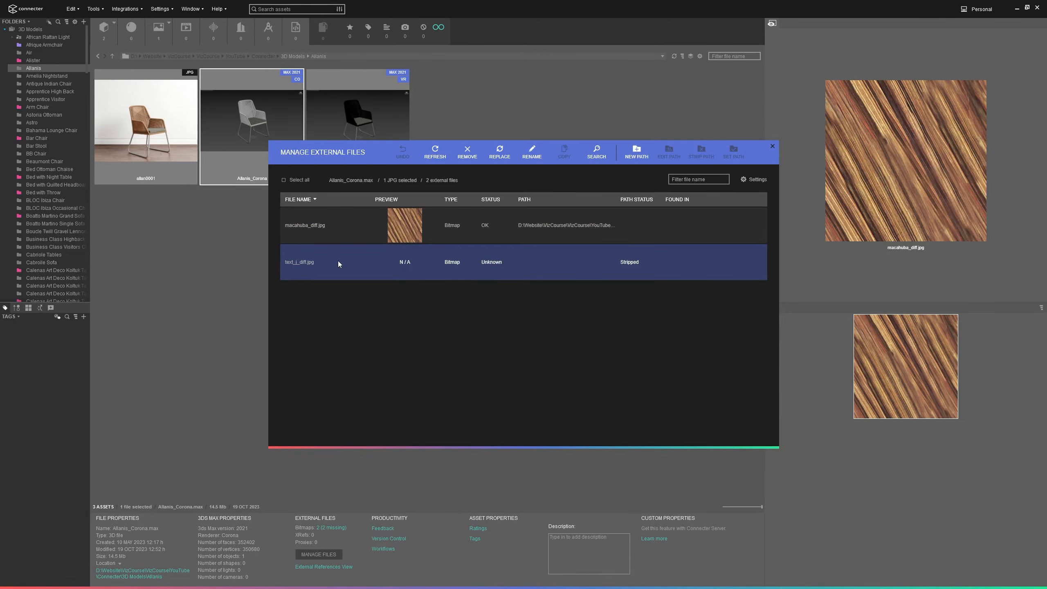
click(494, 157)
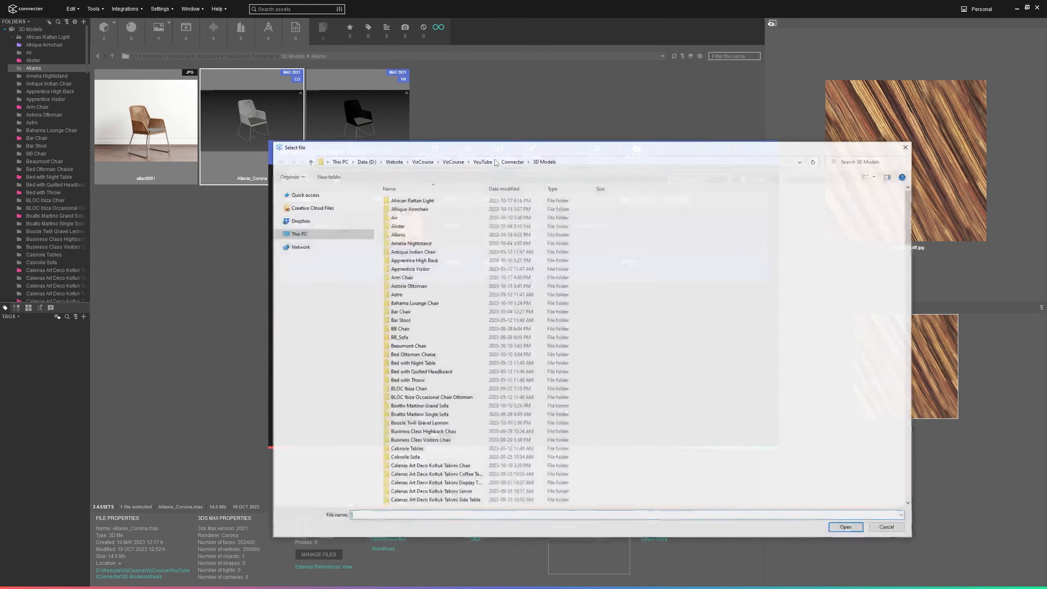
drag(495, 154, 621, 147)
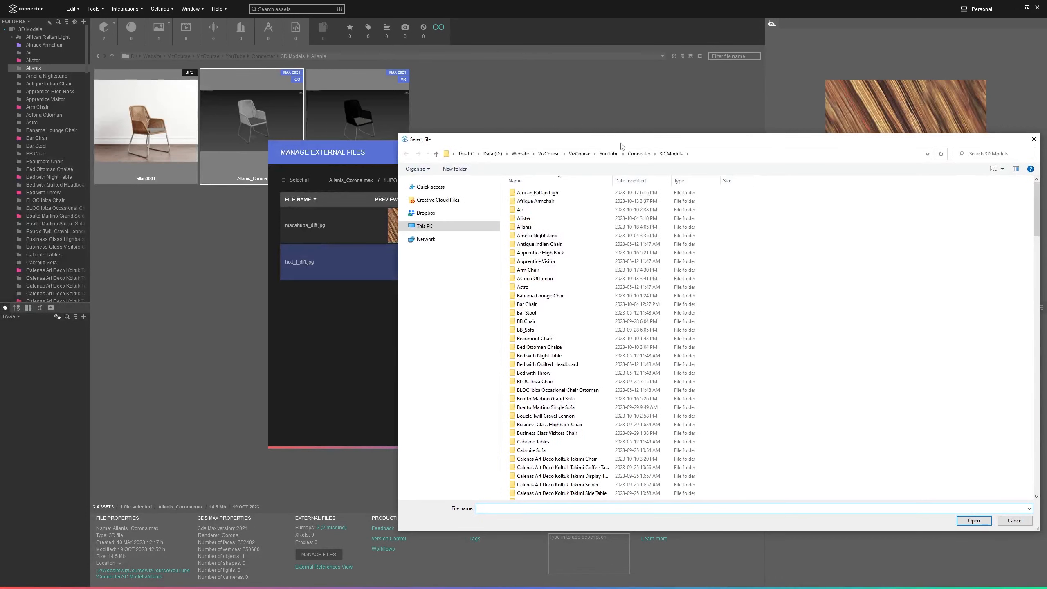
click(983, 154)
text(text)
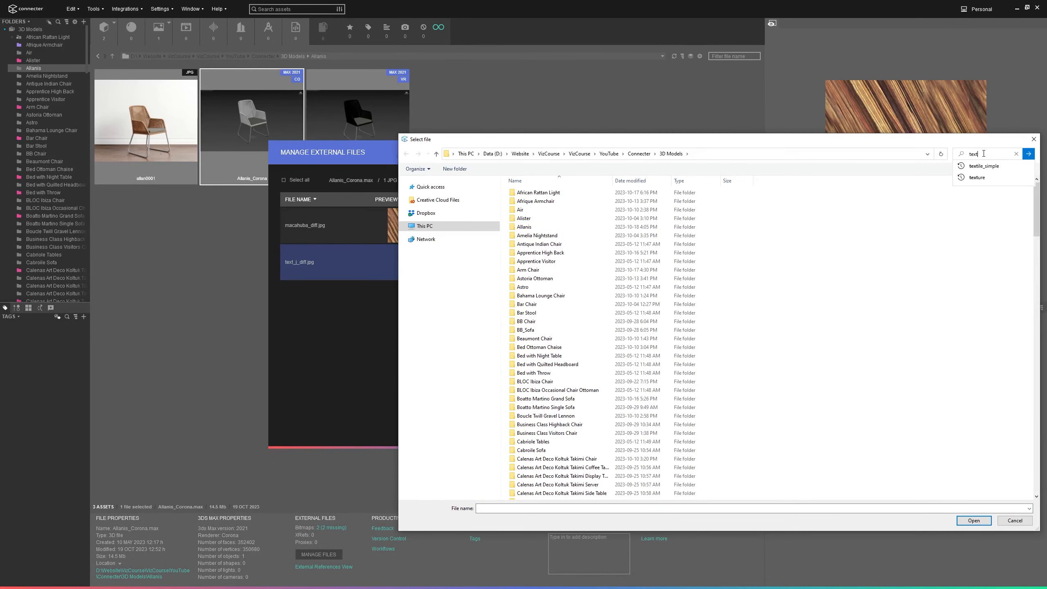
text(_j_)
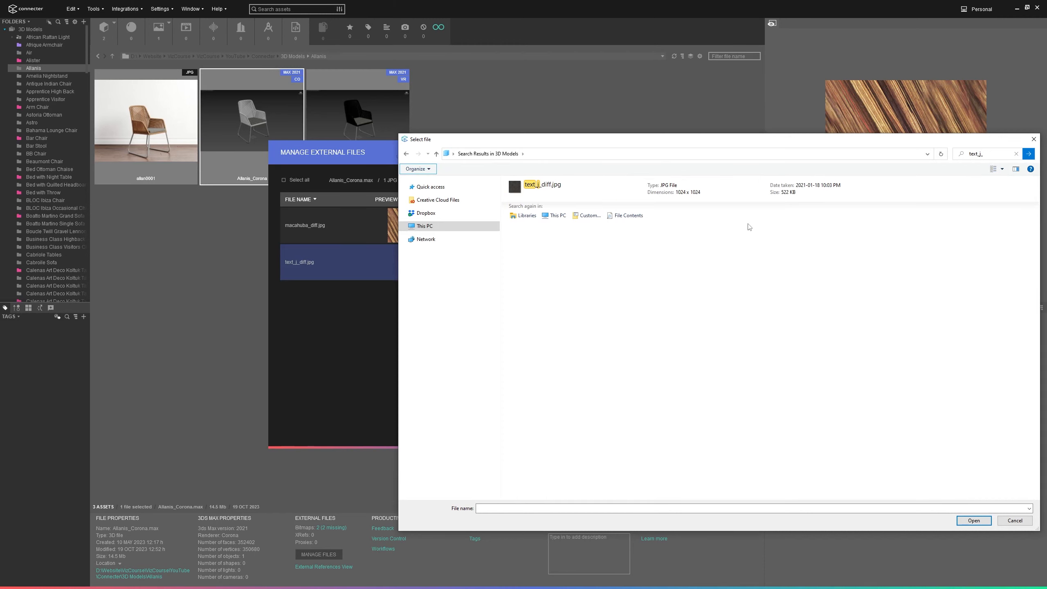
click(575, 192)
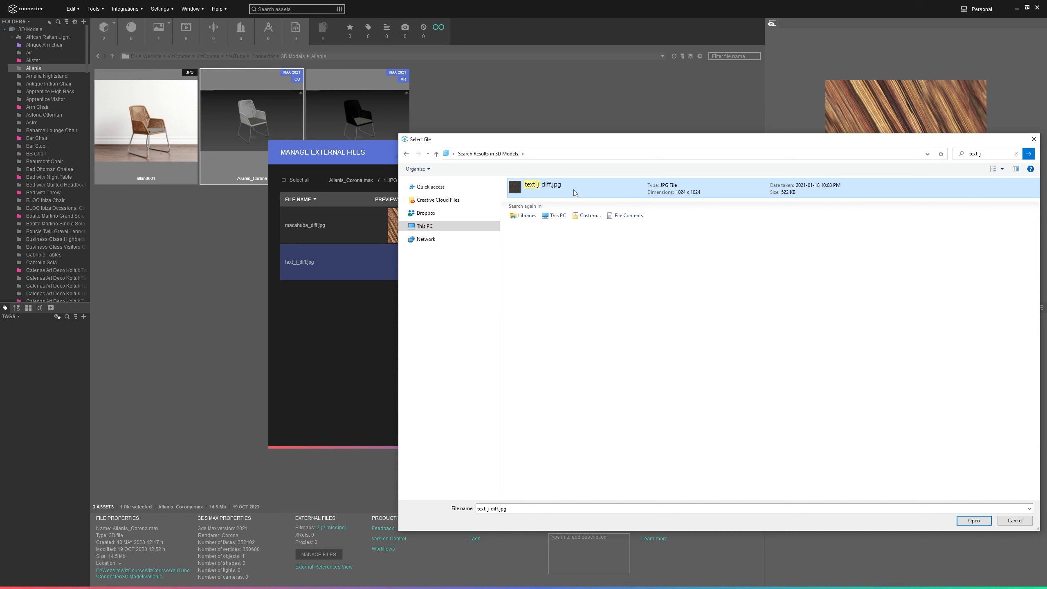
right_click(575, 193)
click(617, 447)
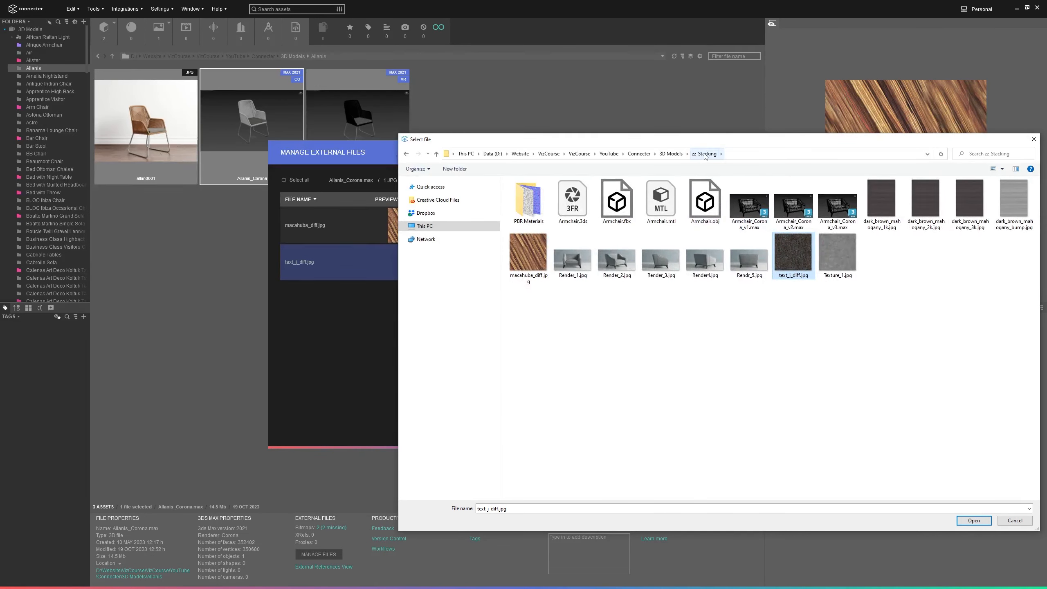
click(973, 521)
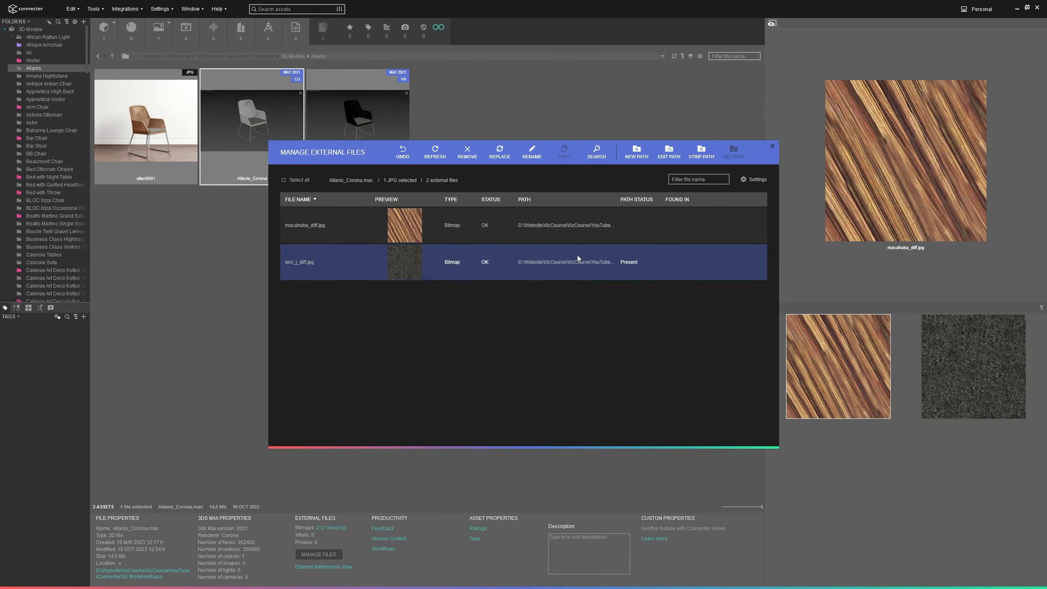
Step: Move the external file manager clear of the thumbnails and copy text_j_diff.jpg into the Allanis folder without updating paths
drag(551, 163, 488, 191)
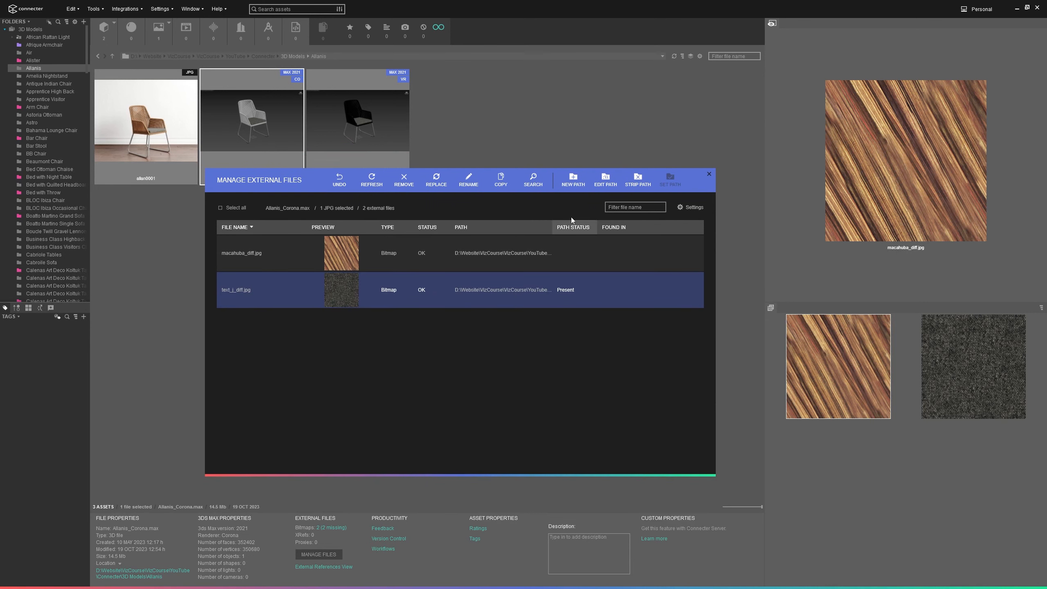
click(502, 183)
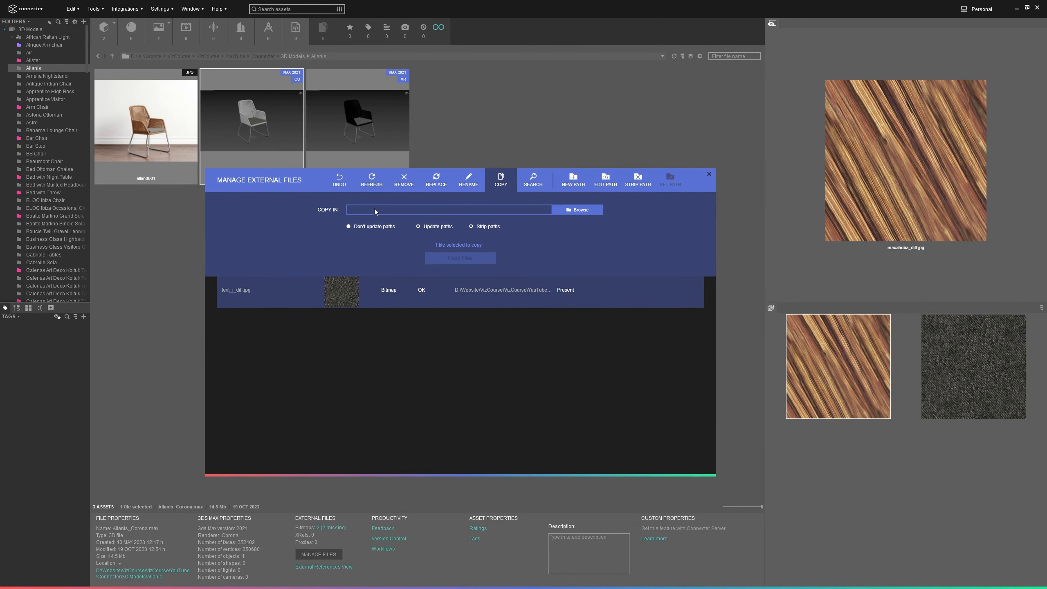
click(579, 210)
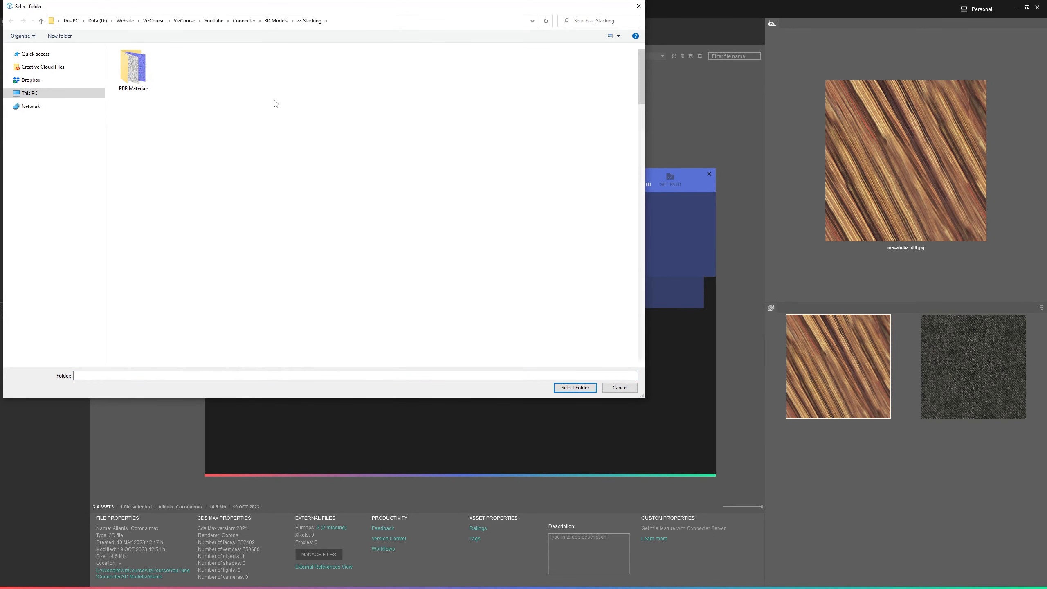
key(alt+Up)
double_click(146, 97)
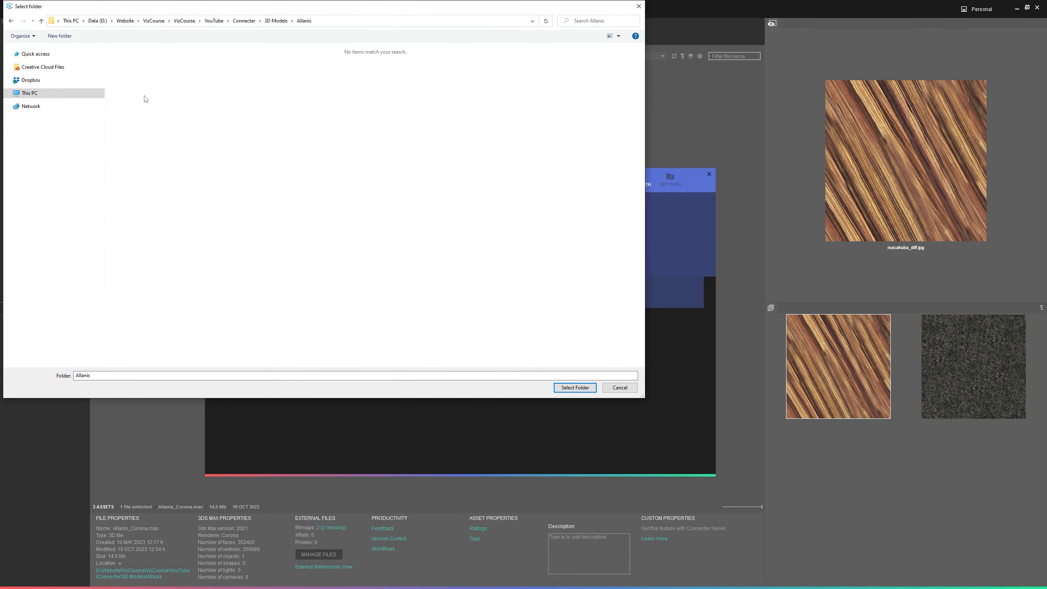
click(574, 388)
click(459, 258)
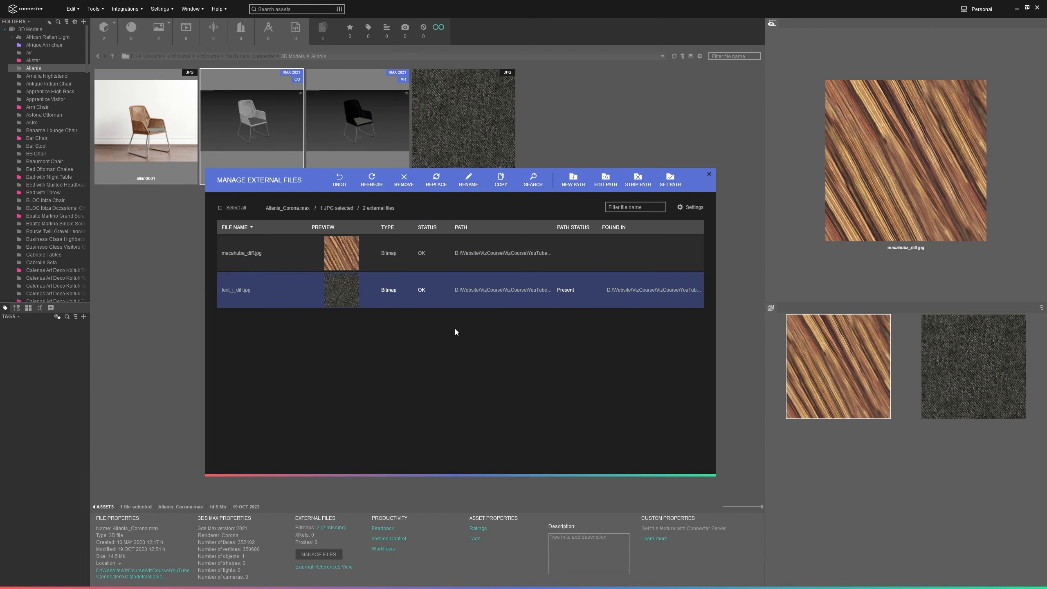
Step: Copy macahuba_diff.jpg into the 3D Models\Allanis folder without updating paths
click(438, 254)
click(509, 182)
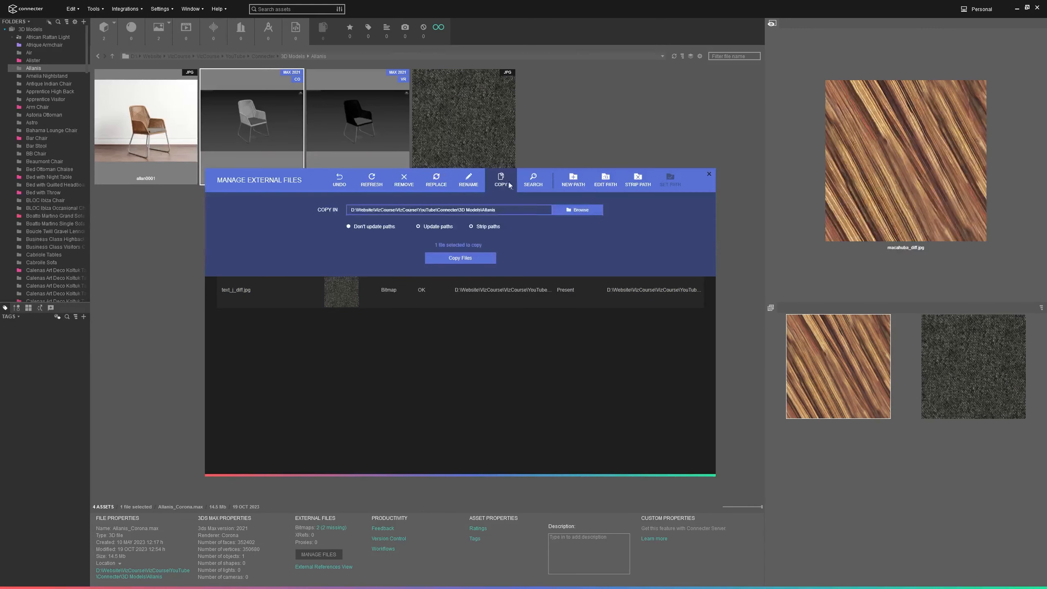
click(470, 254)
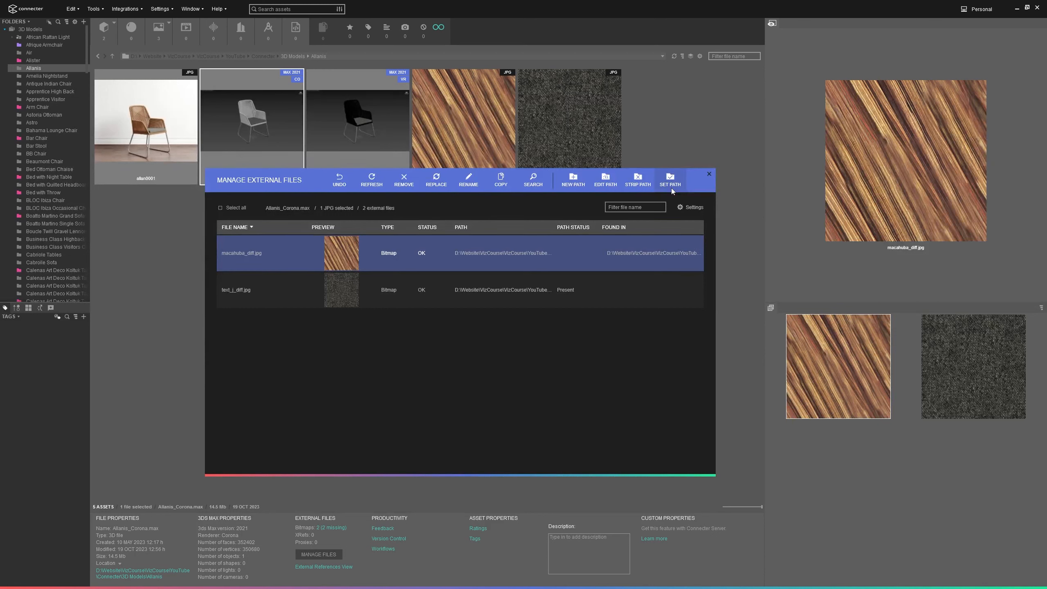
Step: Try hiding previews and showing only missing files, restore both display options and close the external file manager
click(679, 208)
click(611, 225)
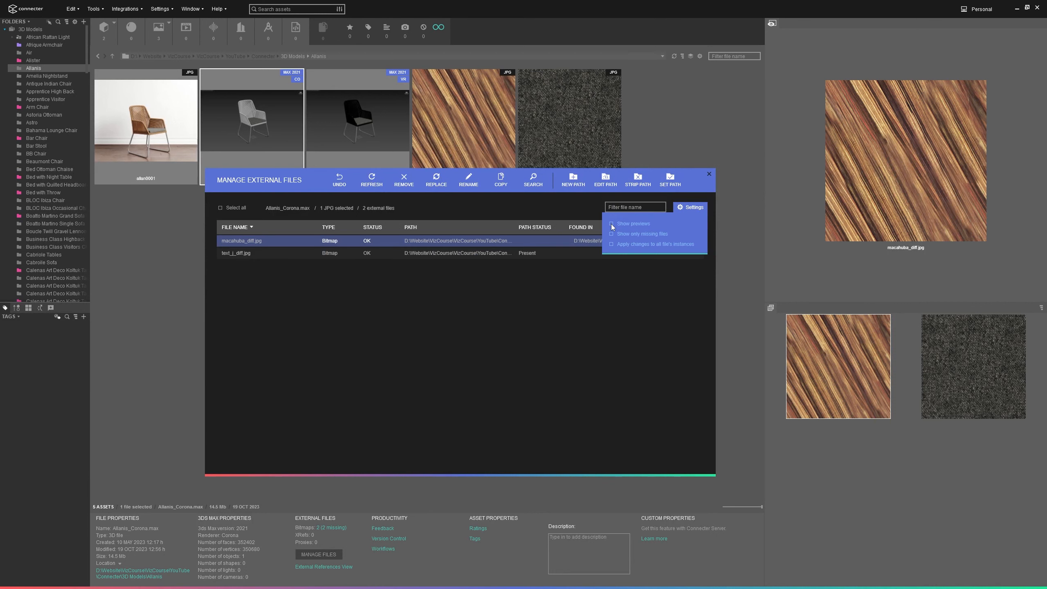
click(610, 224)
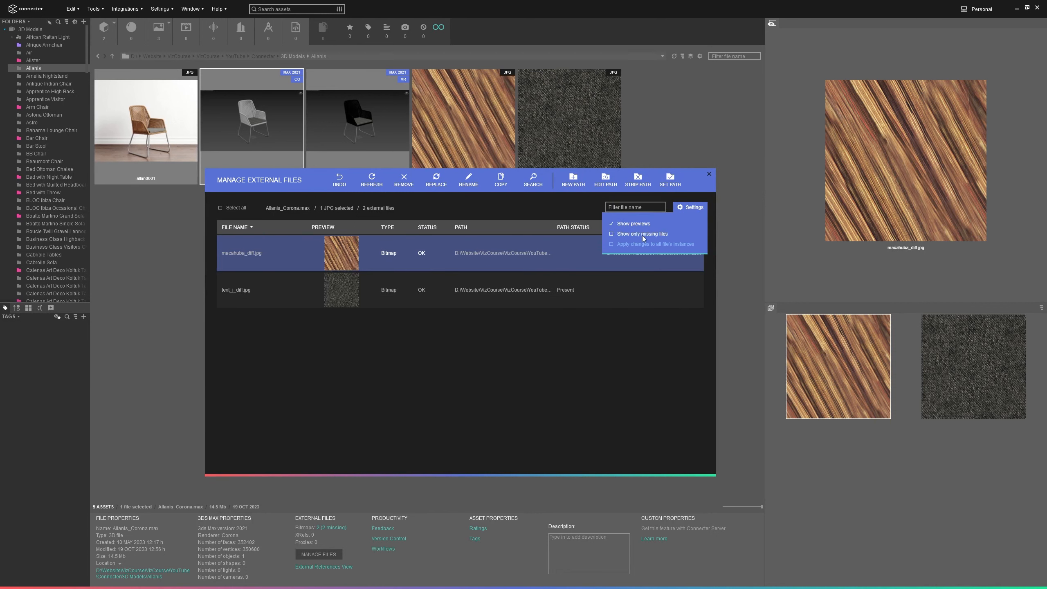
click(610, 234)
click(611, 234)
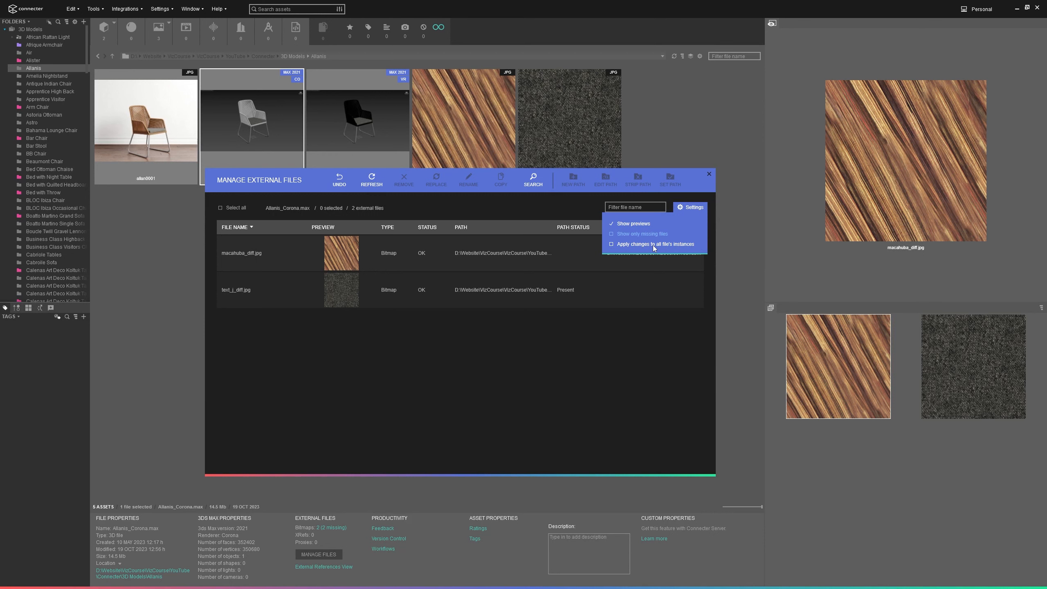
click(638, 207)
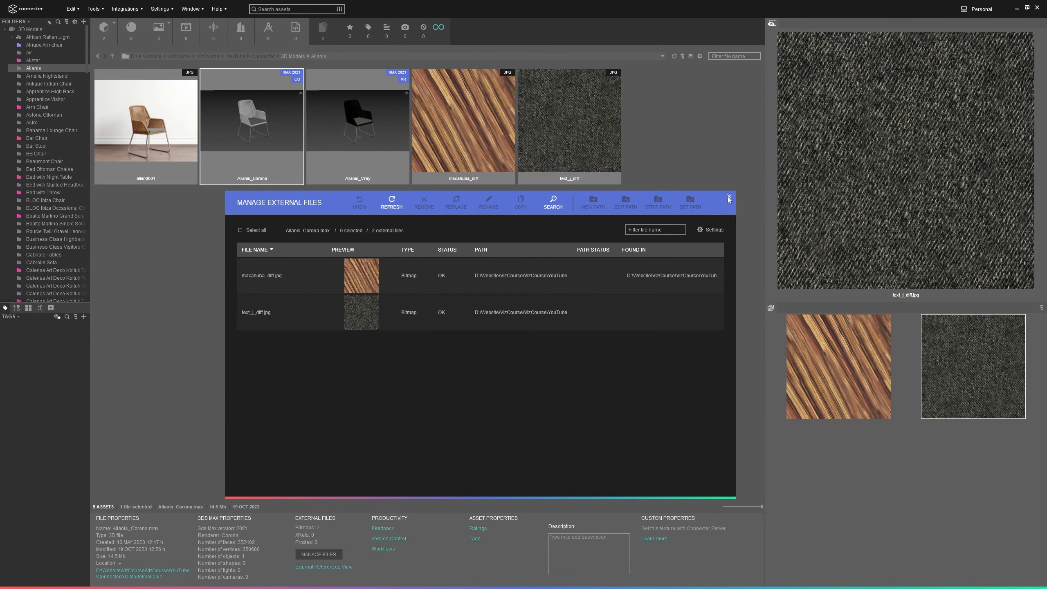
click(729, 196)
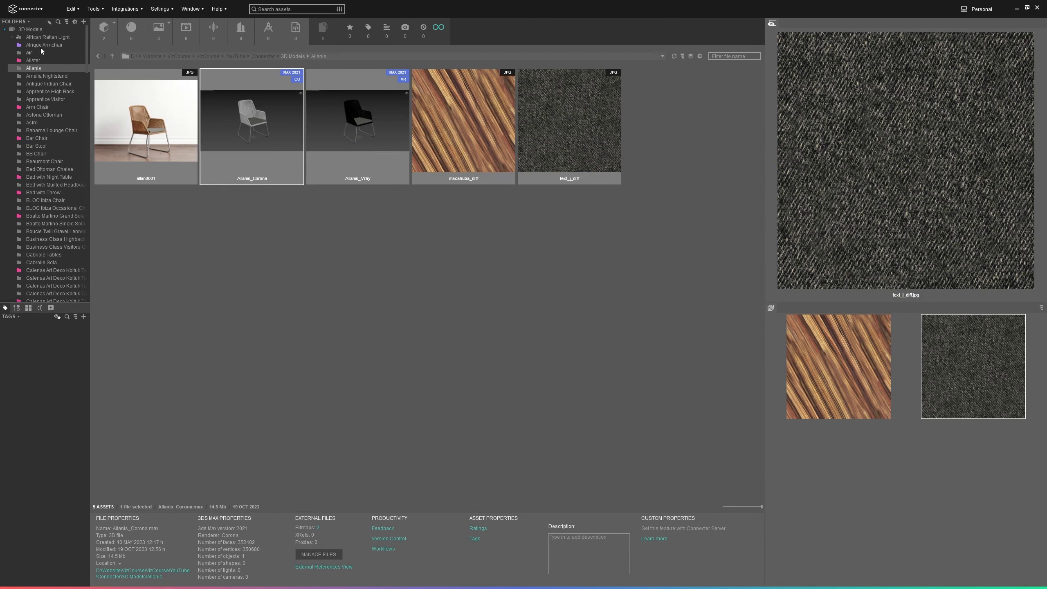
Step: Open the African Rattan Light folder, view the external references of the Corona model and return to the folder
click(44, 36)
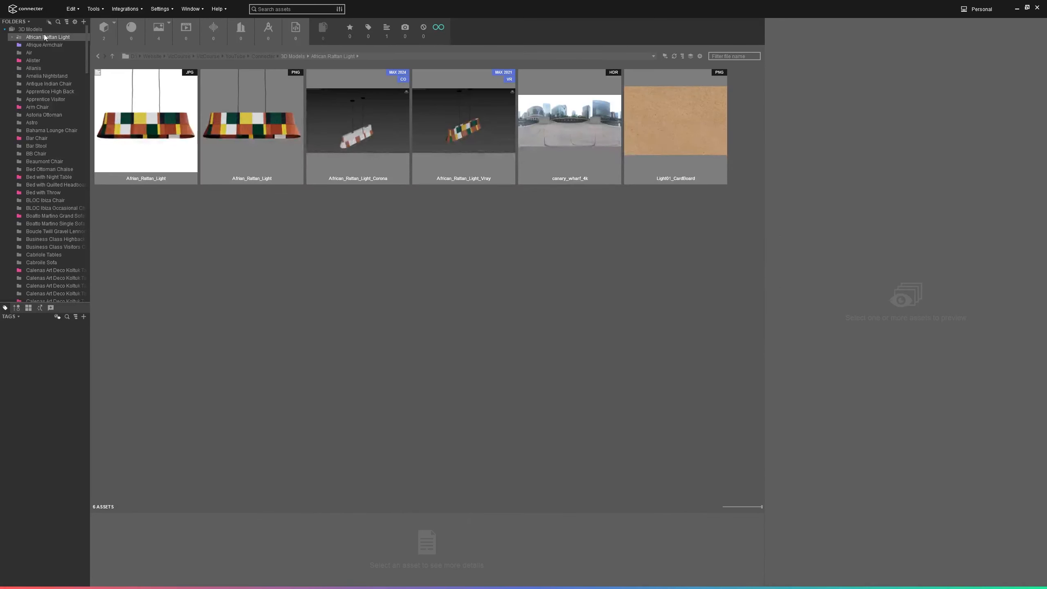
click(360, 133)
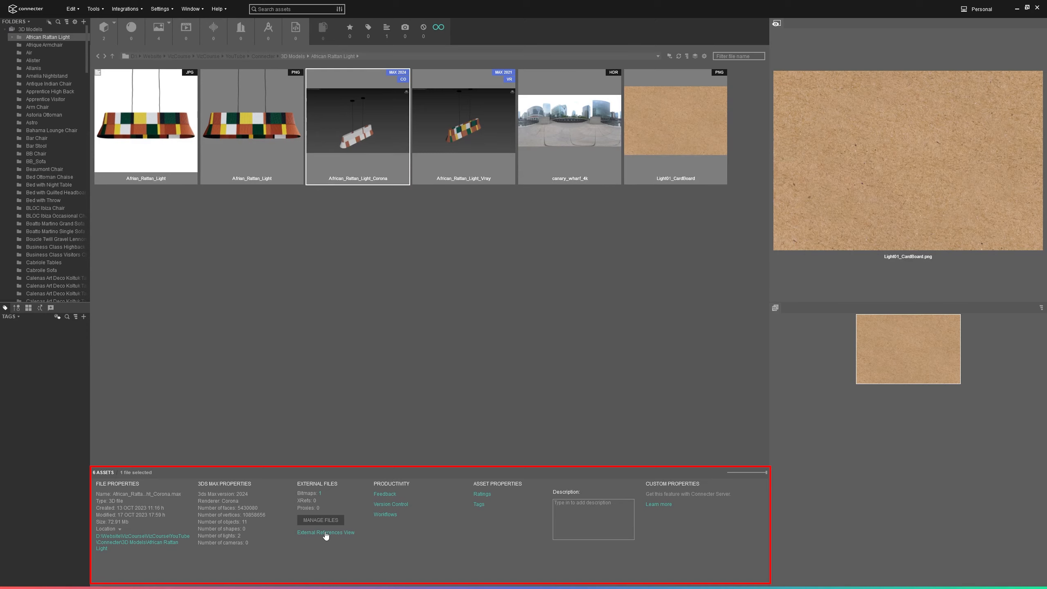
click(326, 533)
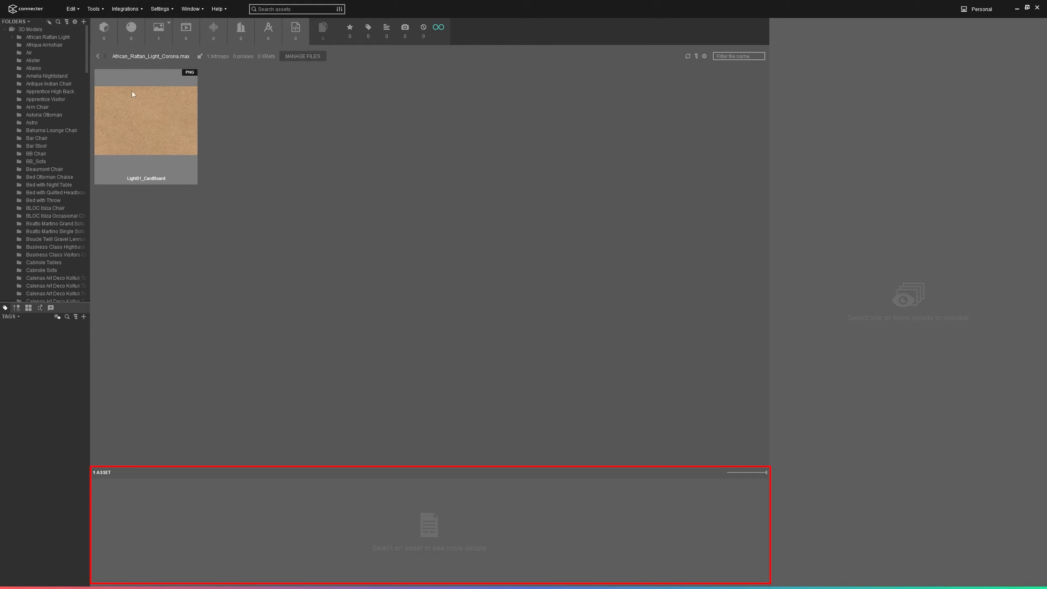
click(98, 58)
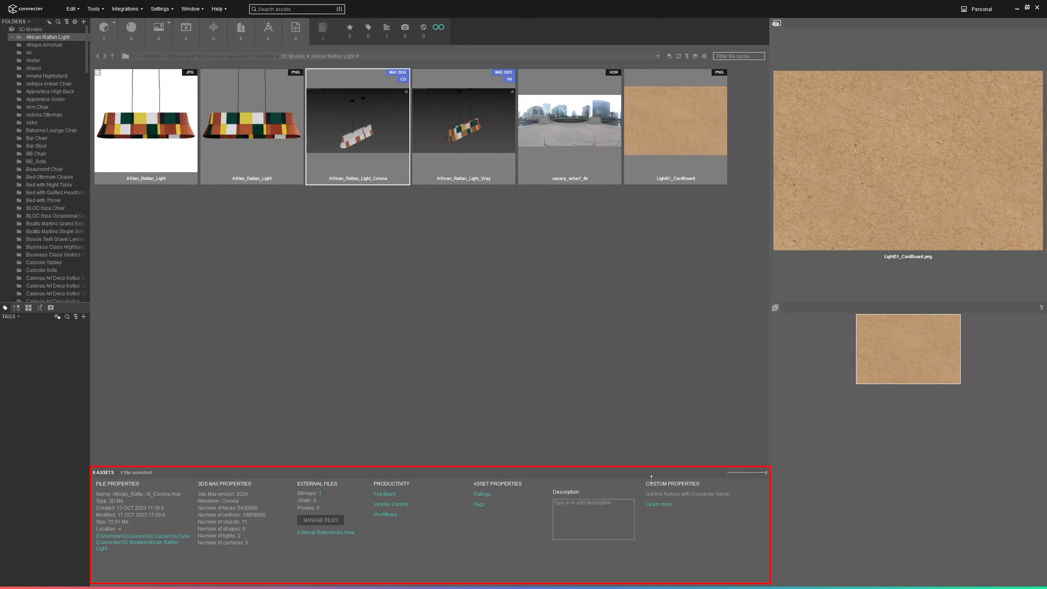
Step: Preview the V-Ray and Corona rattan light models, look around the canary_wharf_4k panorama and inspect Light01_CardBoard
click(457, 133)
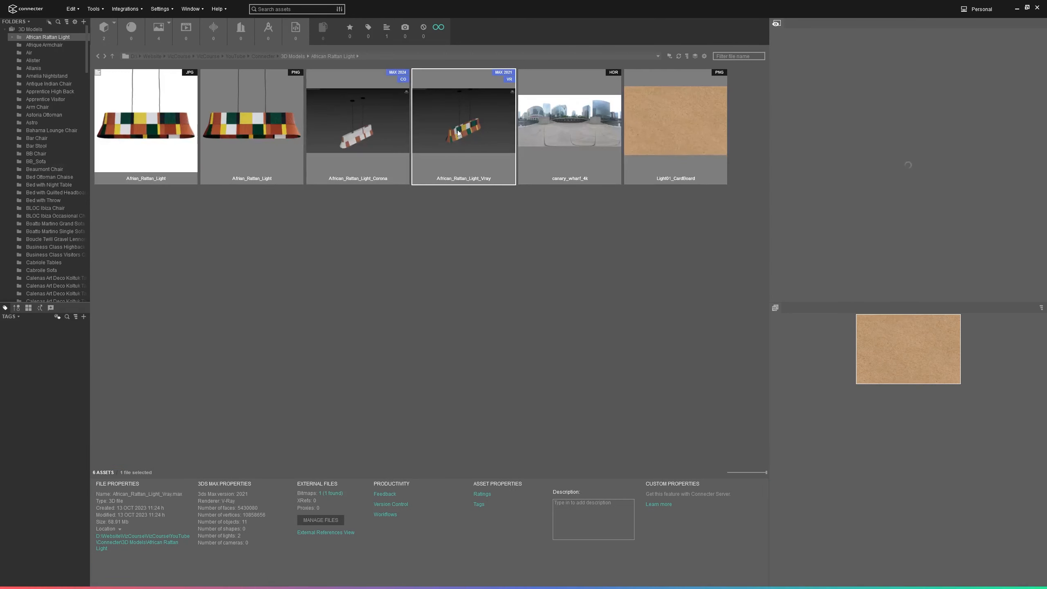
click(359, 138)
click(451, 141)
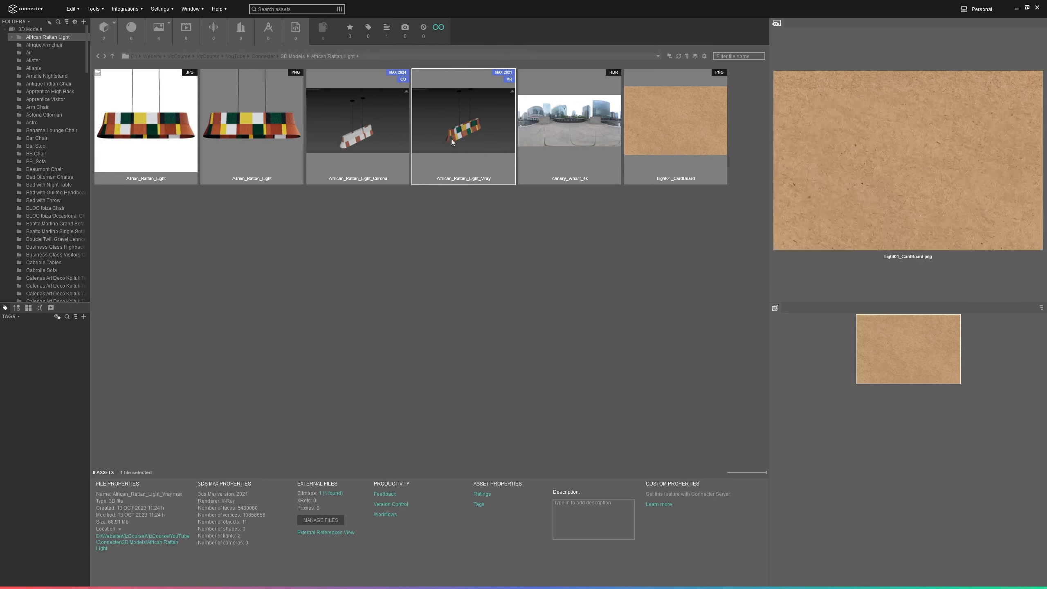
click(562, 141)
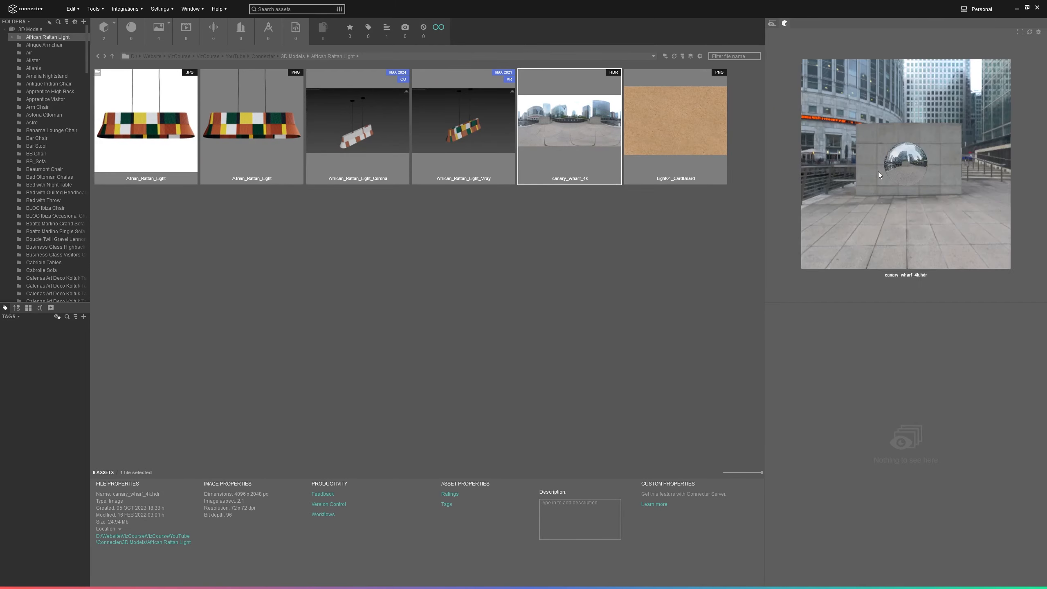
drag(873, 179, 923, 160)
click(692, 132)
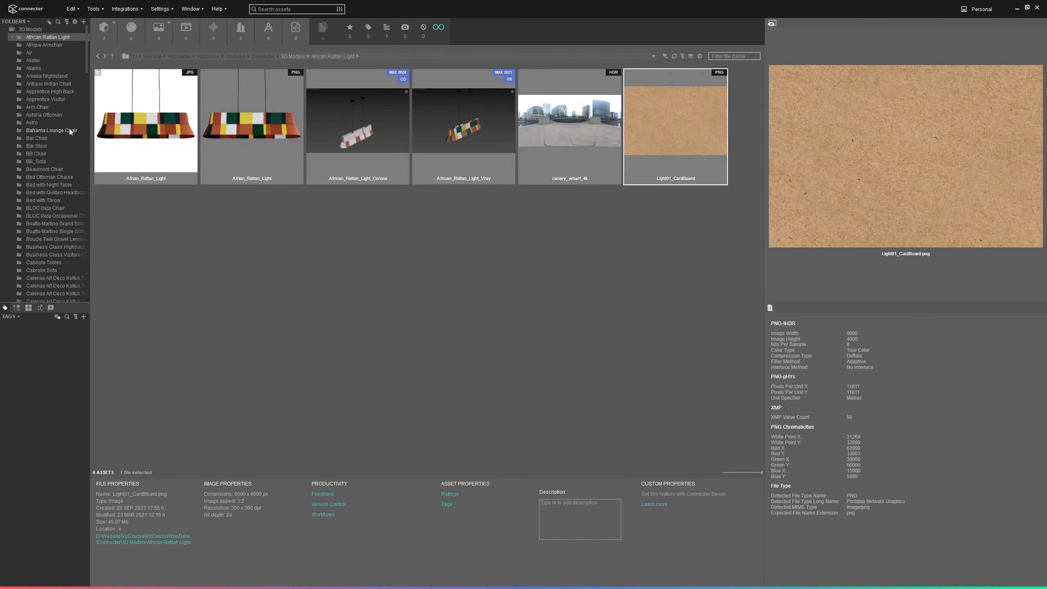
Step: Open the Arm Chair folder and orbit the preview of Armchair.3ds to view the chair from the front
click(37, 107)
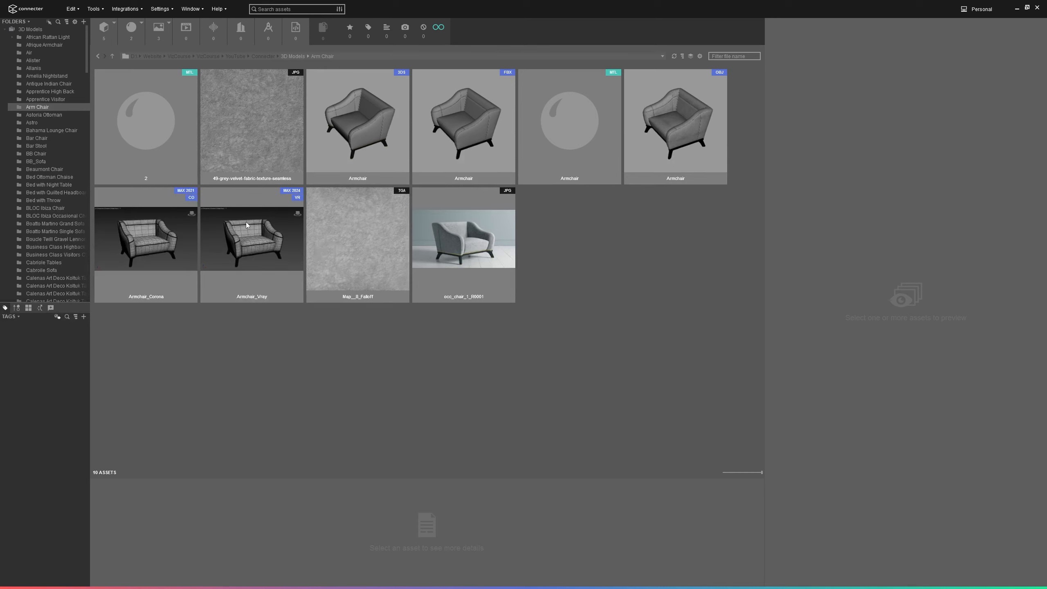
click(354, 150)
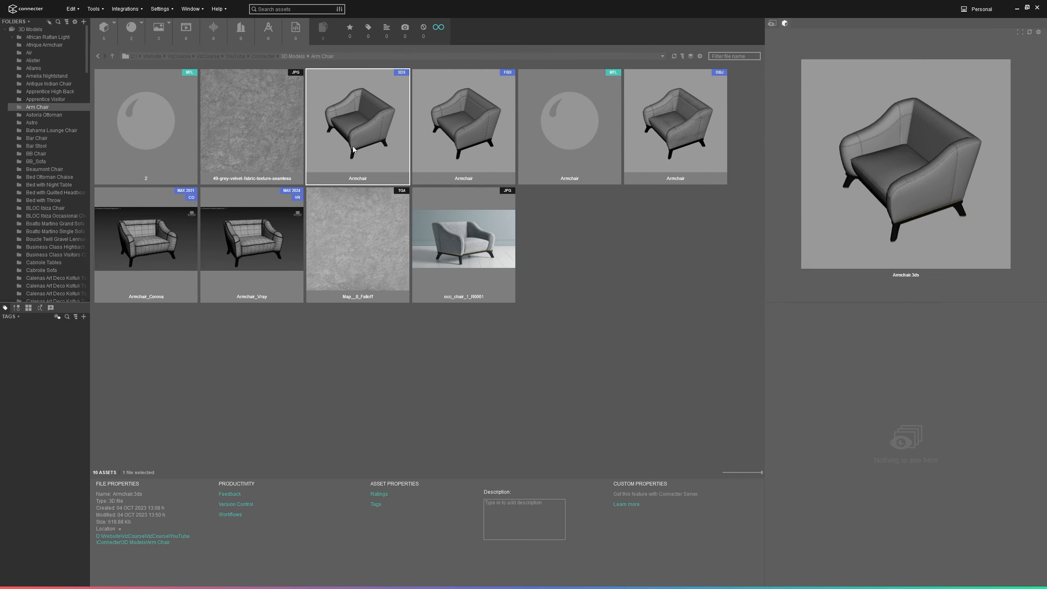
drag(914, 194, 886, 164)
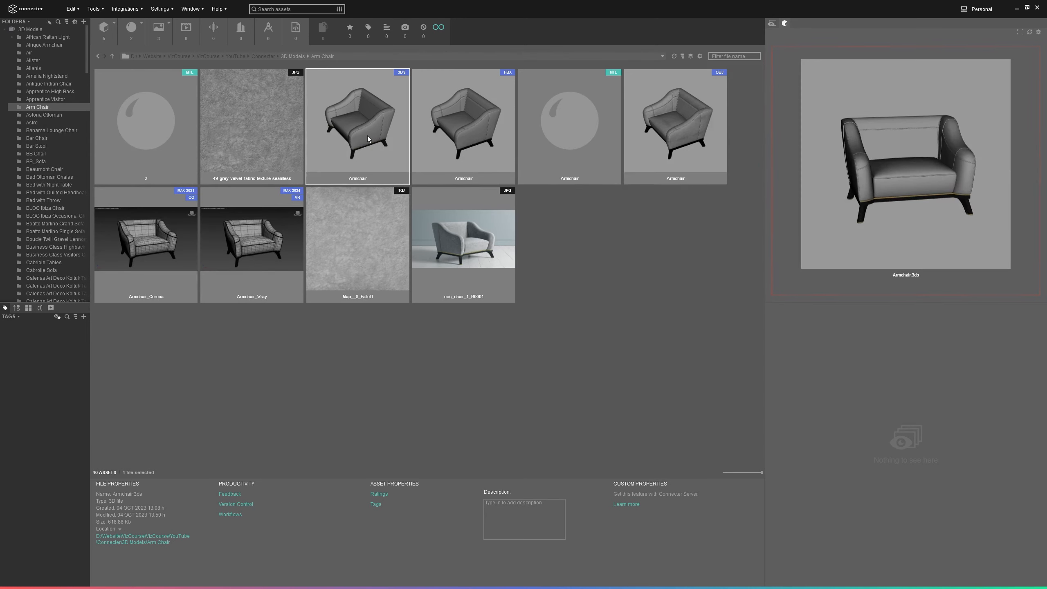
Step: Open the full-size preview of Armchair.3ds, orbit around the chair, try resetting its view and close the preview
double_click(380, 116)
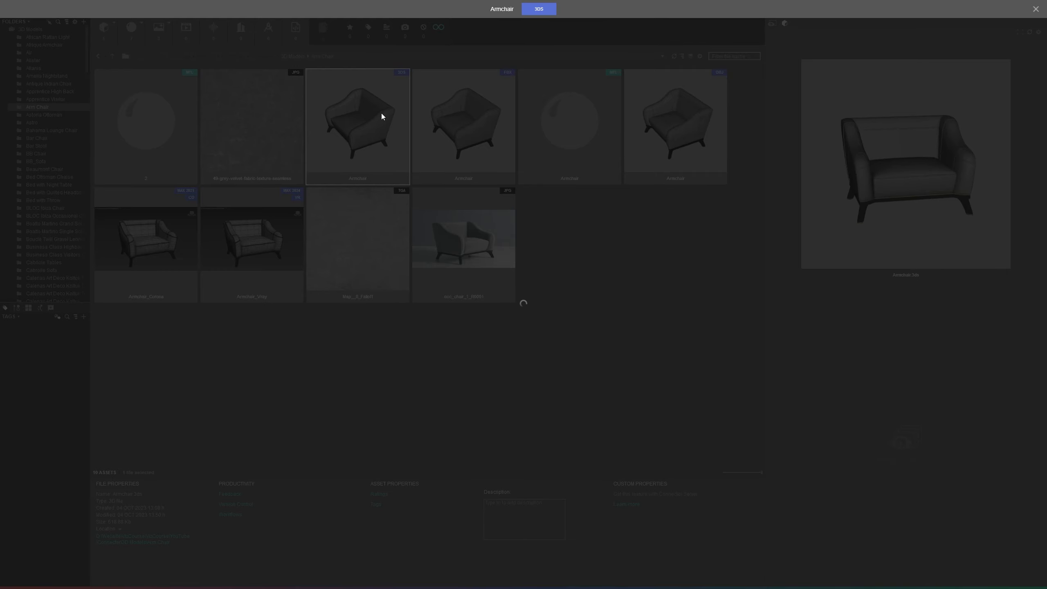
drag(530, 262, 528, 327)
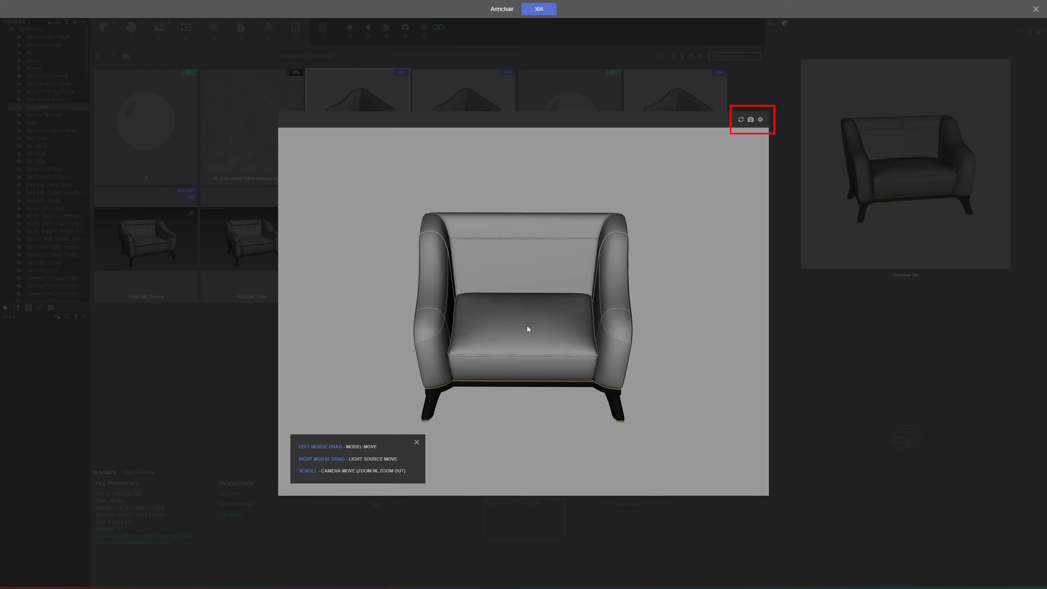
click(741, 120)
drag(608, 313, 540, 289)
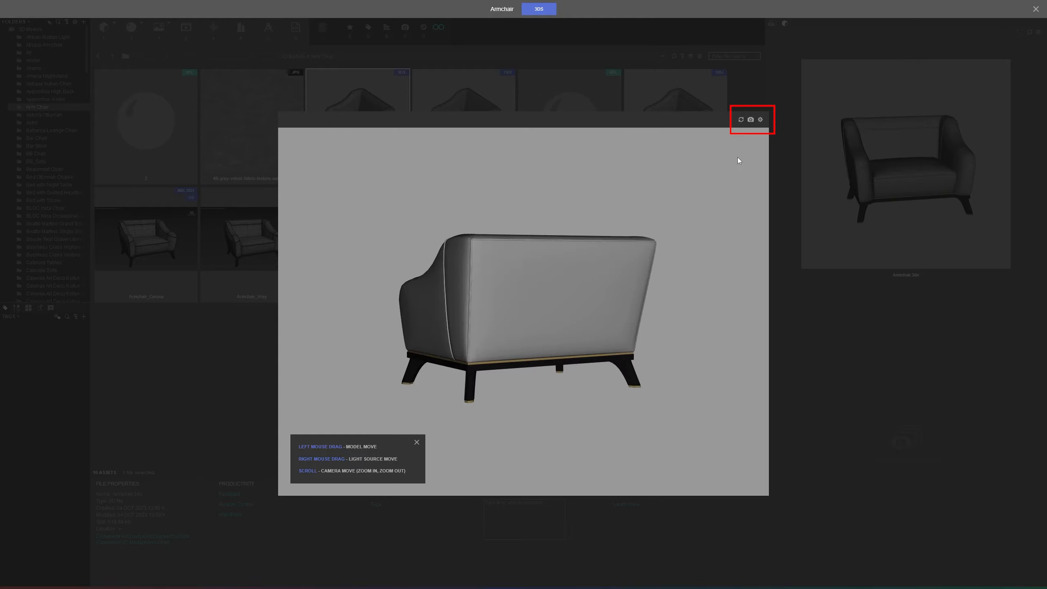
click(740, 120)
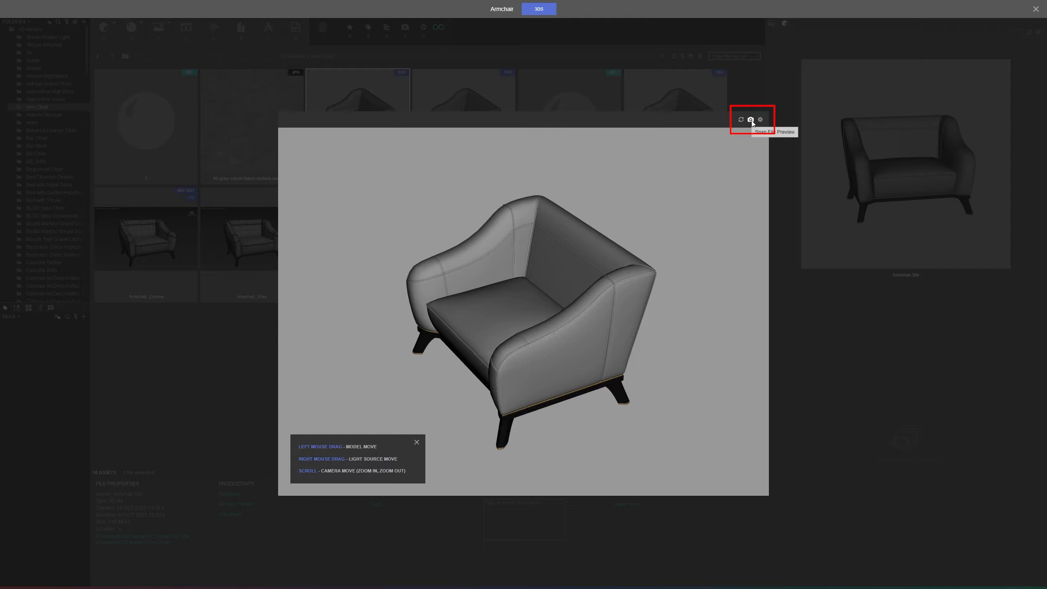
drag(499, 345, 564, 348)
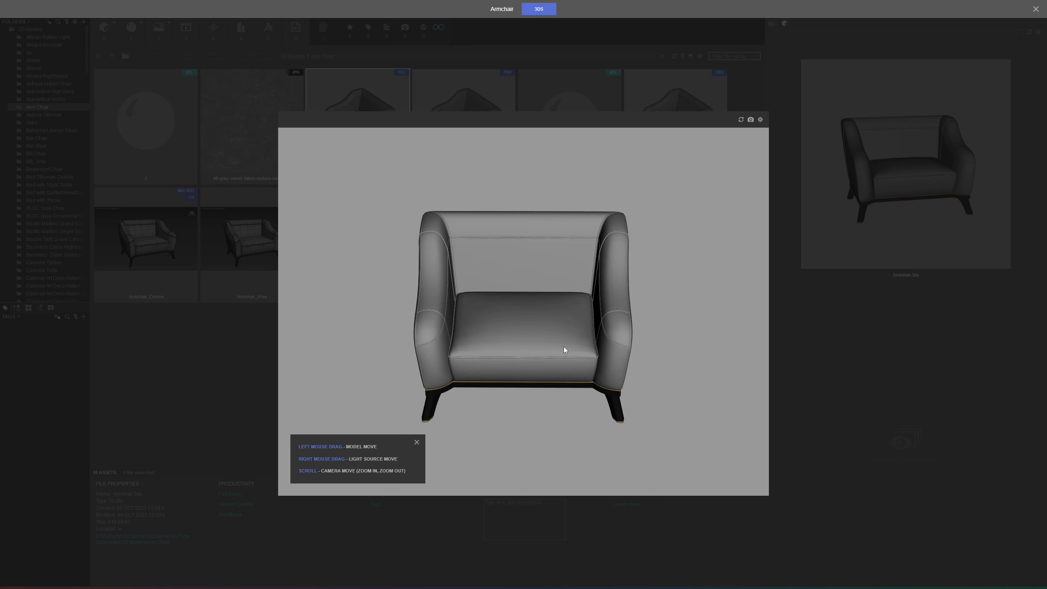
click(185, 381)
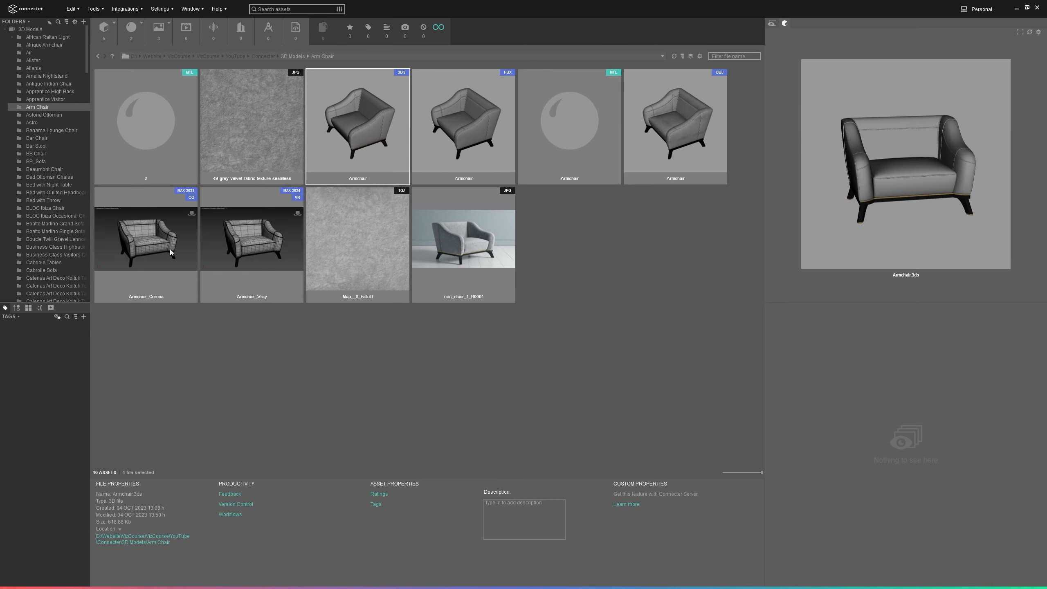
Step: Capture a front-view preview image of Armchair.3ds with an adjusted light direction, then display the captured image
double_click(360, 143)
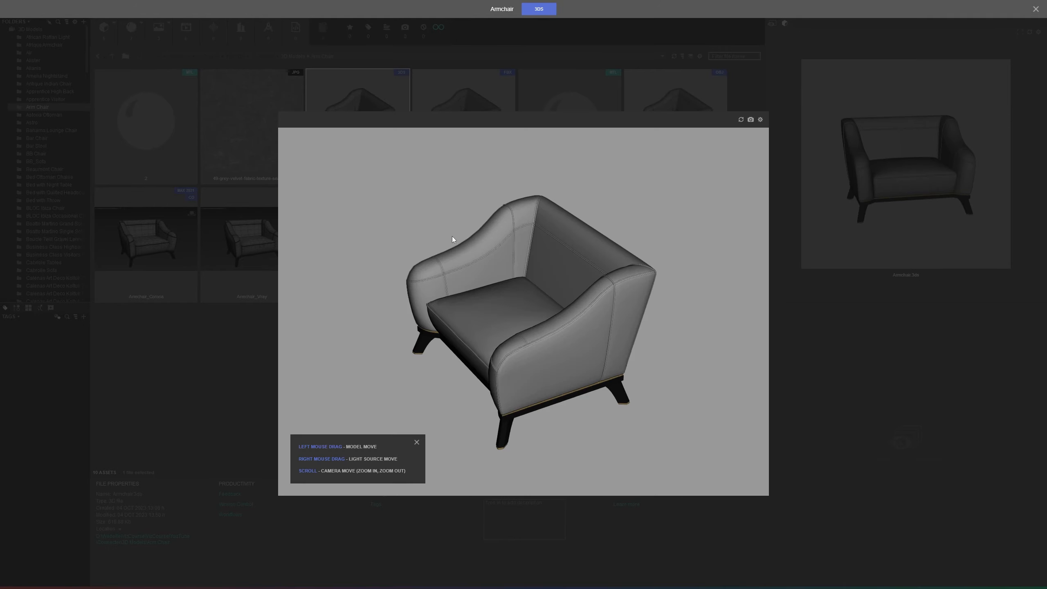
mouse_move(451, 236)
mouse_down()
mouse_move(544, 393)
mouse_move(578, 387)
mouse_up()
mouse_move(577, 387)
right_down()
mouse_move(512, 339)
mouse_move(462, 356)
mouse_move(481, 319)
mouse_move(538, 317)
right_up()
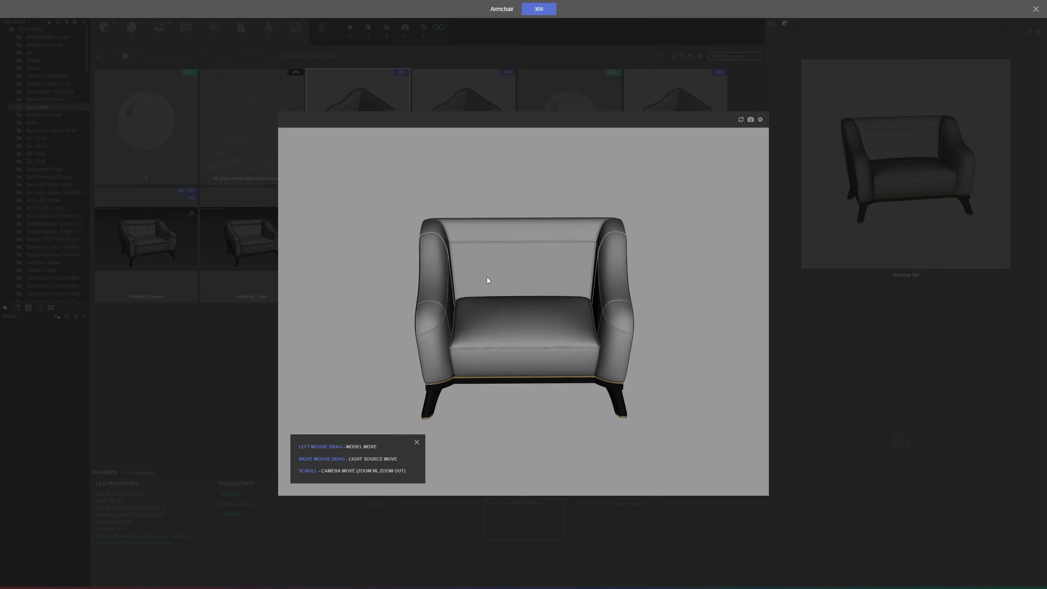
click(750, 119)
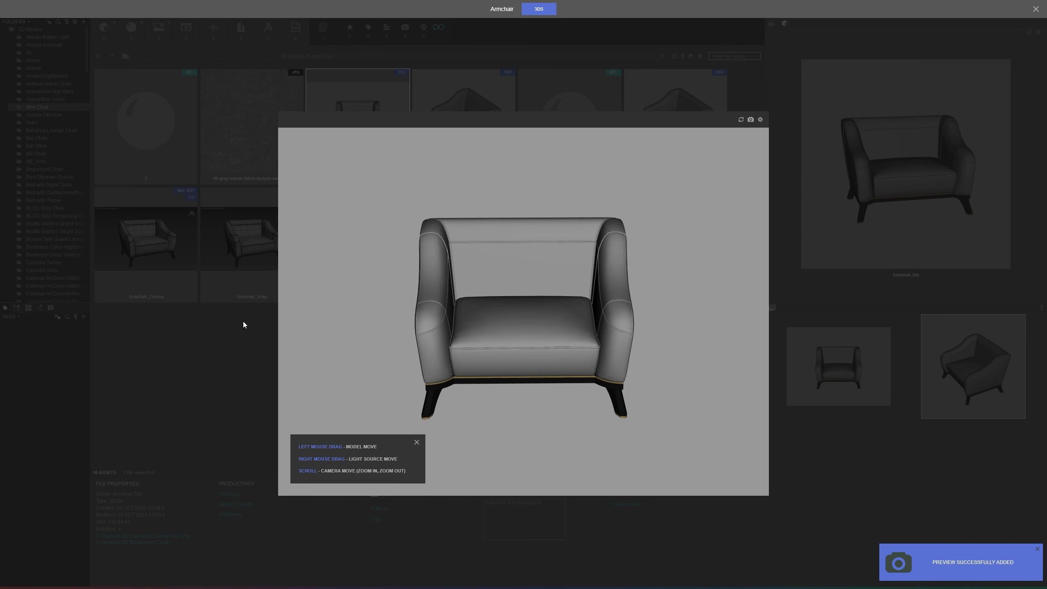
click(236, 339)
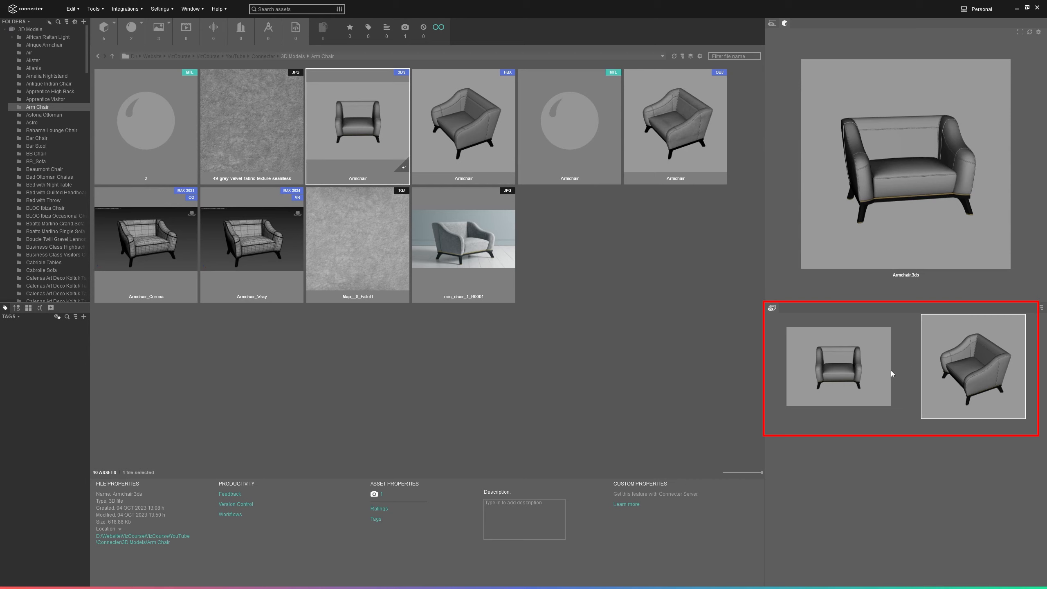
click(865, 370)
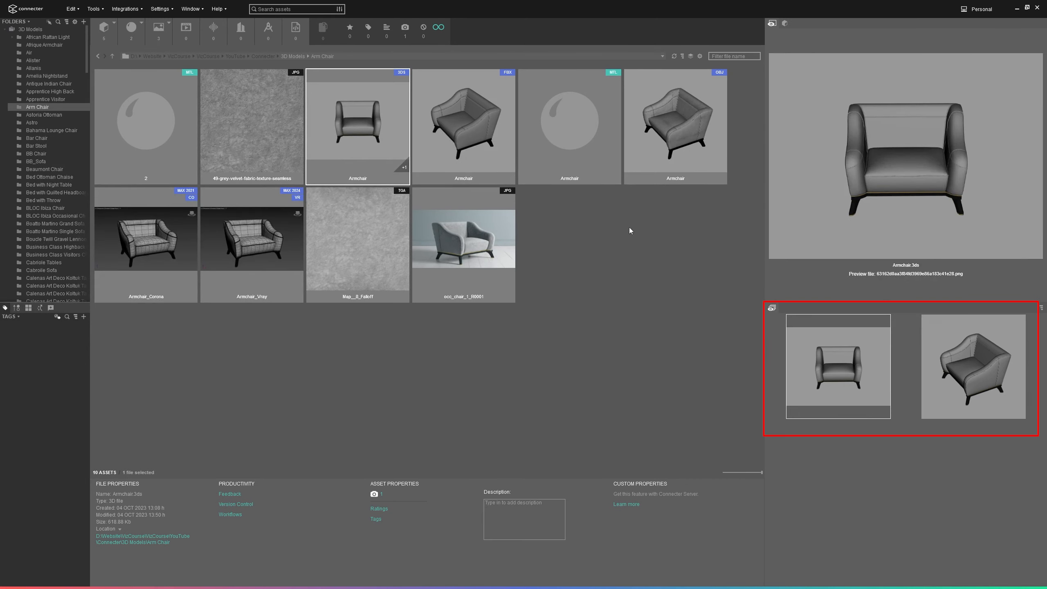
Step: Orbit the FBX armchair to a front view, capture it as a preview image and close the preview
click(477, 140)
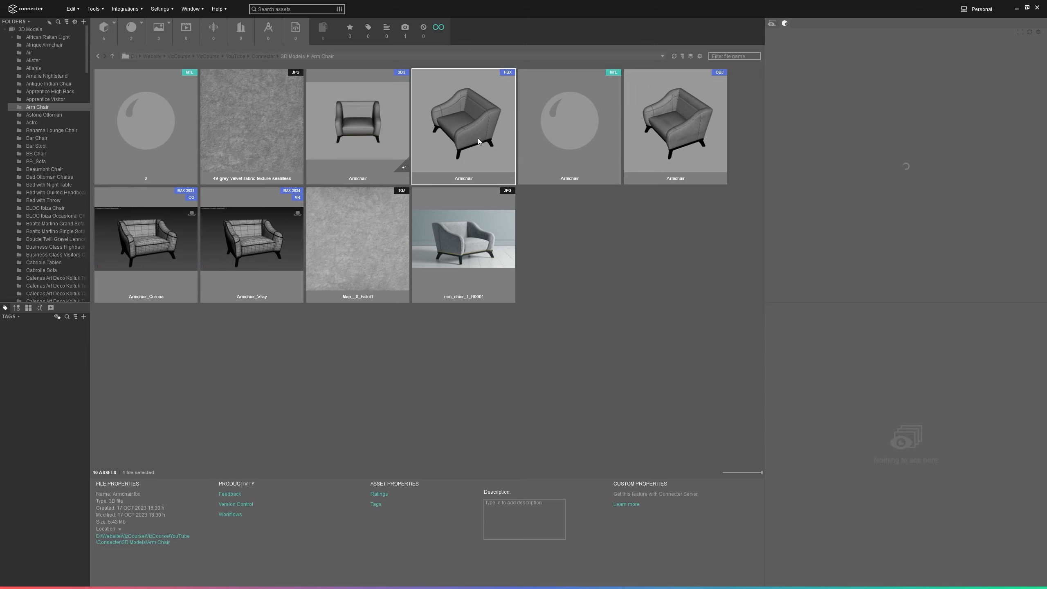
key(space)
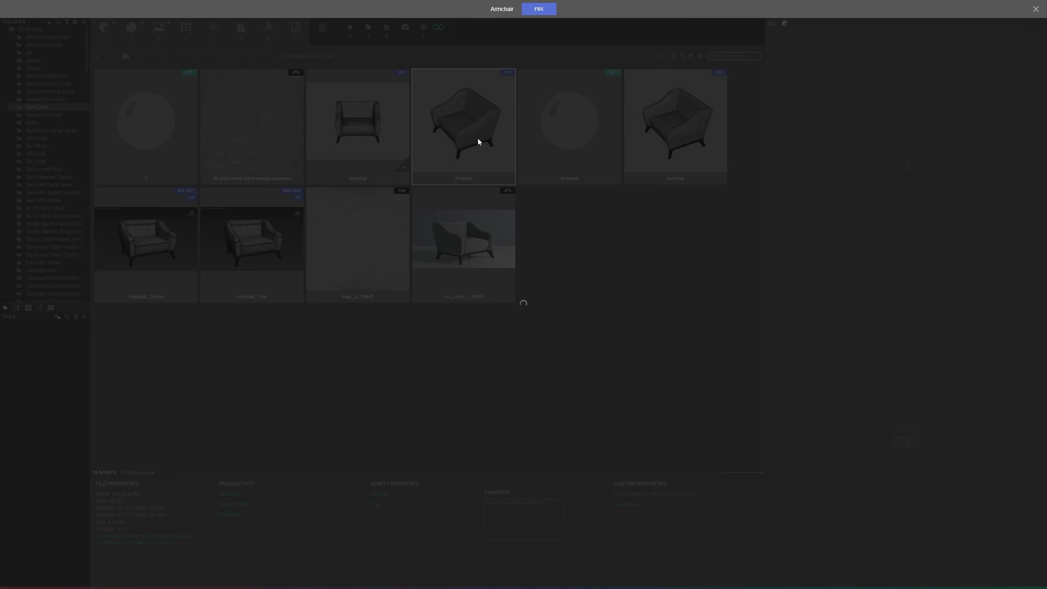
drag(563, 277, 577, 308)
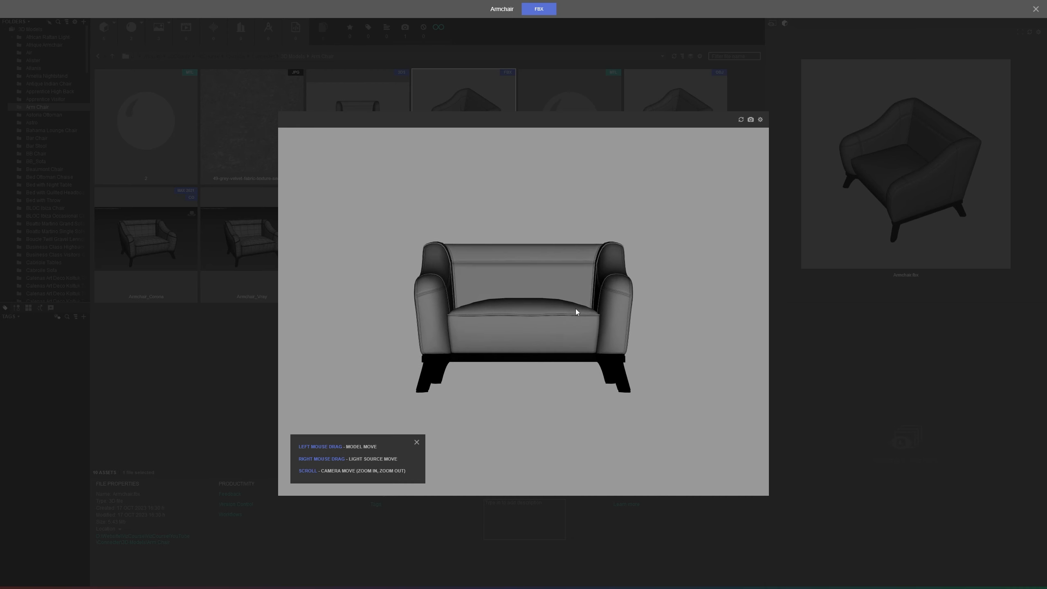
click(751, 120)
key(Escape)
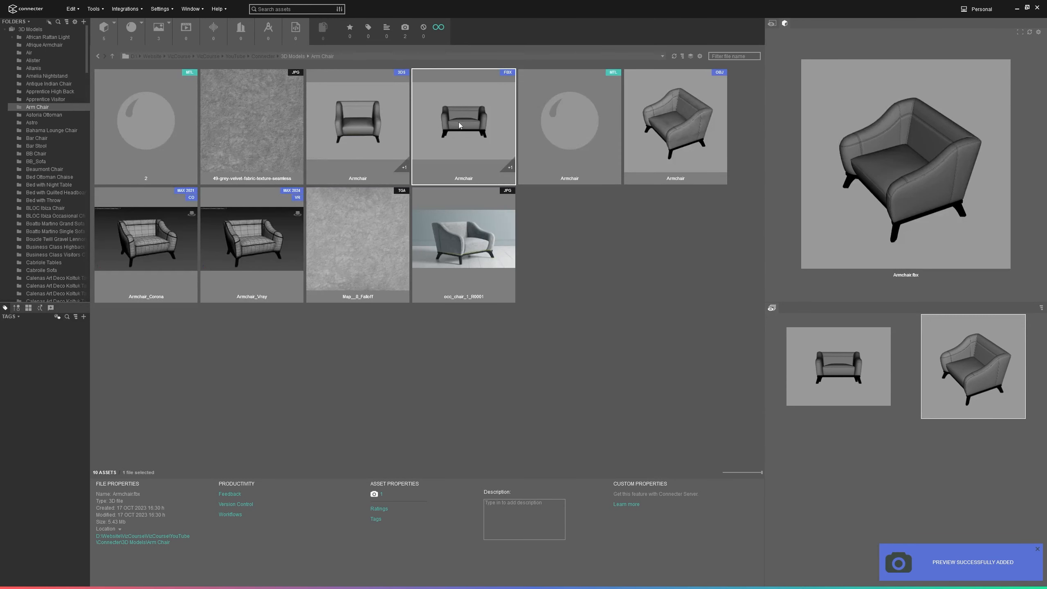
Step: Open the full-size preview of Armchair.obj and set the viewer's background color to white, FFFFFF
click(661, 123)
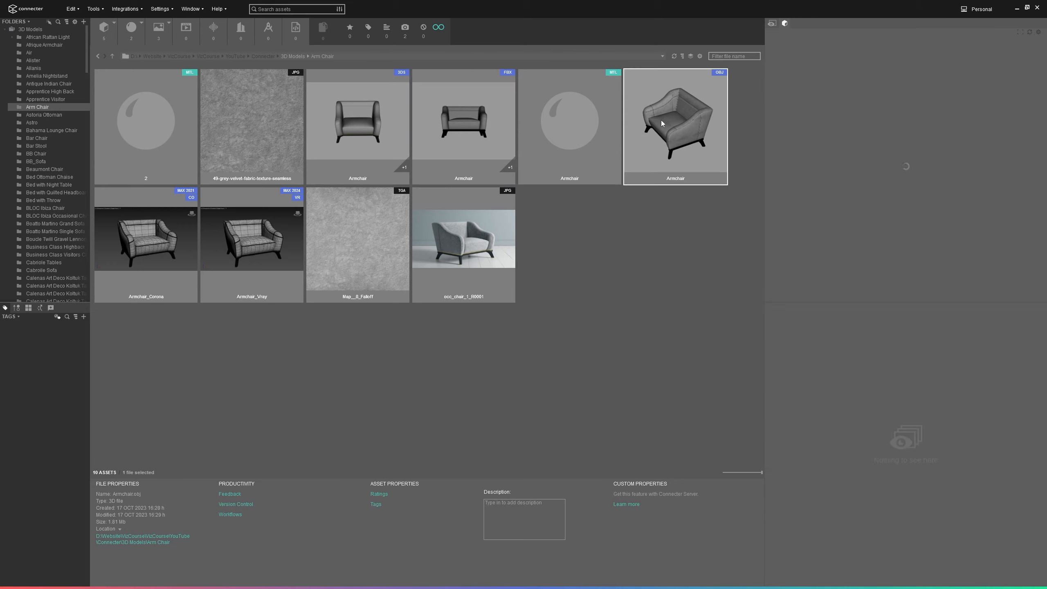
double_click(661, 119)
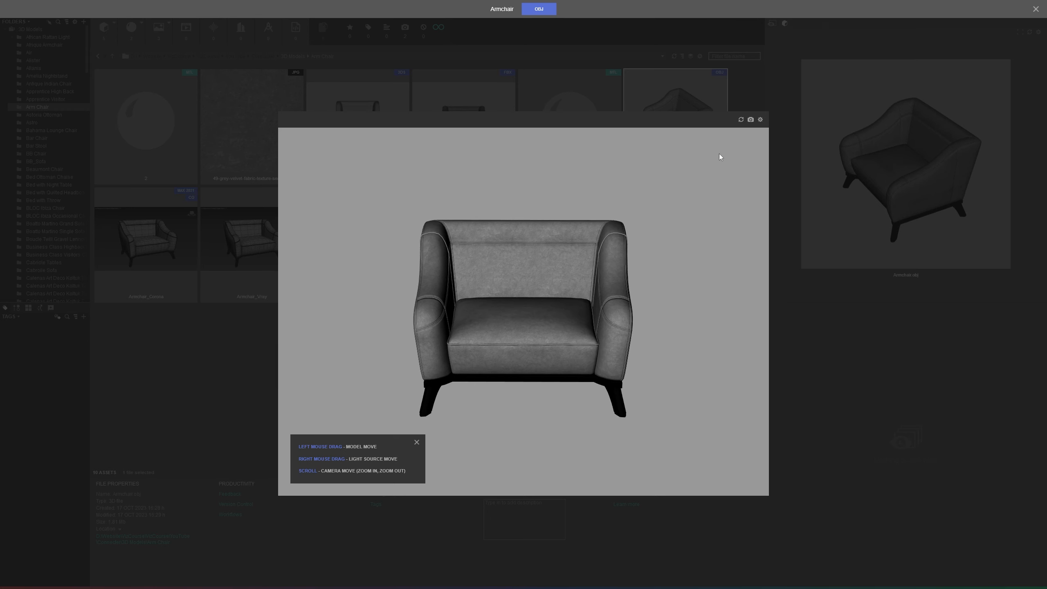
click(760, 120)
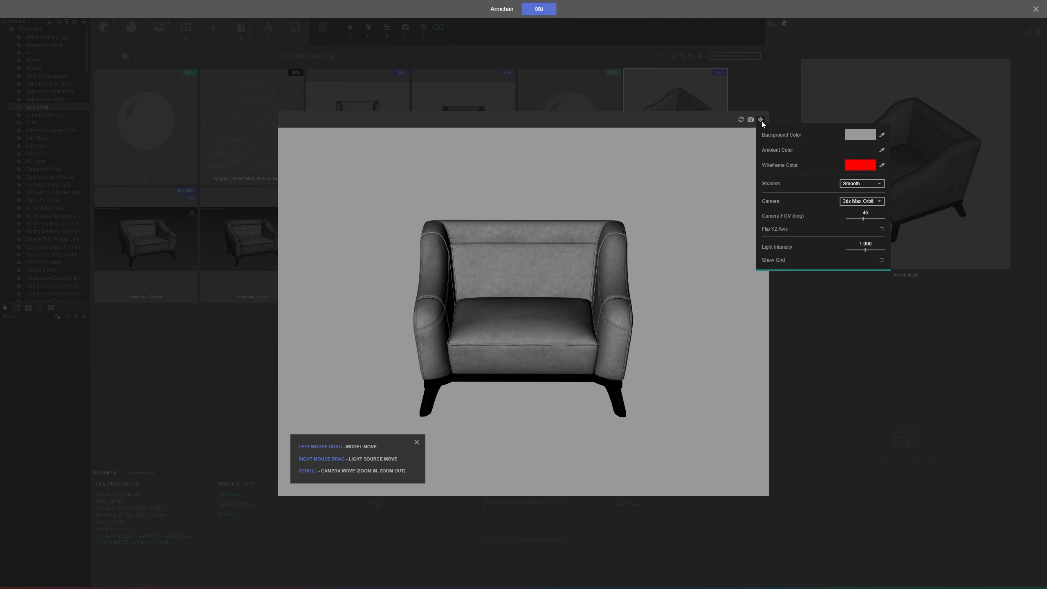
click(867, 135)
drag(891, 209, 813, 140)
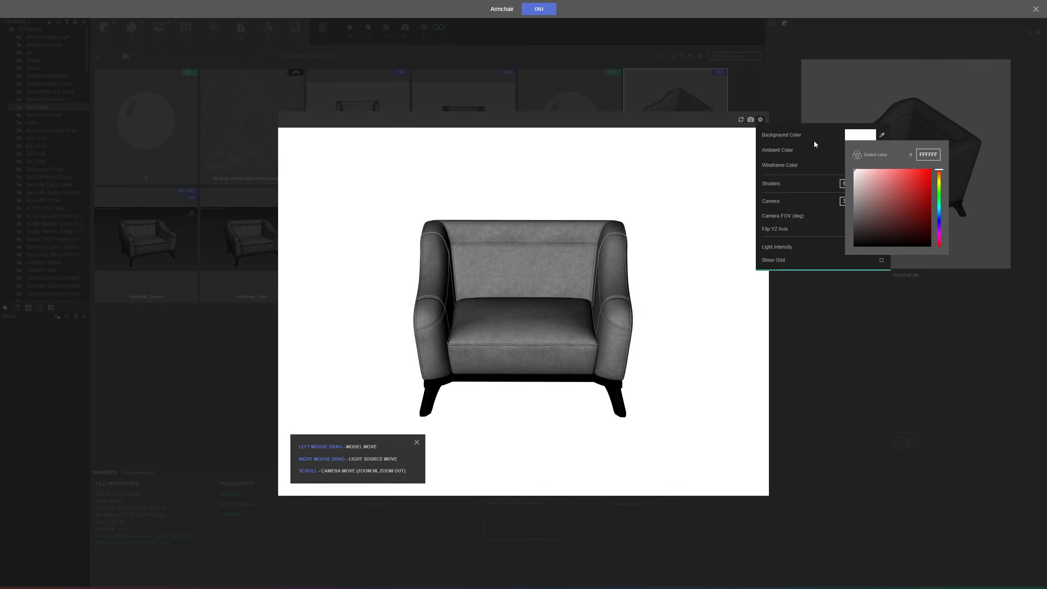
click(810, 159)
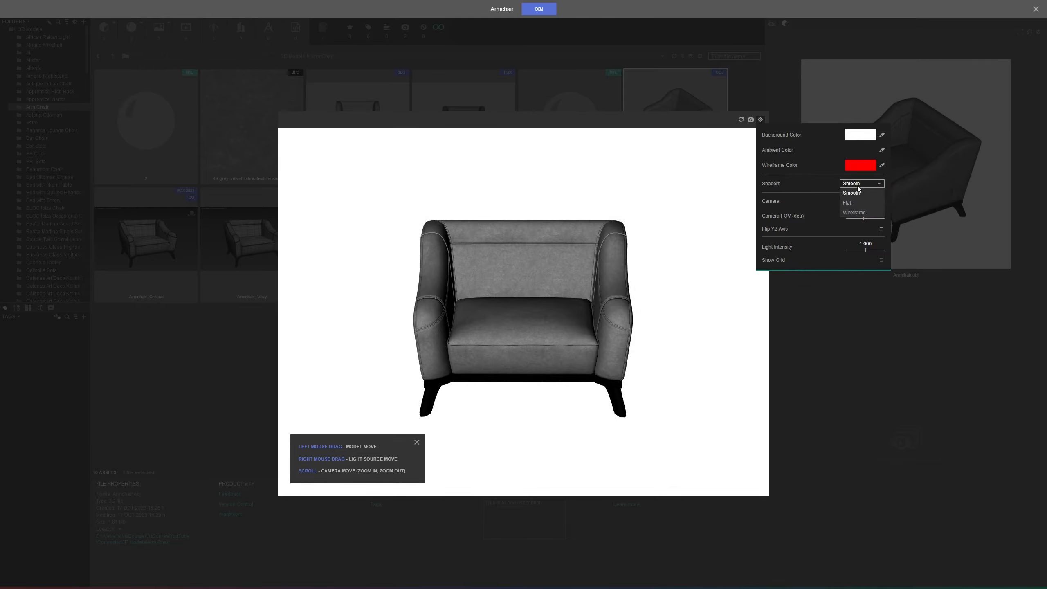
Step: Switch the armchair's shader to Wireframe and set the wireframe color to dark red, 572929
click(854, 213)
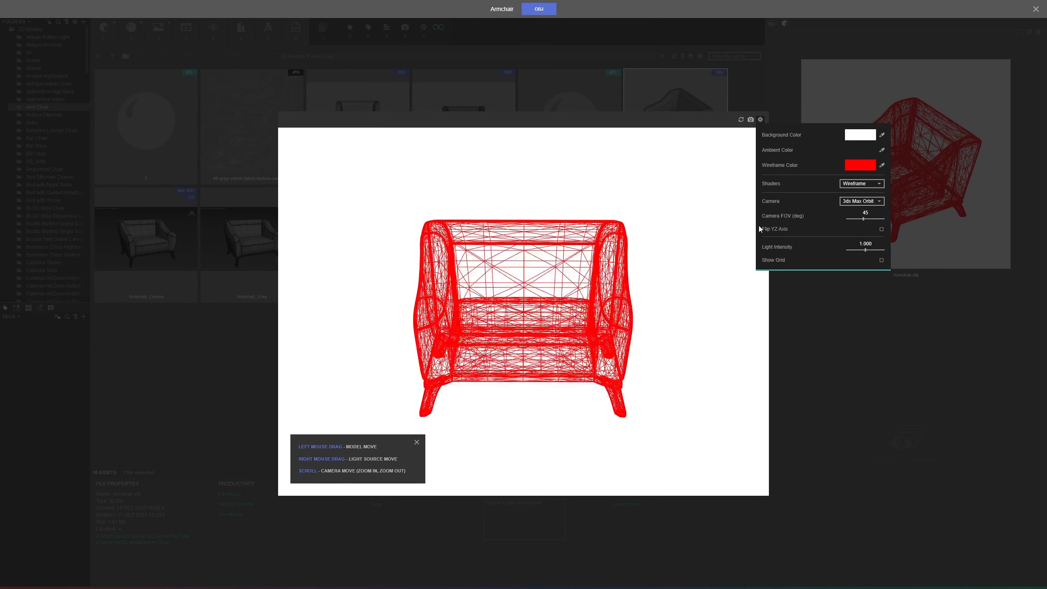
click(868, 167)
drag(877, 217, 895, 251)
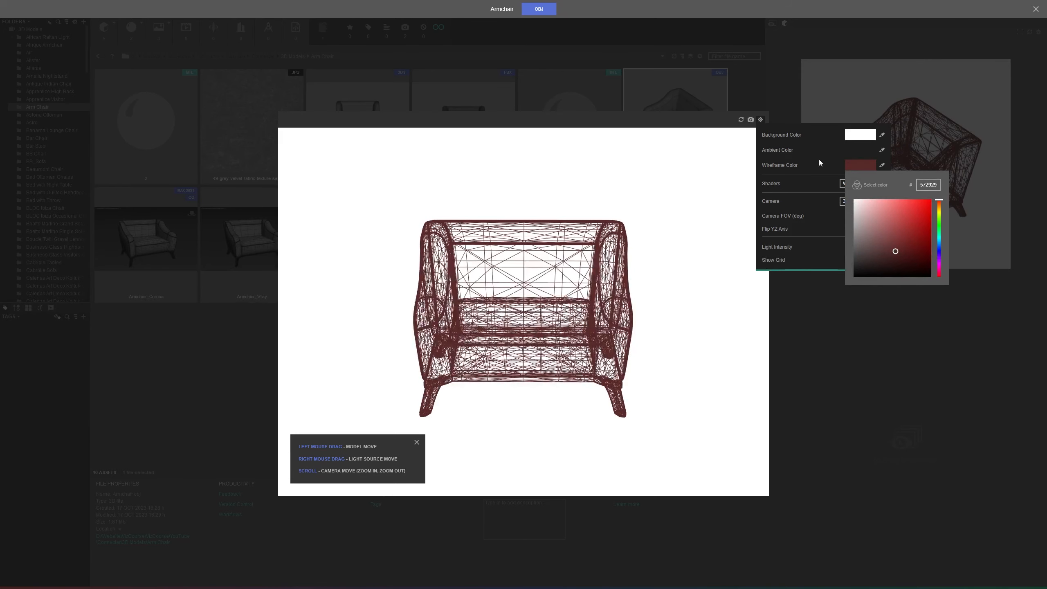
click(803, 166)
Step: Set the armchair's shader back to Smooth and close the preview
click(859, 187)
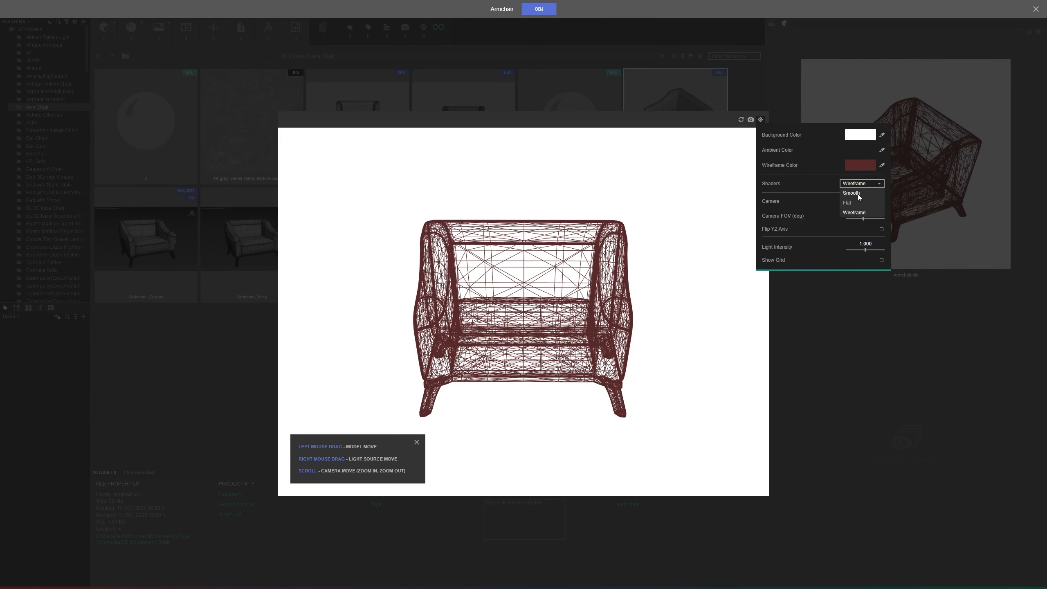
click(855, 193)
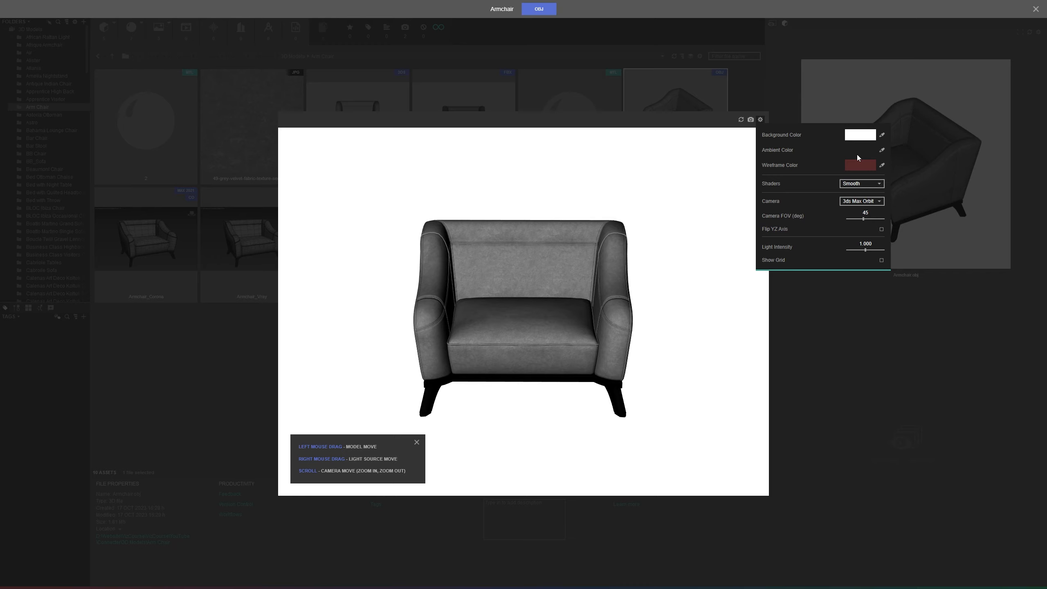
click(214, 328)
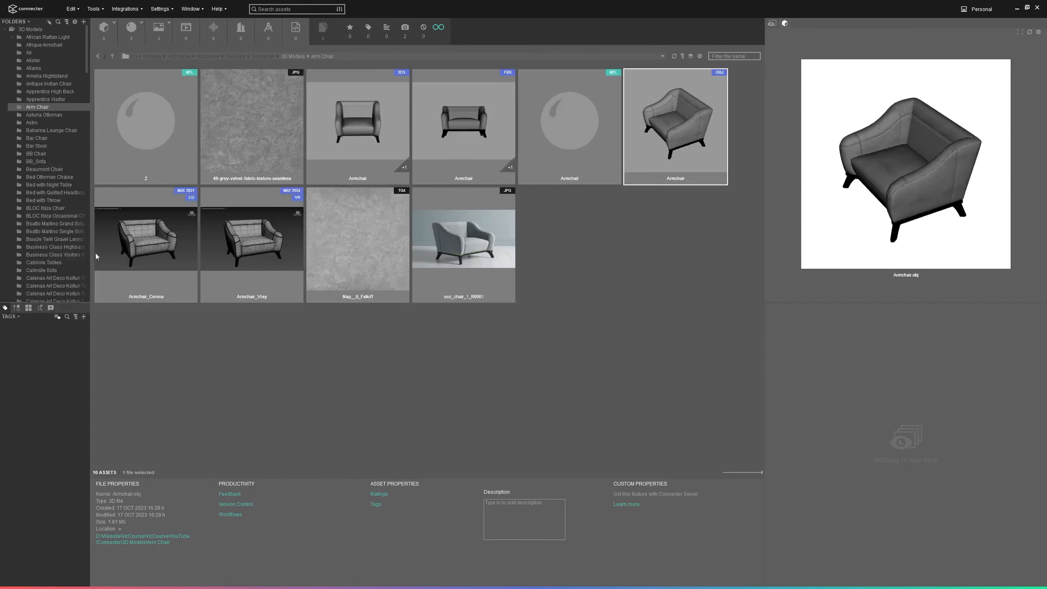
Step: Browse the Boucle Twill chair and Bar Stool folders, then go to the brass lamp folder and preview John_Richard_Brass.obj
click(56, 238)
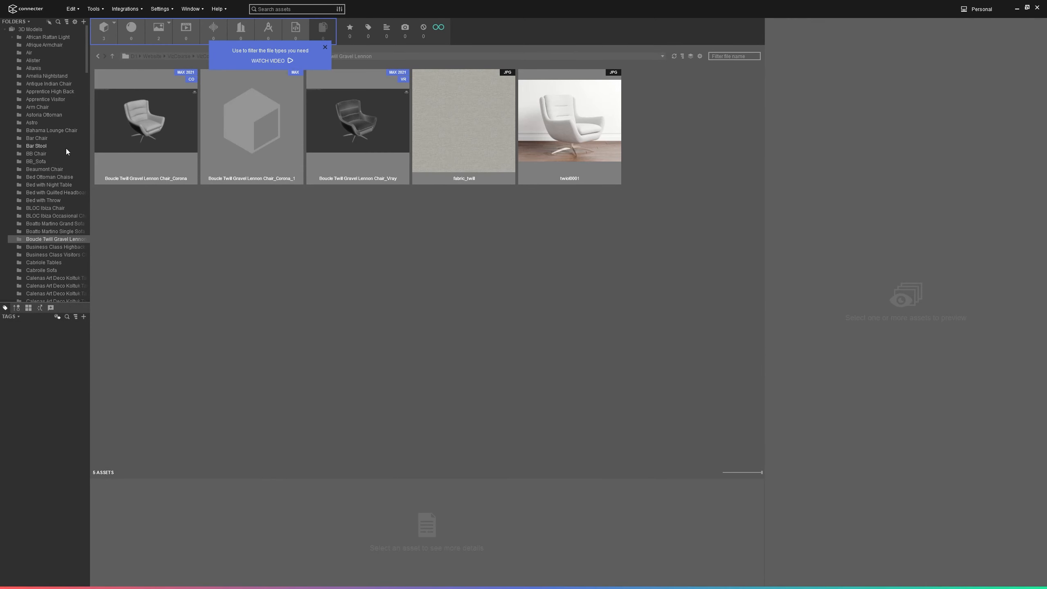
click(51, 146)
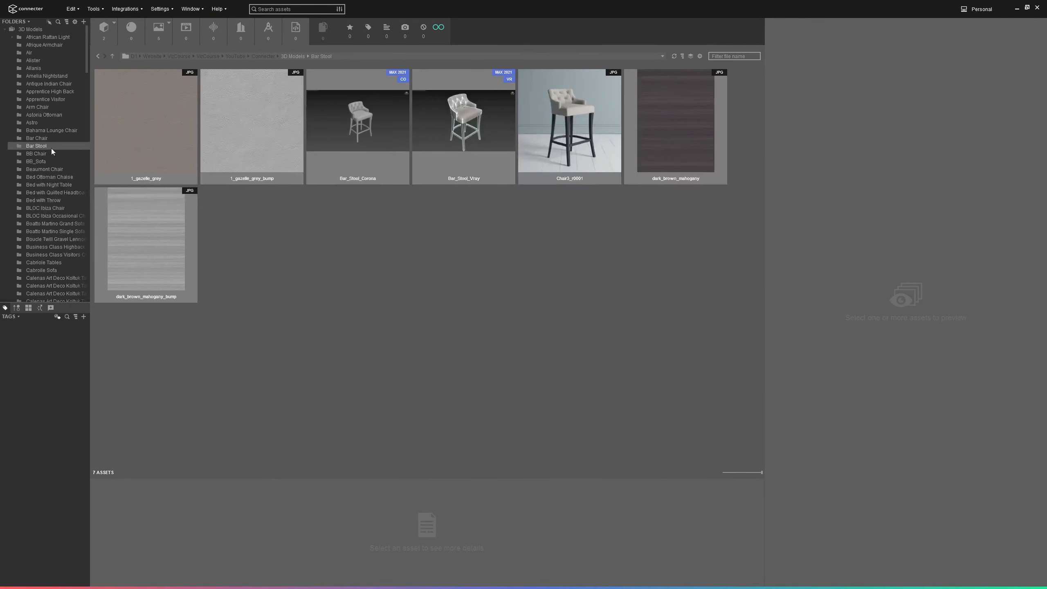
key(j)
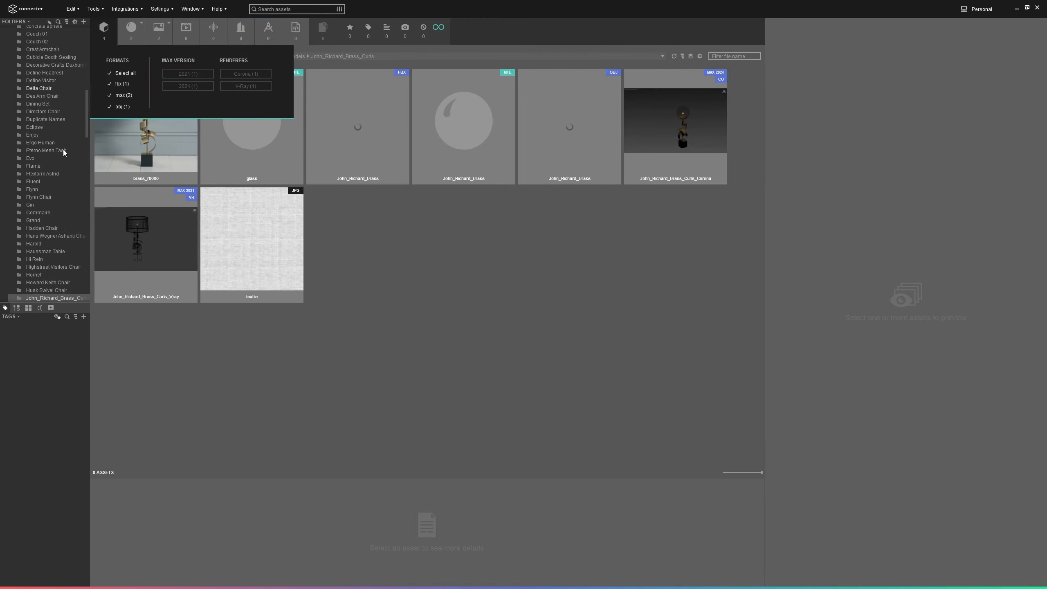
scroll(66, 229, down, 2)
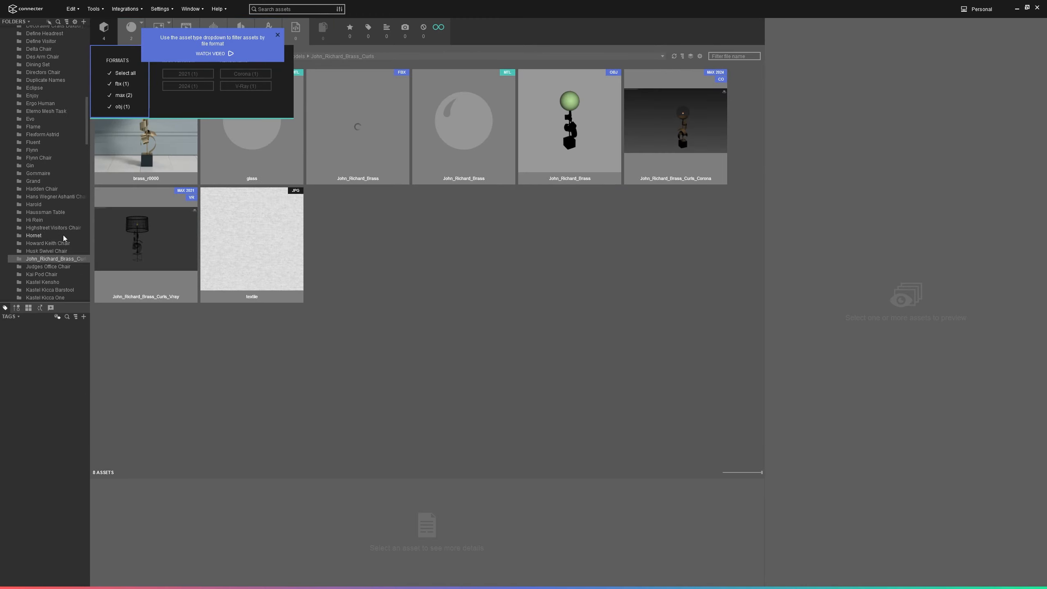
click(582, 149)
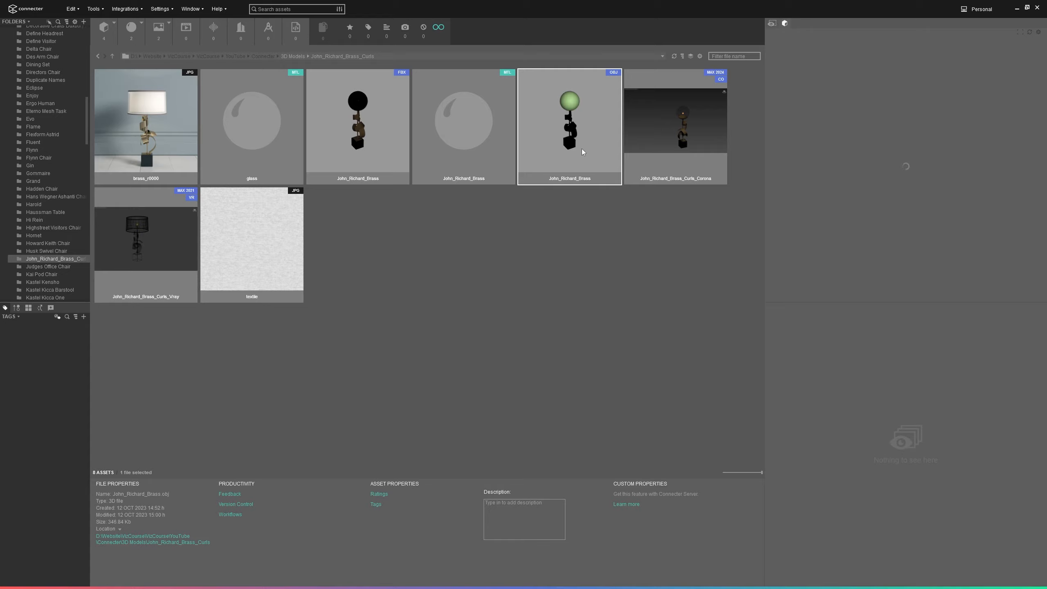
key(space)
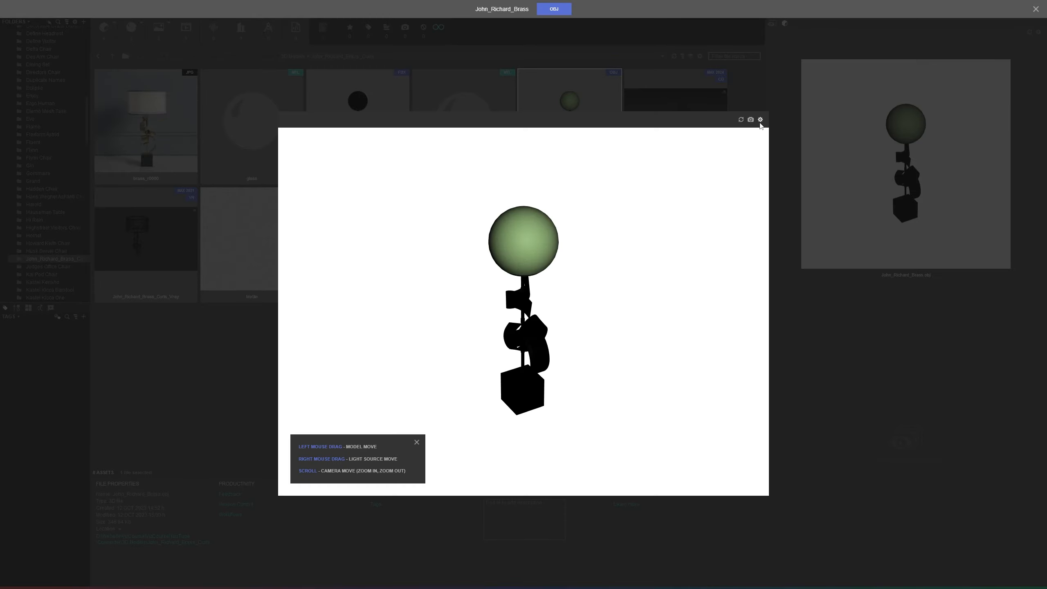
Step: Set the viewer's ambient color to a muted red for the lamp model and close the preview
click(761, 119)
click(858, 152)
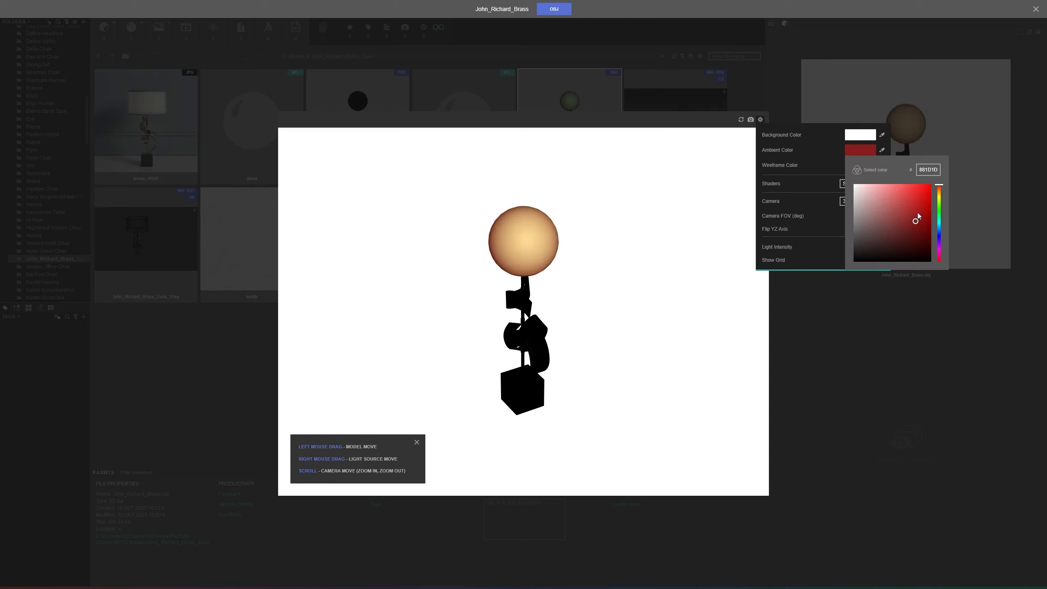
mouse_move(871, 210)
mouse_down()
mouse_move(905, 210)
mouse_move(888, 209)
mouse_up()
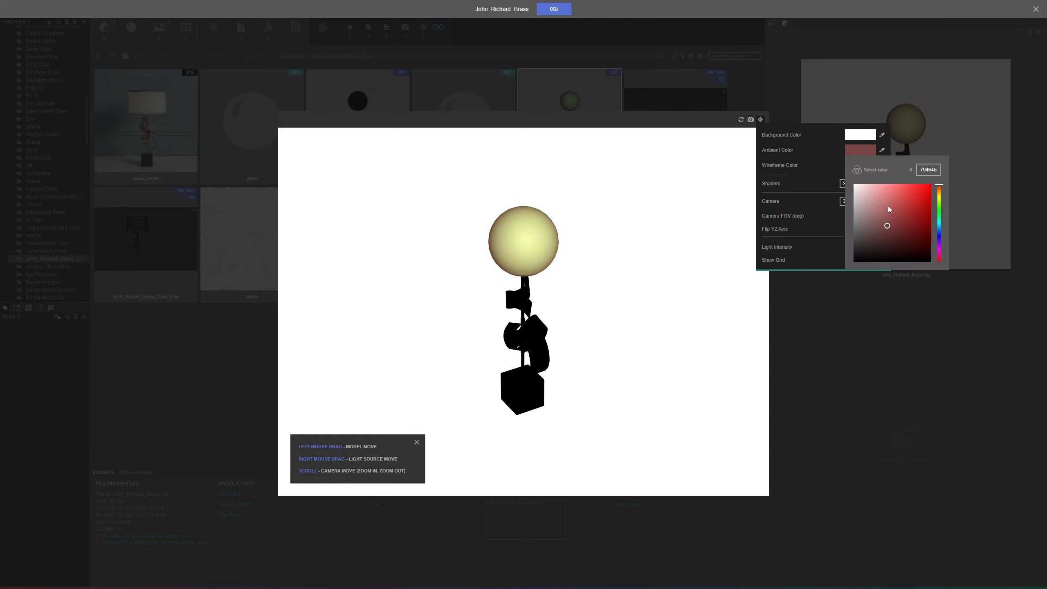
click(234, 335)
Step: Close the lamp preview, go to the Arm Chair folder and open Armchair.obj in the 3D viewer with its display settings
click(62, 105)
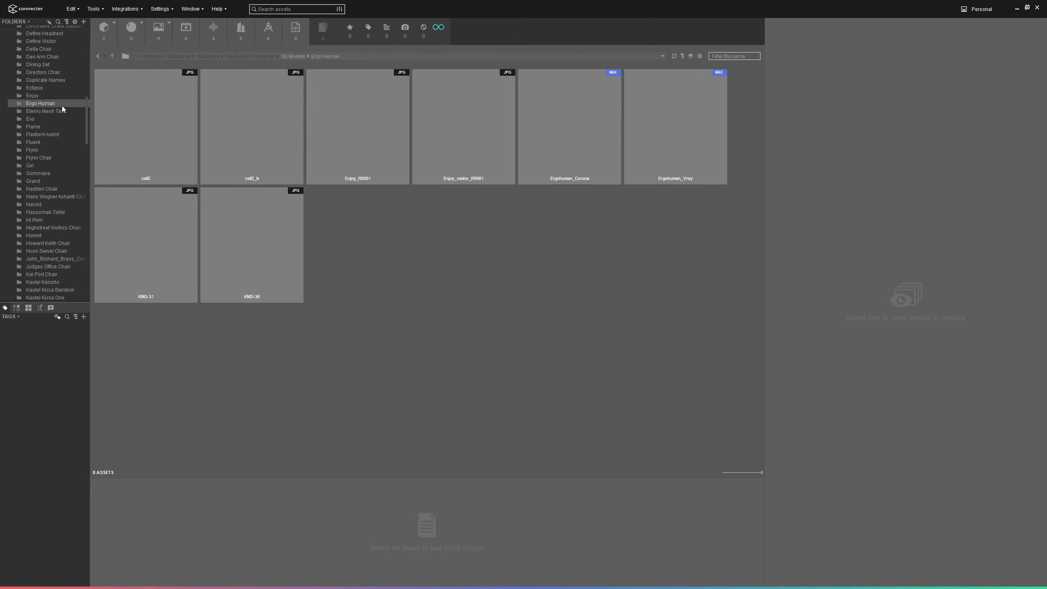
key(a)
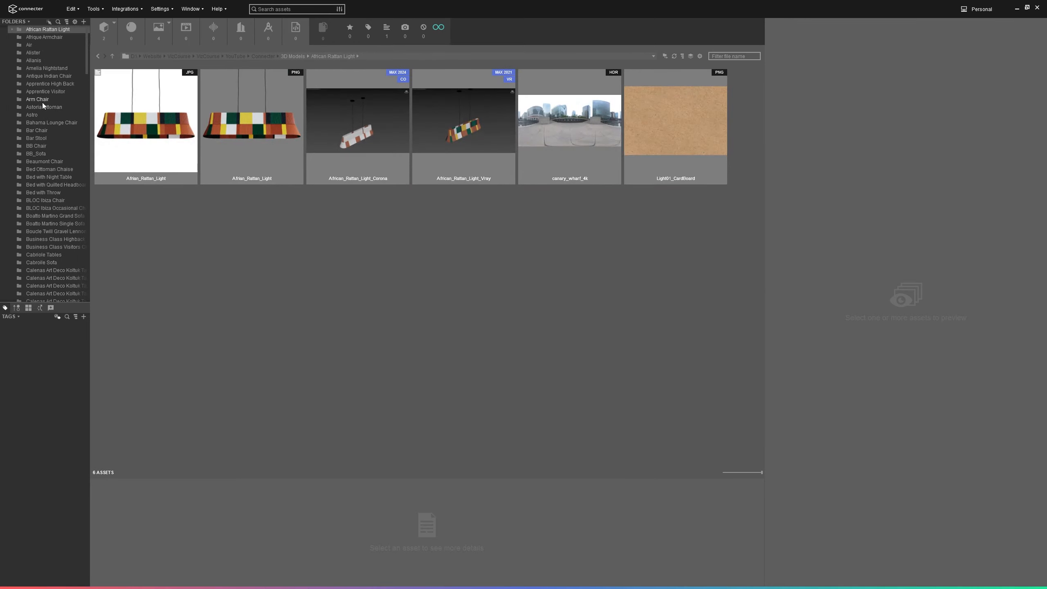
click(42, 100)
double_click(675, 123)
click(761, 120)
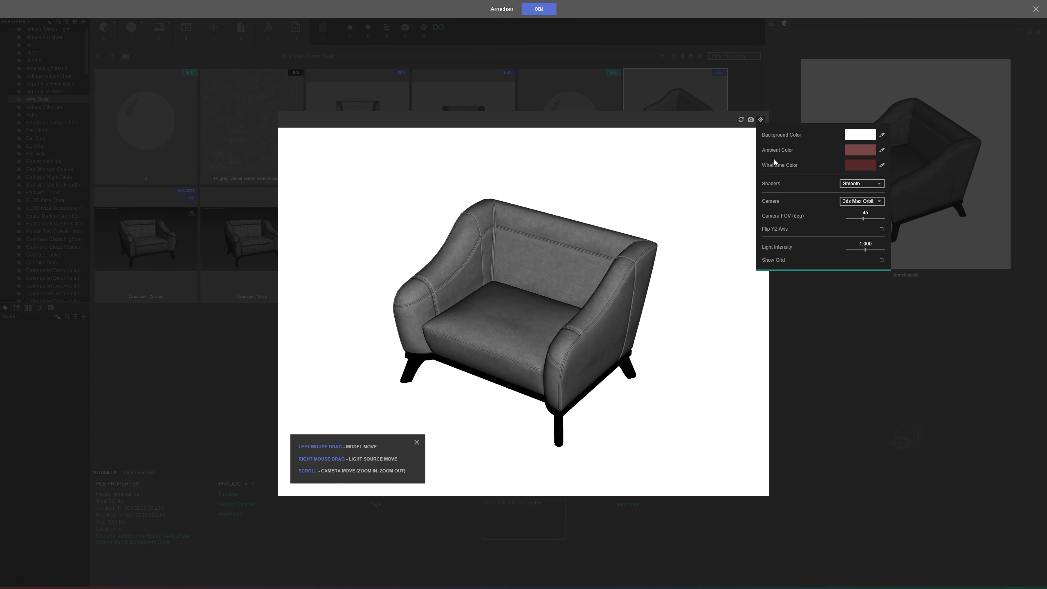
Step: Try the Flat and Wireframe shaders on the armchair model and return the shader to Smooth
click(853, 184)
click(849, 202)
click(863, 184)
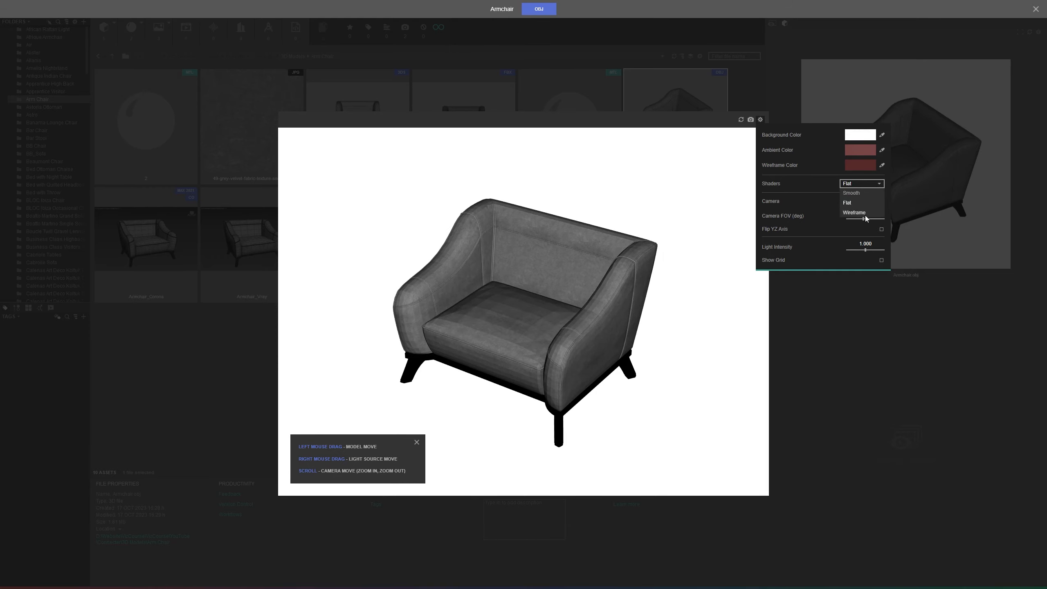
click(863, 211)
click(851, 192)
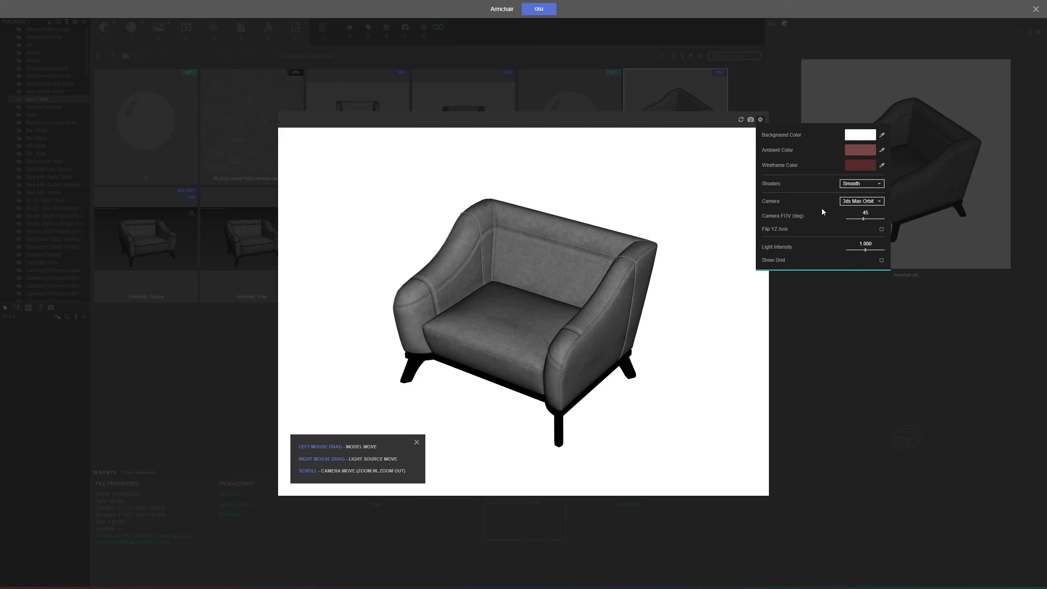
Step: Check the available camera types for the armchair preview and set the camera FOV to 37 degrees
click(861, 200)
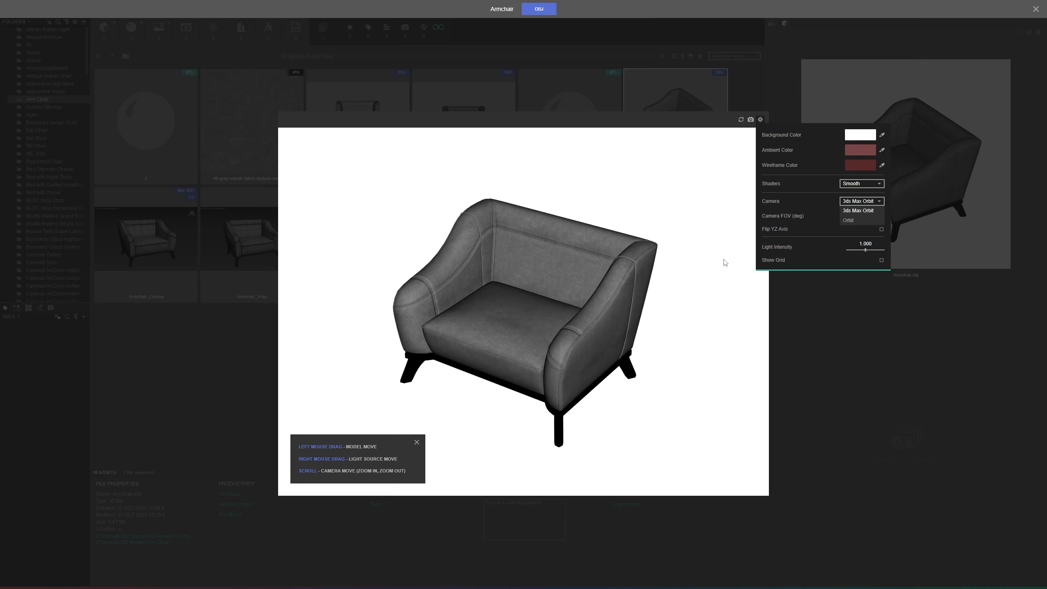
click(831, 203)
mouse_move(861, 219)
mouse_down()
mouse_move(872, 220)
mouse_move(860, 222)
mouse_up()
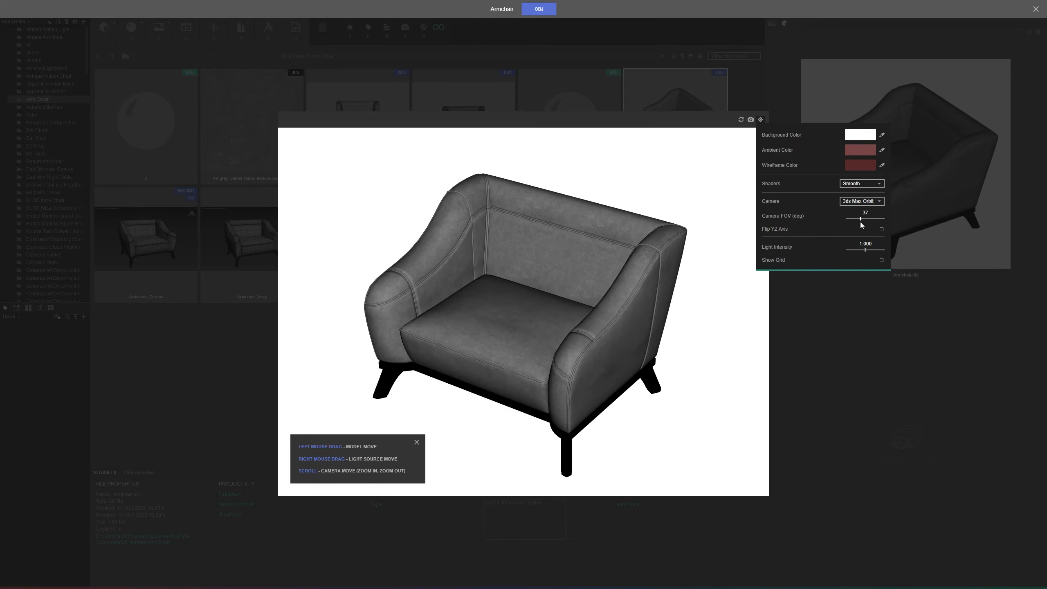
drag(641, 324, 622, 308)
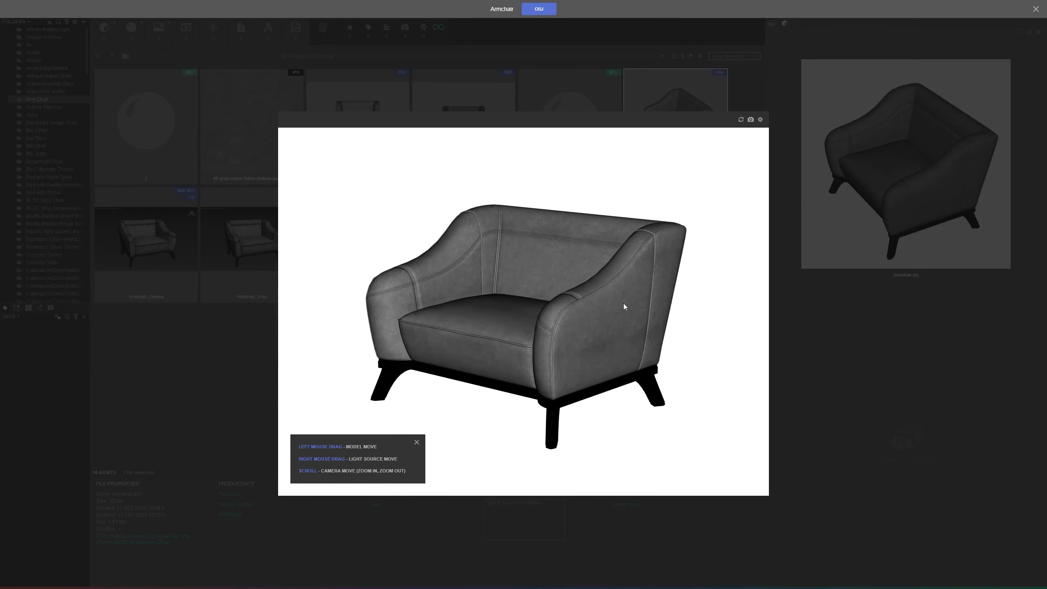
Step: Try the Flip YZ Axis option on the armchair model and turn it off again
click(760, 119)
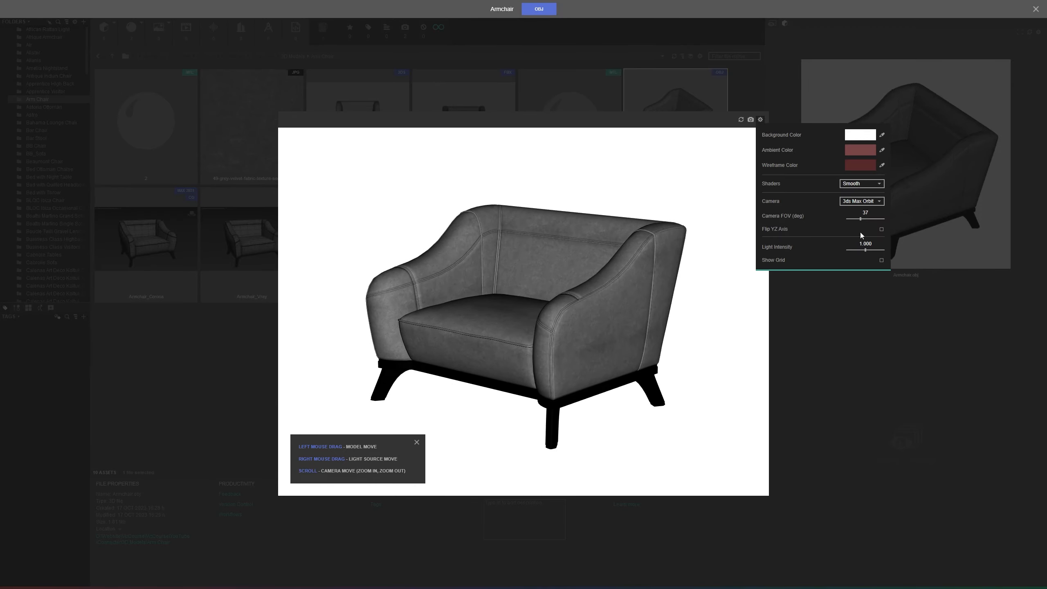
click(882, 230)
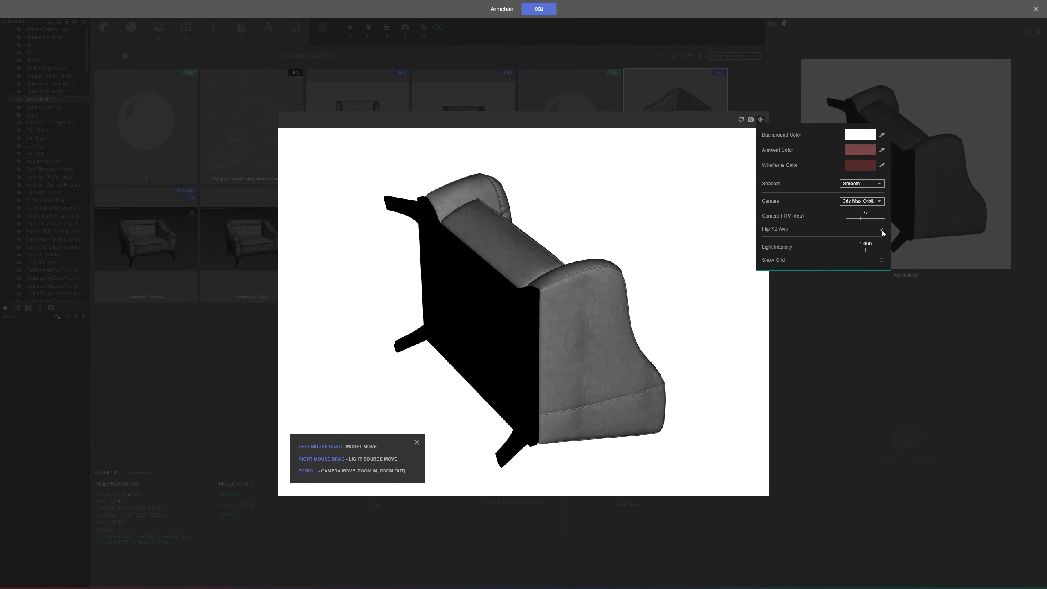
click(881, 230)
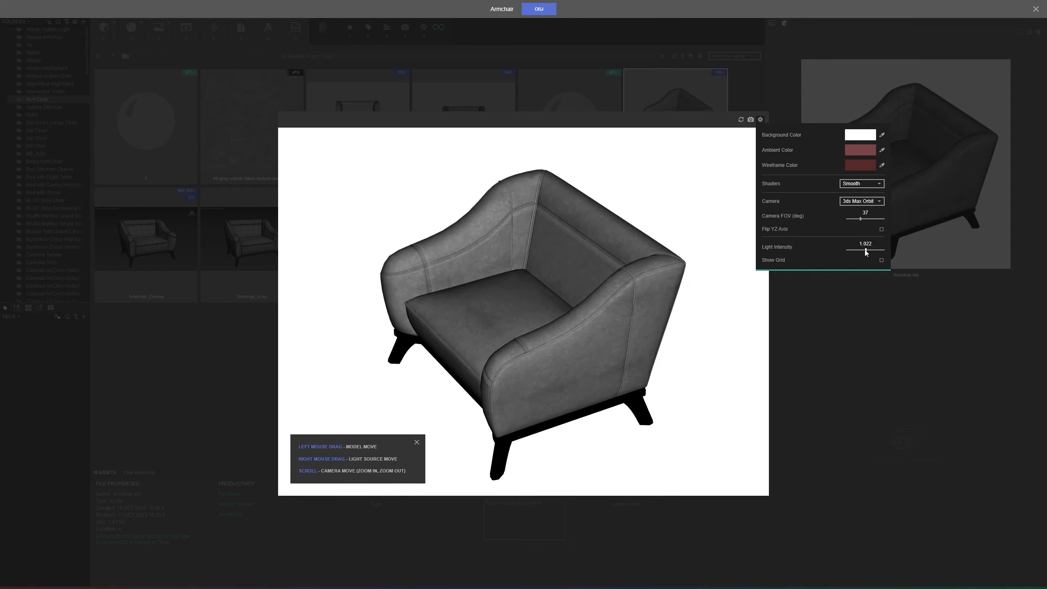
Step: Raise the viewer's light intensity to about 1.266, show the grid, dismiss the navigation hints and close the armchair preview
mouse_move(865, 250)
mouse_down()
mouse_move(851, 251)
mouse_move(870, 250)
mouse_up()
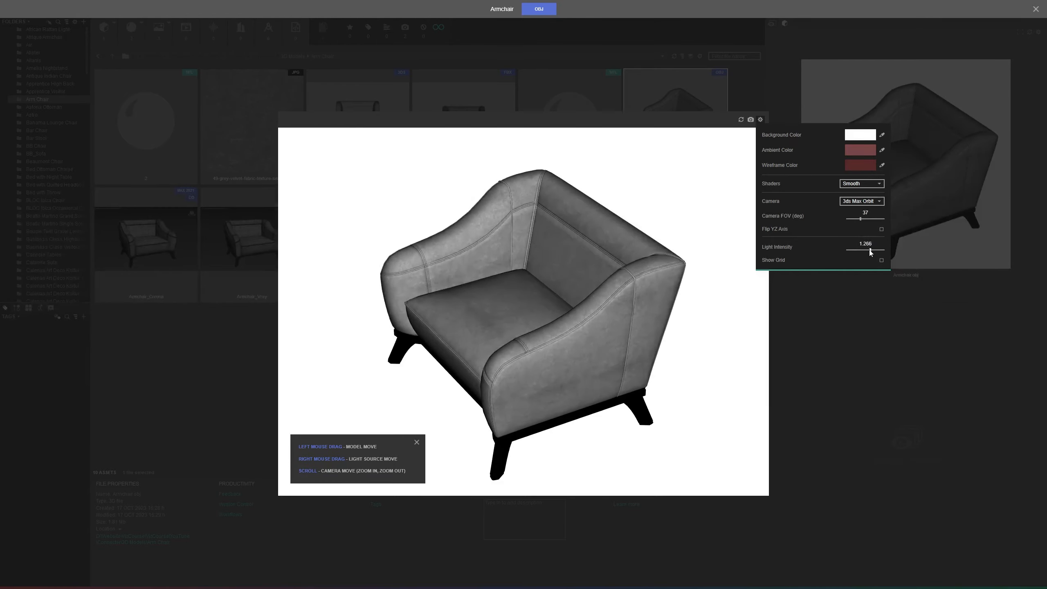
click(882, 260)
drag(554, 336, 622, 319)
click(417, 441)
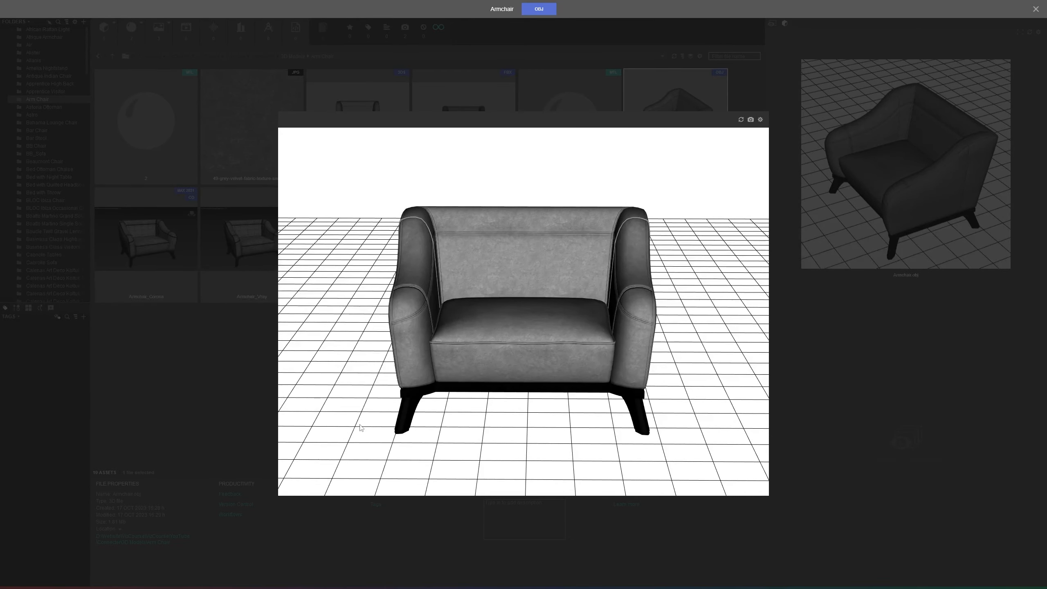
click(202, 384)
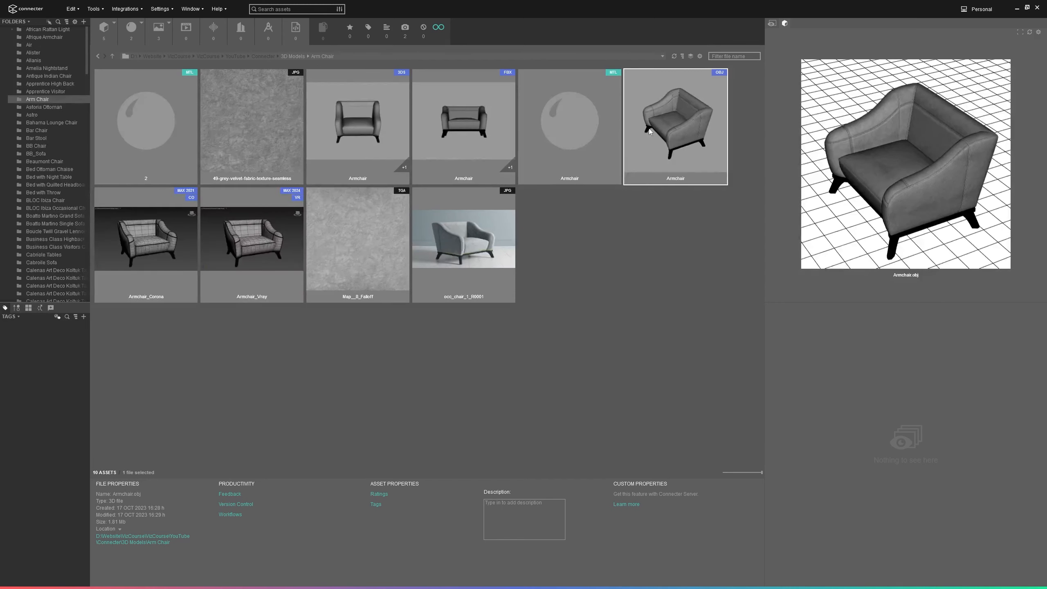
click(553, 228)
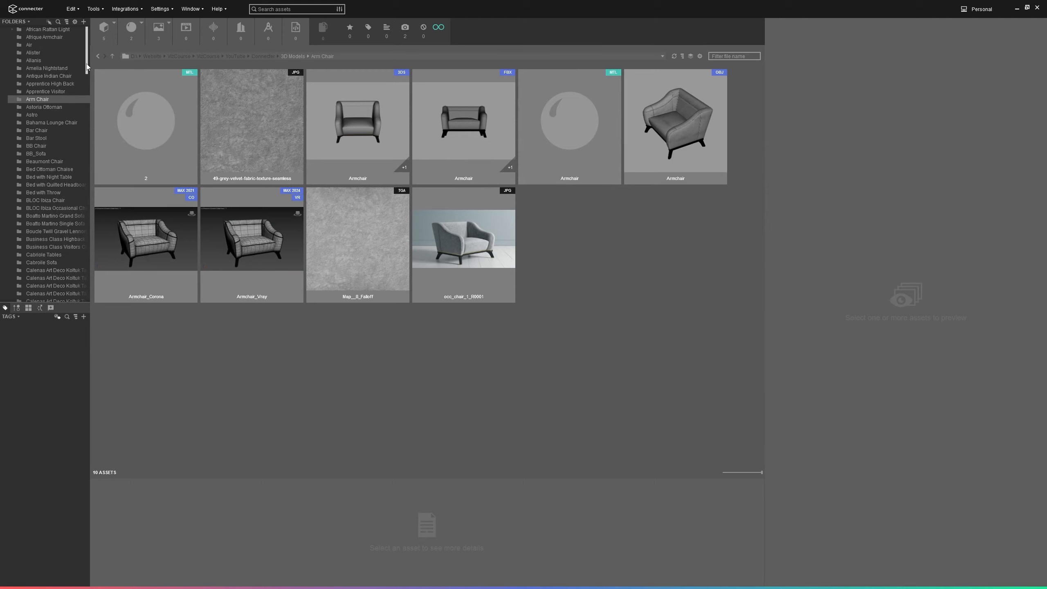
Step: Collapse the 3D Models root folder in the folder tree, select it and expand it again
scroll(45, 62, up, 5)
click(5, 30)
click(28, 30)
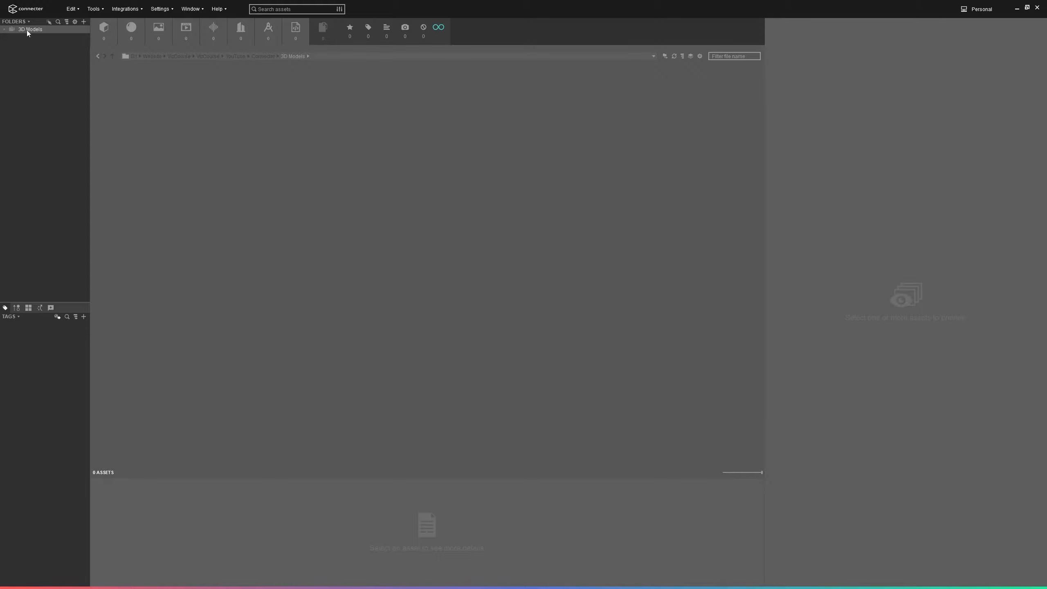
double_click(26, 30)
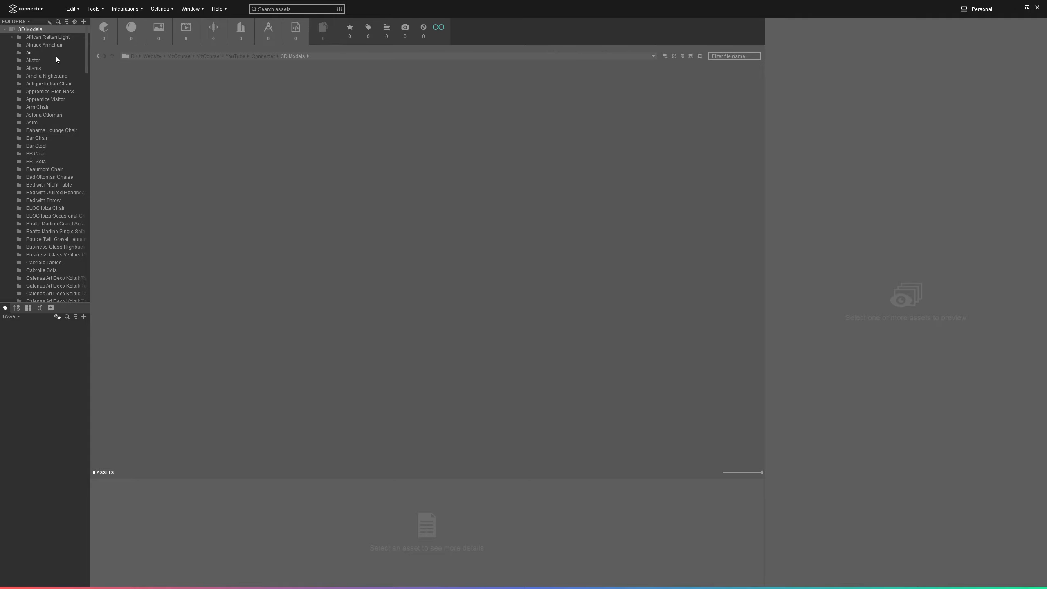
Step: Star the African Rattan Light folder
click(46, 38)
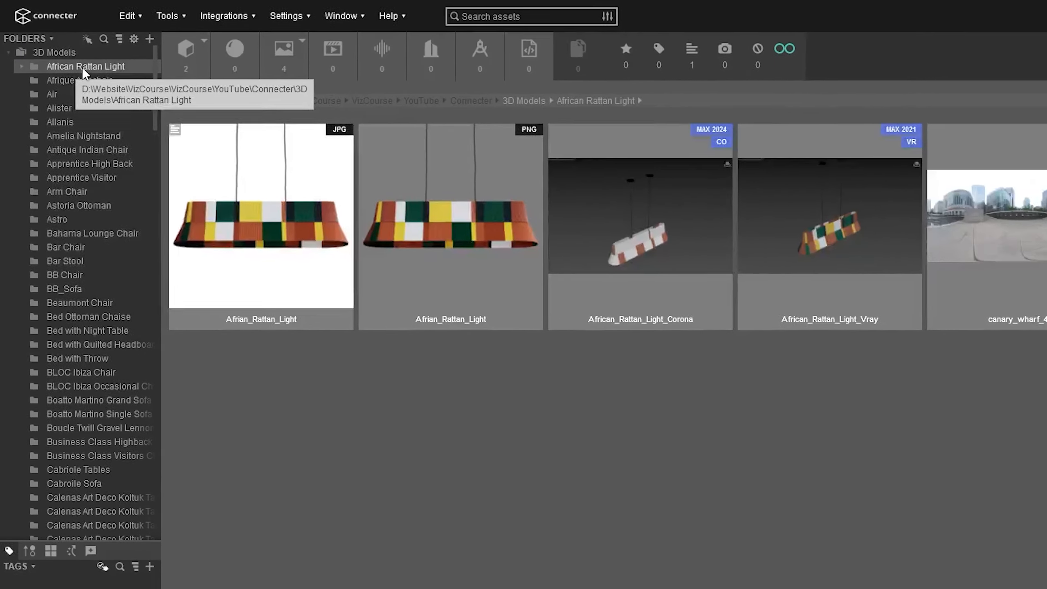
right_click(82, 67)
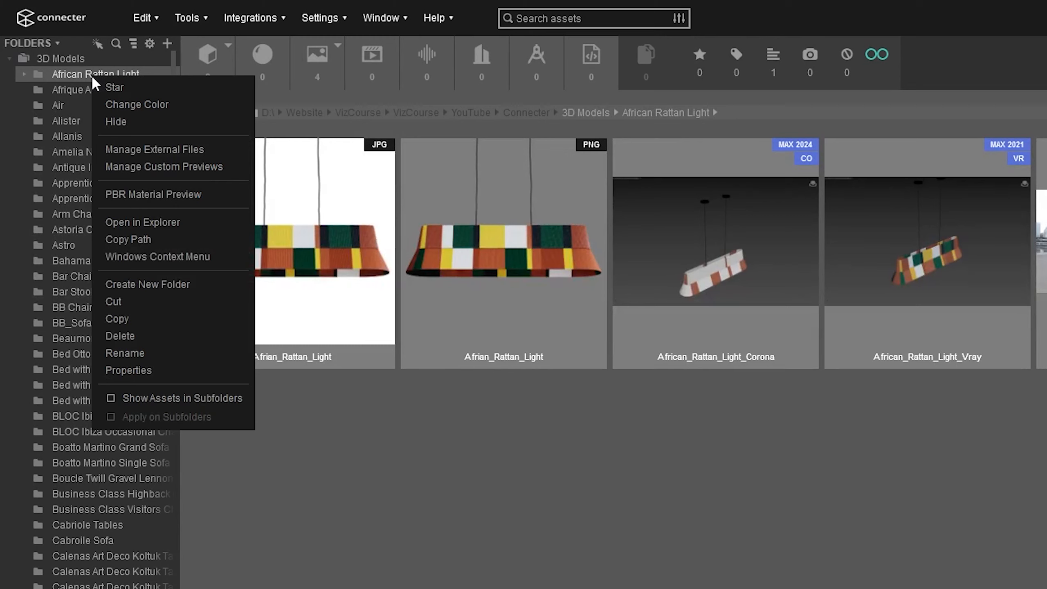
click(117, 88)
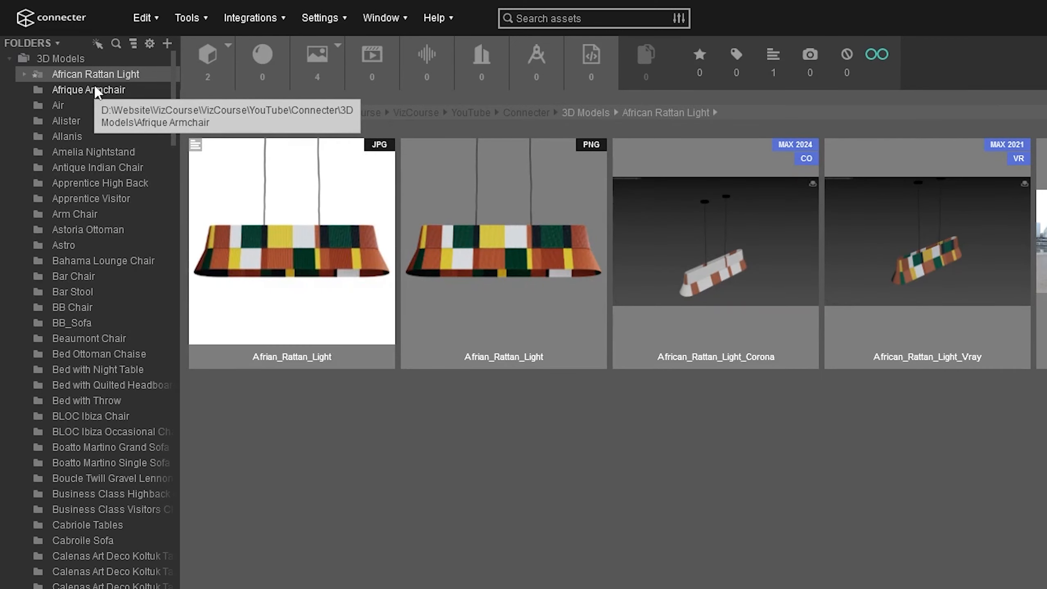
Step: Star the BB_Sofa folder
click(72, 322)
right_click(72, 322)
Step: Go to the Clifton Barstool Chevron folder and look at its folder options
scroll(90, 396, down, 1)
scroll(90, 400, down, 5)
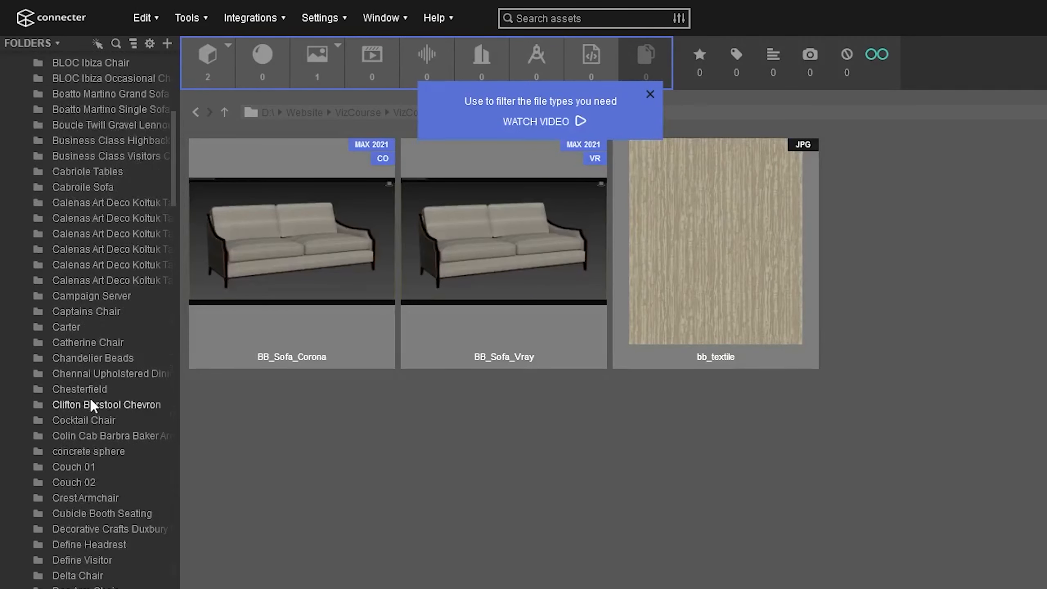
click(89, 404)
right_click(97, 404)
key(Escape)
scroll(90, 288, up, 6)
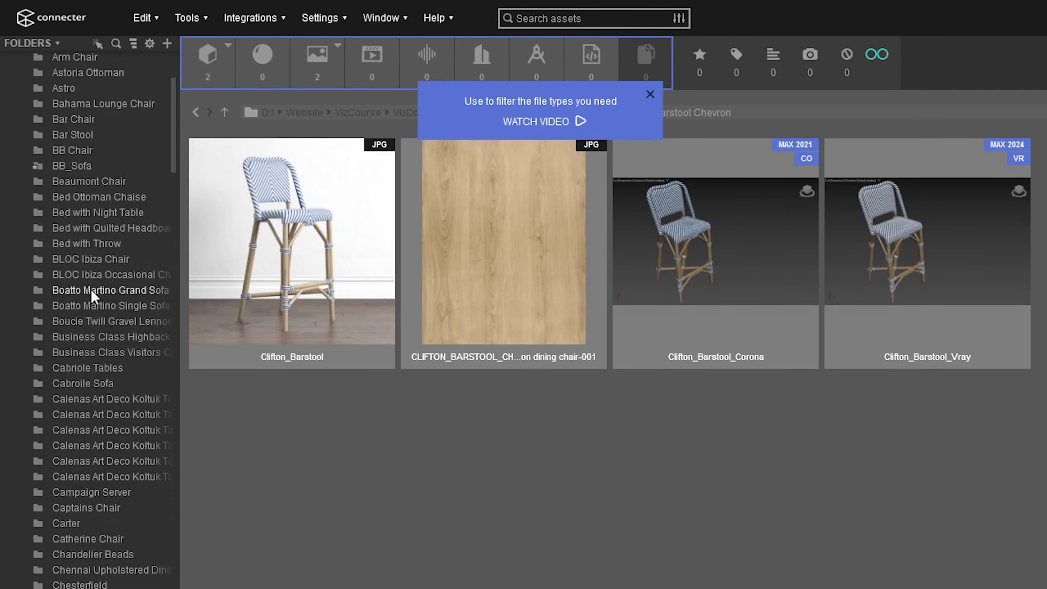
Step: Change the African Rattan Light folder's color to orange
click(90, 75)
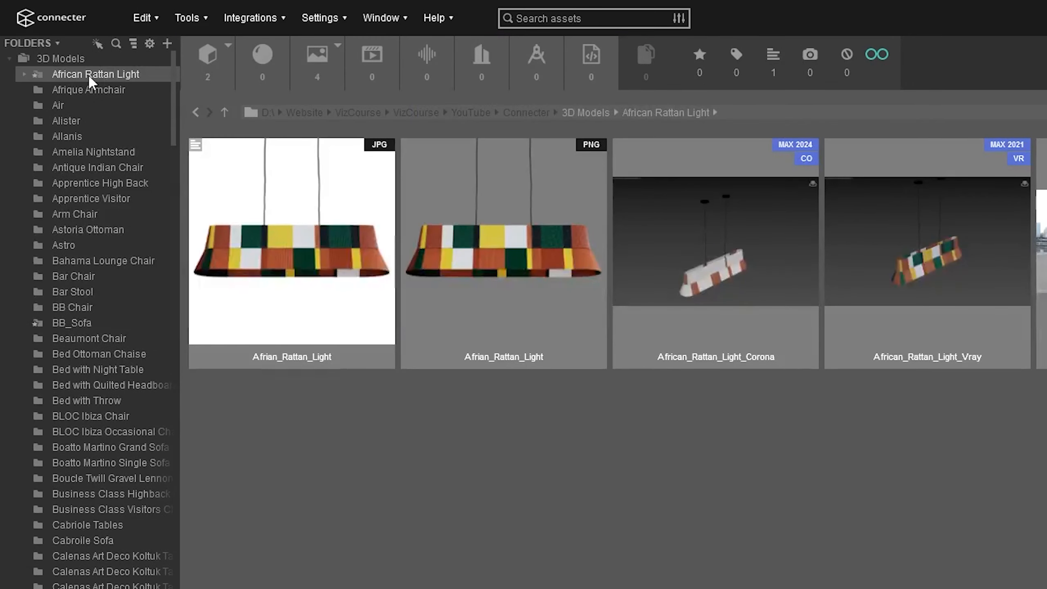
right_click(88, 74)
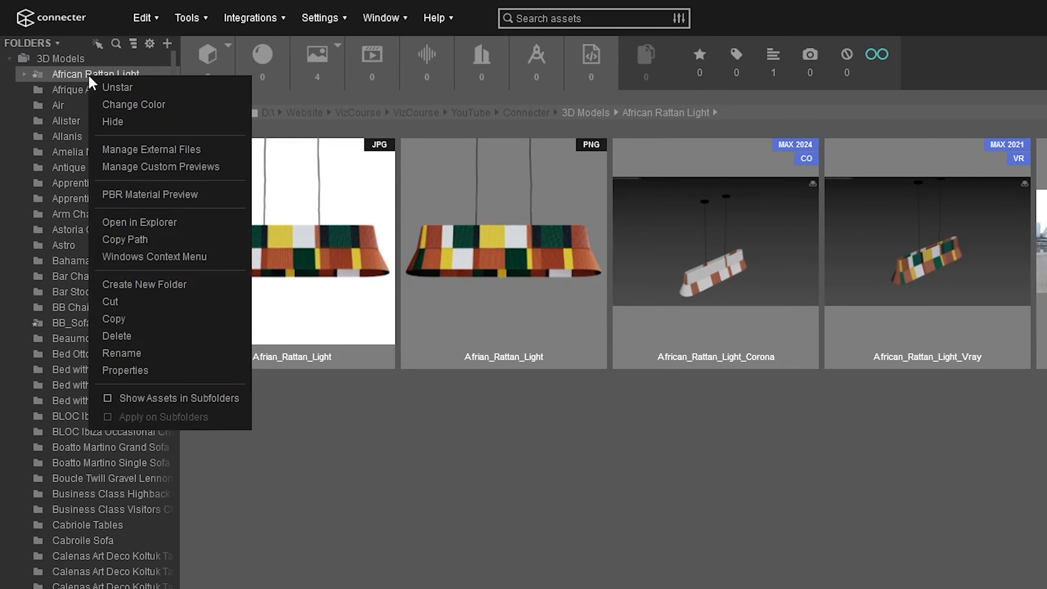
click(108, 103)
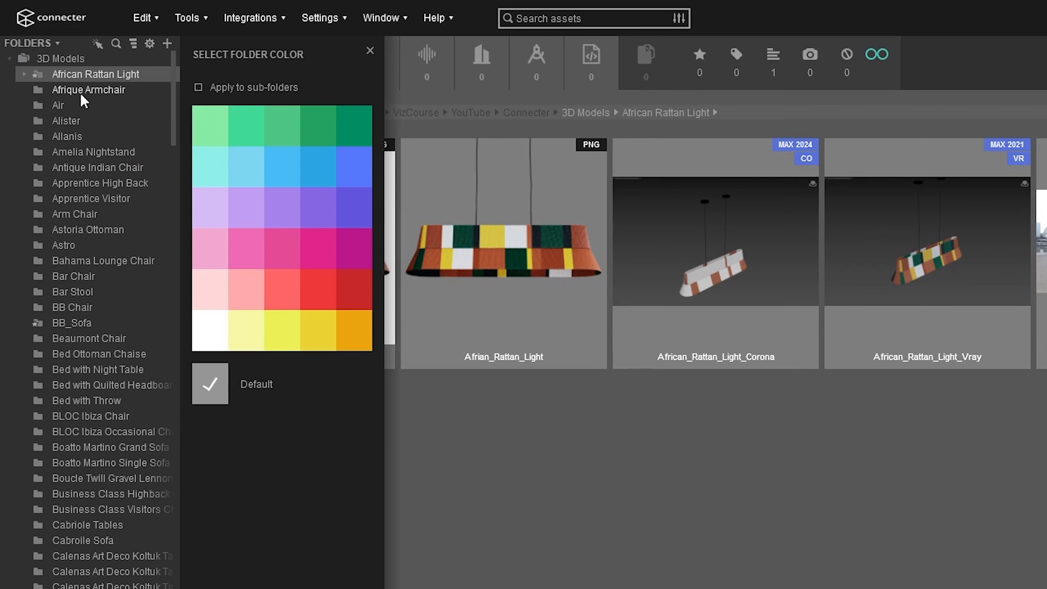
click(349, 331)
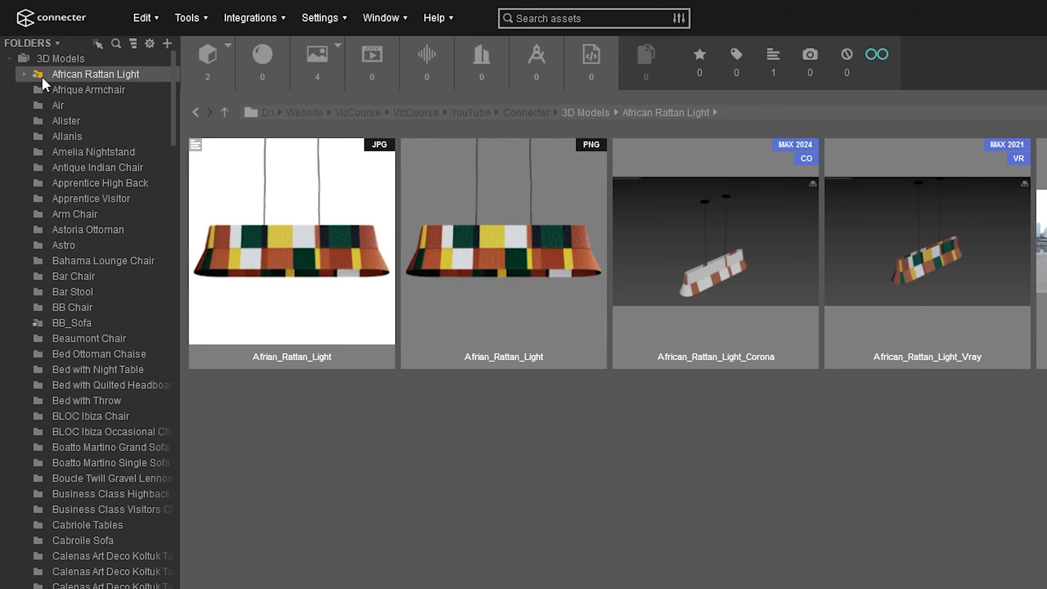
Step: Change the Afrique Armchair folder's color to medium purple
click(89, 91)
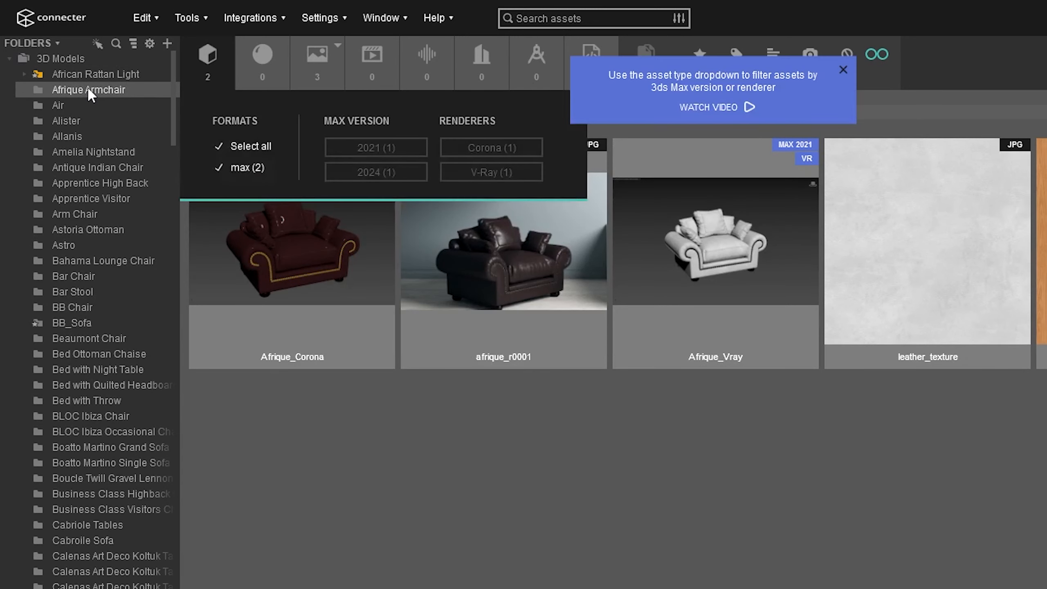
right_click(88, 90)
click(131, 108)
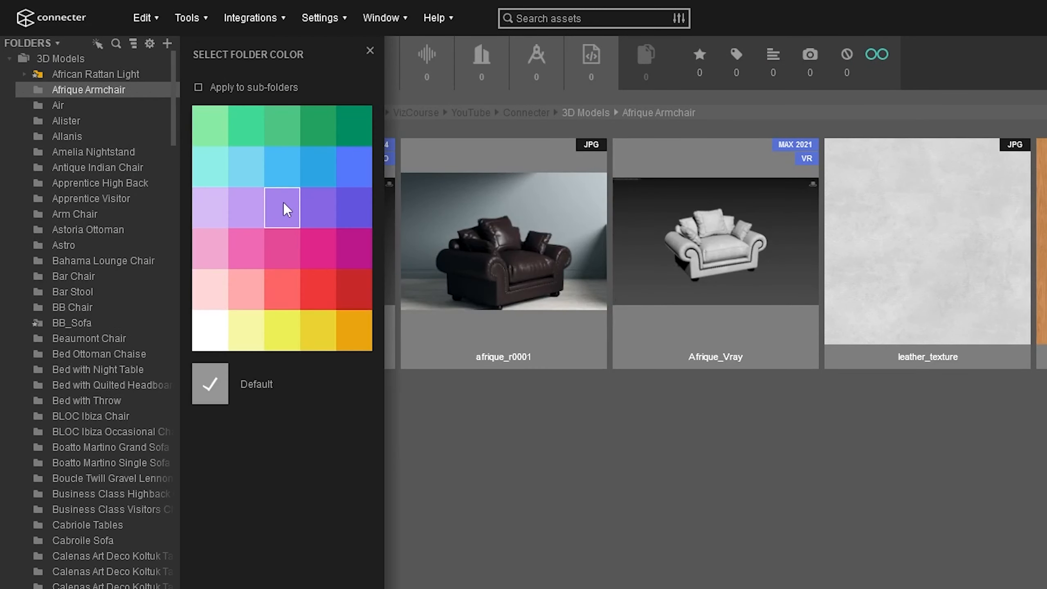
click(283, 204)
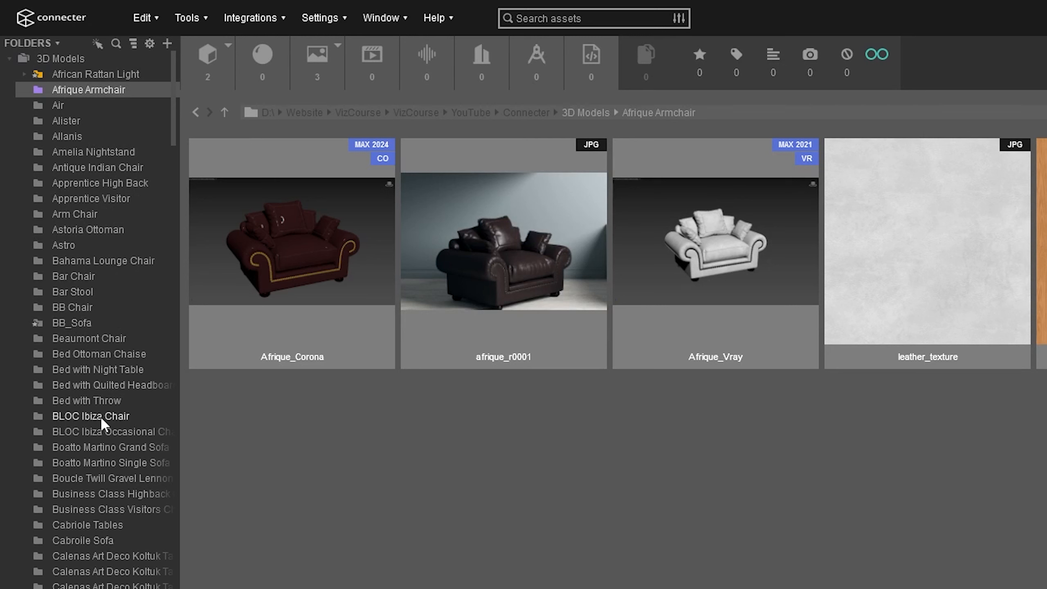
Step: Apply the African Rattan Light folder's color to its sub-folders, including PBR Materials, and reset the color to Default
click(75, 75)
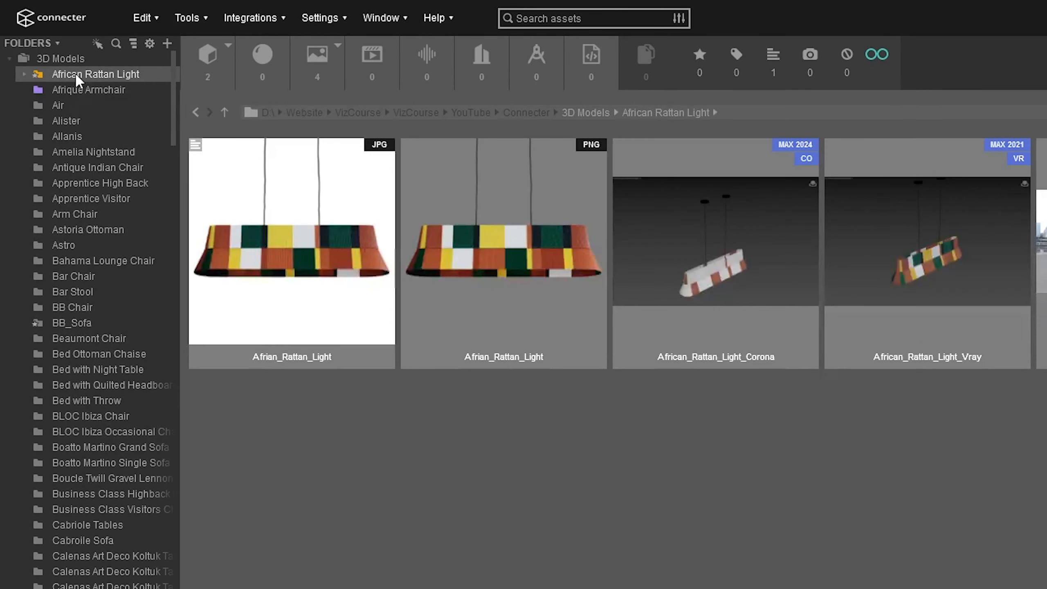
click(23, 75)
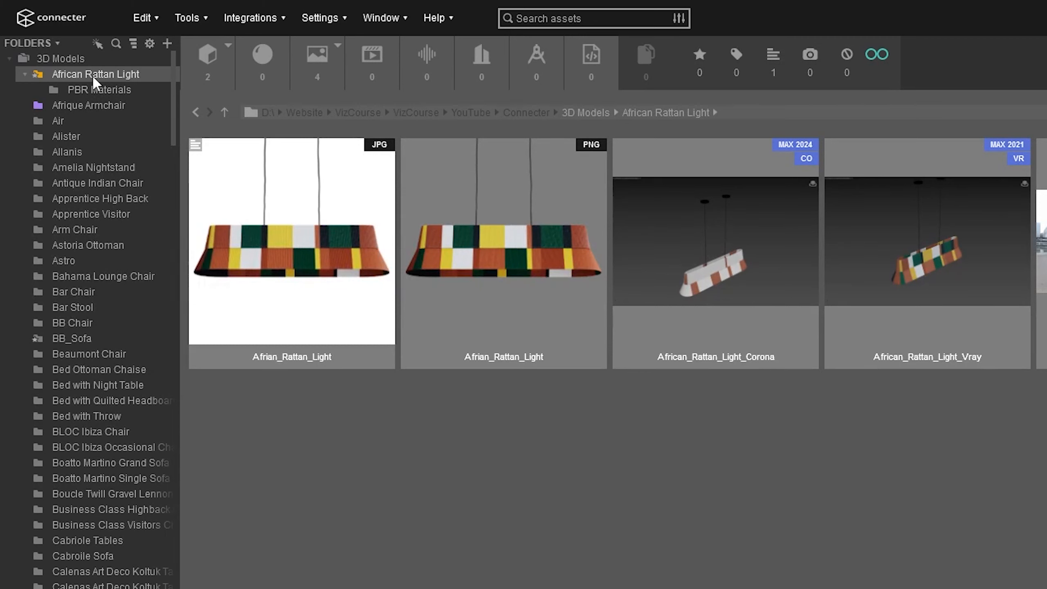
right_click(78, 72)
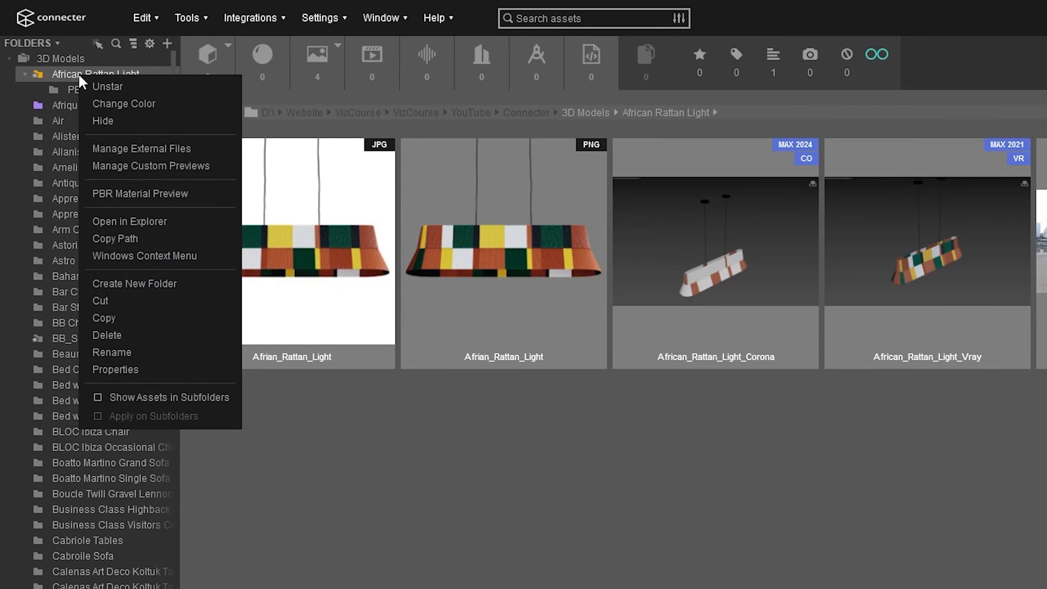
click(108, 99)
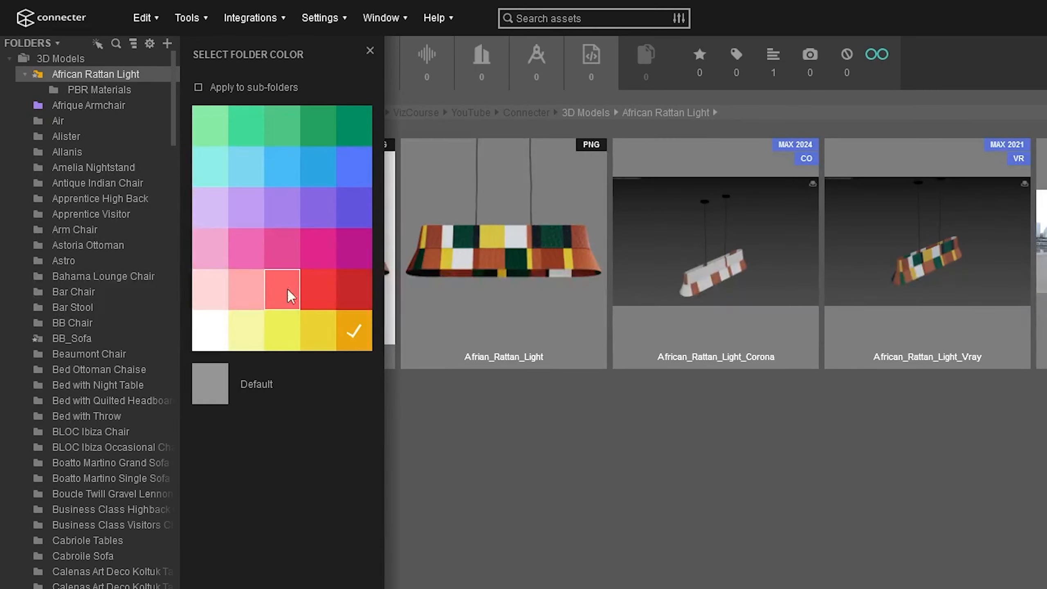
click(228, 89)
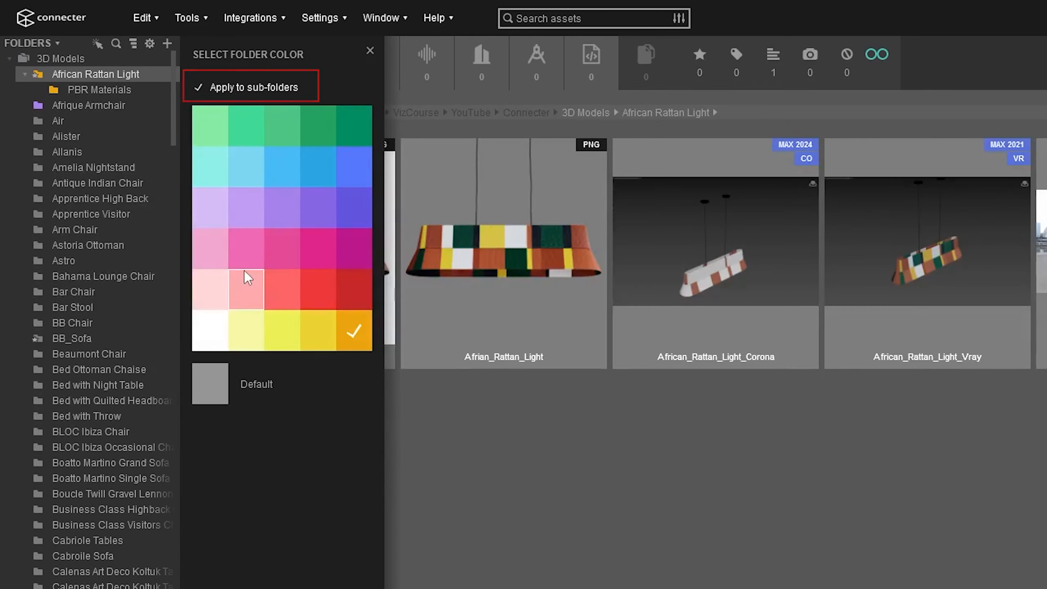
click(219, 388)
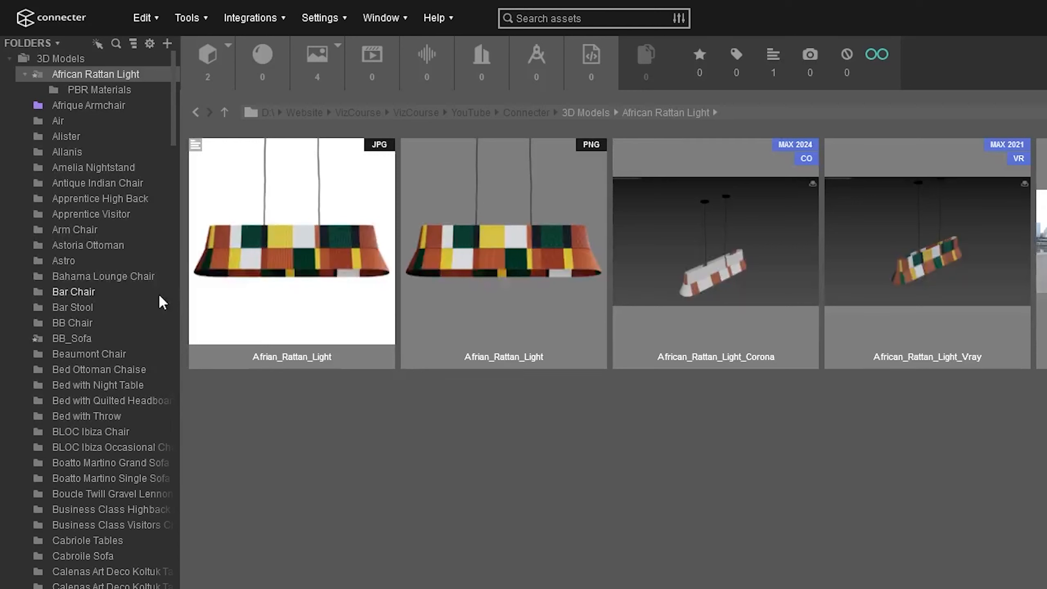
Step: Collapse the African Rattan Light folder and hide it from the folder tree
double_click(72, 75)
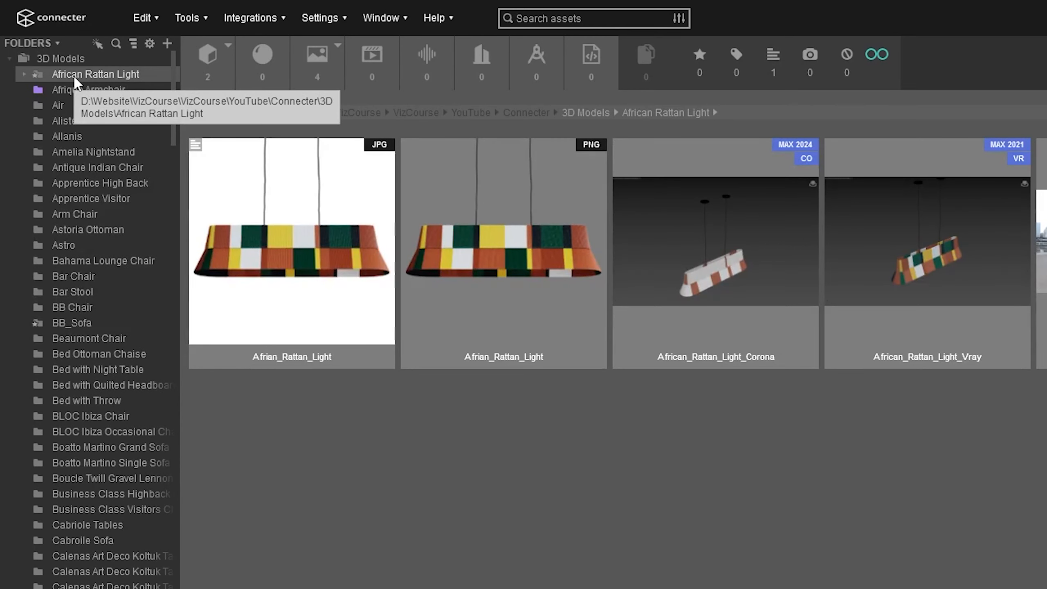
right_click(73, 76)
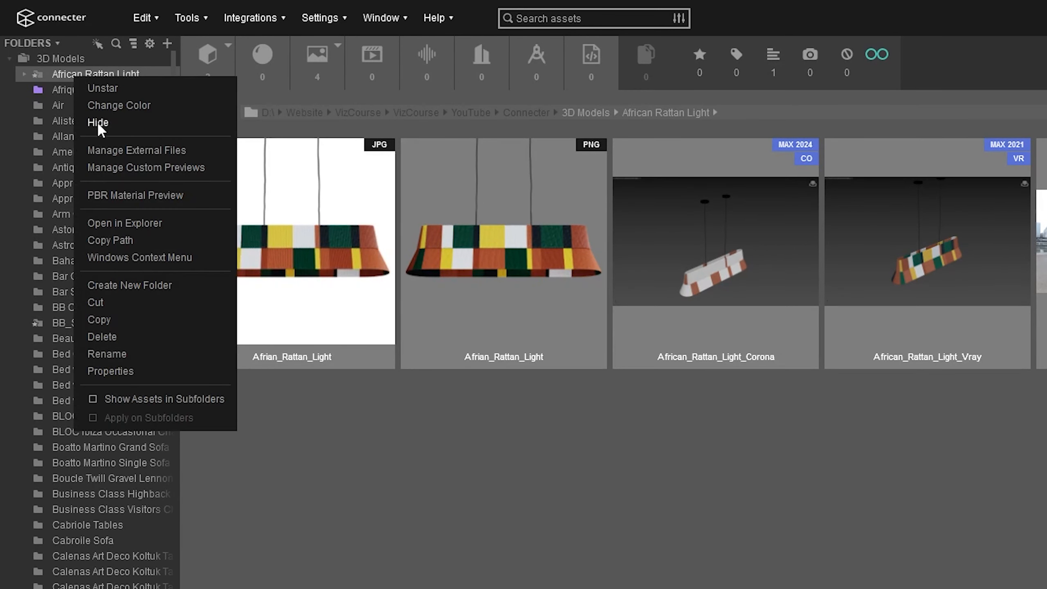
click(62, 88)
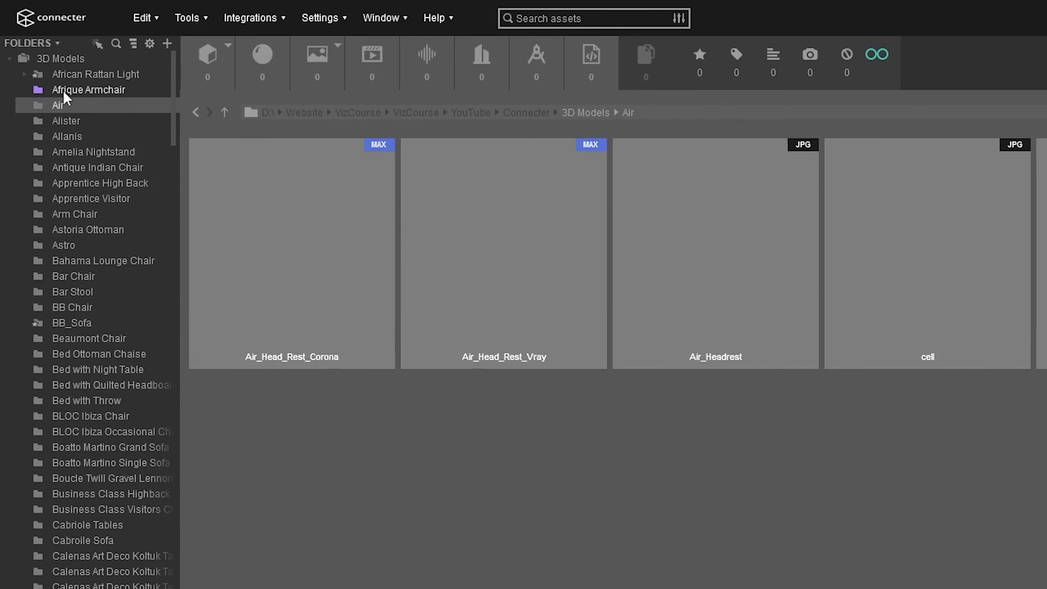
click(105, 76)
right_click(108, 77)
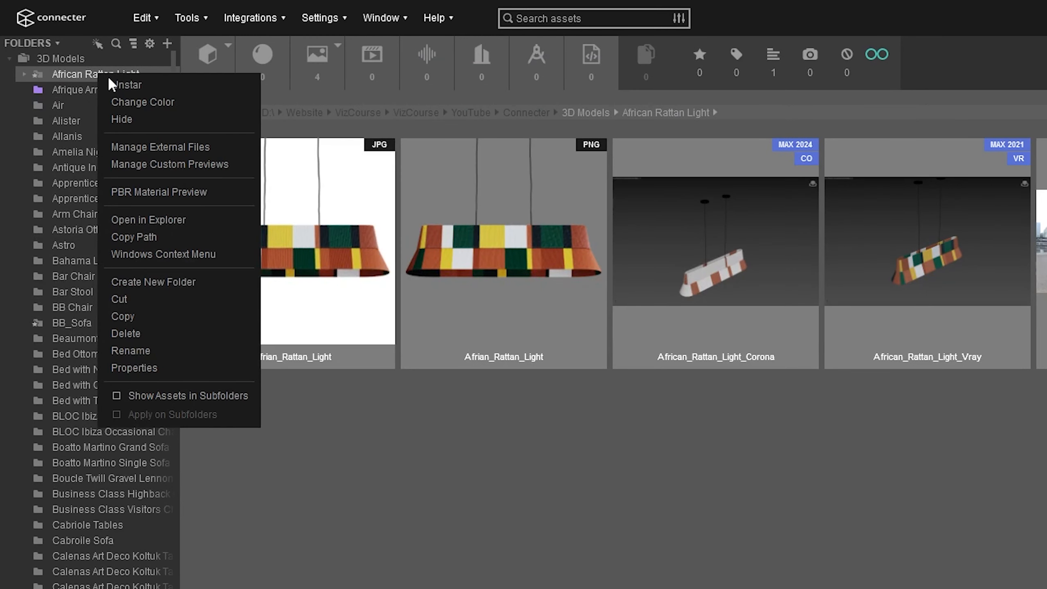
click(124, 119)
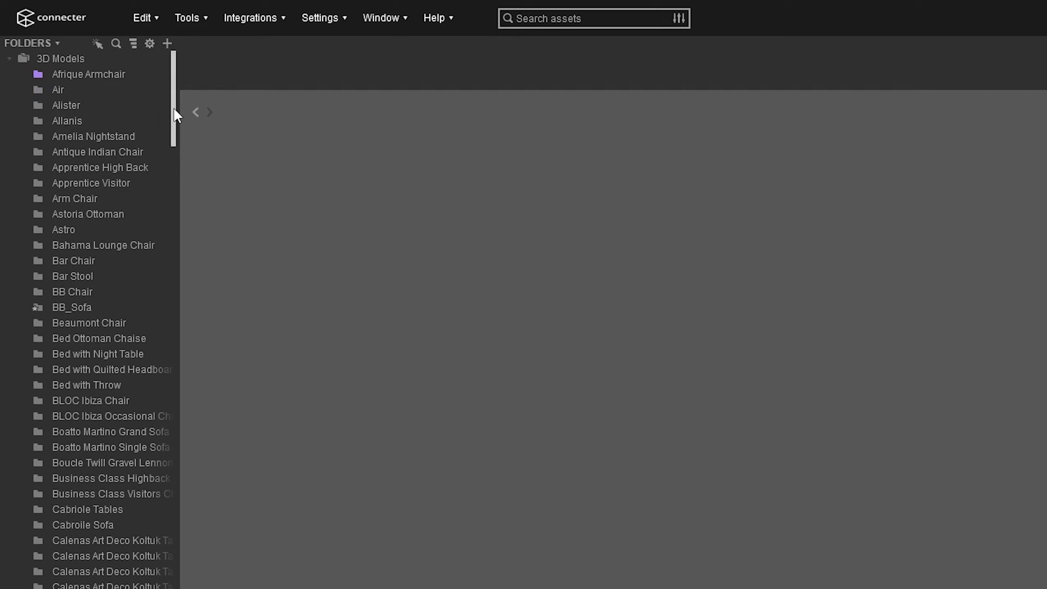
Step: Turn on the display of hidden subfolders and unhide the African Rattan Light folder
click(149, 44)
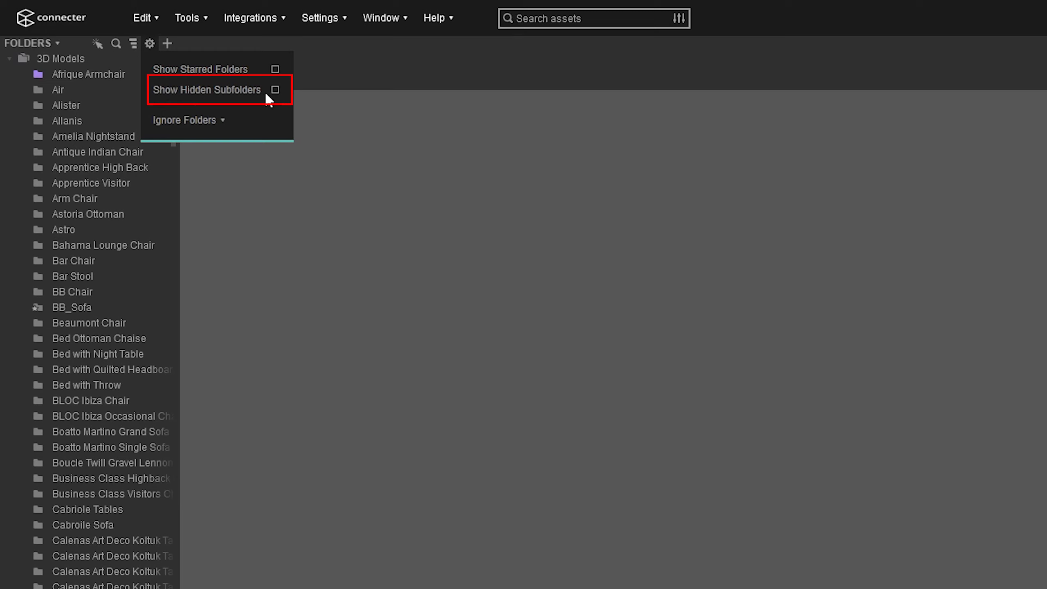
click(276, 89)
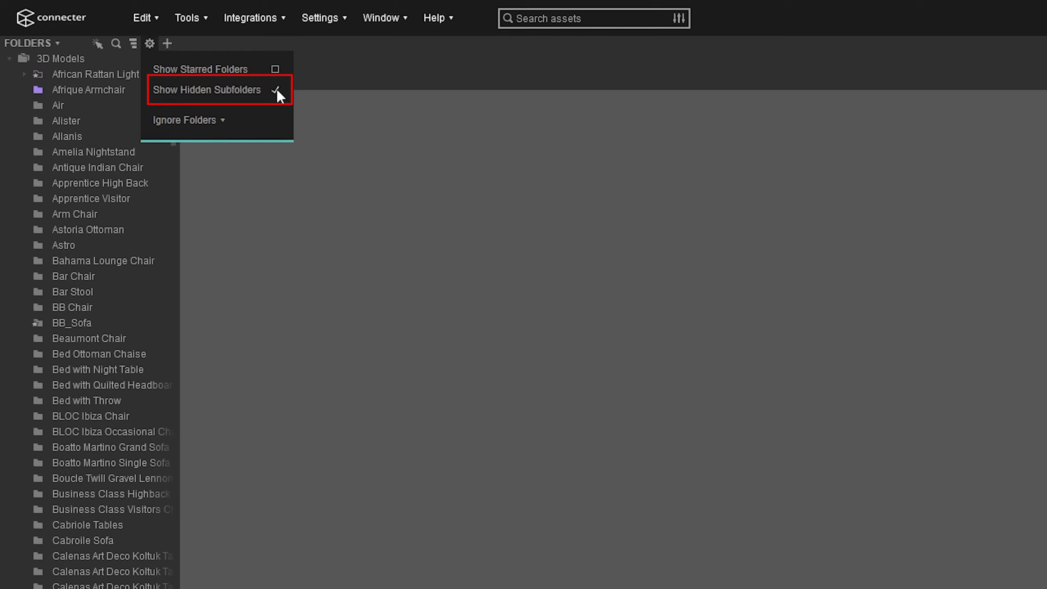
click(93, 78)
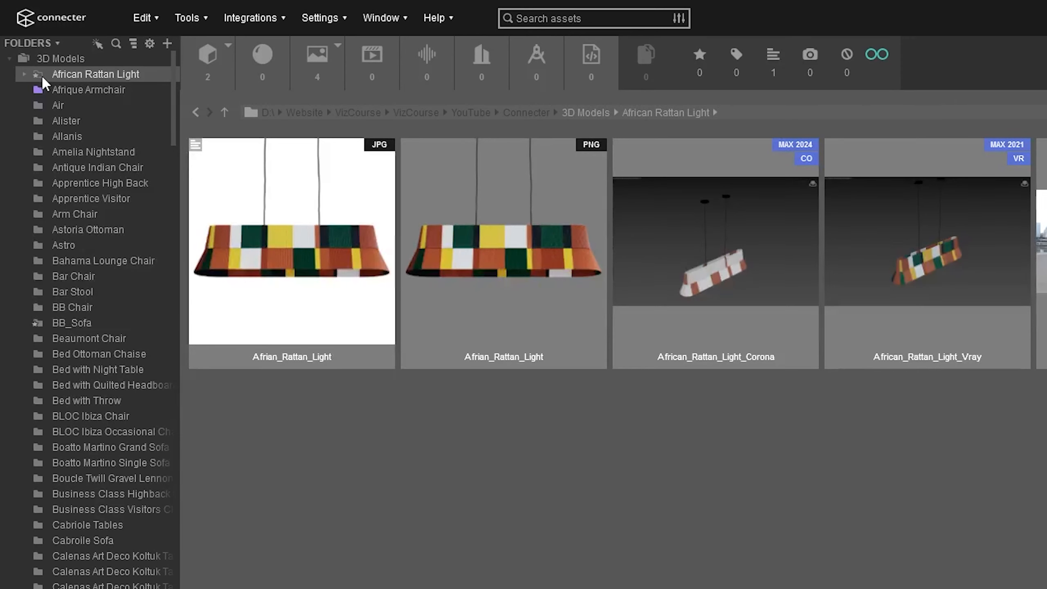
right_click(69, 74)
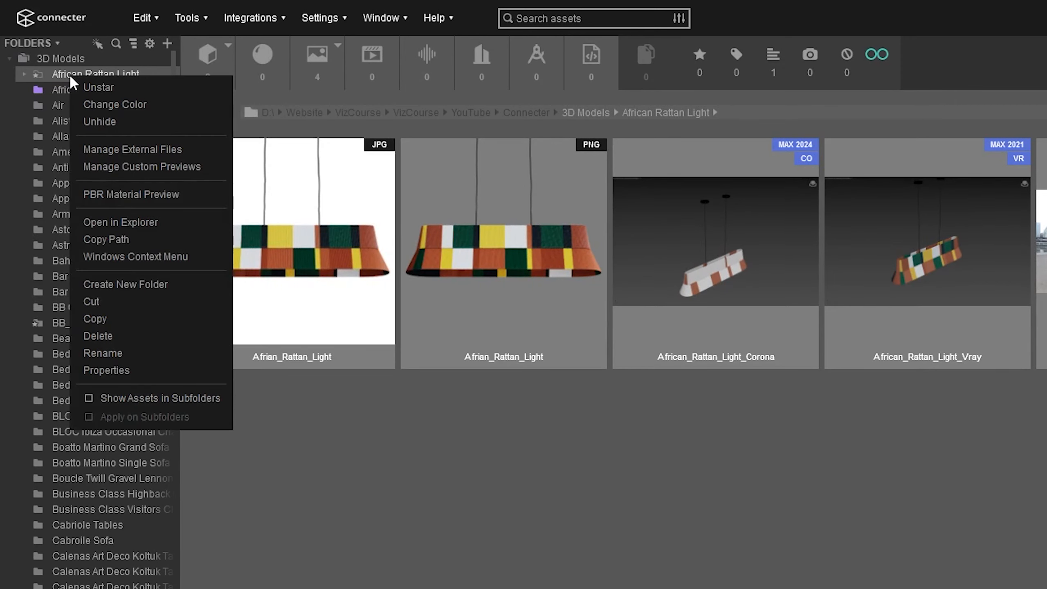
click(103, 120)
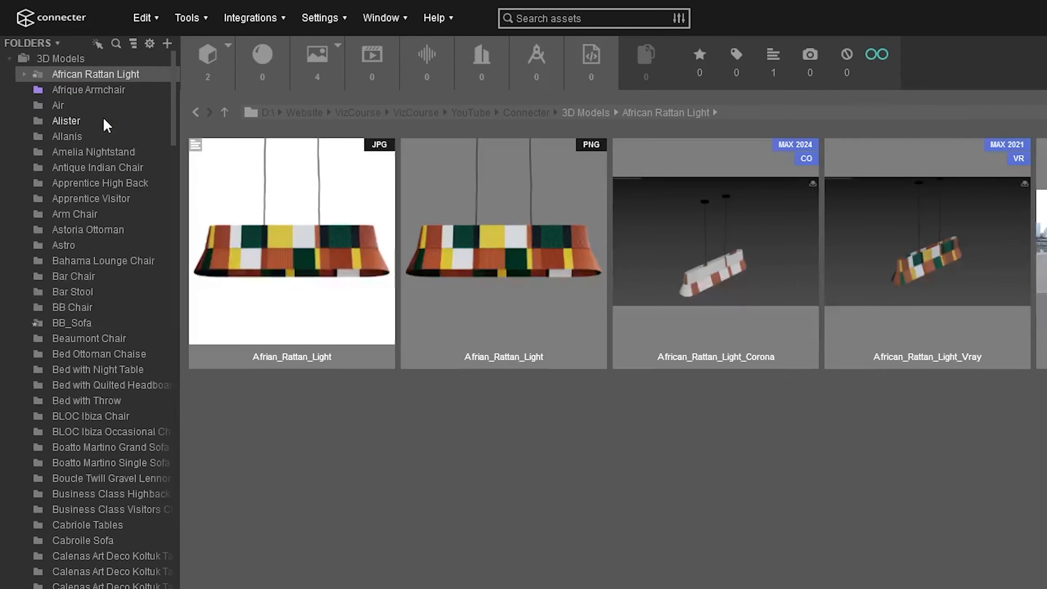
click(150, 43)
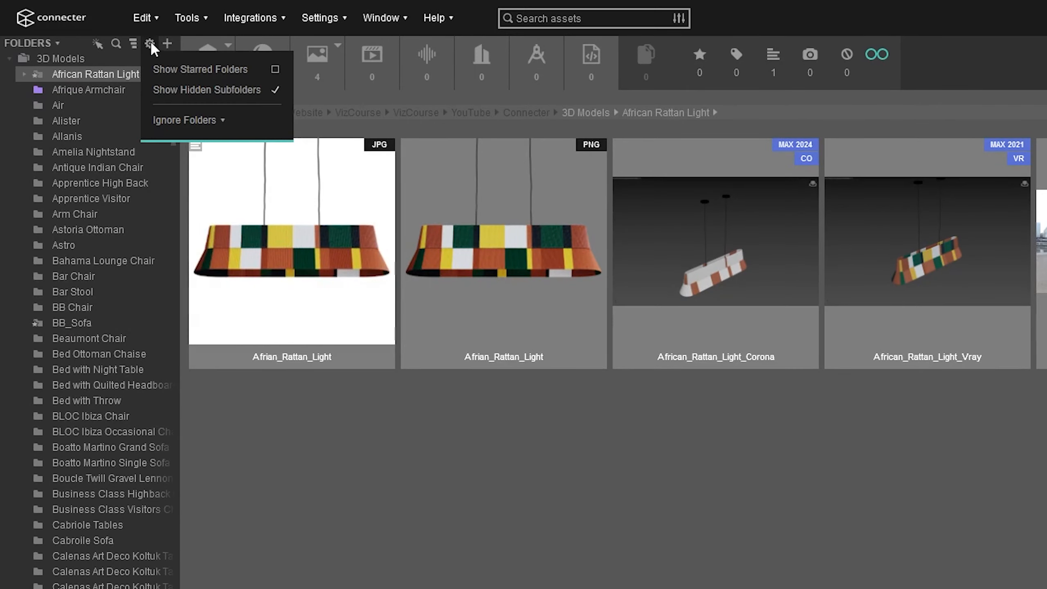
Step: Examine the African Rattan Light folder's external files and their path status in Manage External Files, closing it when done
right_click(101, 76)
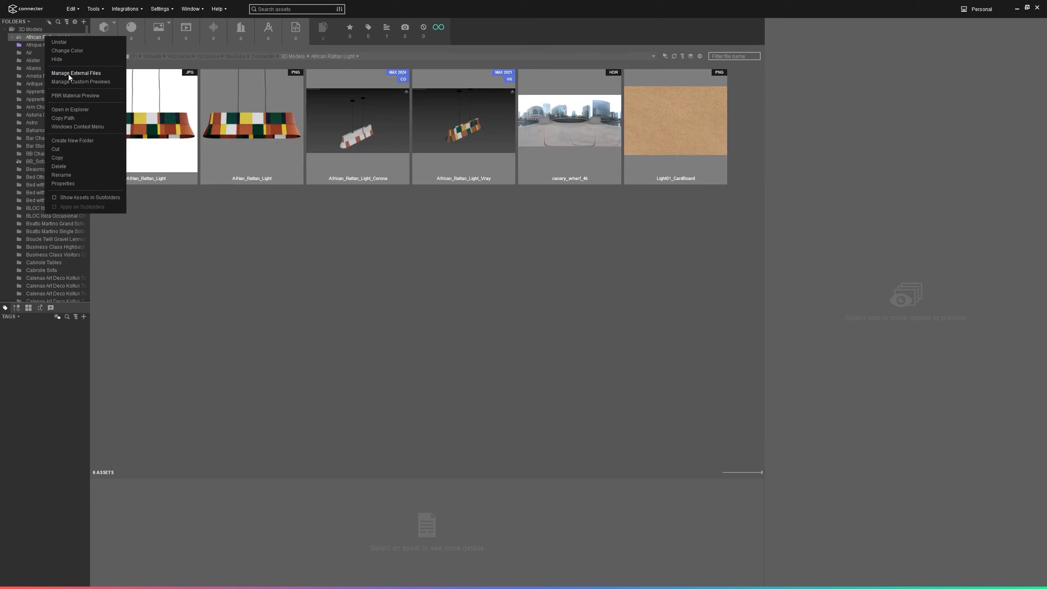
click(69, 74)
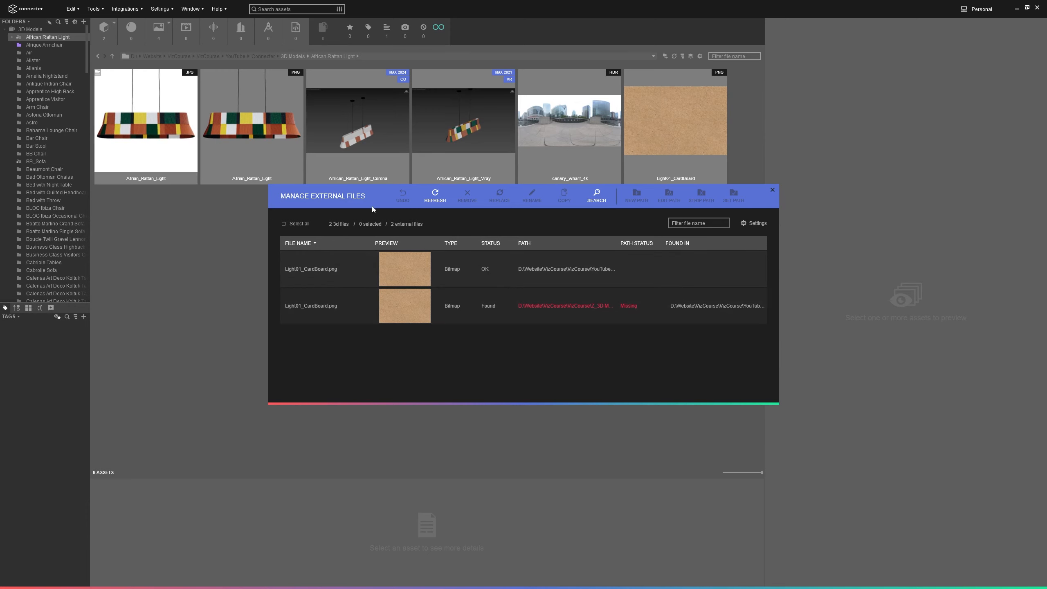
drag(372, 202, 317, 238)
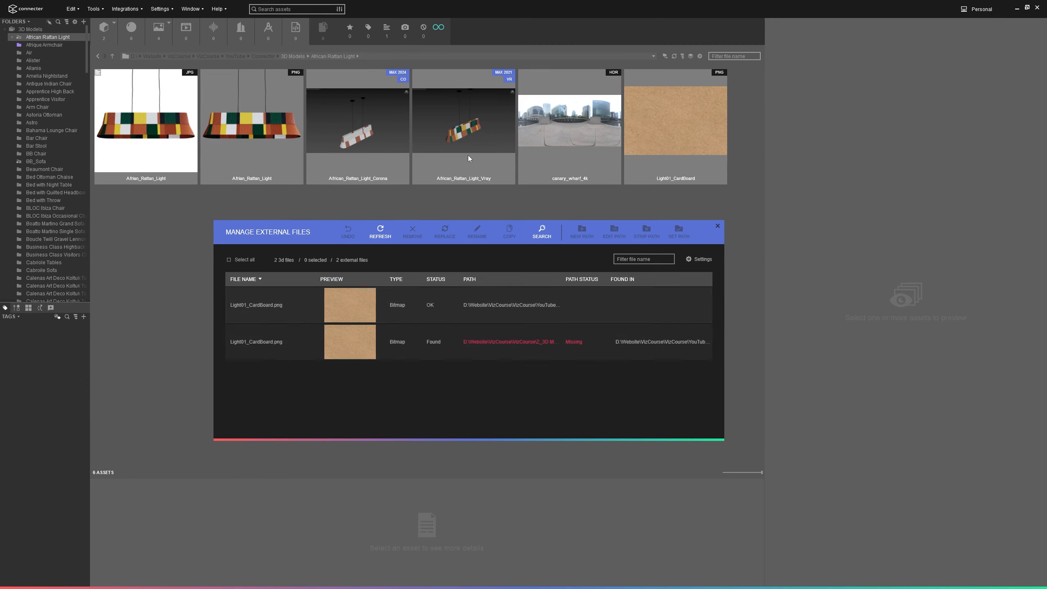
click(717, 226)
Step: Show the PBR Material Preview for the African Rattan Light folder and widen the PBR Material Mixer
right_click(44, 36)
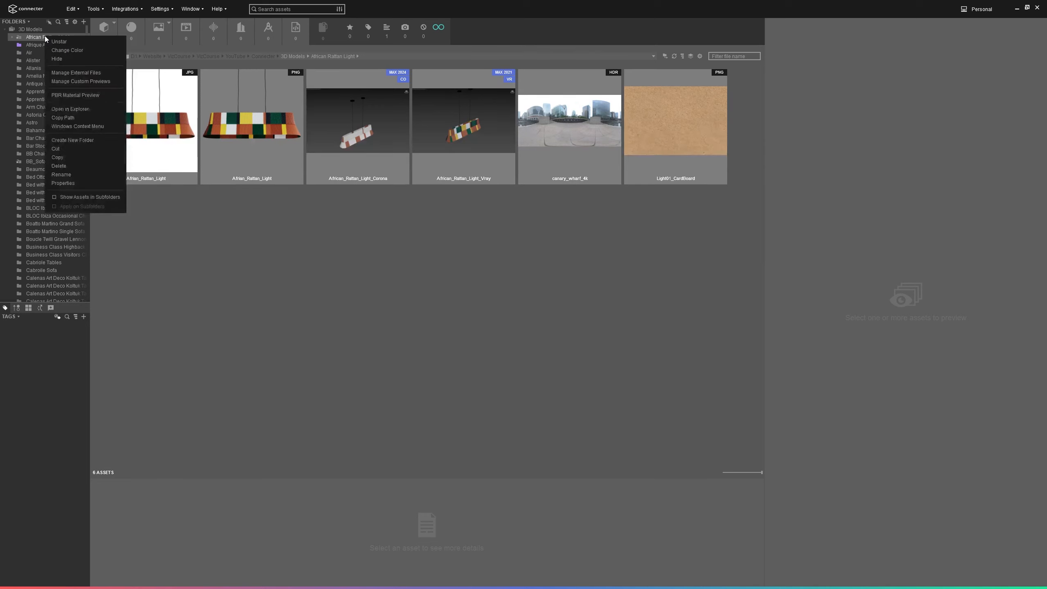
click(69, 95)
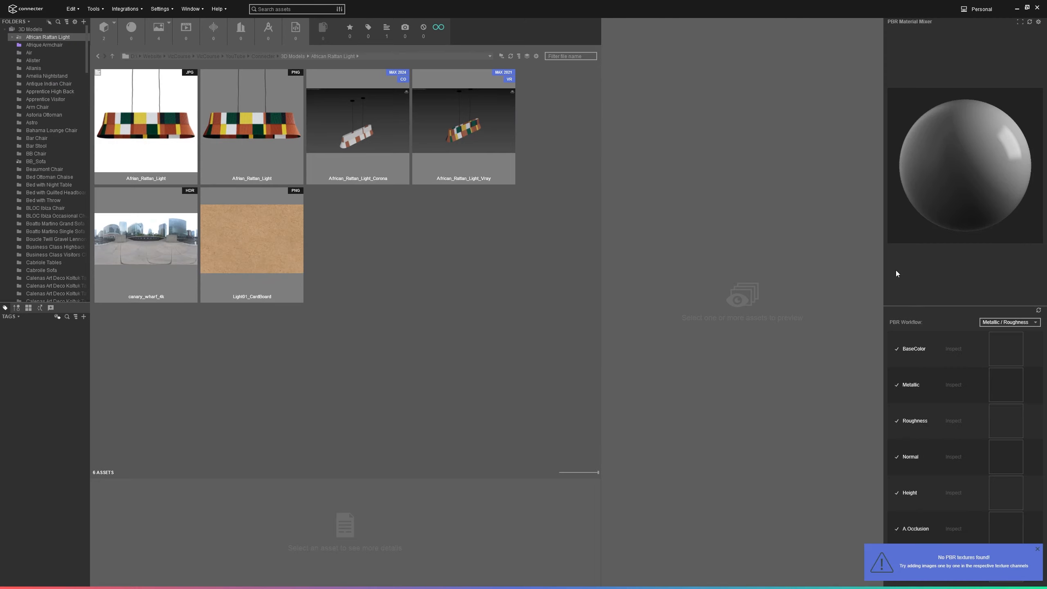
drag(883, 258, 691, 250)
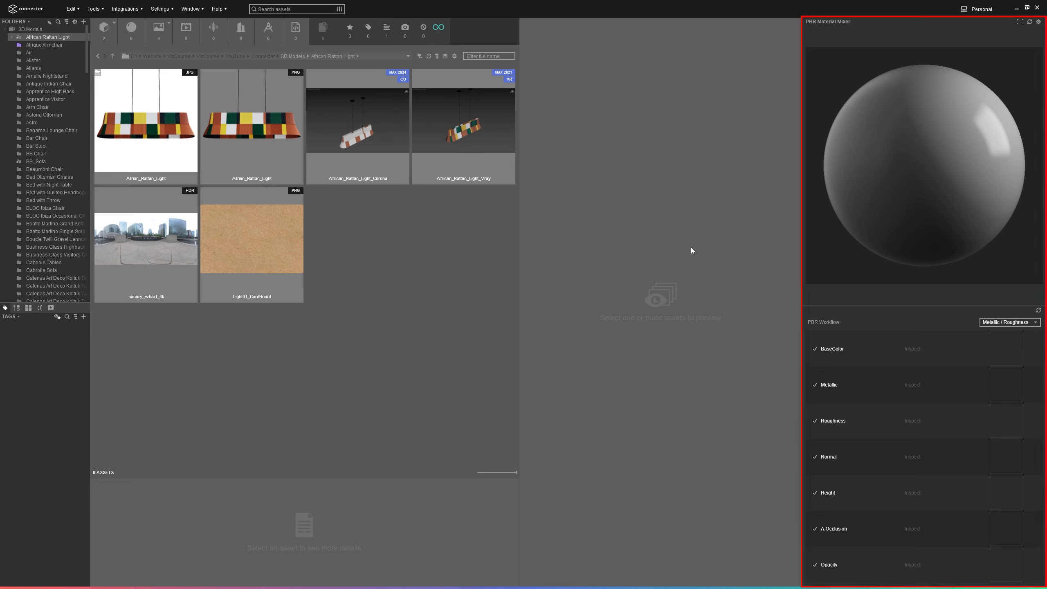
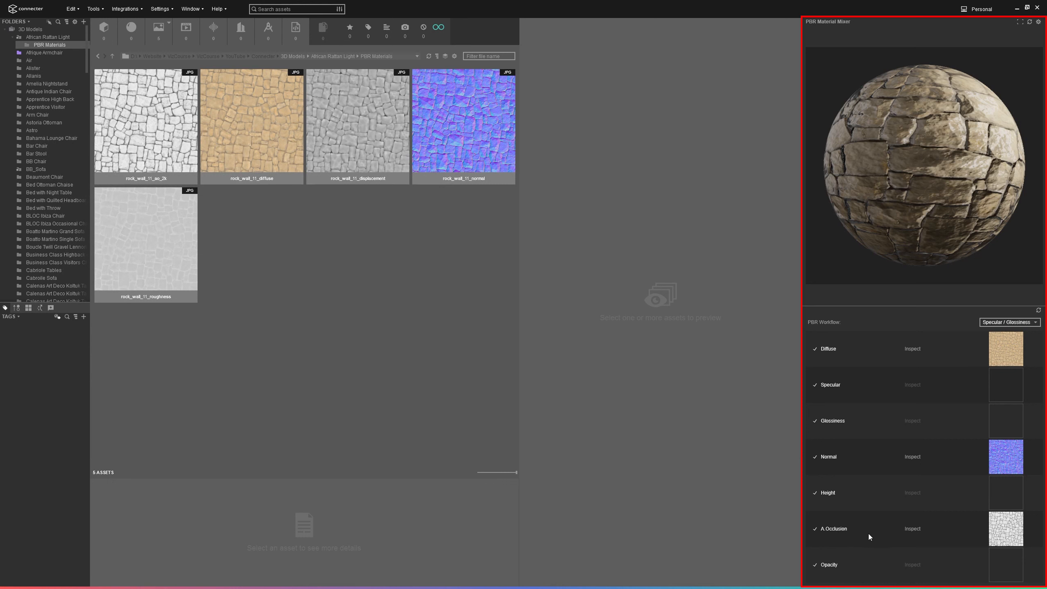
Step: Assign rock_wall_11_displacement to the material's Height channel and rock_wall_11_roughness to its Glossiness channel
mouse_move(996, 538)
click(362, 146)
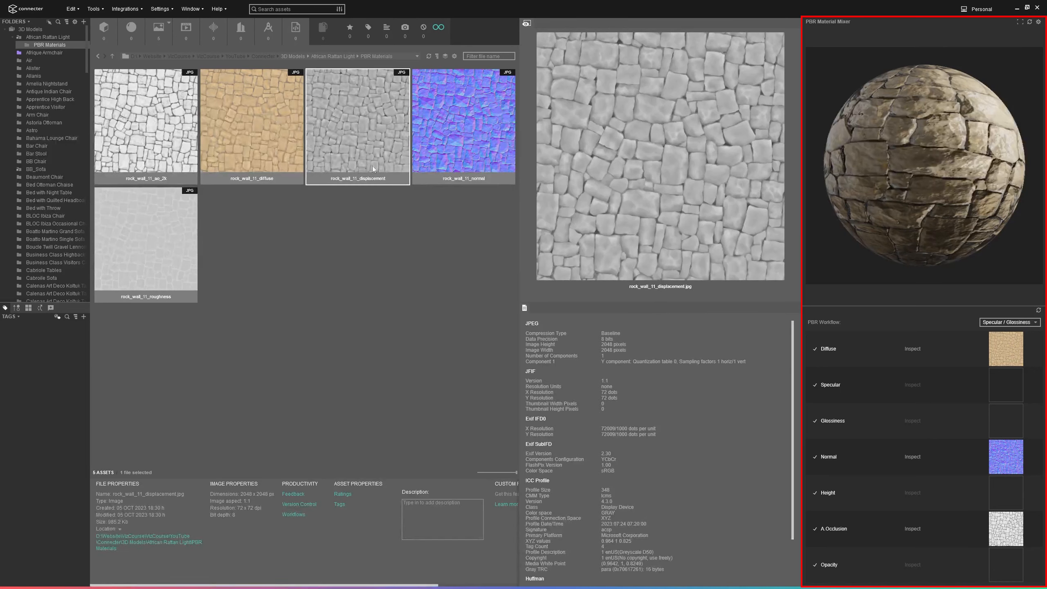
drag(359, 146, 1005, 493)
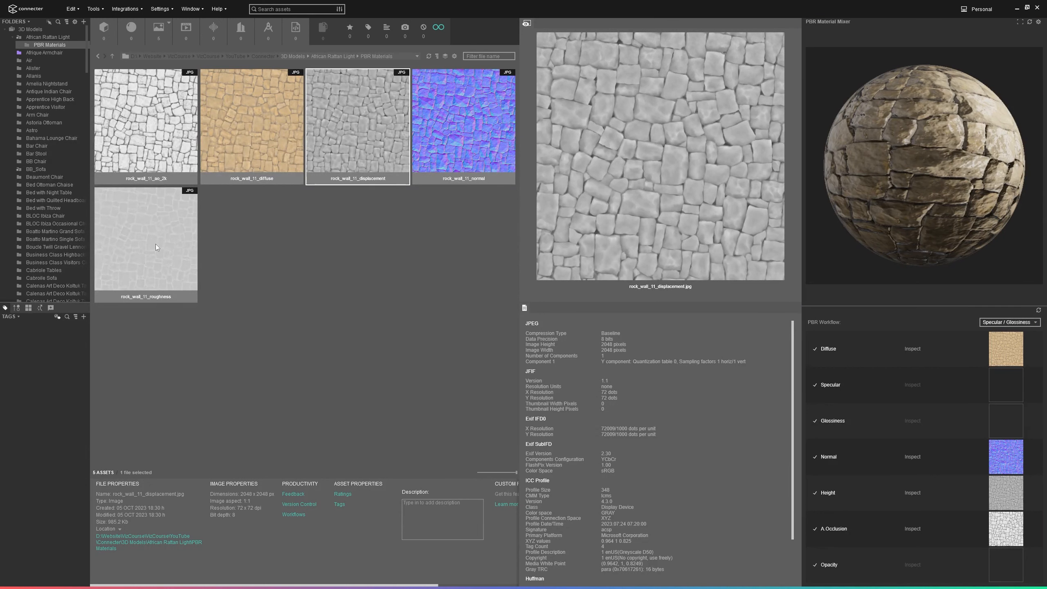
drag(157, 248, 997, 428)
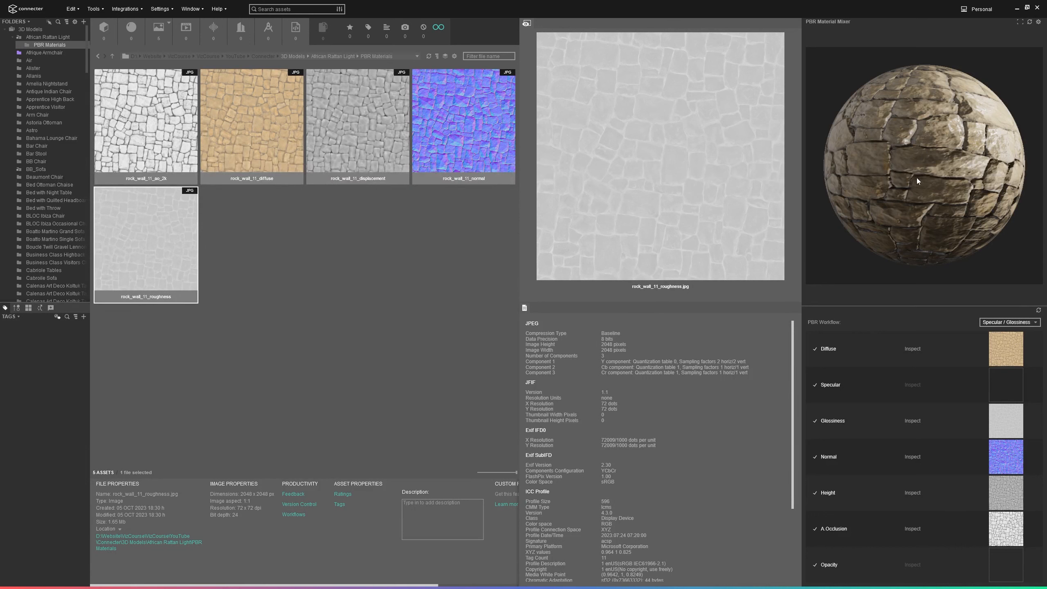
Step: Inspect the rock wall material on the preview sphere from different angles, resetting the view in between
mouse_move(944, 164)
mouse_down()
mouse_move(910, 179)
mouse_move(897, 129)
mouse_move(940, 161)
mouse_move(913, 166)
mouse_move(934, 171)
mouse_up()
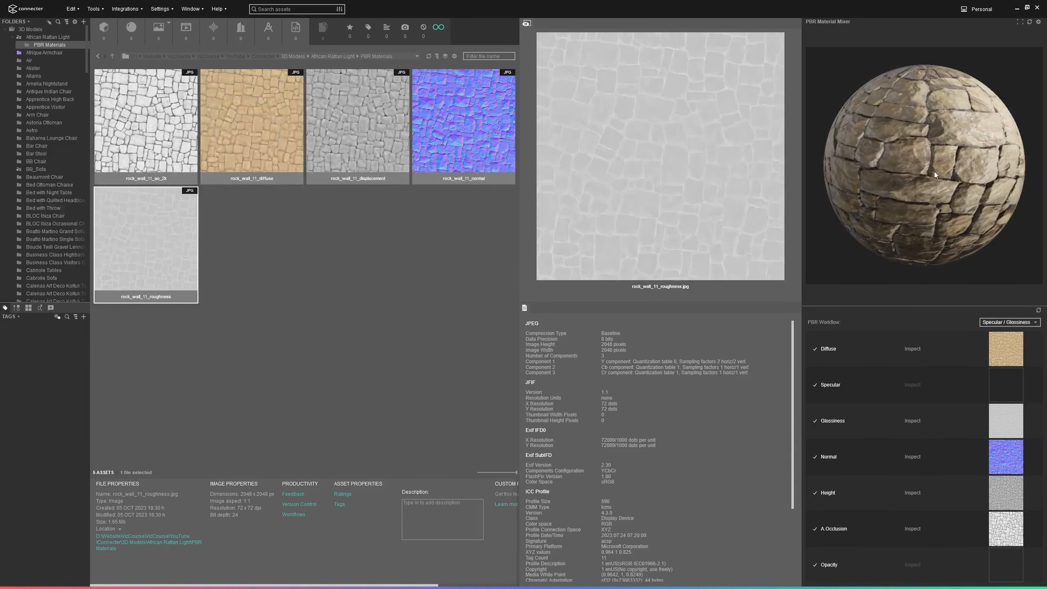
click(1030, 22)
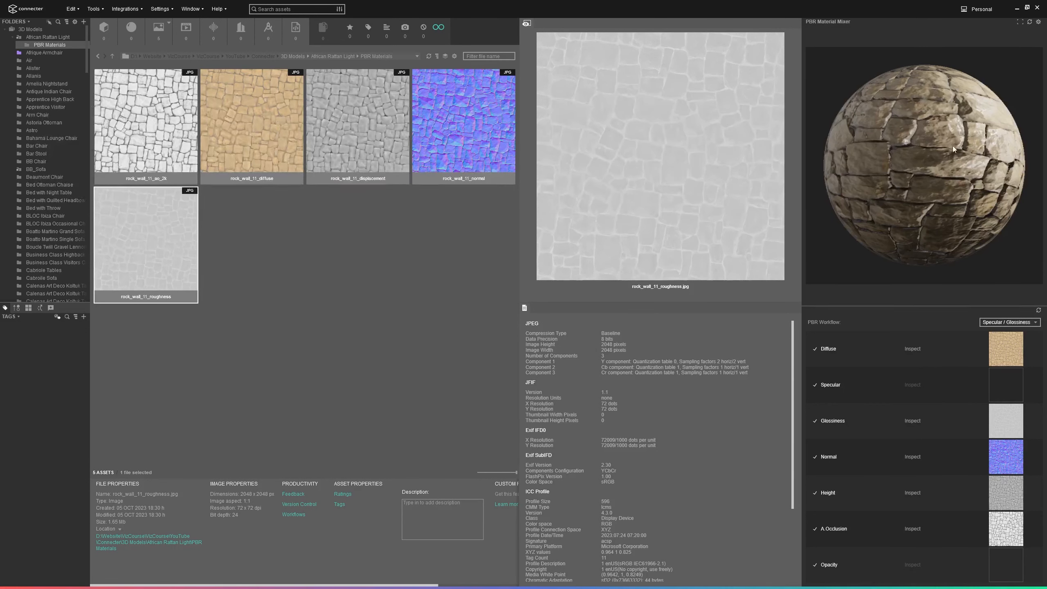
mouse_move(952, 146)
mouse_down()
mouse_move(925, 154)
mouse_move(945, 158)
mouse_up()
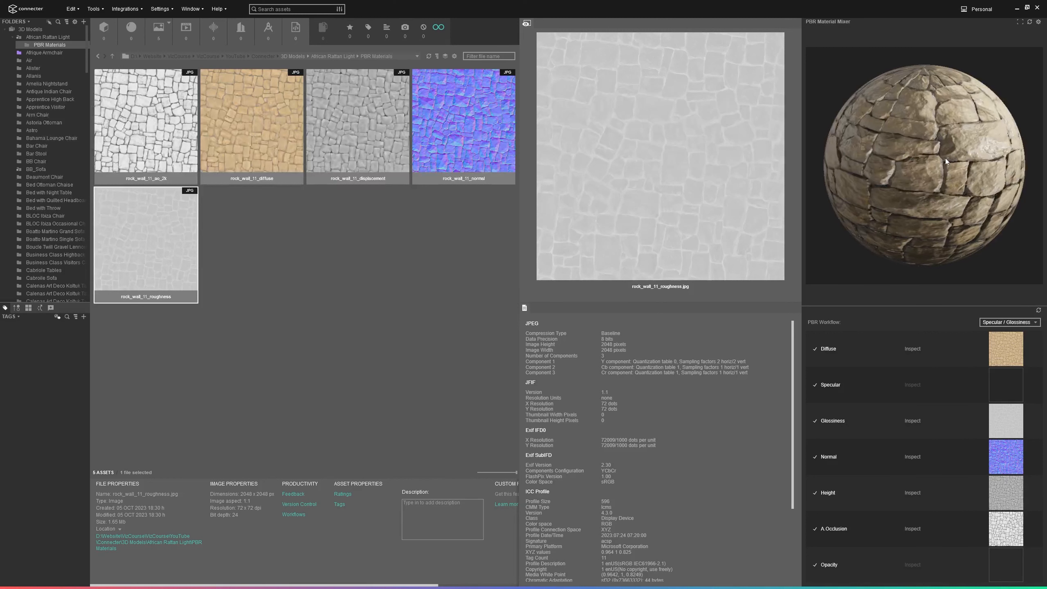
Step: Try HDRI environment Preset 2 and Preset 3 on the material preview and inspect the sphere's lighting
click(1039, 21)
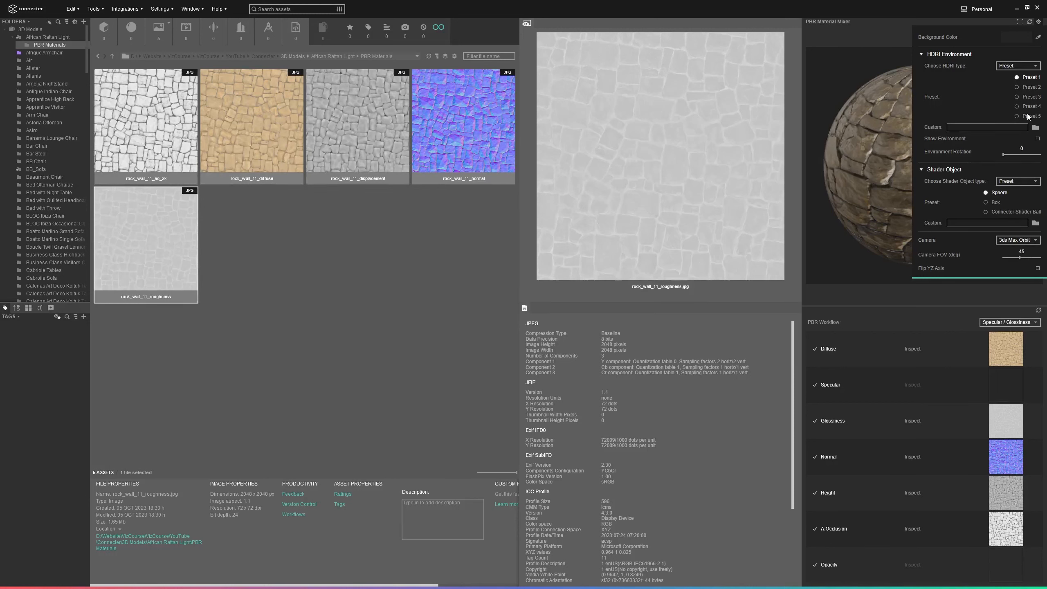
click(1027, 88)
click(1028, 96)
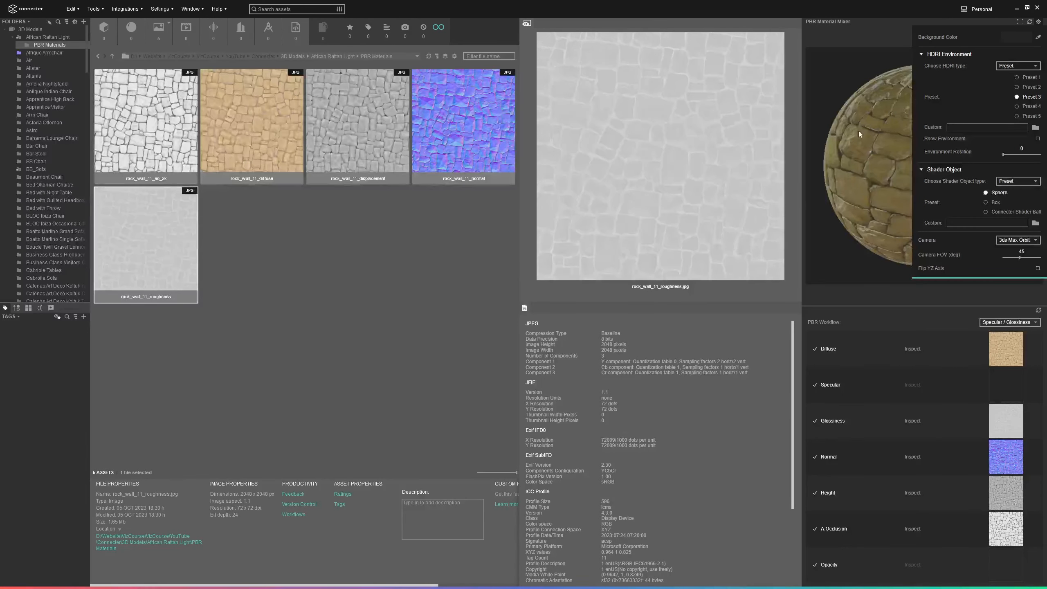
drag(859, 131, 886, 151)
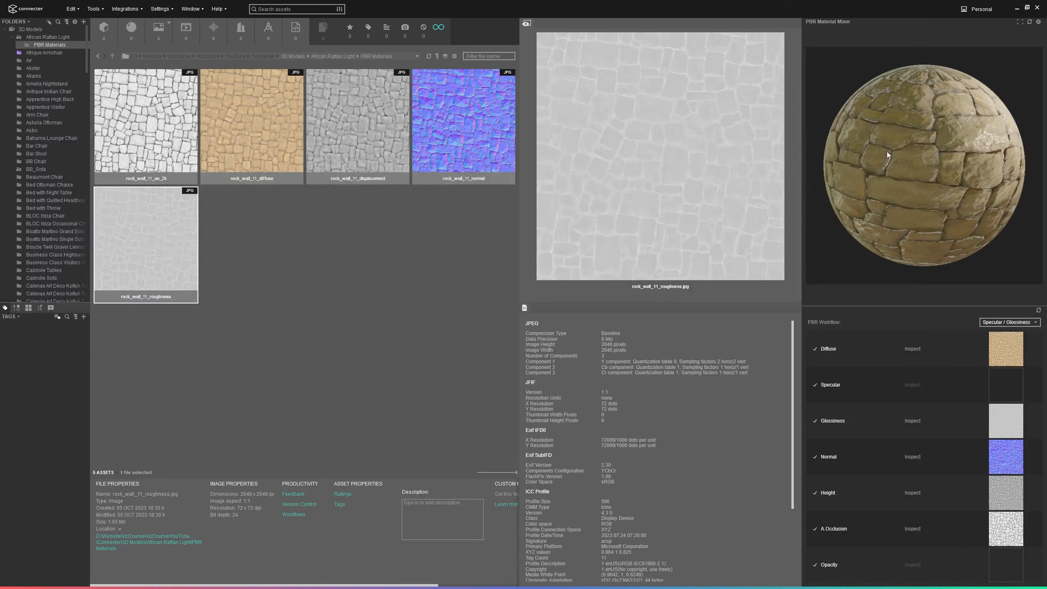
Step: Show the HDRI environment behind the preview sphere and look around it
click(1038, 21)
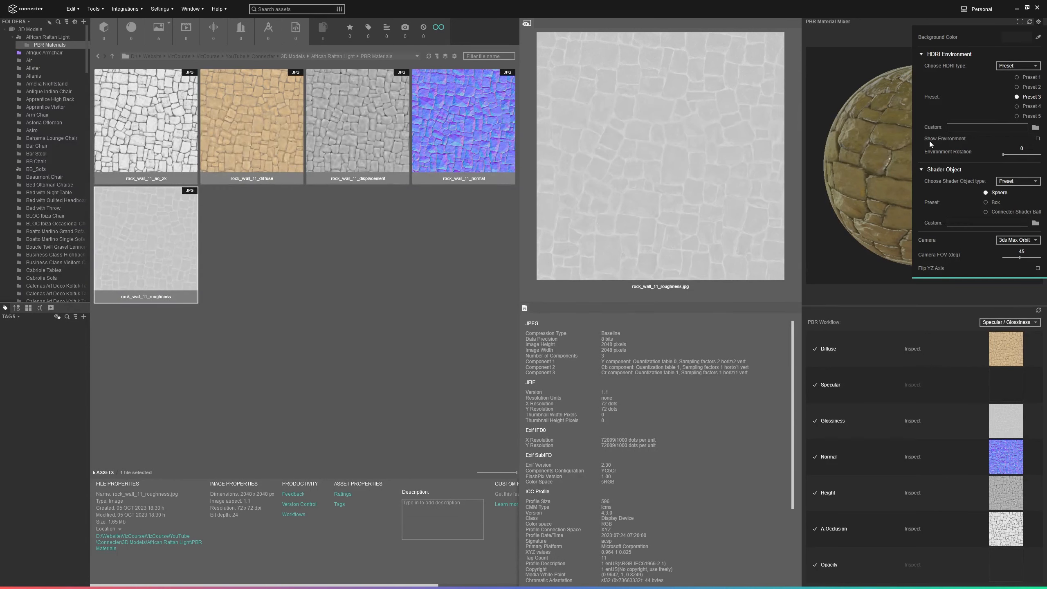
click(1037, 139)
drag(874, 132, 909, 152)
Step: Cycle through HDRI Presets 1 to 4, set the environment to Preset 5, and inspect the sphere in it
click(1038, 22)
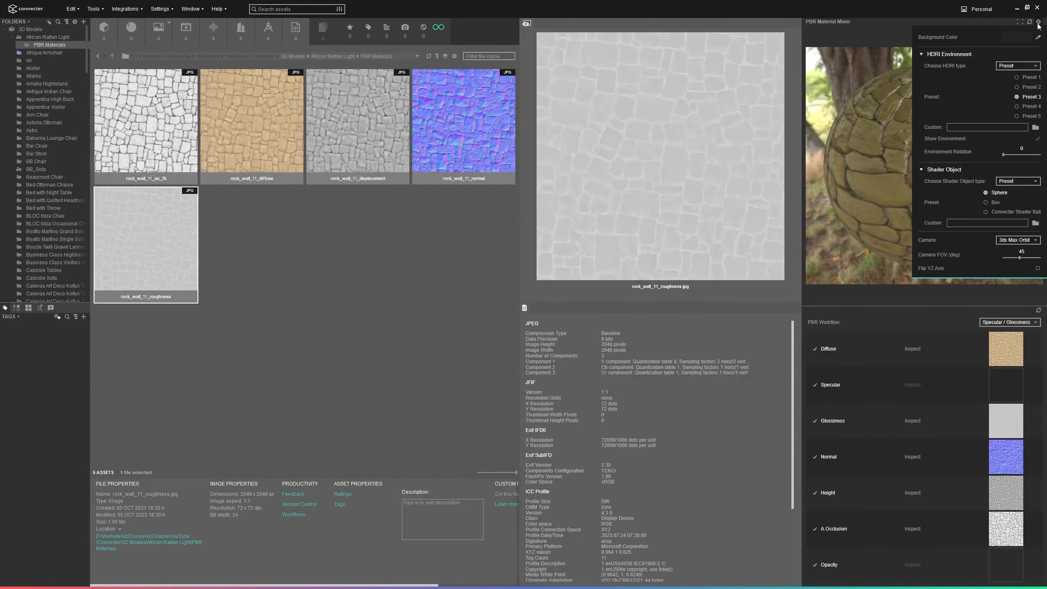
click(1026, 78)
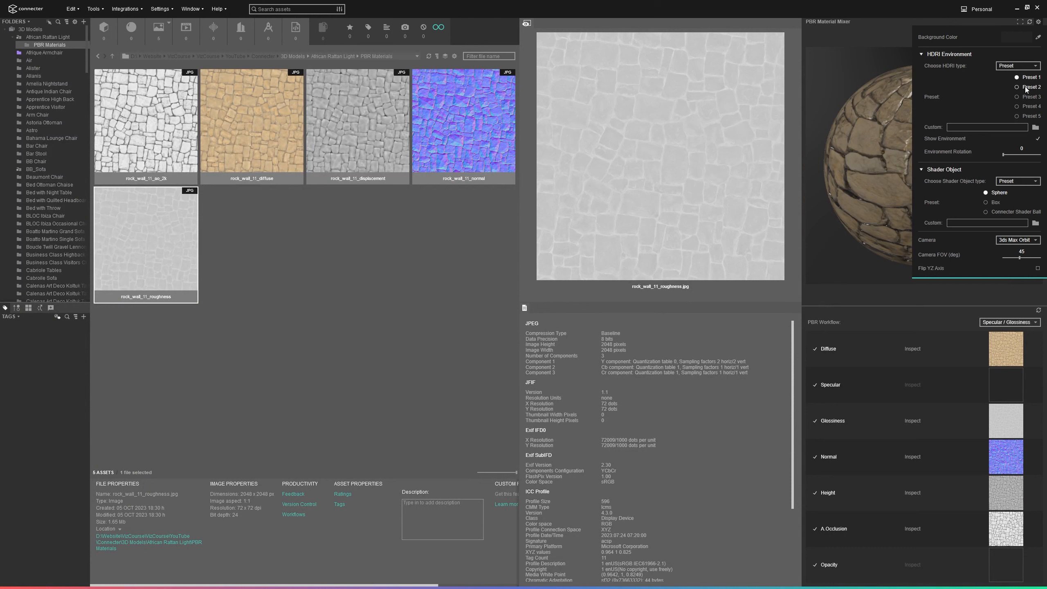
click(1027, 87)
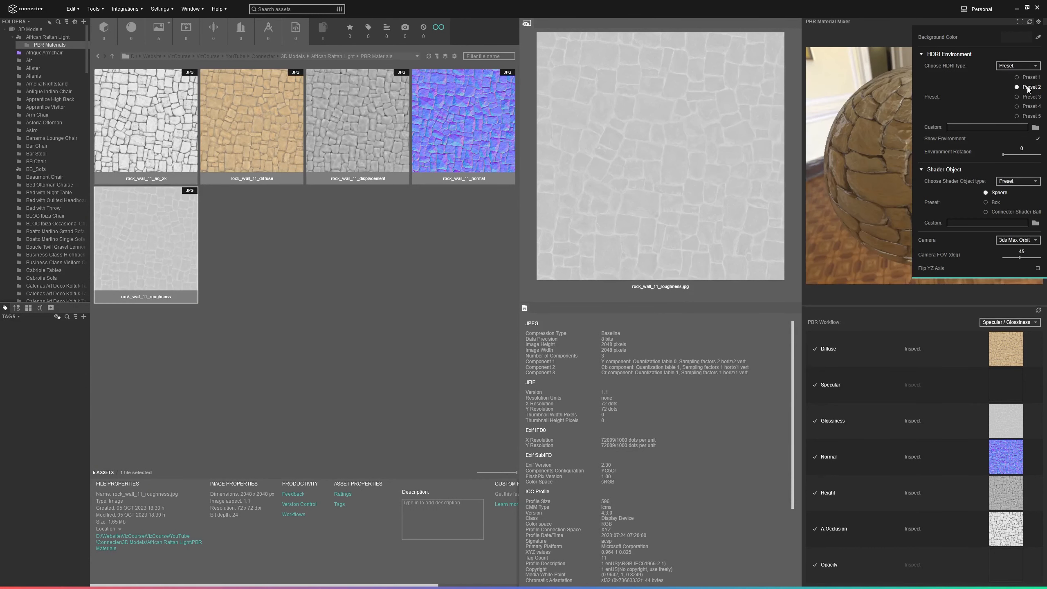
click(1028, 97)
click(1028, 106)
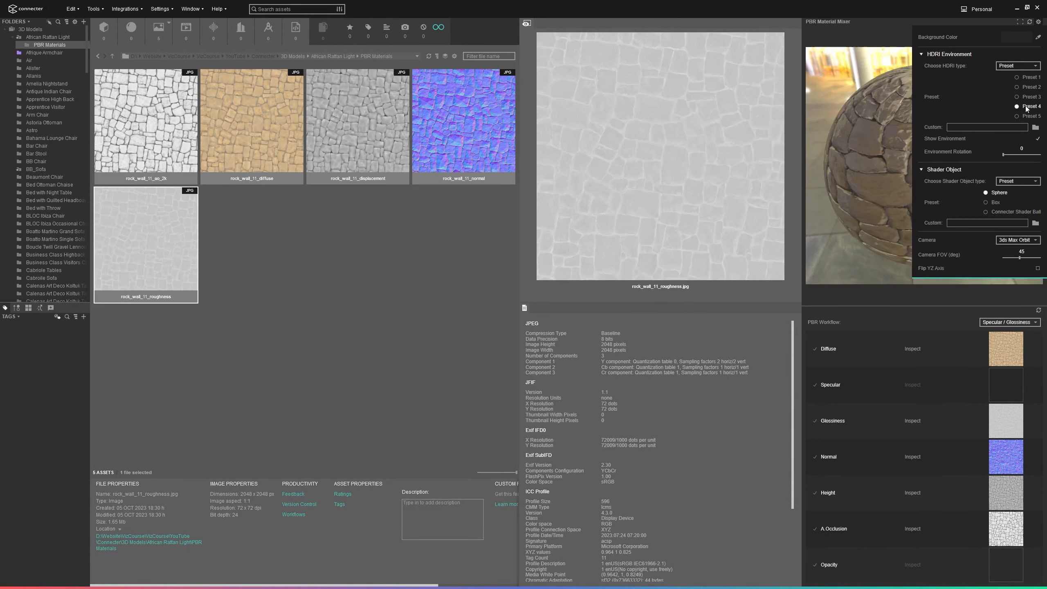
click(1028, 117)
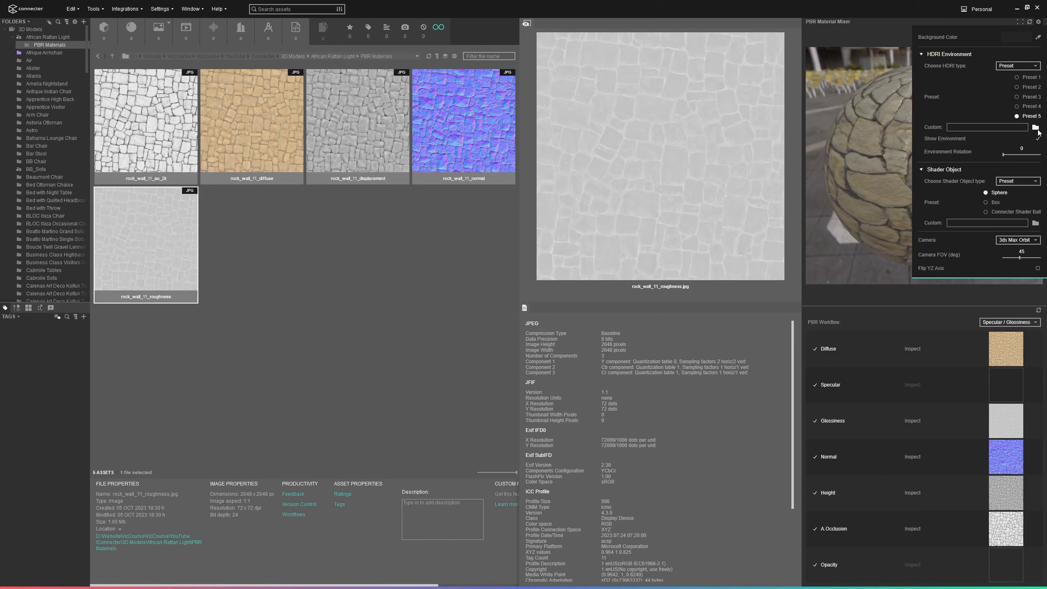
click(876, 123)
drag(956, 177, 1010, 88)
Step: Check the environment rotation and shader object type options, orbiting the preview sphere within its HDRI environment
click(1039, 22)
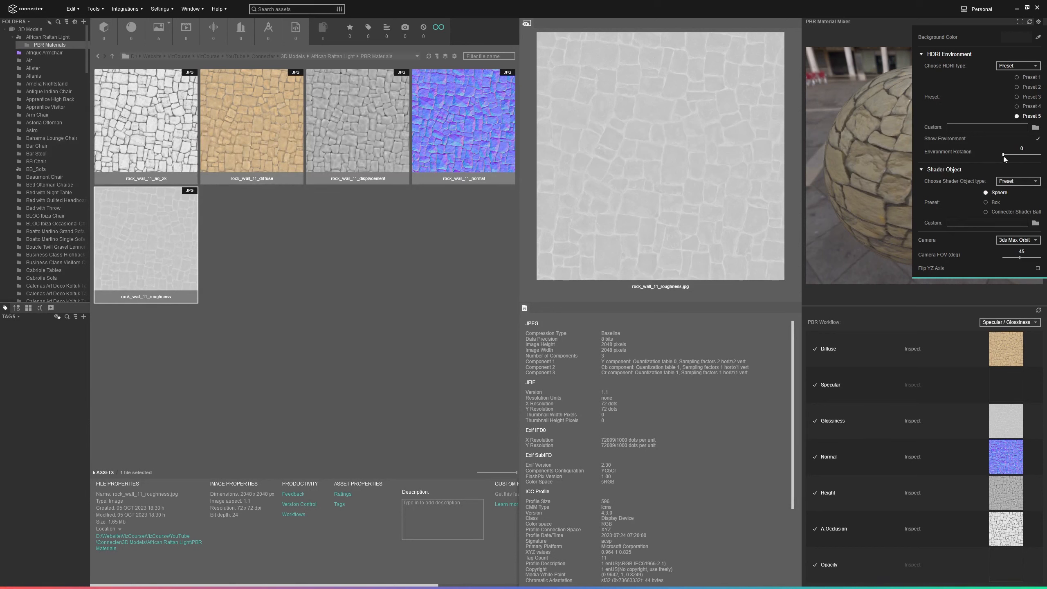
drag(1003, 157, 933, 185)
click(1021, 182)
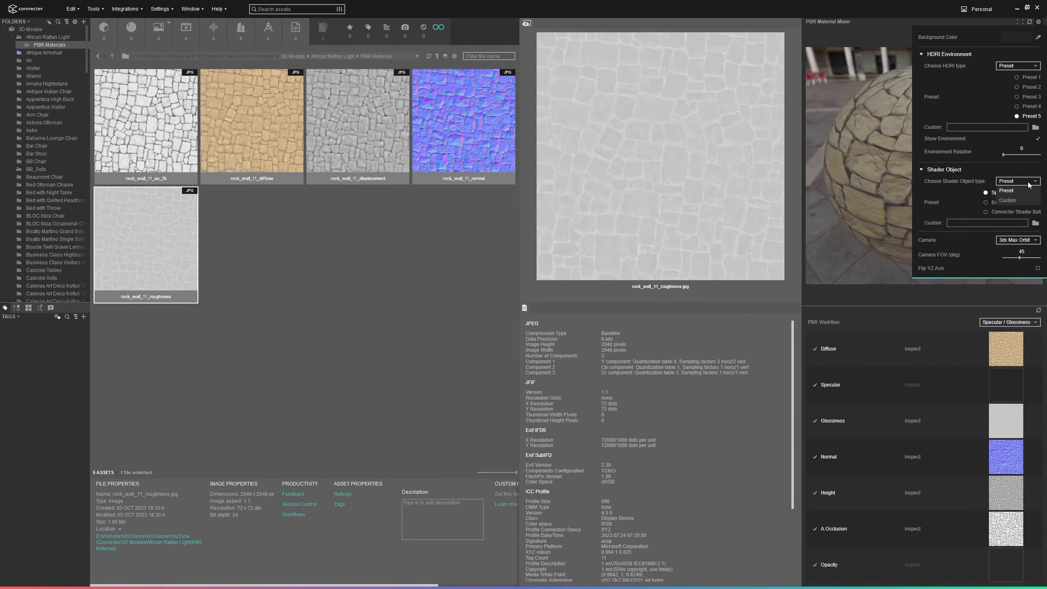
click(1017, 200)
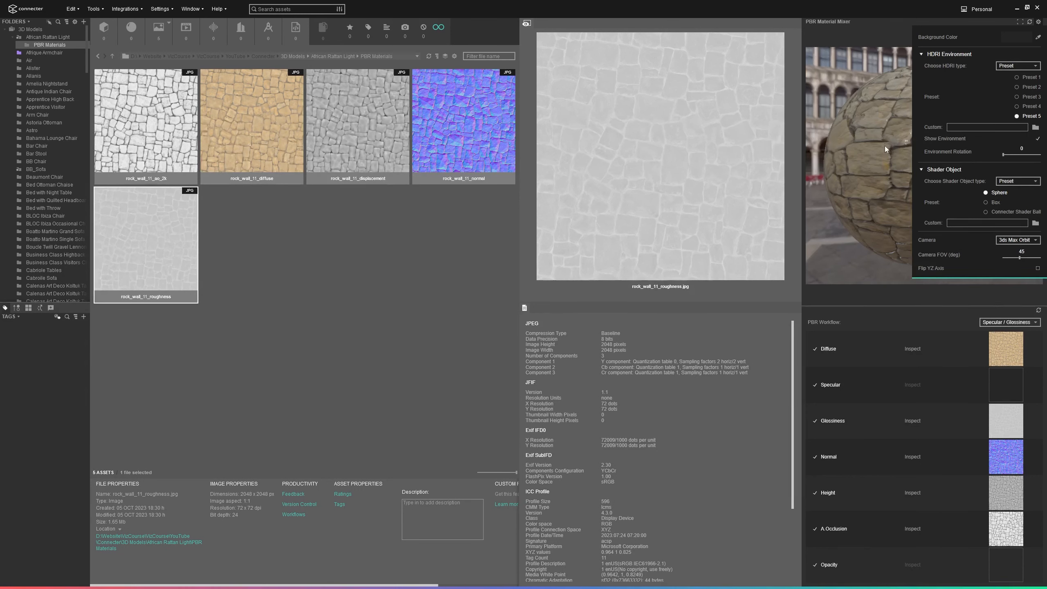
drag(900, 153, 918, 116)
Step: Try the Box shader object on the material preview, set it to Connecter Shader Ball, and inspect each from another angle
mouse_move(1038, 21)
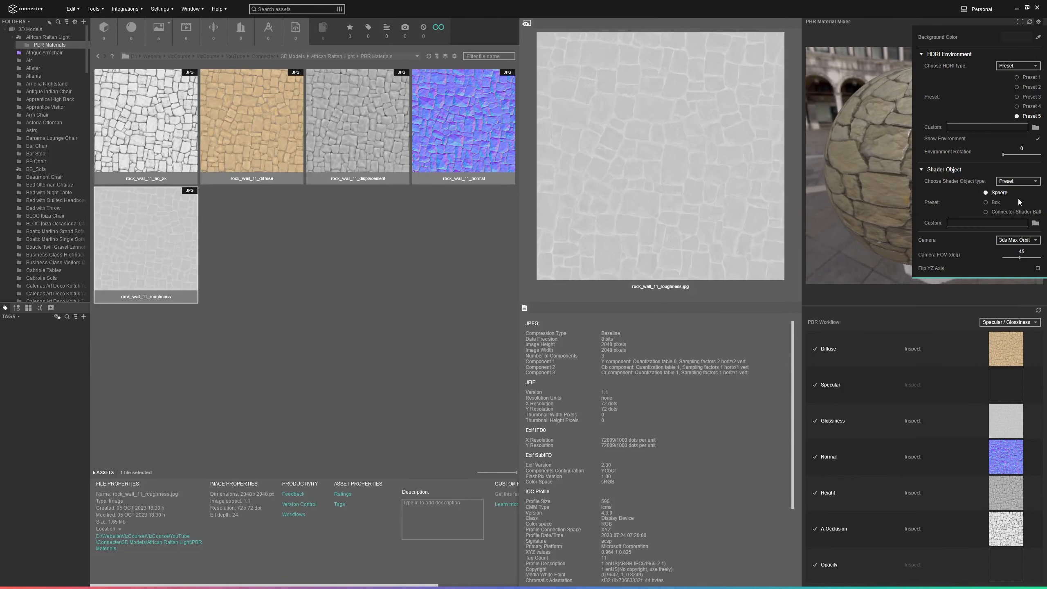
click(993, 203)
drag(877, 157, 887, 139)
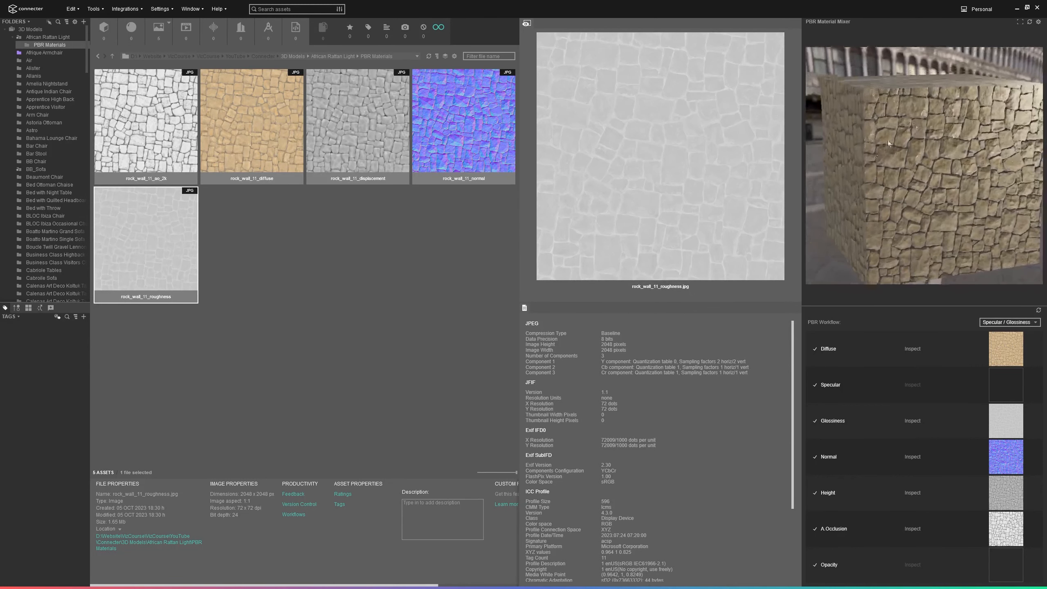
mouse_move(1039, 22)
click(1001, 212)
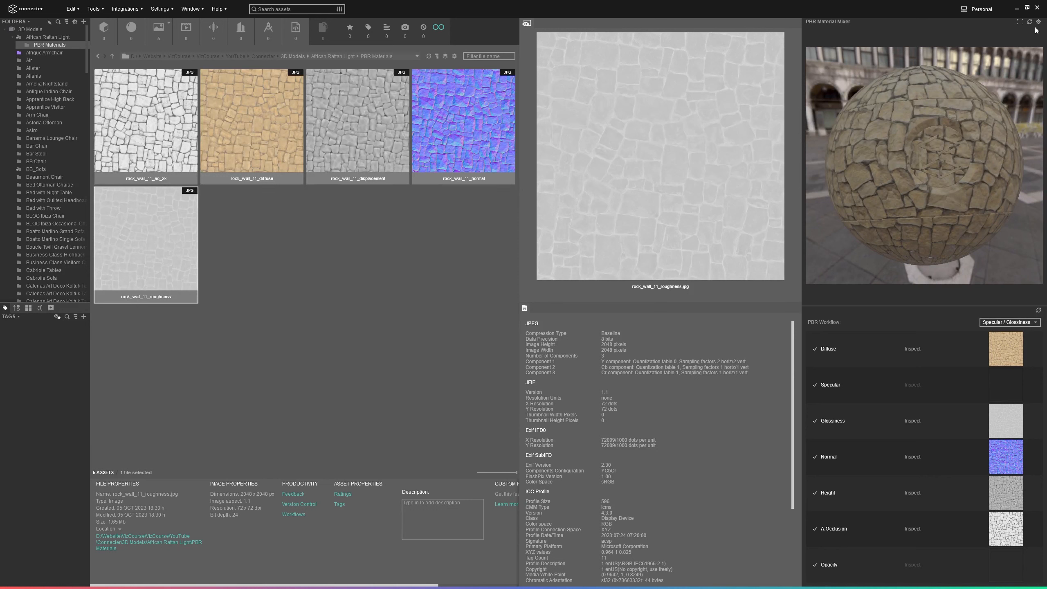
mouse_move(1038, 21)
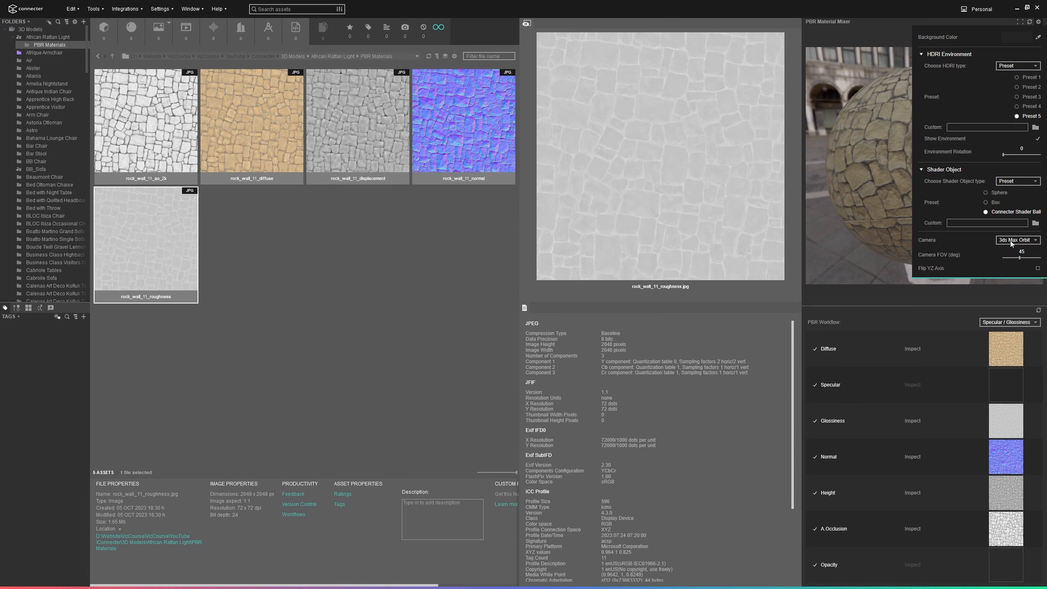
drag(896, 179, 919, 175)
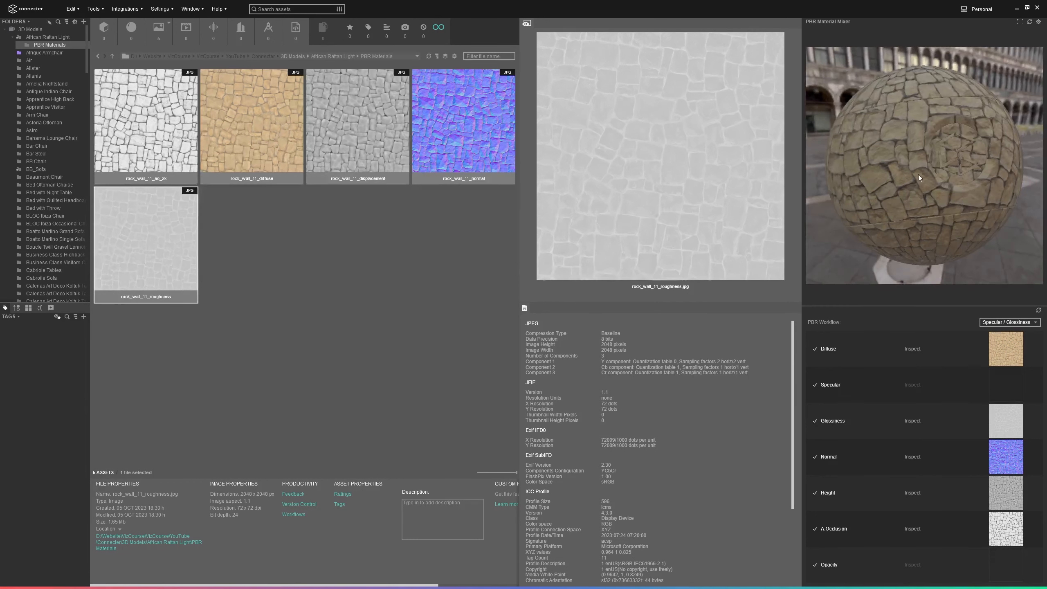
Step: Enlarge the shader ball preview, orbit around it to inspect the material, and close the enlarged view
click(1019, 22)
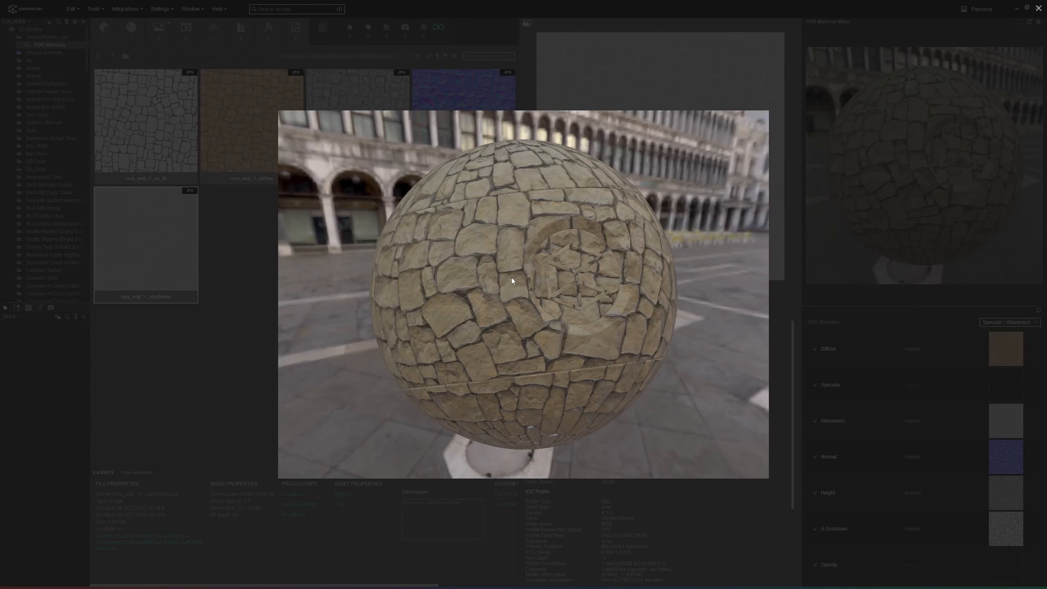
drag(511, 278, 379, 270)
click(238, 276)
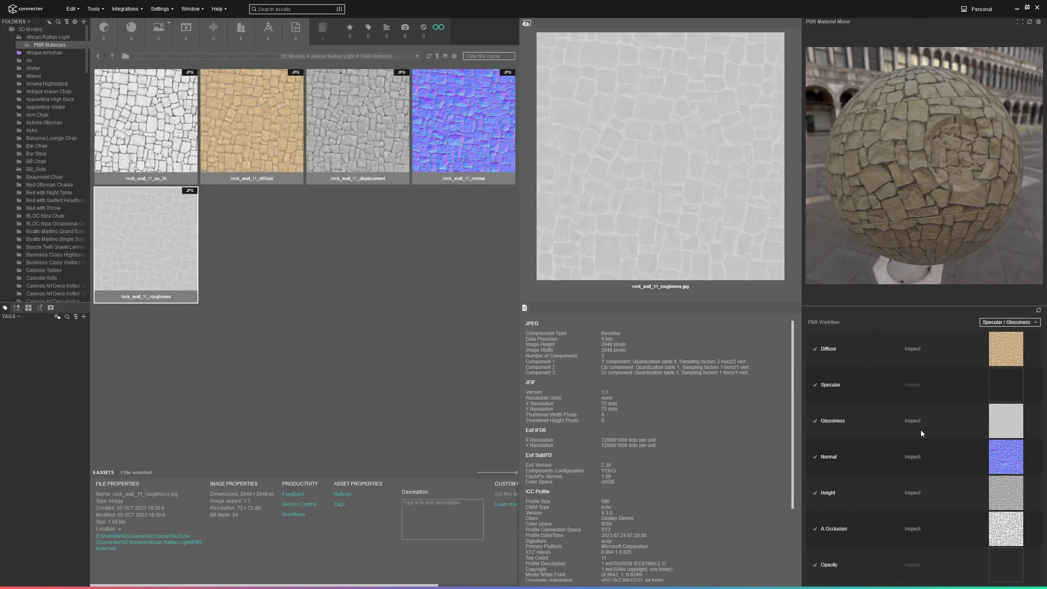
Step: Hide the PBR Material Mixer window and clear the asset selection
click(194, 10)
click(200, 42)
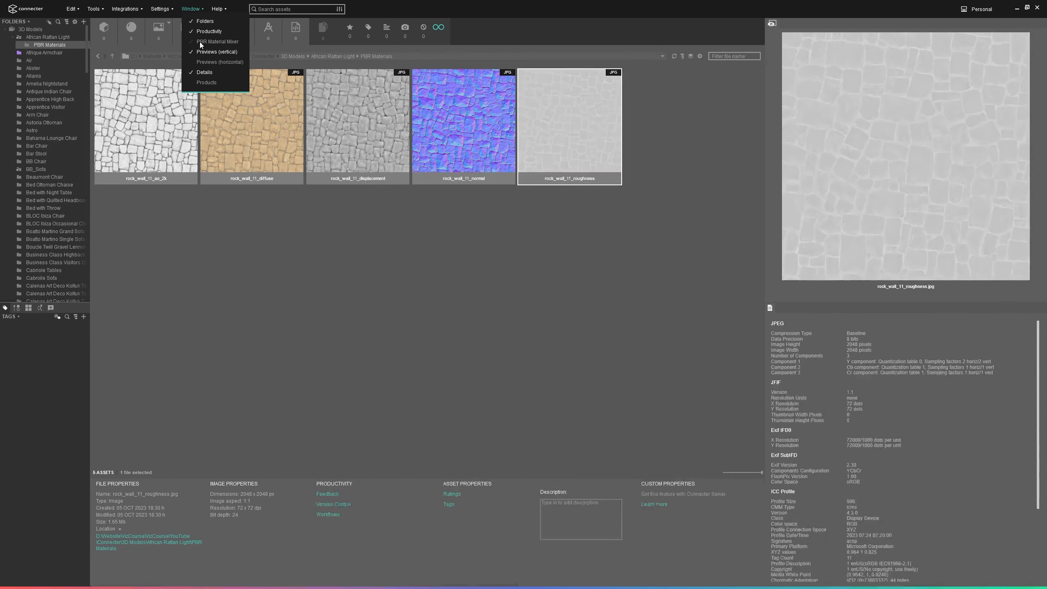
click(522, 280)
click(189, 8)
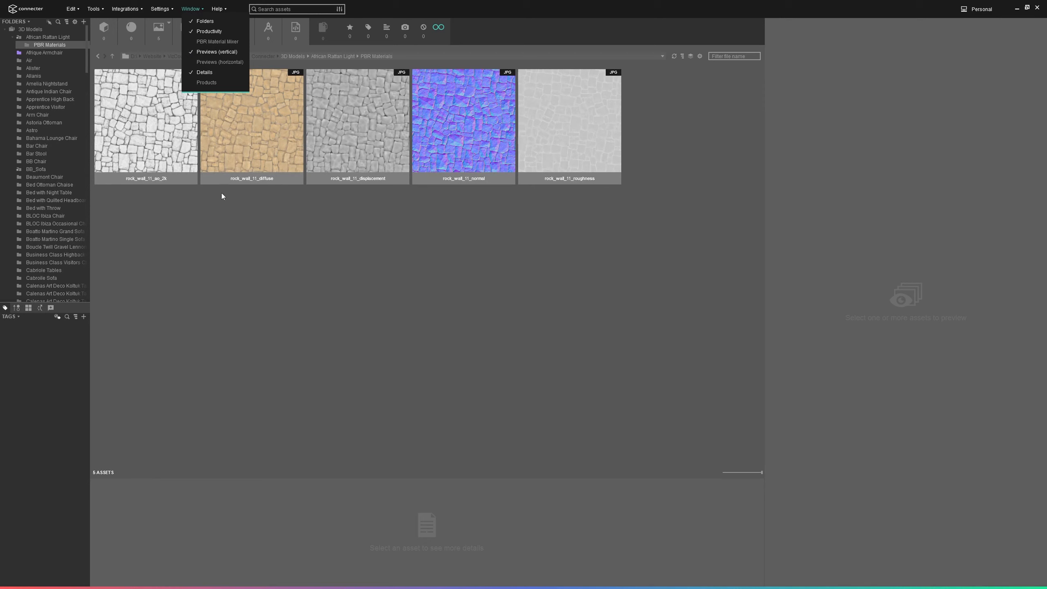
click(222, 196)
click(159, 8)
click(231, 261)
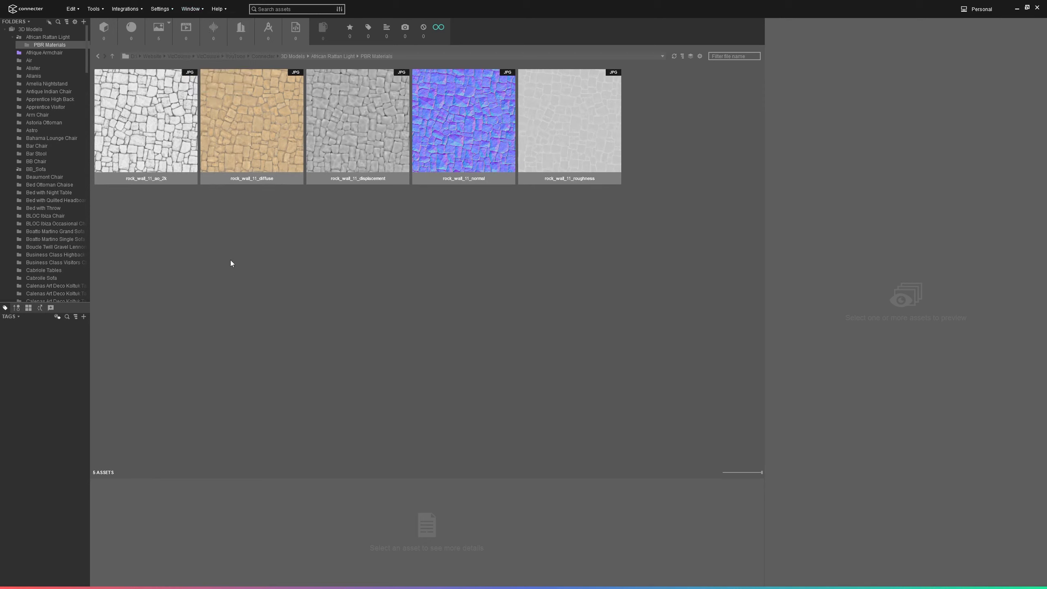
click(188, 9)
click(190, 10)
click(159, 9)
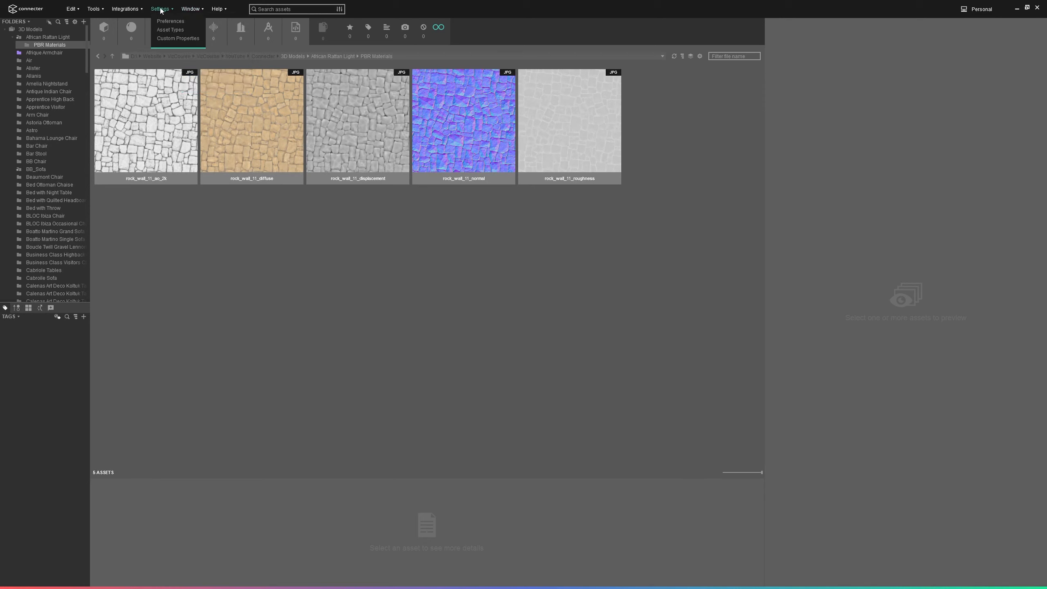
click(160, 8)
click(195, 7)
click(195, 7)
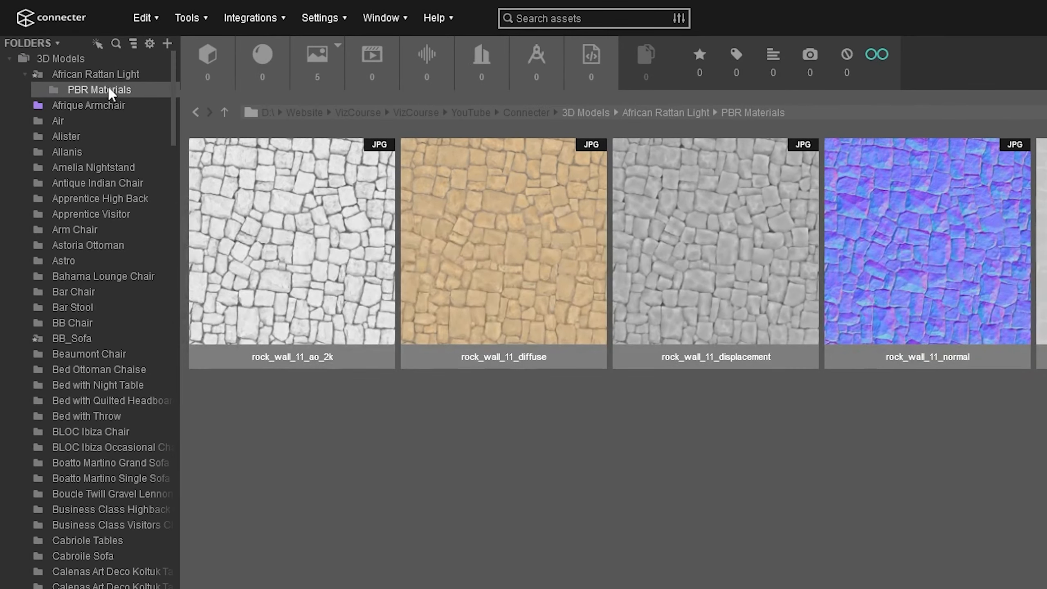
Step: Open the African Rattan Light folder and copy its path
click(50, 37)
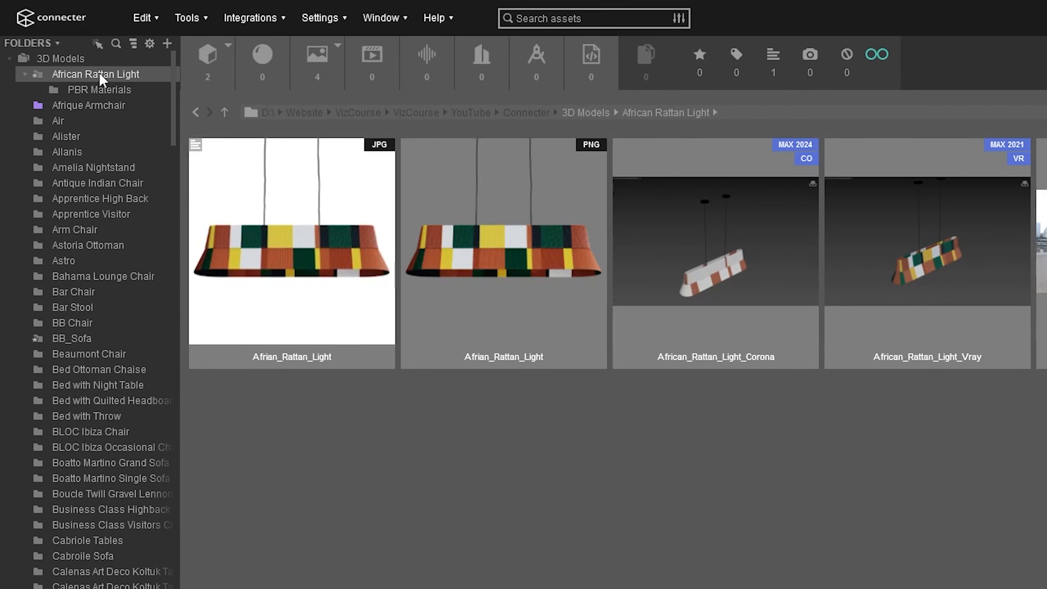
right_click(101, 79)
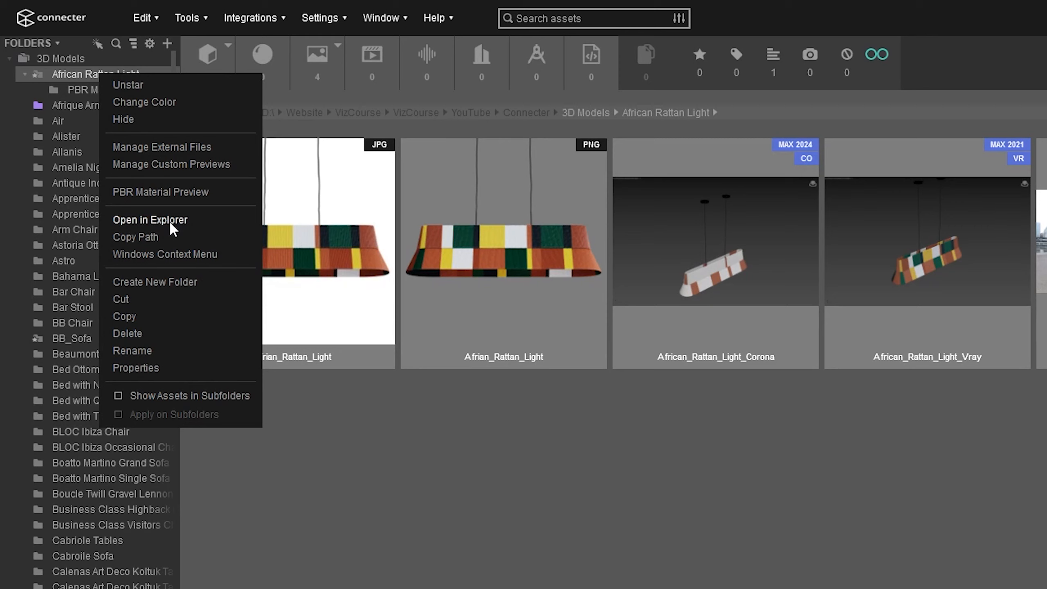
click(149, 239)
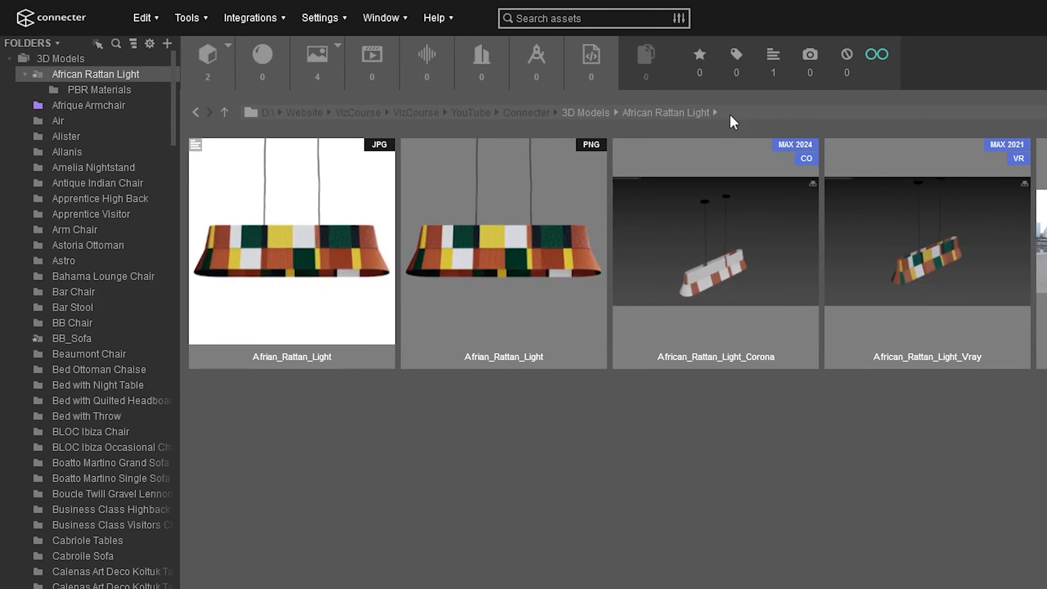
Step: Look over the Windows context menu commands available for the African Rattan Light folder
right_click(106, 73)
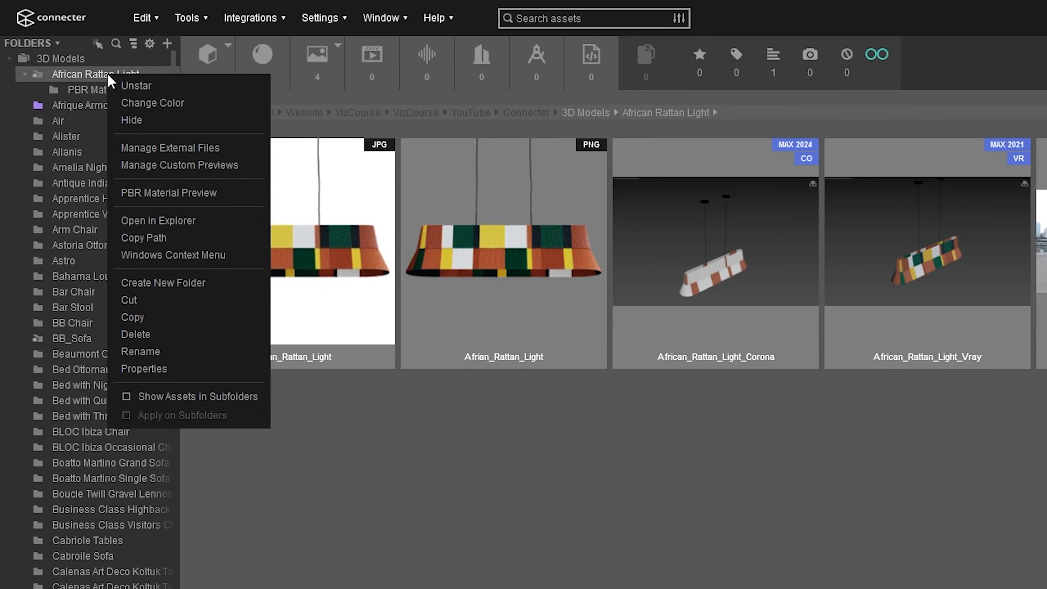
click(170, 254)
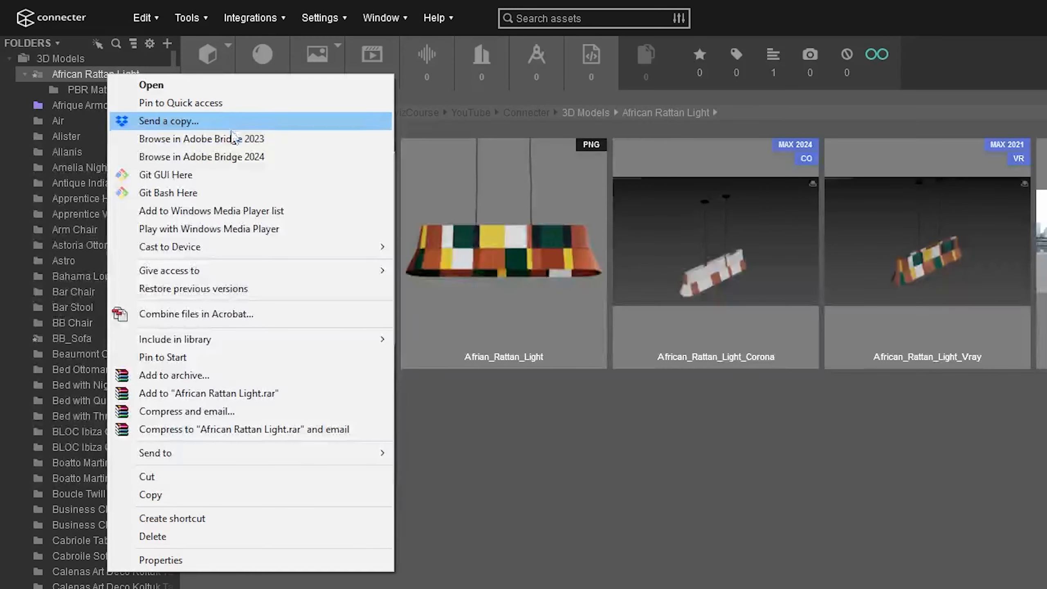
click(70, 75)
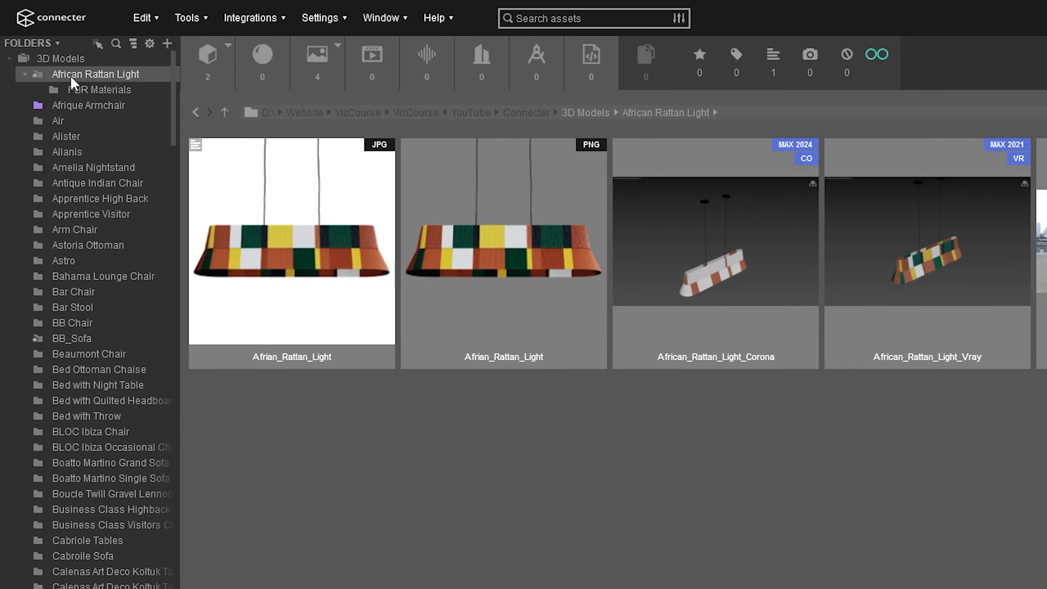
right_click(93, 80)
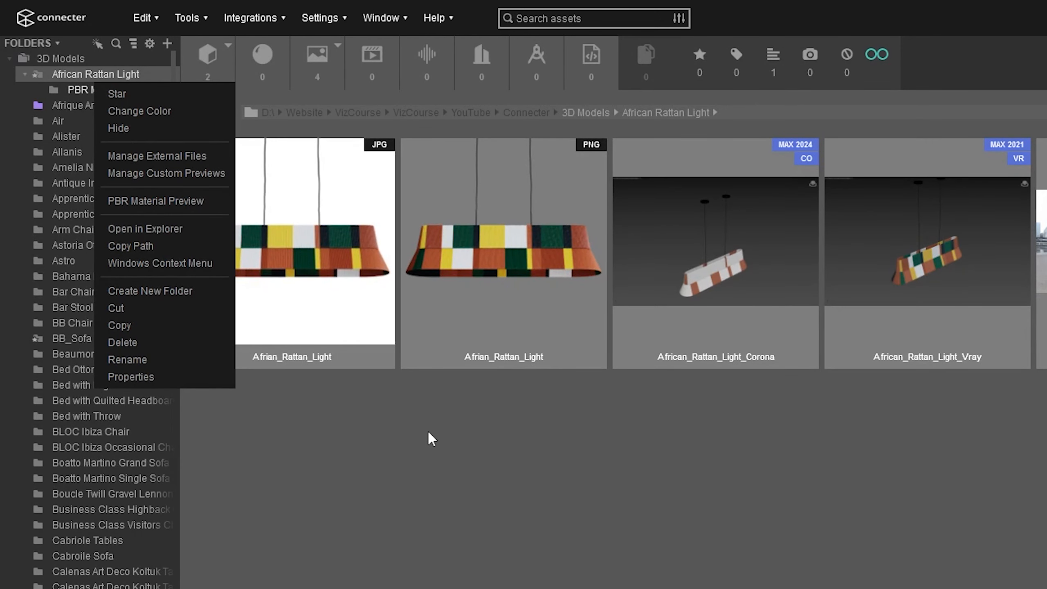
click(664, 555)
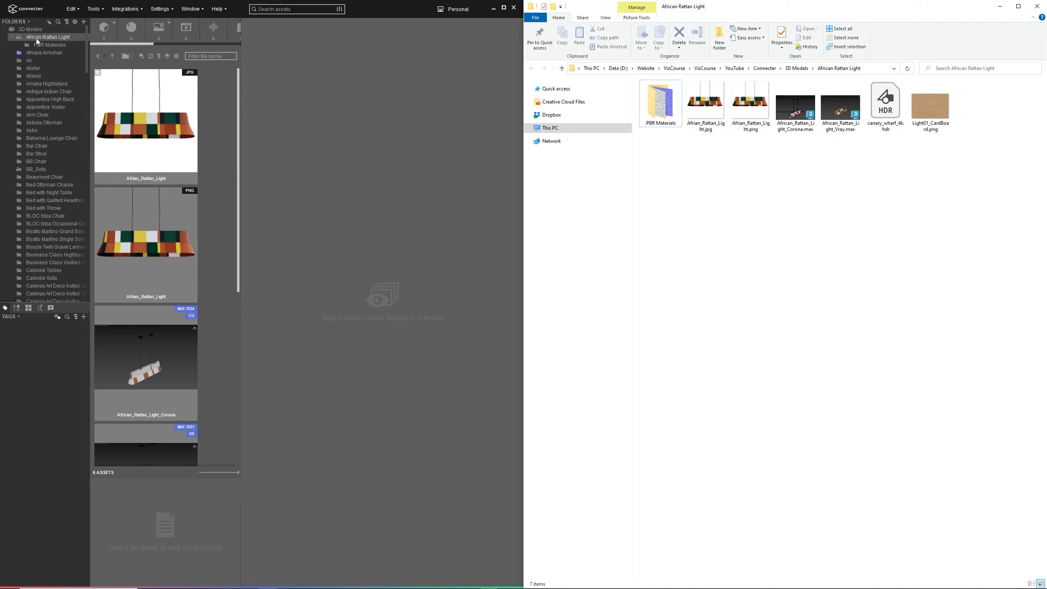
Step: Create a subfolder named Test in African Rattan Light, then refresh File Explorer and select the folder there
right_click(37, 41)
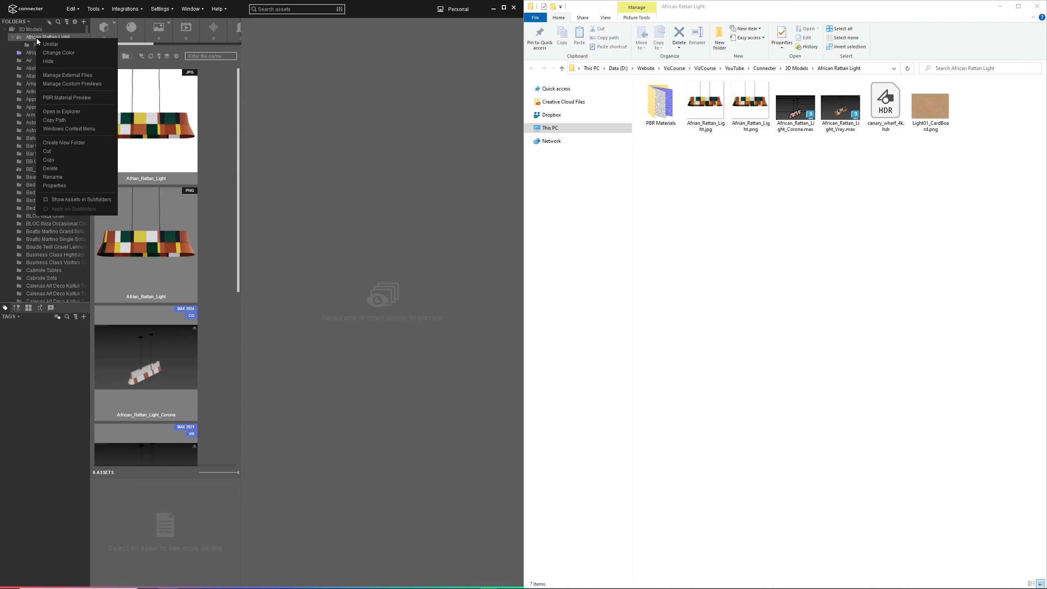
click(65, 142)
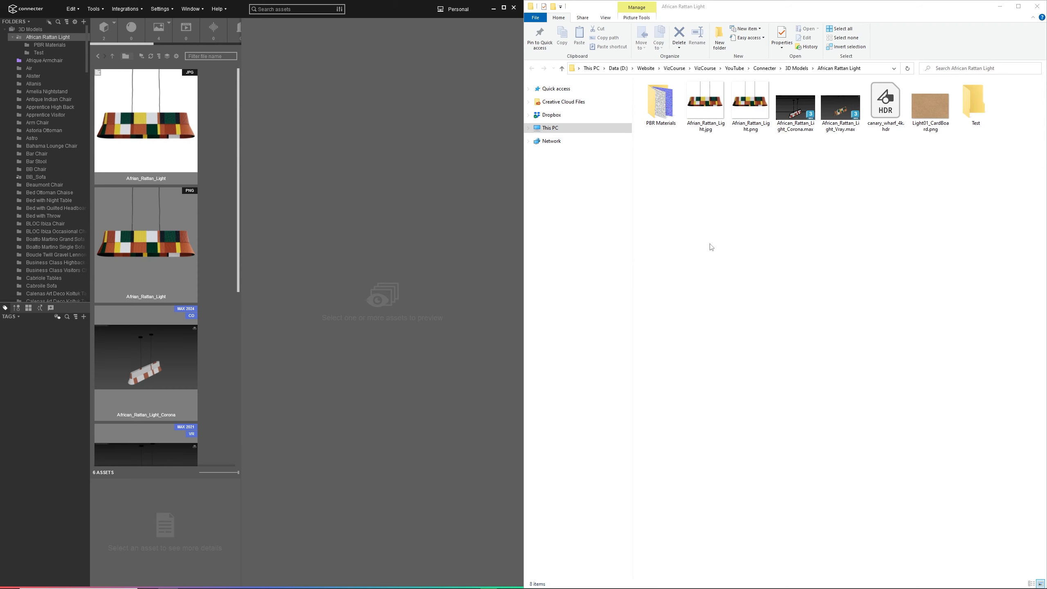
click(889, 237)
key(F5)
click(705, 108)
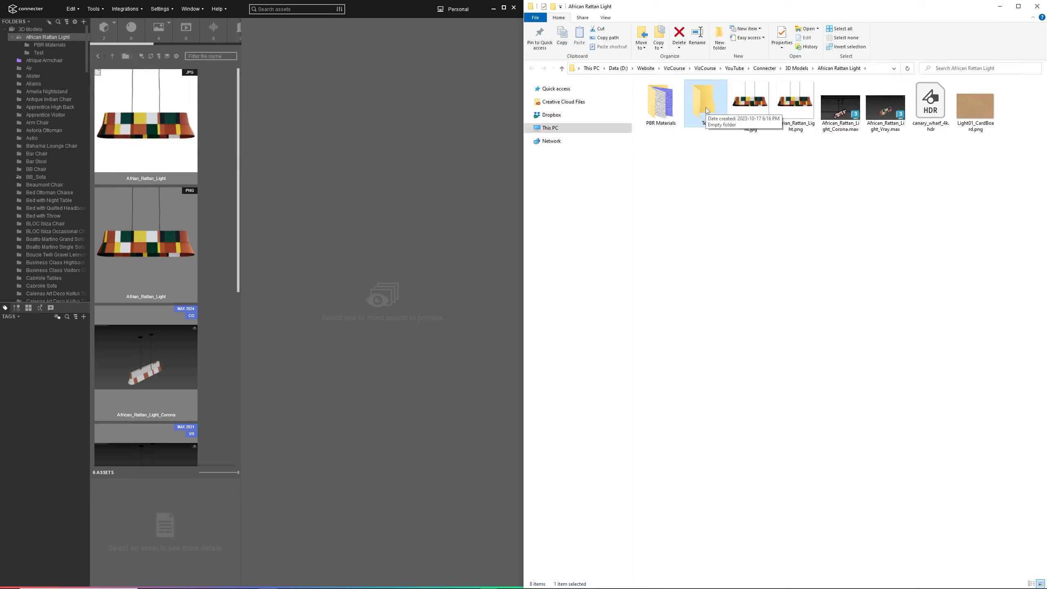
Step: Send the Test folder to the recycle bin from Connecter and maximize the Connecter window
click(39, 53)
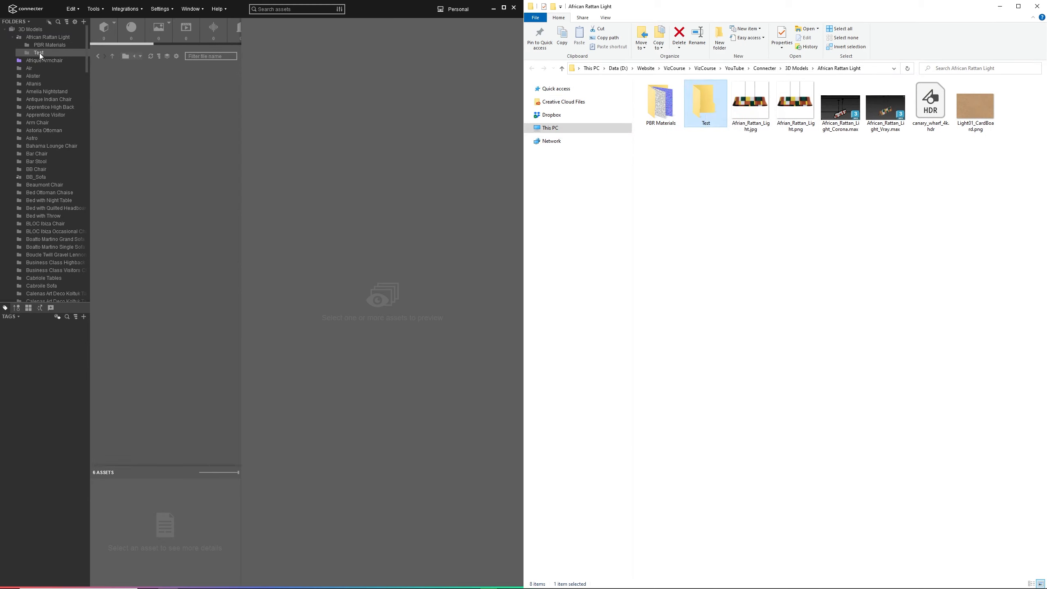
right_click(39, 52)
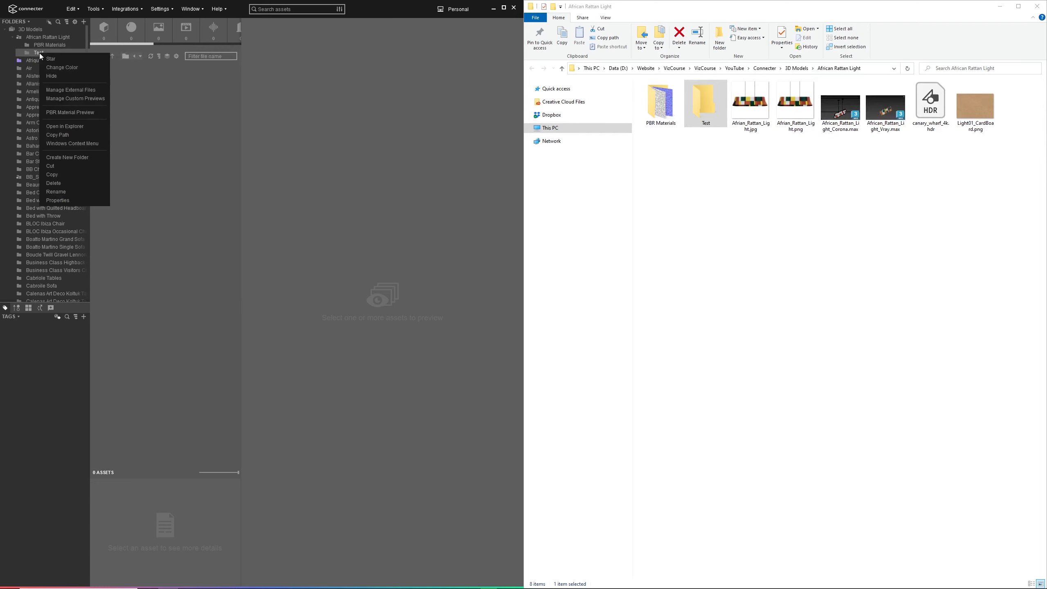
click(55, 184)
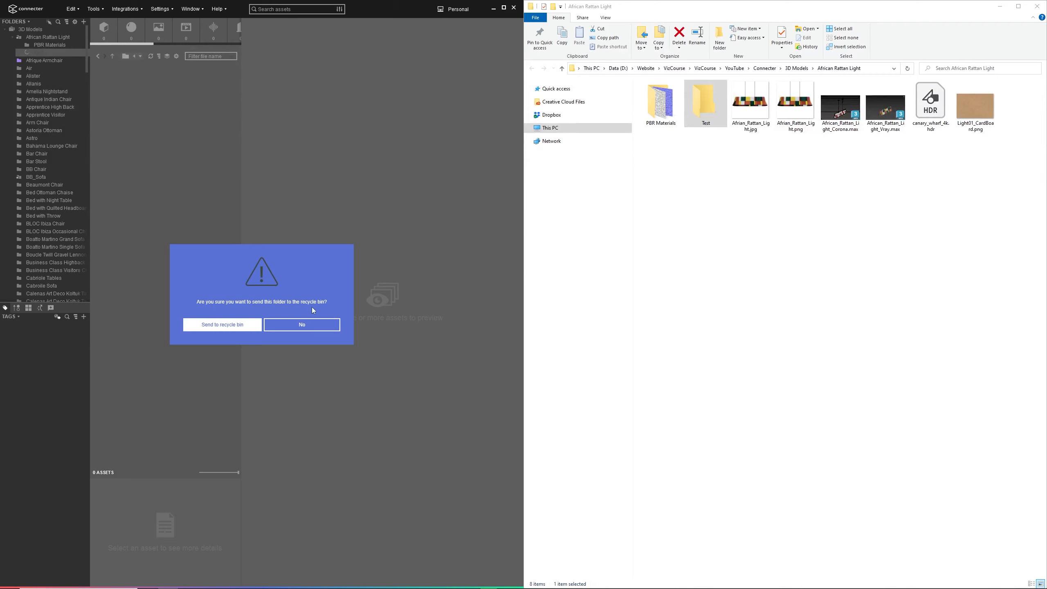
click(229, 328)
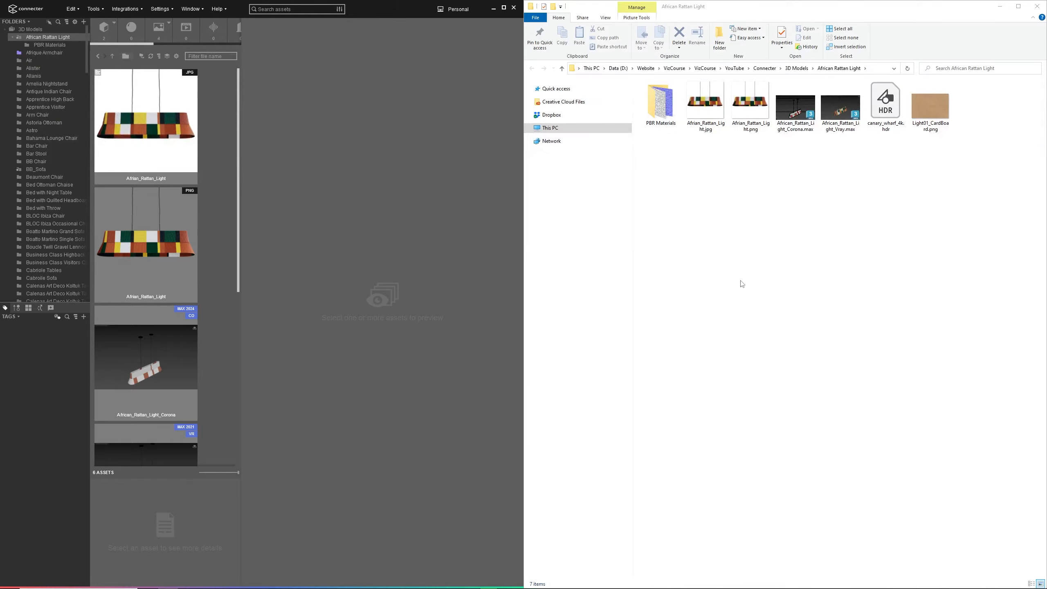
click(503, 8)
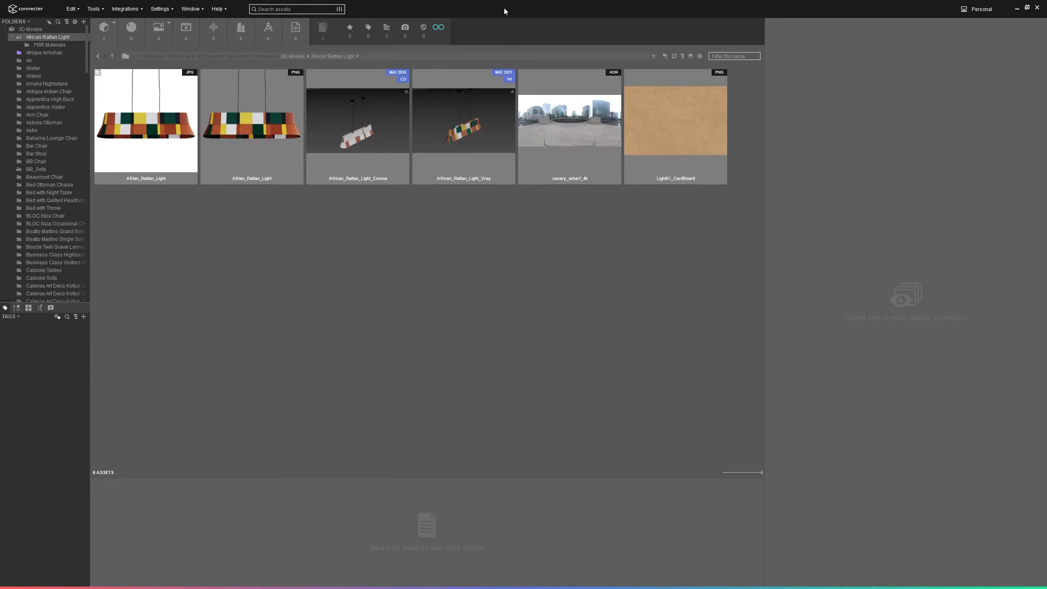
Step: Check the size and contents of the African Rattan Light folder in its properties, then collapse the folder
right_click(59, 38)
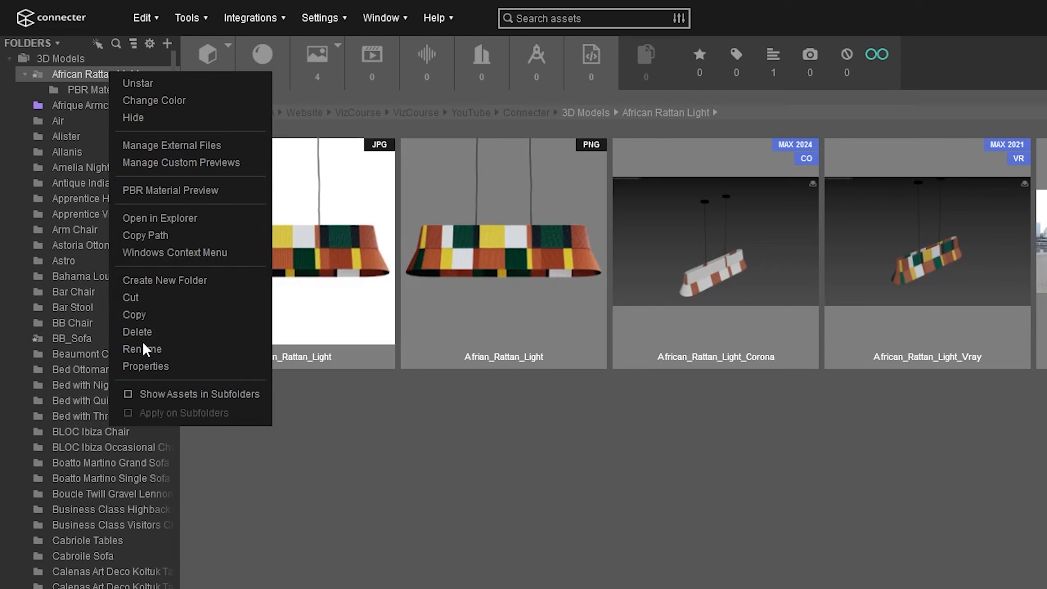
click(147, 363)
drag(234, 376, 339, 358)
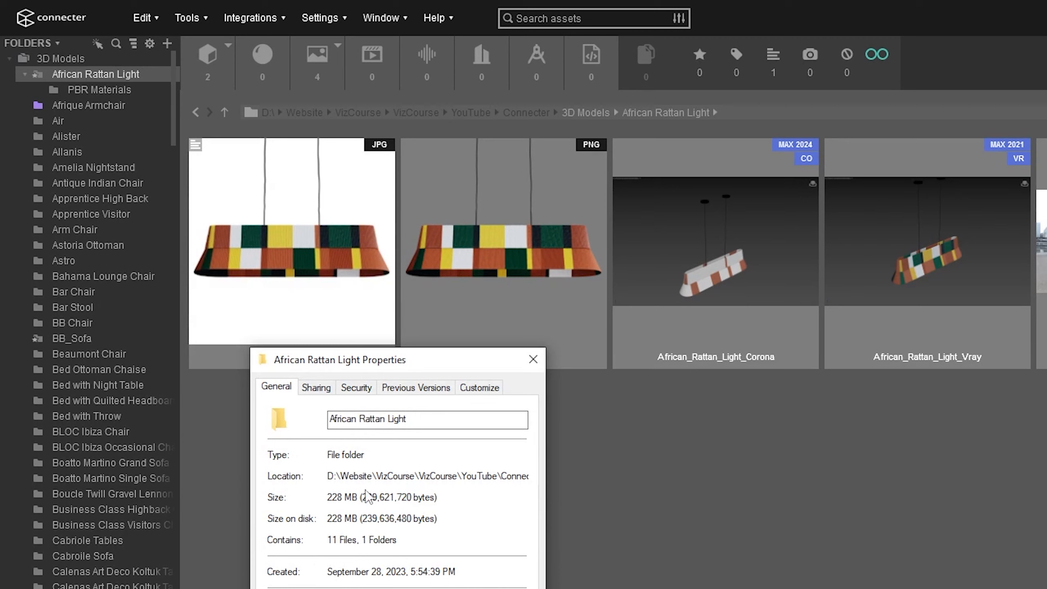
click(532, 360)
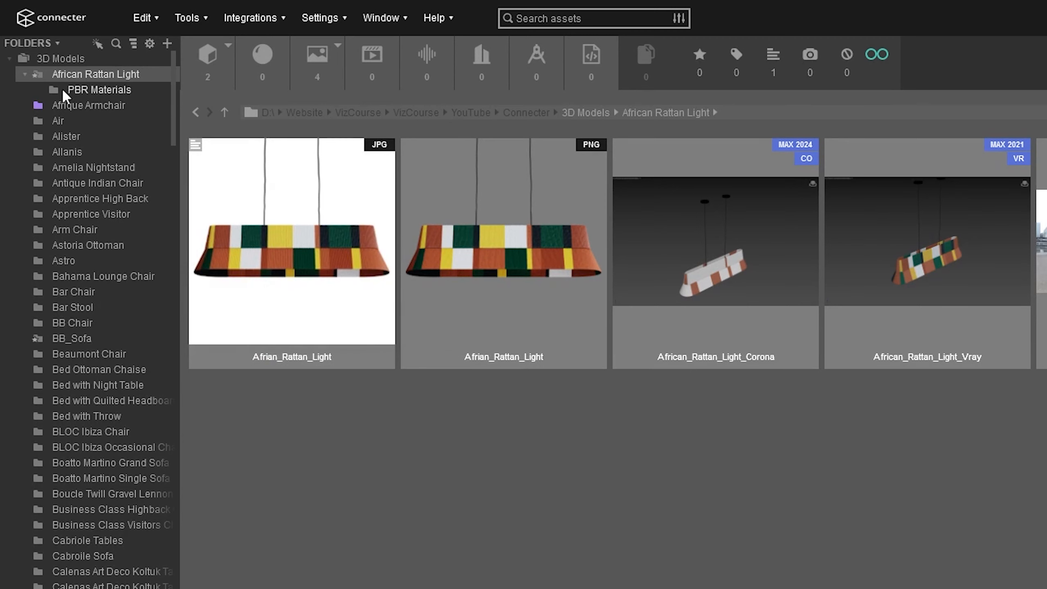
click(22, 74)
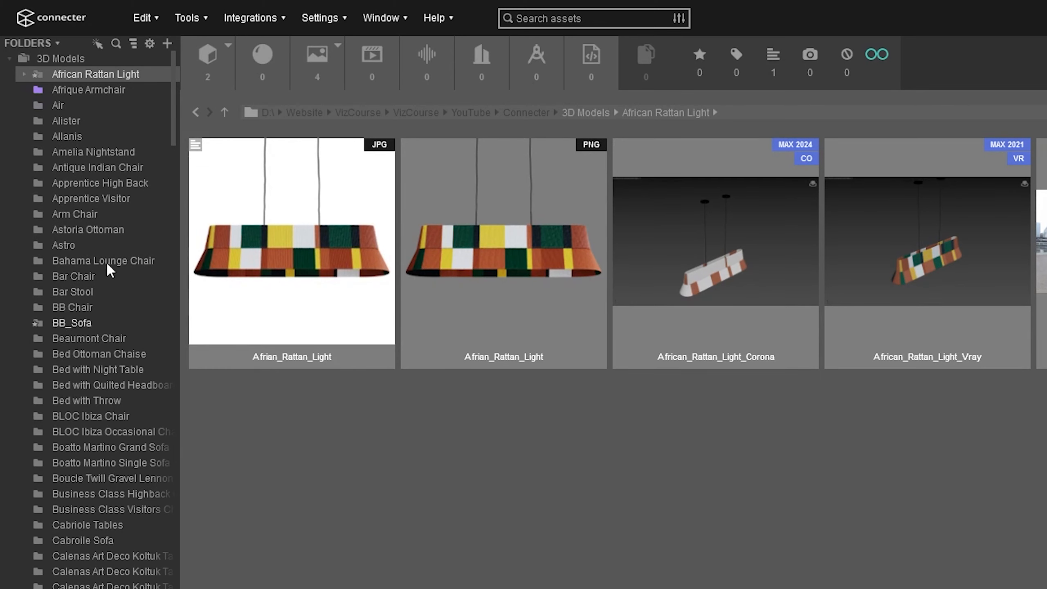
Step: Browse individual model folders one at a time, from Afrique Armchair down to Business Class Visitors Chair, and return to African Rattan Light
click(90, 91)
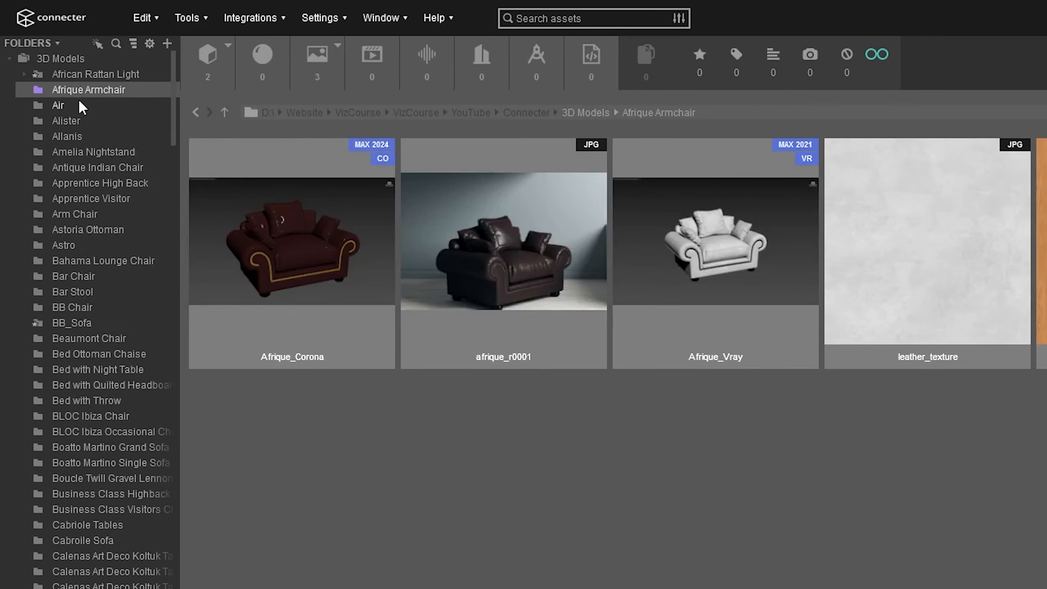
click(67, 106)
click(67, 120)
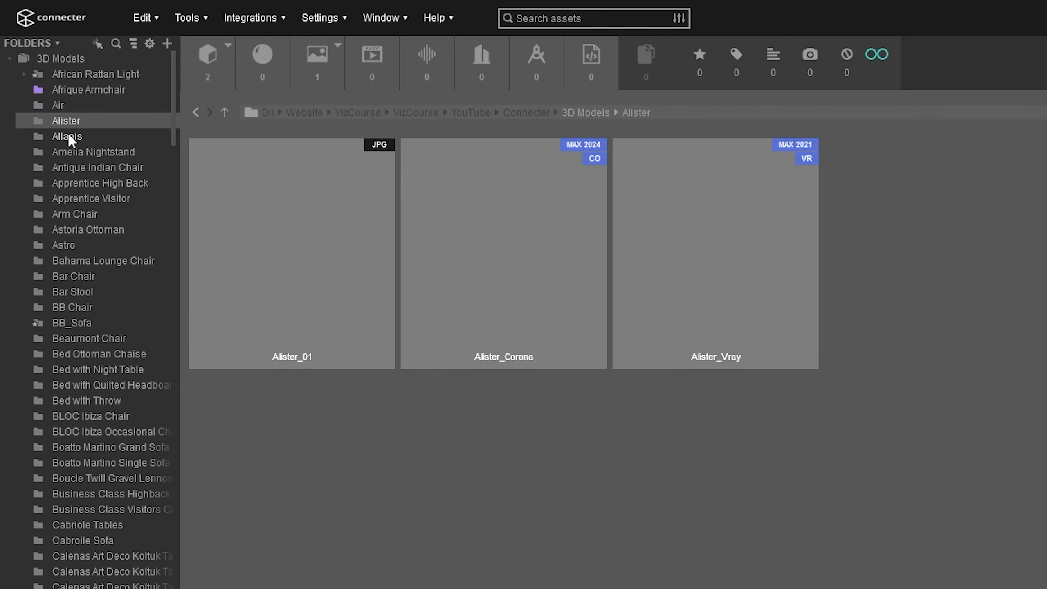
click(67, 152)
click(74, 183)
click(80, 228)
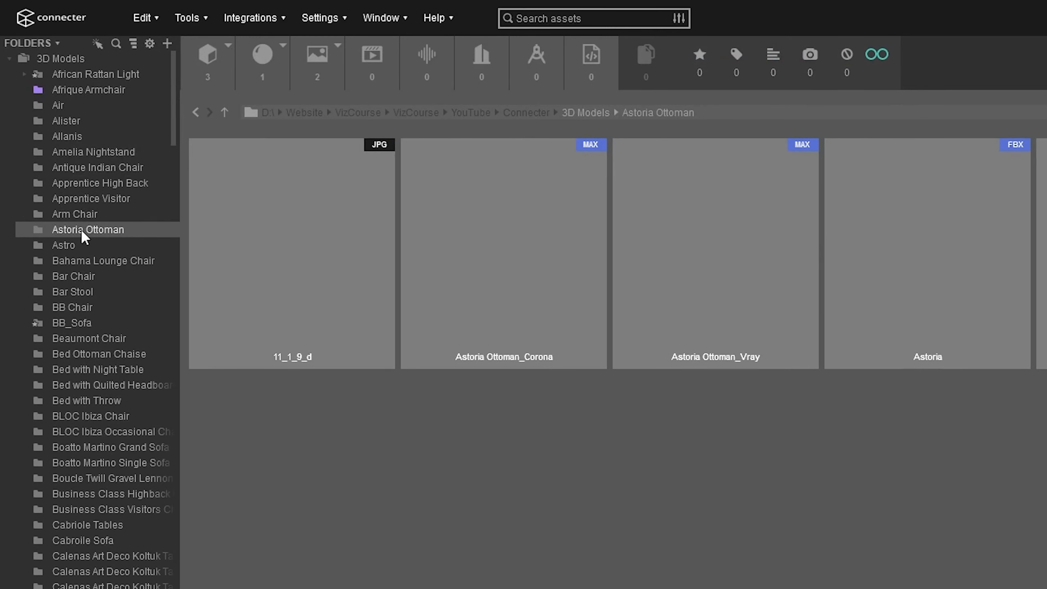
click(80, 290)
click(83, 323)
click(89, 370)
click(92, 509)
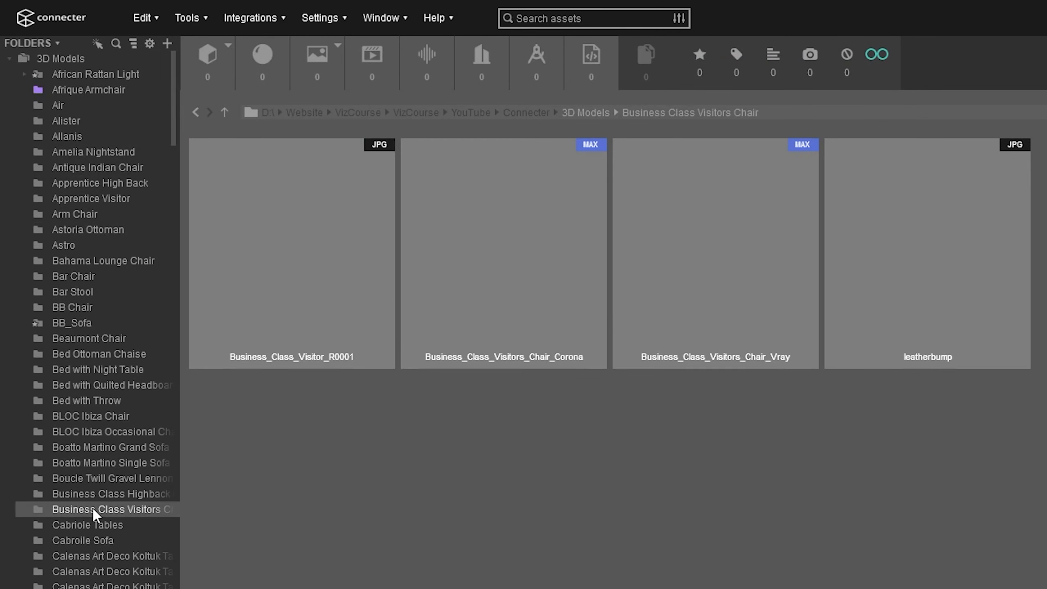
click(83, 400)
click(71, 324)
click(72, 73)
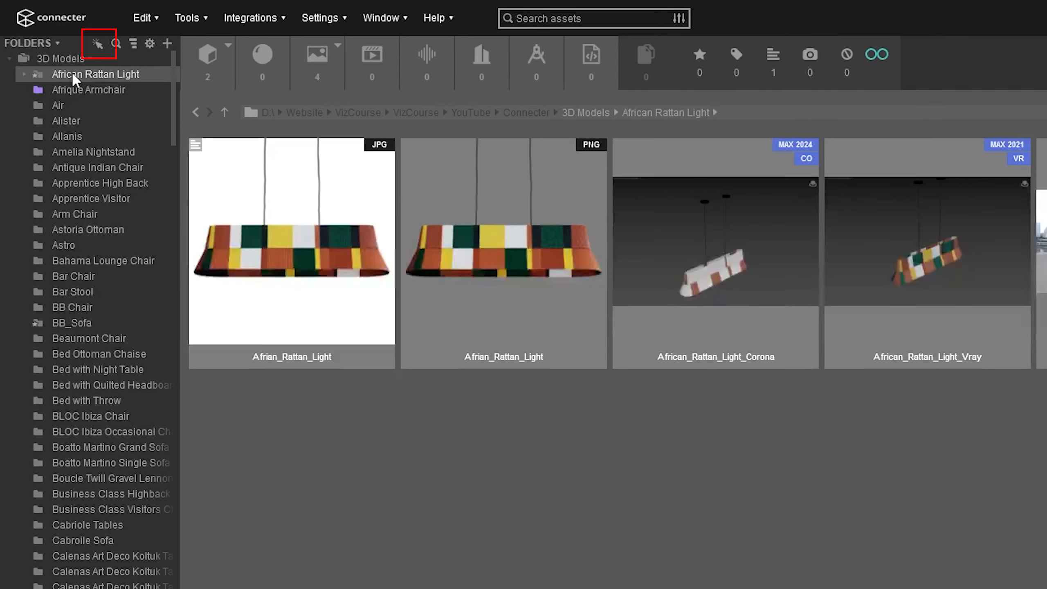
Step: Enable multiple folder selection and select scattered folders including Alister, Arm Chair, Bar Chair, Bed with Night Table, Bed with Throw, BB_Sofa and Campaign Server
click(99, 42)
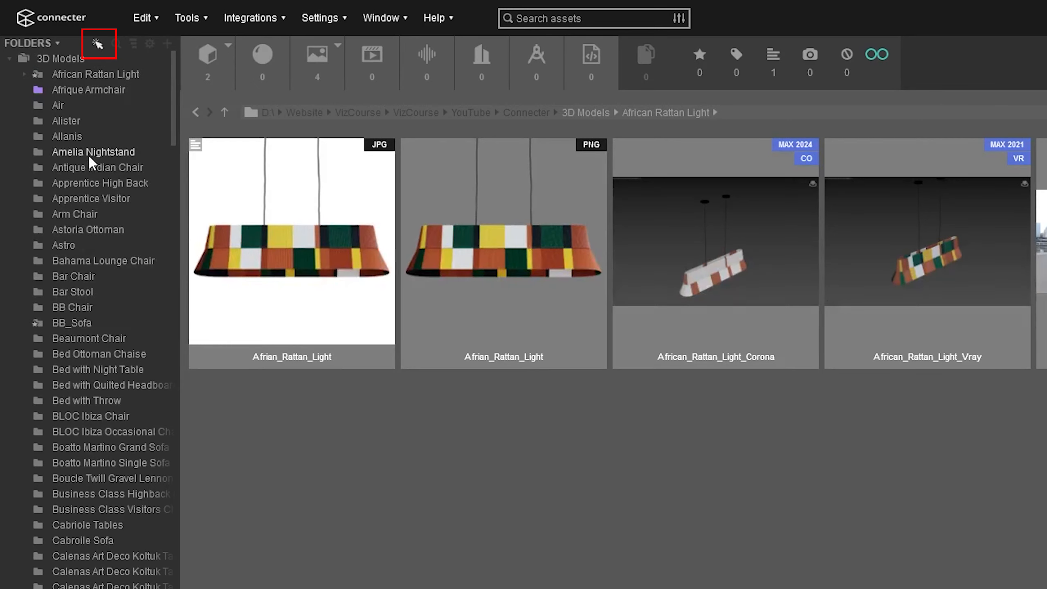
click(78, 120)
click(85, 211)
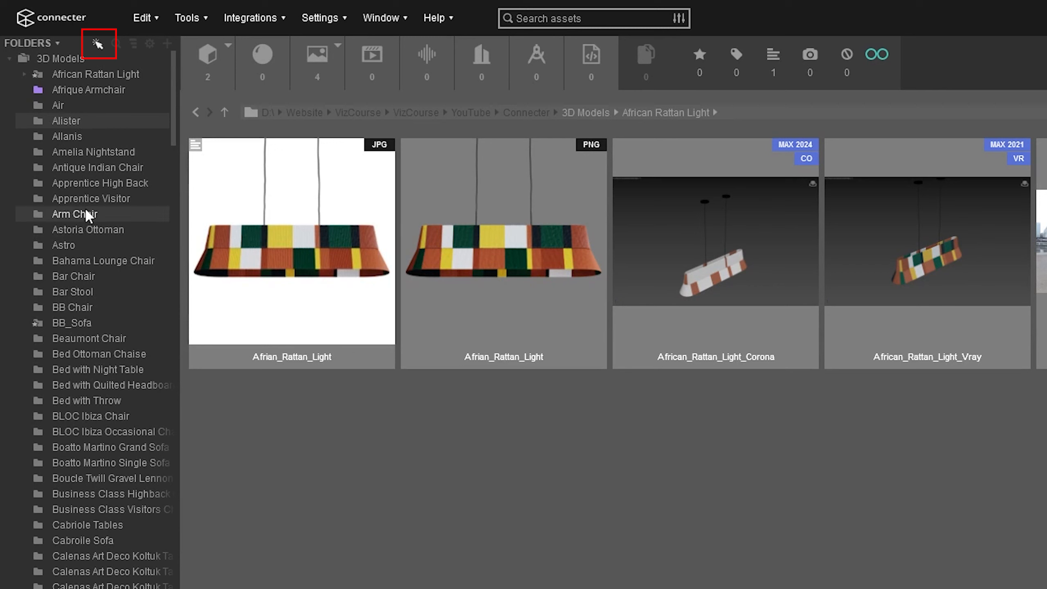
click(82, 277)
click(95, 369)
click(100, 447)
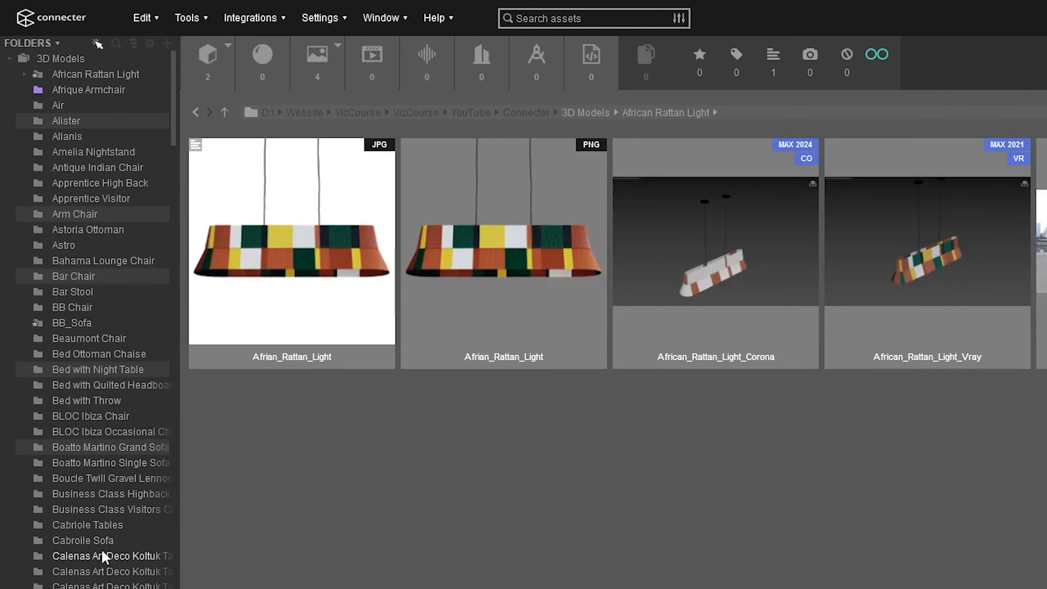
click(104, 557)
click(98, 399)
click(92, 321)
scroll(92, 321, down, 6)
click(75, 414)
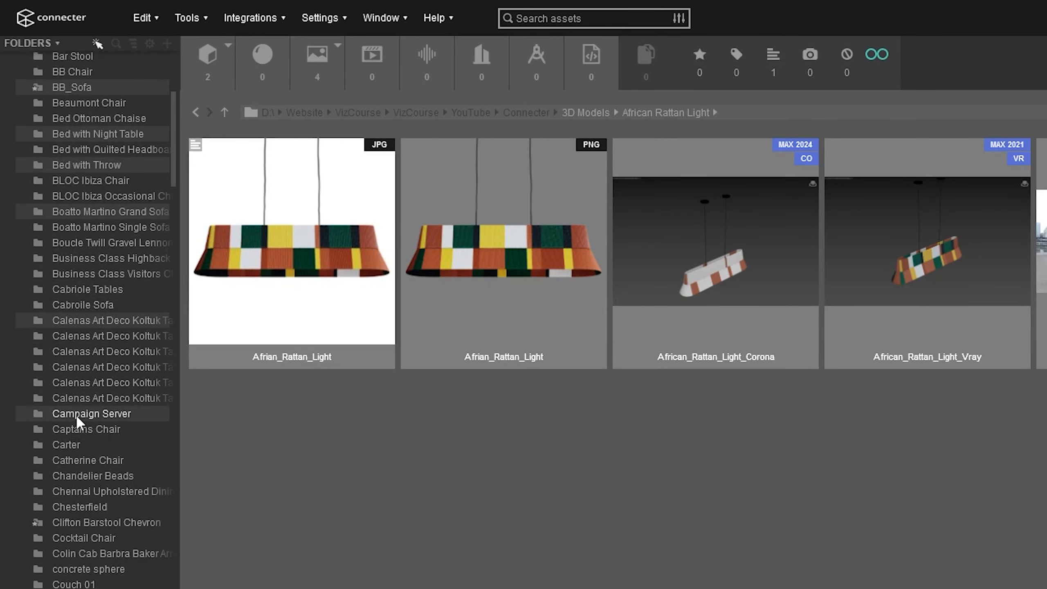
click(111, 383)
scroll(116, 391, up, 5)
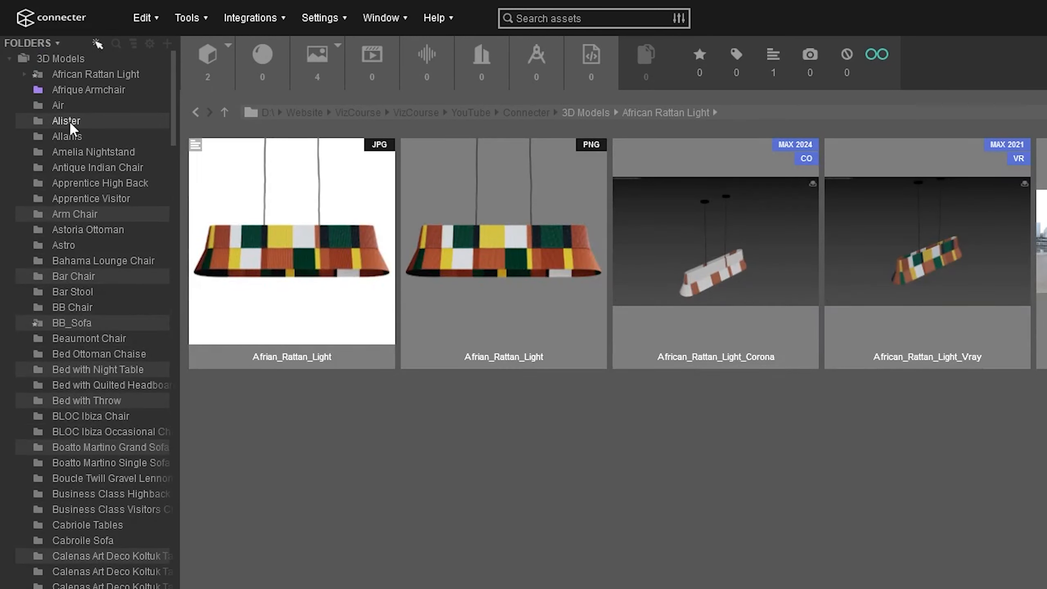
Step: Change the selected folders' color to pink, turn off multiple folder selection and view the Alister and Apprentice Visitor folders
right_click(68, 120)
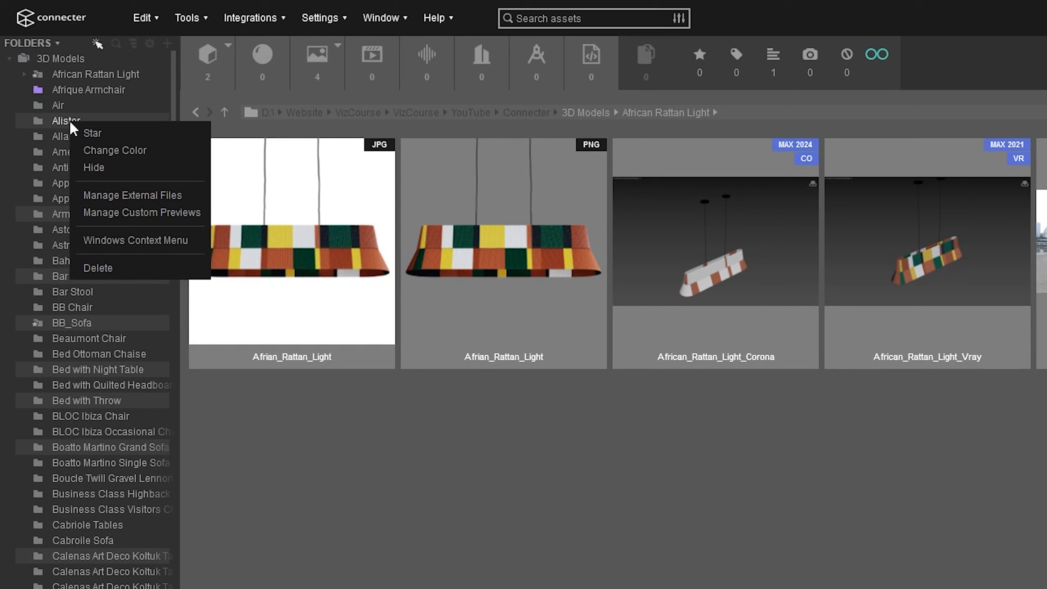
click(97, 152)
click(292, 254)
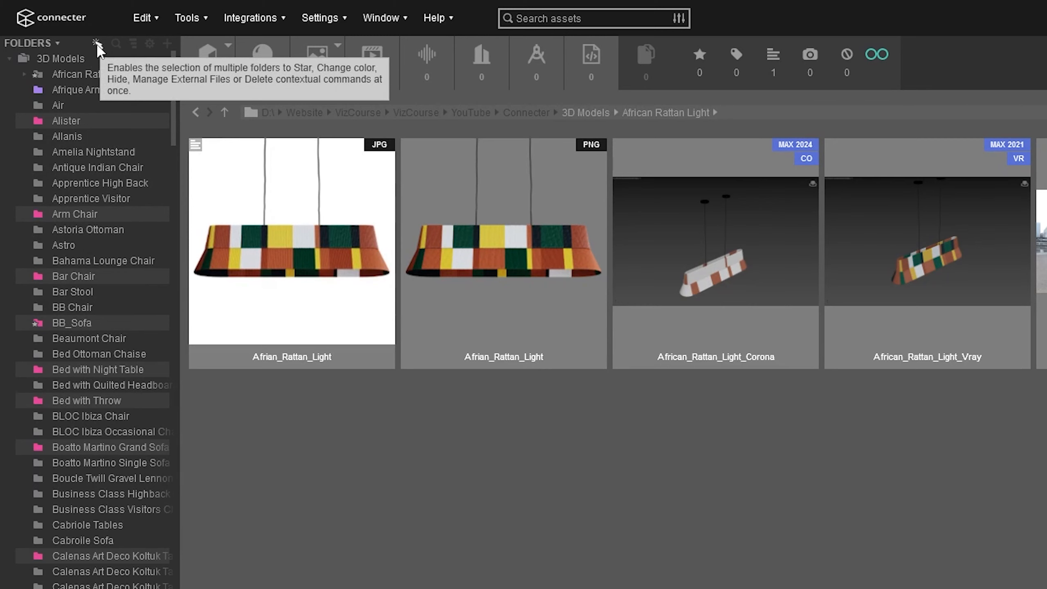
click(97, 45)
click(87, 120)
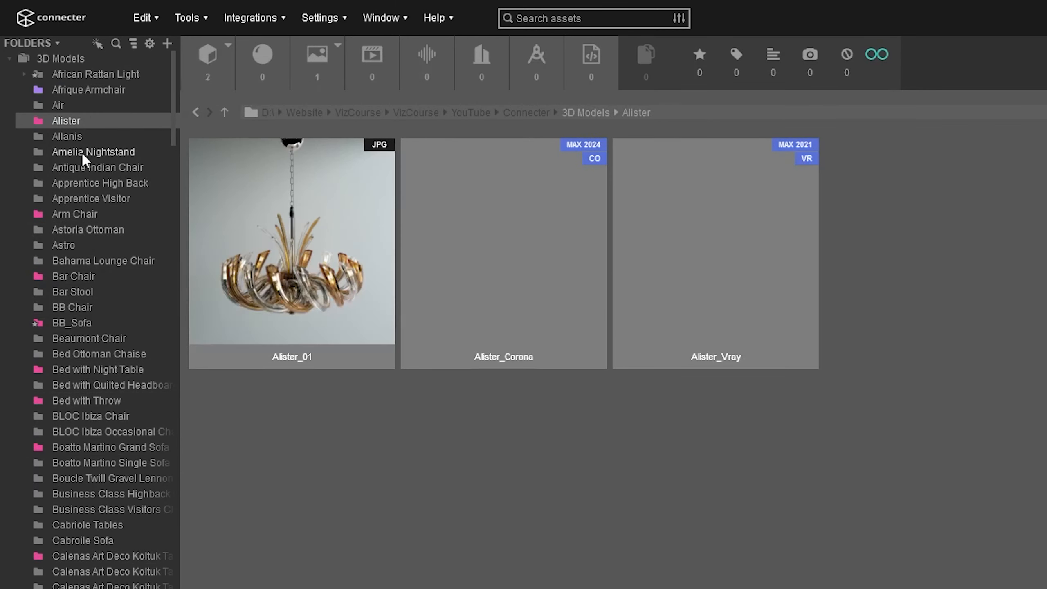
click(83, 199)
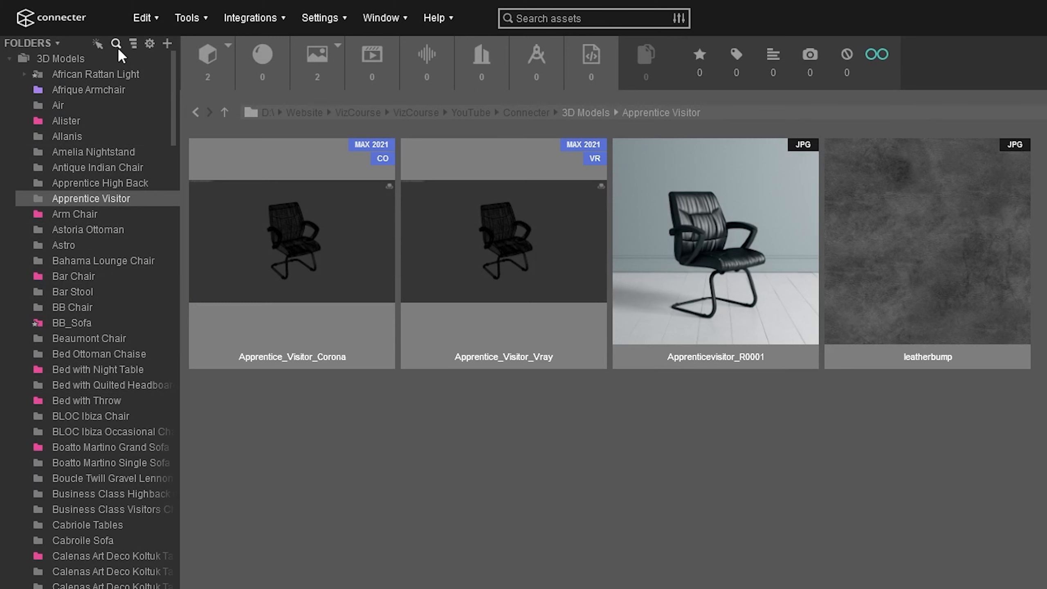
Step: Search the folder list for "armchair", then clear and close the folder search
click(115, 42)
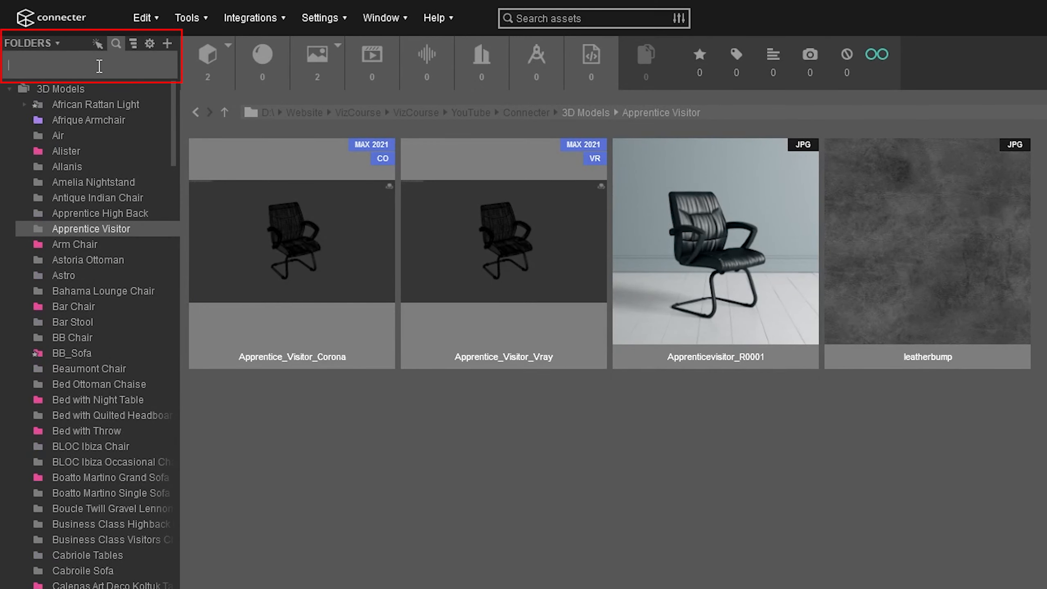
text(armchair)
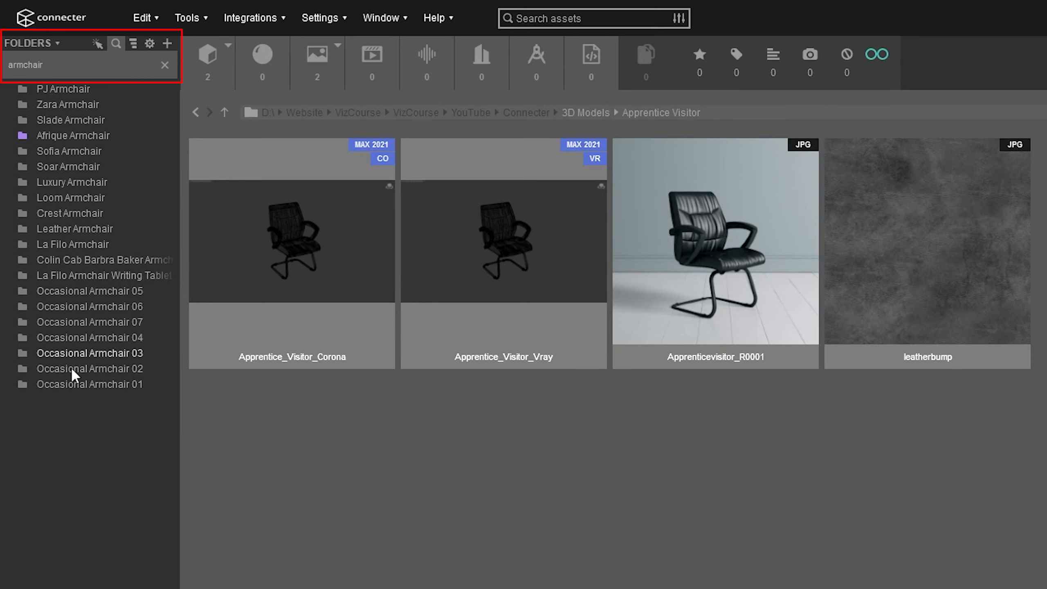
click(165, 64)
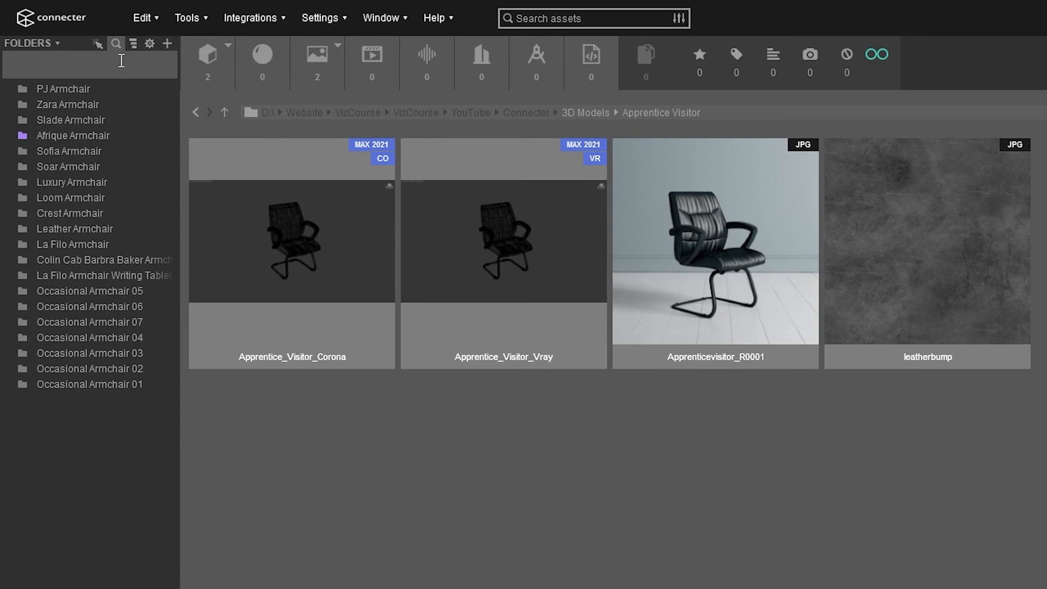
click(116, 44)
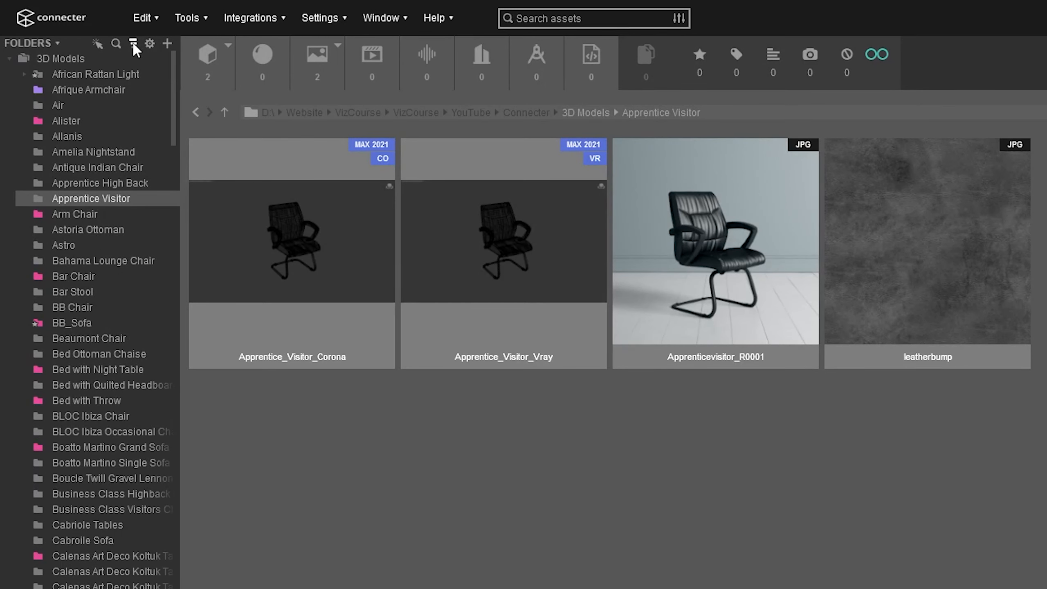
Step: Check the folder sorting options and limit the folder list to starred folders
click(133, 43)
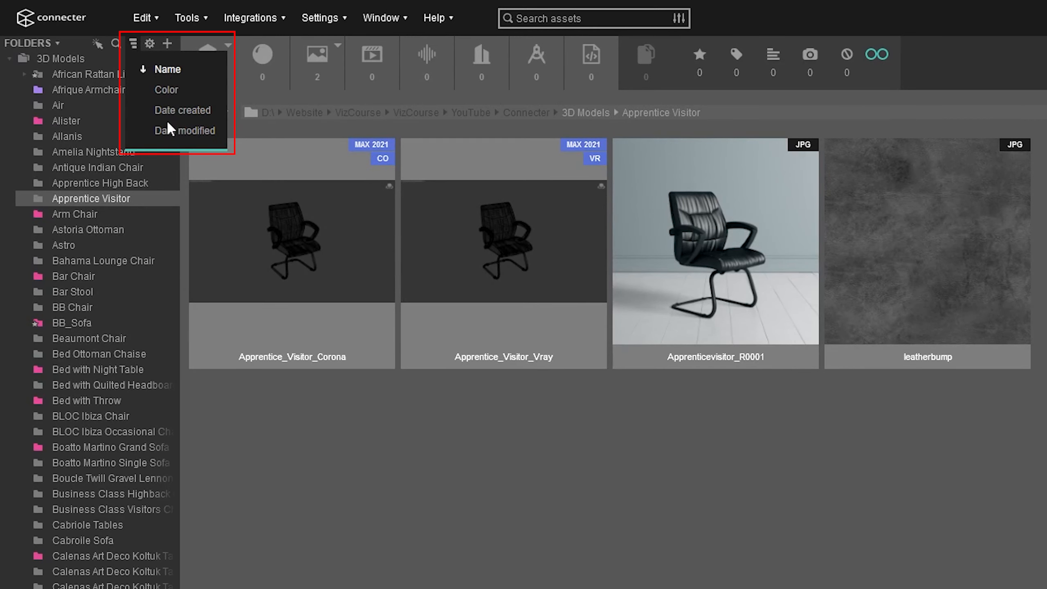
click(149, 43)
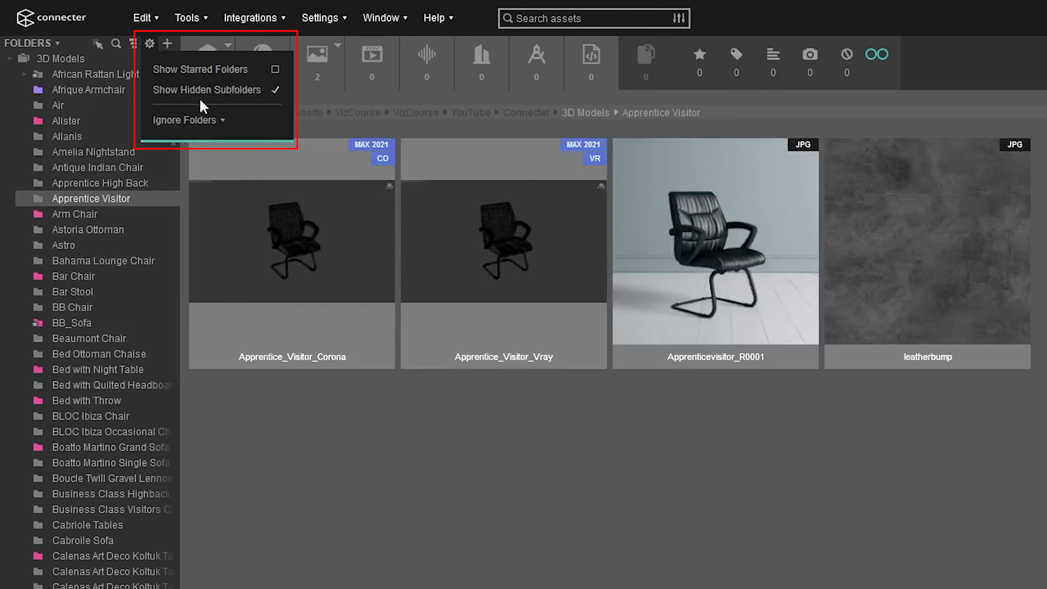
click(275, 69)
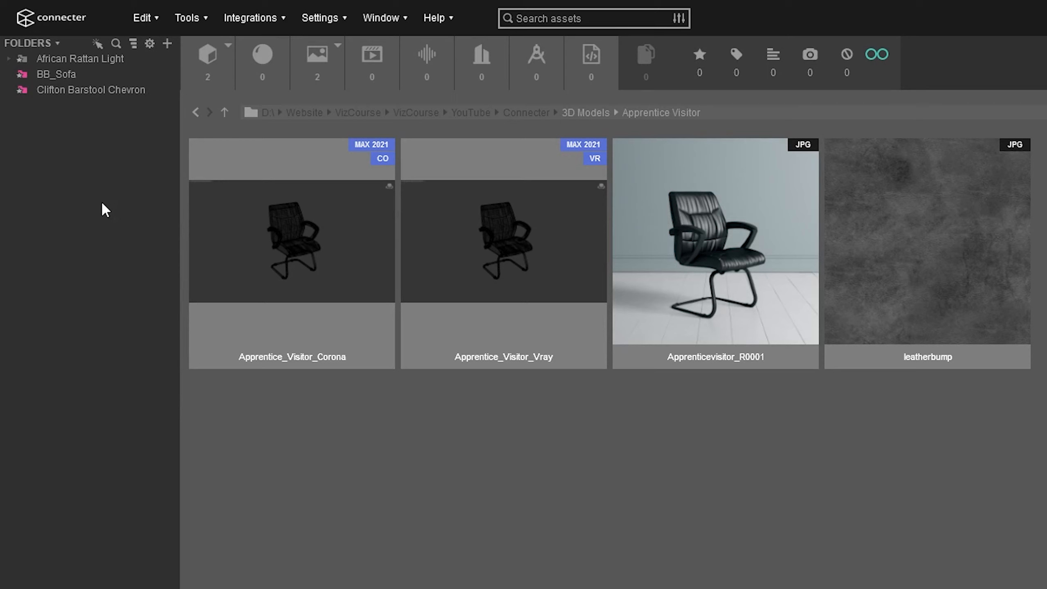
Step: Add BB_Sofa to the list of ignored folders in the folder settings
click(149, 43)
click(211, 119)
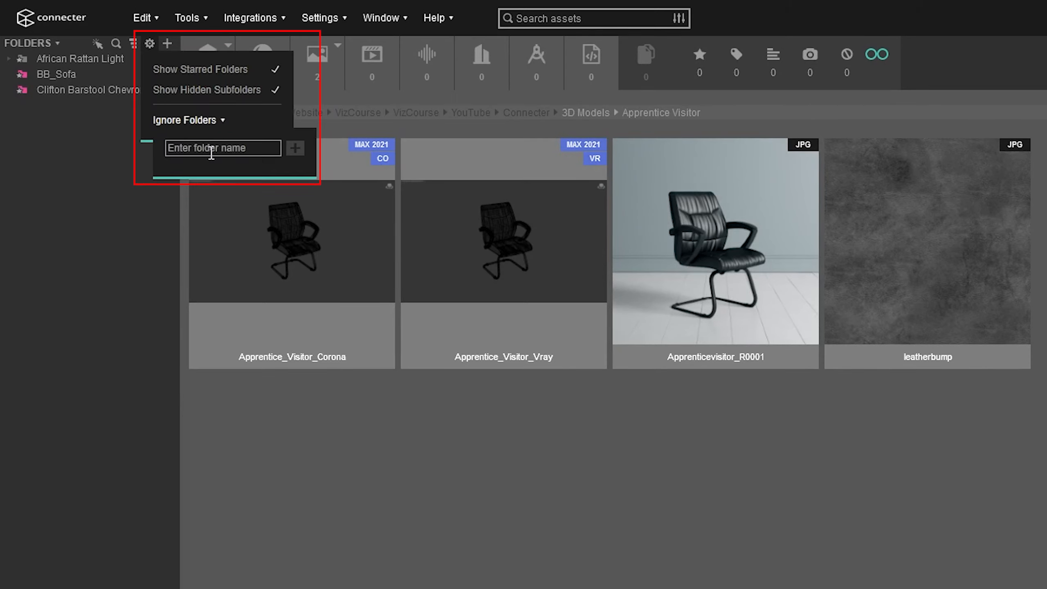
click(212, 146)
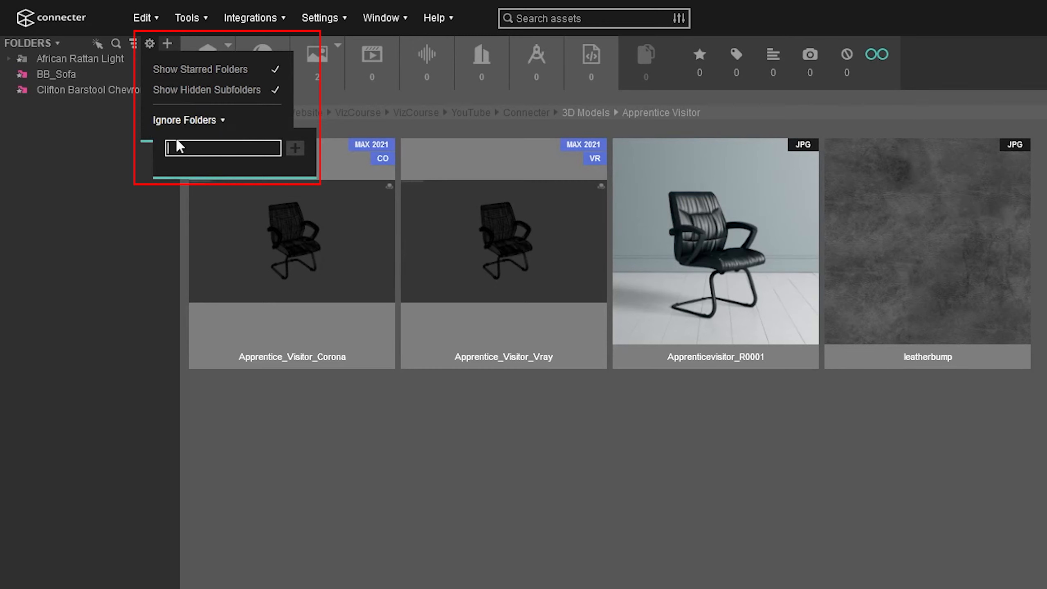
text(BB_Sofa)
click(295, 148)
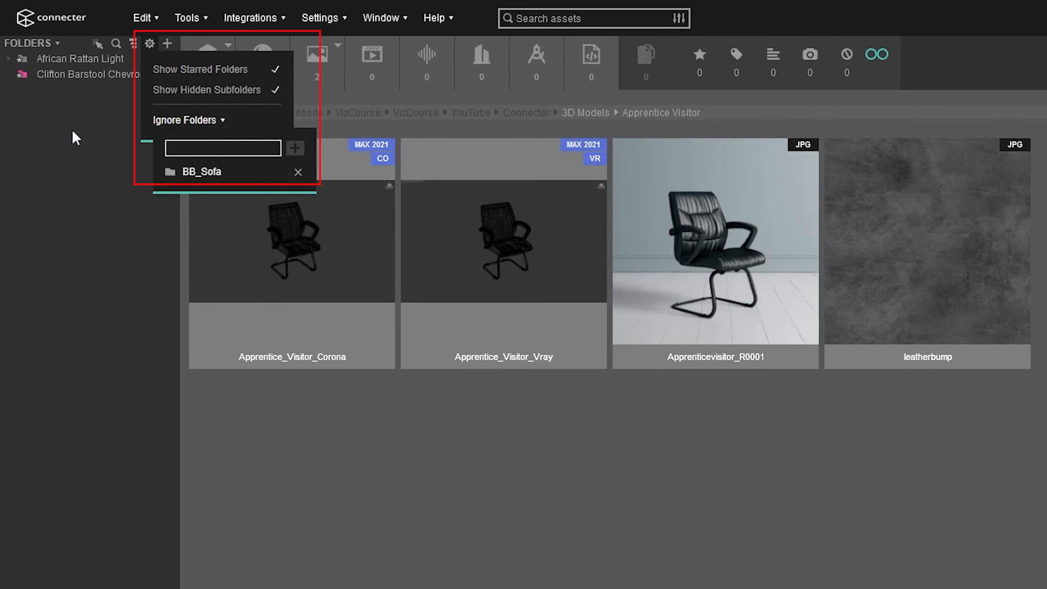
Step: Turn off Show Starred Folders and close the folder settings
click(271, 68)
click(274, 69)
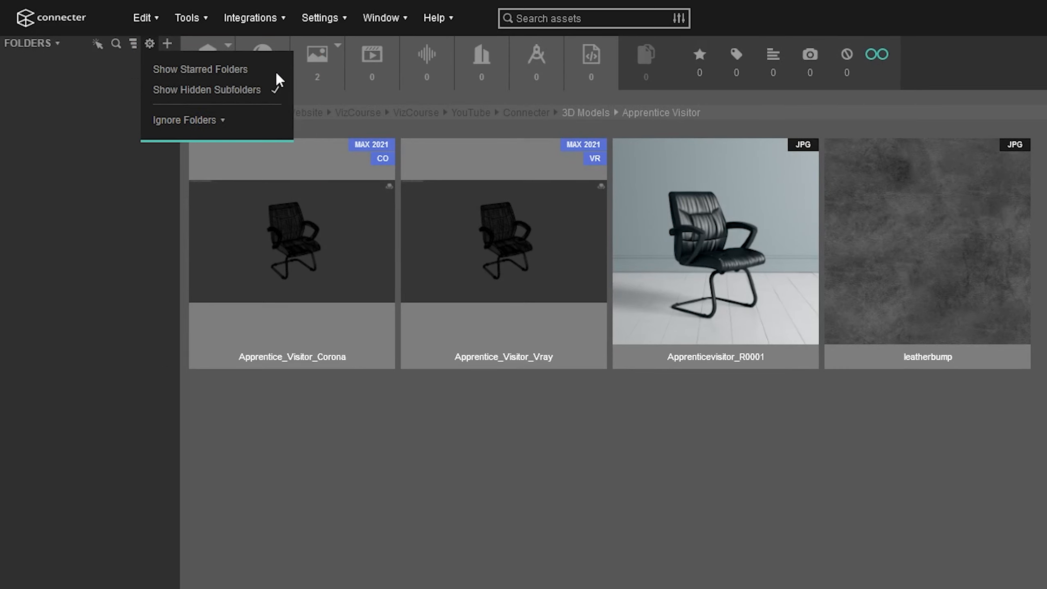
click(149, 42)
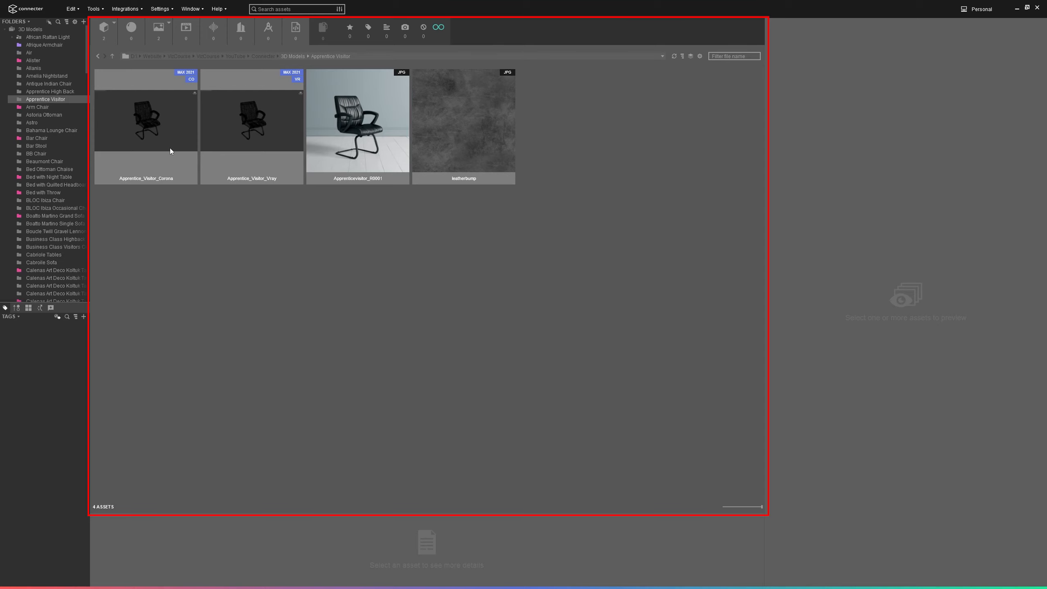
Step: Collapse and select the 3D Models root folder, then enable Show Assets in Subfolders for it
click(4, 30)
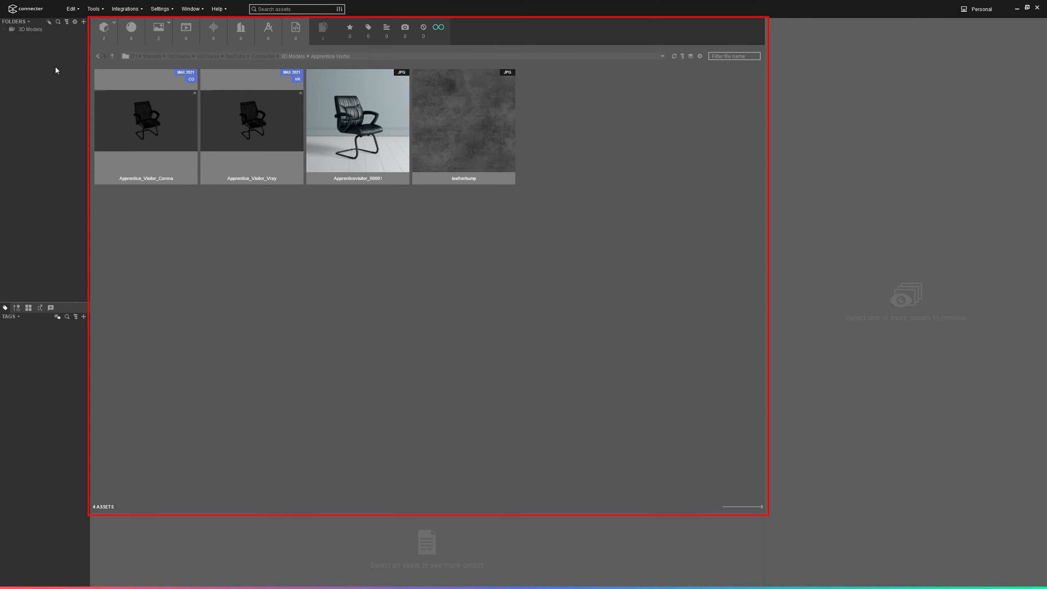
click(31, 30)
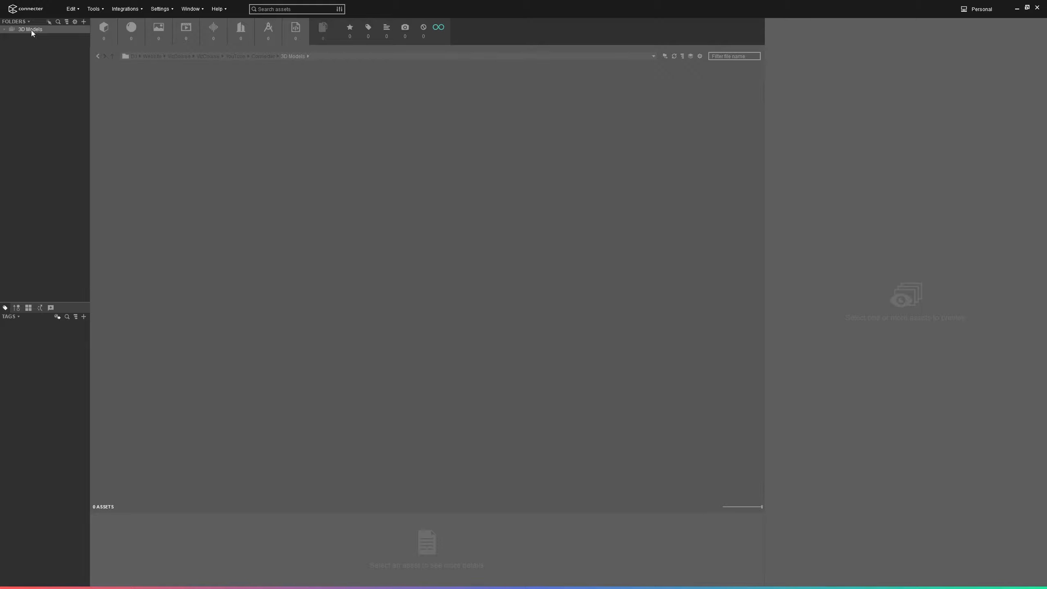
right_click(32, 33)
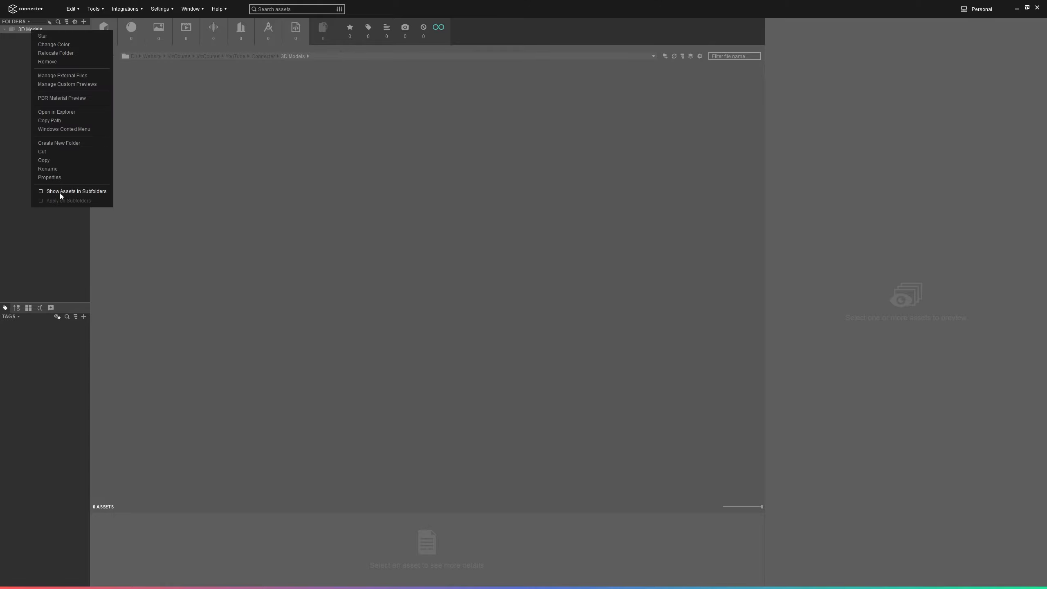
click(41, 191)
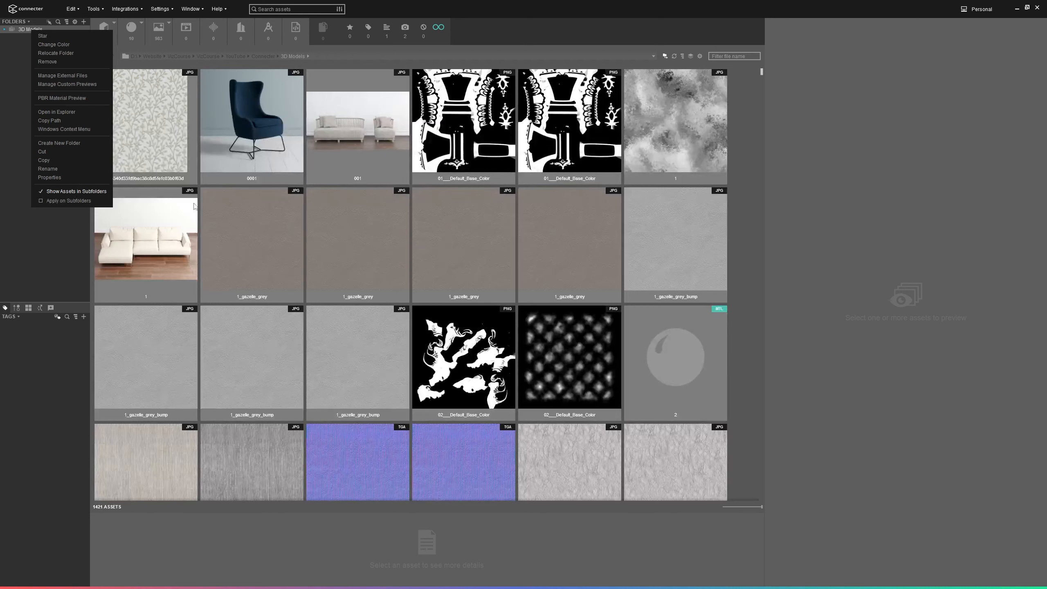
click(16, 140)
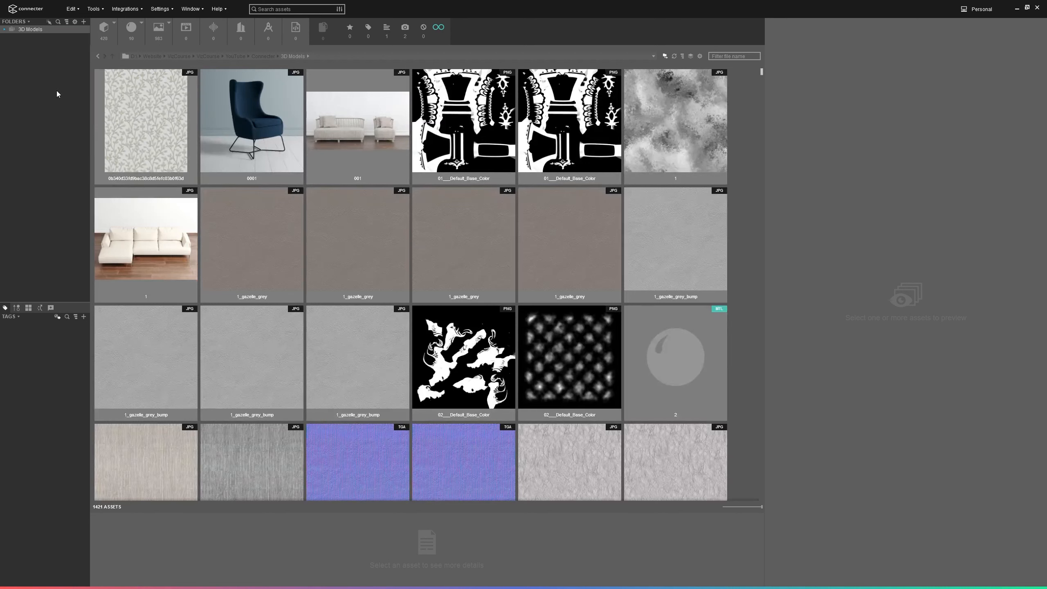
Step: Expand 3D Models to look over its subfolders alongside the combined asset list, then collapse it
click(4, 29)
drag(87, 61, 73, 31)
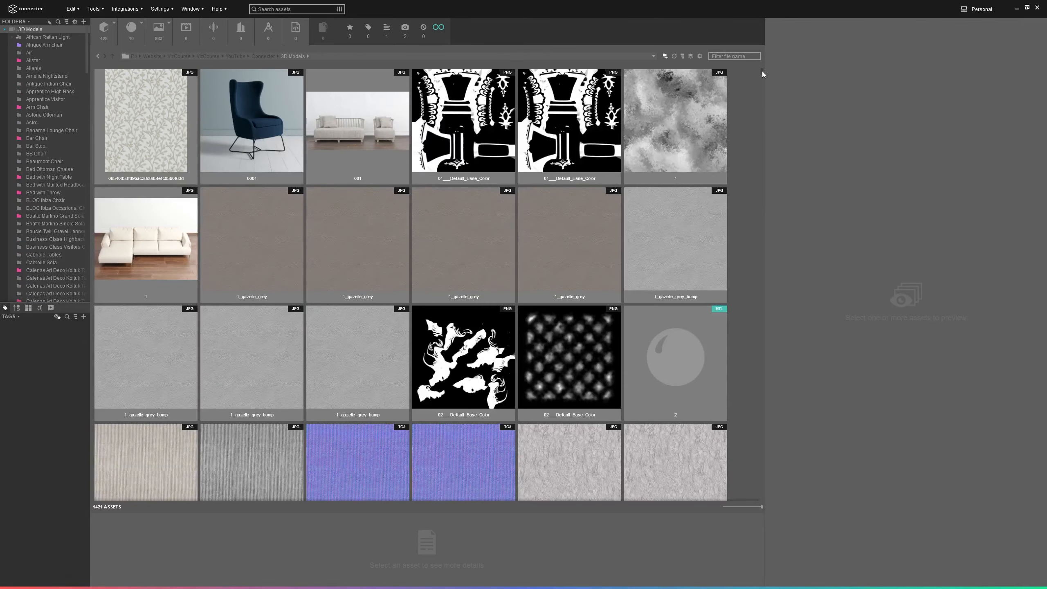
mouse_move(762, 70)
mouse_down()
mouse_move(760, 139)
mouse_move(762, 68)
mouse_up()
mouse_move(763, 507)
mouse_down()
mouse_move(729, 507)
mouse_move(762, 506)
mouse_up()
double_click(23, 31)
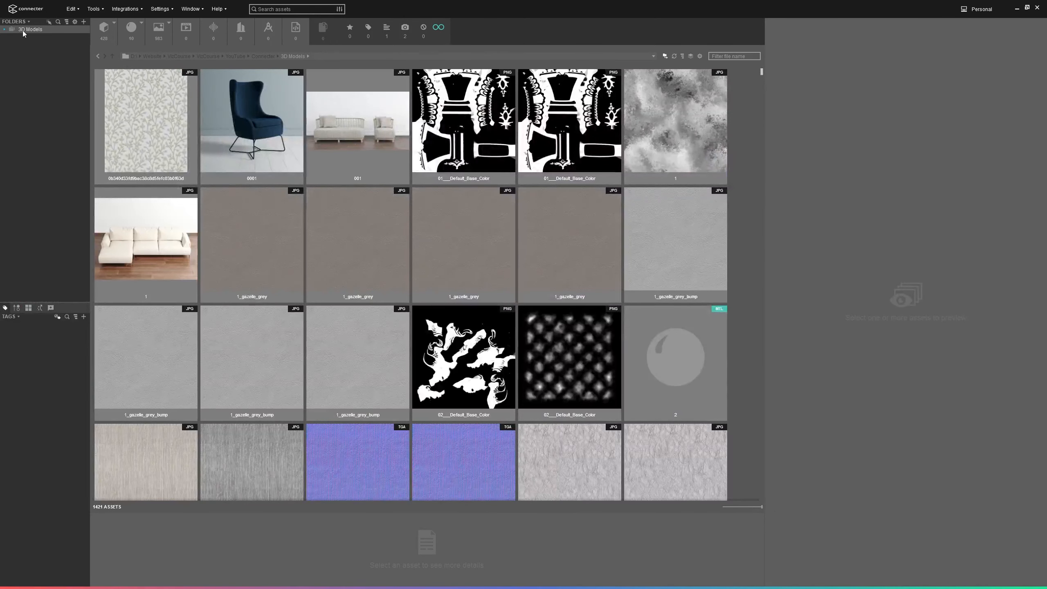
Step: Disable Show Assets in Subfolders for 3D Models, then turn subfolder assets back on from the asset view
right_click(23, 32)
click(61, 191)
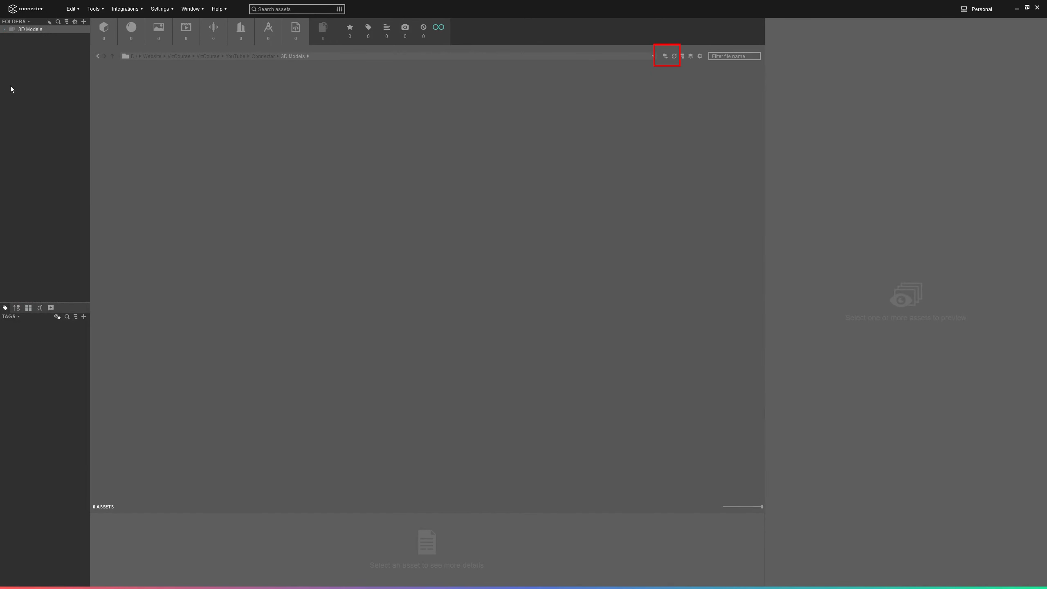
click(664, 56)
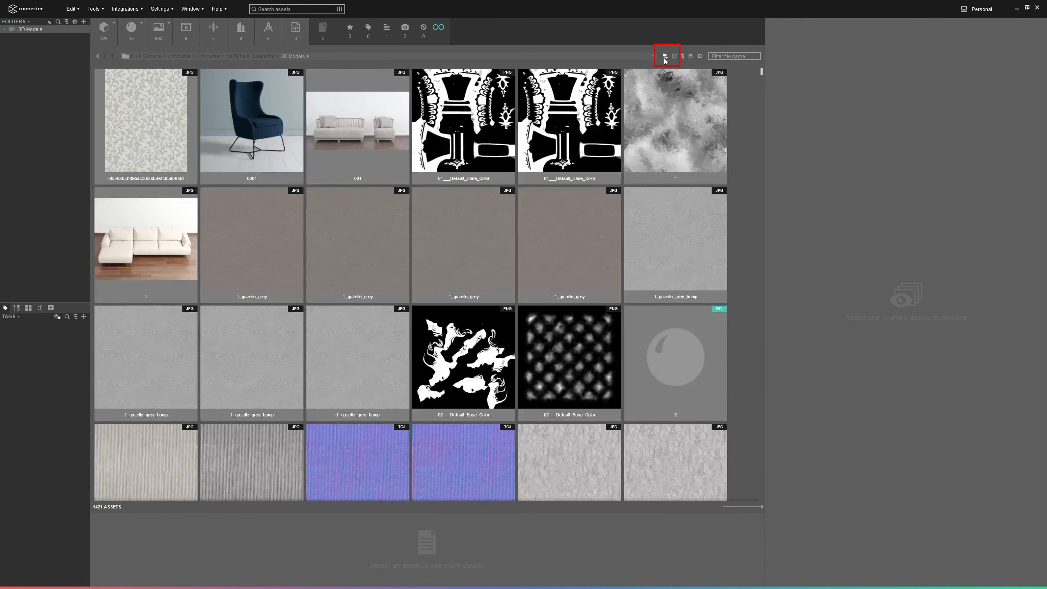
Step: Turn off the display of subfolder assets for 3D Models, then expand it and open its zz_Stacking subfolder
click(665, 56)
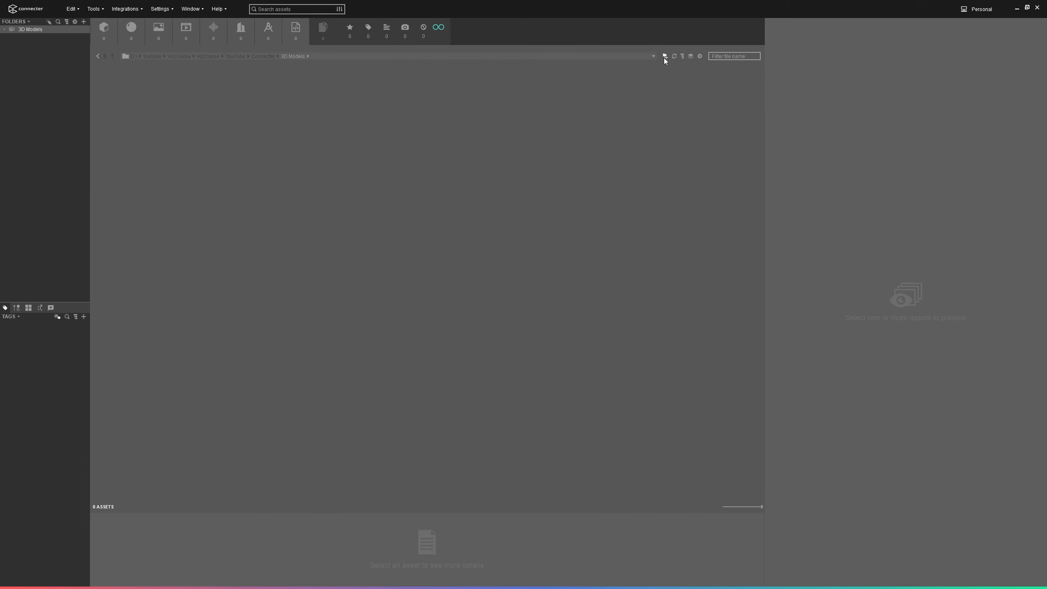
click(4, 30)
drag(87, 54, 87, 285)
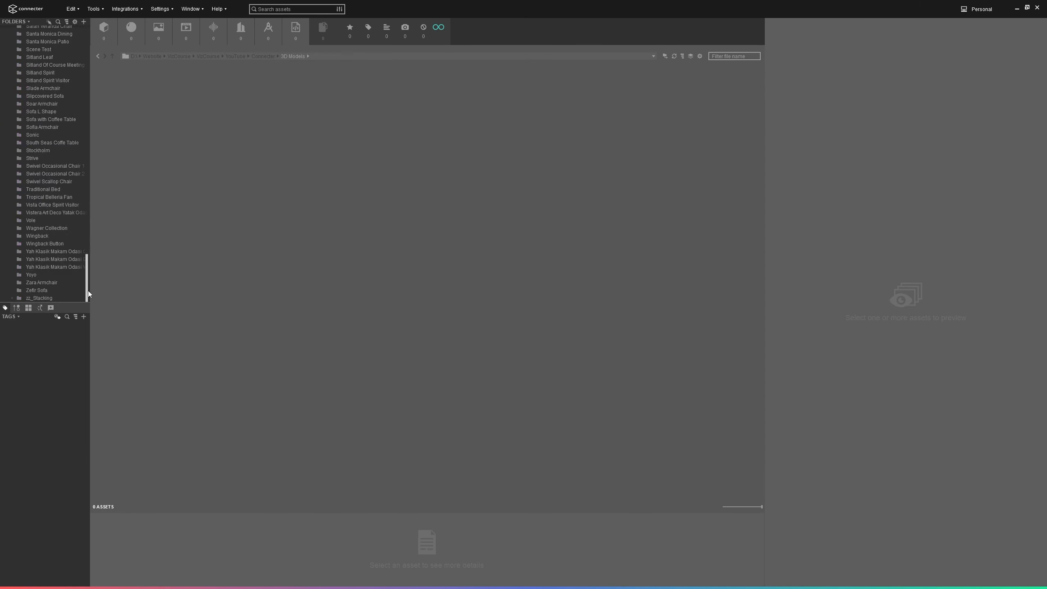
click(39, 298)
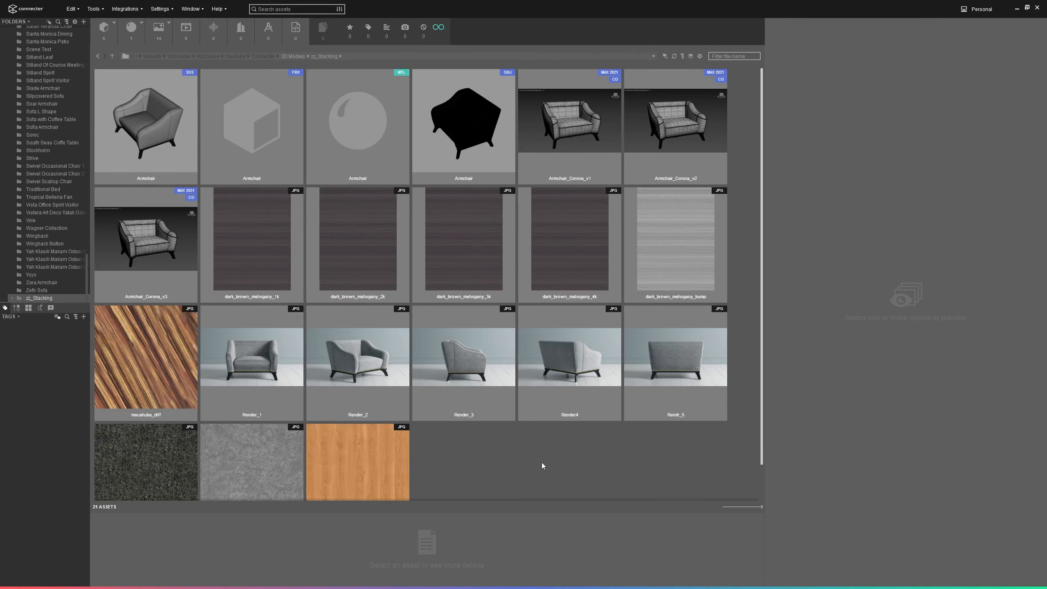
Step: Refresh the folder, look over the sorting and stacking options, and enable Stack by name for the zz_Stacking assets
click(673, 56)
click(683, 56)
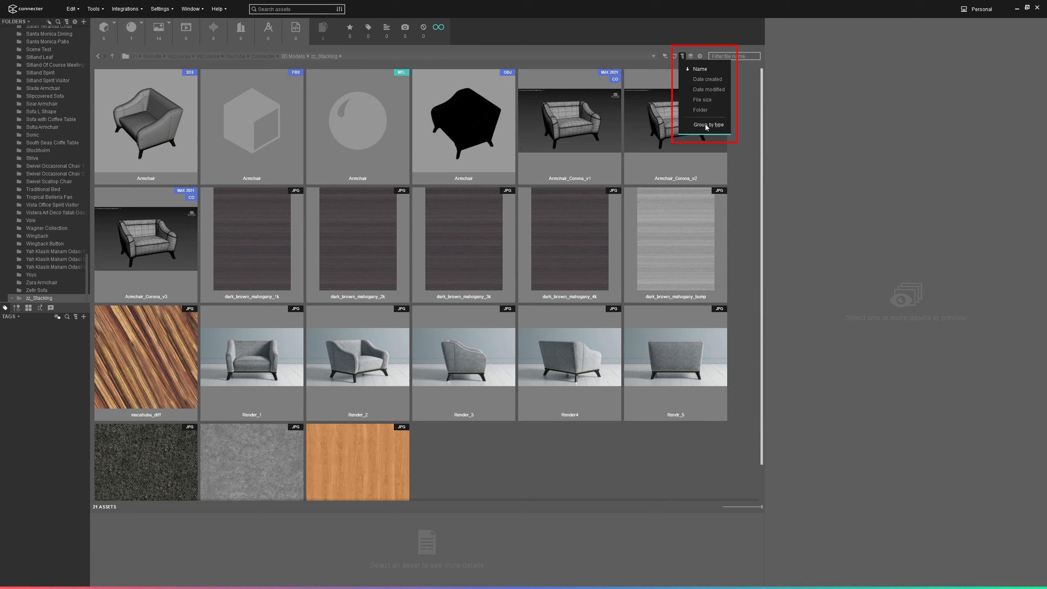
click(691, 57)
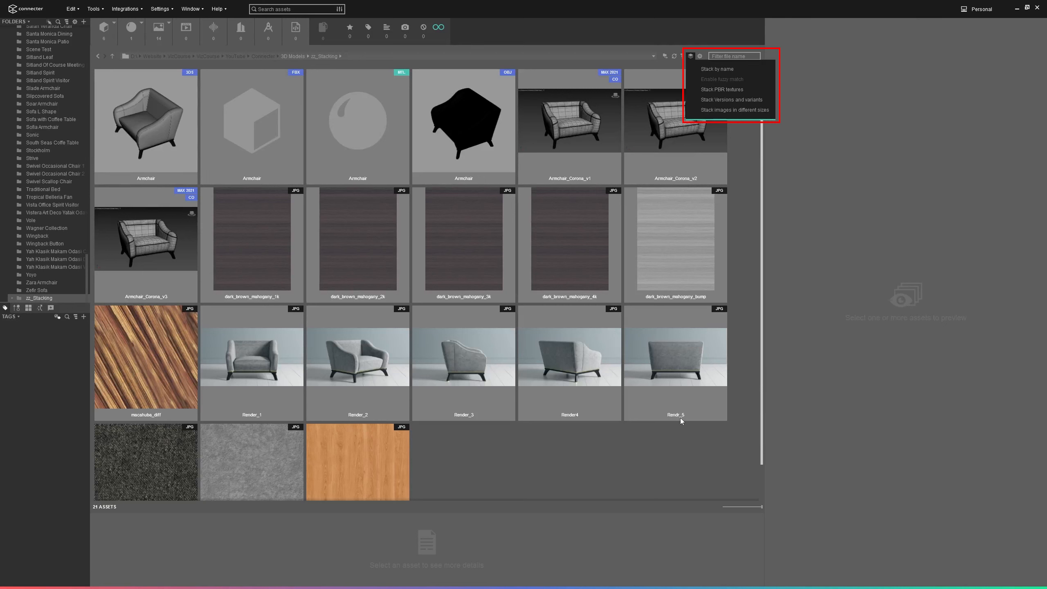
scroll(535, 443, down, 1)
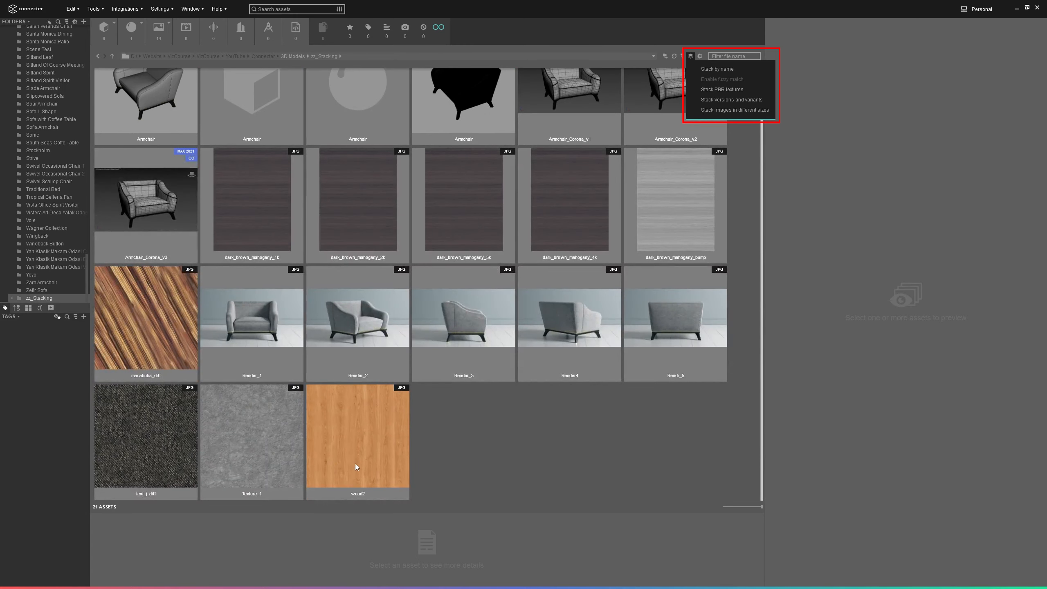
scroll(517, 465, up, 1)
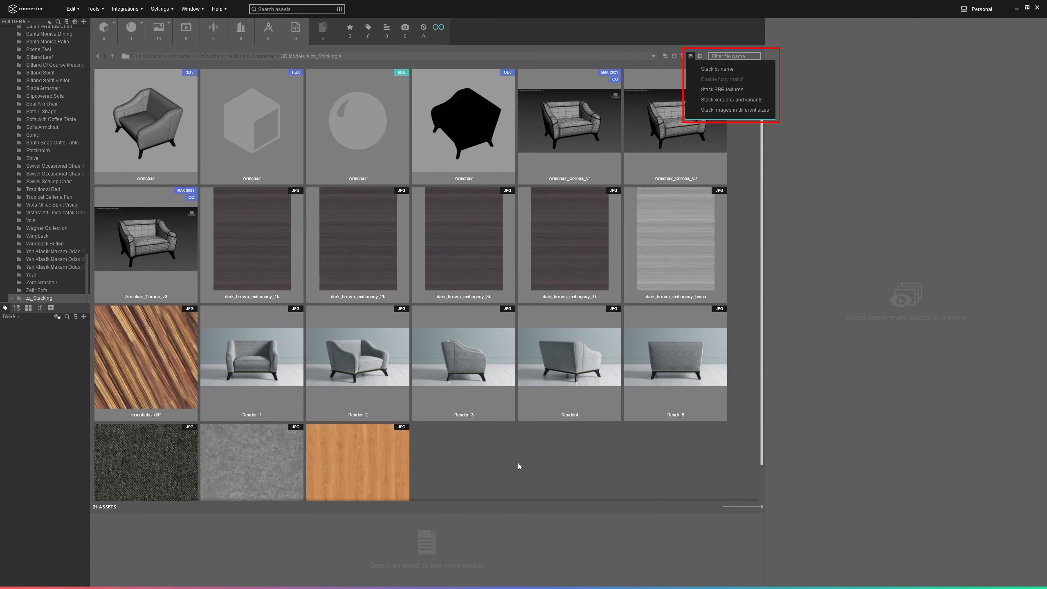
click(710, 69)
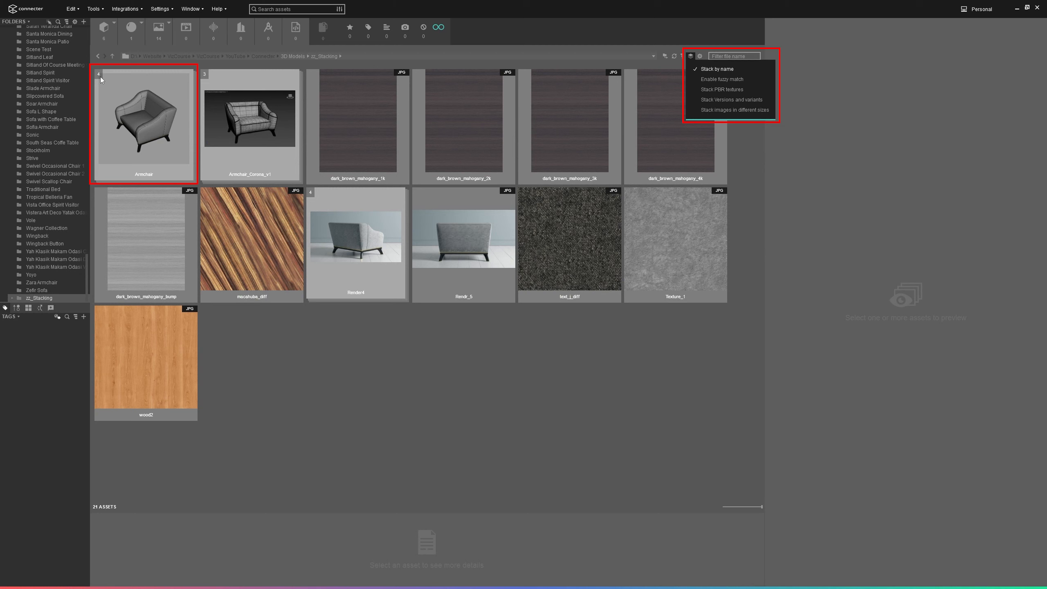
Step: Inspect the files grouped inside the Armchair, Armchair_Corona_v1 and Render4 stacks
click(167, 134)
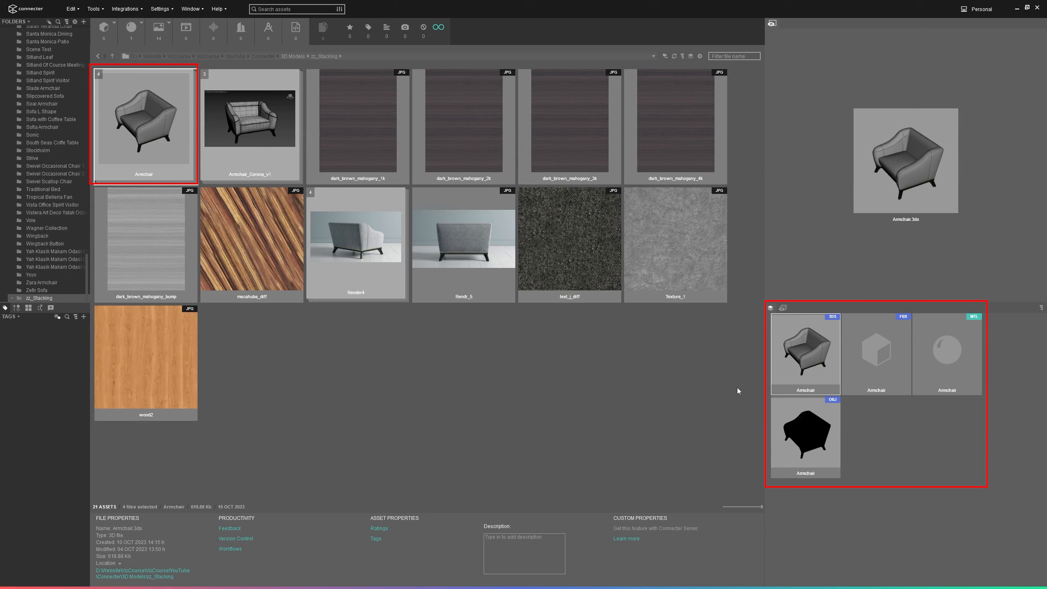
click(267, 134)
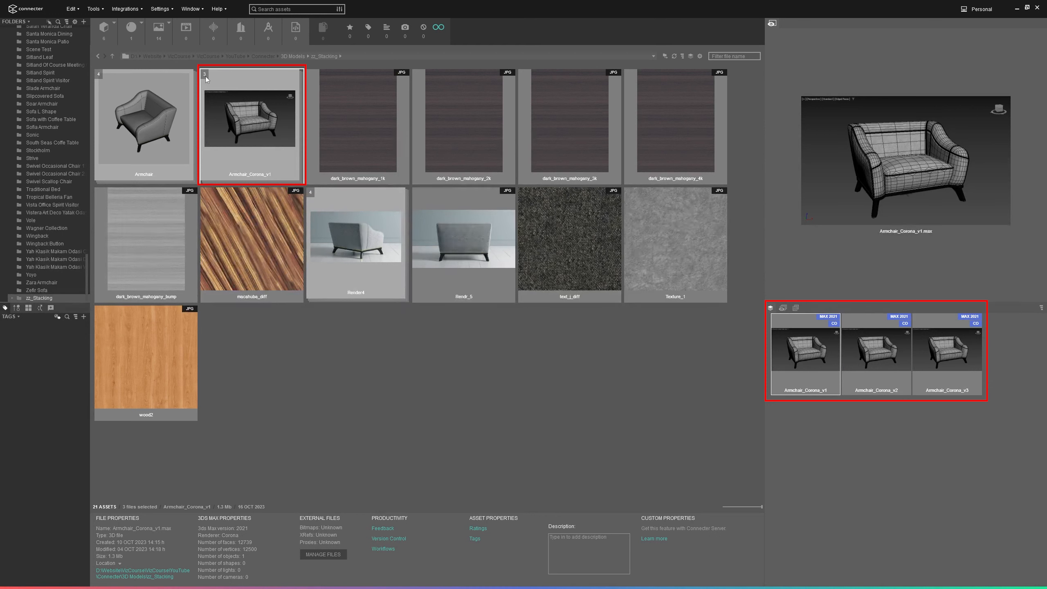
click(375, 257)
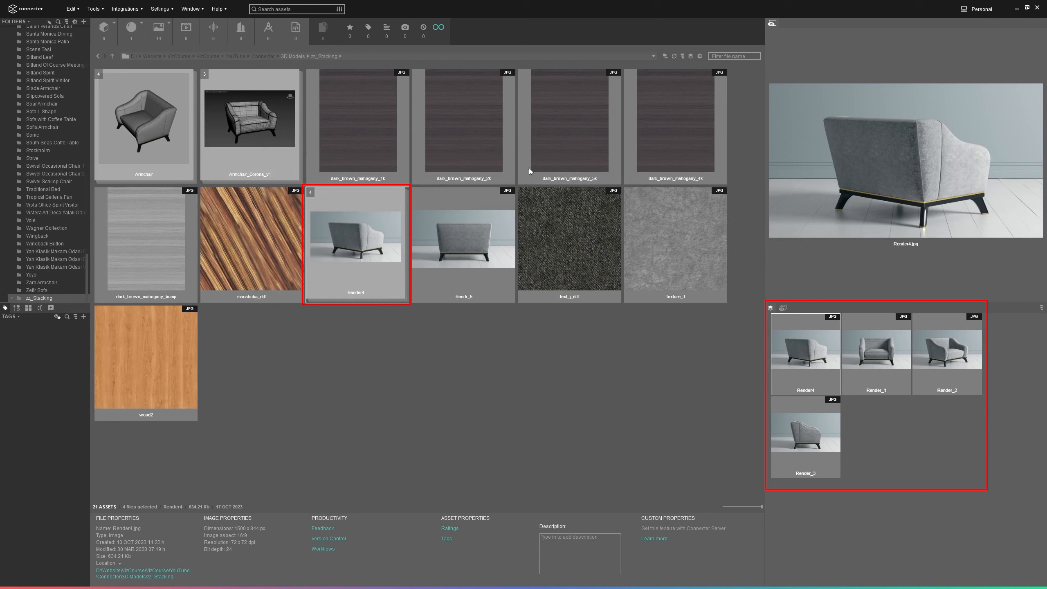
Step: Enable fuzzy match for name stacking and inspect the contents of the Rendr_5 and dark_brown_mahogany_1k stacks
click(690, 58)
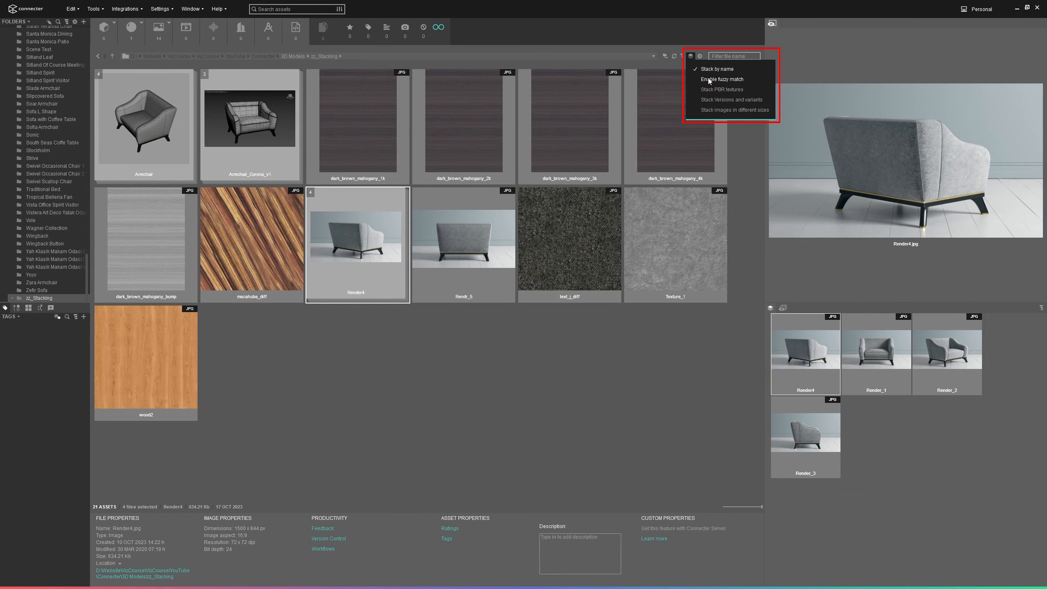
click(709, 79)
click(522, 267)
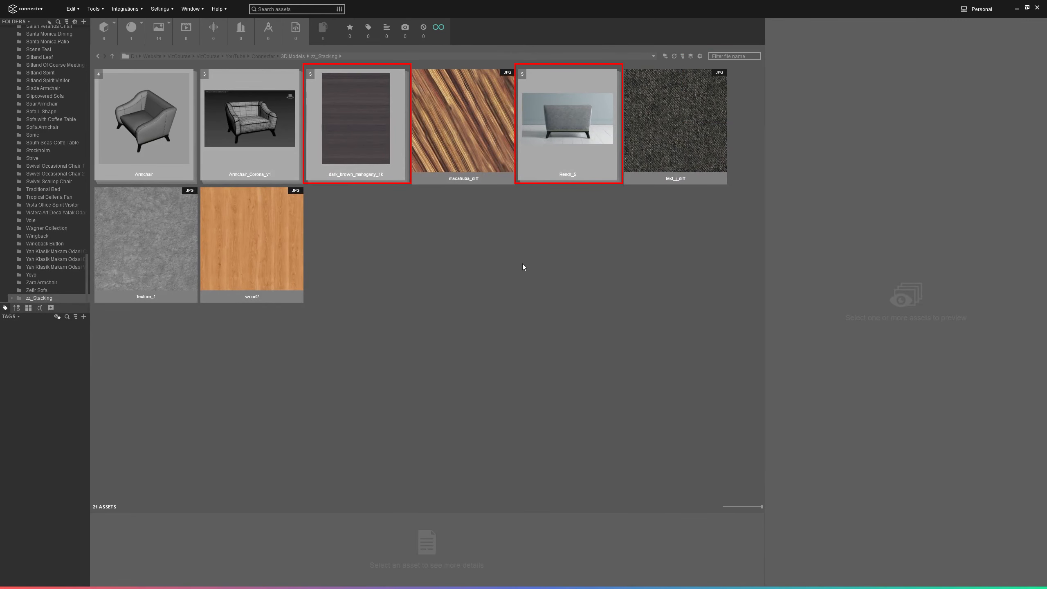
click(595, 127)
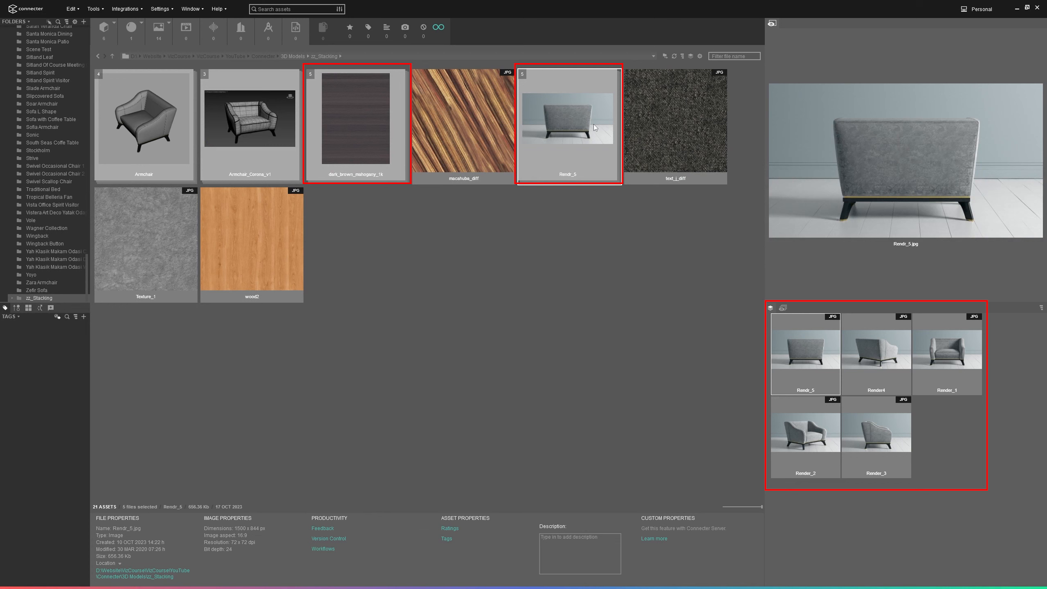
click(367, 139)
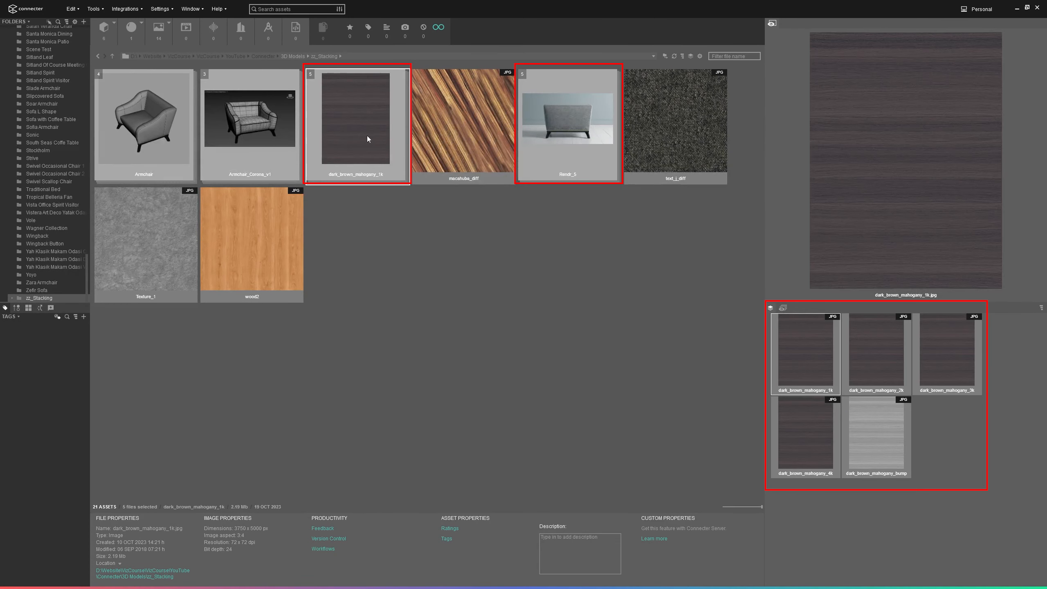
Step: Disable fuzzy match and check the separate dark_brown_mahogany textures and the Rendr_5 image
click(691, 55)
click(700, 79)
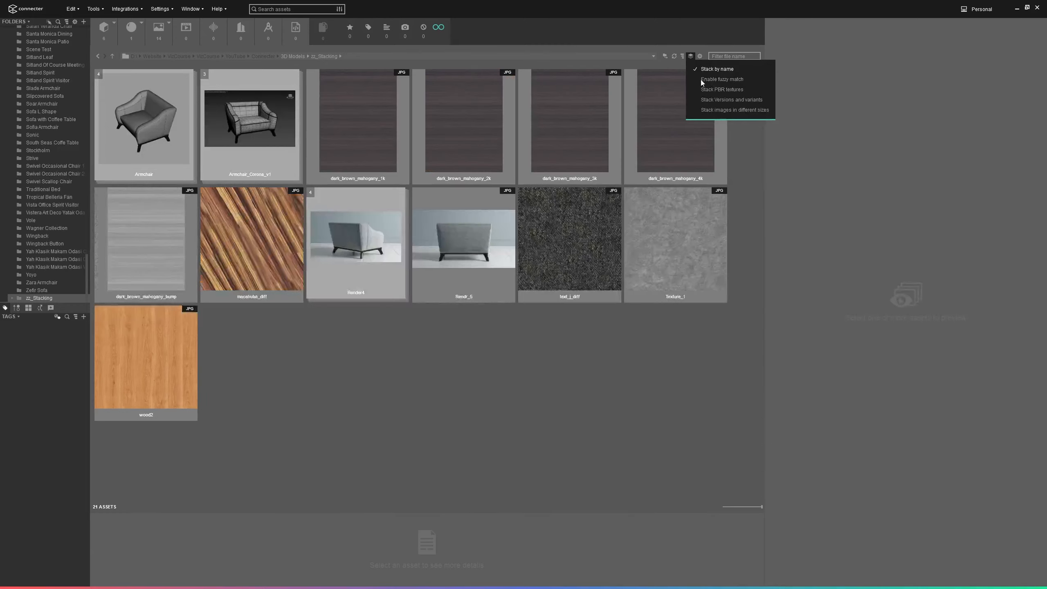
click(374, 148)
click(677, 144)
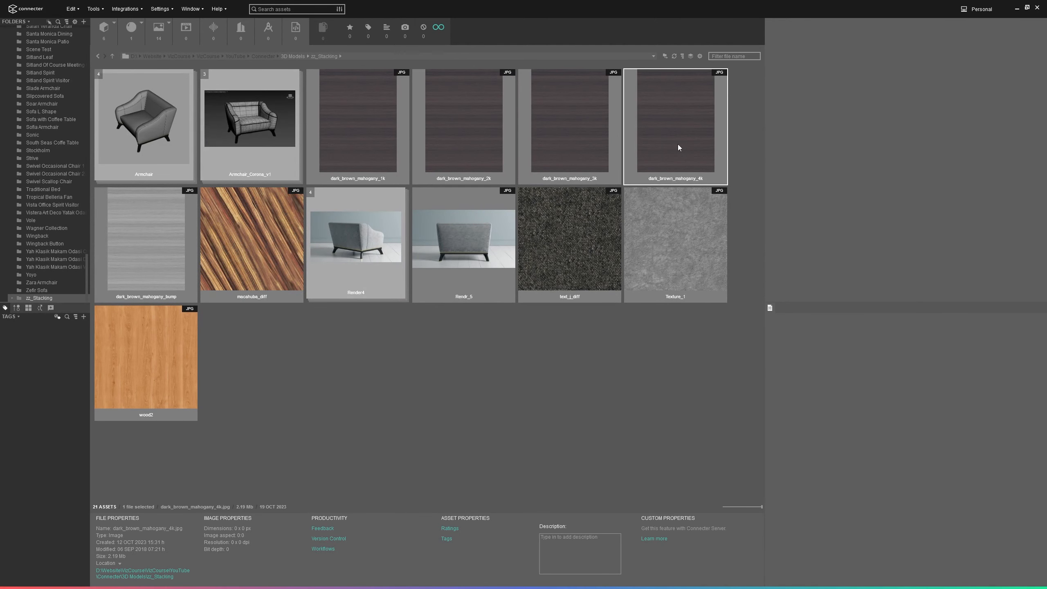
click(471, 298)
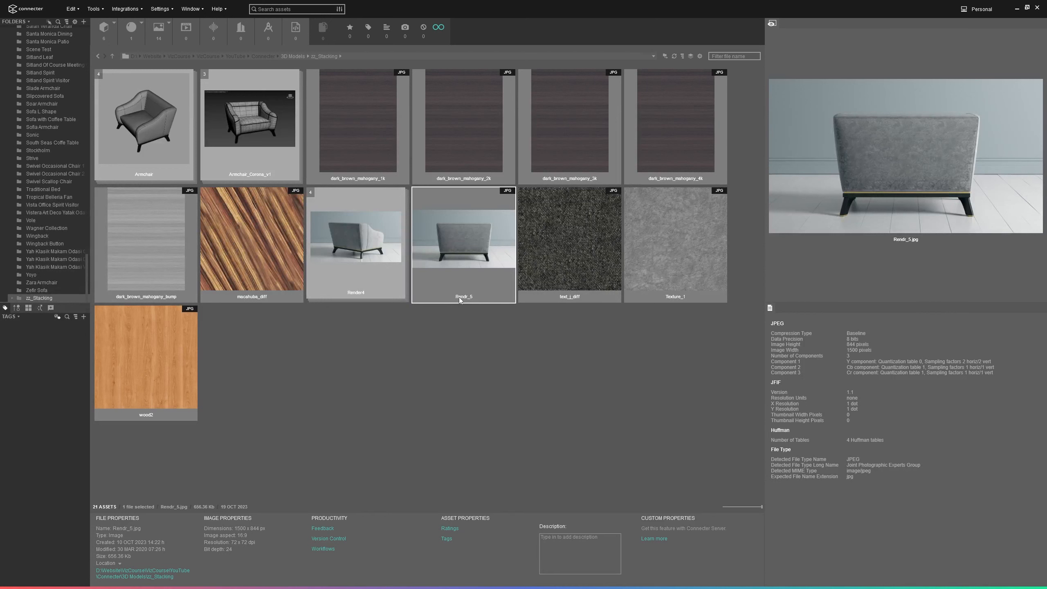
Step: Switch fuzzy match on and off again, then disable Stack by name
click(691, 55)
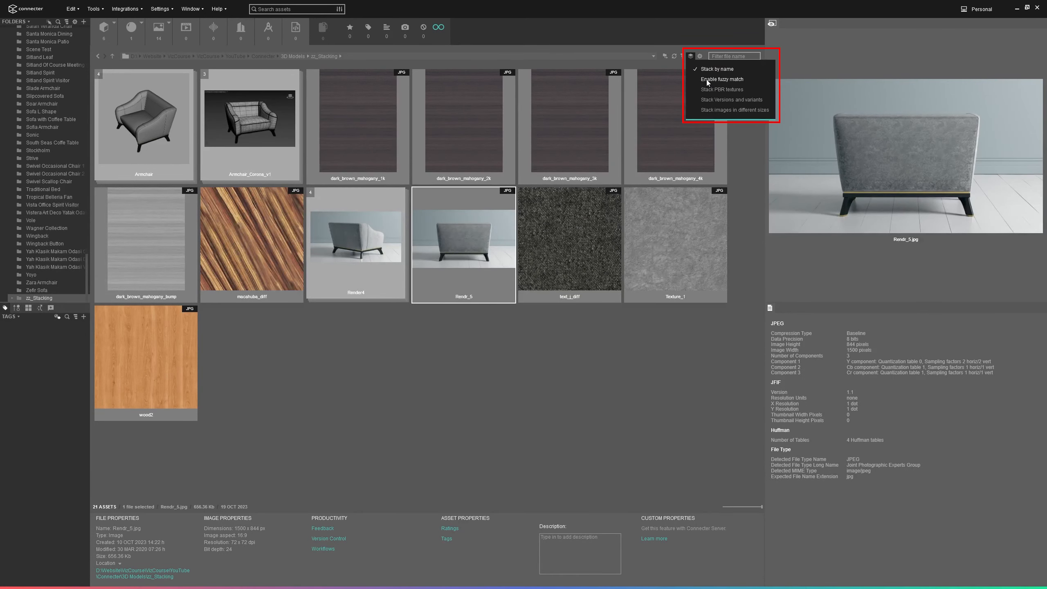
click(708, 80)
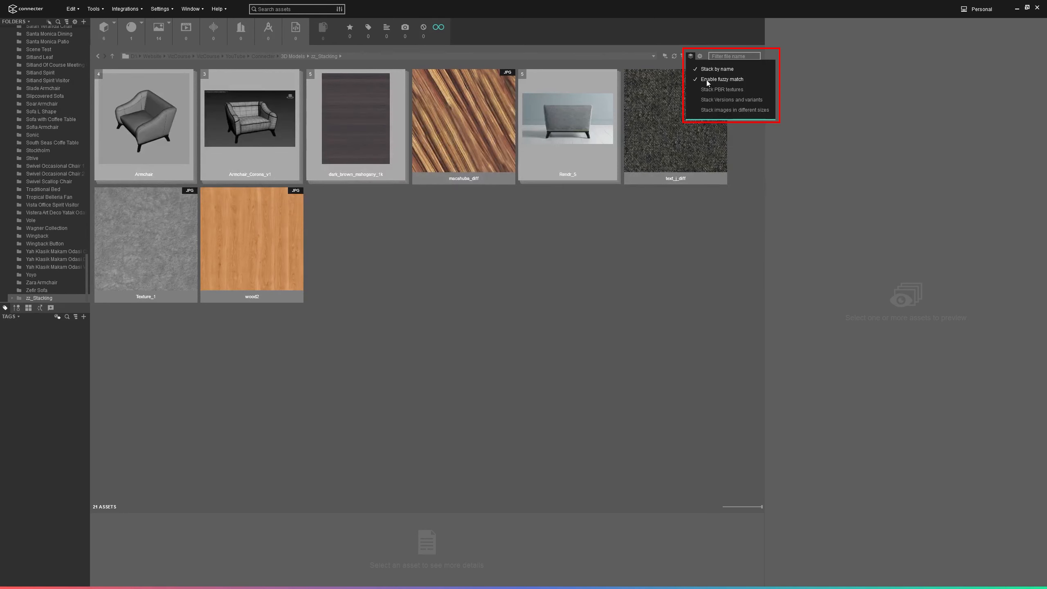
click(705, 79)
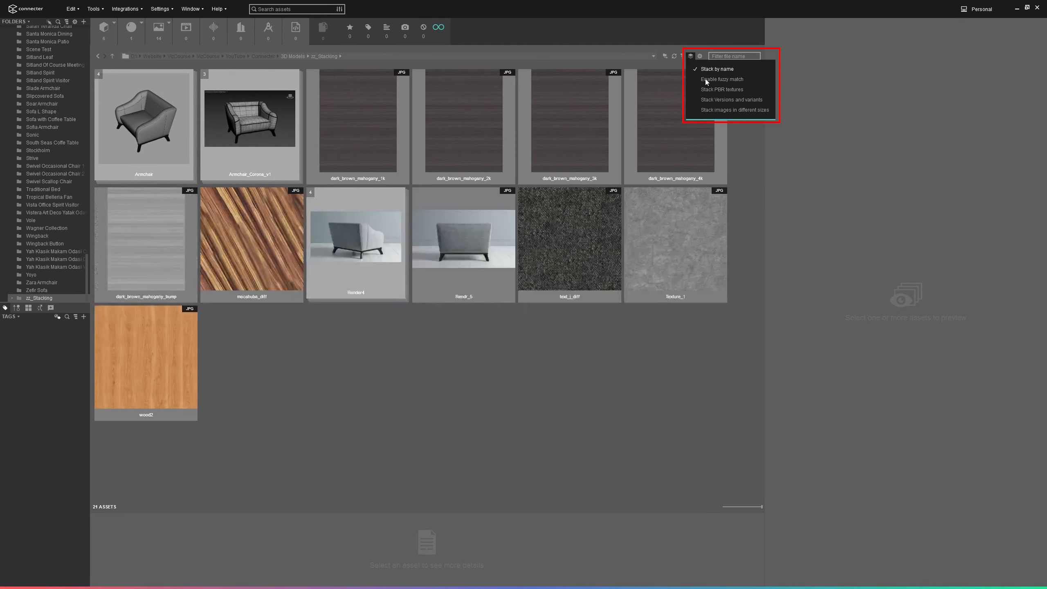
click(708, 69)
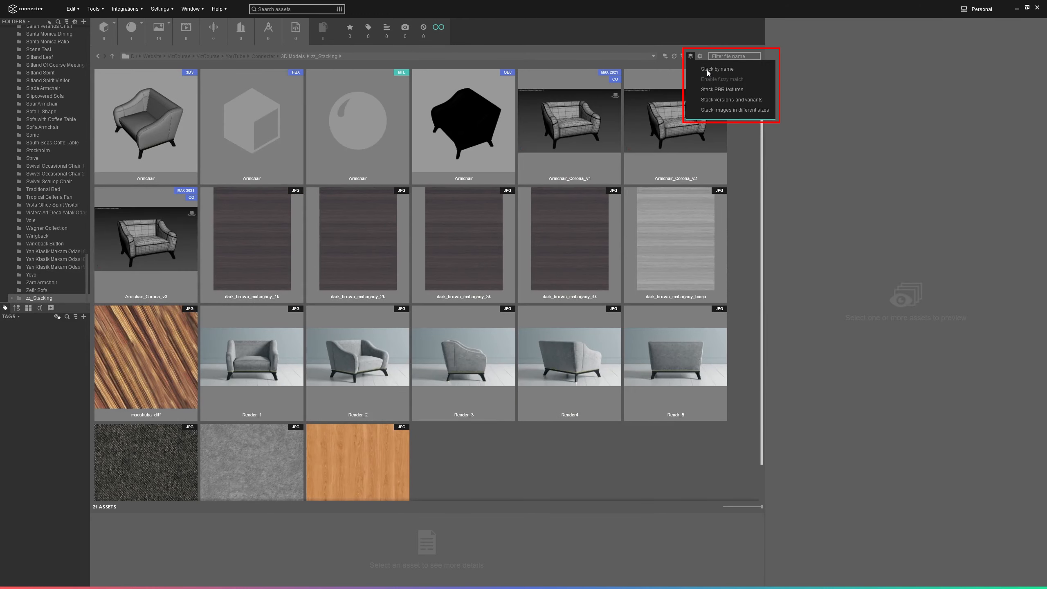
Step: Enable Stack PBR textures and preview both maps inside the dark_brown_mahogany_1k stack
click(713, 88)
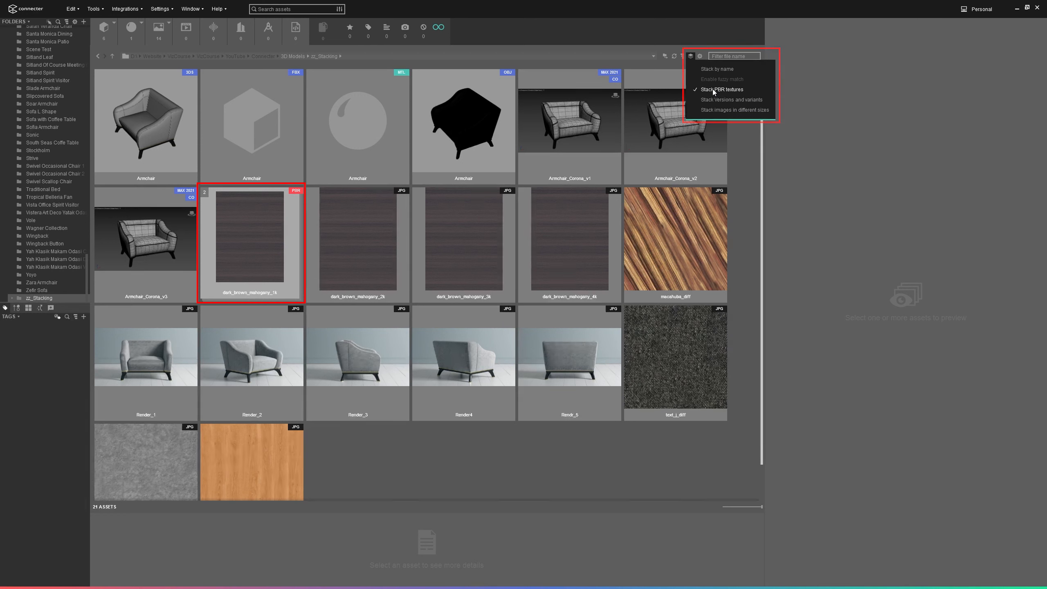
click(255, 259)
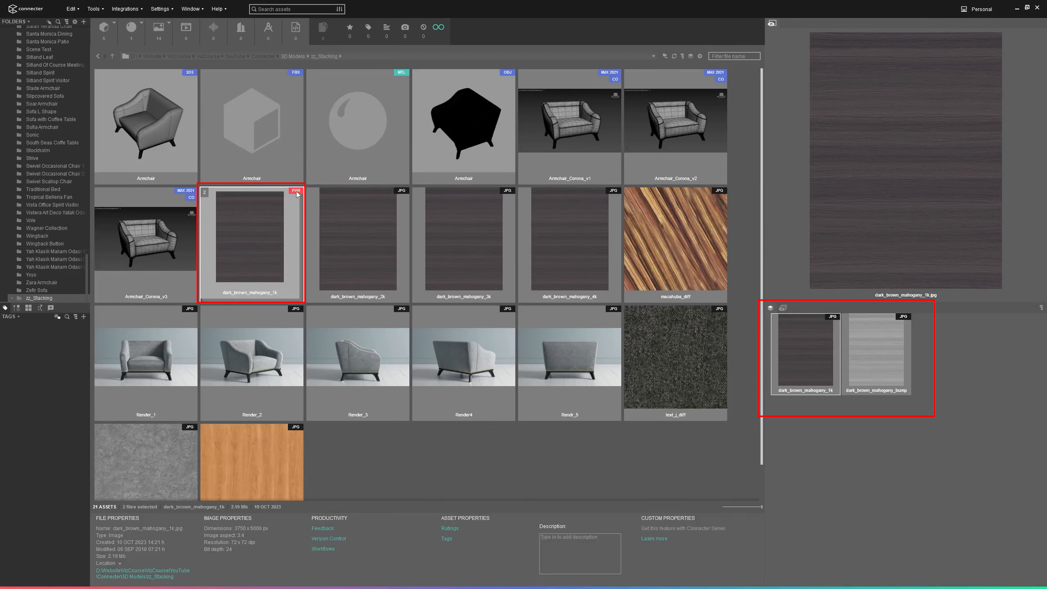
click(891, 380)
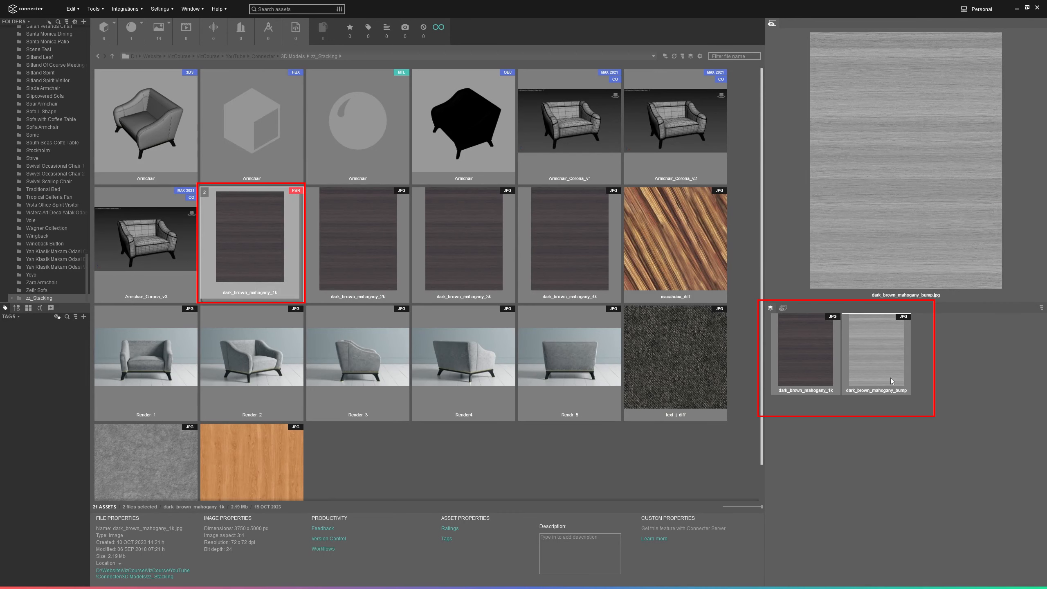
click(826, 373)
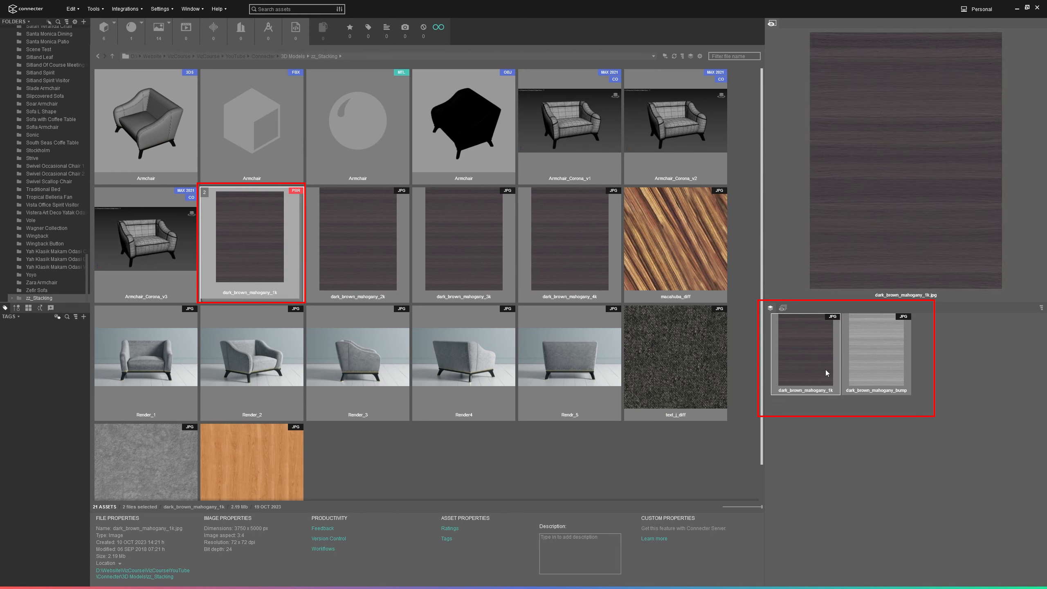
Step: Open the PBR Materials folder under African Rattan Light and inspect the maps in its rock_wall_11_2k stack
drag(87, 268, 88, 31)
click(12, 38)
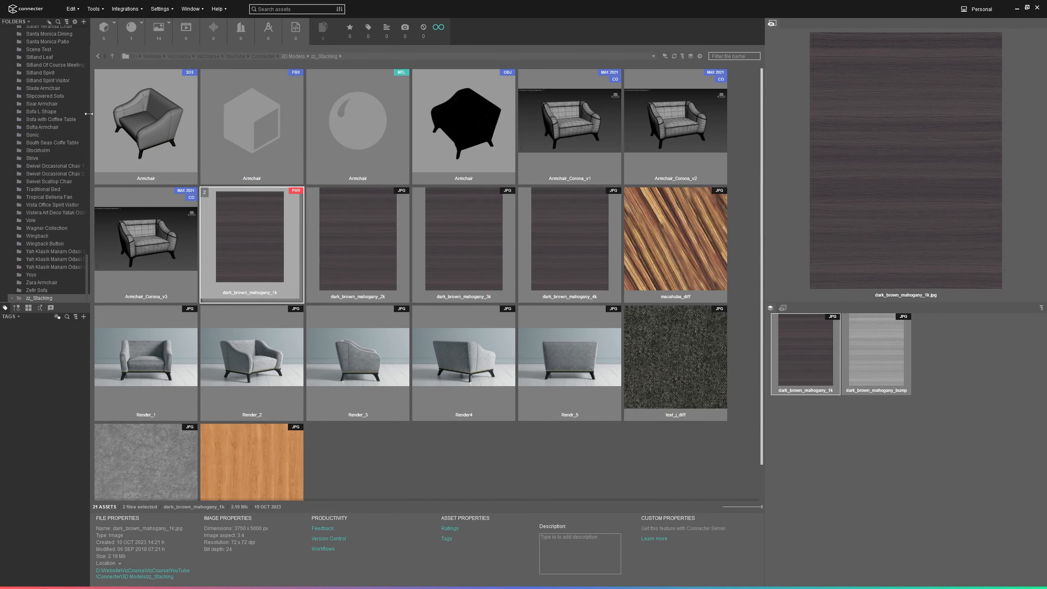
drag(88, 269, 77, 37)
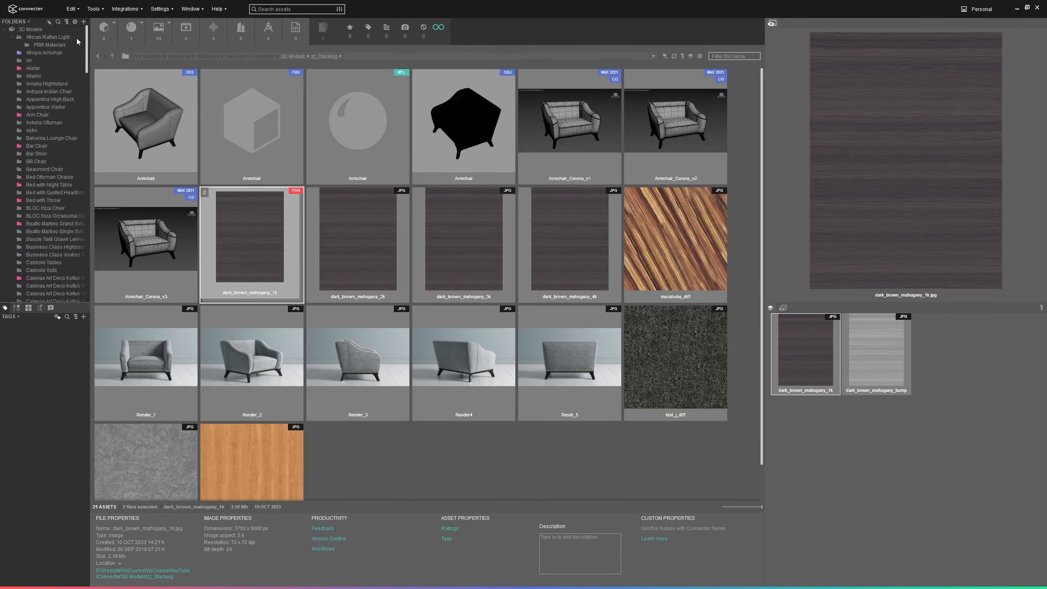
click(47, 40)
click(42, 43)
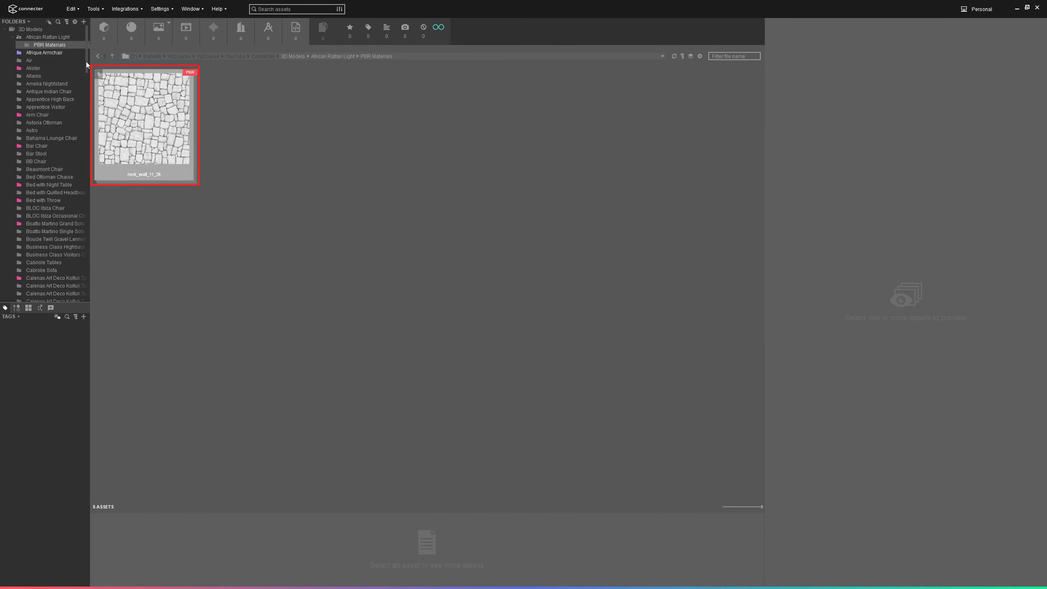
click(157, 144)
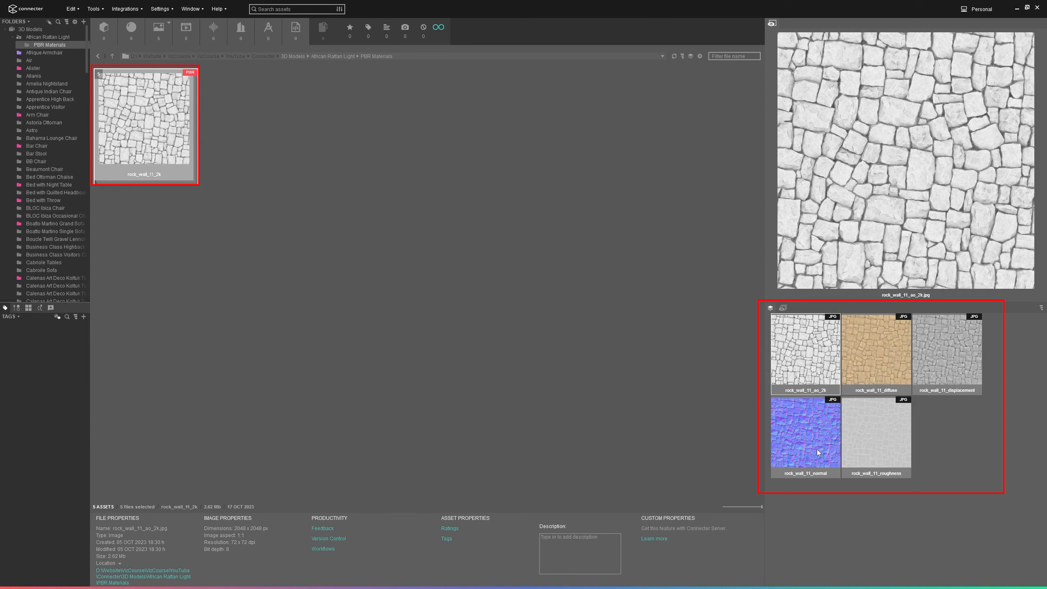
Step: Disable Stack PBR textures in the PBR Materials folder to compare the separate maps, then enable it again
click(691, 57)
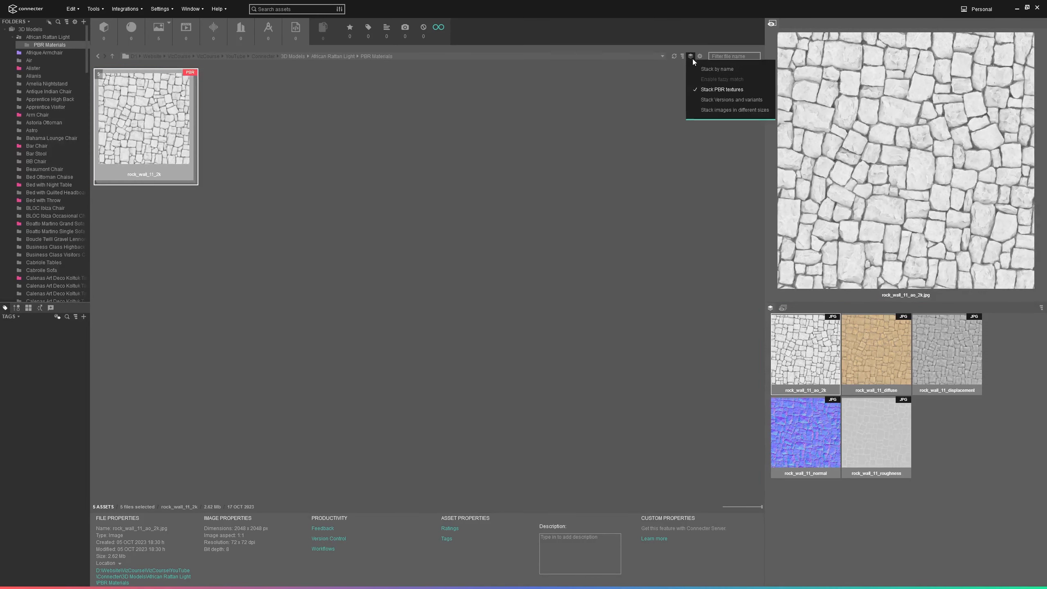
click(709, 92)
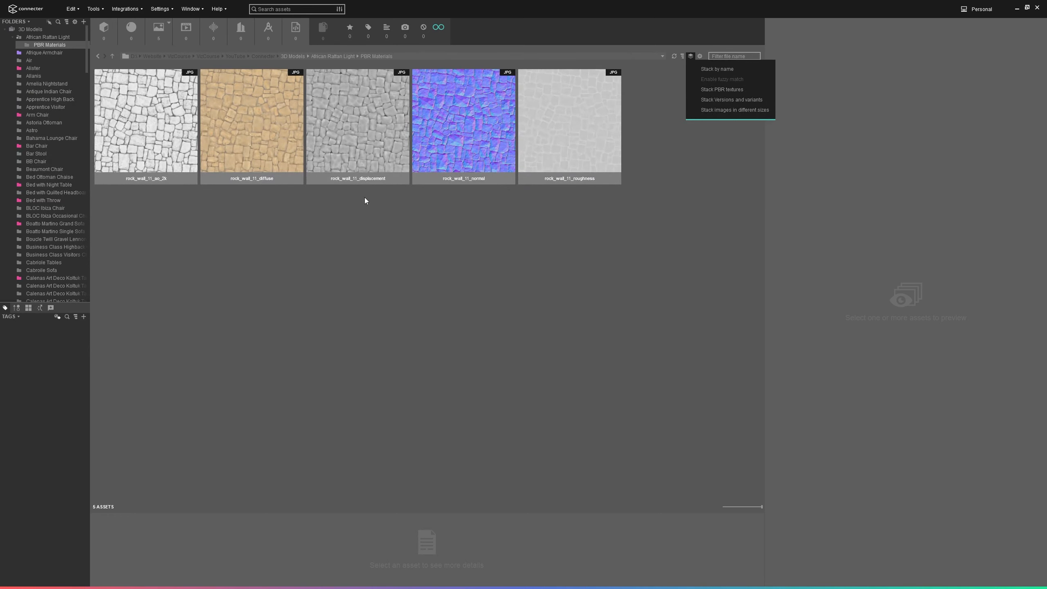
click(712, 90)
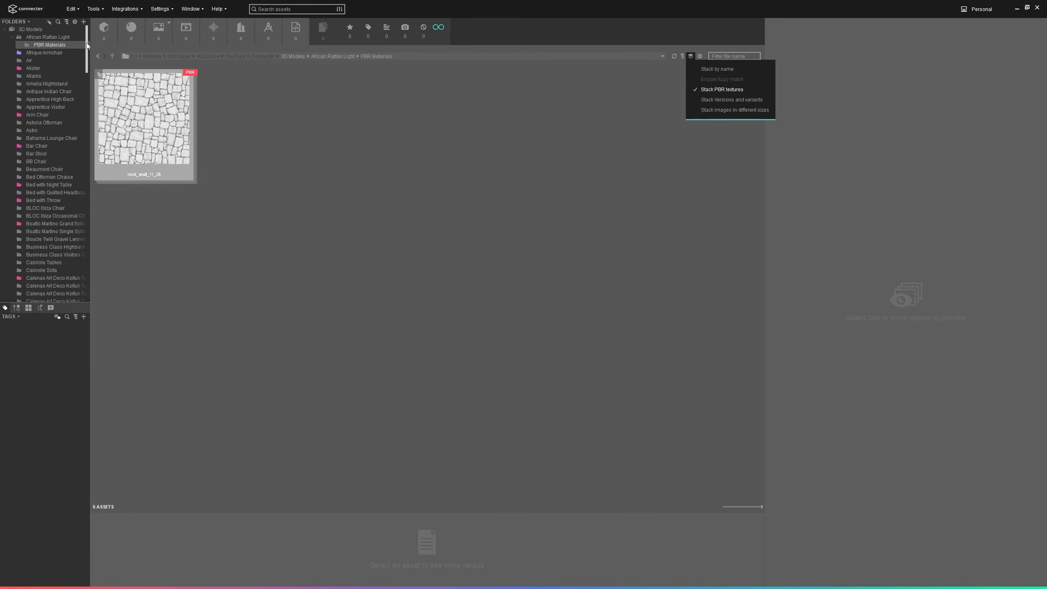
Step: Return to the zz_Stacking folder and disable Stack PBR textures
drag(87, 46, 75, 294)
click(49, 298)
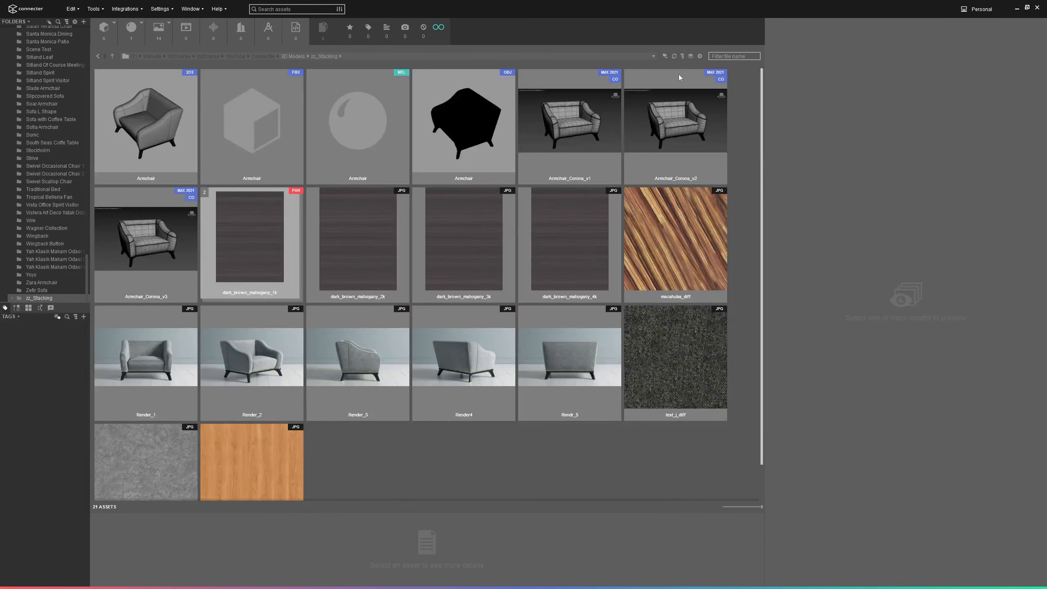
click(690, 56)
click(711, 90)
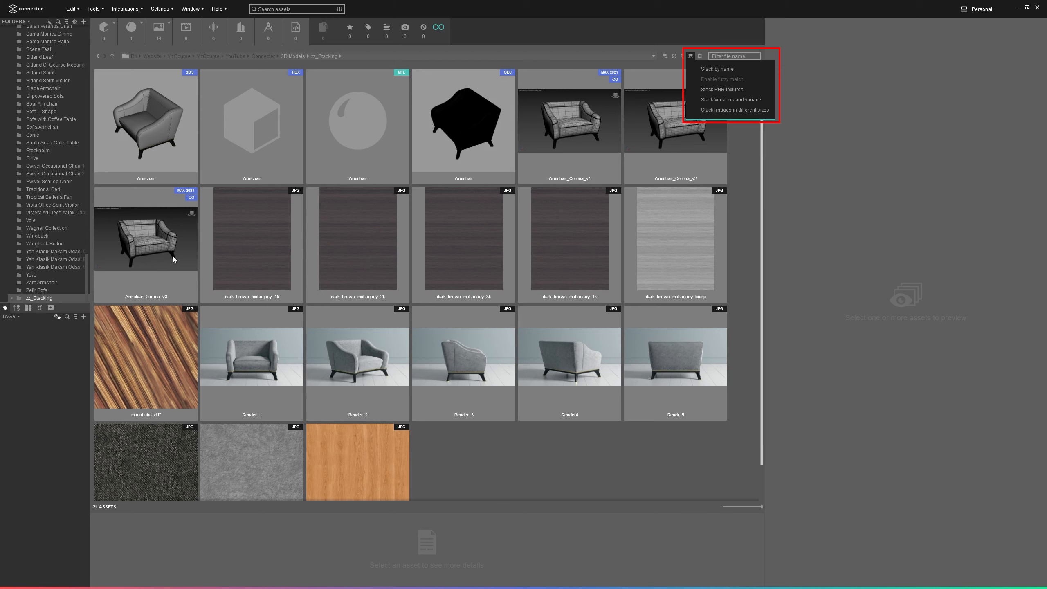
Step: Enable Stack Versions and variants, preview the files inside the Armchair_Corona stack, and disable the option again
click(731, 100)
click(260, 135)
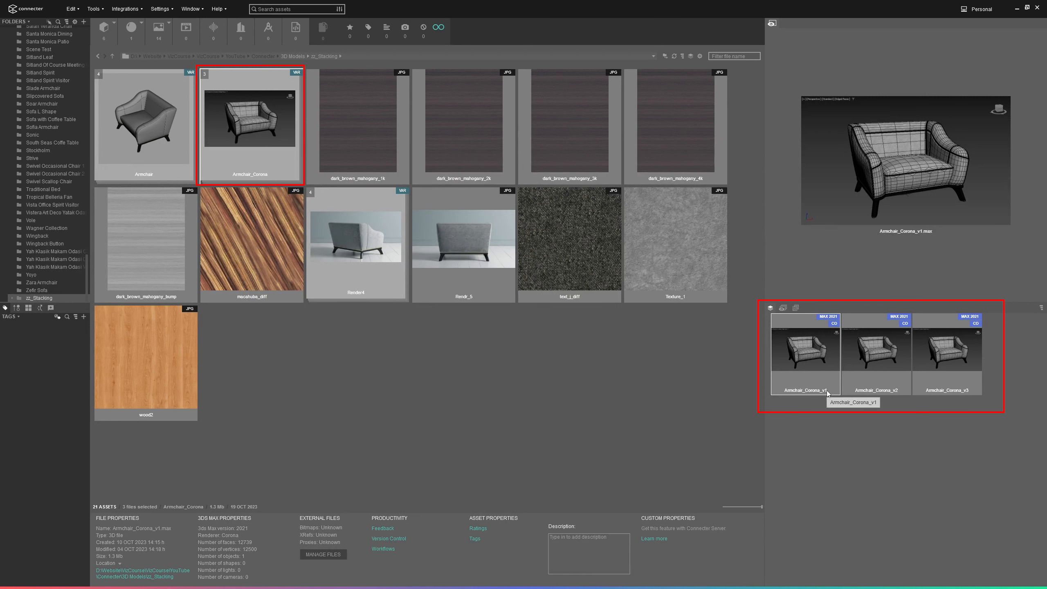
click(699, 56)
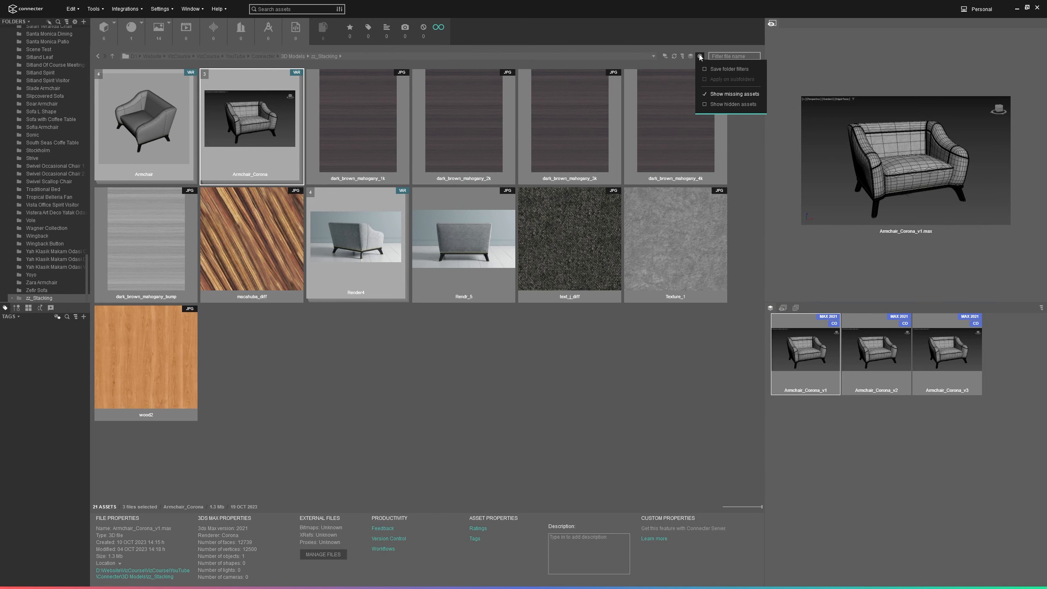
click(691, 56)
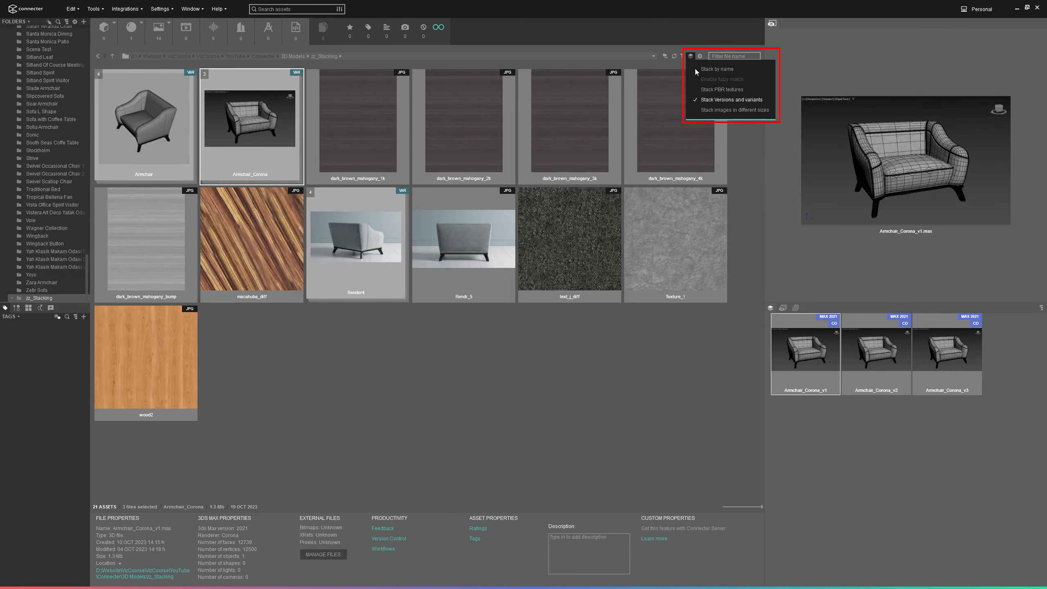
click(716, 100)
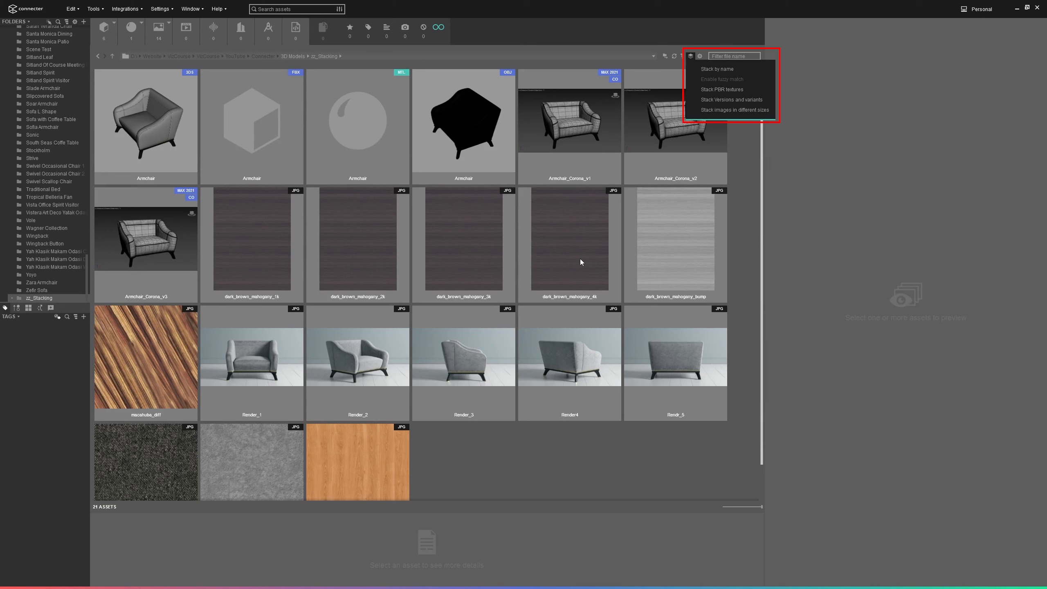
Step: Enable Stack images in different sizes, preview the dark_brown_mahogany stack's images, and disable the option again
click(722, 110)
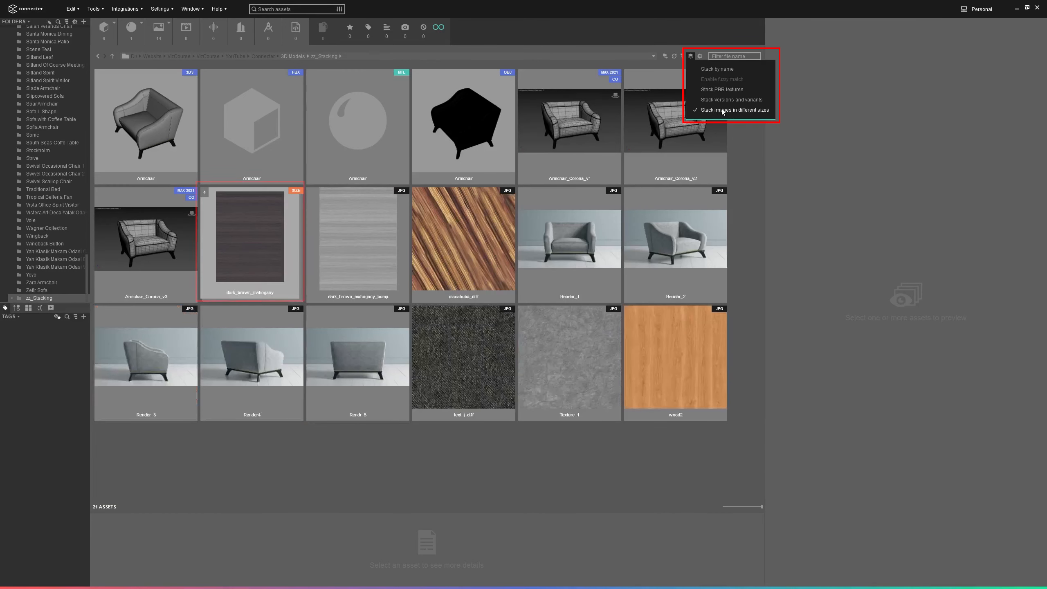
click(275, 255)
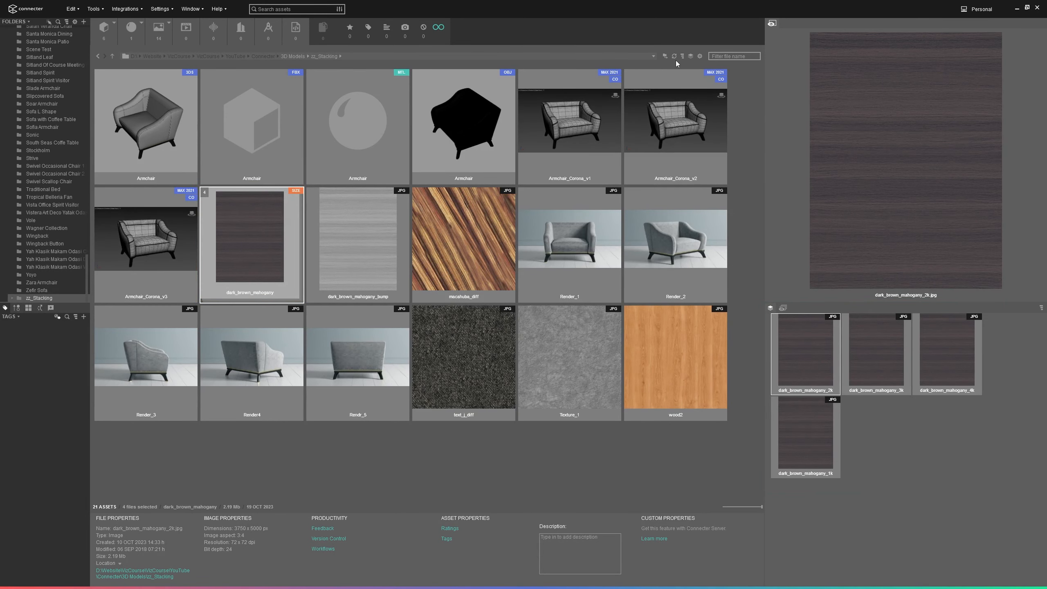
click(690, 56)
click(705, 109)
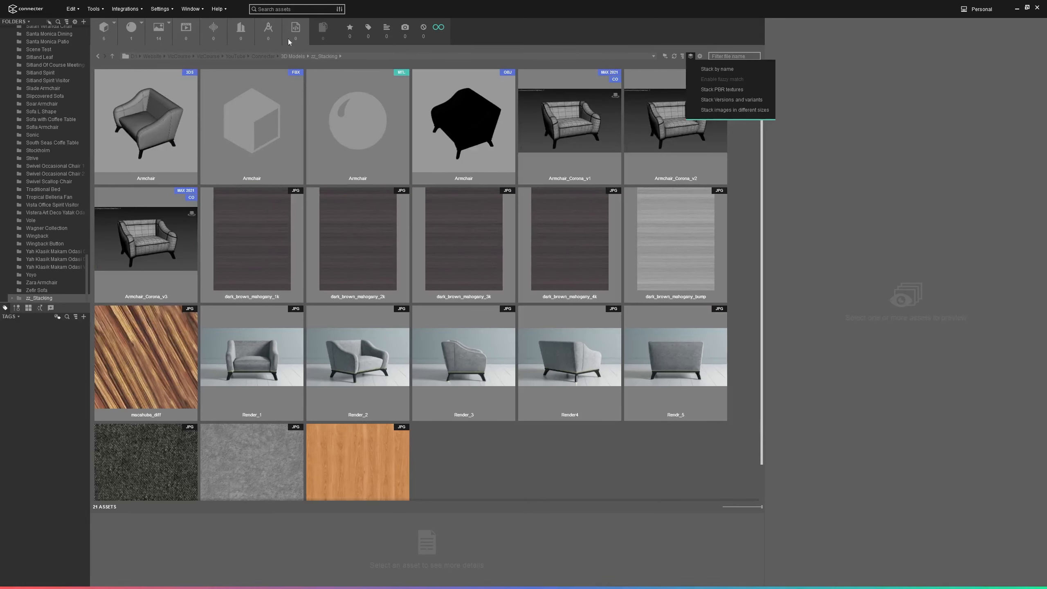
Step: Compare the global asset search and its scope options with the name filter for the current folder
click(277, 9)
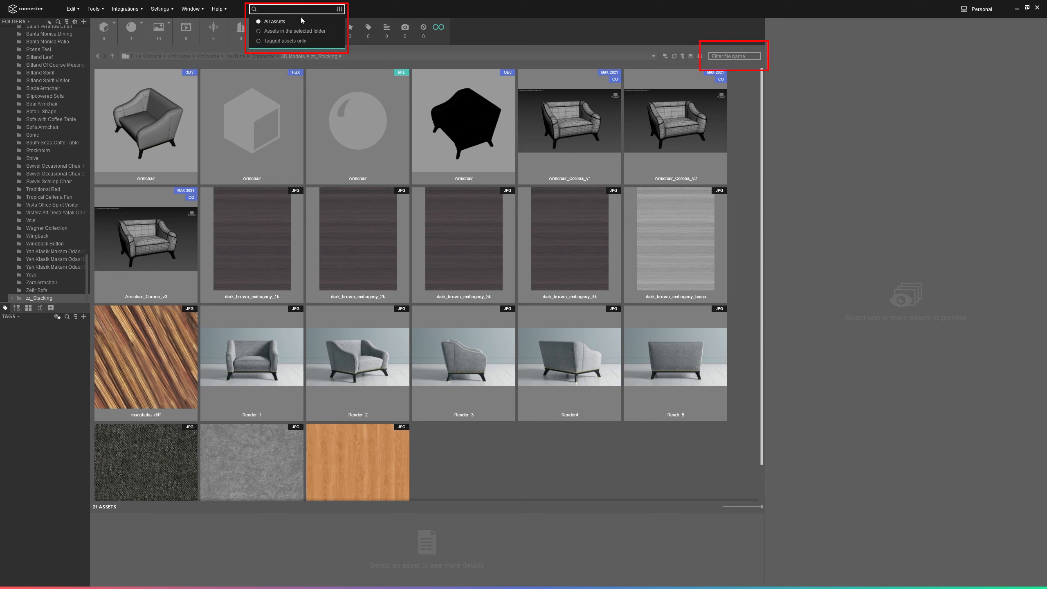
click(729, 54)
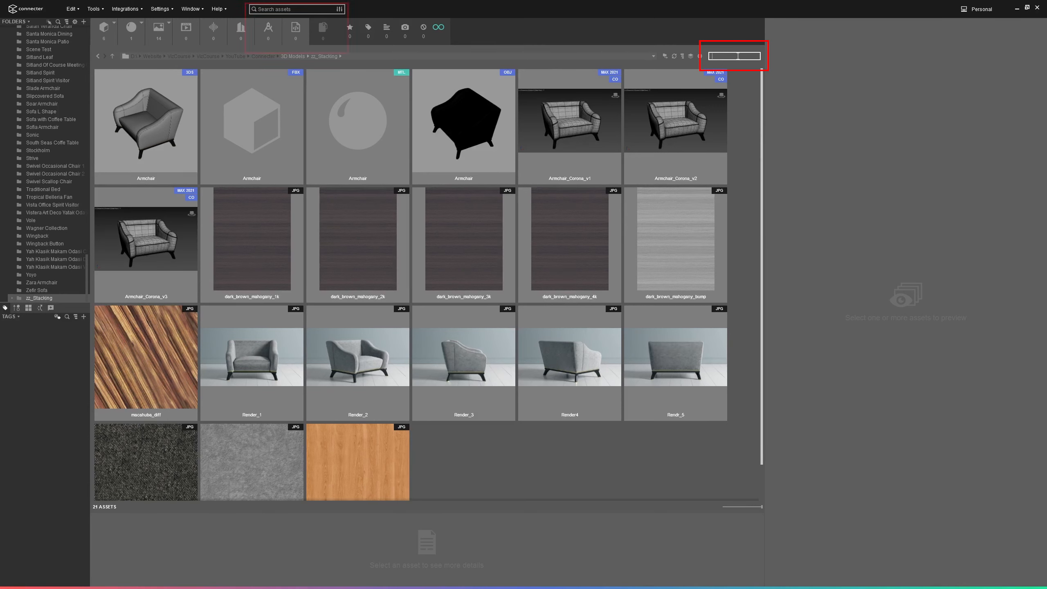
click(303, 9)
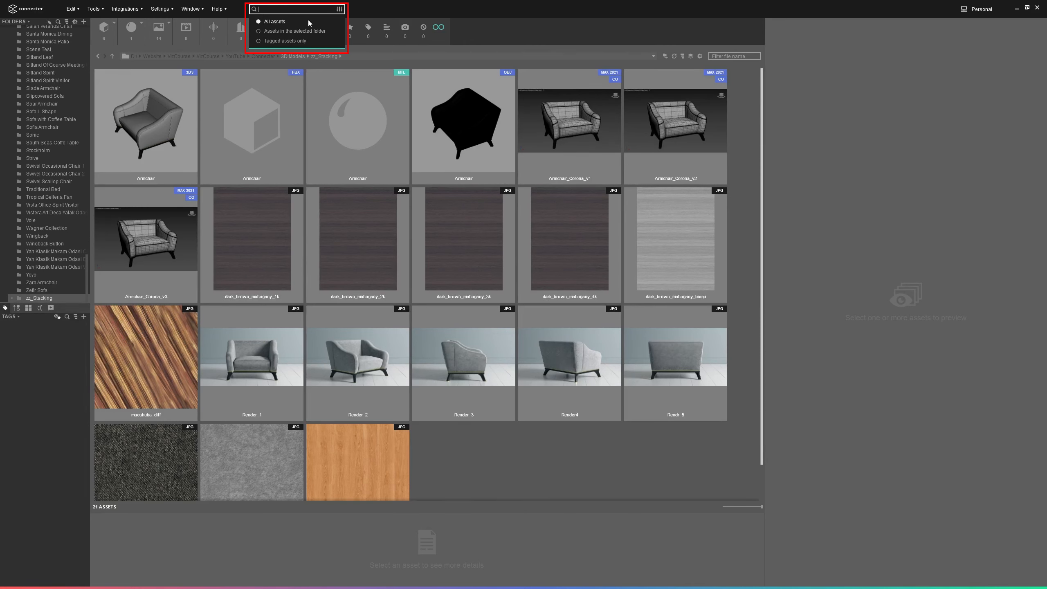
click(725, 55)
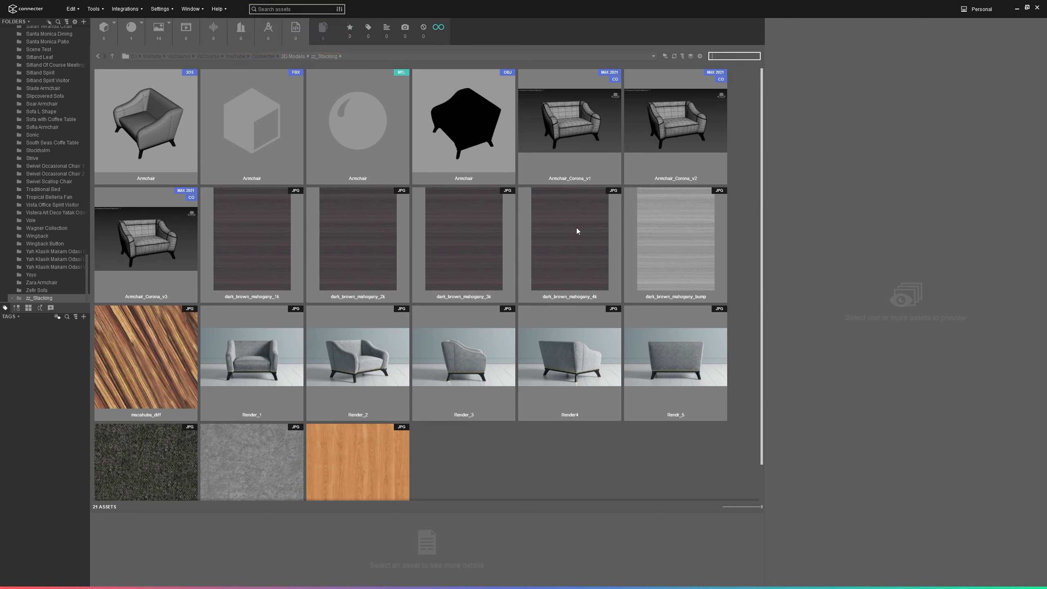
Step: Open the African Rattan Light folder and select the Afrian_Rattan_Light JPG render
drag(87, 265, 87, 48)
click(48, 37)
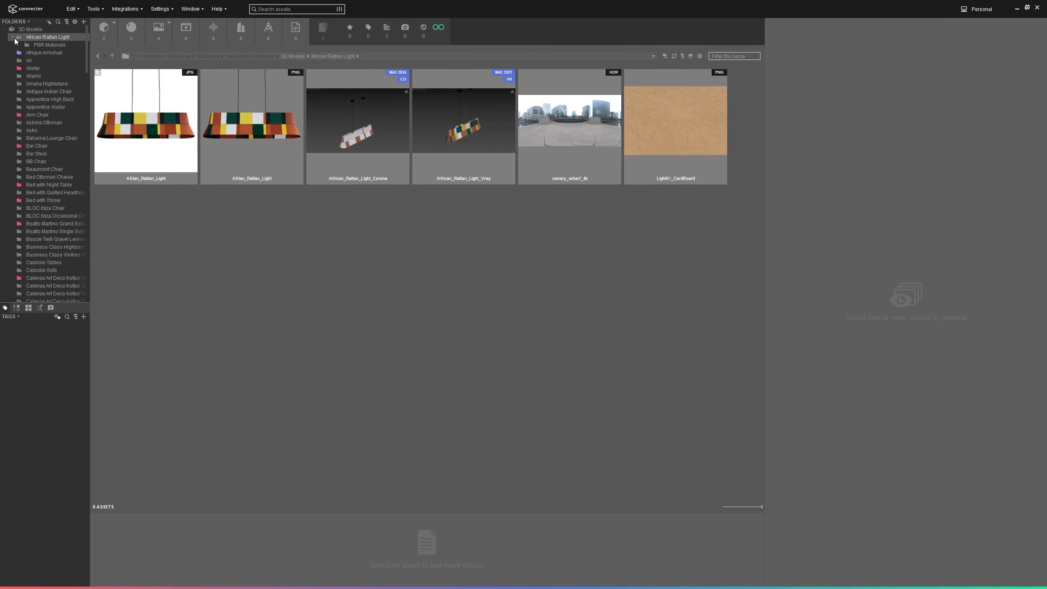
click(155, 124)
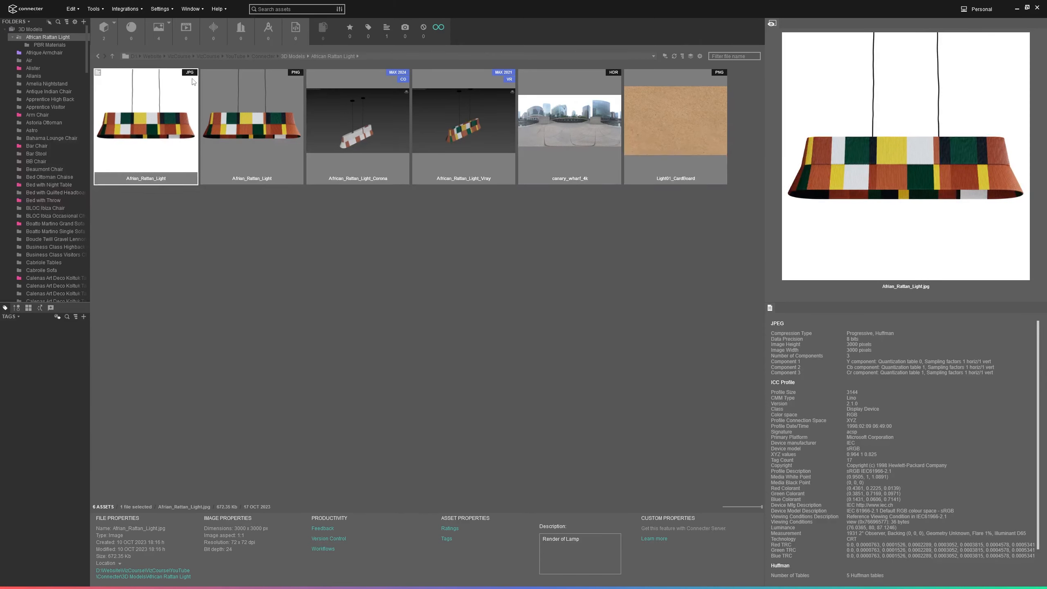
Step: Open the Afrian_Rattan_Light JPG in the external image viewer, close it, and show the actions available for African_Rattan_Light_Corona
right_click(146, 116)
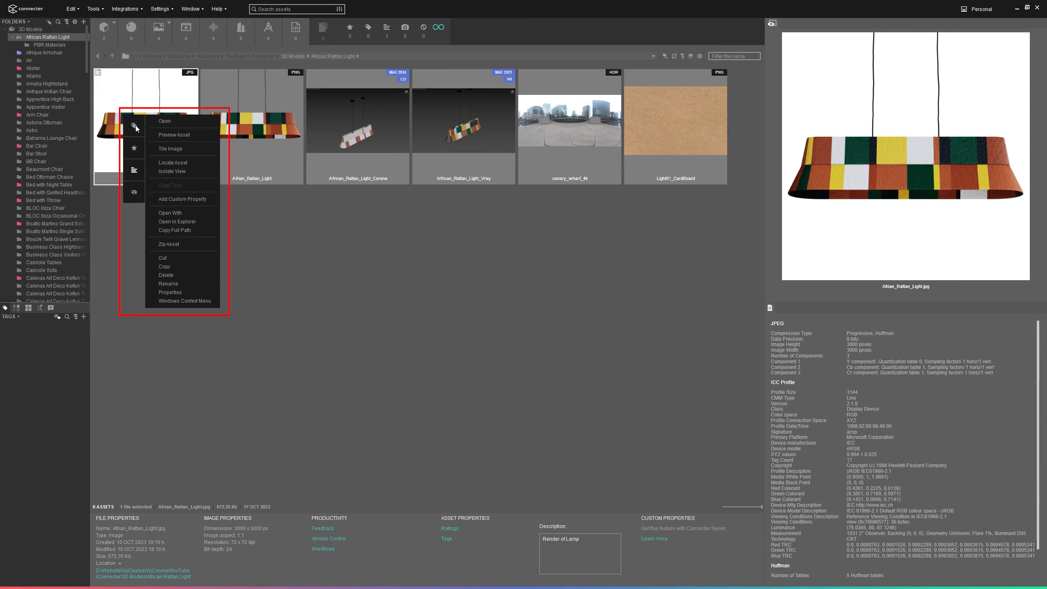
click(168, 121)
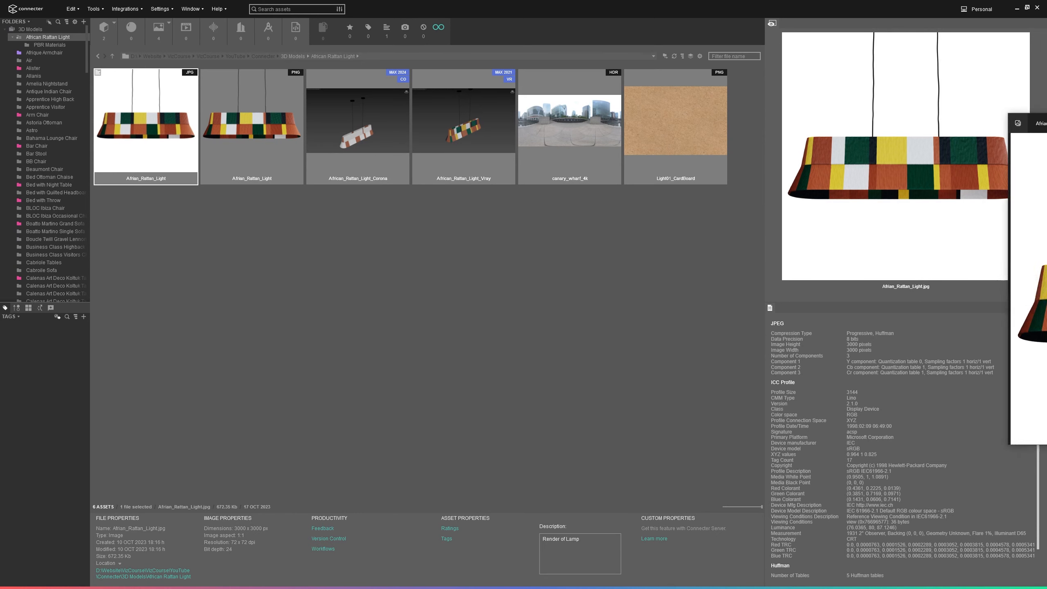
drag(307, 93, 330, 88)
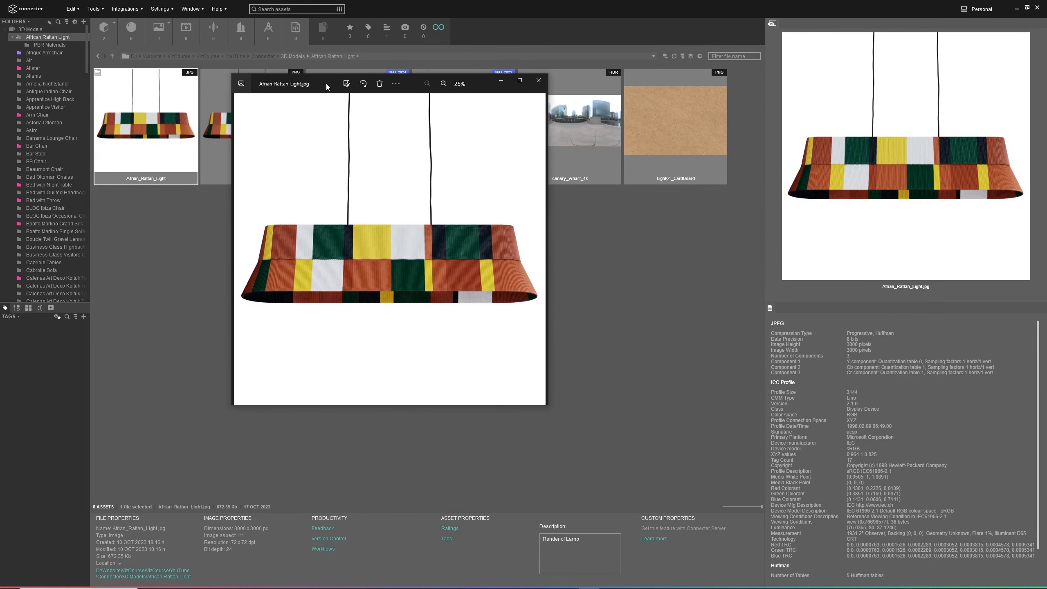
click(539, 80)
click(384, 125)
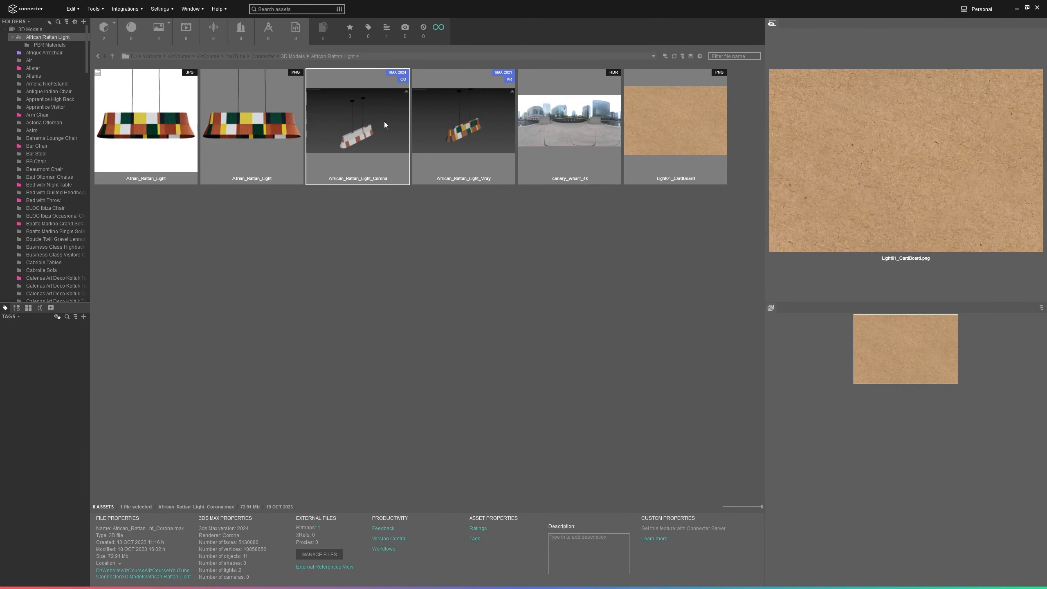
right_click(384, 125)
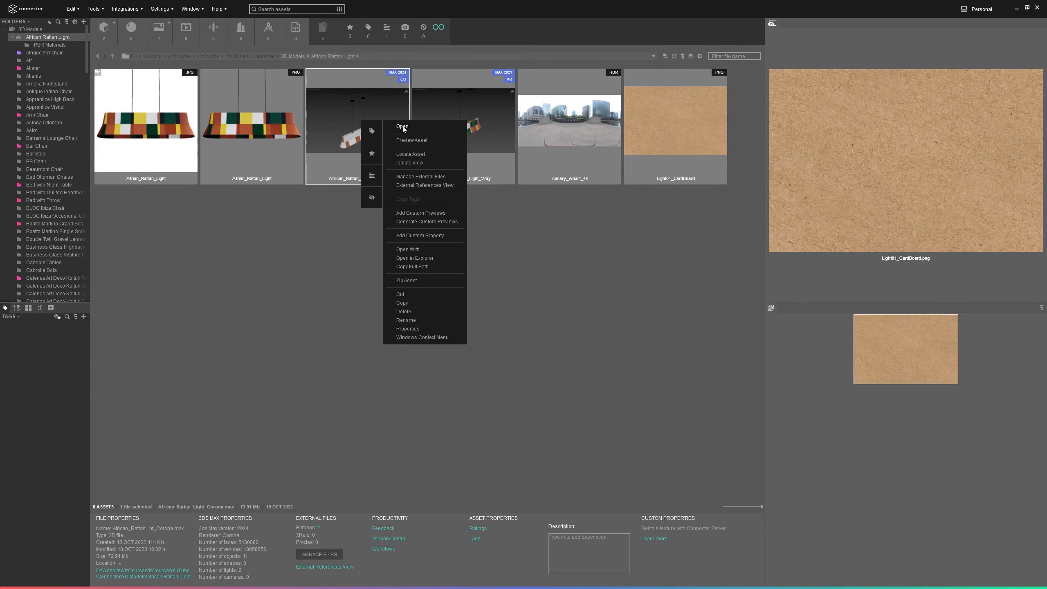
Step: Show the Afrian_Rattan_Light JPG full screen with Preview Asset and close the preview
click(165, 124)
right_click(164, 122)
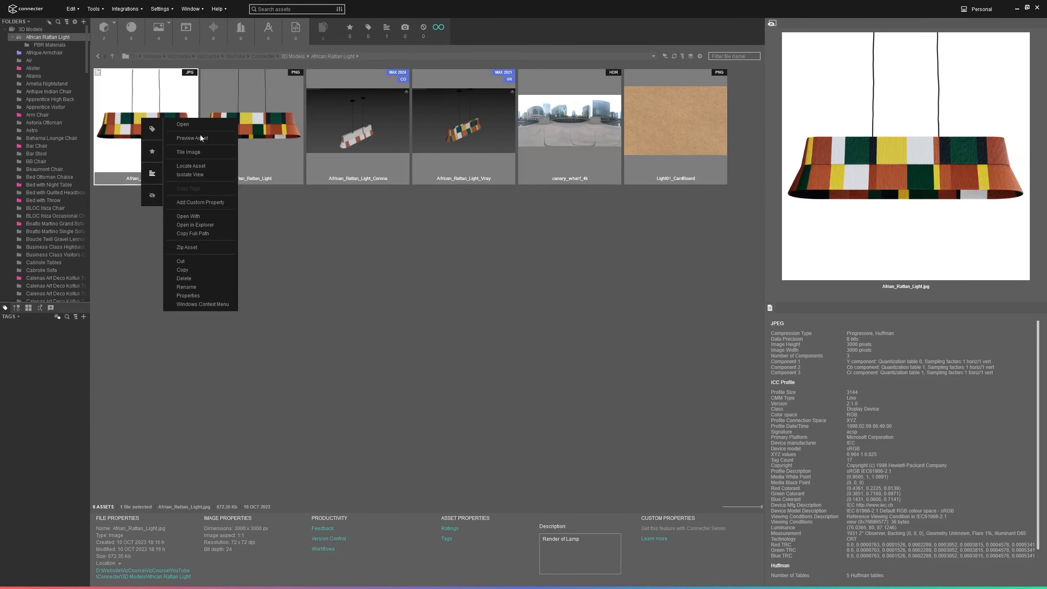
click(198, 138)
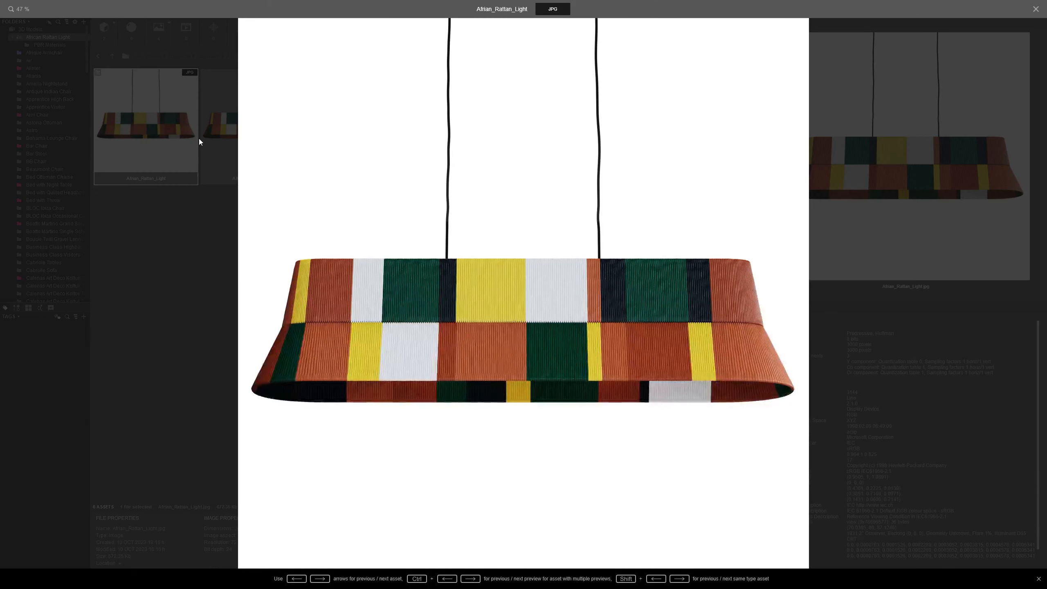
click(192, 214)
double_click(175, 138)
click(186, 238)
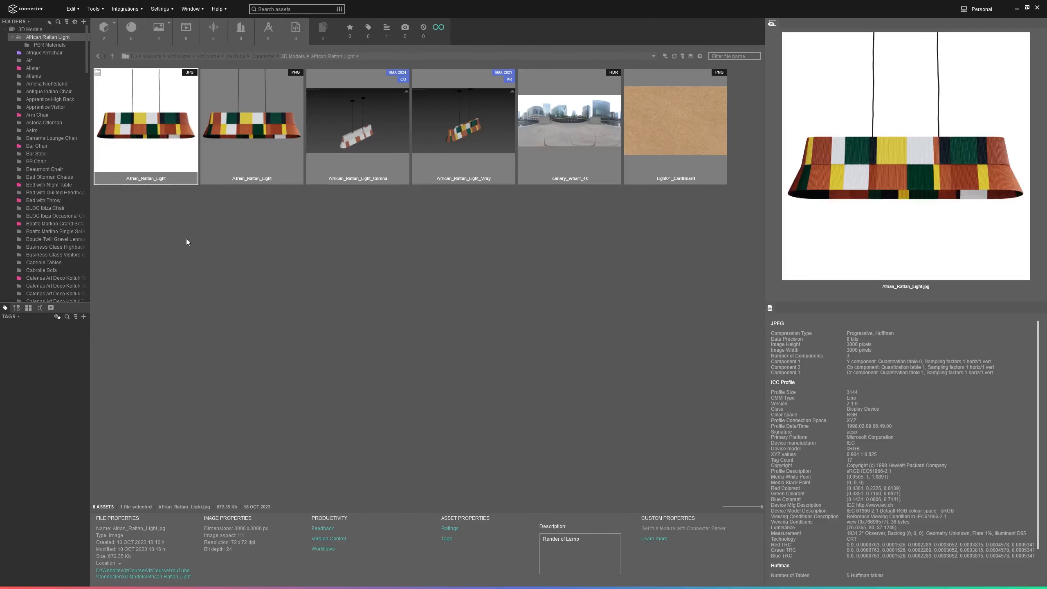
Step: Show the Light01_CardBoard PNG texture as a repeating pattern with Tile Image
right_click(165, 132)
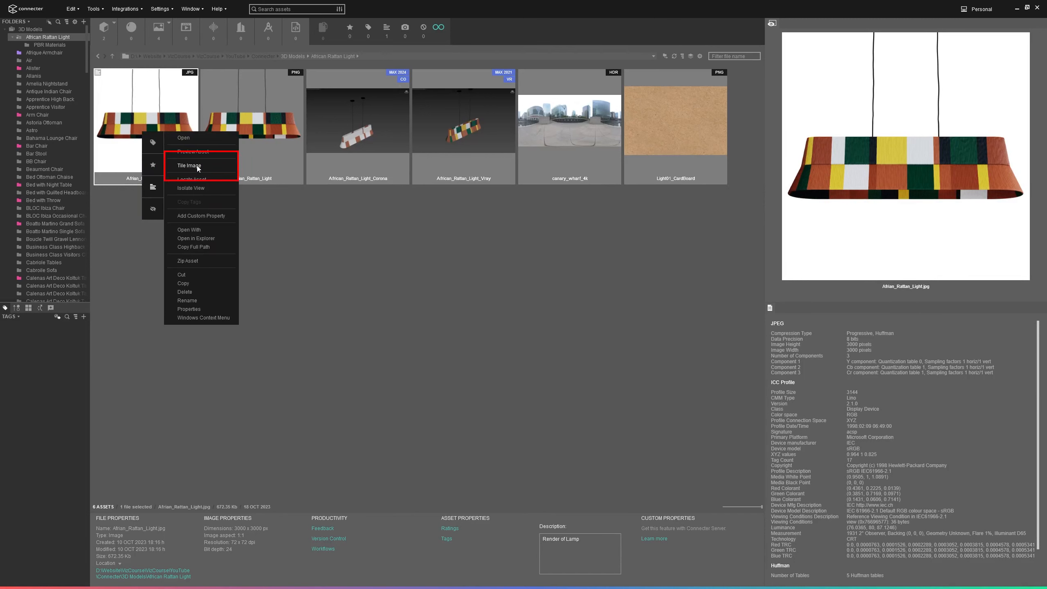
click(327, 271)
click(680, 119)
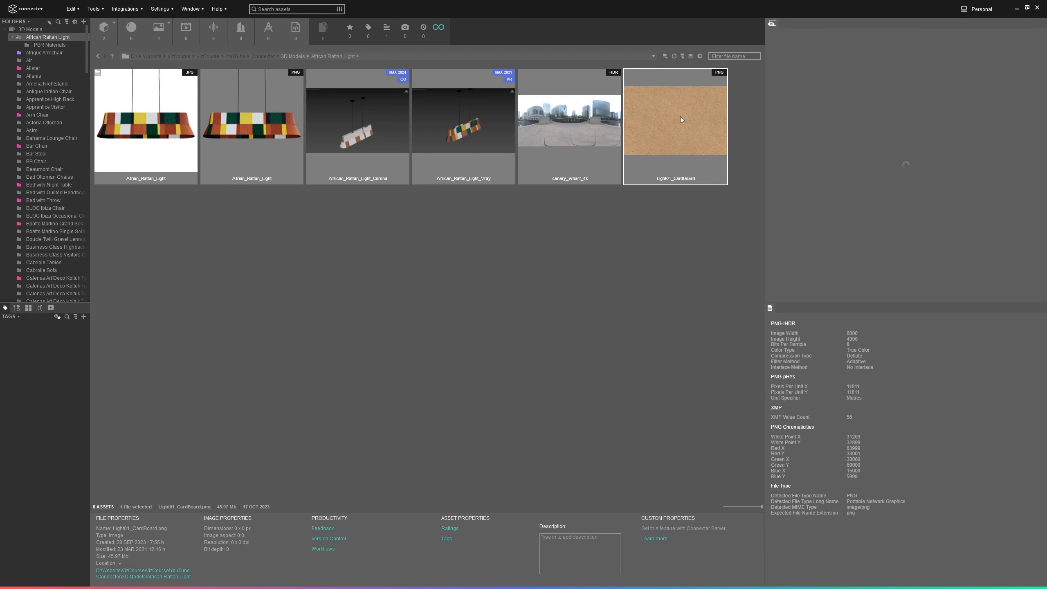
right_click(680, 119)
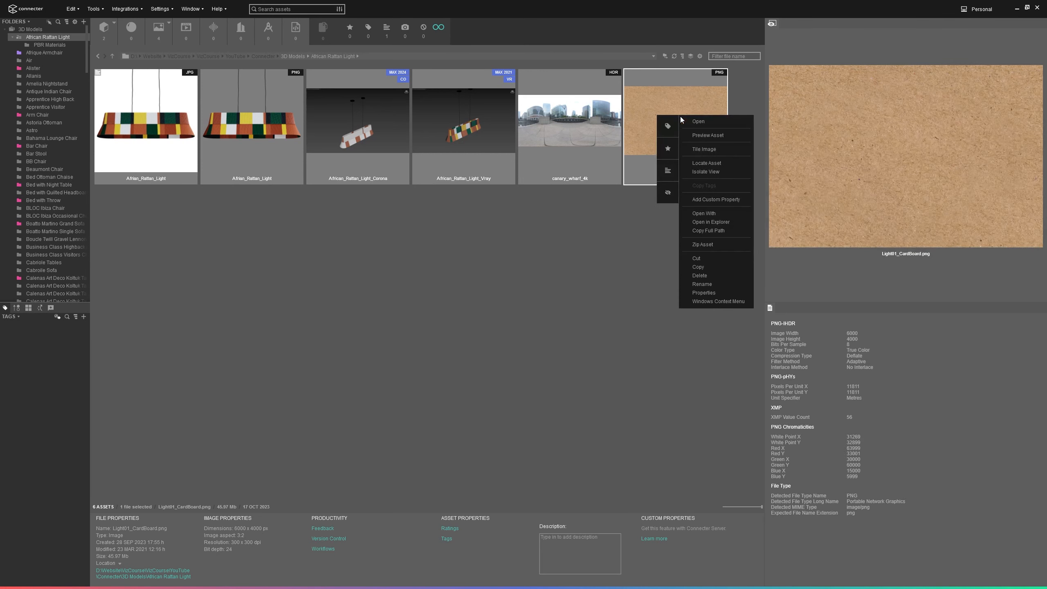
click(700, 149)
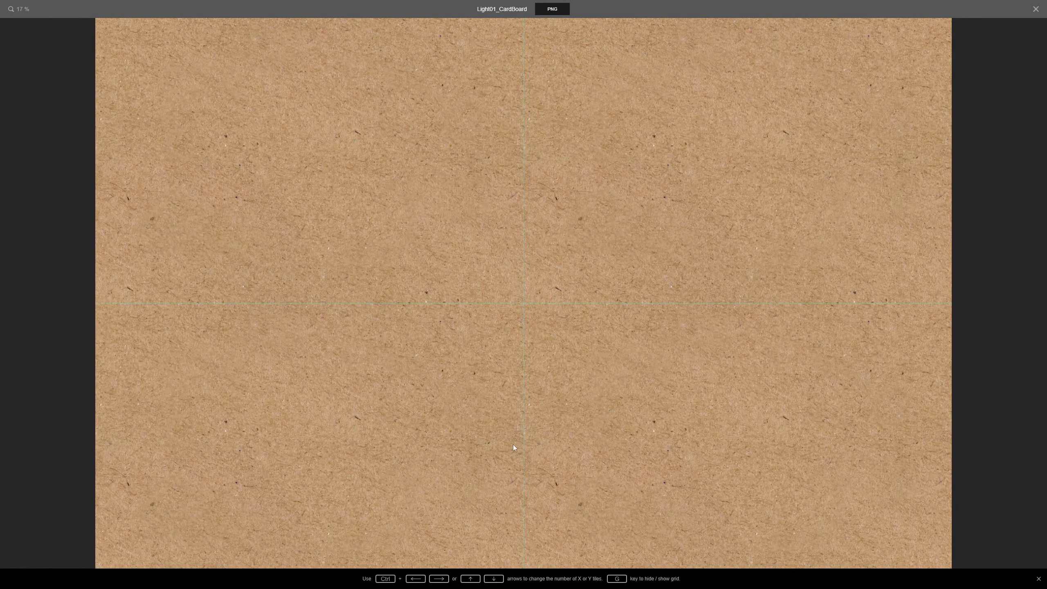
Step: Try different tile counts up to 4 by 4 for the cardboard texture, hide the grid, and close the tiled preview
mouse_move(514, 572)
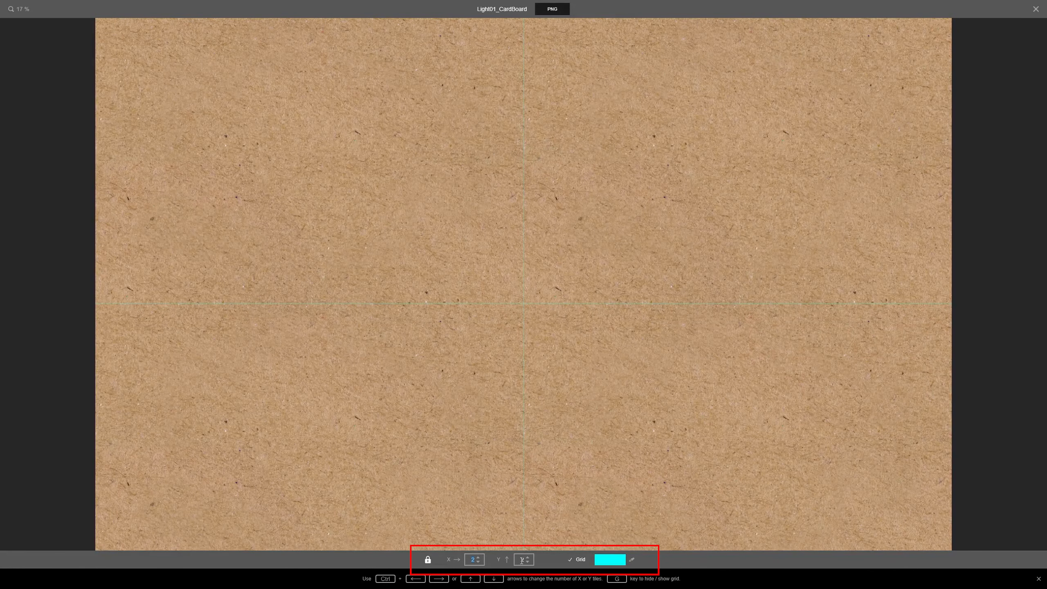
click(570, 560)
click(482, 561)
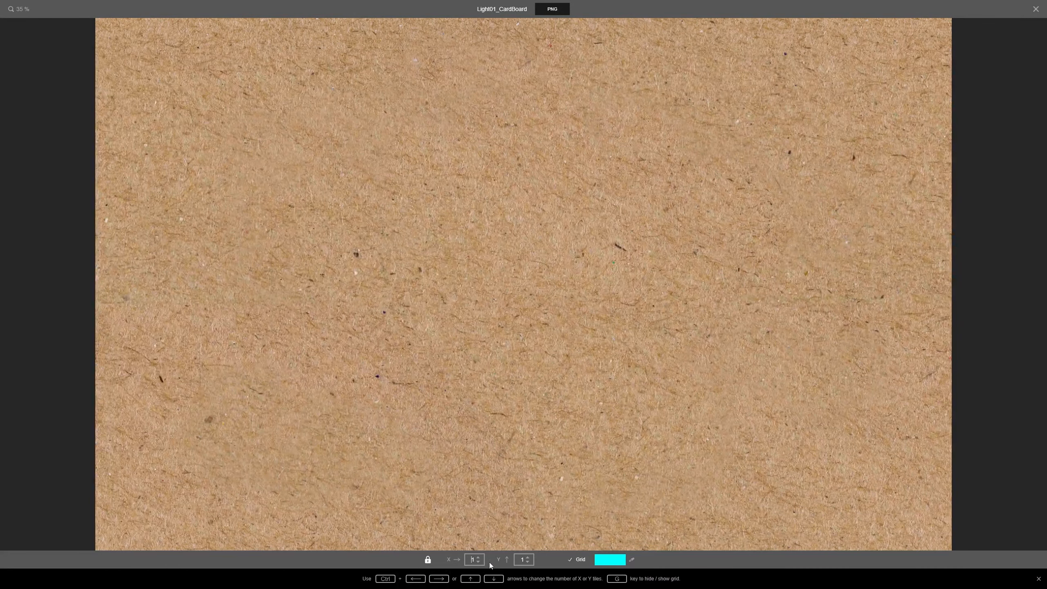
double_click(479, 558)
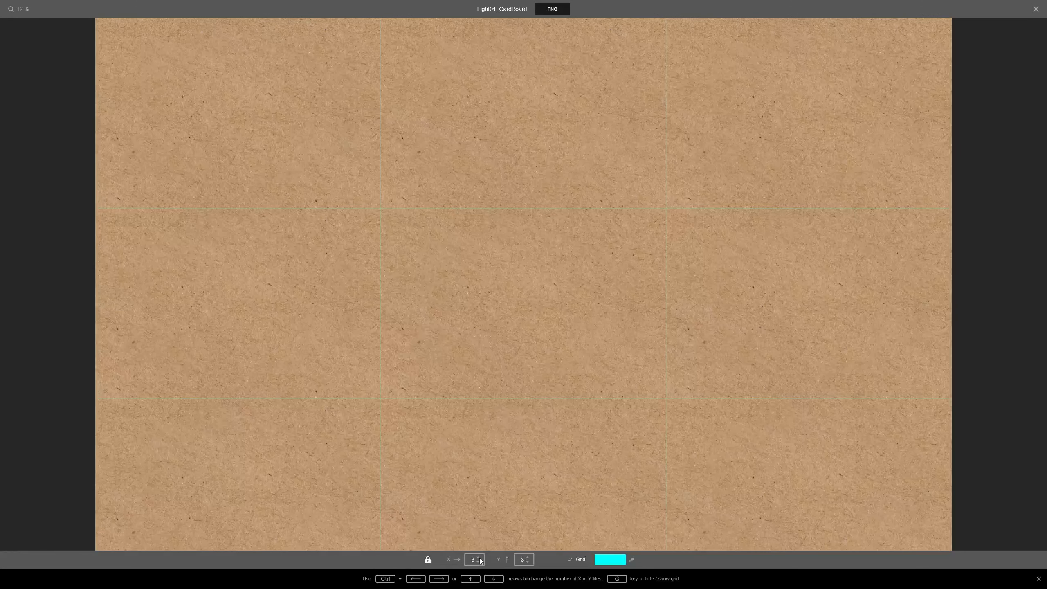
click(479, 558)
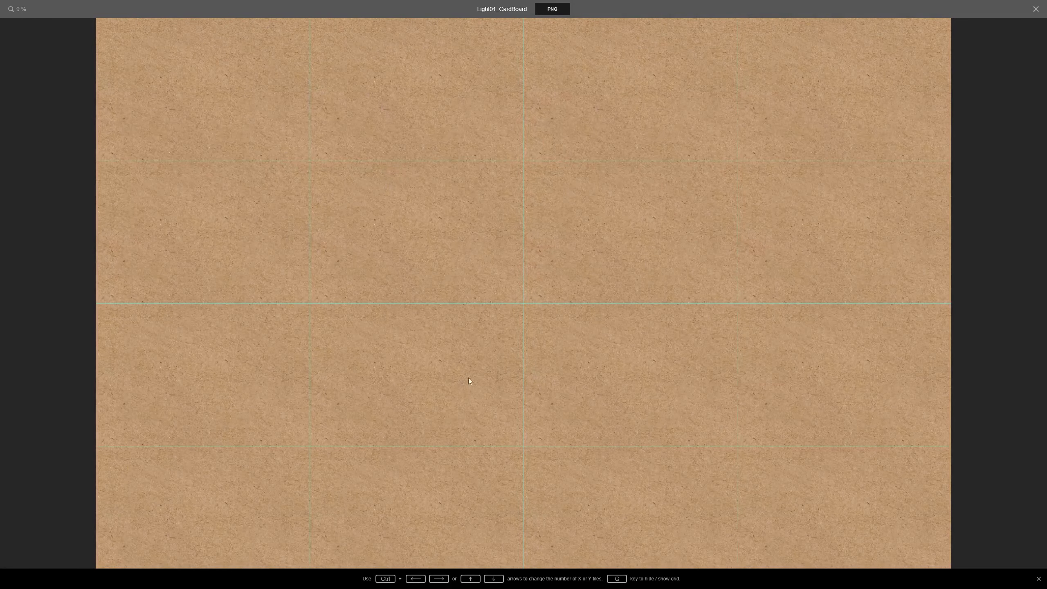
mouse_move(590, 566)
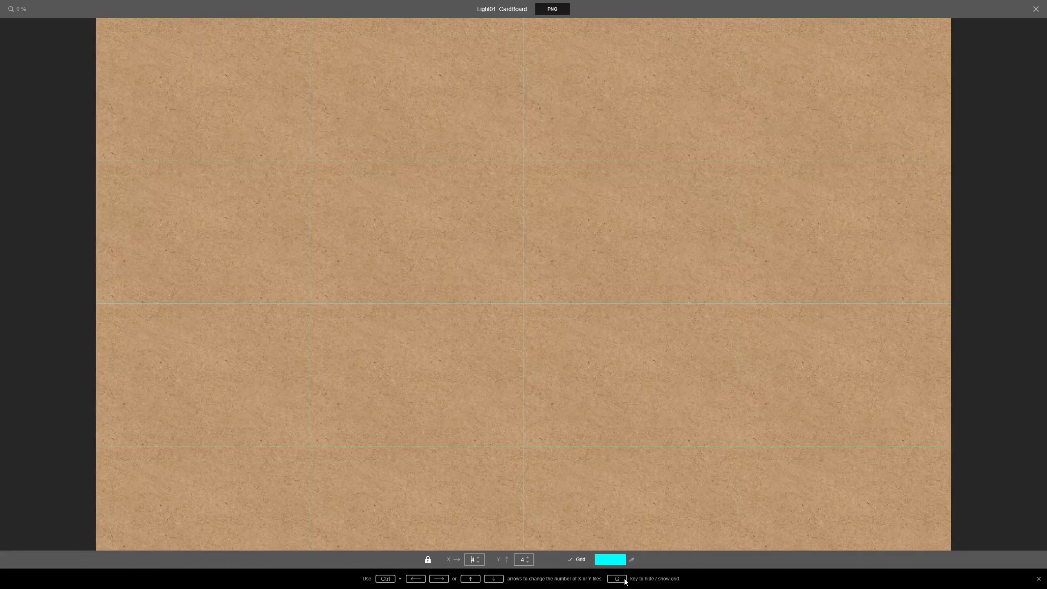
click(576, 558)
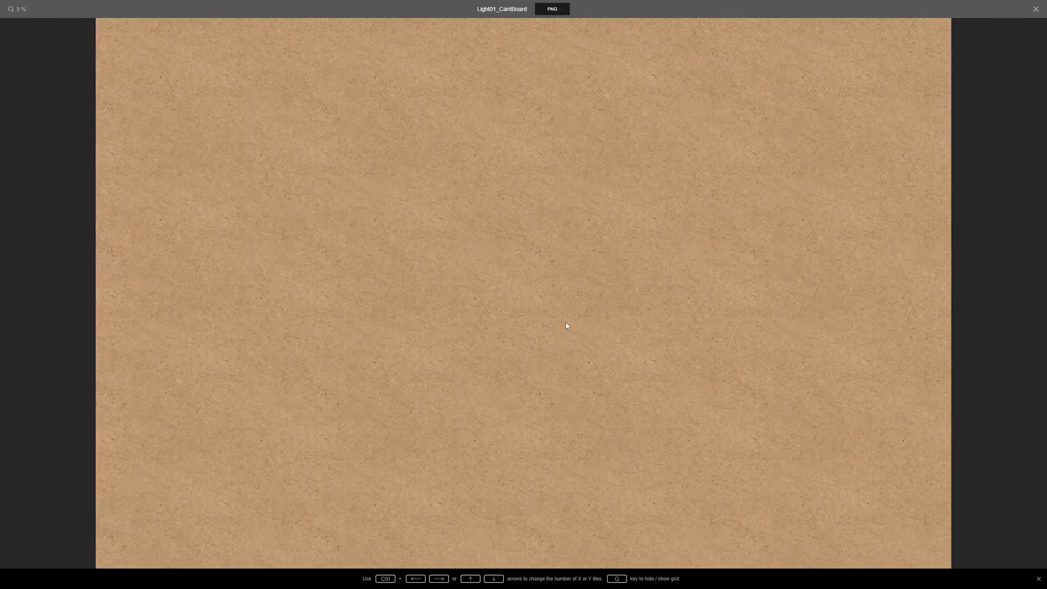
key(Escape)
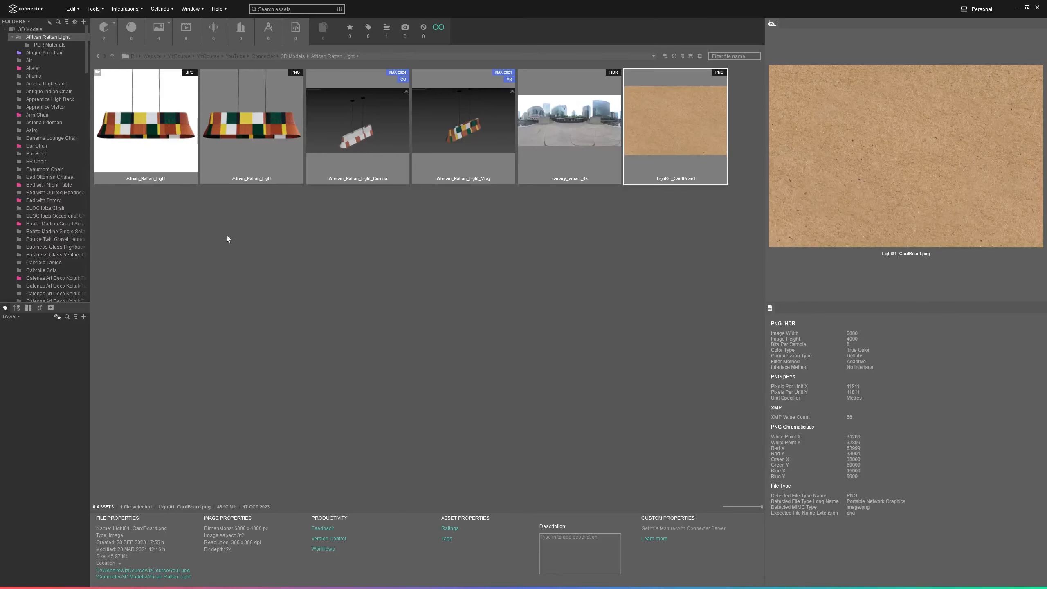
Step: Show only the Afrian_Rattan_Light JPG with Isolate View and return to the African Rattan Light folder
click(164, 127)
right_click(154, 111)
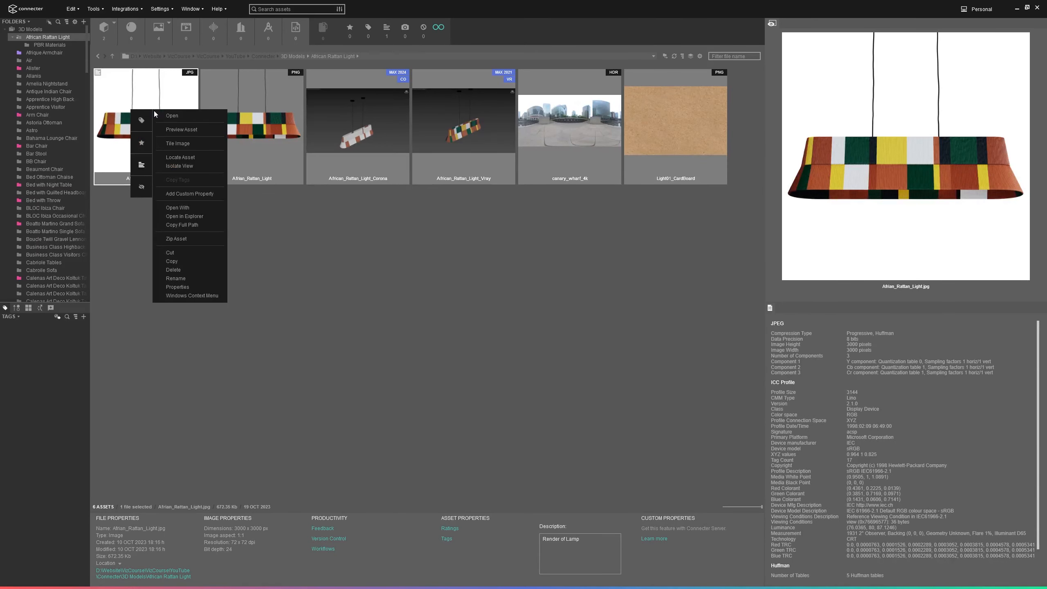
click(180, 165)
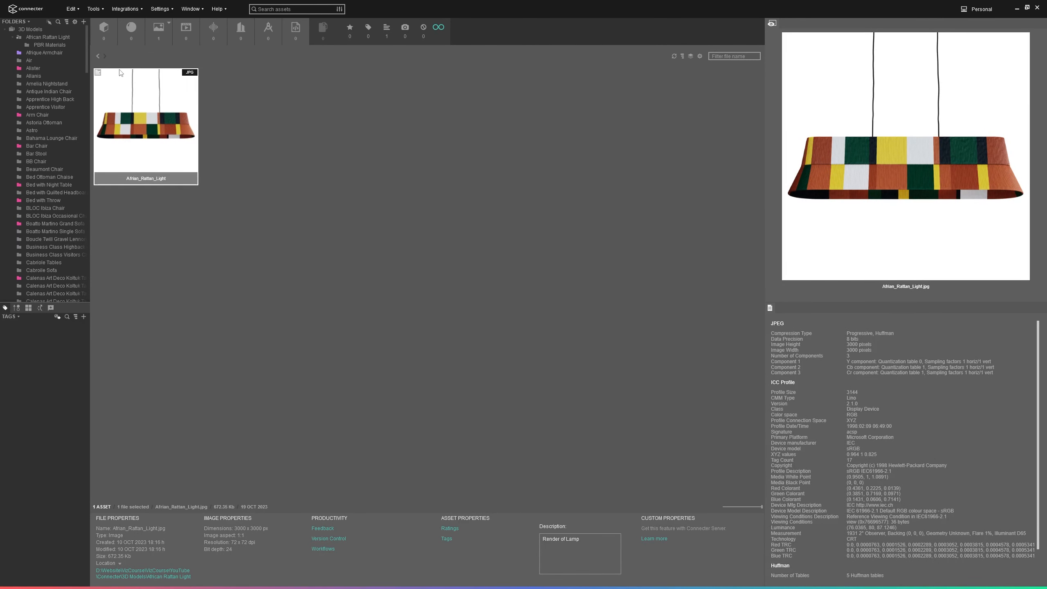
click(98, 58)
Step: Try to add a custom property to the Afrian_Rattan_Light JPG and dismiss the notice
right_click(162, 132)
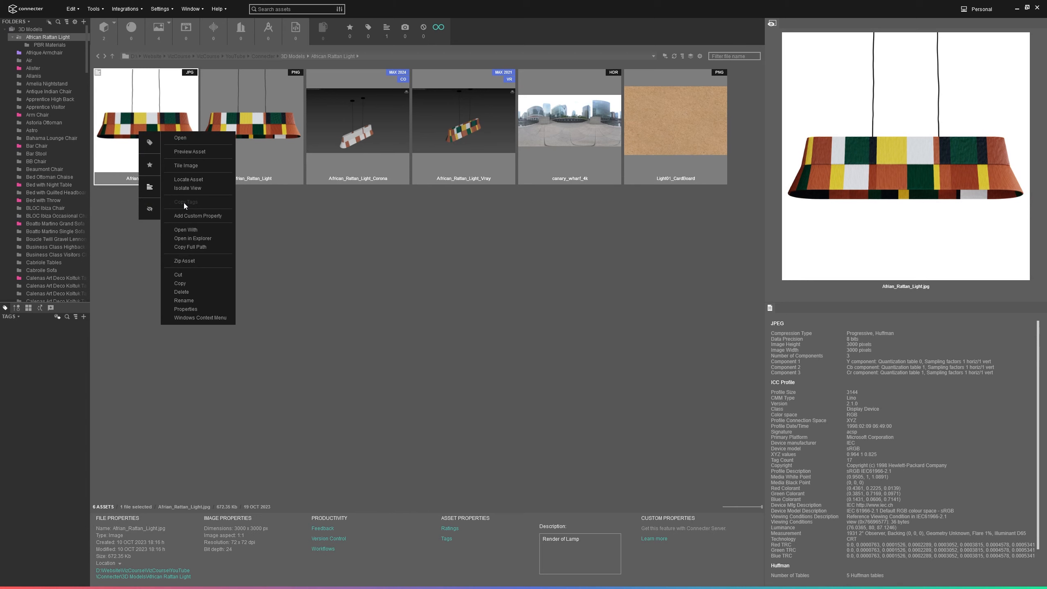
click(199, 216)
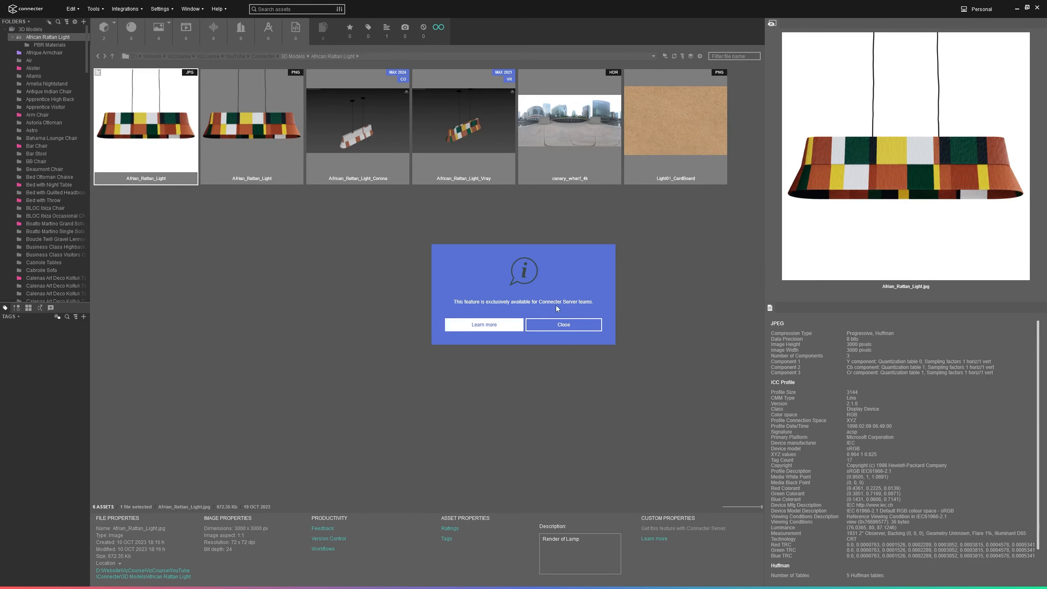
click(563, 325)
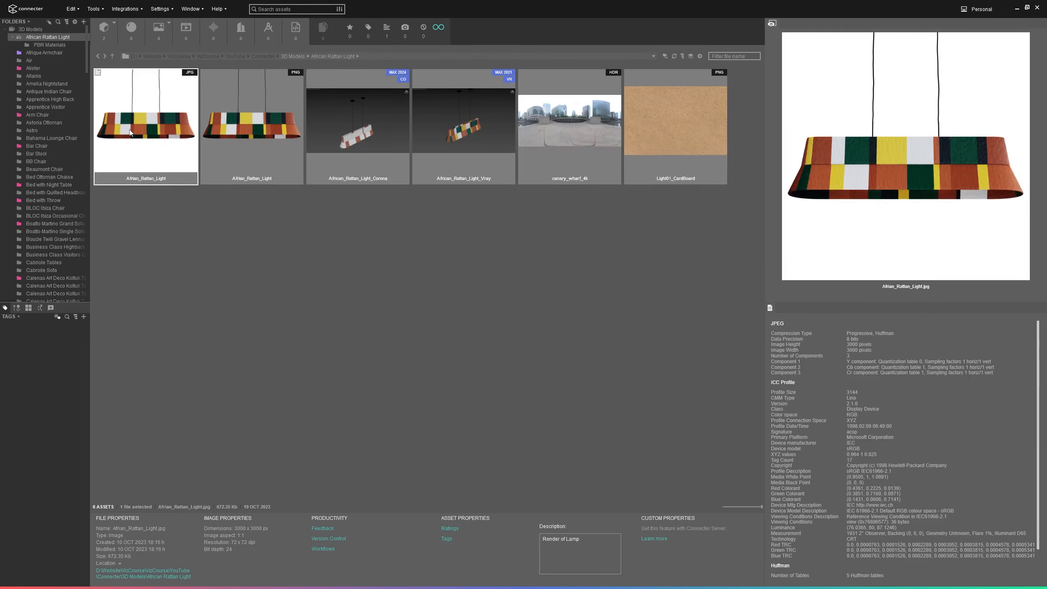
Step: Show the programs offered for the Afrian_Rattan_Light JPG with Open With and cancel the choice
right_click(134, 131)
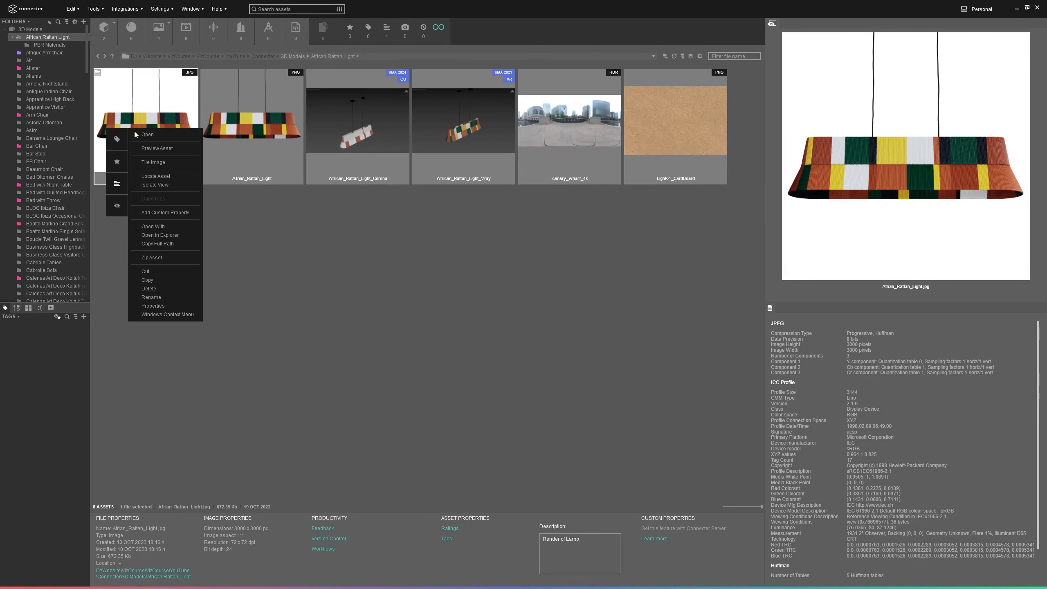
click(160, 226)
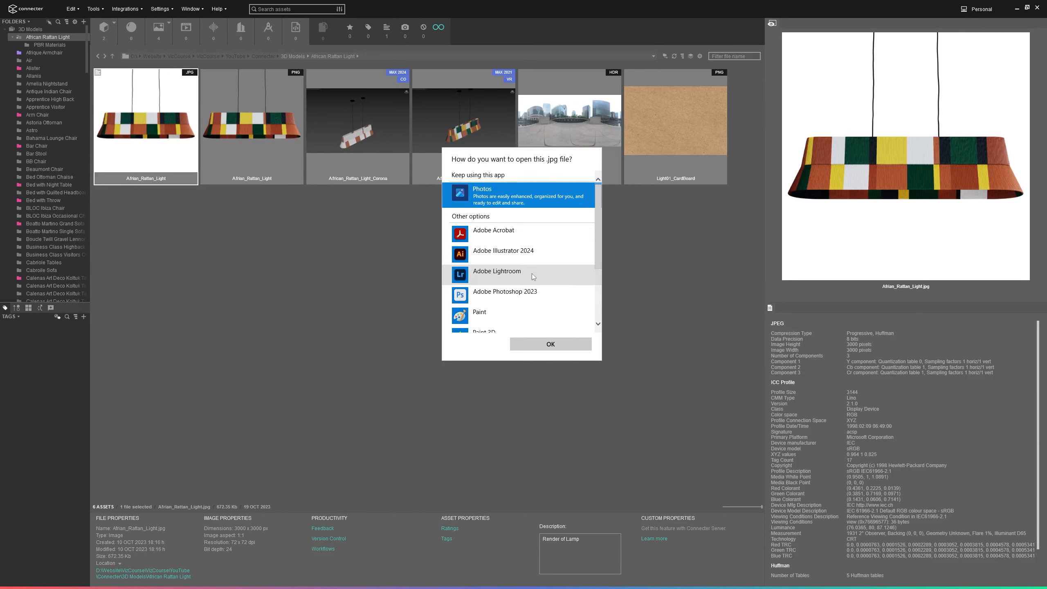
key(Escape)
Step: Reveal the Afrian_Rattan_Light JPG in File Explorer, close that window, and display the folder's full path
right_click(170, 147)
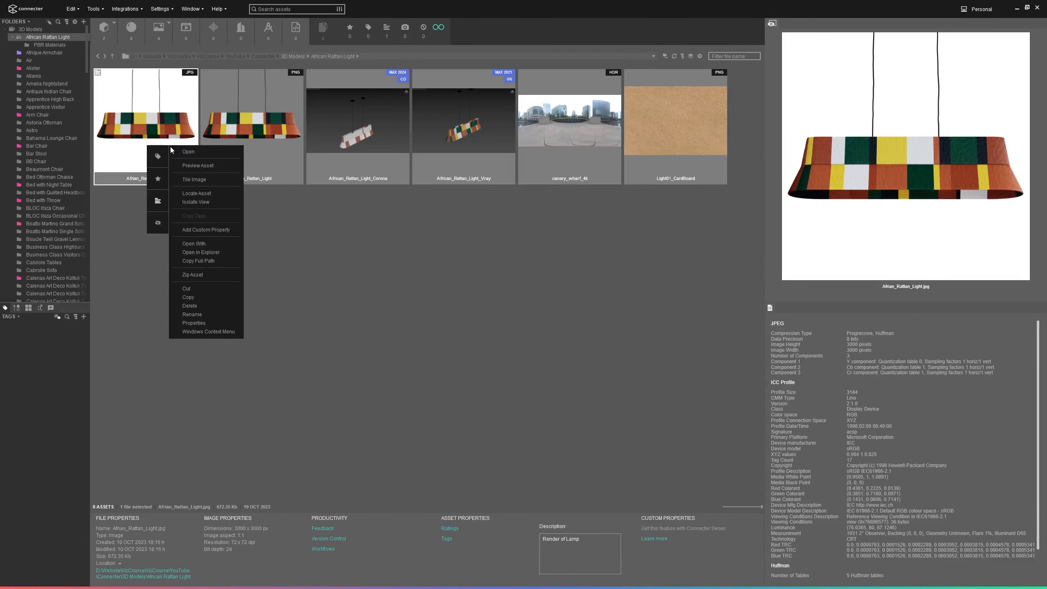
click(200, 252)
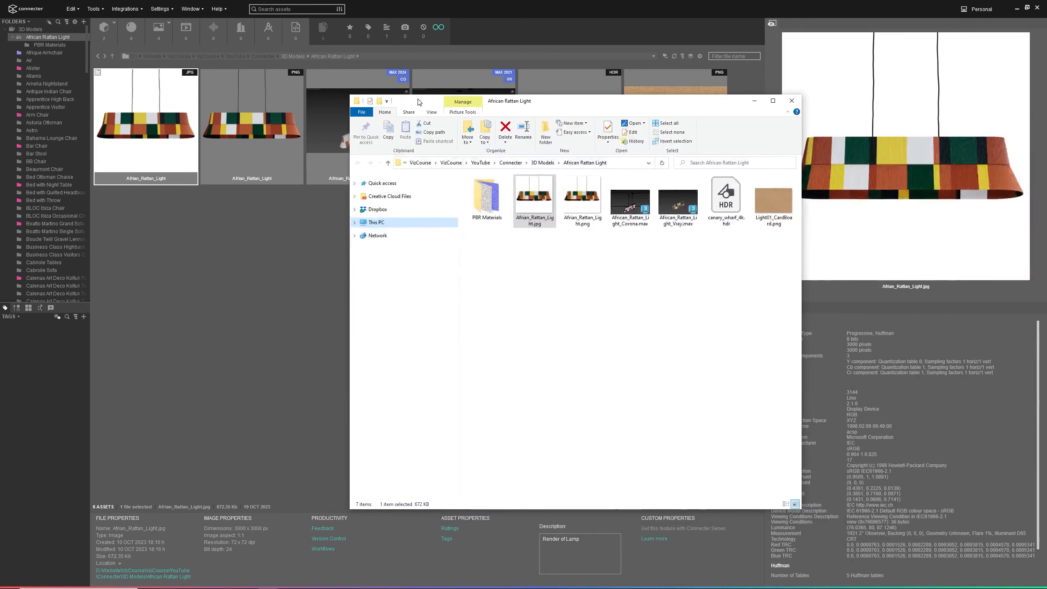
click(788, 105)
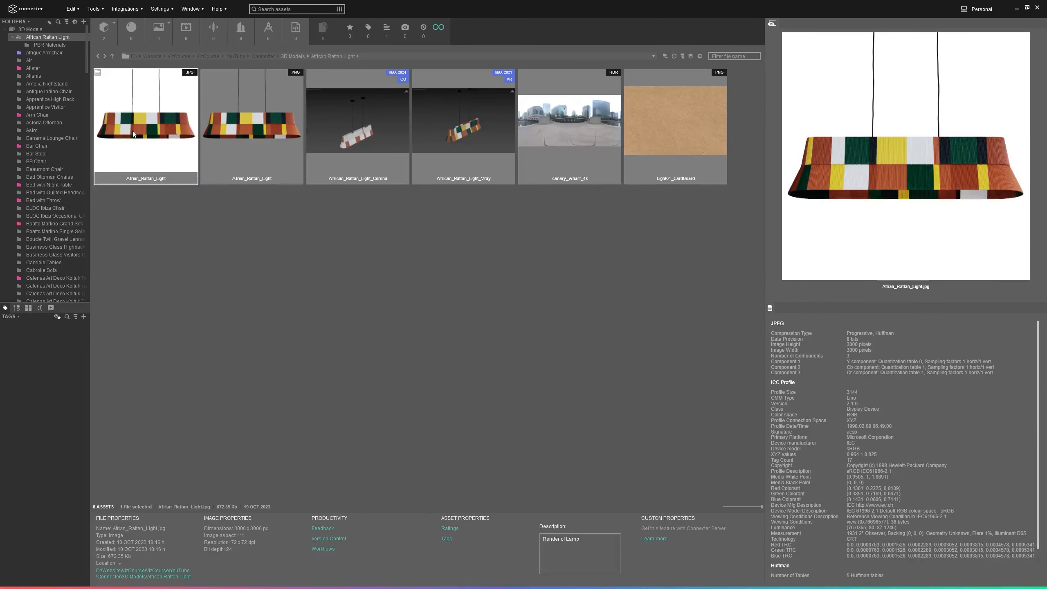
right_click(141, 132)
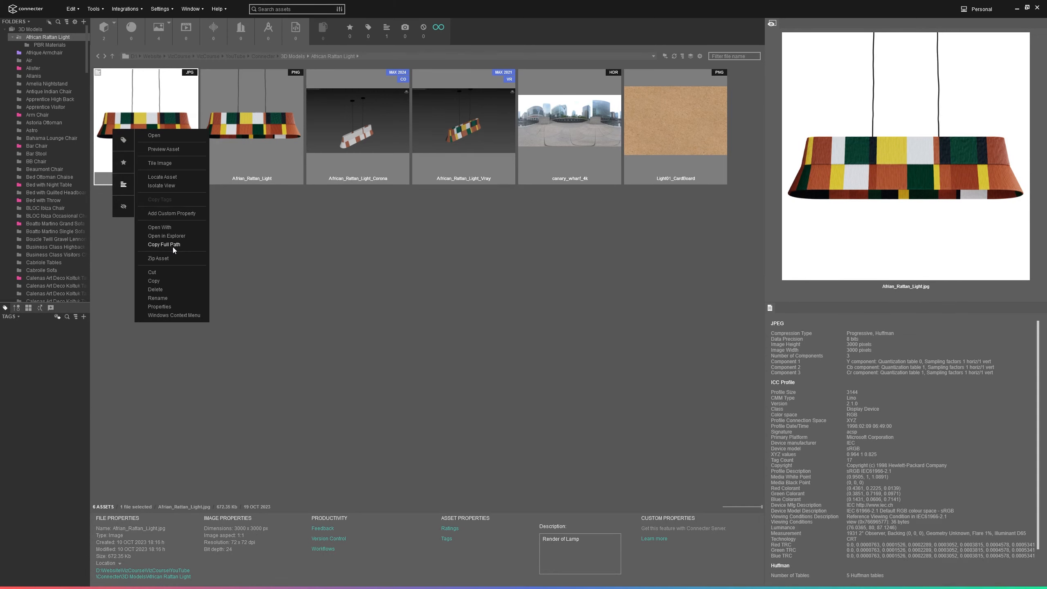
click(378, 57)
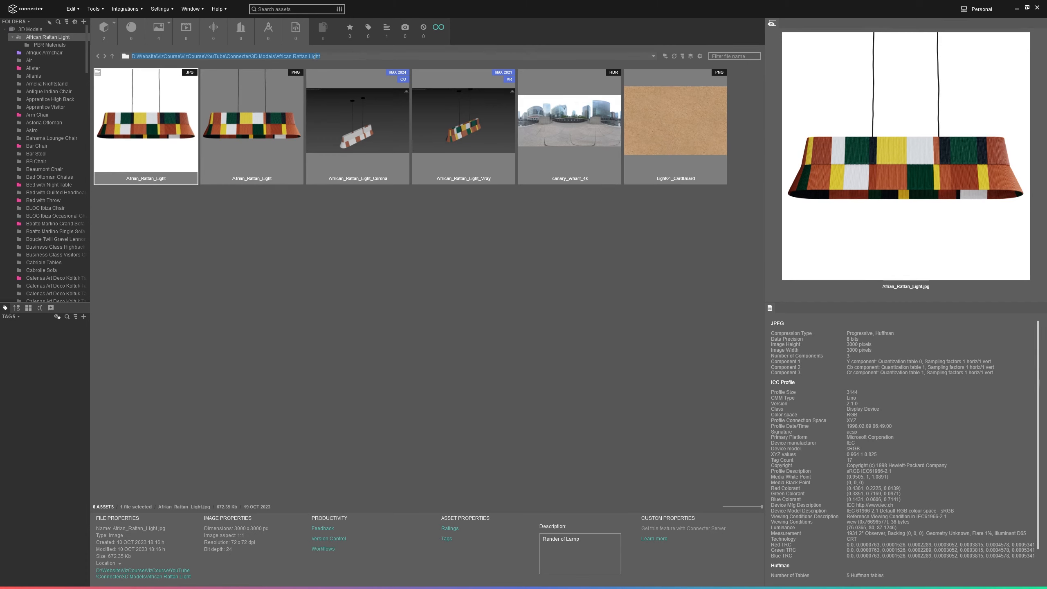
Step: View the Windows file properties of the Afrian_Rattan_Light JPG and close them
right_click(171, 131)
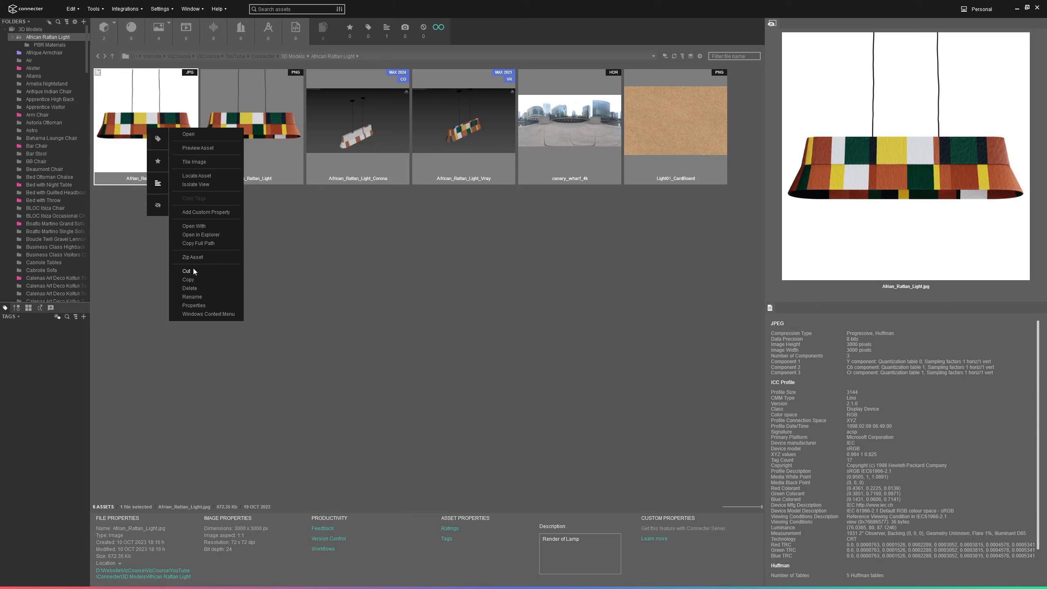
click(193, 305)
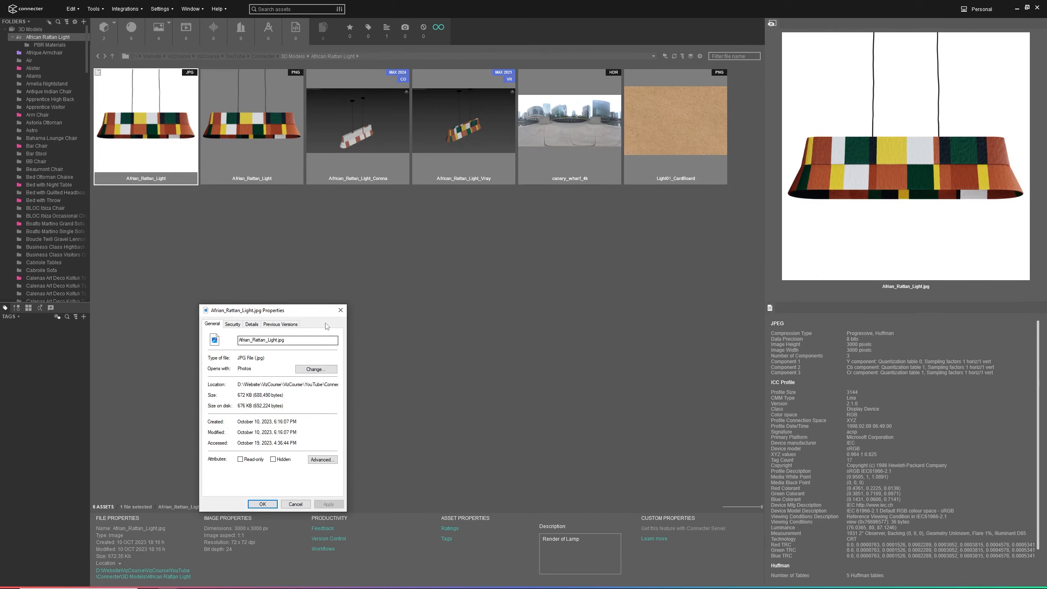
click(340, 310)
Step: Show the Windows context menu for the Afrian_Rattan_Light JPG and the actions available for the PNG version
right_click(173, 144)
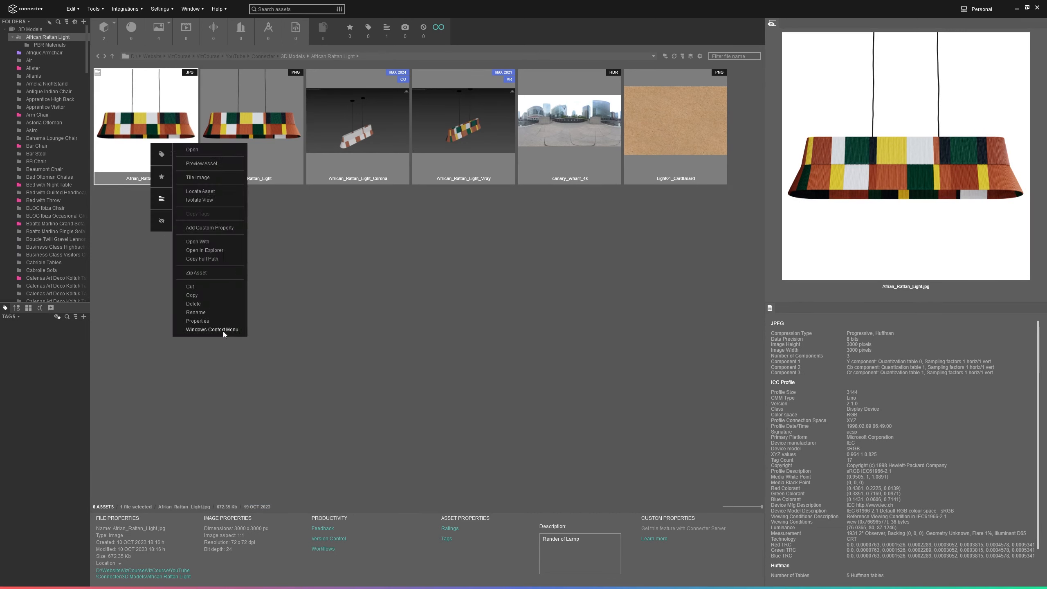
click(212, 329)
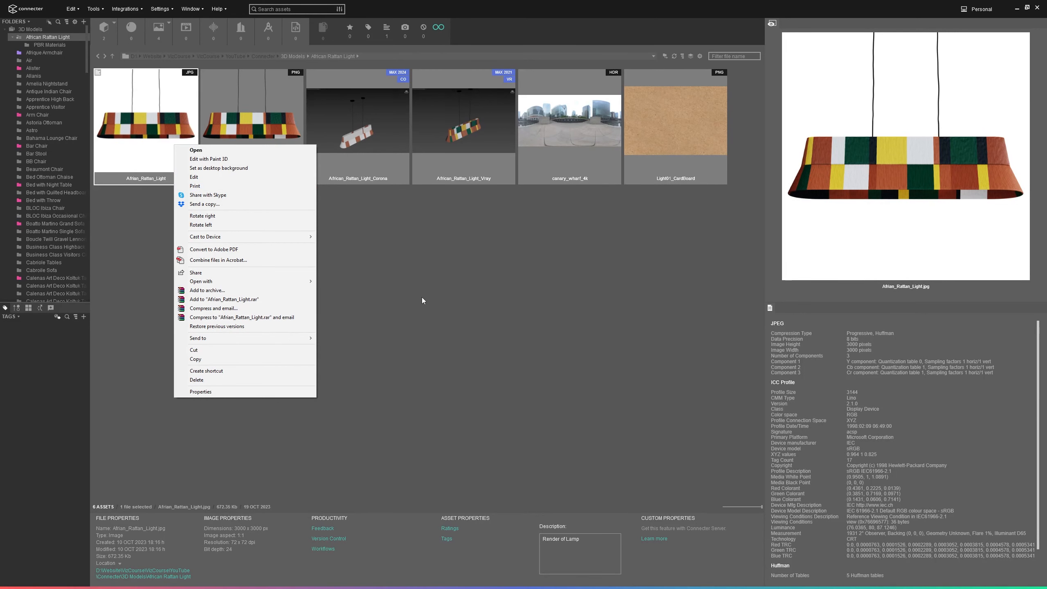
click(259, 102)
right_click(267, 142)
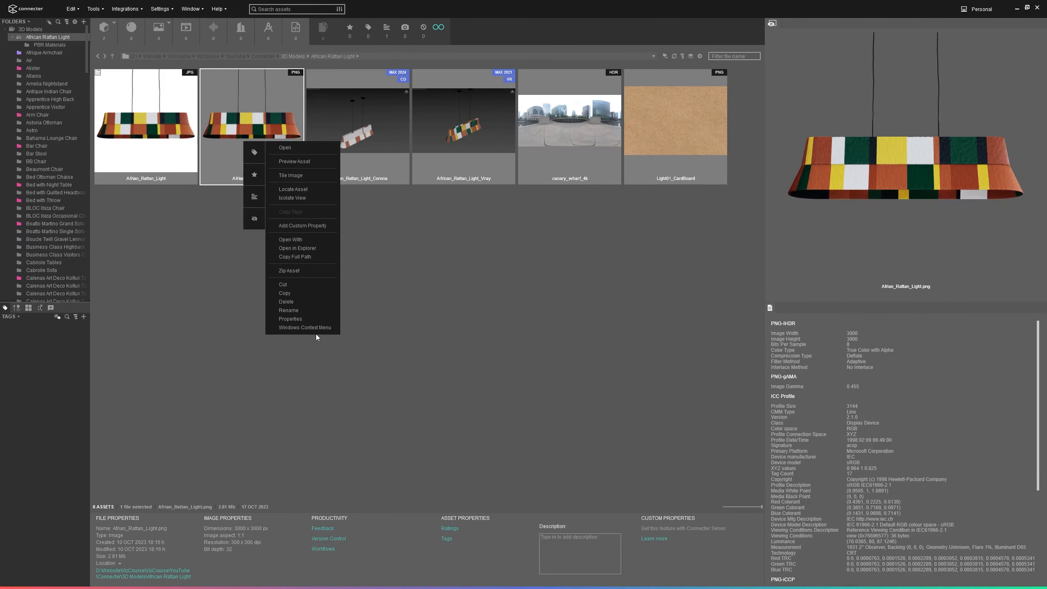
Step: Show the African_Rattan_Light_Corona model full screen with Preview Asset and close the preview
click(359, 135)
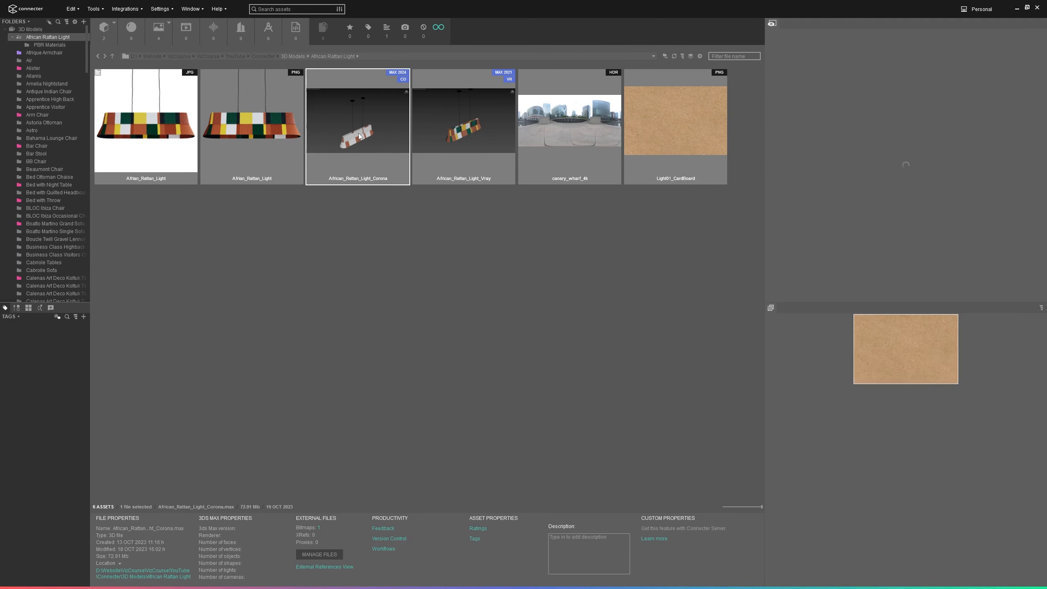
right_click(359, 136)
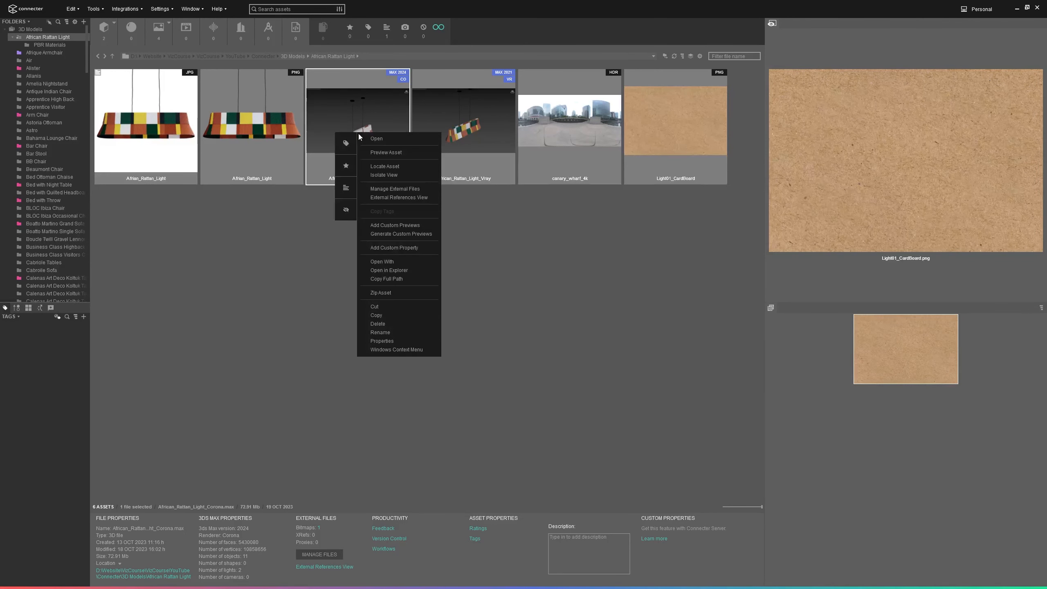
click(384, 153)
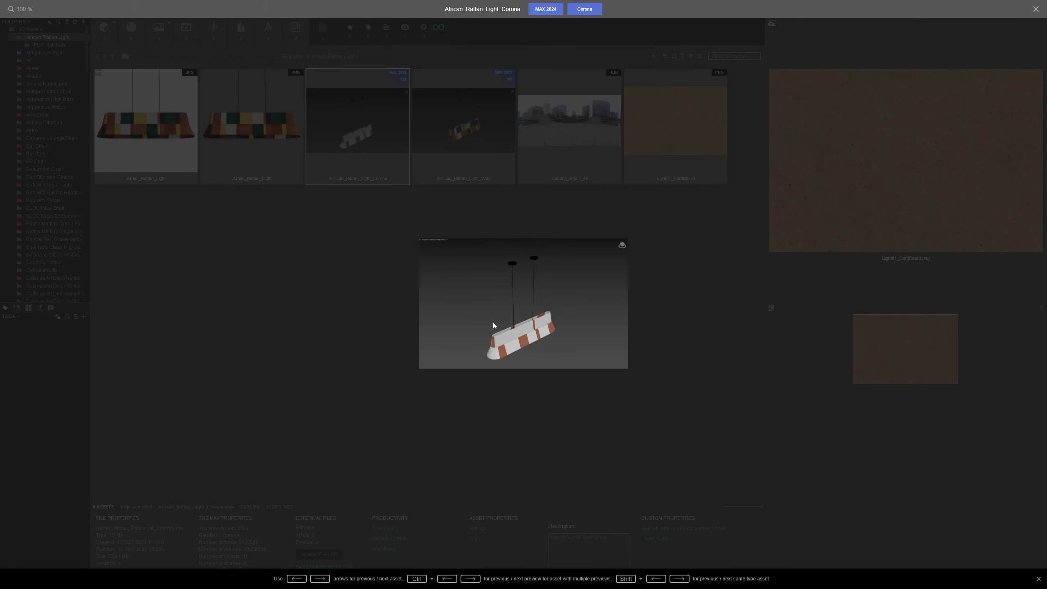
click(373, 263)
Step: Try Locate Asset on African_Rattan_Light_Corona, and select and collapse the 3D Models folder
right_click(356, 136)
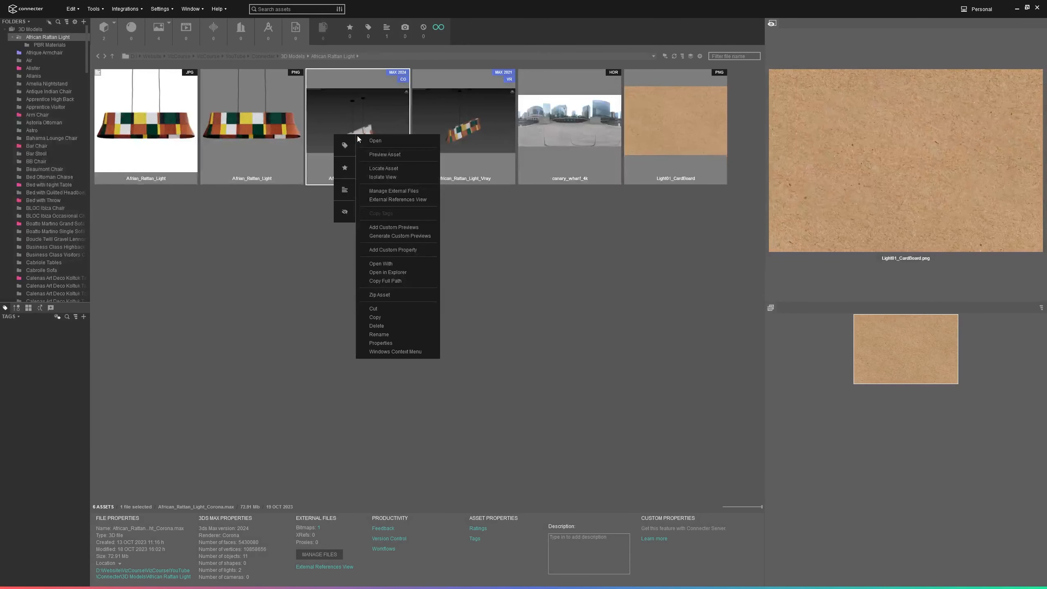
click(381, 169)
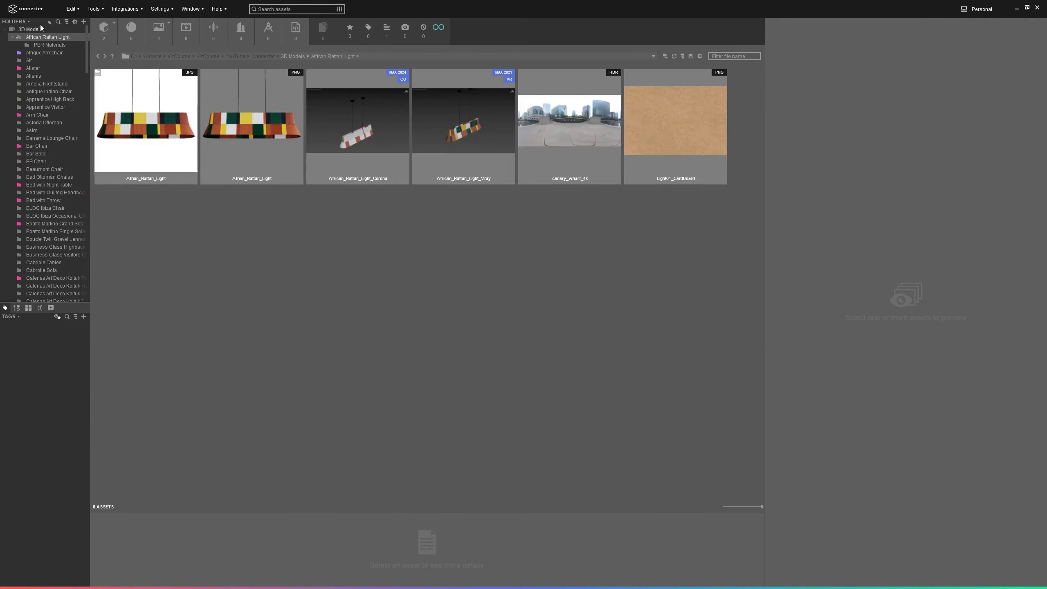
click(5, 29)
click(12, 30)
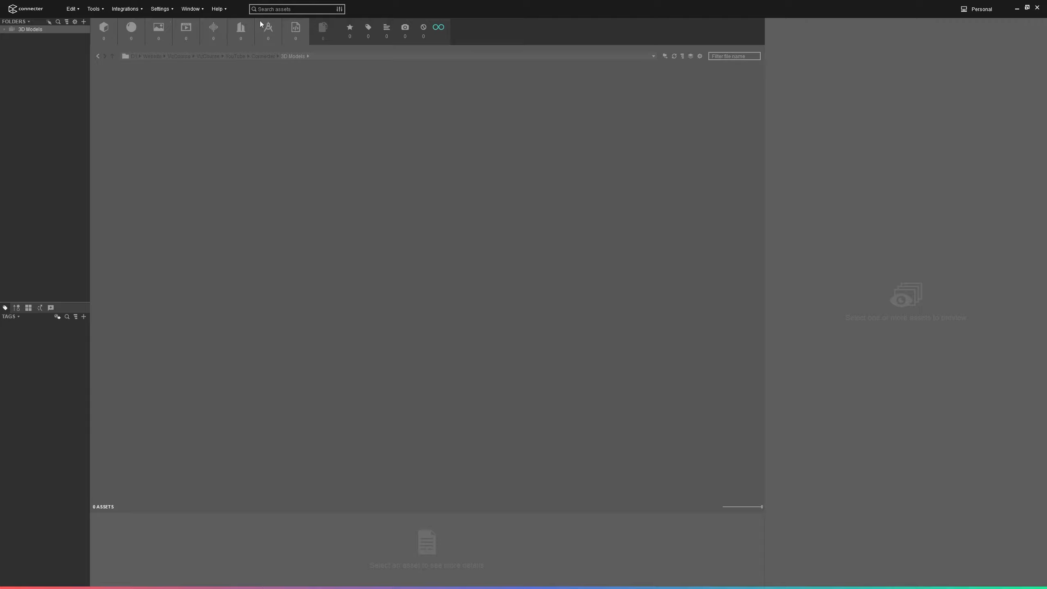
Step: Search all assets for "armchair"
click(271, 10)
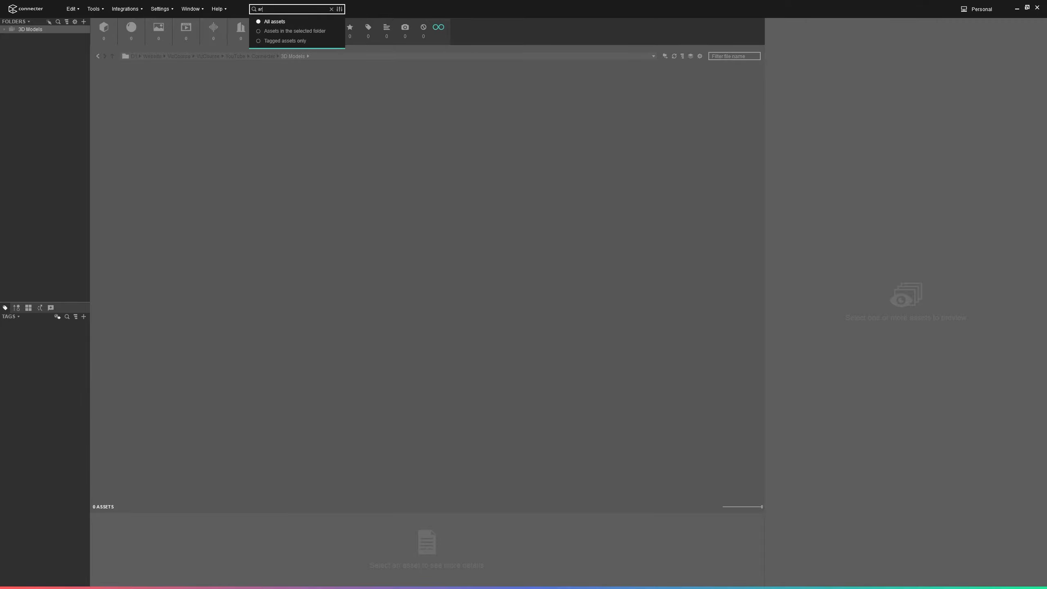
text(armchair)
key(Return)
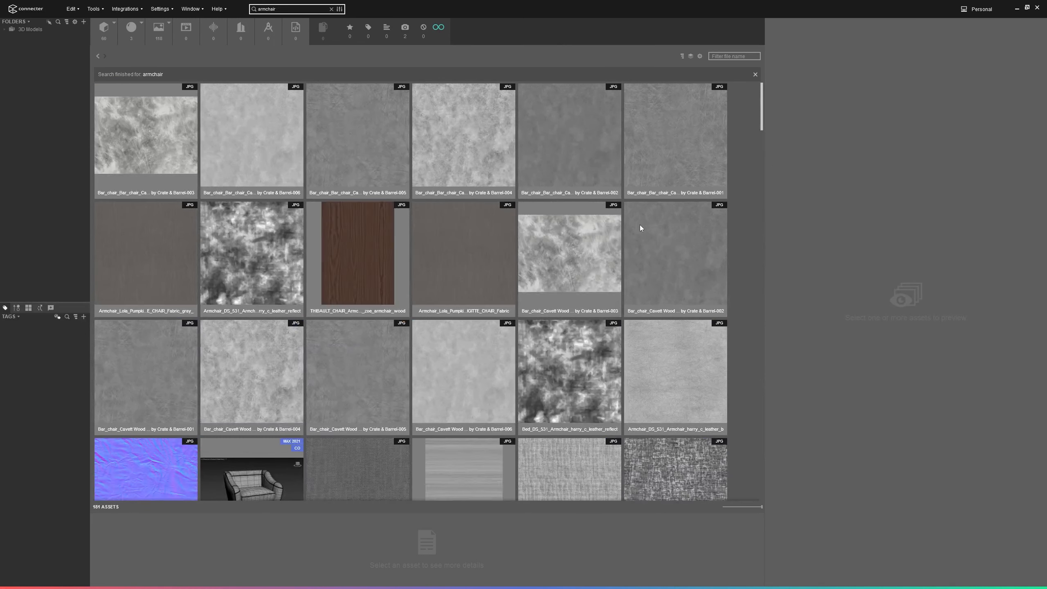
Step: Open the folder containing the THIBAULT_CHAIR armchair wood texture from the search results with Locate Asset
click(344, 236)
right_click(345, 237)
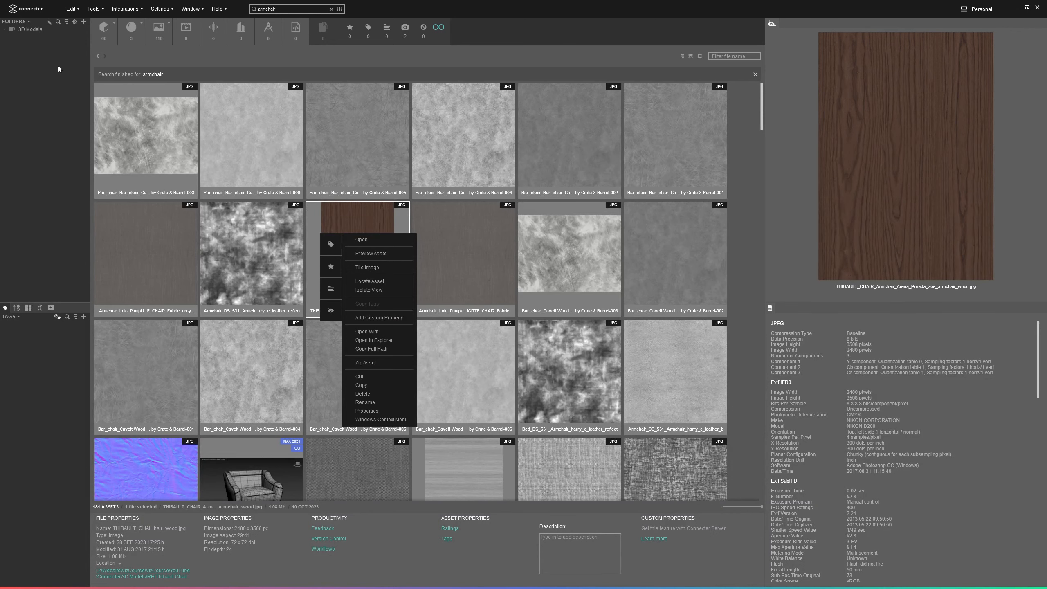
click(368, 282)
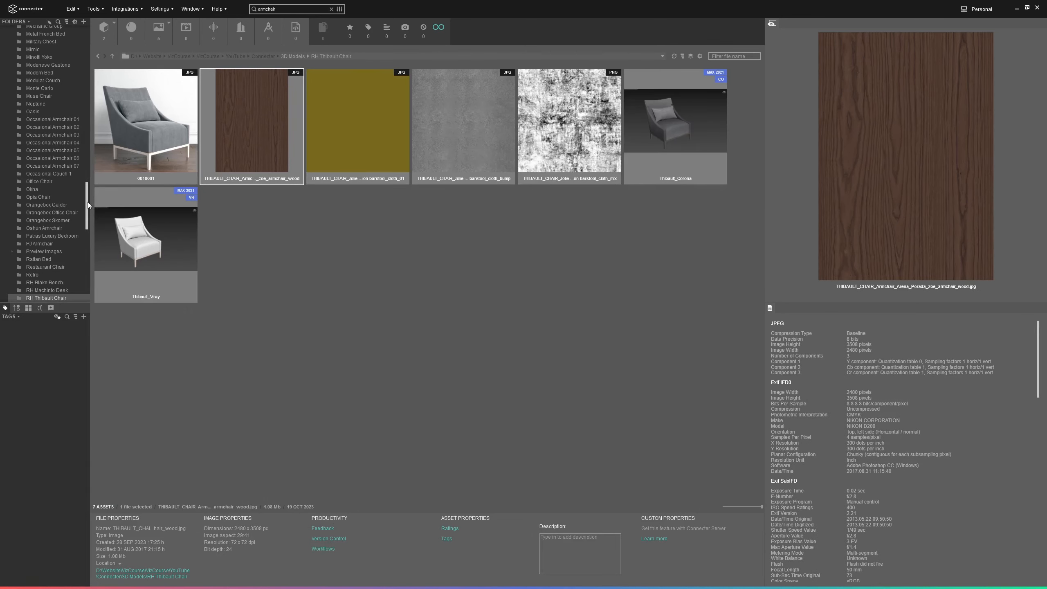
Step: Return to the African Rattan Light folder, view African_Rattan_Light_Corona's linked files in Manage External Files, and close the dialog
drag(87, 201, 81, 48)
click(50, 38)
click(347, 118)
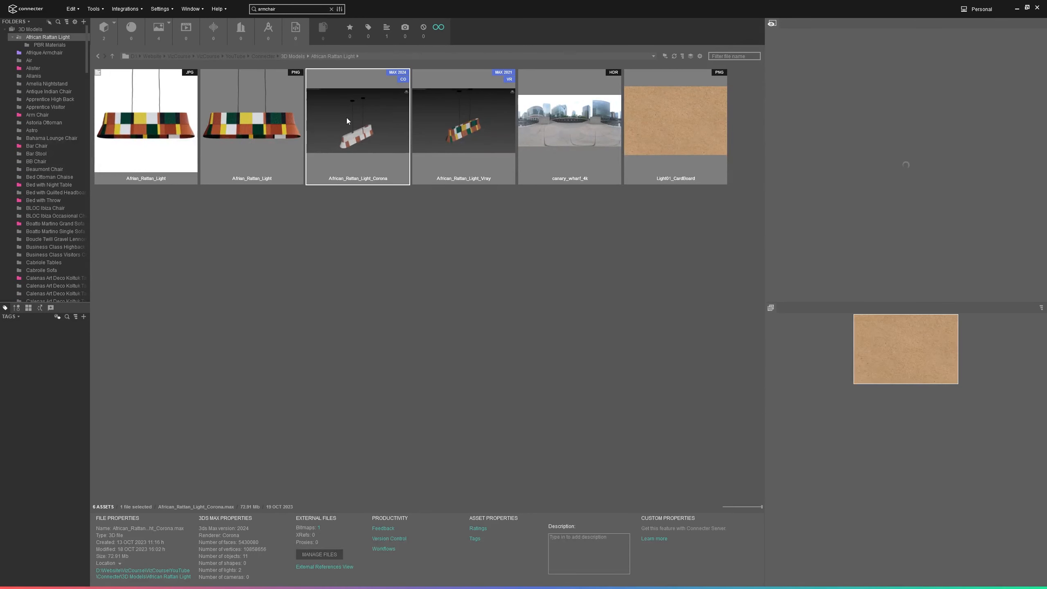
right_click(346, 118)
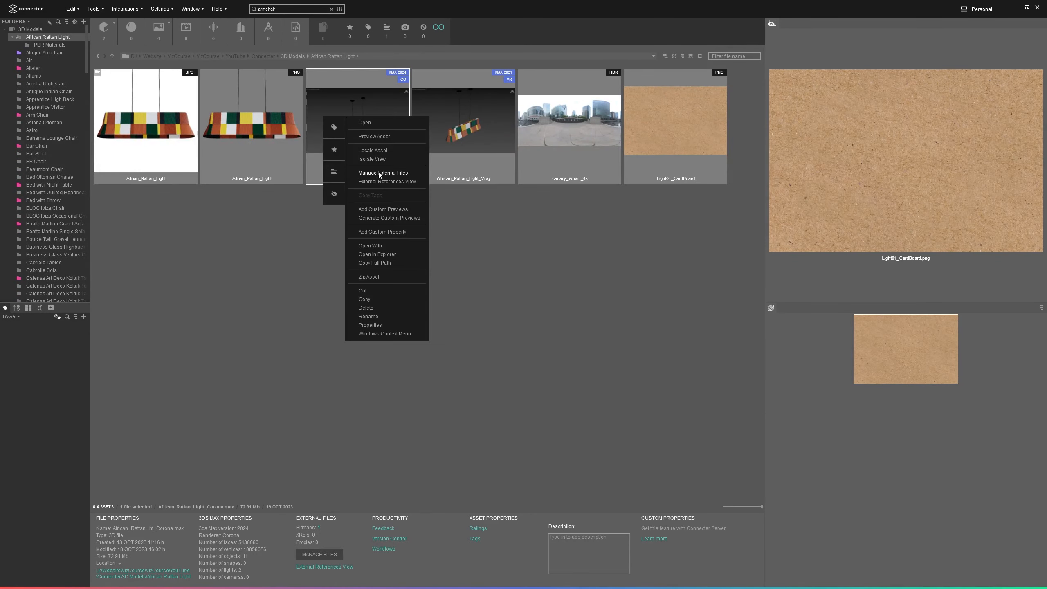
click(379, 173)
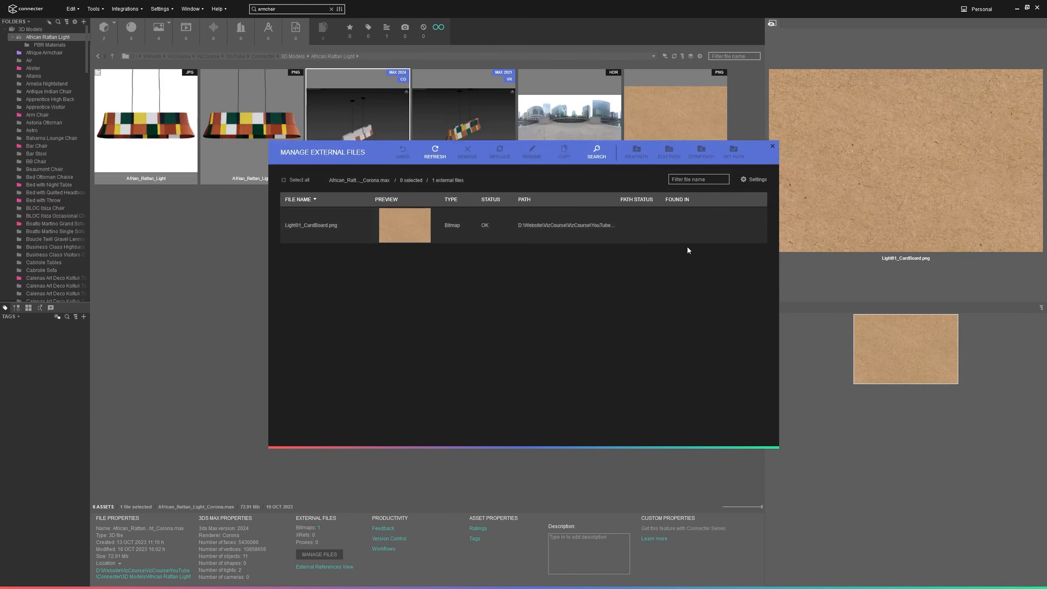
click(772, 147)
Step: Show the custom preview commands for African_Rattan_Light_Corona and assign the Afrian_Rattan_Light JPG to the model as its custom preview
right_click(391, 129)
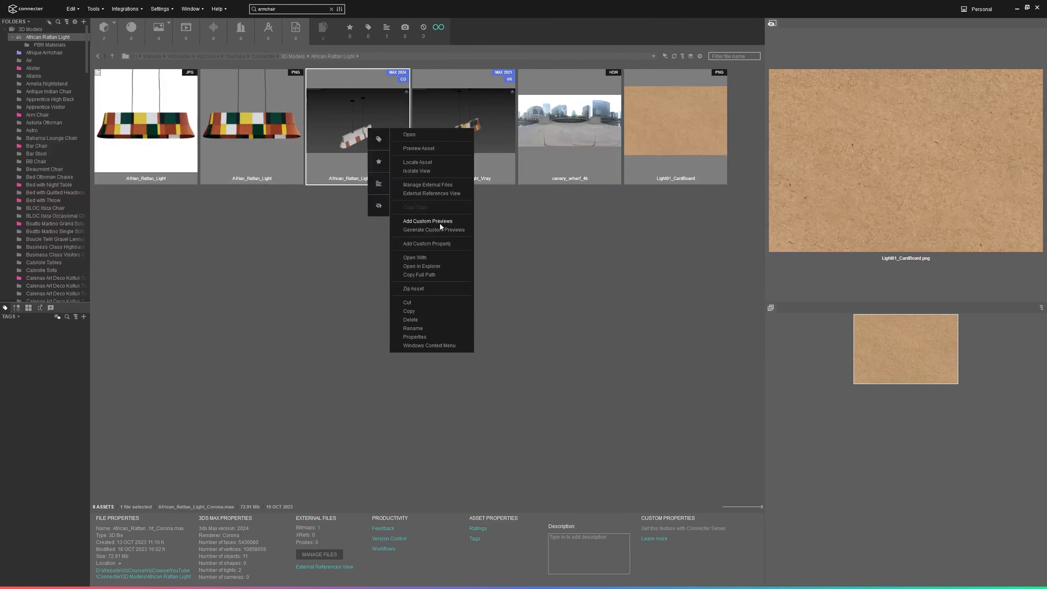
click(365, 247)
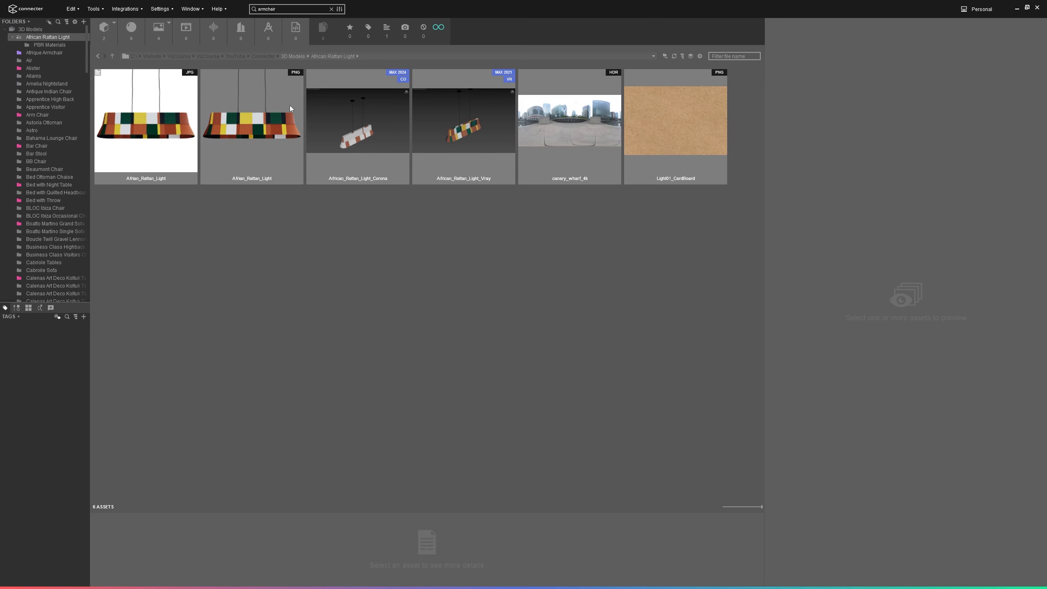
click(160, 135)
drag(160, 134, 338, 137)
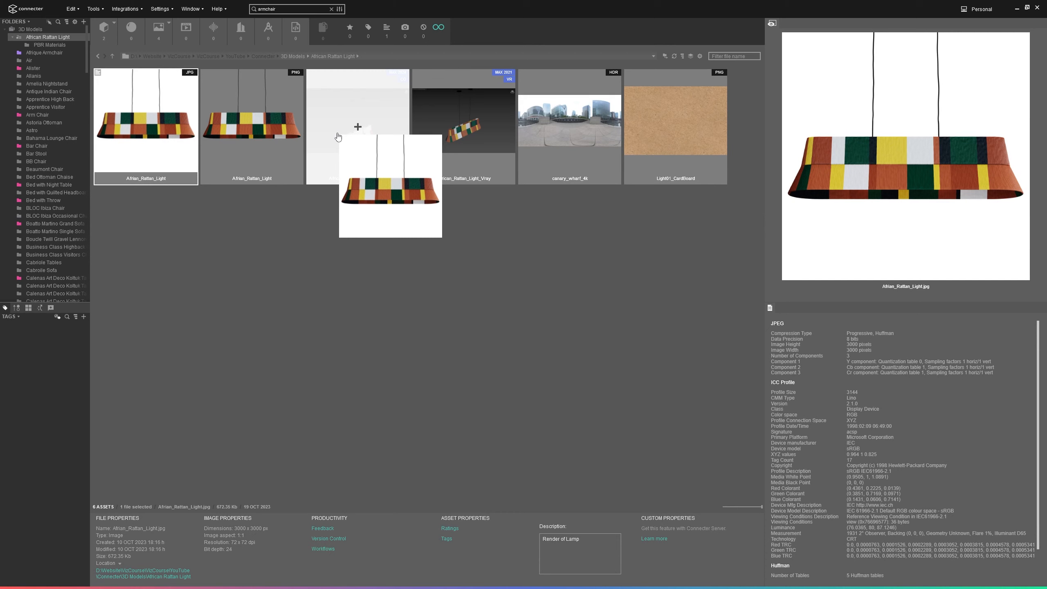
Step: Assign Afrian_Rattan_Light.jpg as the custom preview of African_Rattan_Light_Corona, hide the preview image and check the model's preview
drag(338, 136, 337, 136)
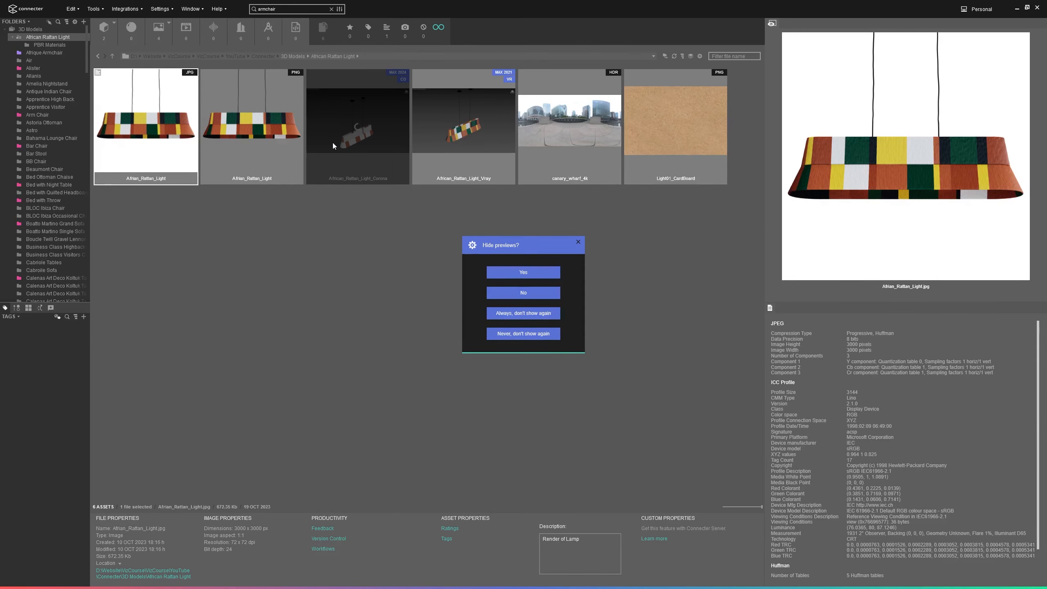
click(523, 272)
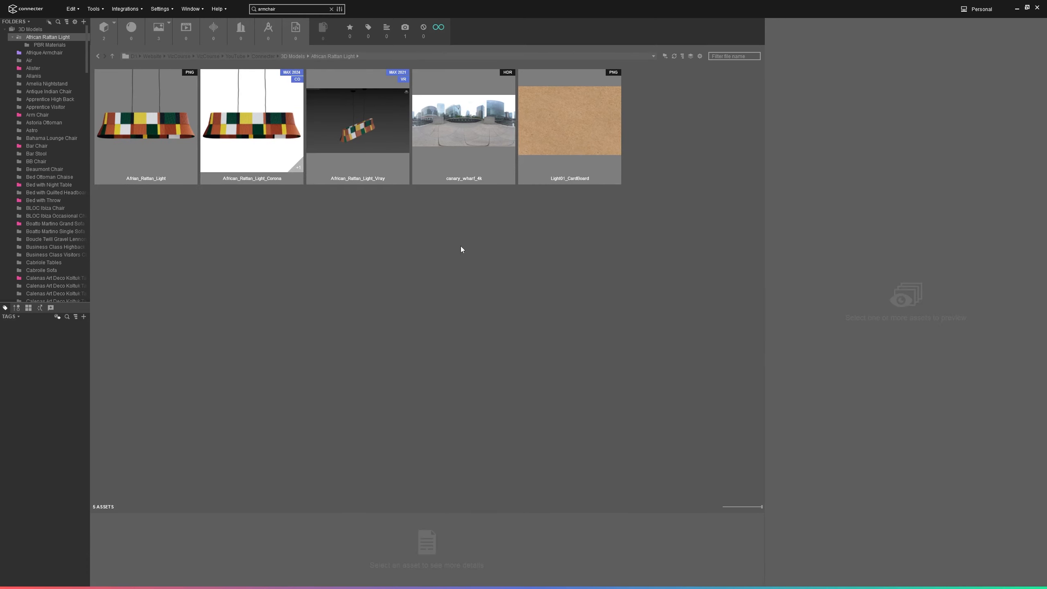
click(182, 150)
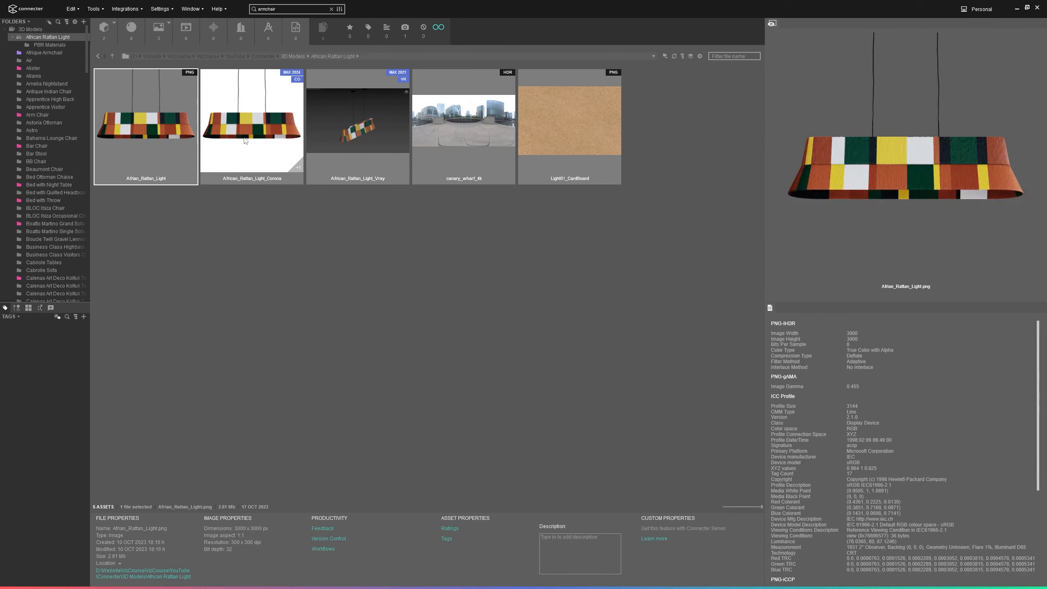
click(281, 161)
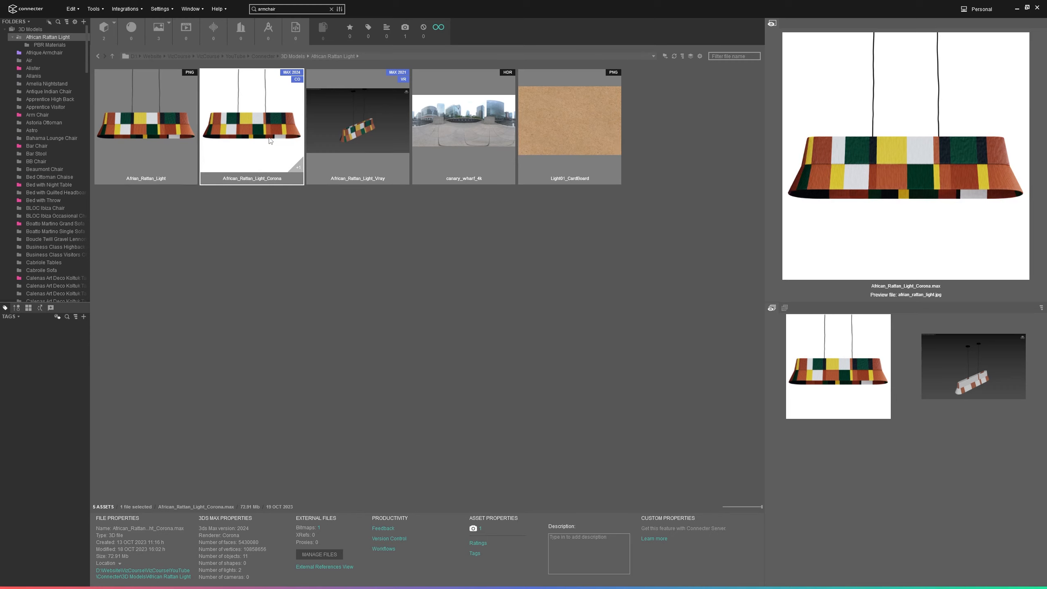
Step: Turn on the display of hidden assets in the African Rattan Light folder
click(700, 56)
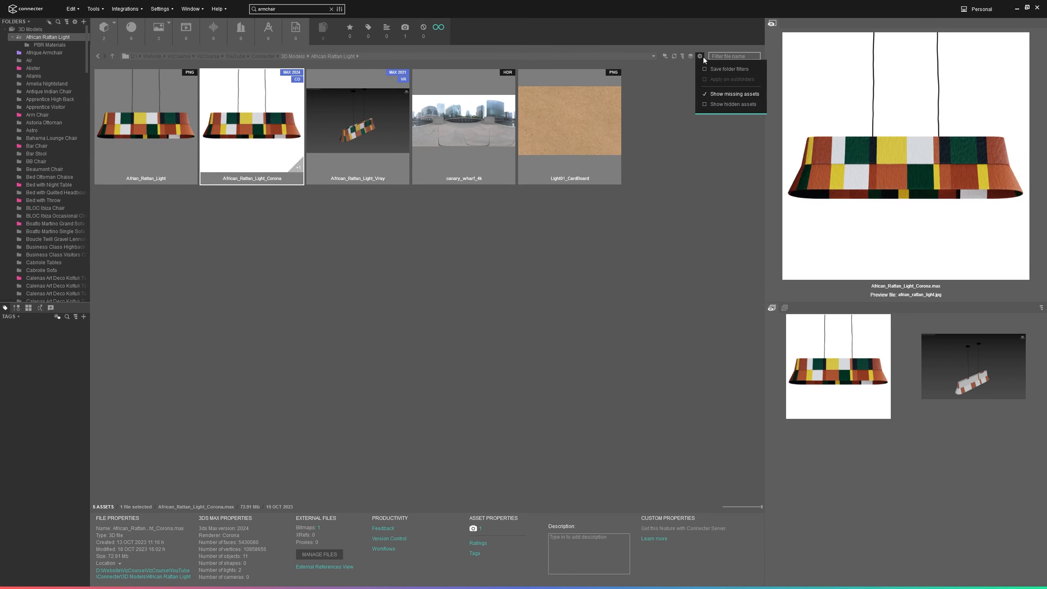
click(705, 102)
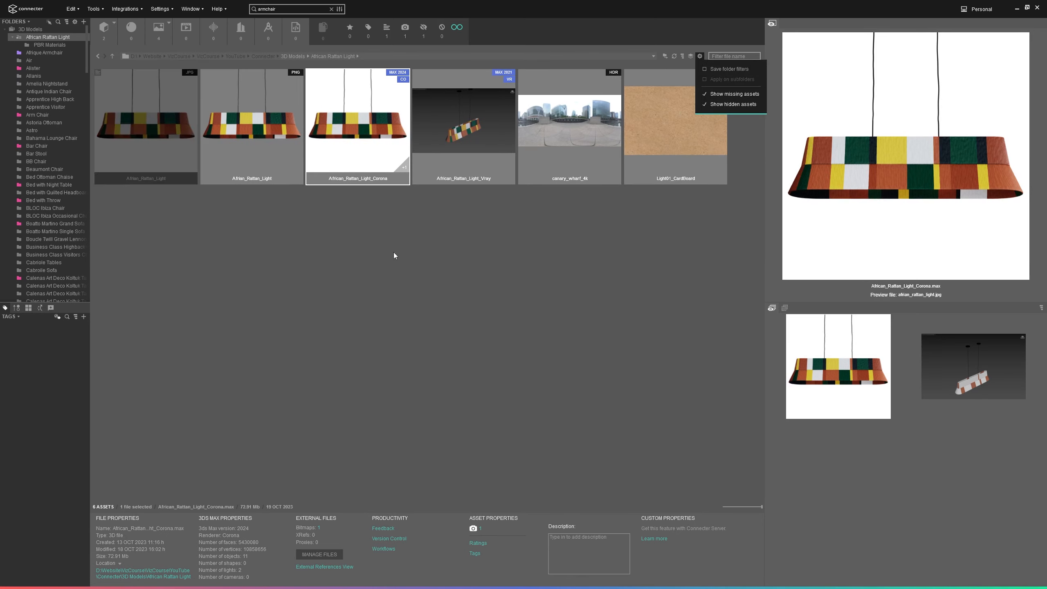
click(394, 251)
Step: Unhide the Afrian_Rattan_Light.jpg asset
click(145, 113)
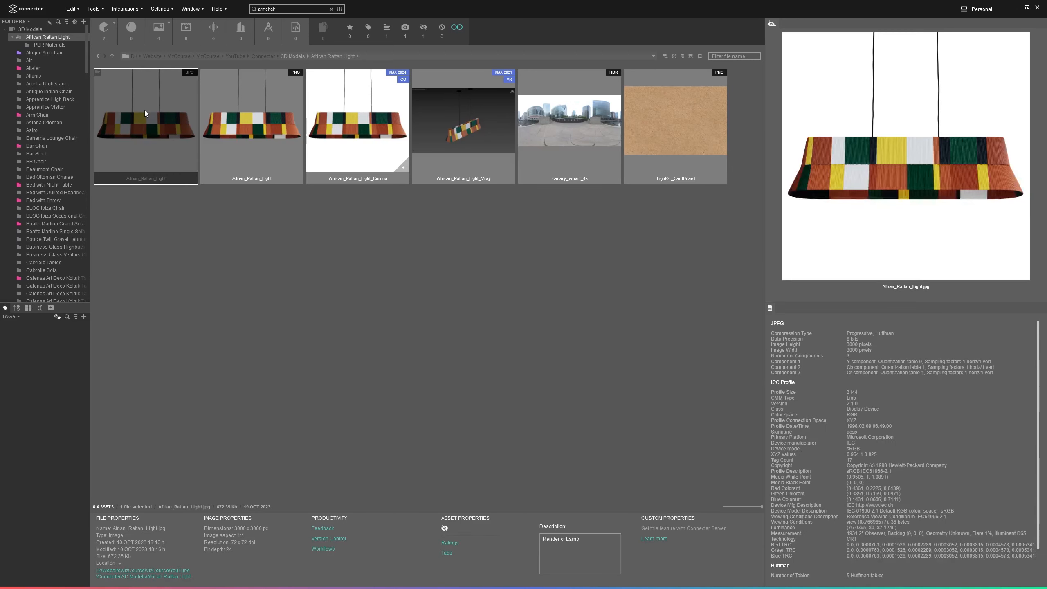
right_click(145, 111)
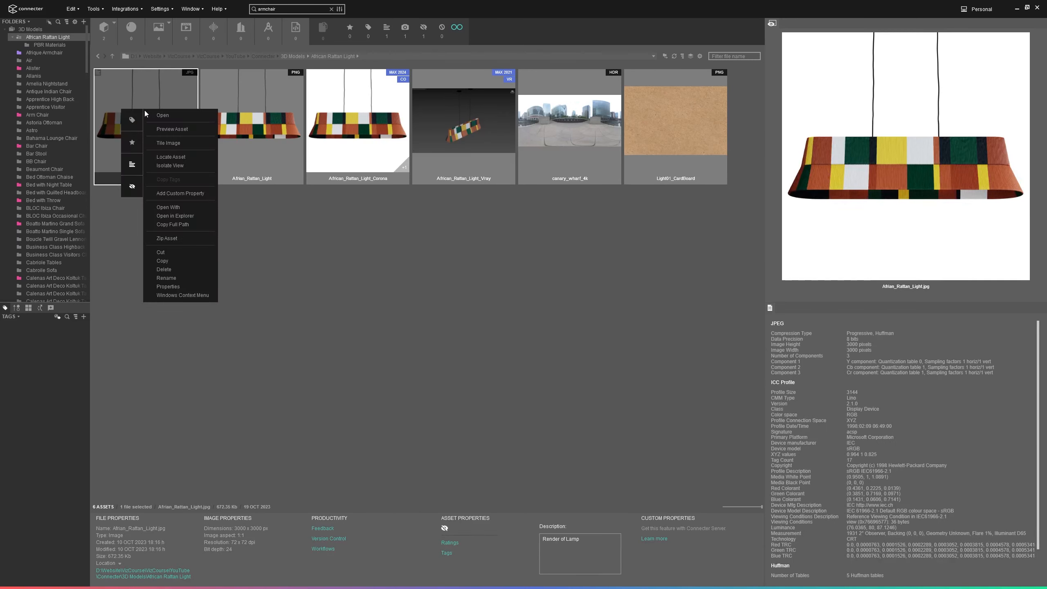
click(132, 187)
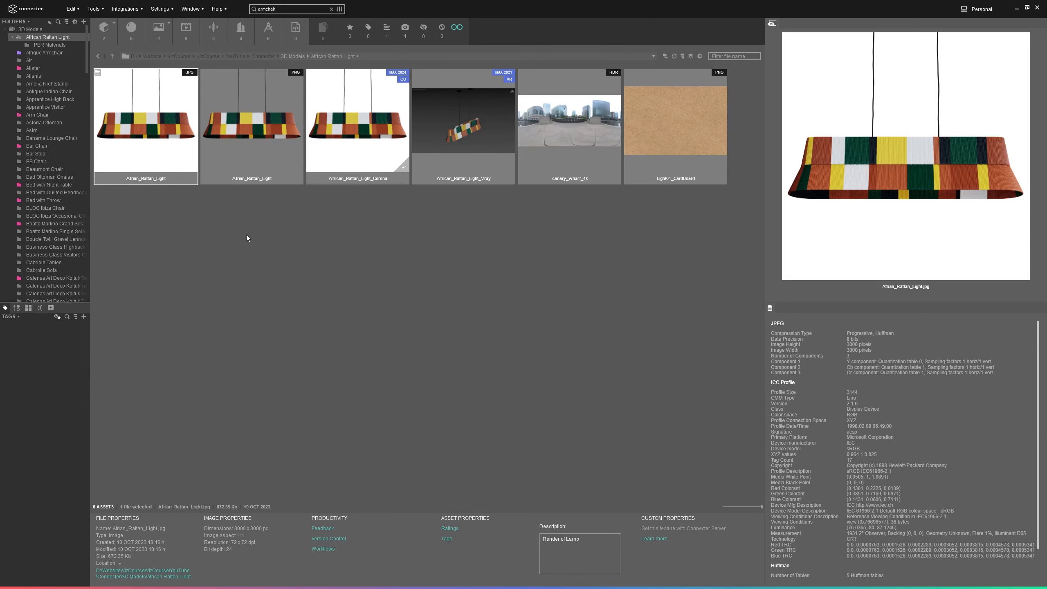
click(271, 250)
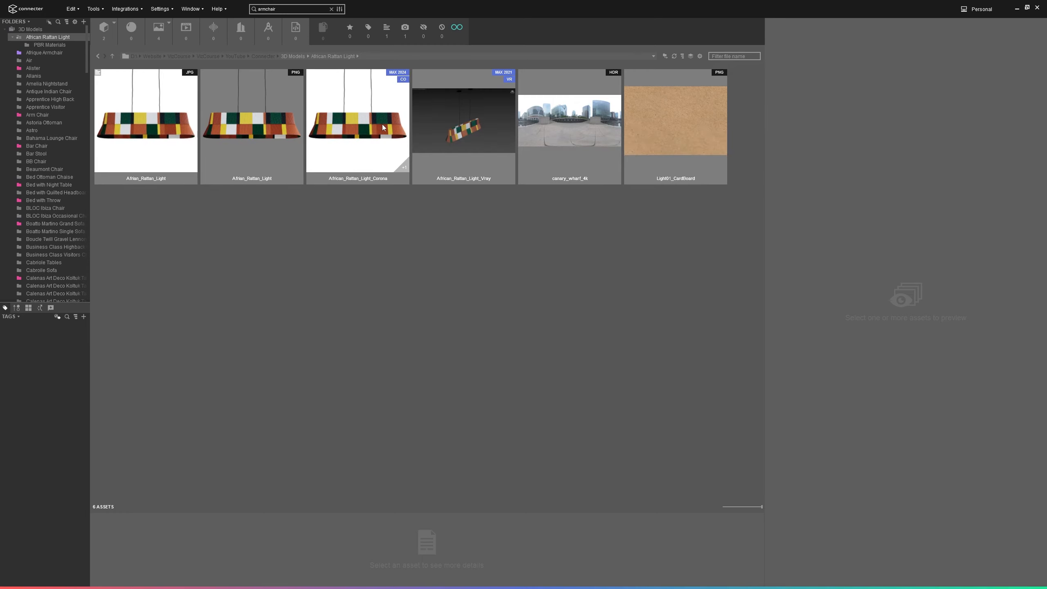
Step: Assign Afrian_Rattan_Light.jpg to African_Rattan_Light_Corona as its custom preview again and answer the hide previews question
click(139, 150)
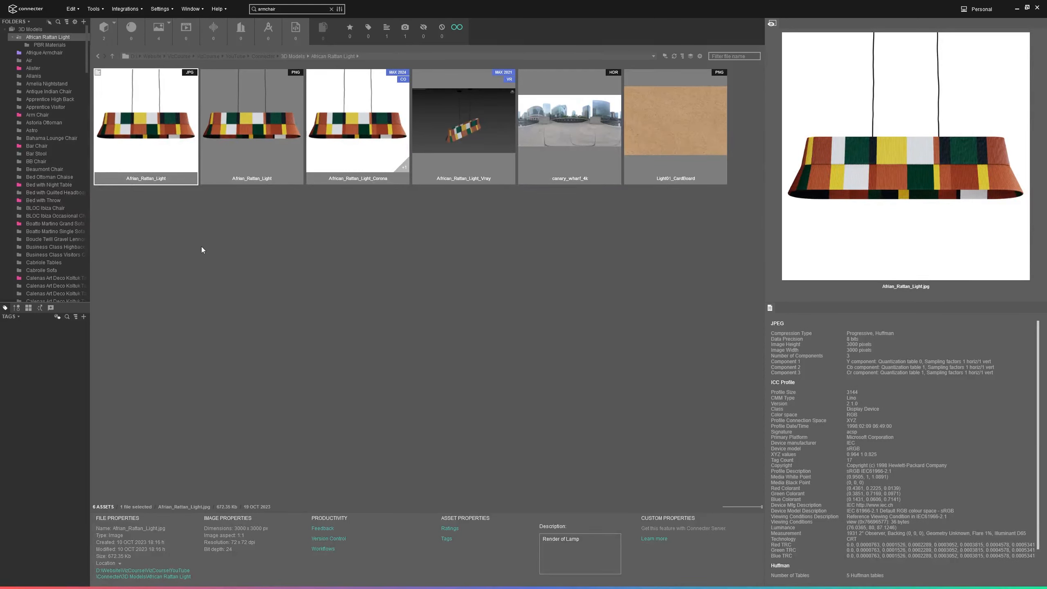
drag(164, 136, 336, 133)
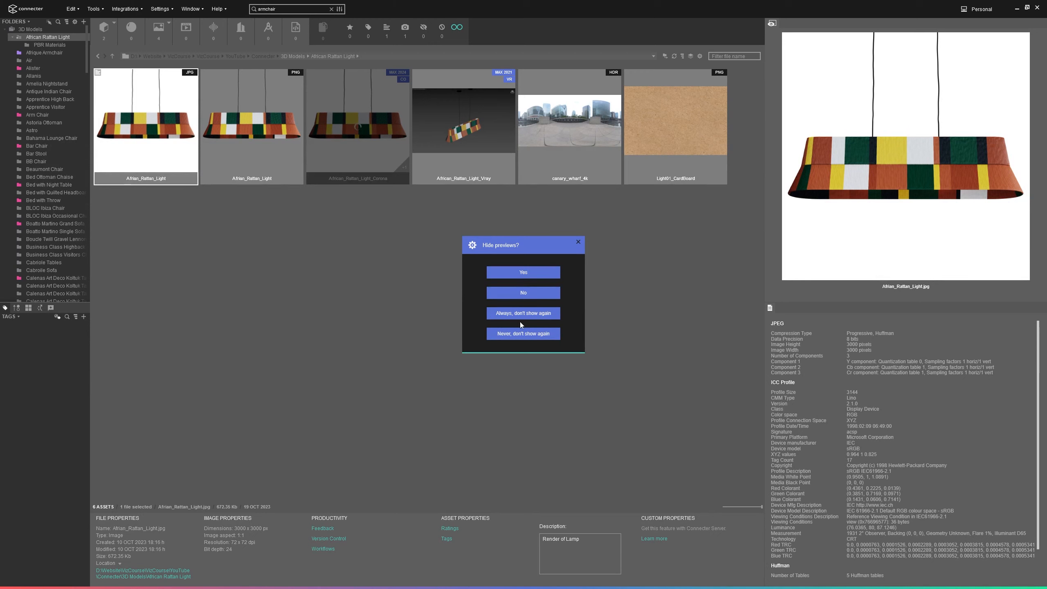
click(520, 274)
click(520, 273)
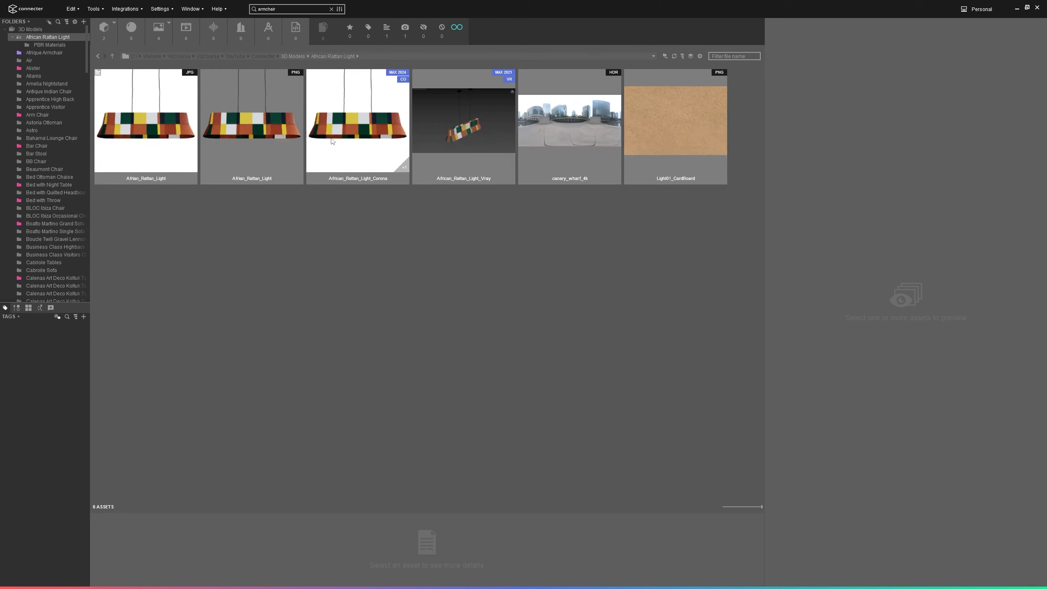
Step: Remove the custom preview from African_Rattan_Light_Corona and check which preview options the model offers
click(347, 138)
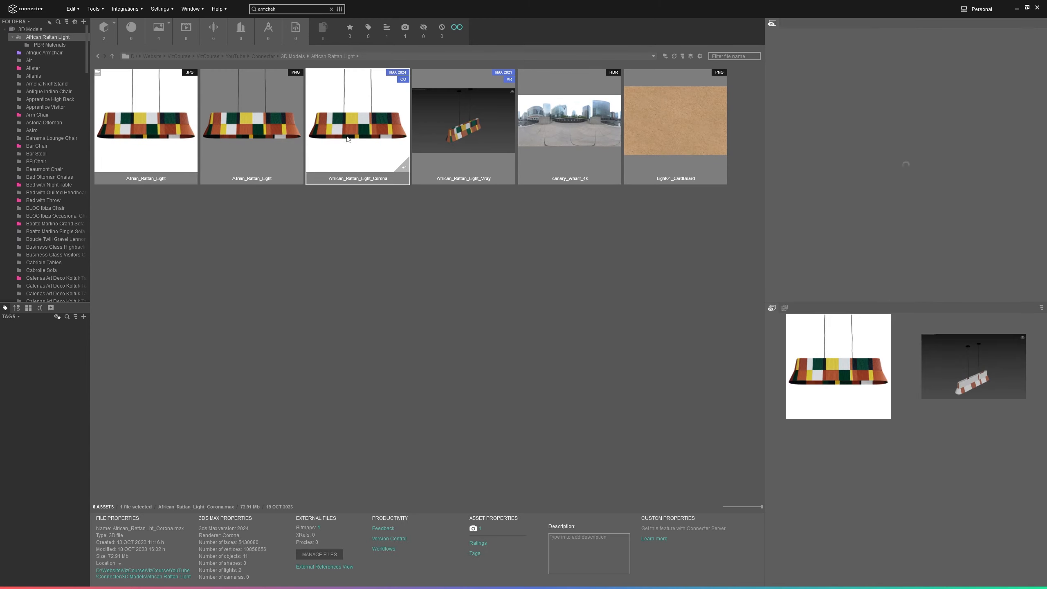
right_click(347, 135)
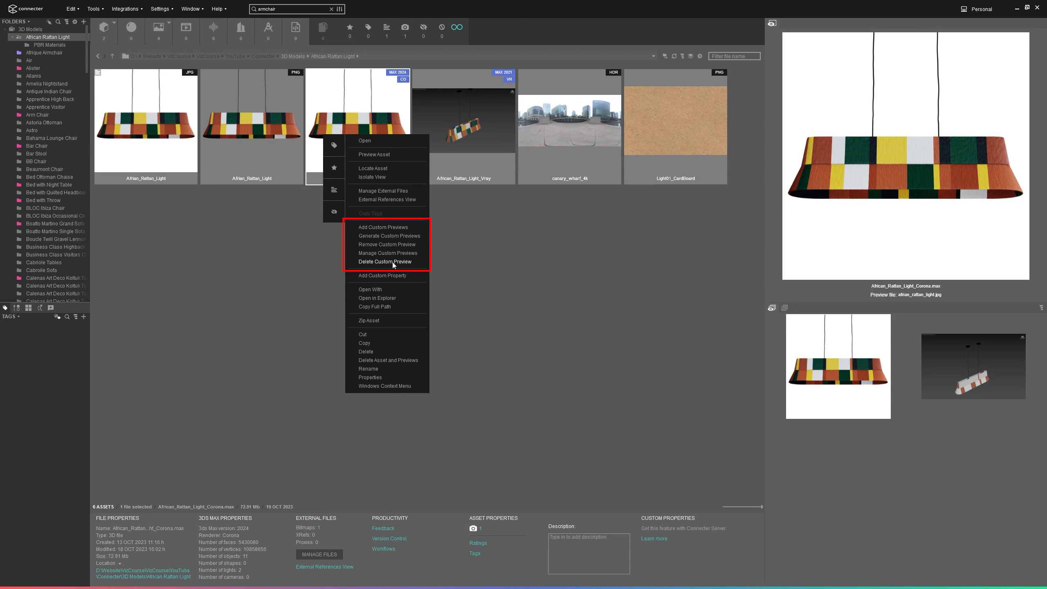
click(386, 245)
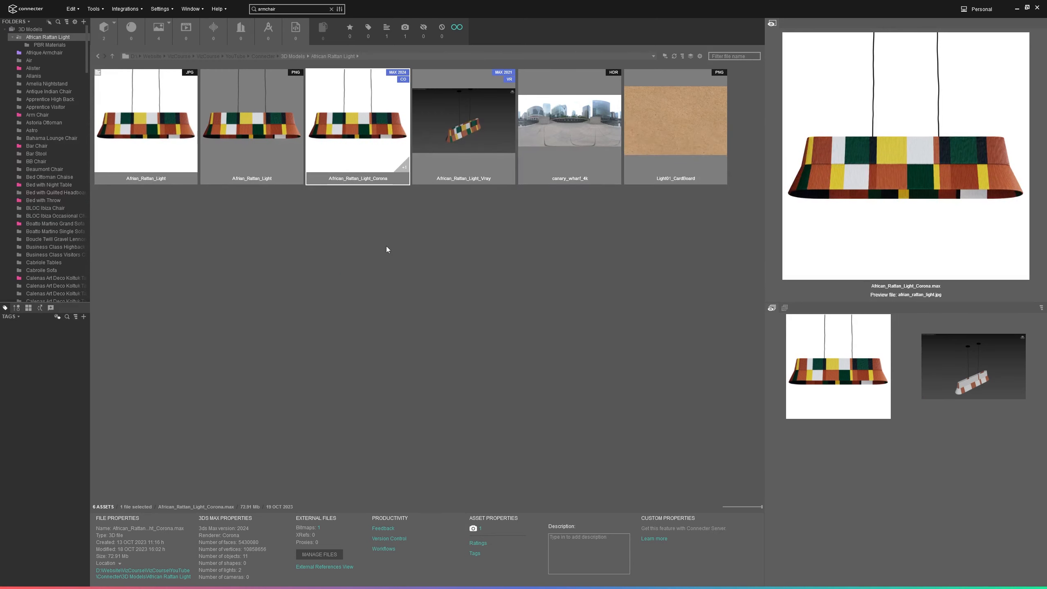
click(481, 325)
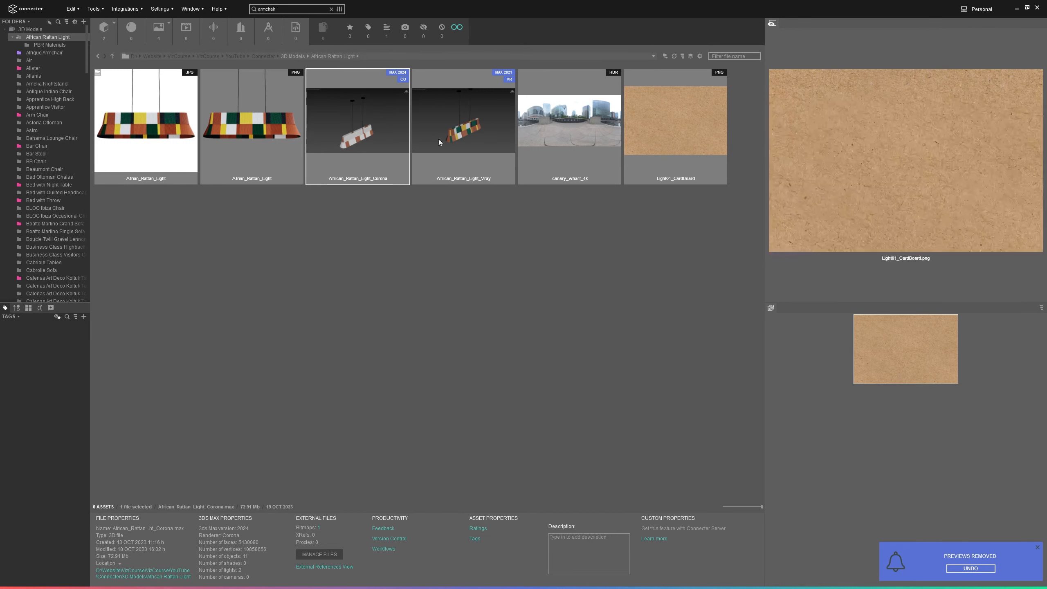
right_click(359, 132)
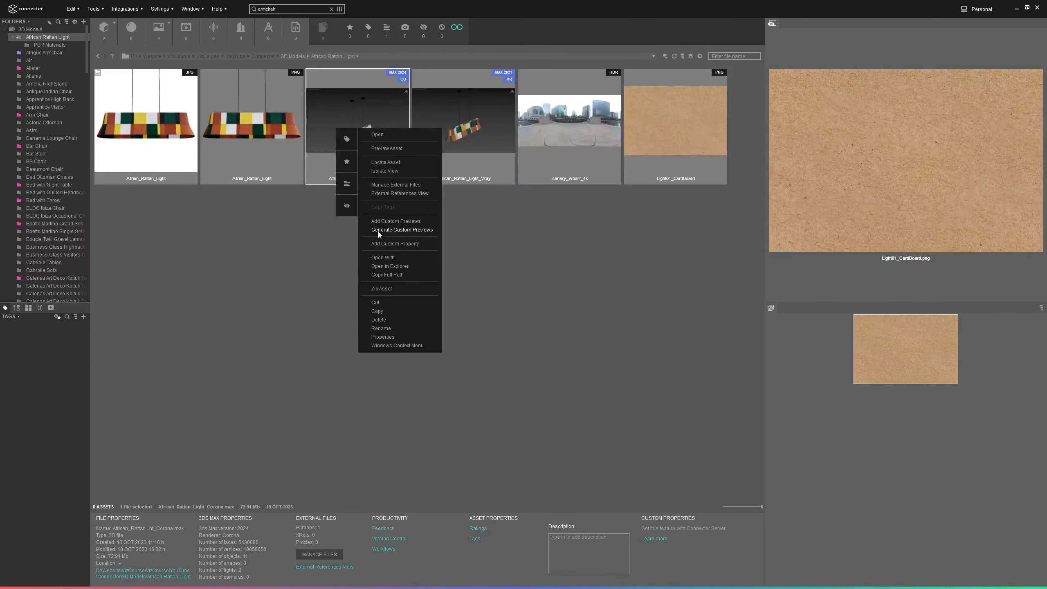
click(274, 234)
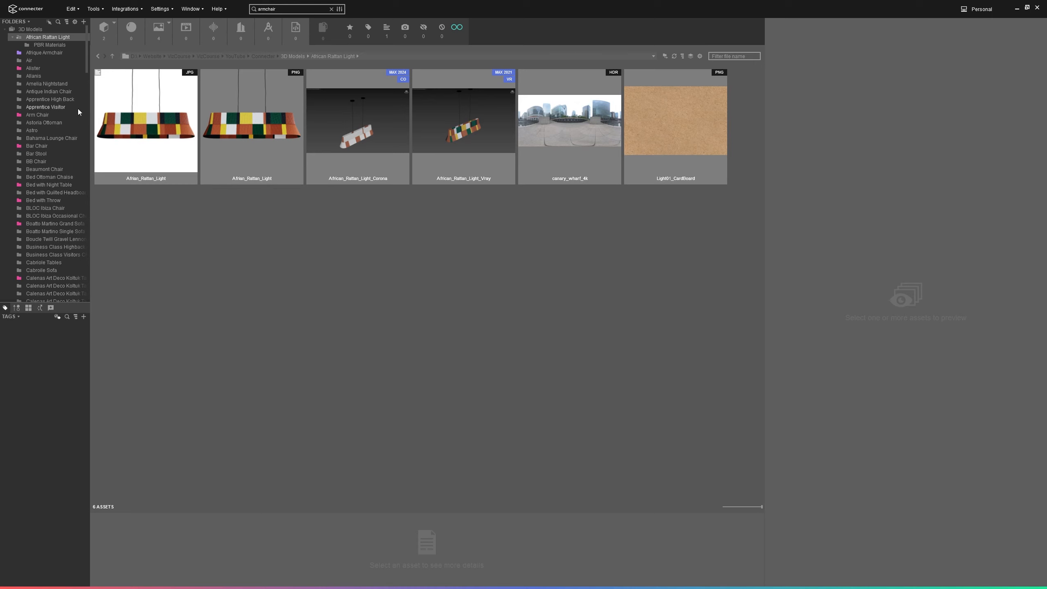
Step: Open the Apprentice High Back folder and inspect its Corona model, V-Ray model and chair render image
click(59, 99)
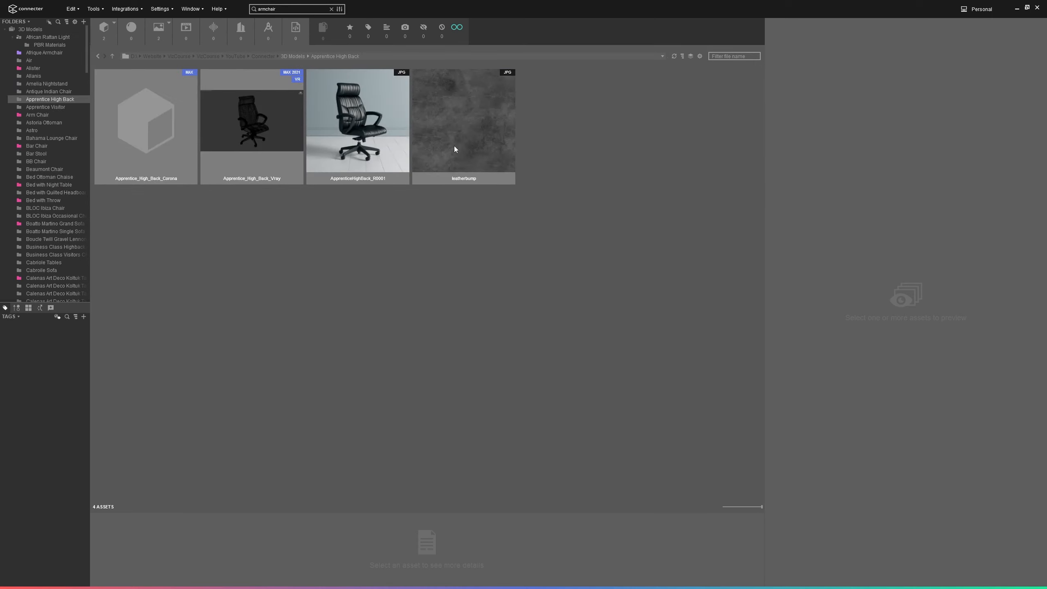
click(475, 130)
click(368, 121)
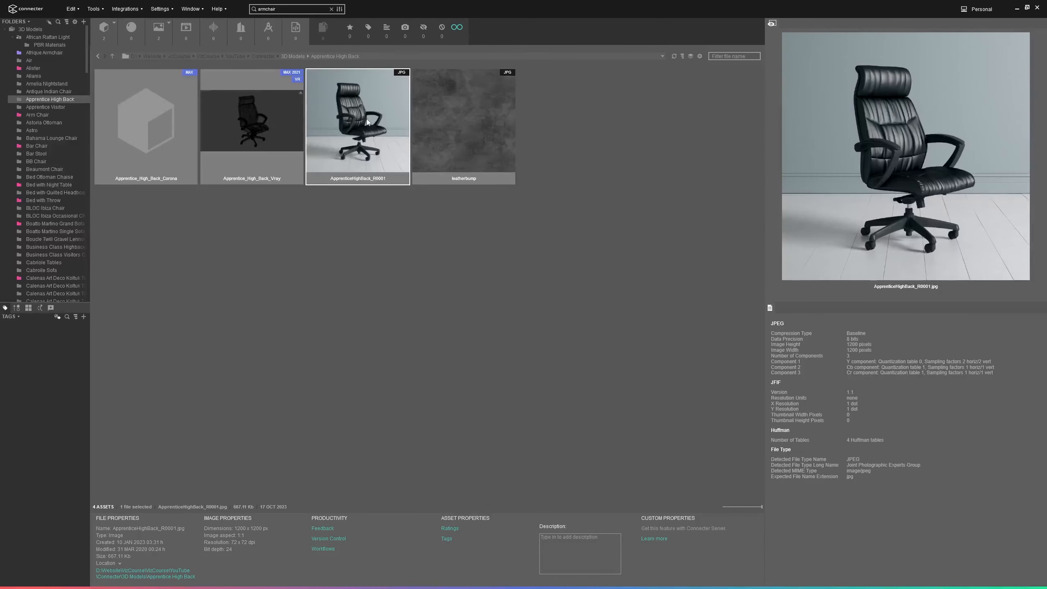
click(274, 125)
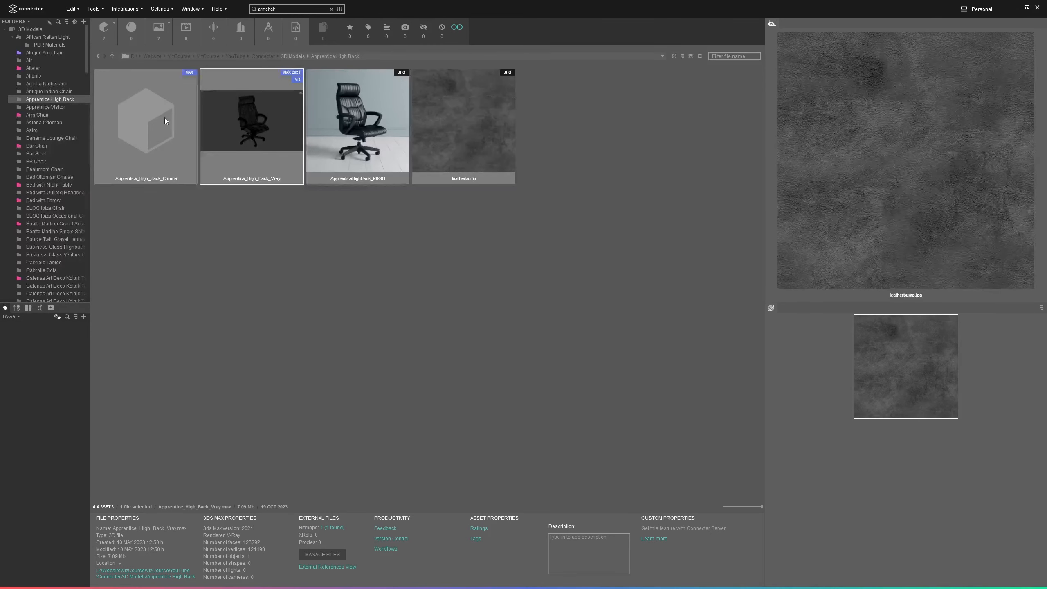
click(180, 84)
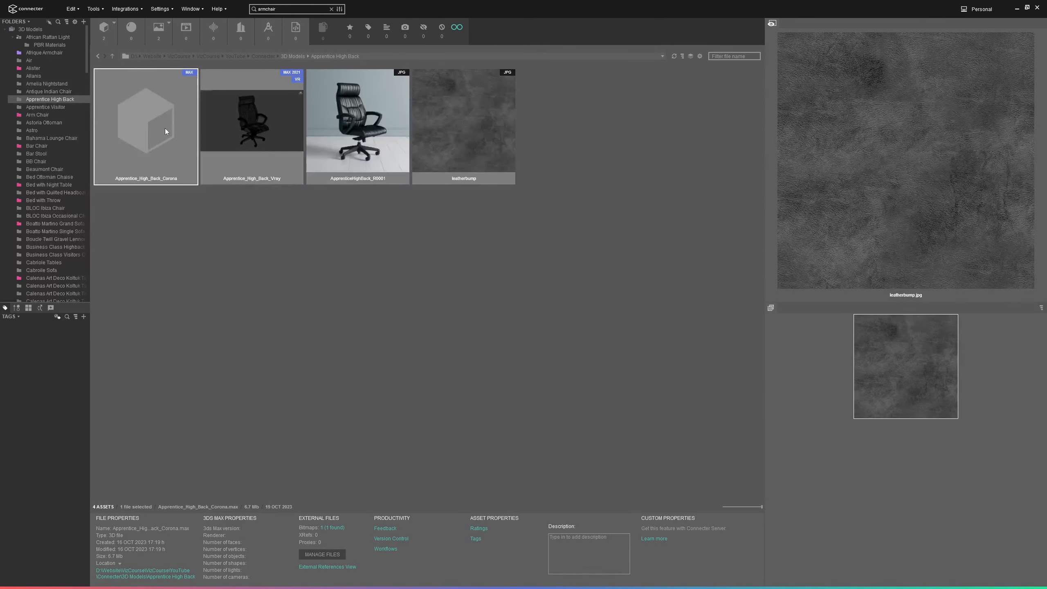
click(402, 132)
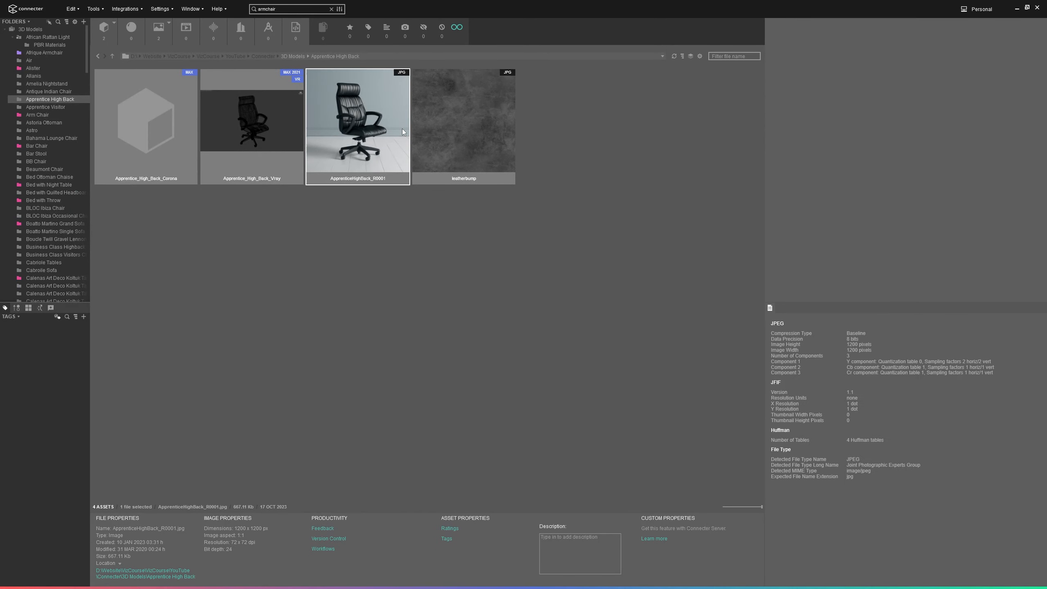
drag(402, 132, 348, 132)
click(362, 230)
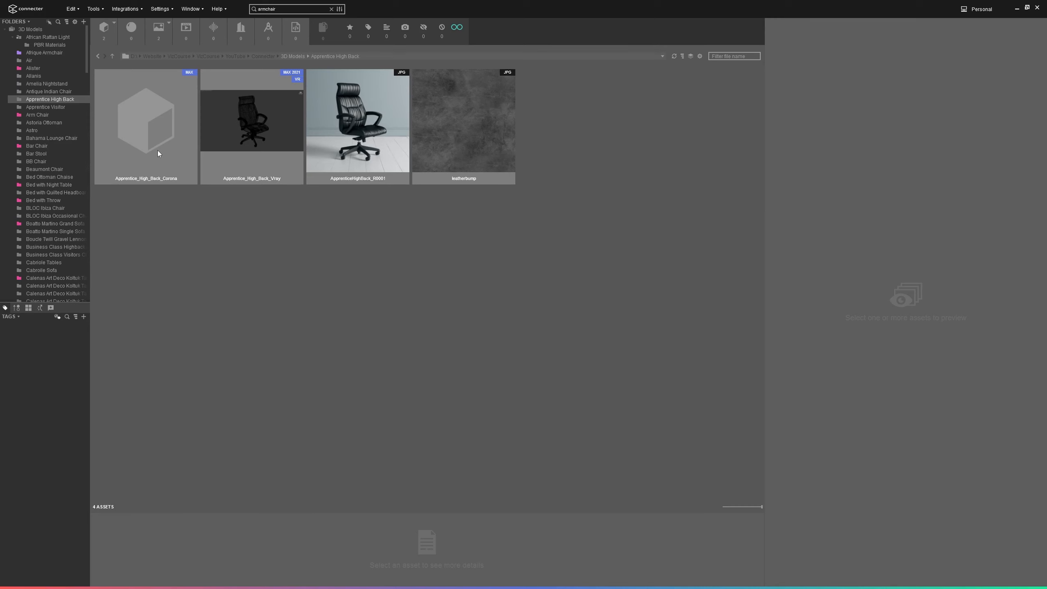
click(149, 132)
right_click(149, 130)
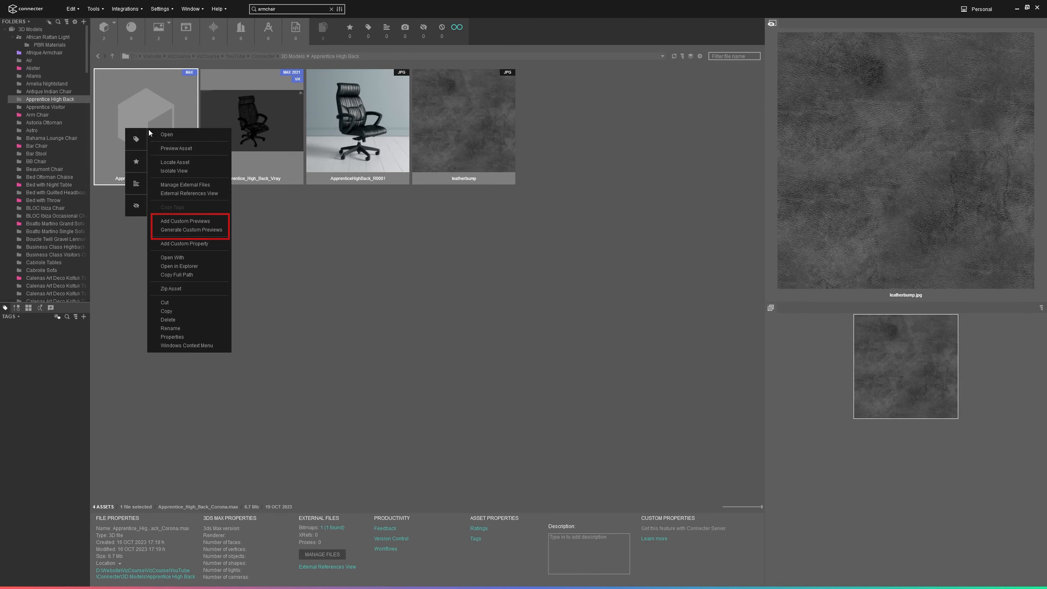
click(174, 221)
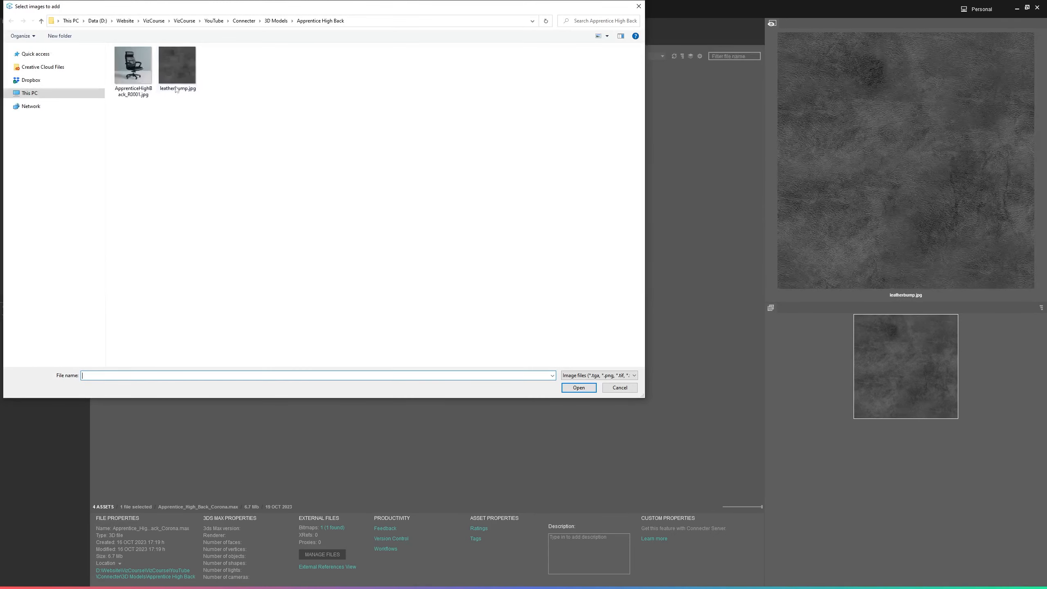
click(137, 78)
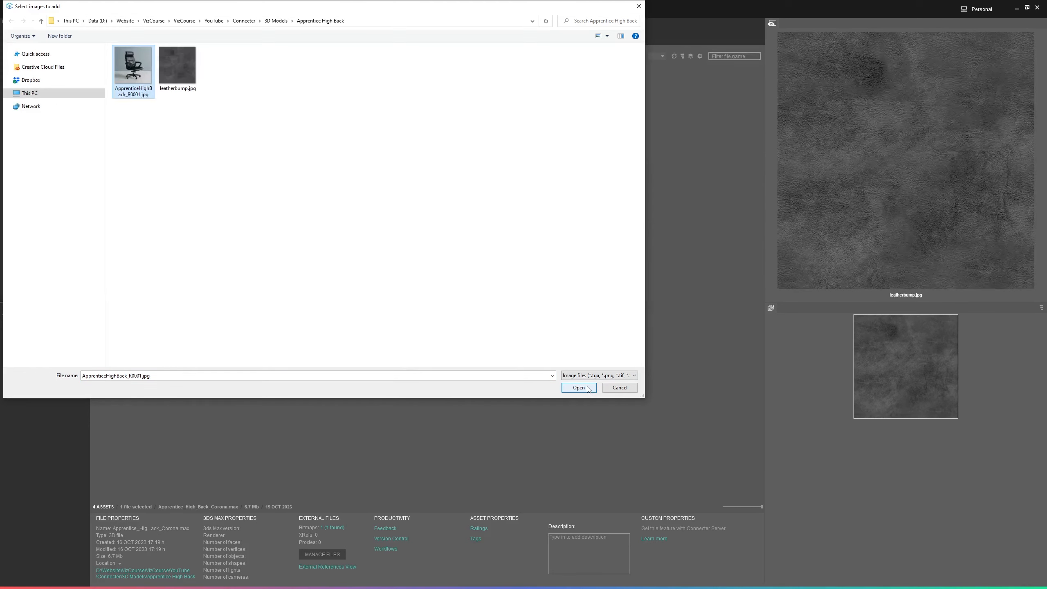
click(618, 387)
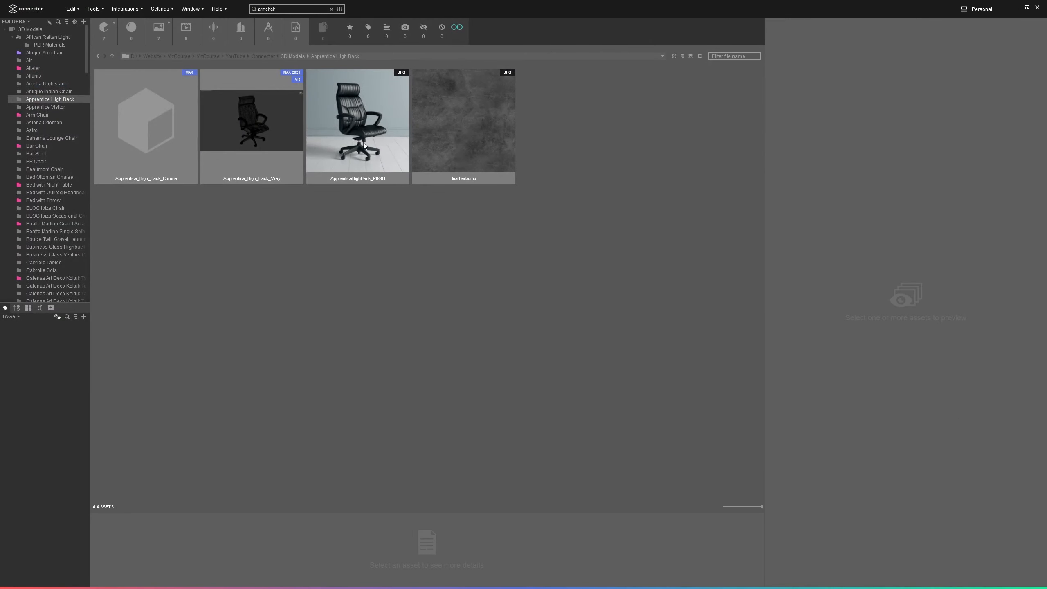
Step: Start generating custom previews for Apprentice_High_Back_Corona and proceed to choosing the workspace studios folder
drag(363, 142, 337, 129)
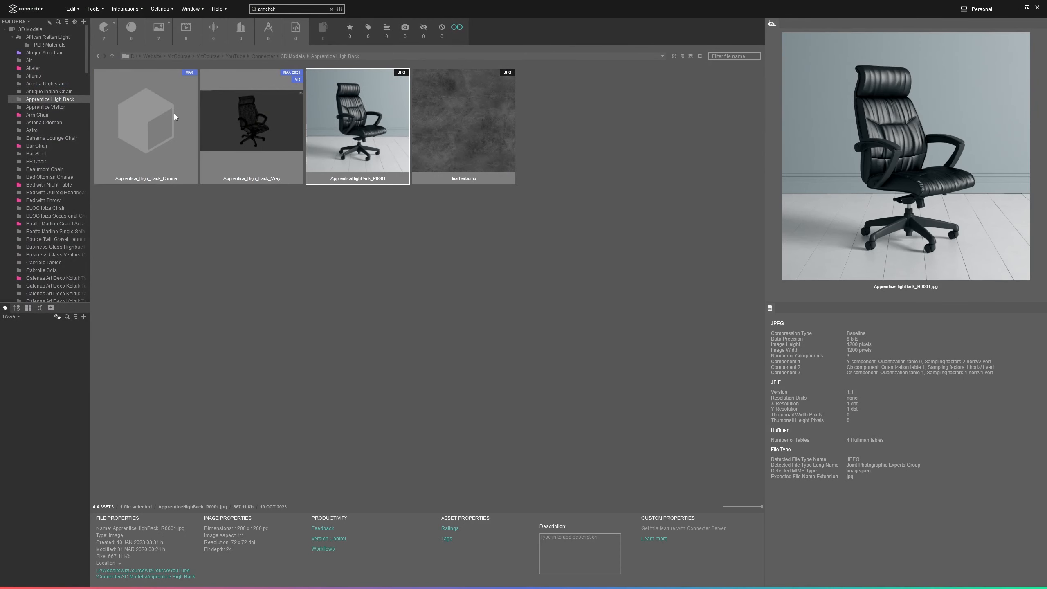
right_click(174, 116)
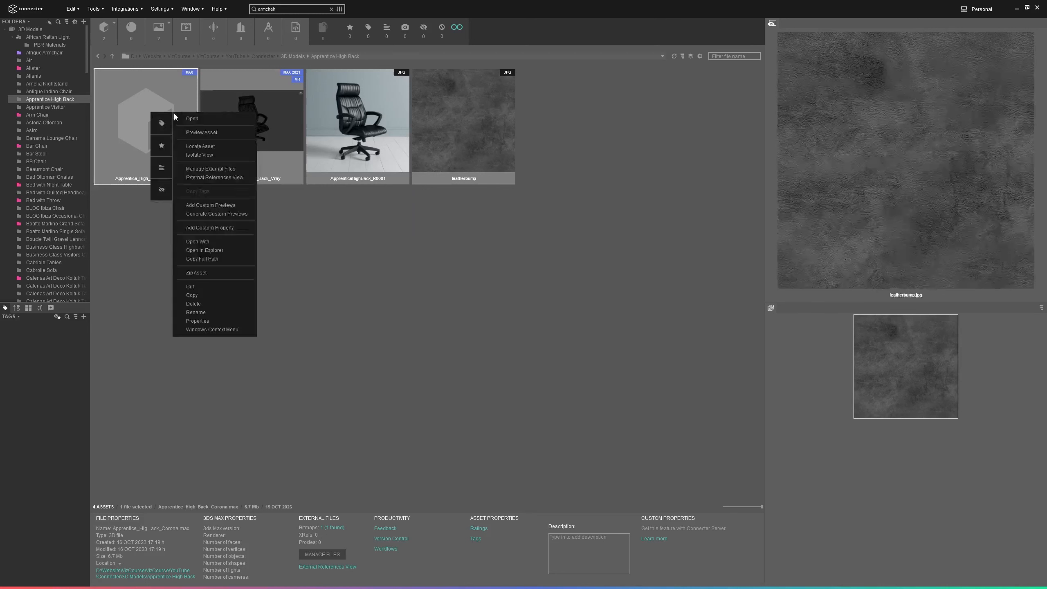
click(210, 214)
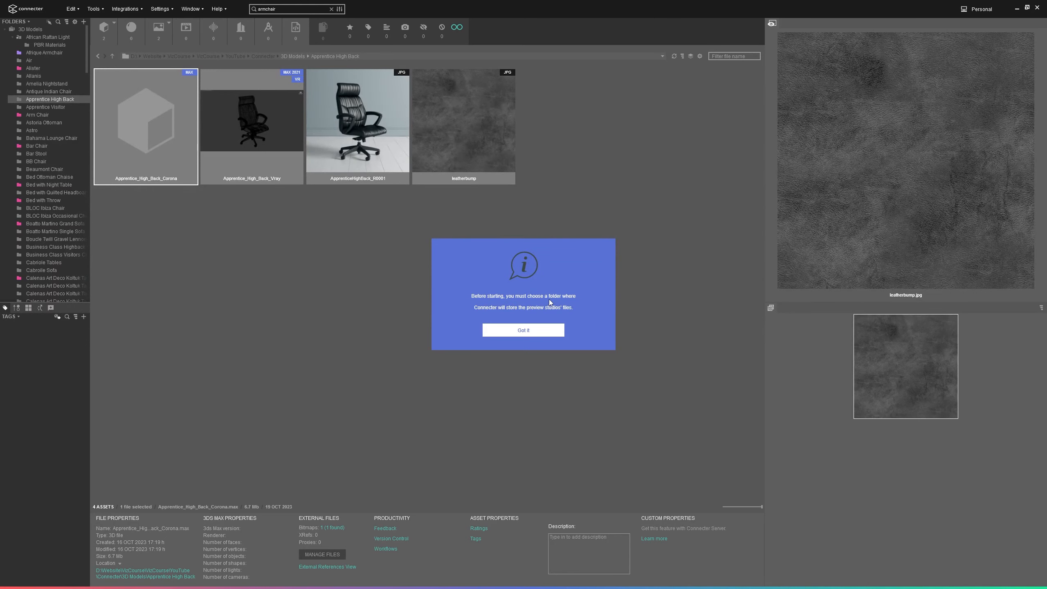
click(532, 332)
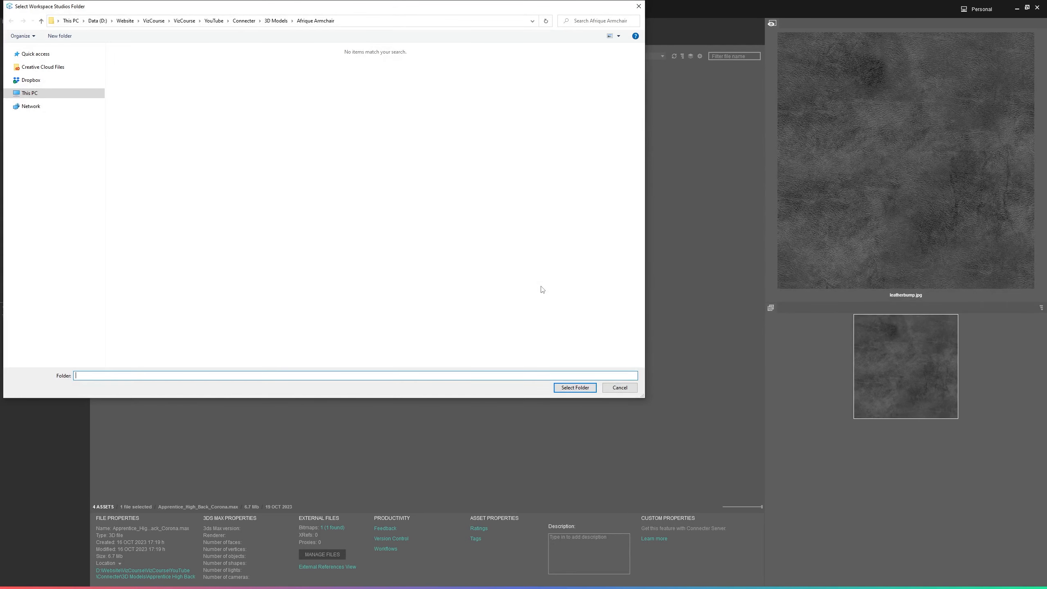
Step: Create a folder named Previews inside the Connecter folder and set it as the workspace studios folder
click(273, 21)
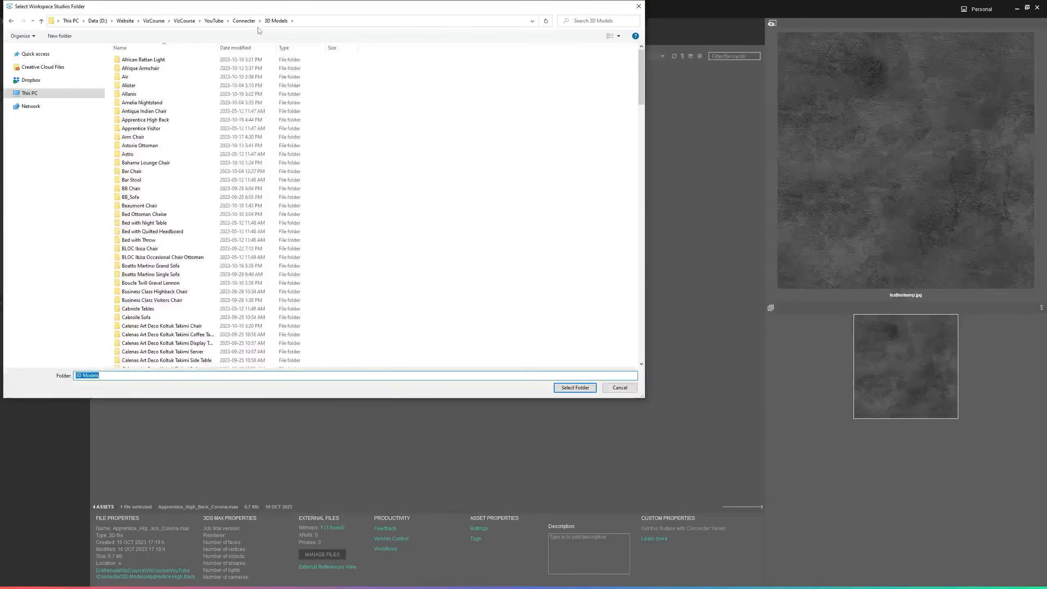
click(244, 21)
right_click(152, 131)
mouse_move(199, 252)
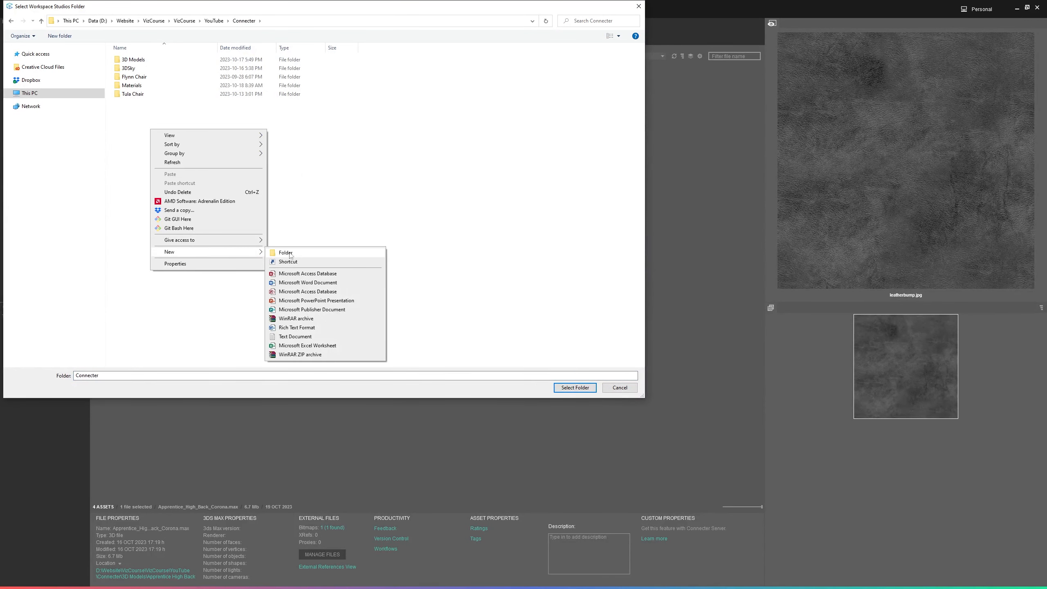
click(286, 253)
text(Previews)
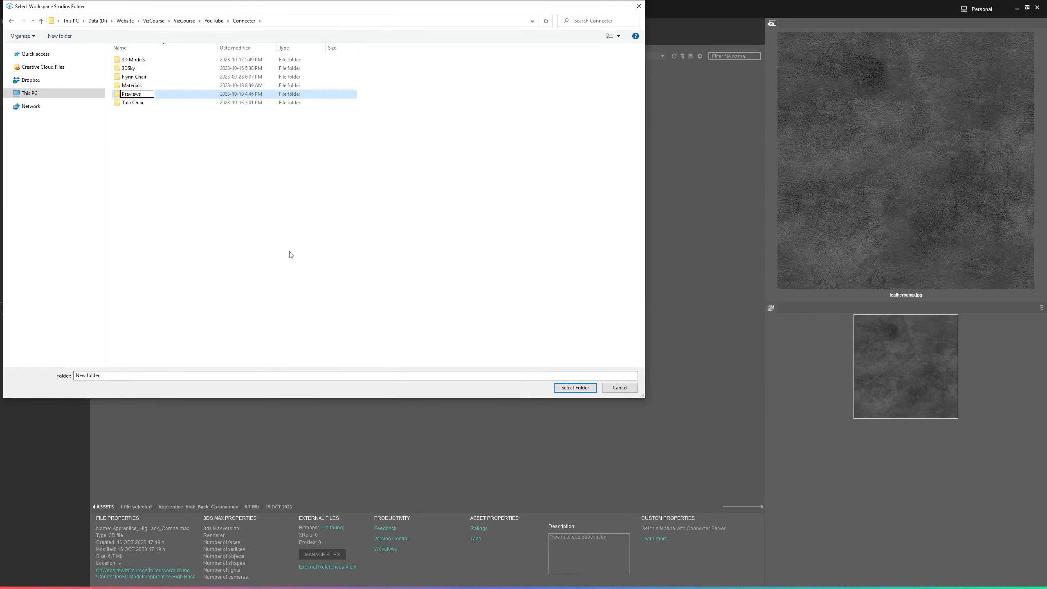
key(Return)
click(574, 387)
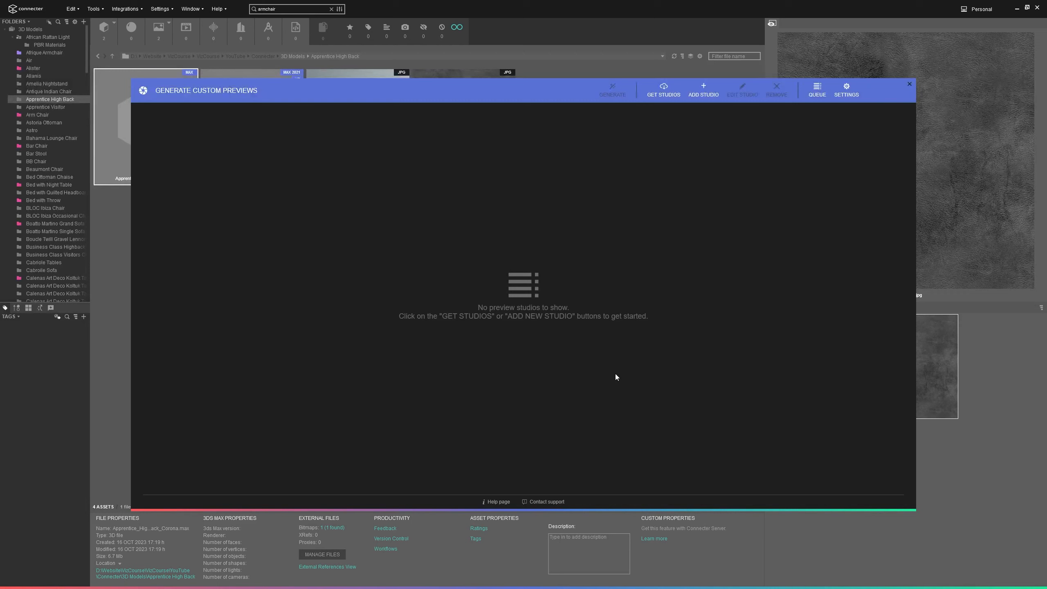
Step: Open the list of downloadable preview studios, widen the description column and look through all available studios
click(657, 96)
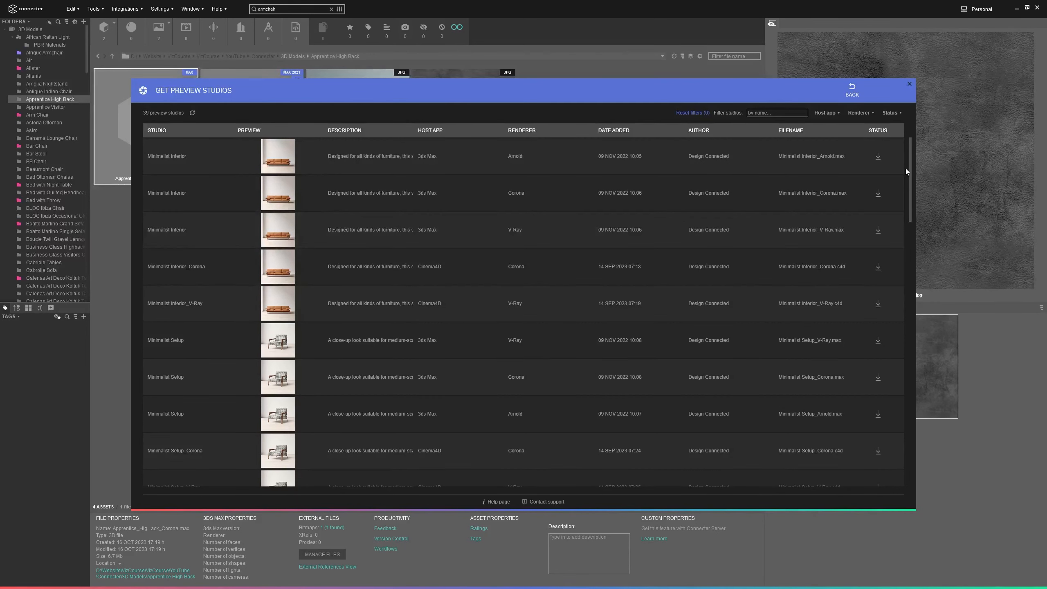
scroll(898, 167, down, 1)
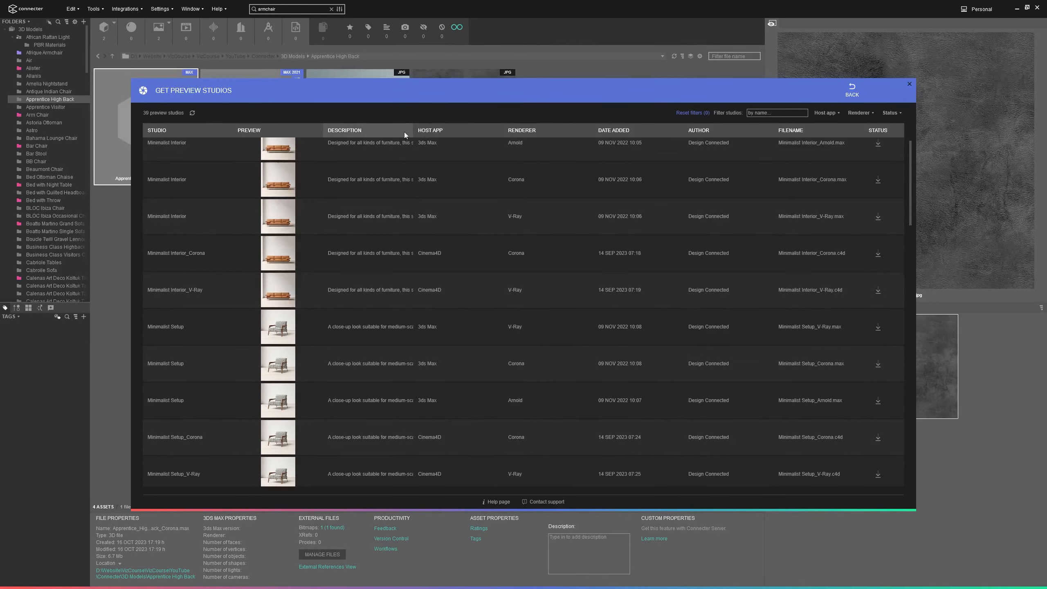
drag(412, 130, 640, 130)
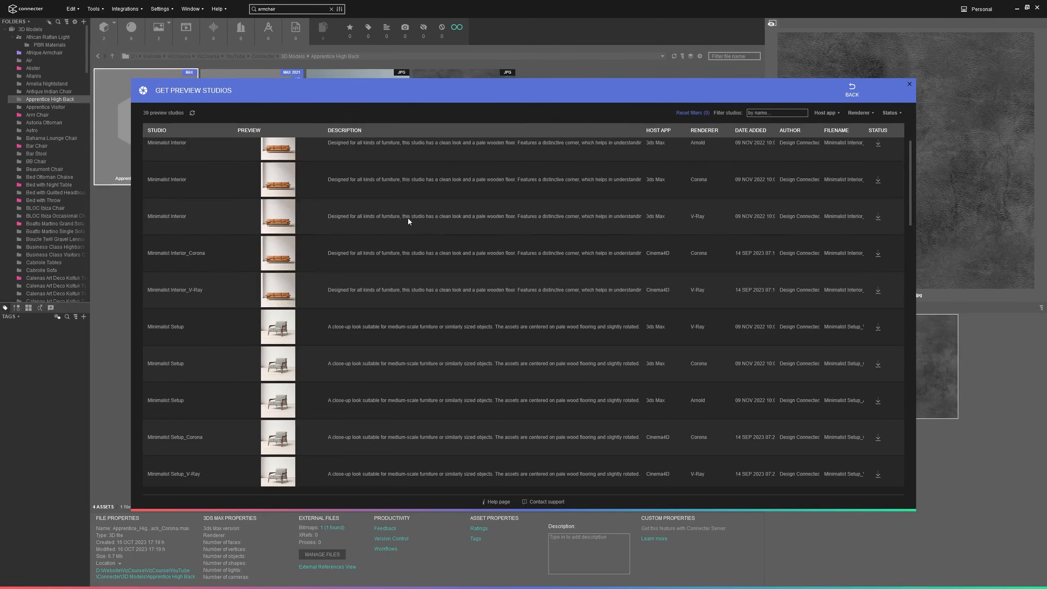
scroll(515, 214, down, 3)
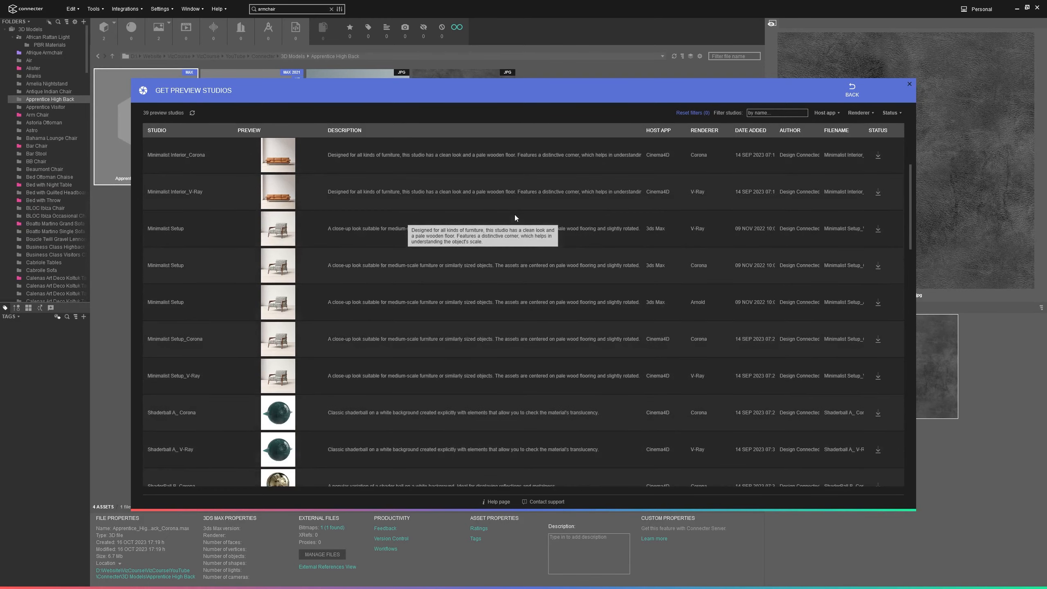
scroll(324, 278, down, 5)
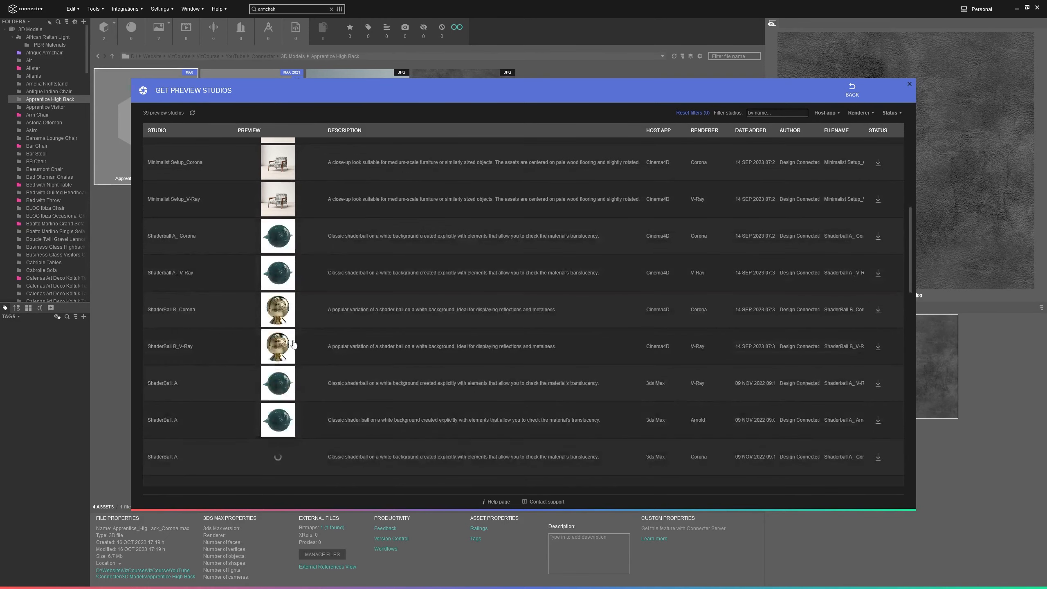
scroll(317, 260, down, 5)
scroll(313, 243, down, 10)
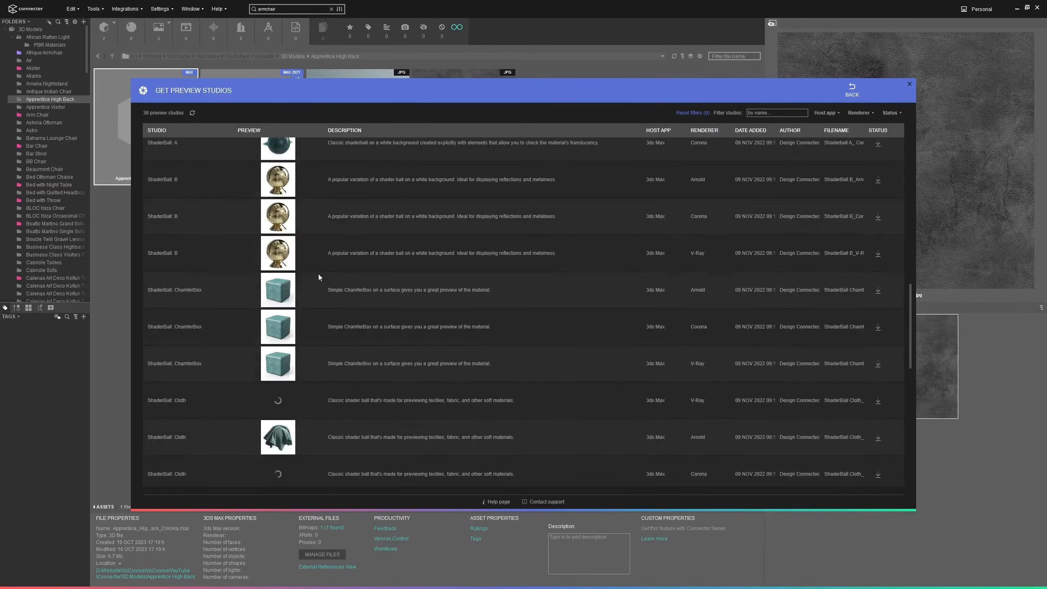
scroll(292, 255, down, 6)
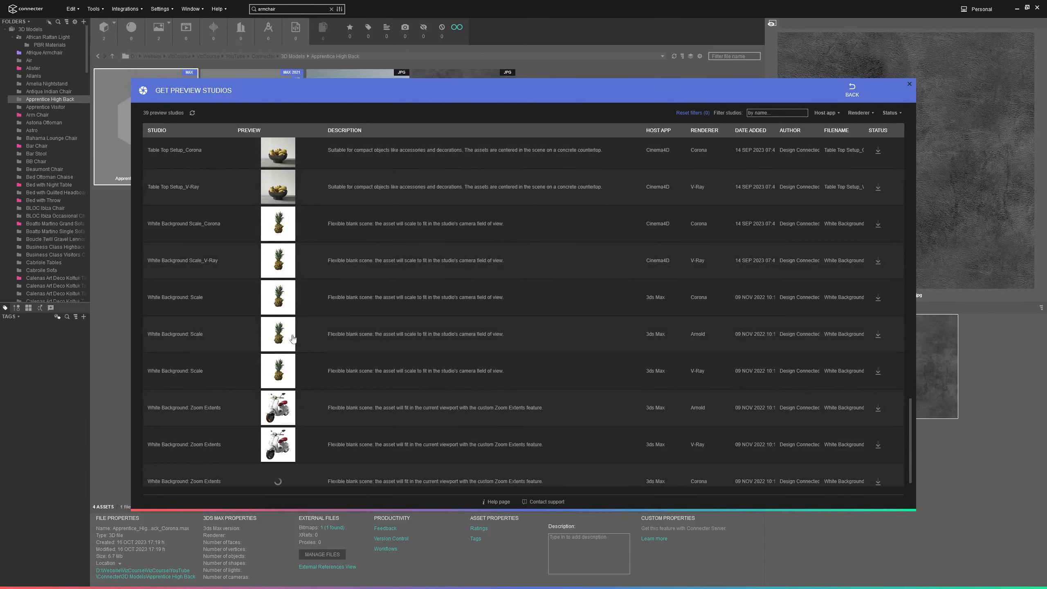
drag(907, 425, 909, 160)
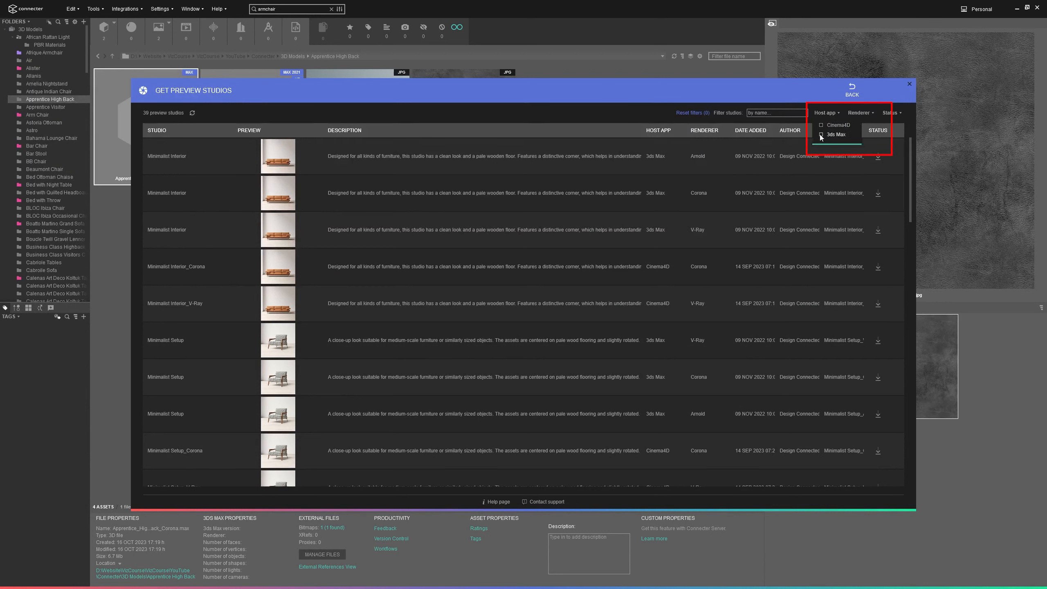
Step: Filter the preview studios to 3ds Max and Corona, download Minimalist Setup, and return to the custom previews window to select it
click(819, 134)
mouse_move(865, 112)
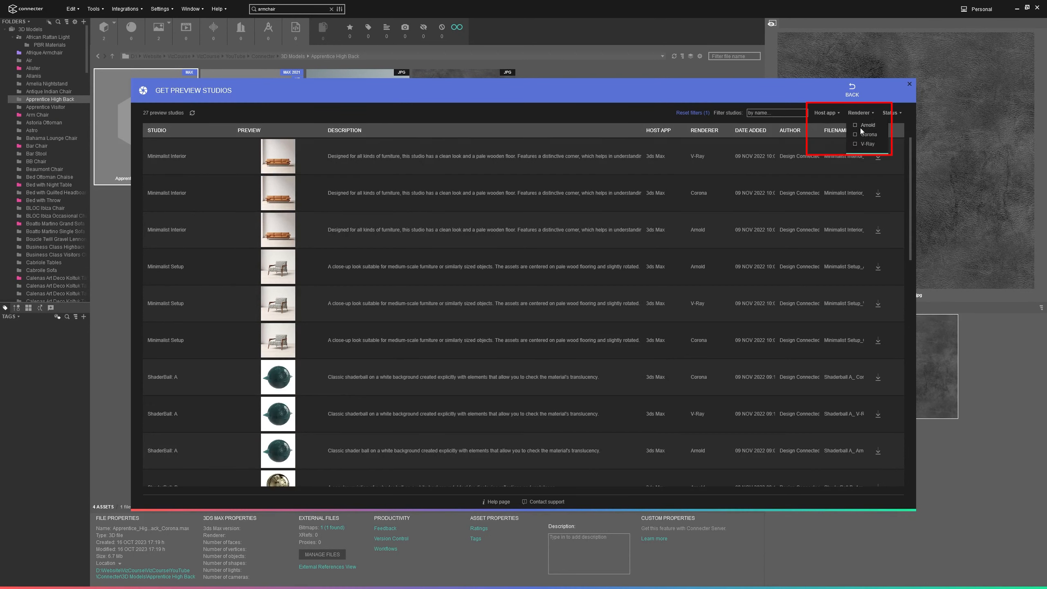
click(855, 134)
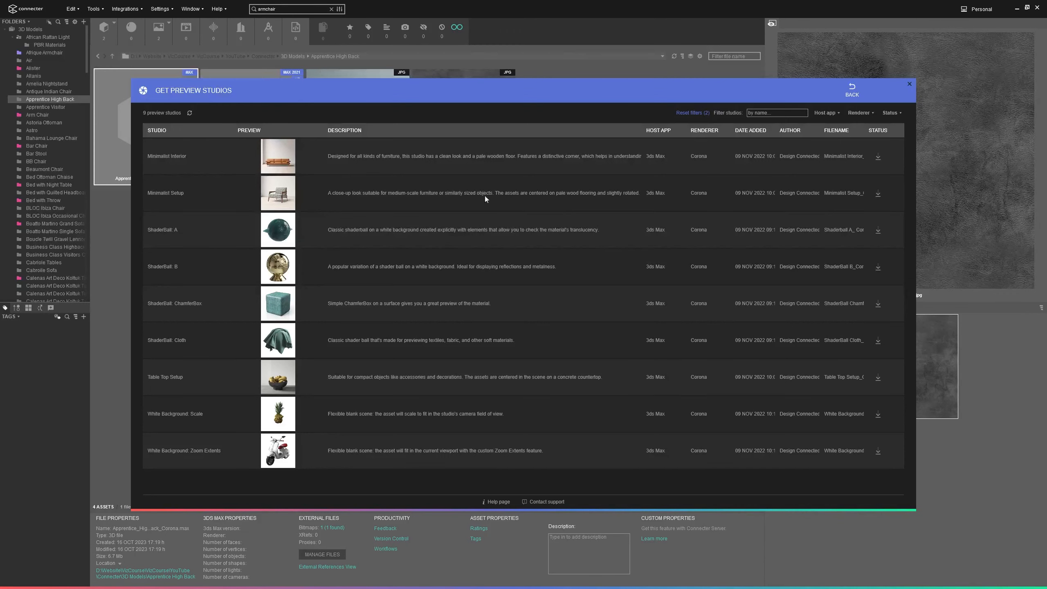
click(878, 194)
click(847, 94)
click(516, 163)
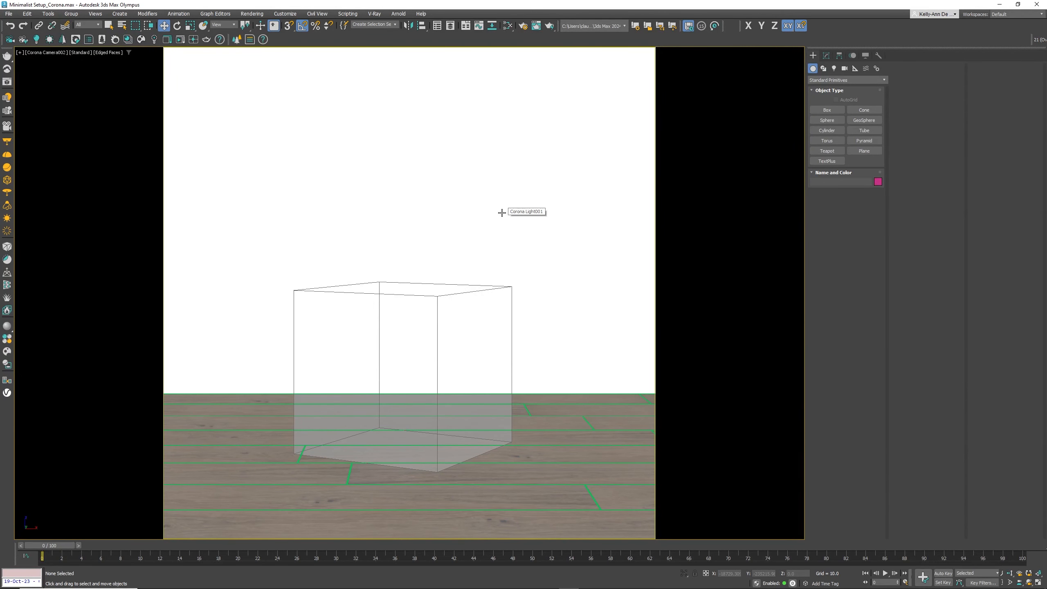
Step: In the Minimalist Setup_Corona scene in 3ds Max, unhide the chair and check the system unit scale without changing it
right_click(494, 249)
click(519, 214)
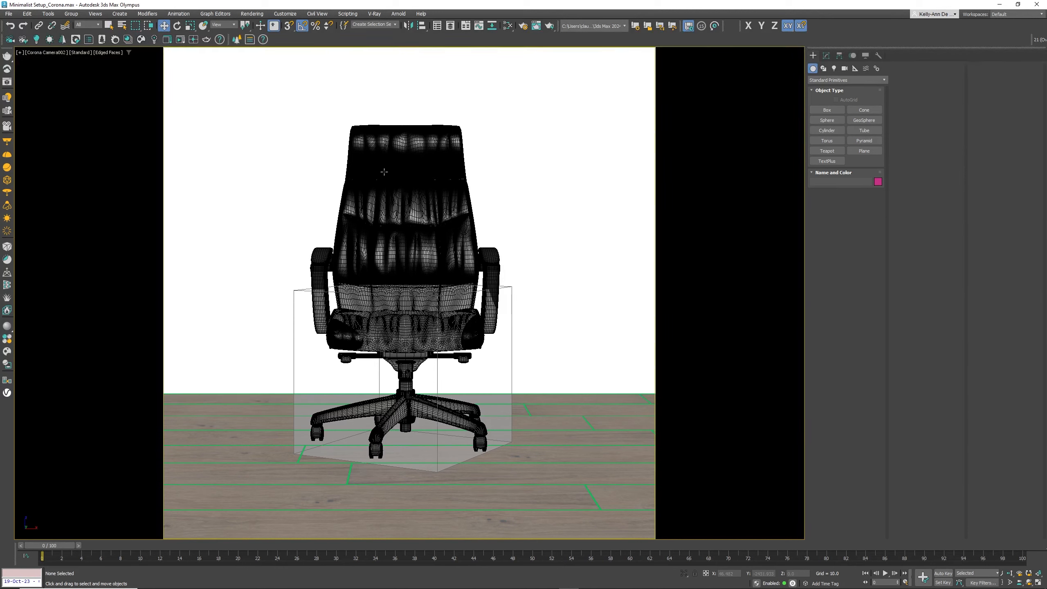
click(290, 15)
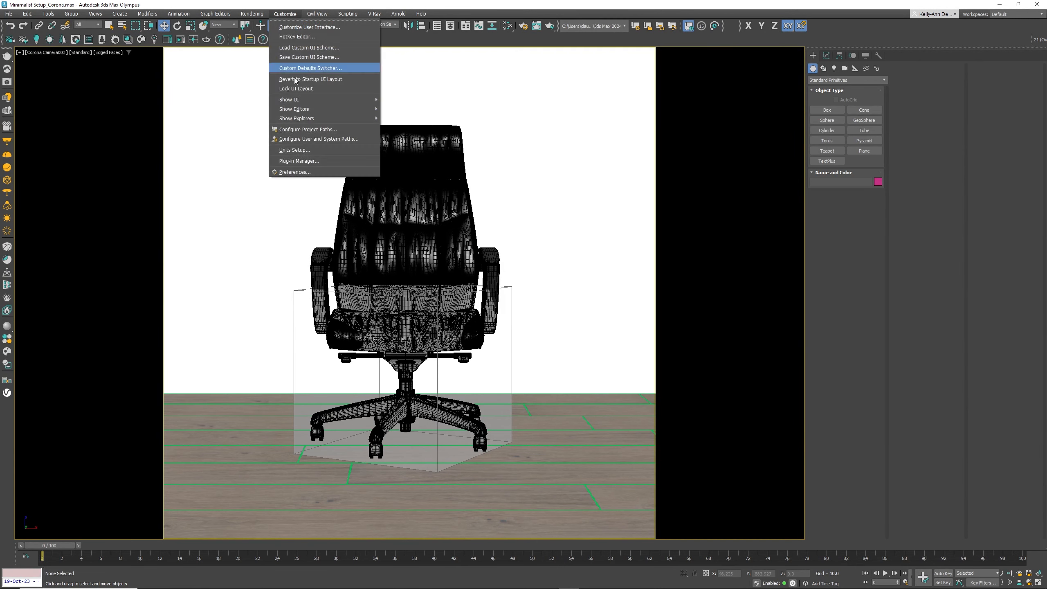
click(299, 149)
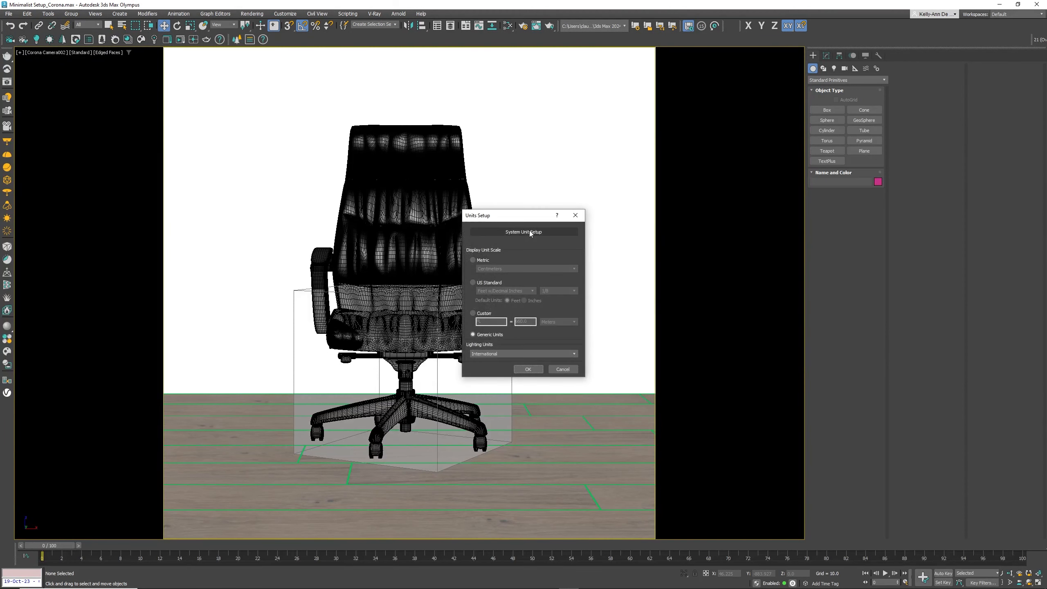
click(573, 135)
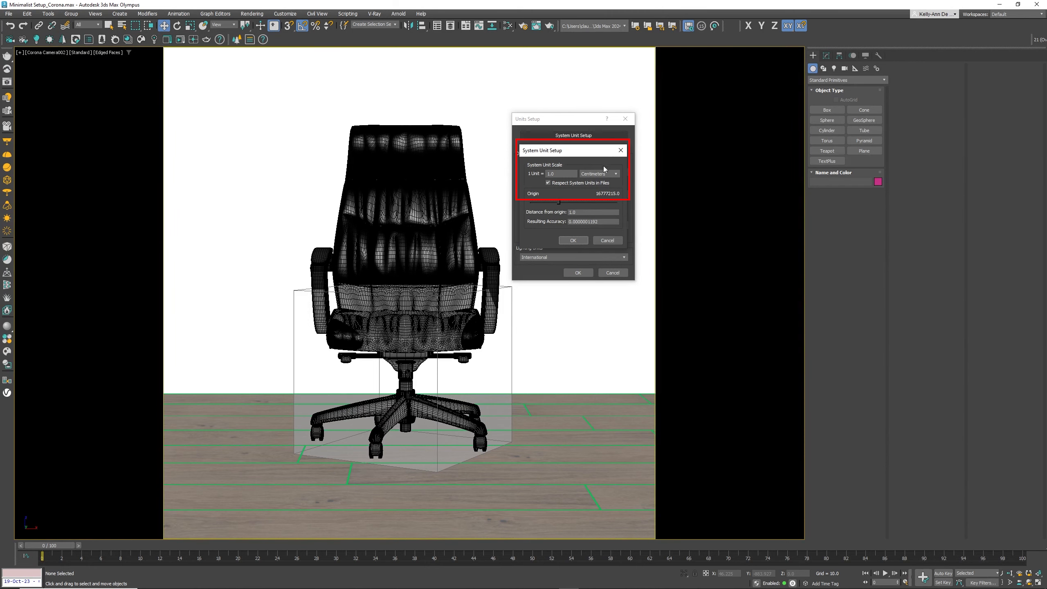
click(621, 150)
click(626, 118)
Step: Move only the pivot of the Apprentice High Back chair horizontally to the centre of its wheeled base, working in the left view
click(439, 206)
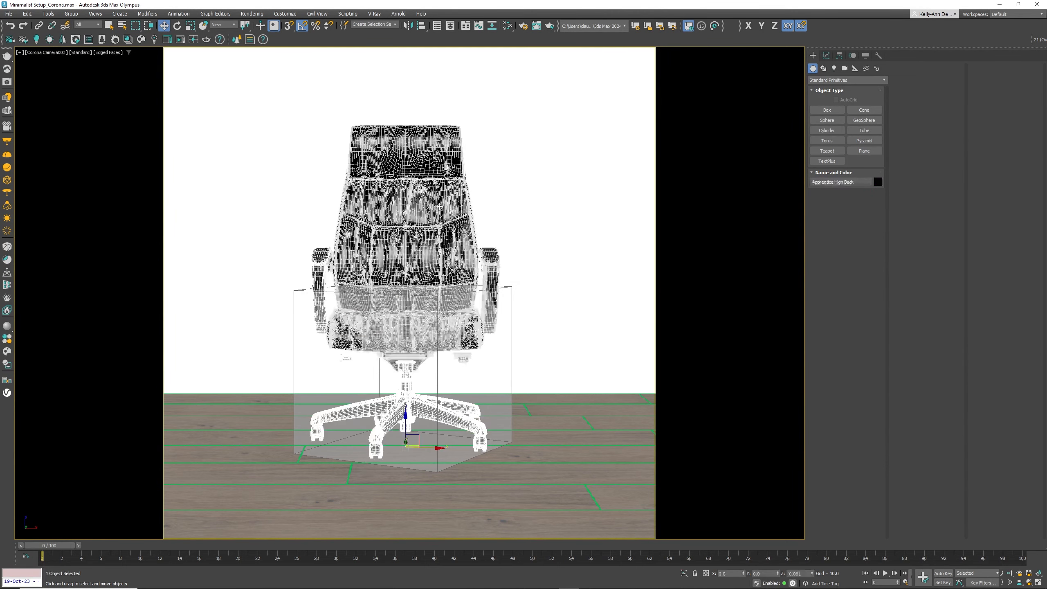
key(l)
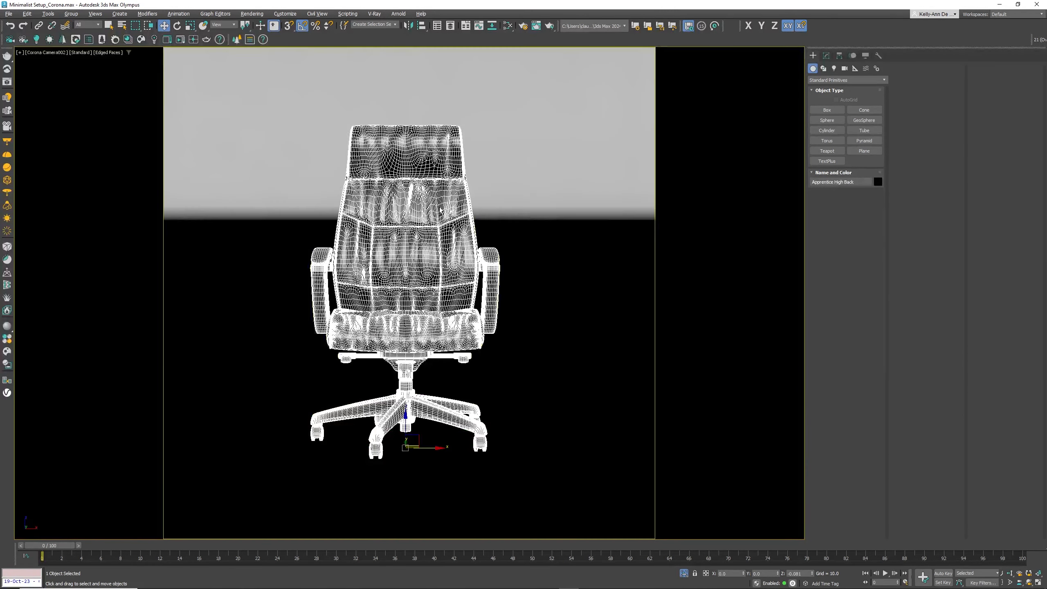
middle_drag(450, 231, 449, 182)
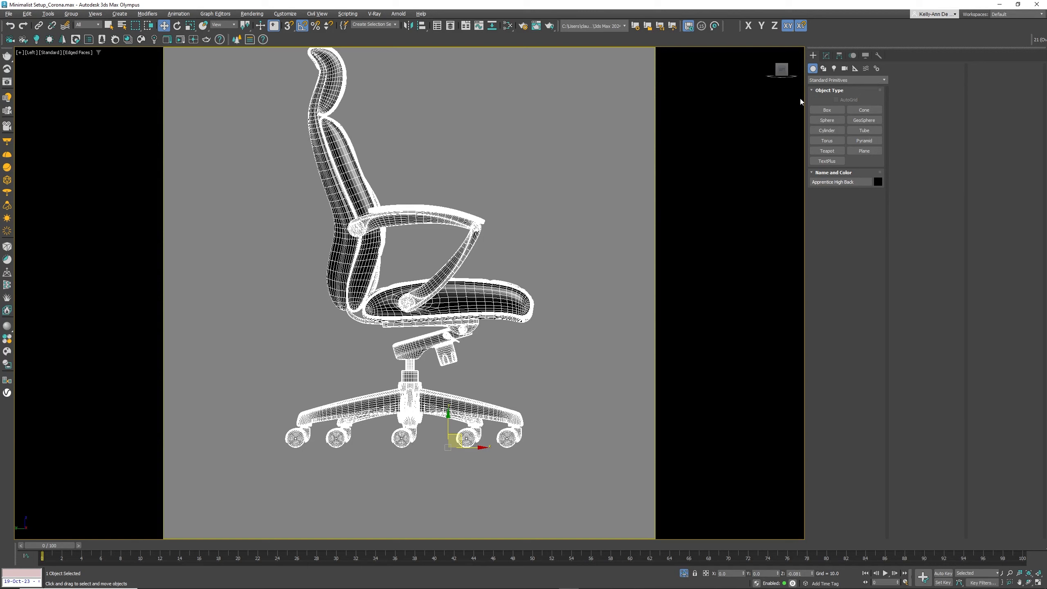
click(839, 55)
click(844, 112)
drag(469, 447, 429, 447)
key(s)
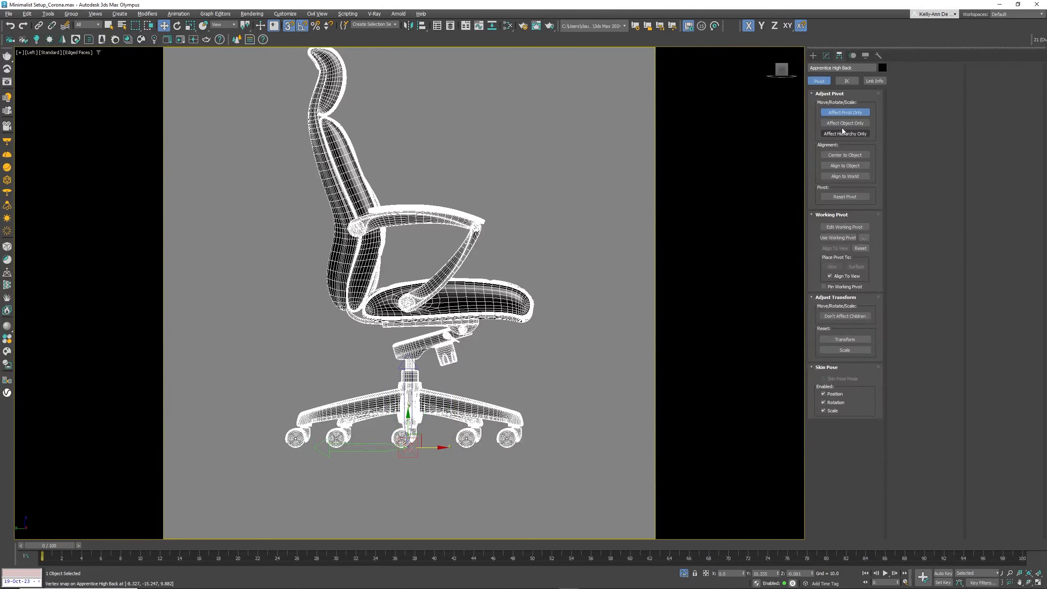
click(845, 112)
key(p)
scroll(461, 261, down, 4)
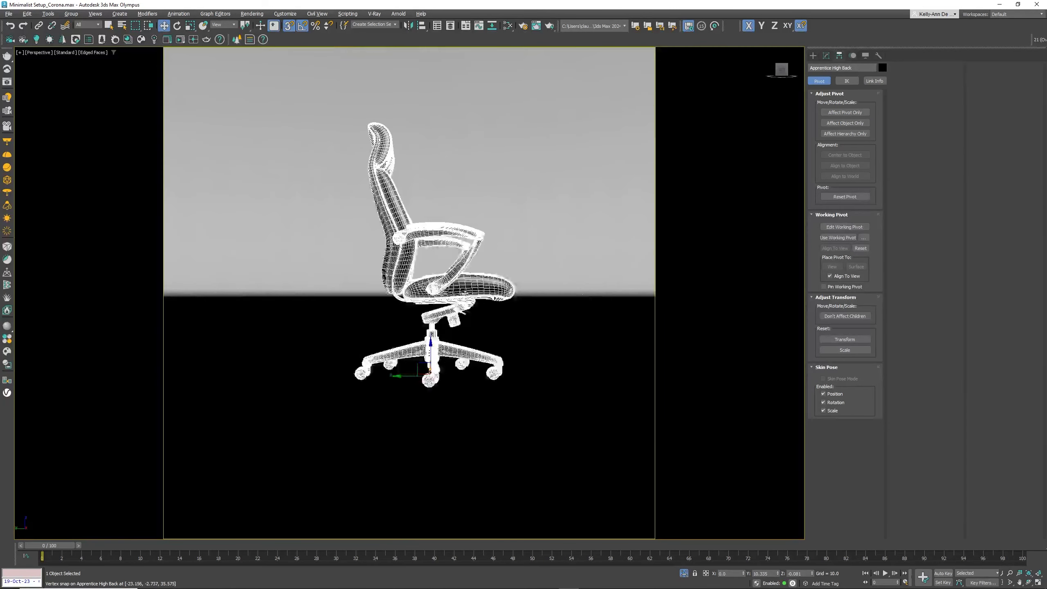
alt+middle_drag(461, 261, 396, 295)
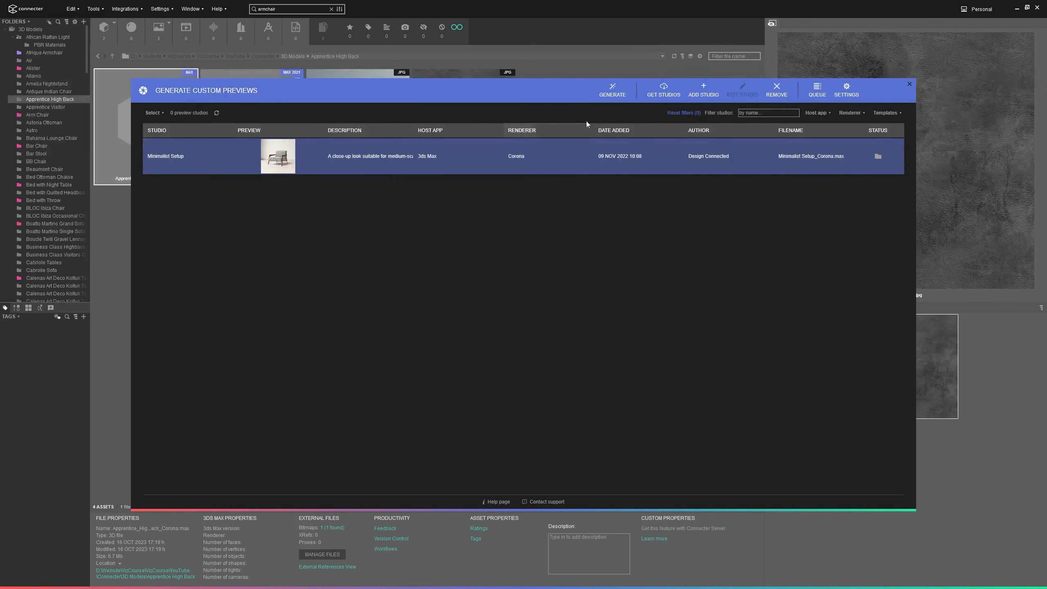
Step: In Connecter, generate the custom preview with the Minimalist Setup studio, using auto setup with the last listed 3ds Max version
click(612, 90)
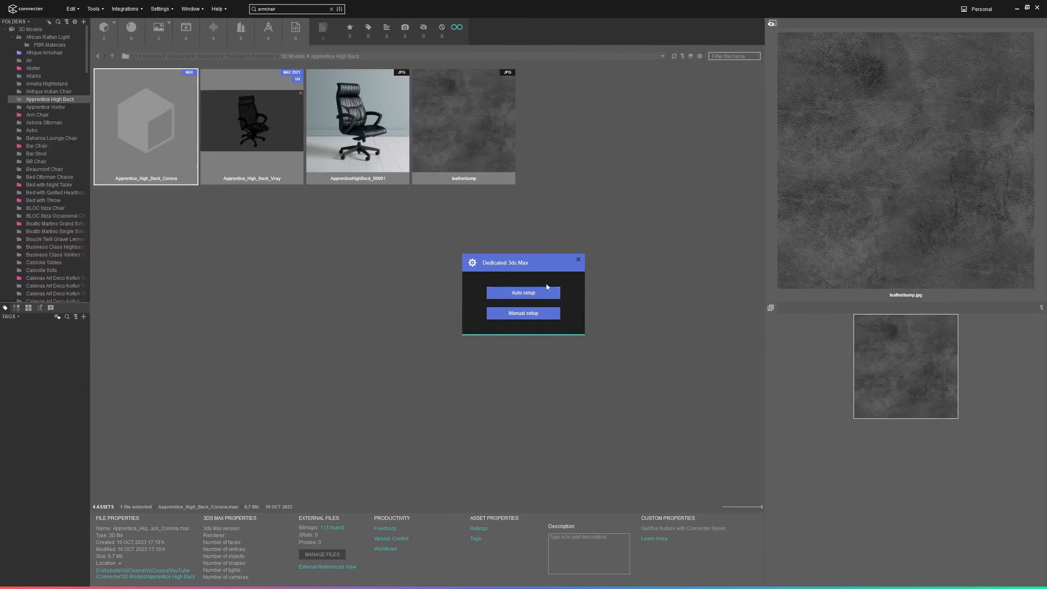
click(526, 293)
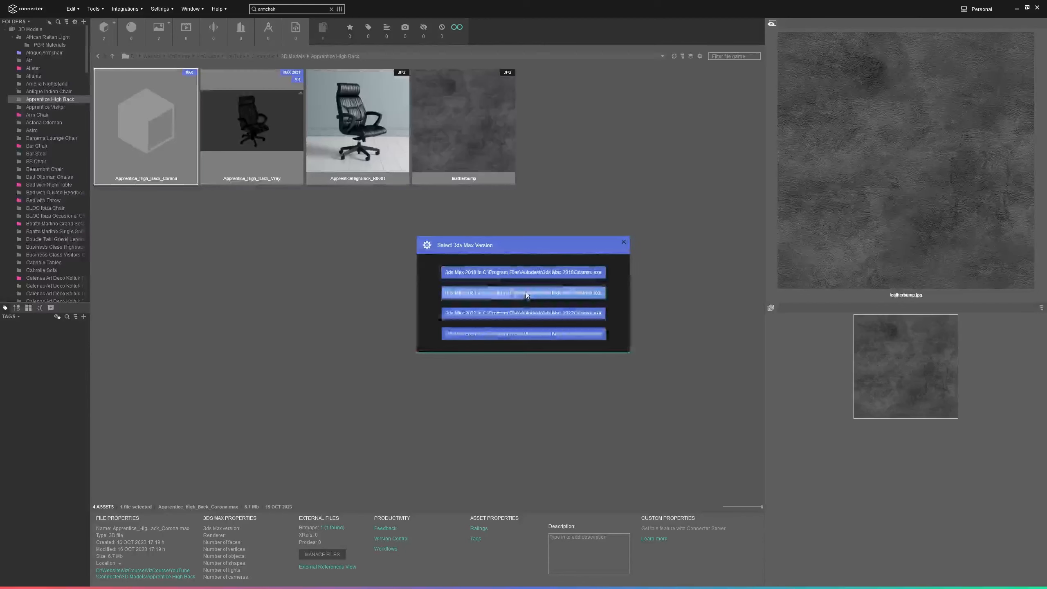
click(506, 334)
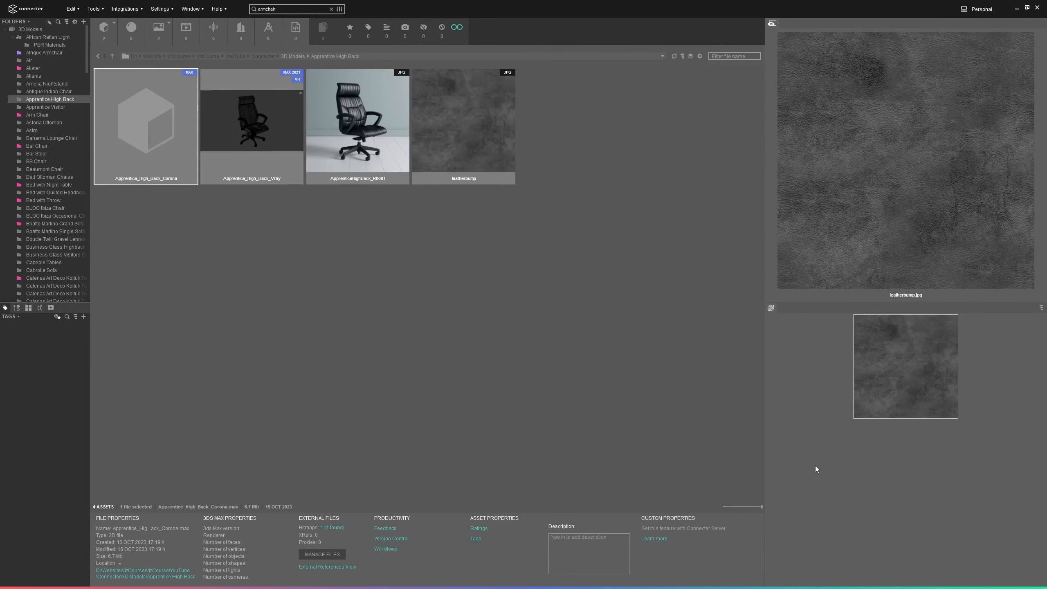
Step: Open the previews generation queue, clear its finished process and open the process manager
click(362, 187)
click(94, 9)
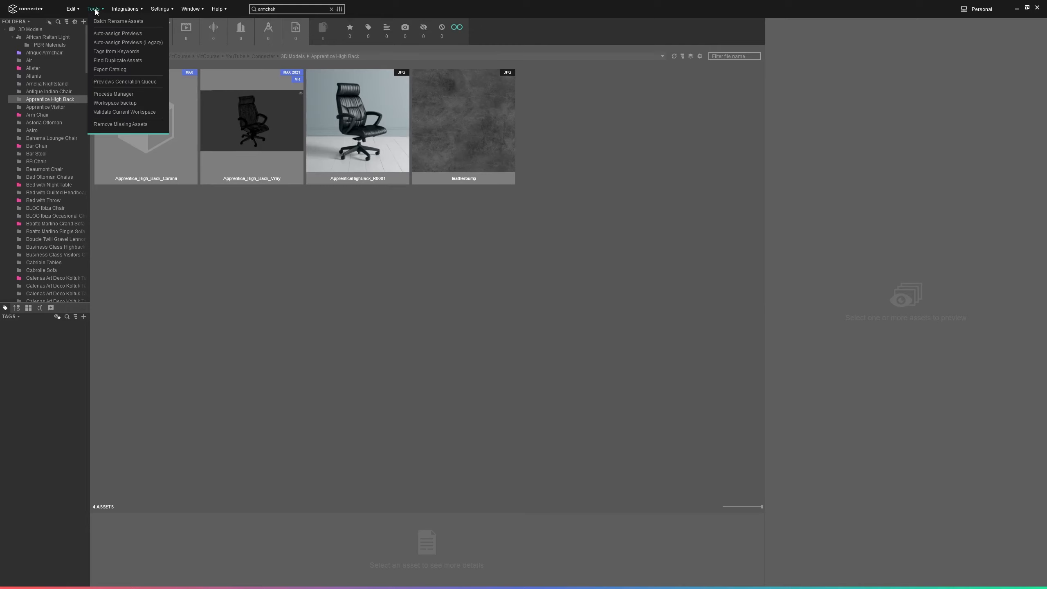
click(127, 82)
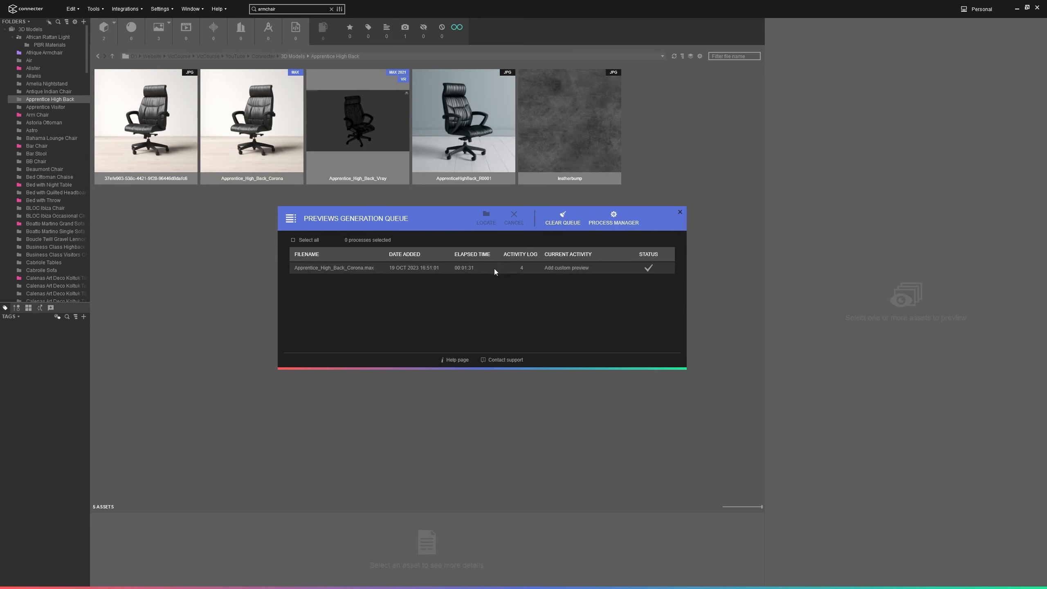
click(572, 222)
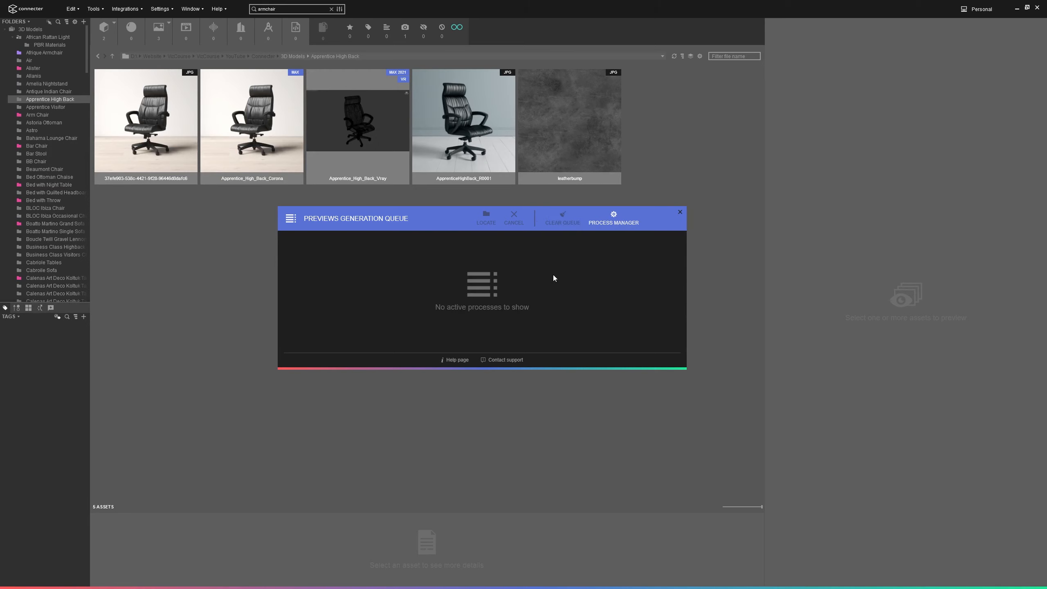
click(608, 223)
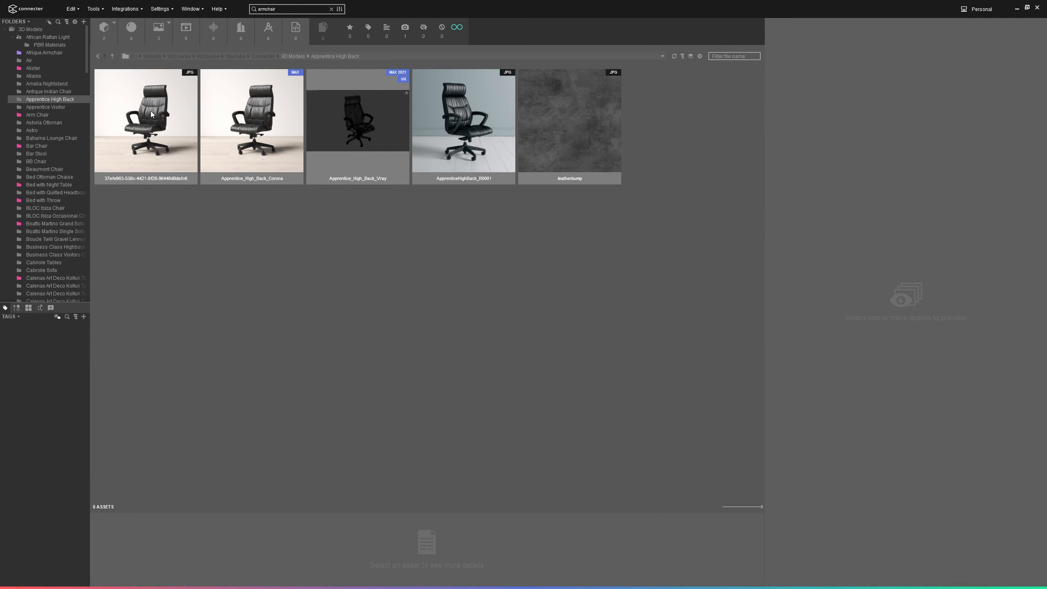
Step: Inspect the generated chair preview image and open custom preview management for Apprentice_High_Back_Corona
click(151, 114)
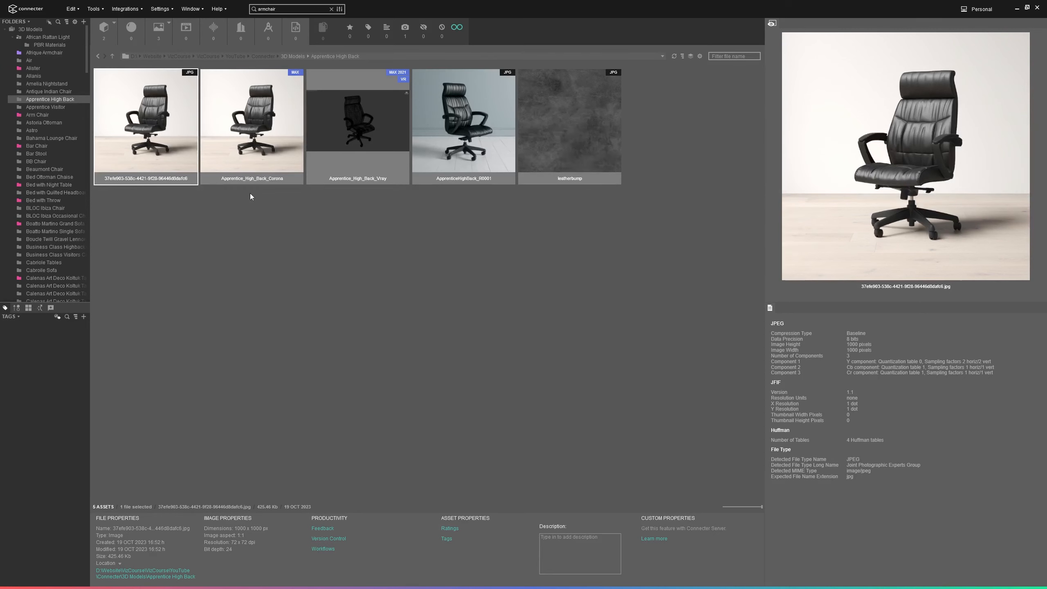
right_click(248, 142)
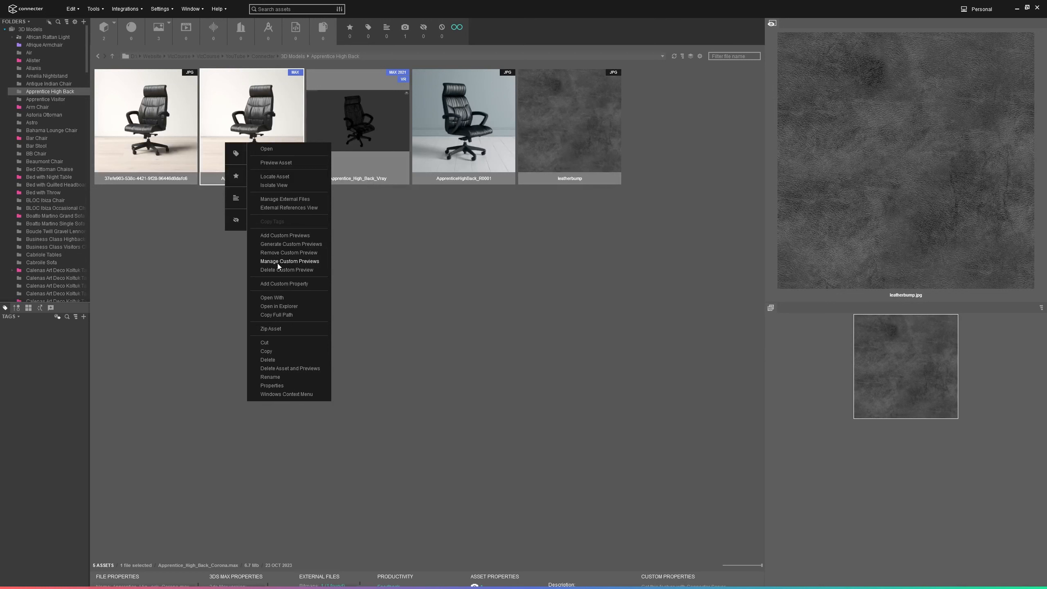
click(277, 264)
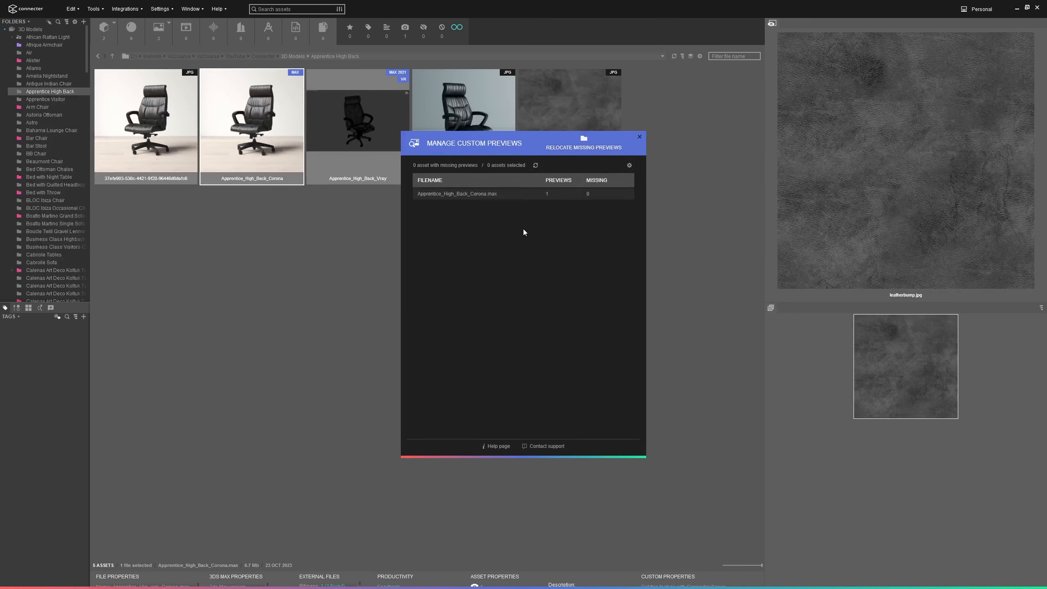
Step: Mark Apprentice_High_Back_Corona as a favourite, and do the same for Astoria Ottoman_Corona in the Astoria Ottoman folder
right_click(254, 139)
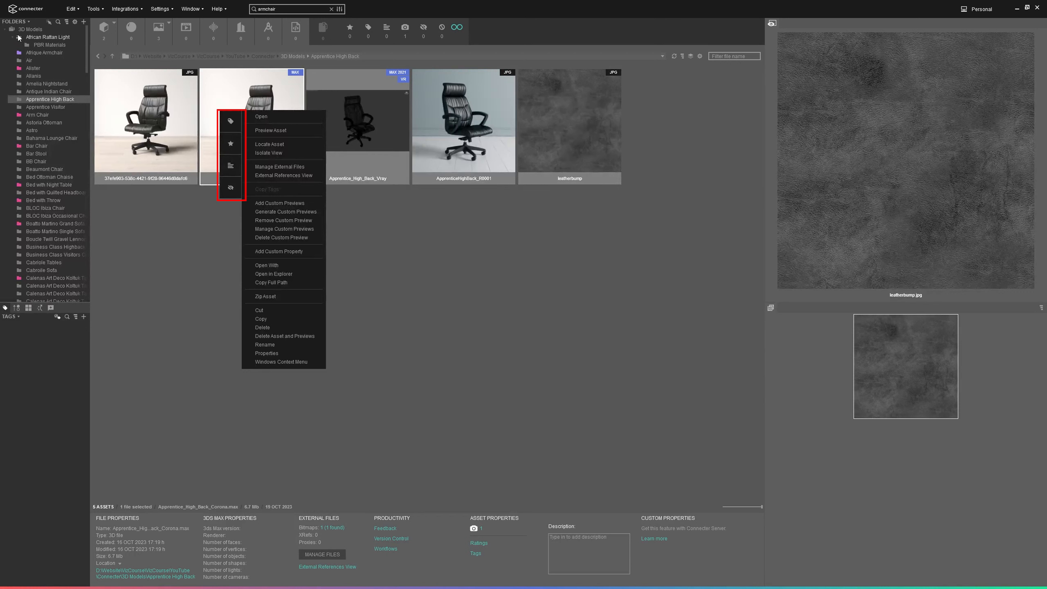
click(229, 145)
click(47, 123)
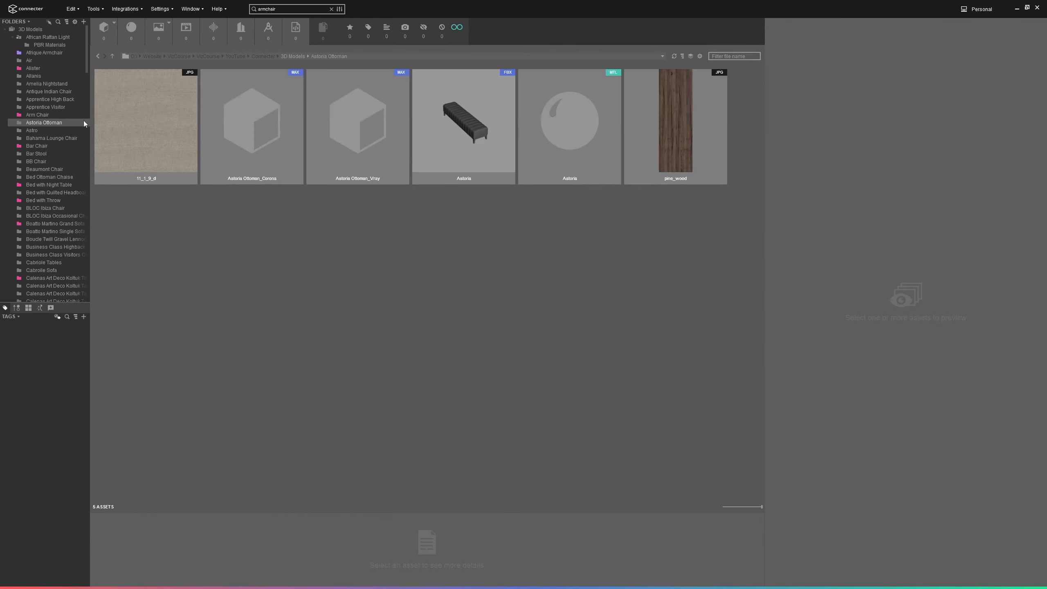
right_click(260, 121)
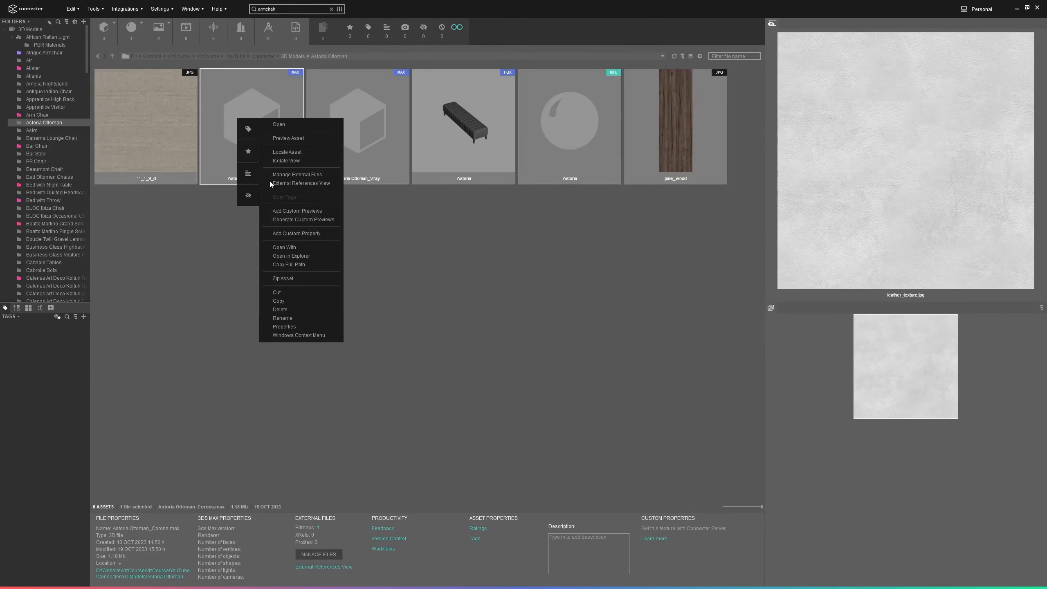
click(248, 151)
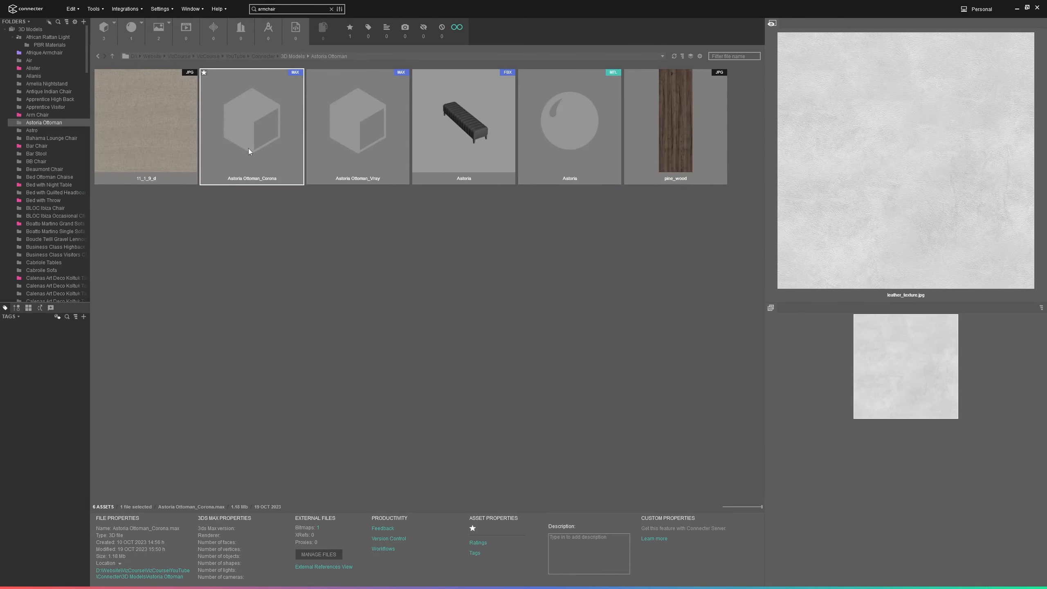
Step: Mark Bed_Ottoman_Chaise_Corona in the Bed Ottoman Chaise folder as a favourite
click(49, 178)
click(334, 136)
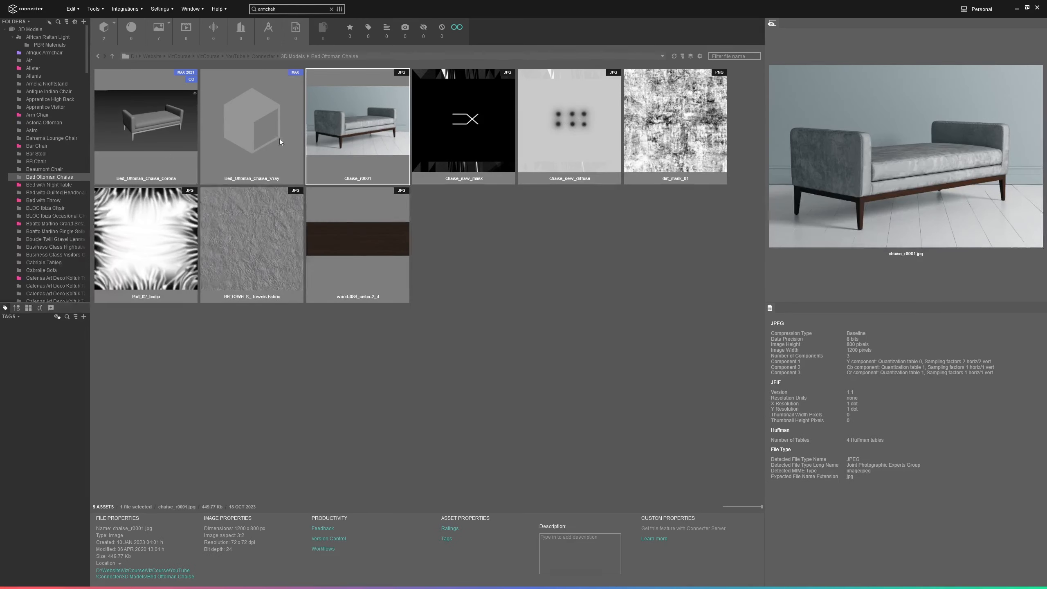
right_click(253, 127)
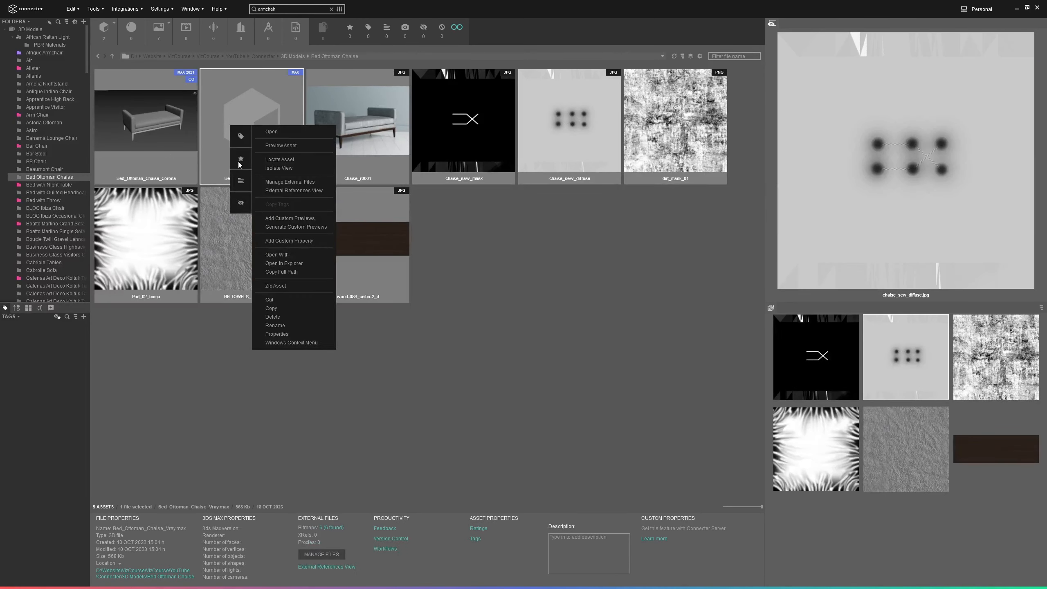
click(116, 126)
right_click(116, 126)
click(111, 156)
Step: Mark the Corona version of the Calenas Art Deco sofa as a favourite from its model folder
scroll(44, 218, down, 4)
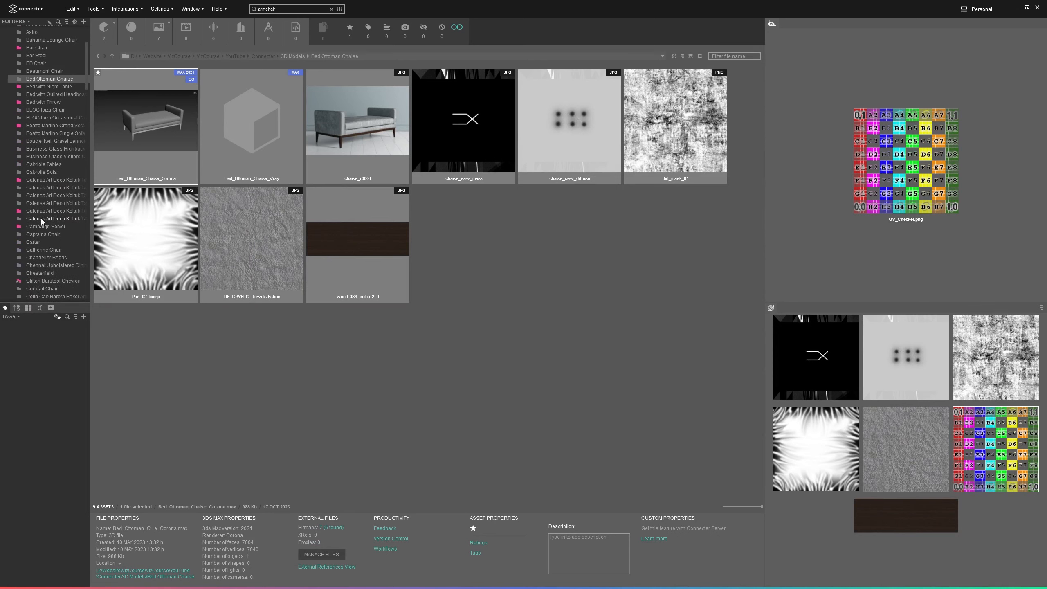
click(41, 218)
click(177, 129)
right_click(177, 129)
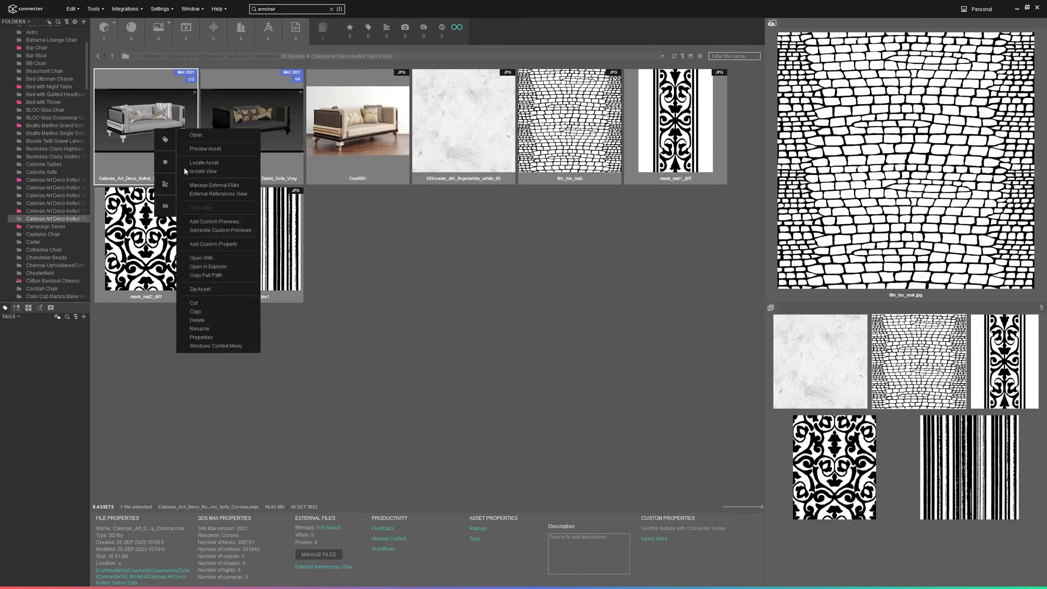
click(167, 161)
Step: Mark the Corona version of the Decorative Crafts Duxbury Brass Floor Lamp 8265 as a favourite
scroll(42, 208, down, 5)
click(41, 206)
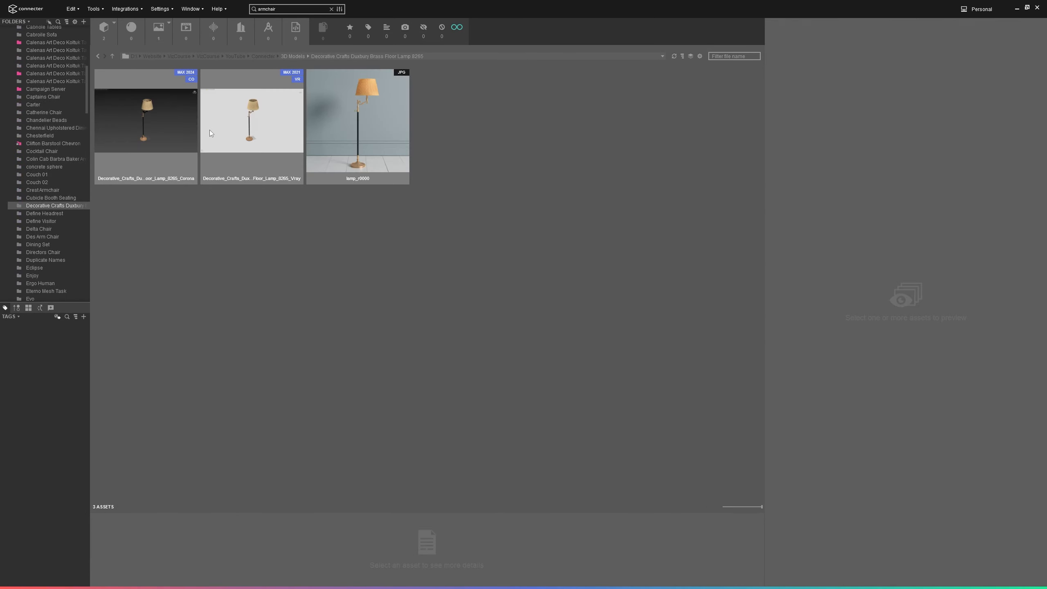
click(183, 129)
right_click(183, 129)
click(173, 162)
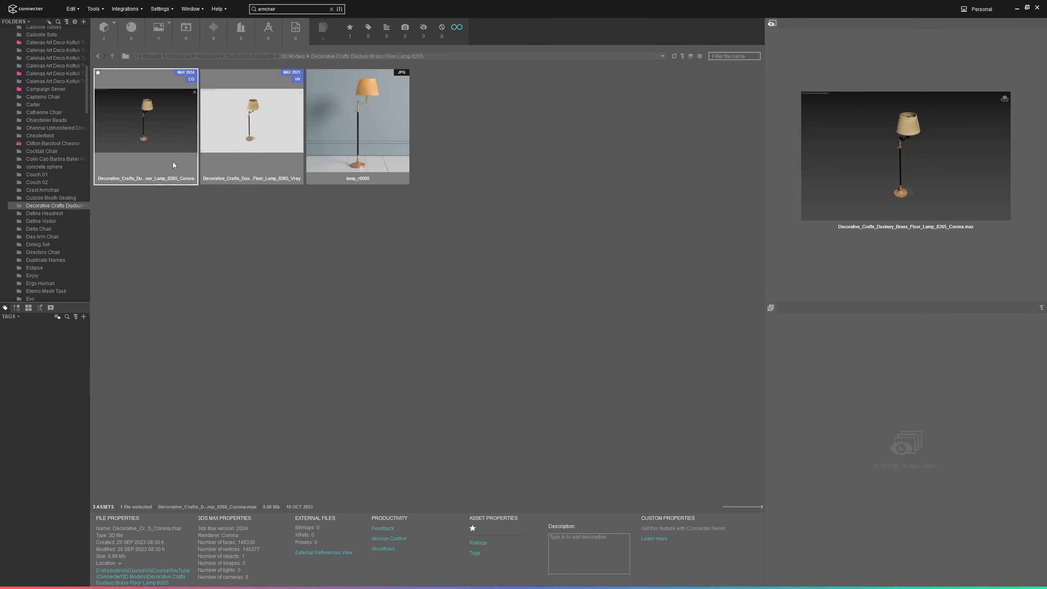
Step: Mark Beaumont_Chair_Corona in the Beaumont Chair folder as a favourite
scroll(49, 138, up, 3)
scroll(49, 138, up, 2)
click(54, 91)
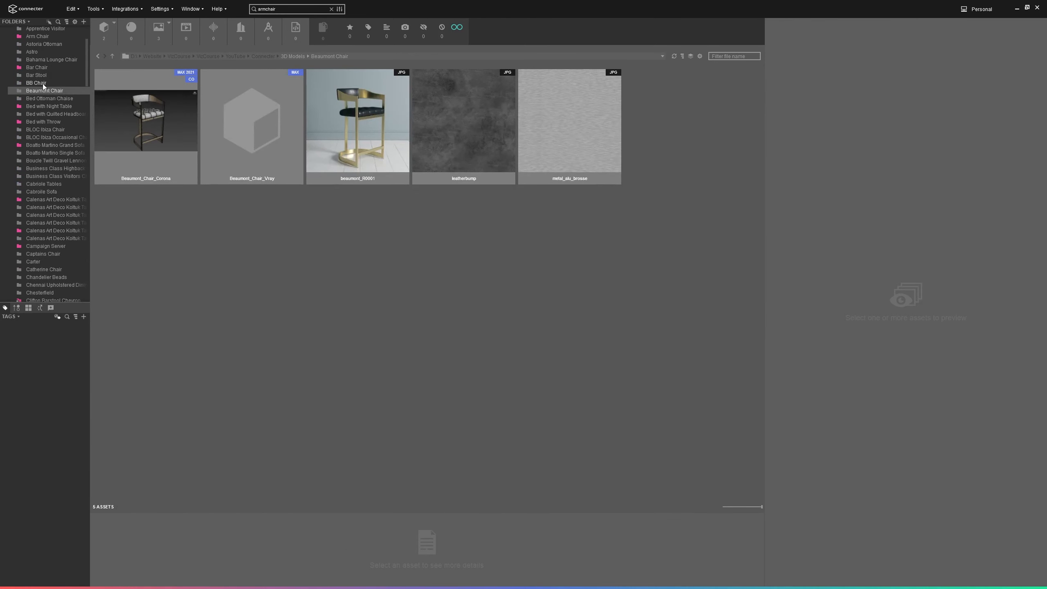
click(137, 114)
right_click(136, 114)
click(126, 148)
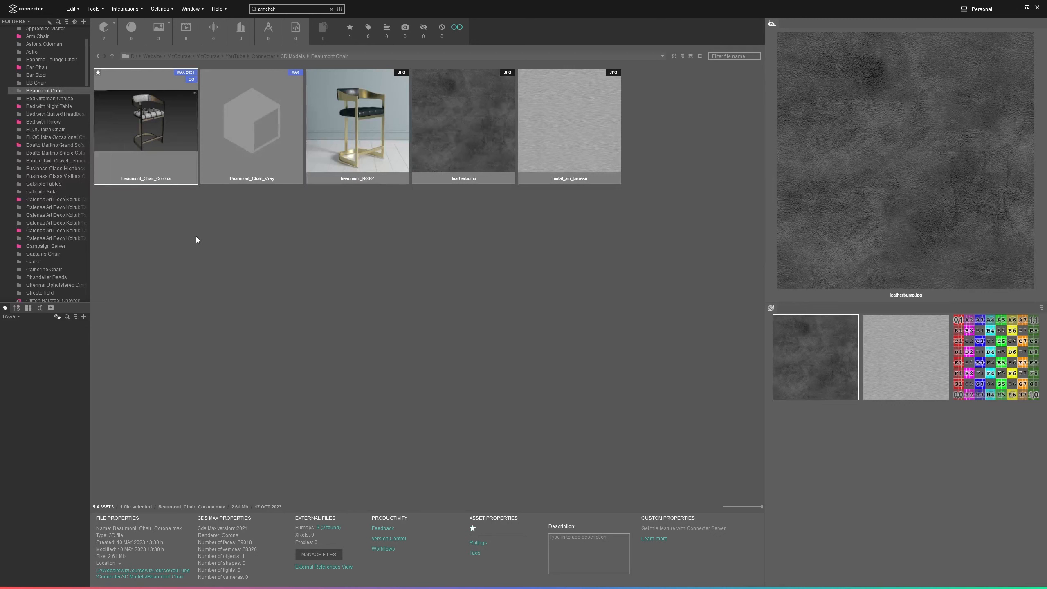
Step: Add the file description "Gold Chair" to Beaumont_Chair_Corona
right_click(147, 117)
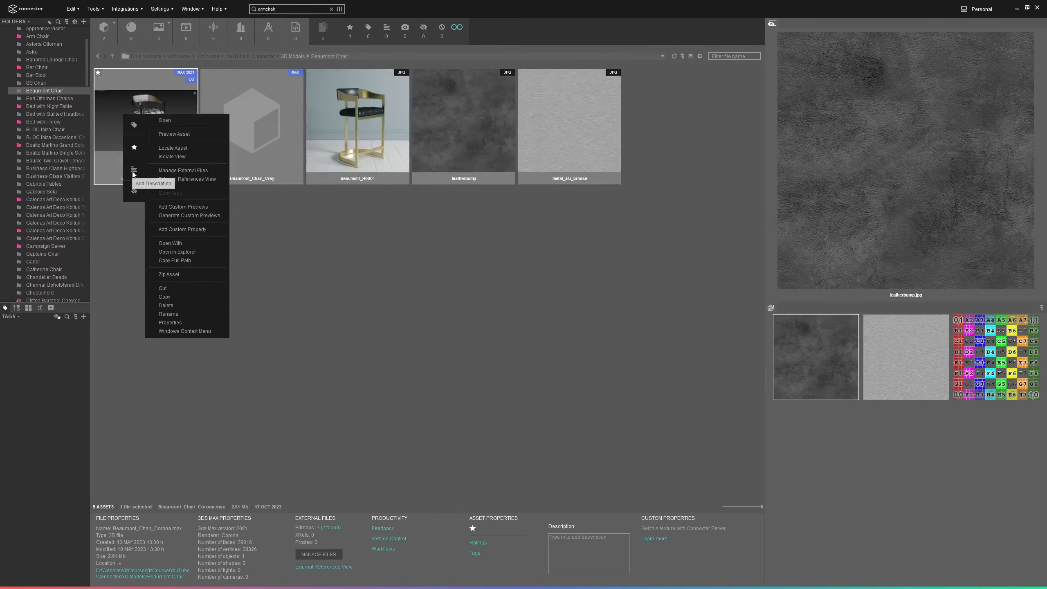
click(133, 174)
text(Go)
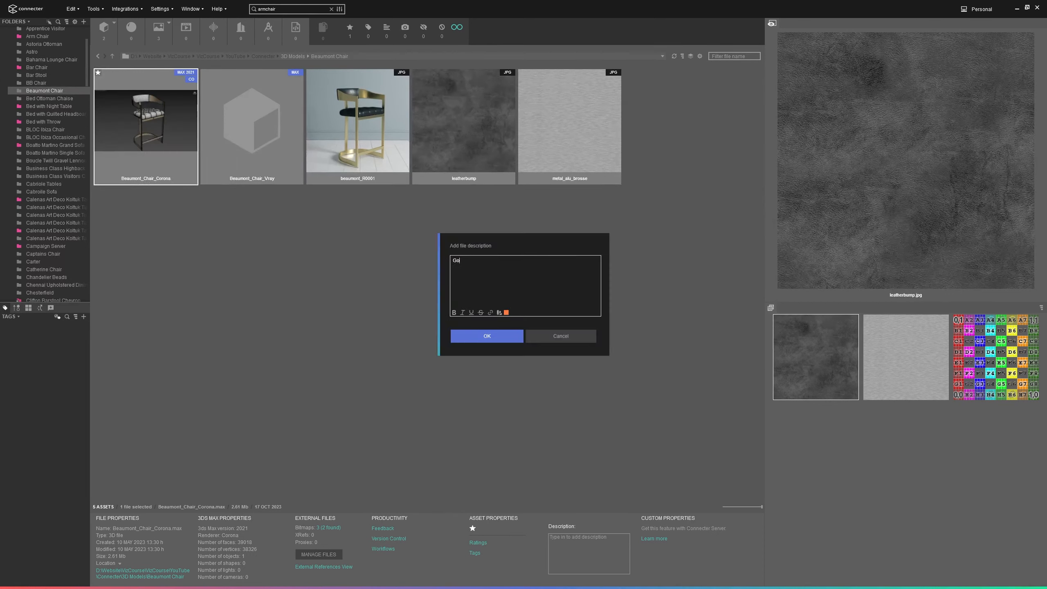
text(ld Chair)
click(498, 336)
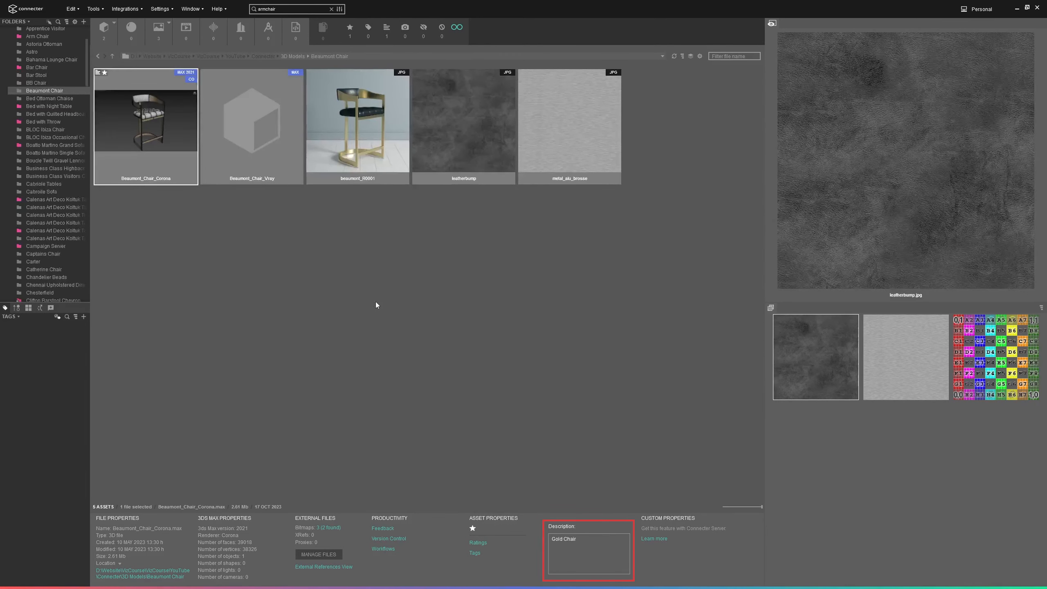
Step: Add the file description "Blue Sofa" to Boatto_Martino_Grand_Sofa_Vray in the Boatto Martino Grand Sofa folder
click(55, 145)
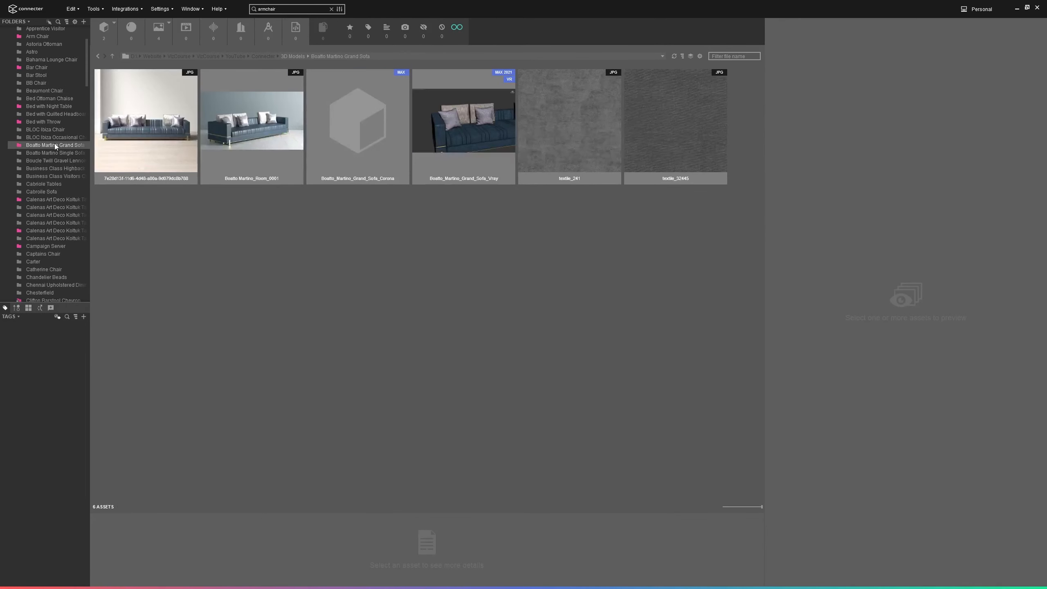
click(456, 130)
right_click(456, 130)
click(516, 213)
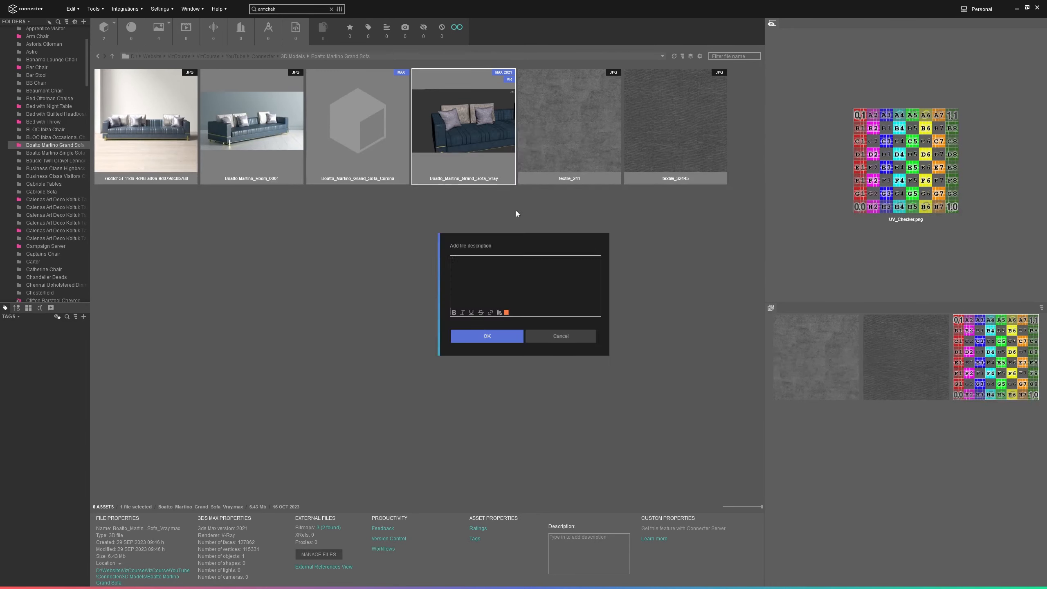
text(Blue C)
text(ofa)
click(503, 336)
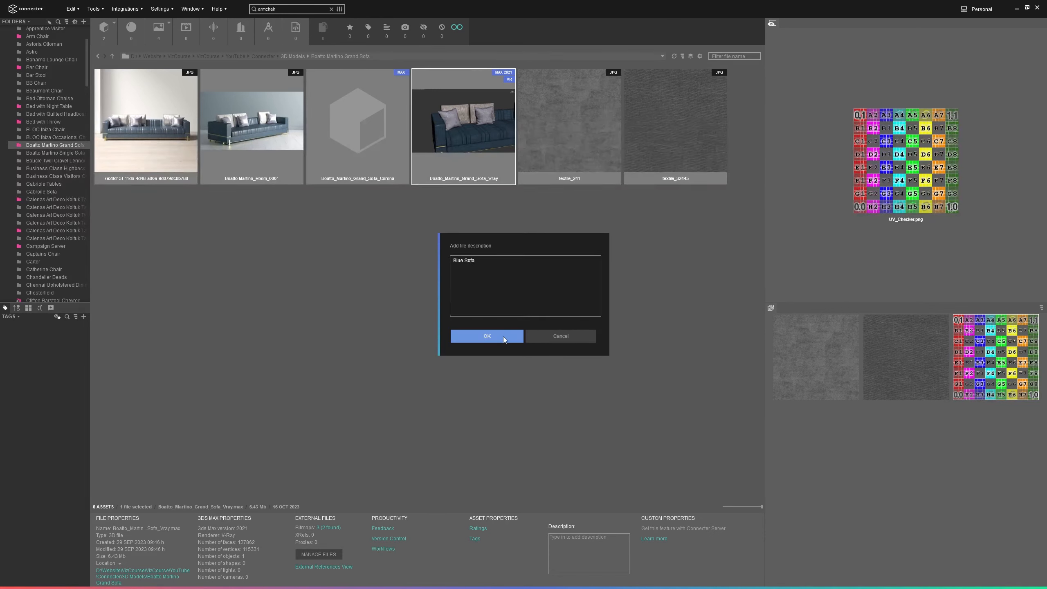
right_click(432, 130)
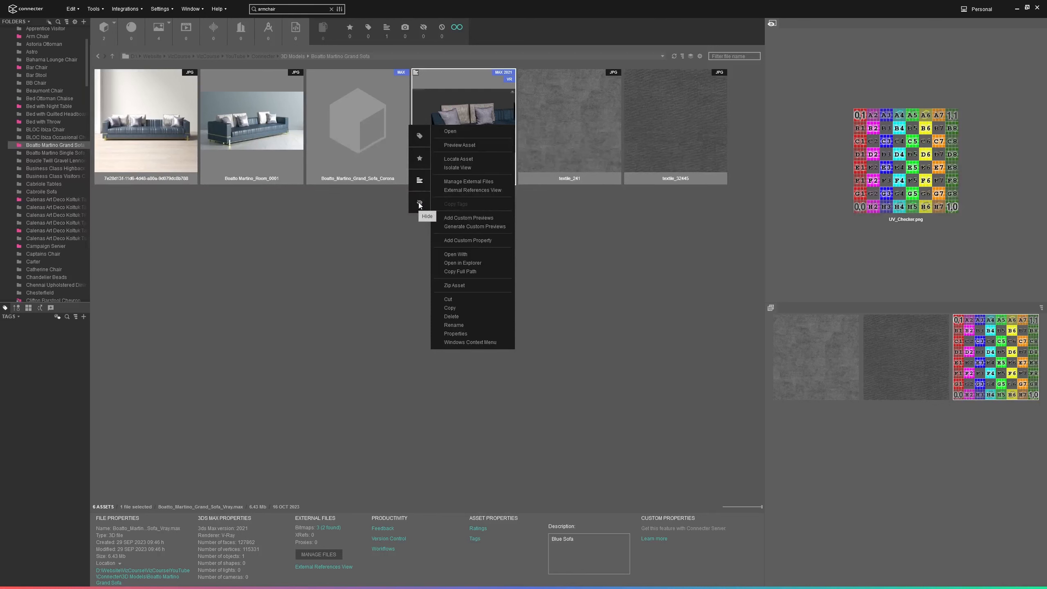
right_click(492, 121)
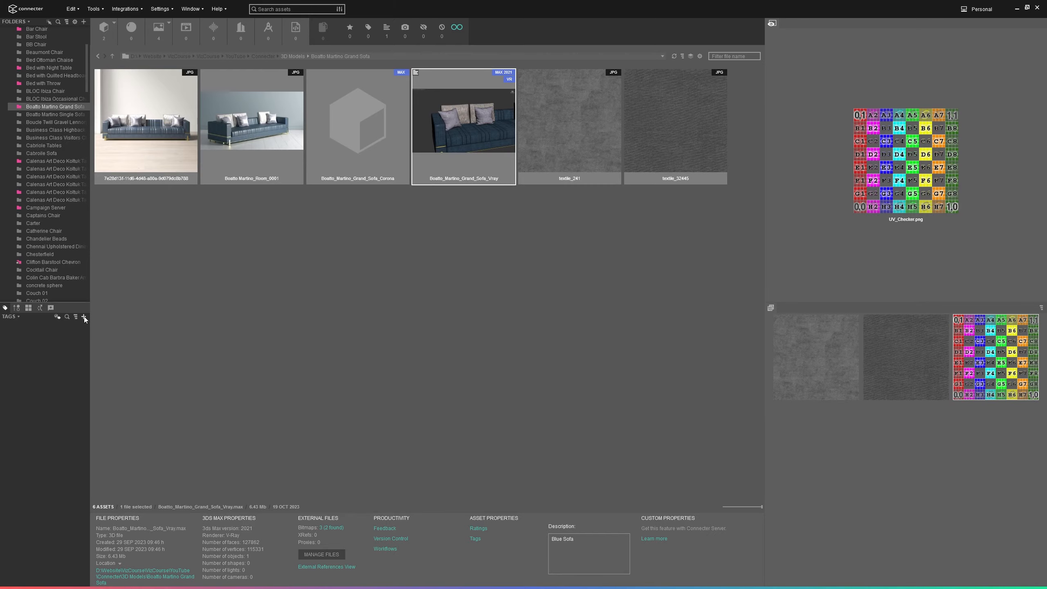
Step: Create the top-level tags Sofa, Chair and Lights, and add a new nested tag under Sofa
click(84, 316)
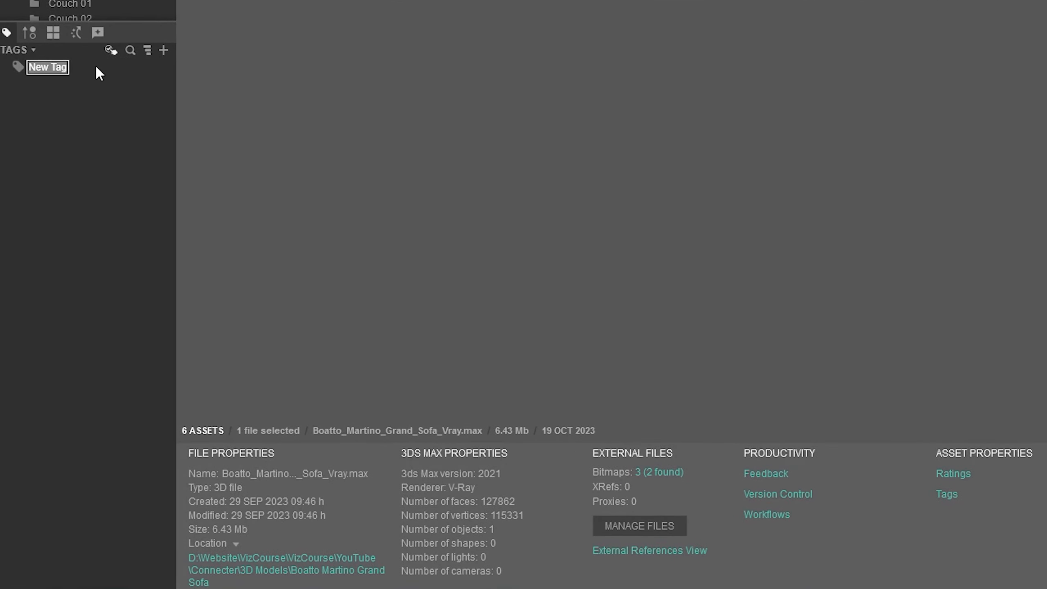
text(Sofa)
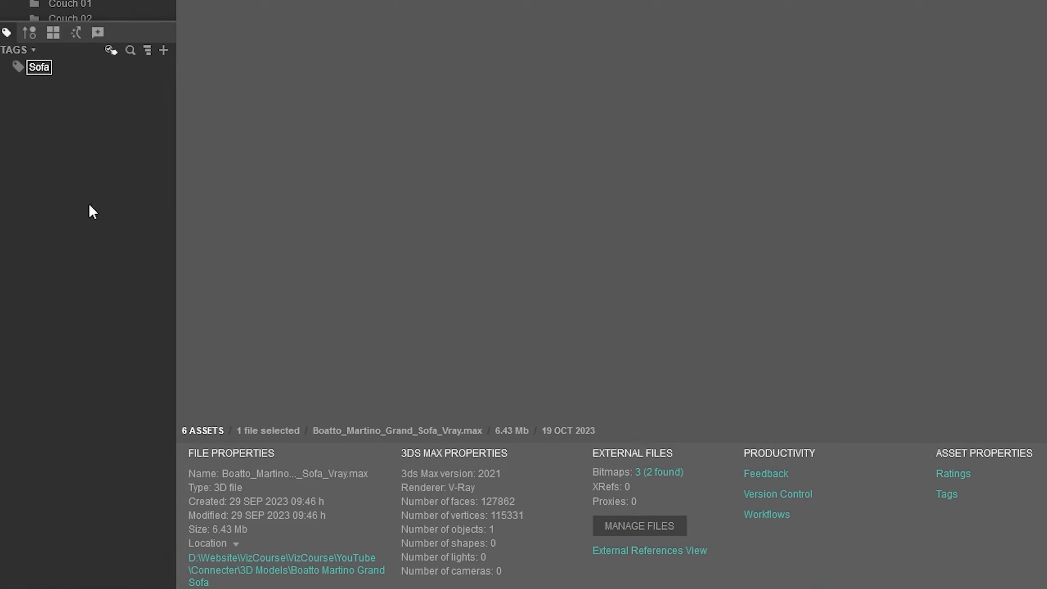
key(Return)
click(163, 50)
text(Chair)
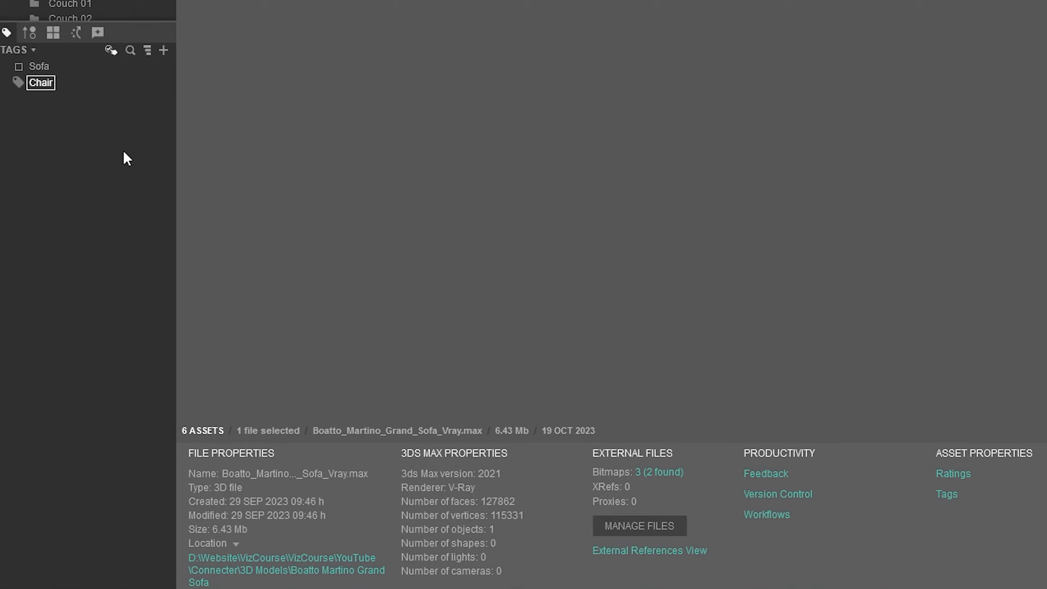
key(Return)
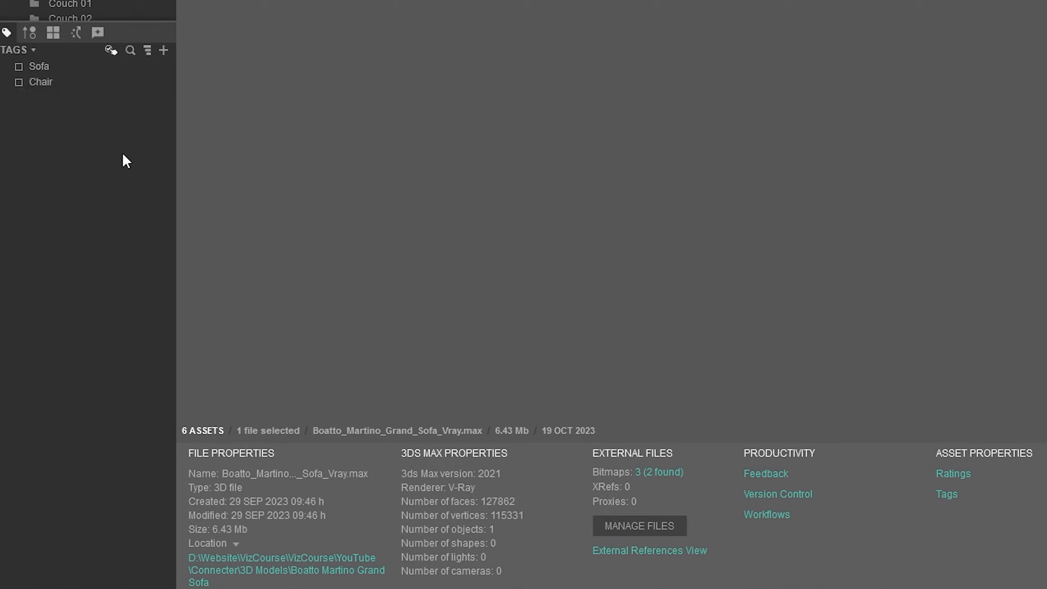
click(162, 51)
text(Lights)
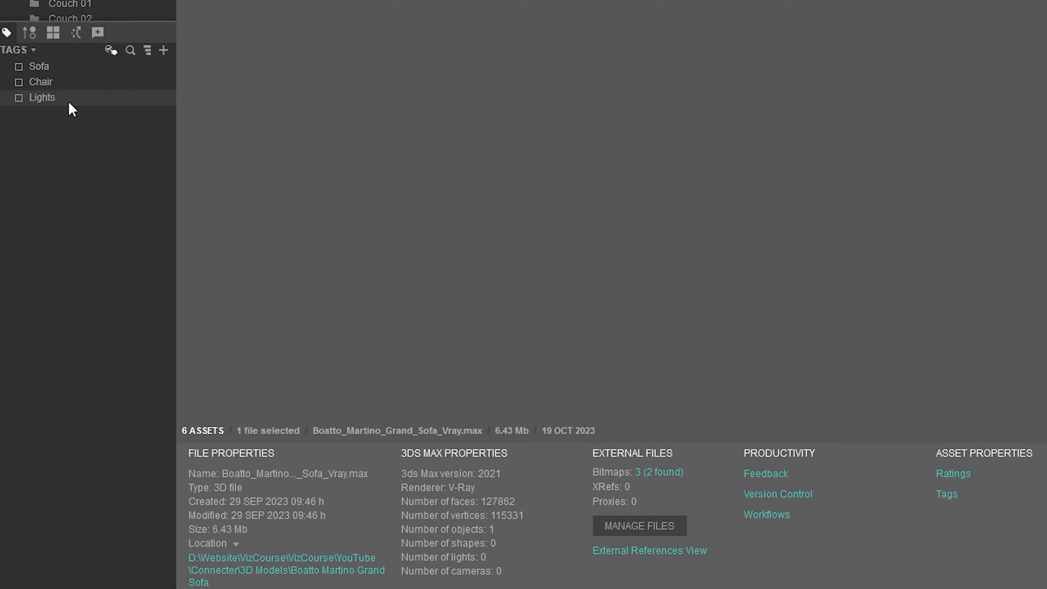
click(47, 70)
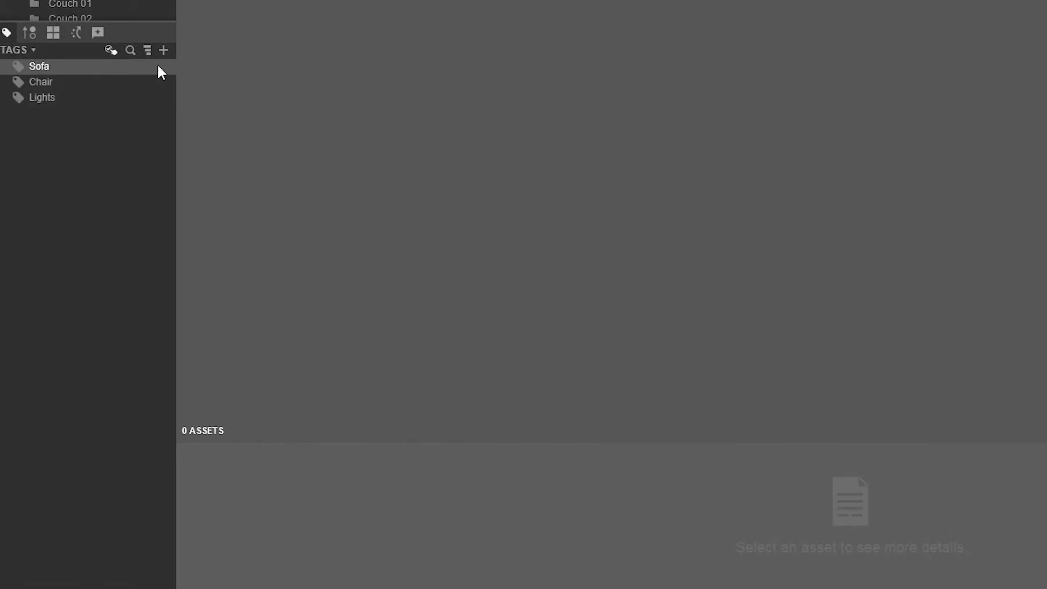
click(163, 51)
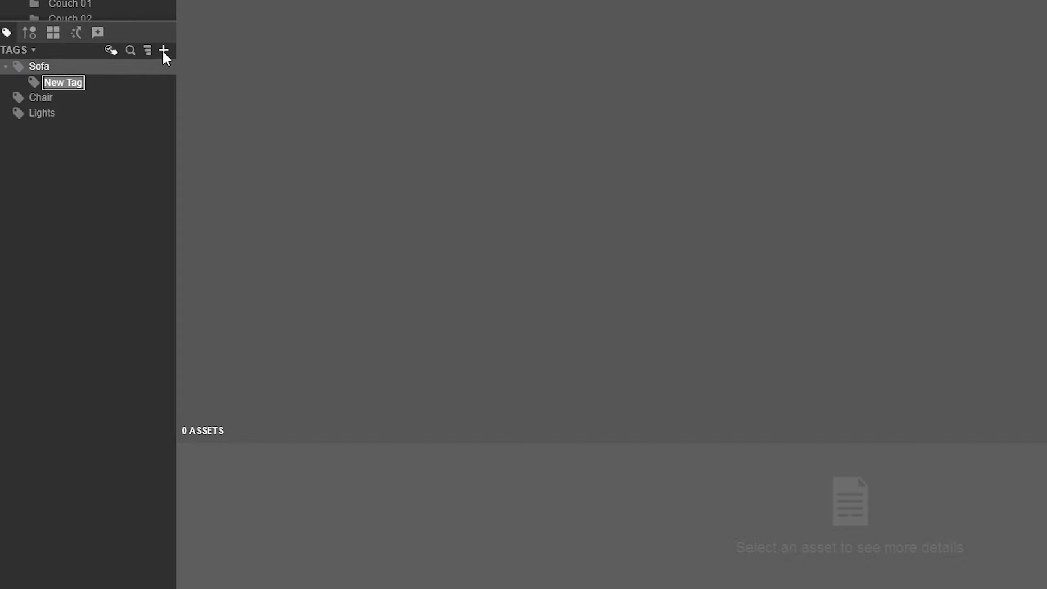
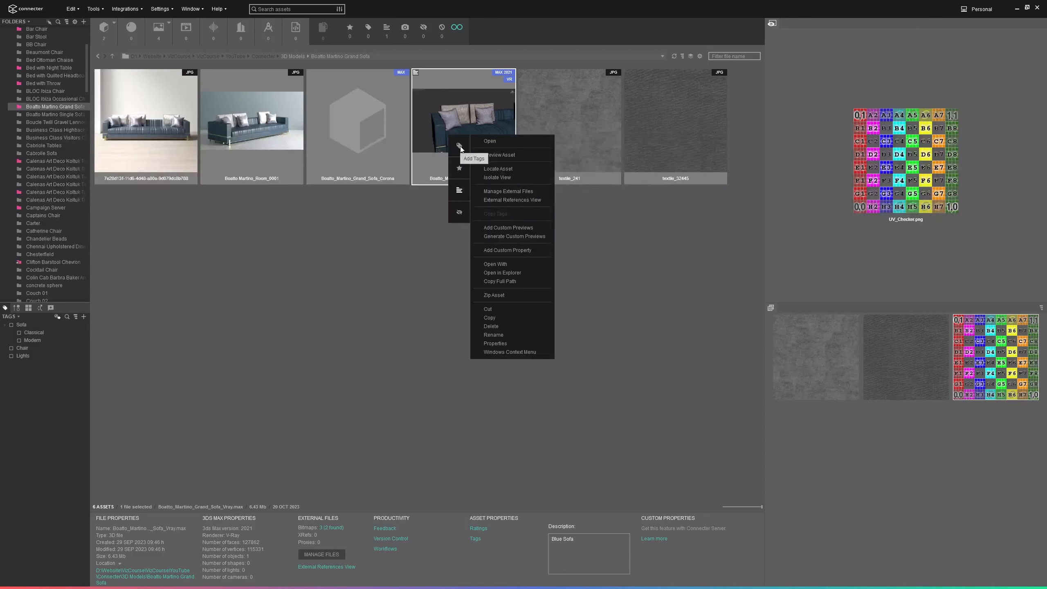
Step: Assign the existing Sofa tag to Boatto_Martino_Grand_Sofa_Vray by searching for "sofa" among the tags
click(459, 147)
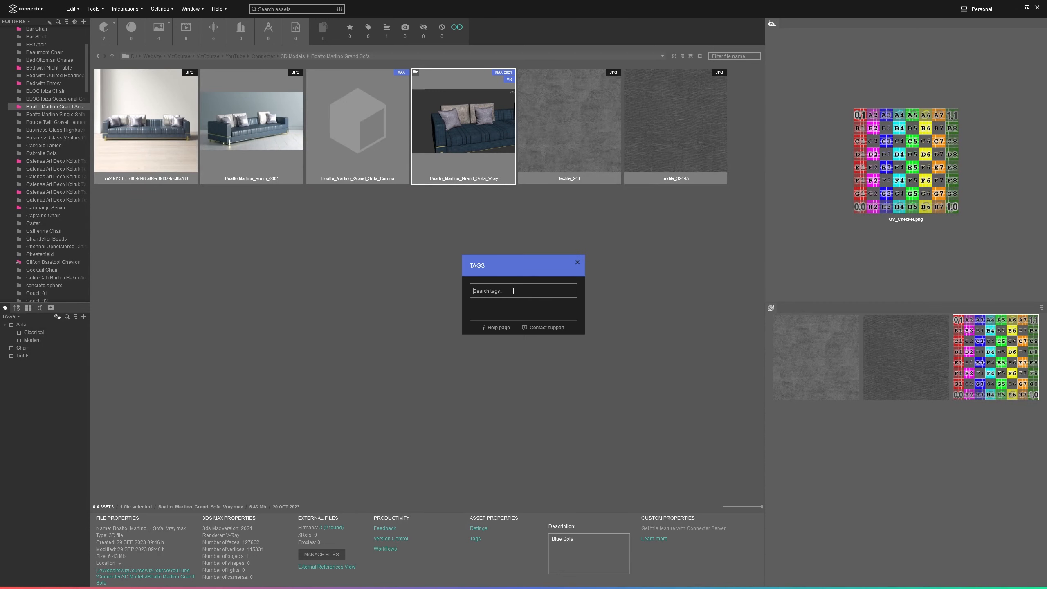
text(sofa)
click(481, 312)
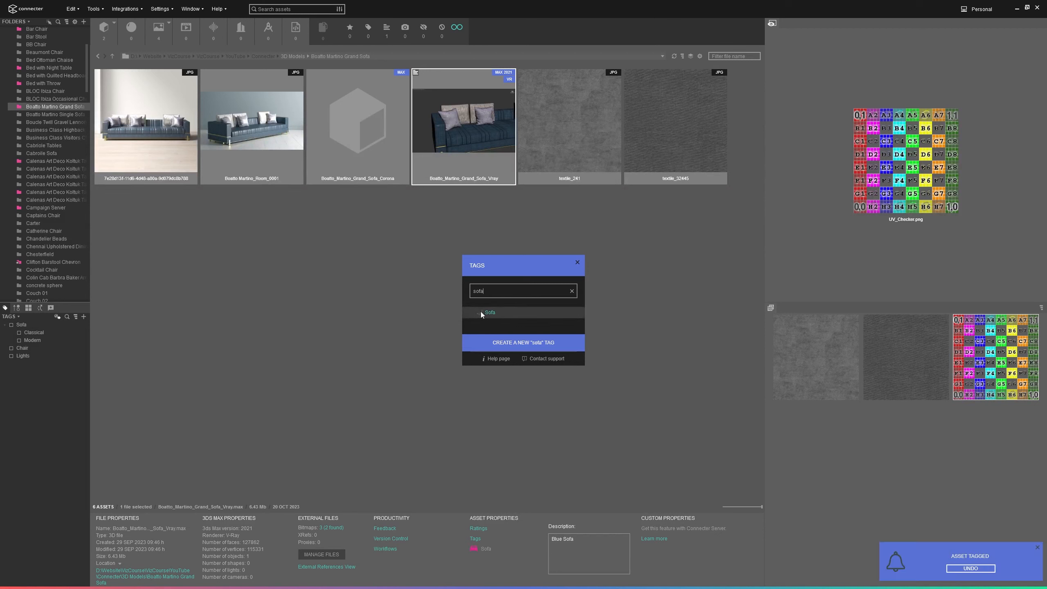
click(577, 262)
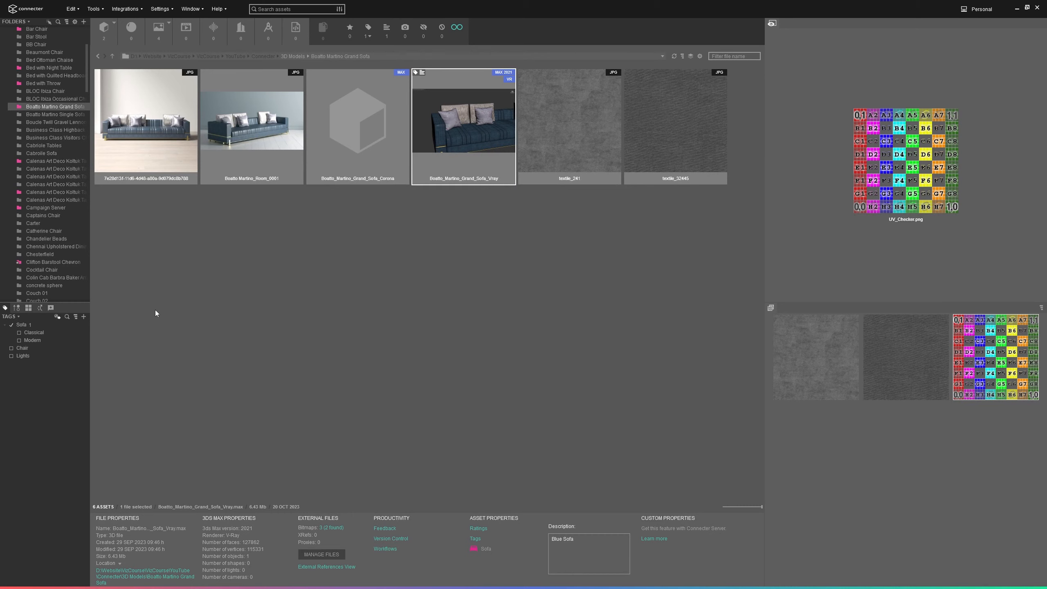
Step: Examine the assets filed under the Sofa tag and check the tags listed for Boatto_Martino_Grand_Sofa_Vray in its folder
click(23, 326)
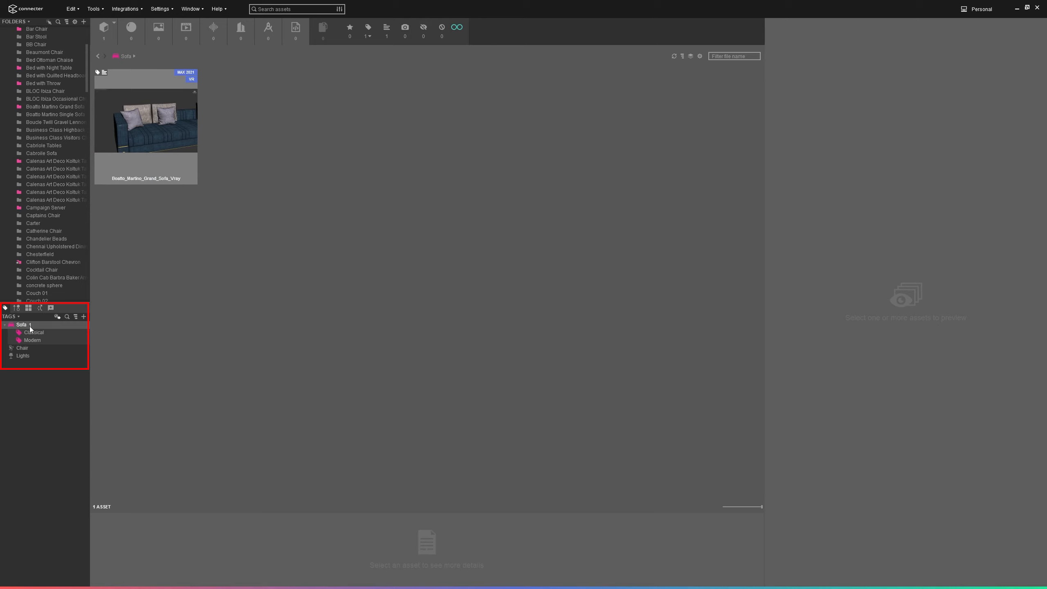
click(54, 106)
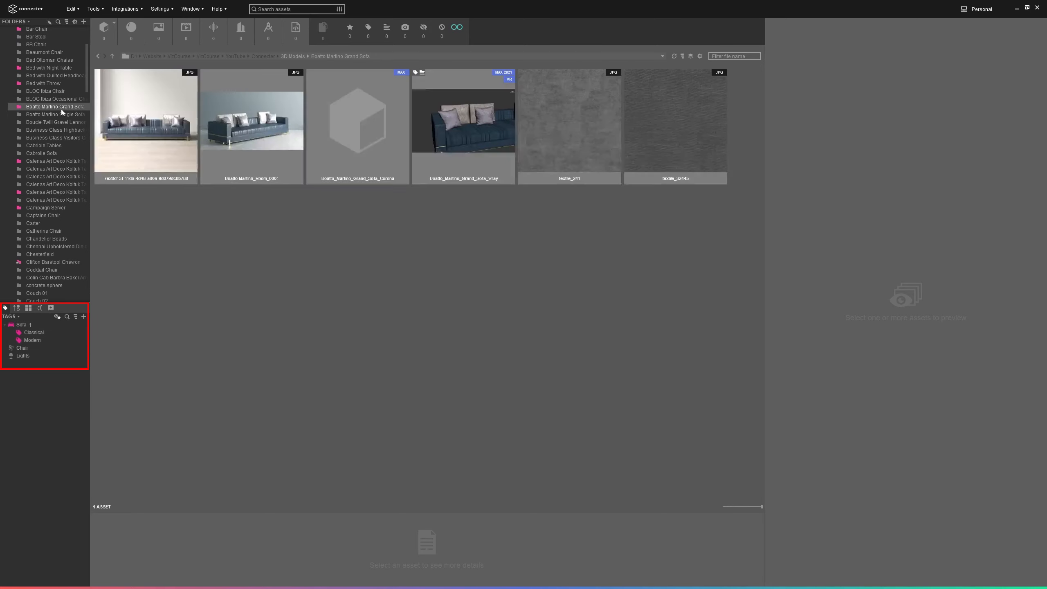
click(425, 141)
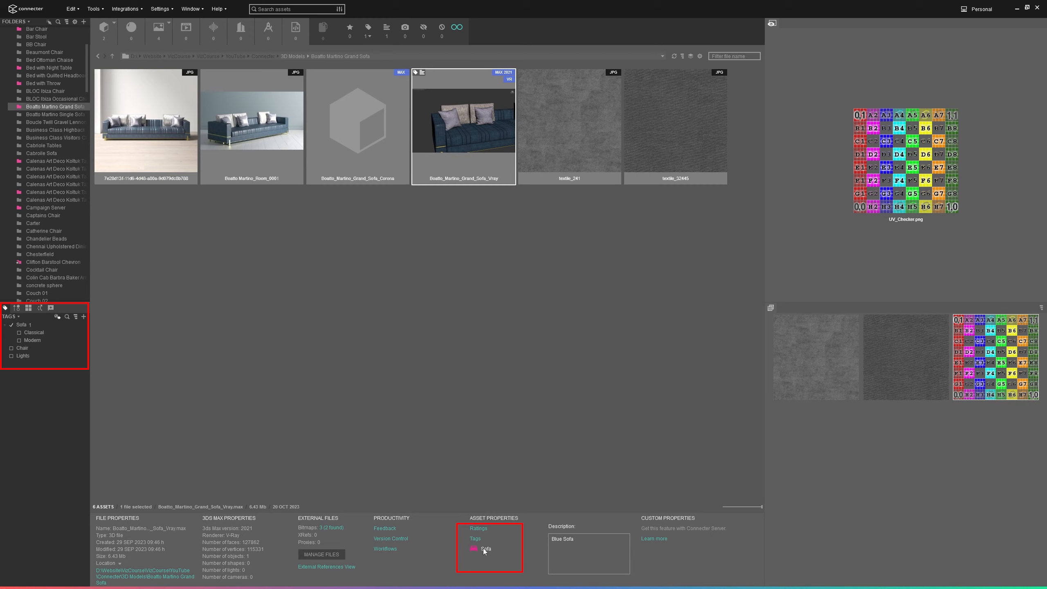
click(34, 326)
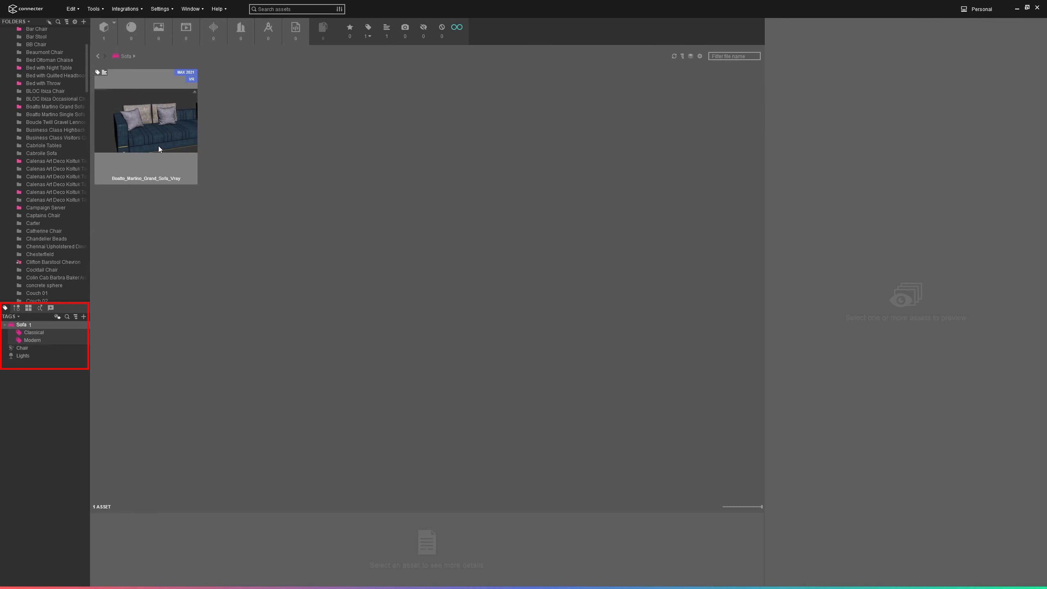
Step: Move Boatto_Martino_Grand_Sofa_Vray from the Sofa tag to its nested Modern tag and check the assets under both tags
click(153, 134)
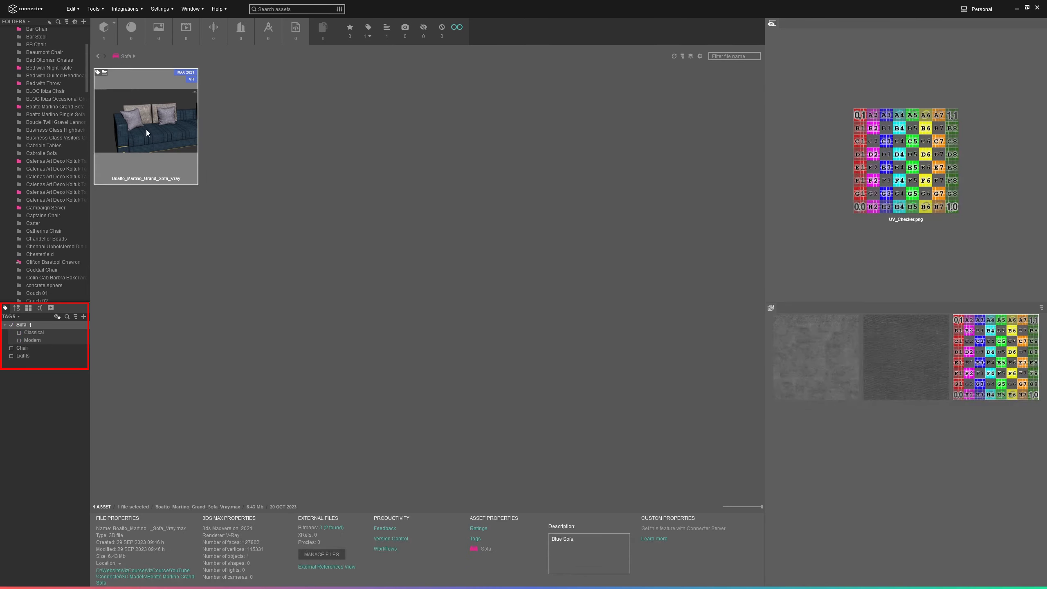
drag(147, 133, 31, 342)
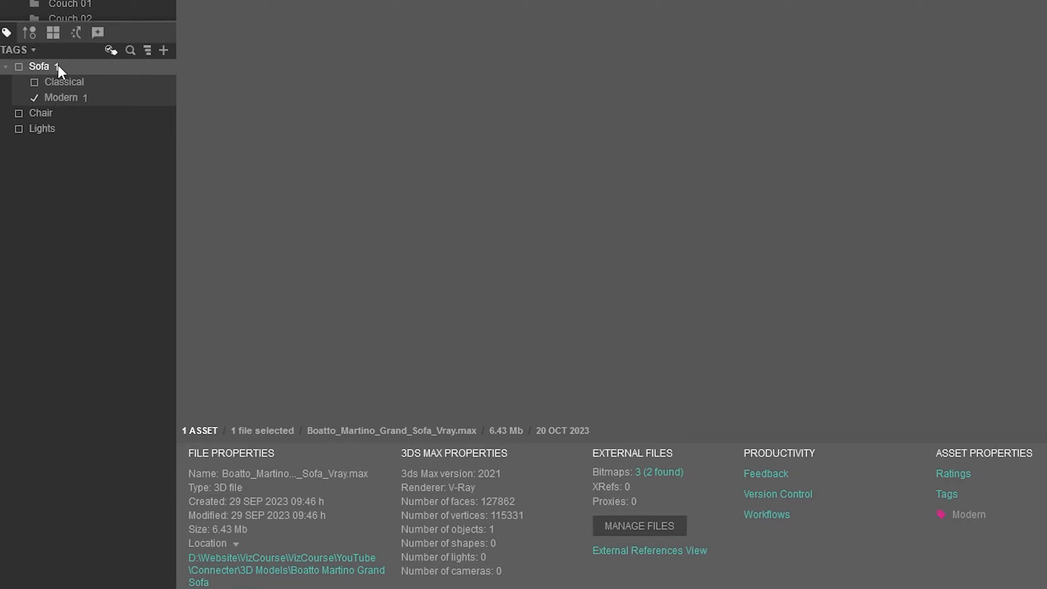
click(72, 103)
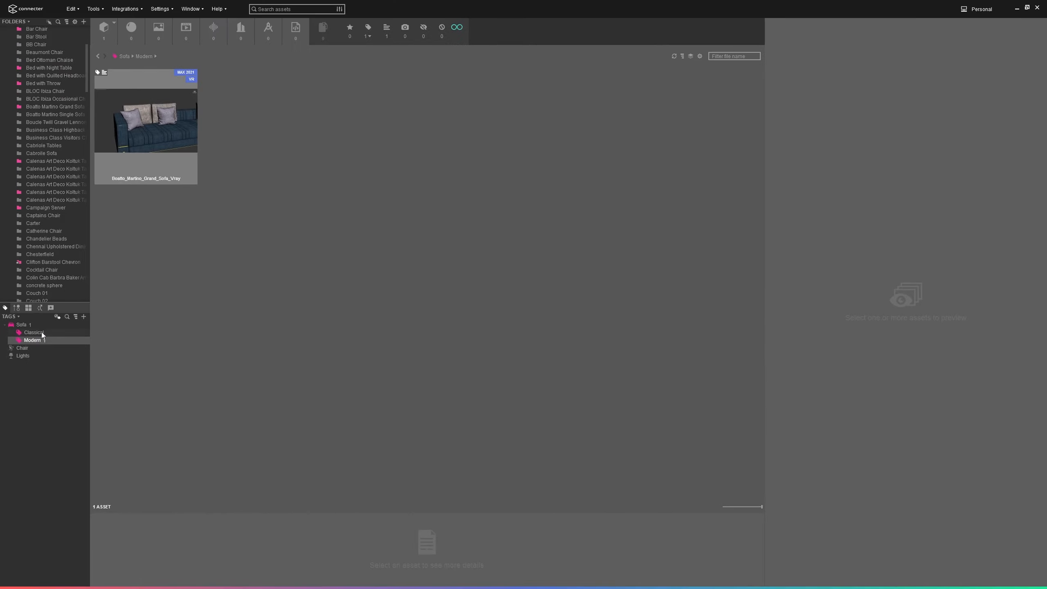
click(36, 326)
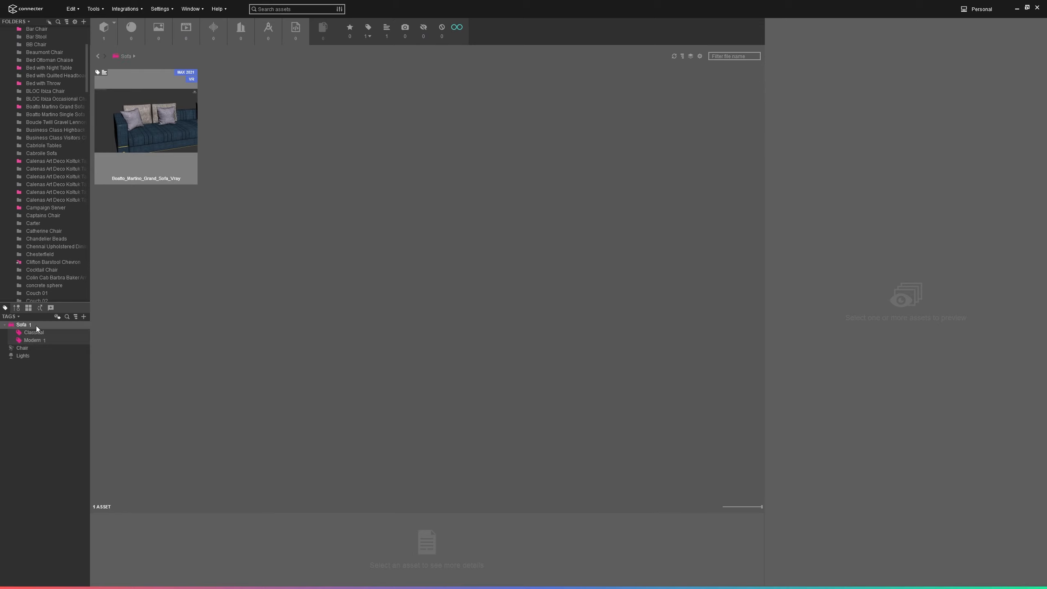
Step: Tag Boatto_Martino_Single_Corona and Boatto_Martino_Single_Vray as Modern, and Calenas_Art_Deco_Koltuk_Takimi_Sofa_Vray as Classical
click(67, 115)
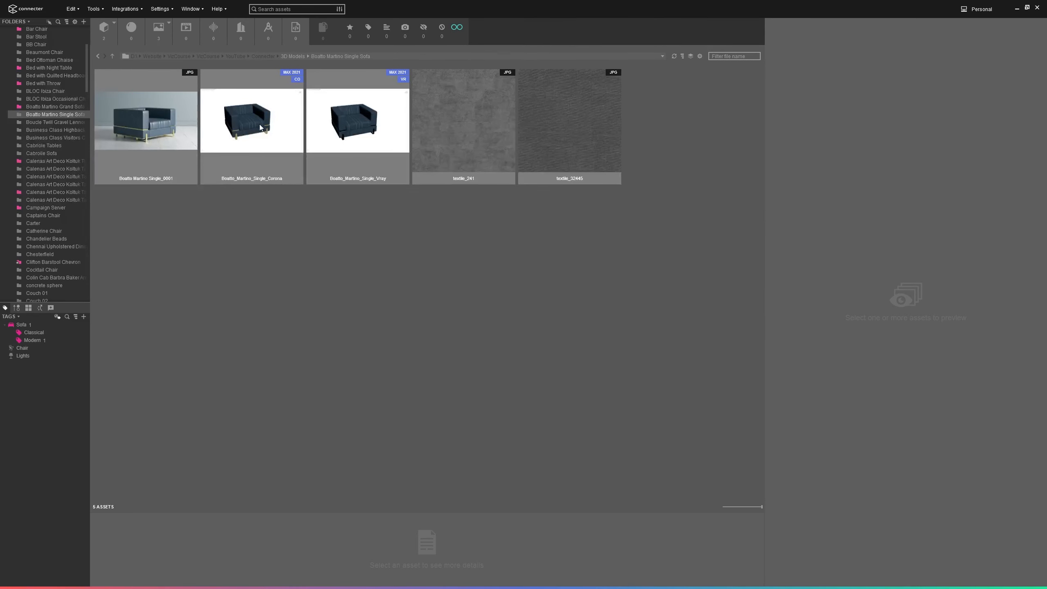
click(259, 124)
drag(259, 124, 40, 342)
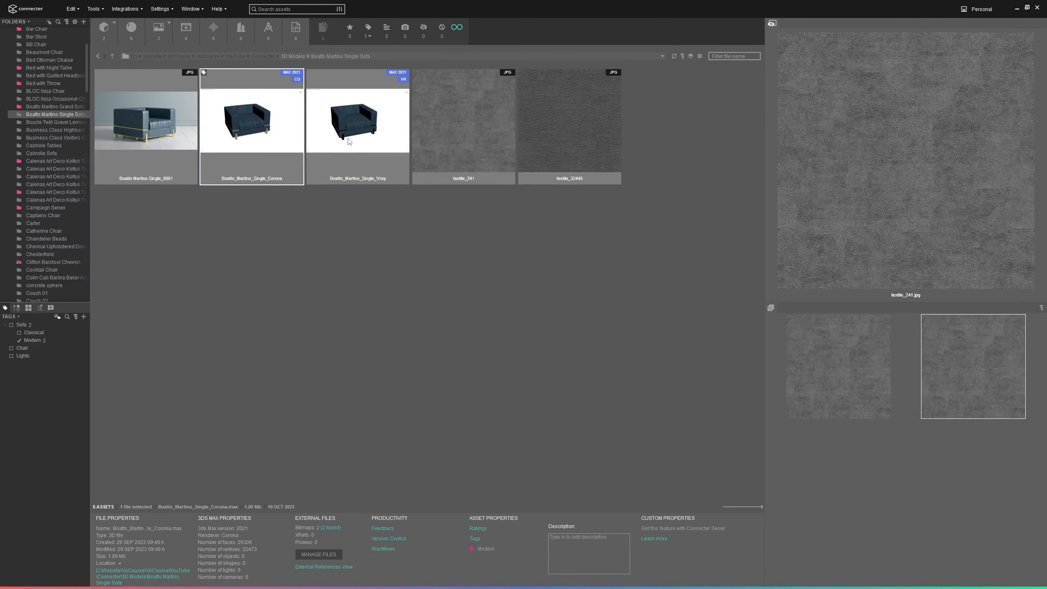
drag(350, 141, 39, 342)
click(52, 199)
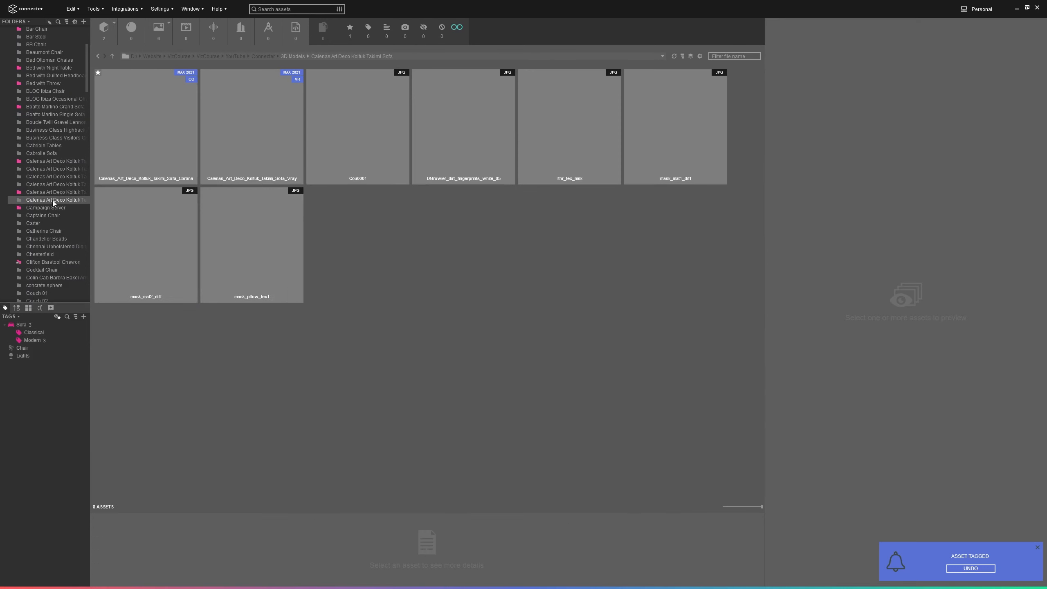
drag(261, 133, 35, 333)
Step: Assign the Modern tag to Couch_01_Corona and to the turquoise sofa image in the Zefir Sofa folder
click(53, 177)
click(65, 163)
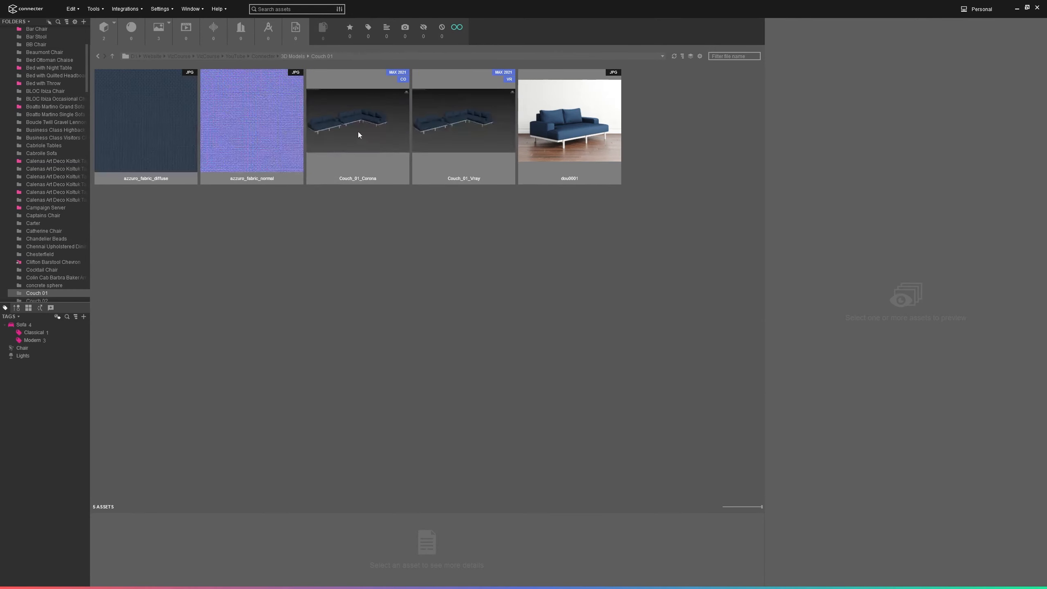
click(358, 133)
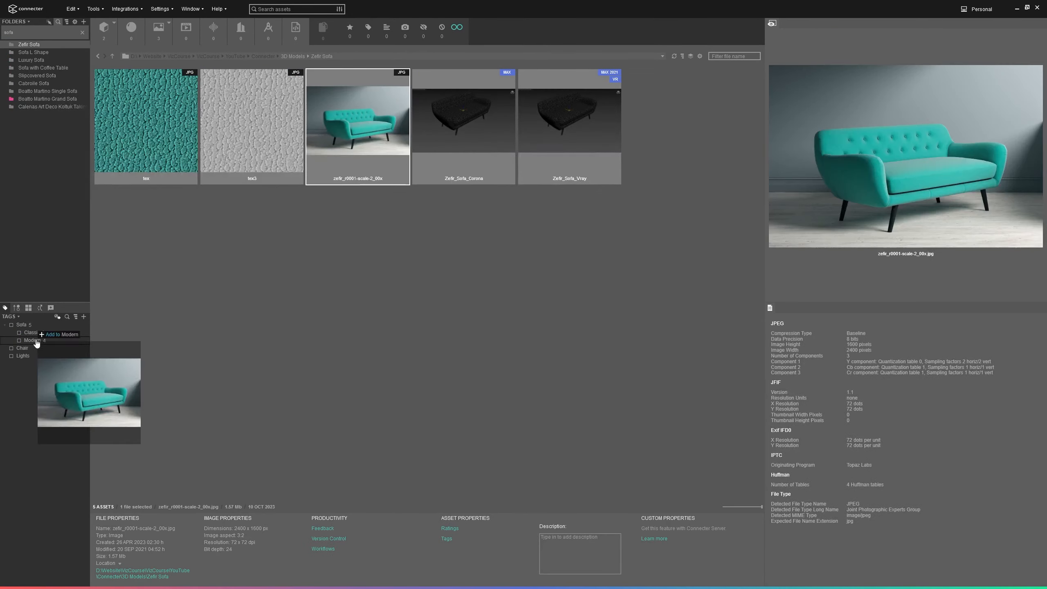
drag(35, 342, 35, 341)
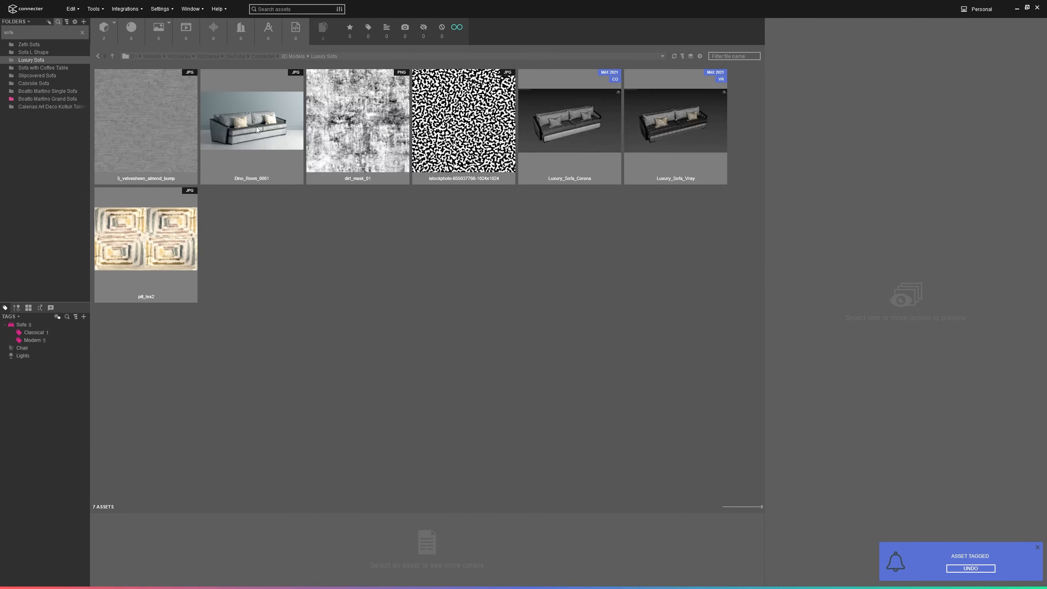
Step: Assign the Classical tag to Luxury_Sofa_Corona and Cabriole_Sofa_Corona in their sofa folders
click(37, 83)
click(250, 132)
click(36, 333)
click(54, 107)
click(50, 83)
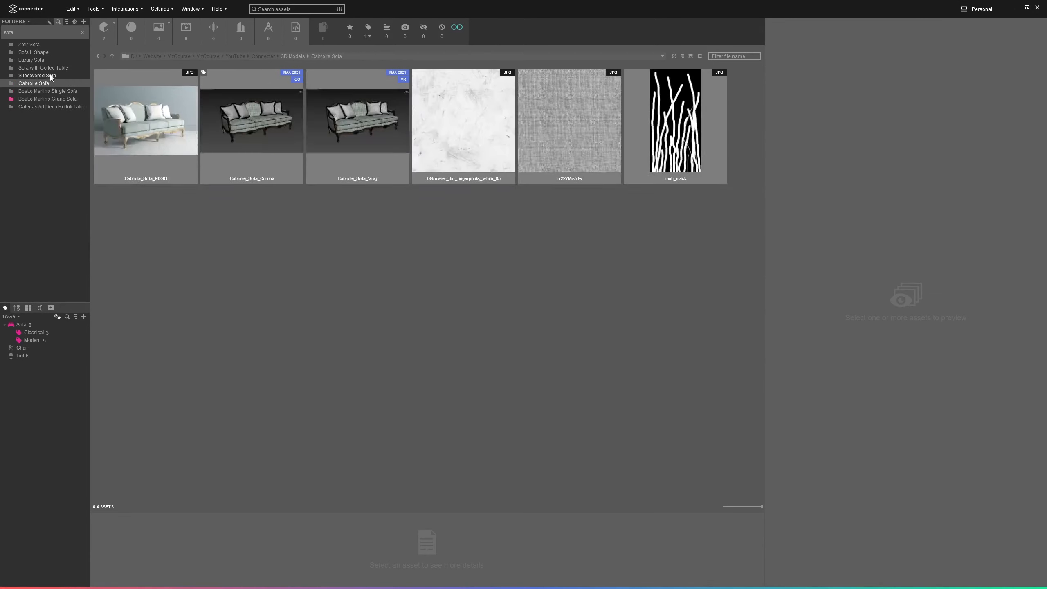
Step: Assign the Modern tag to Sofa_with_Coffee_Table_Corona in the Sofa with Coffee Table folder
click(48, 68)
click(665, 265)
click(36, 340)
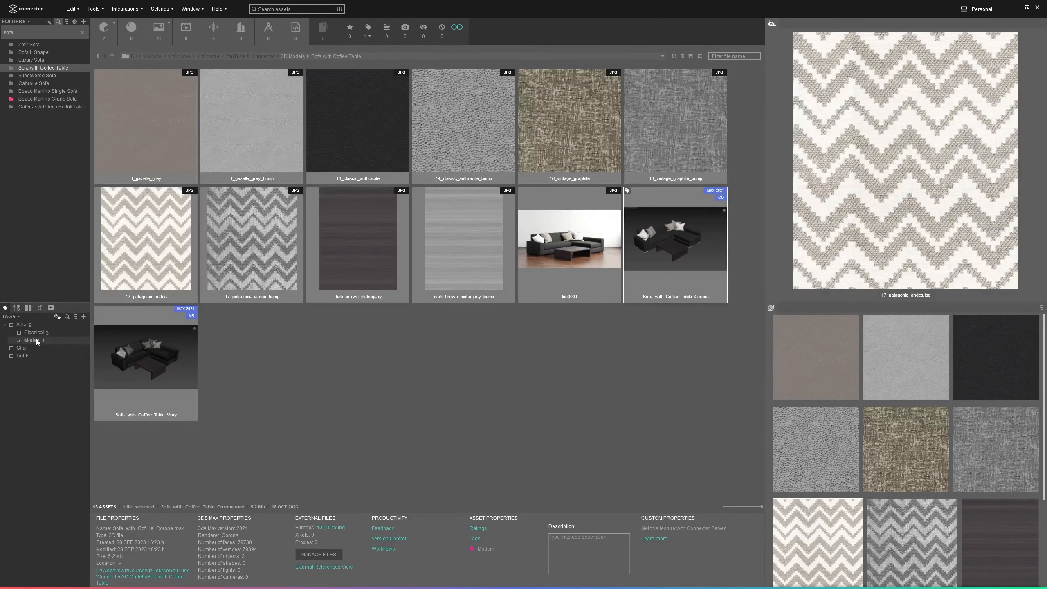
Step: Clear the folder search and assign the Chair tag to Armchair_Corona in the Arm Chair folder
click(30, 348)
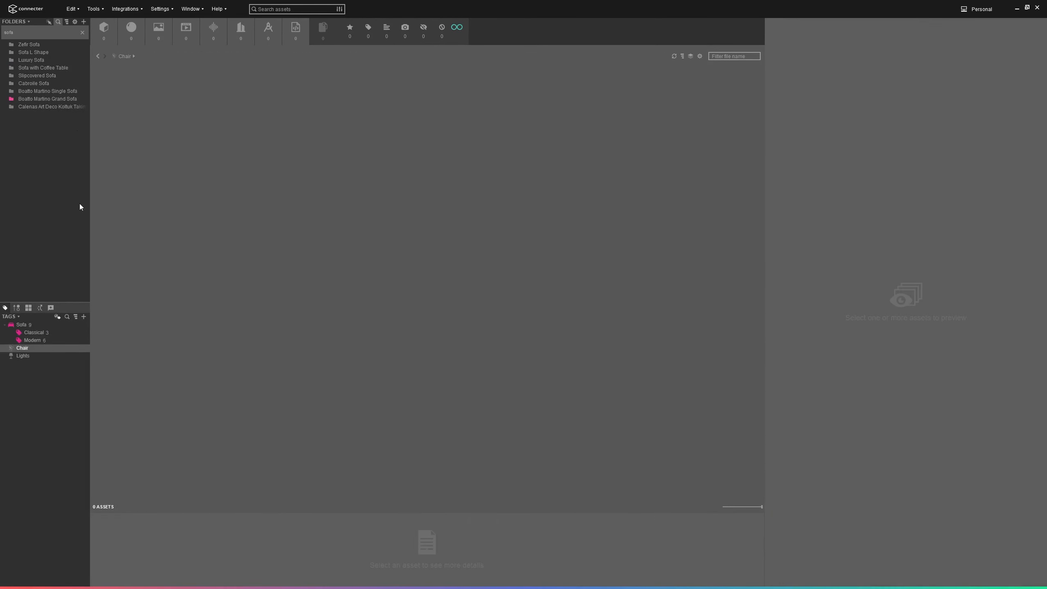
click(82, 32)
click(59, 23)
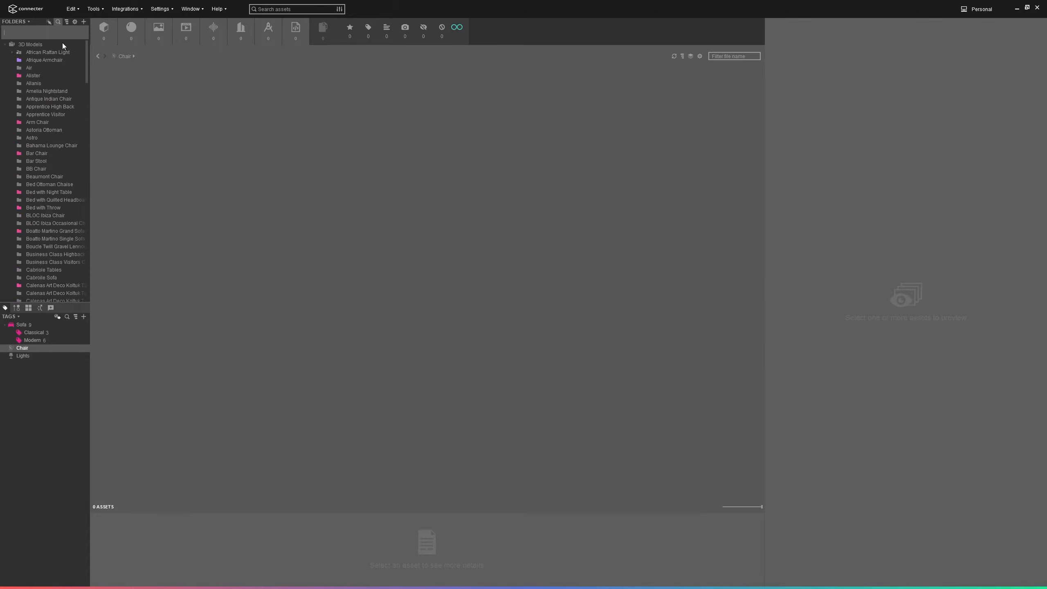
click(40, 121)
click(471, 129)
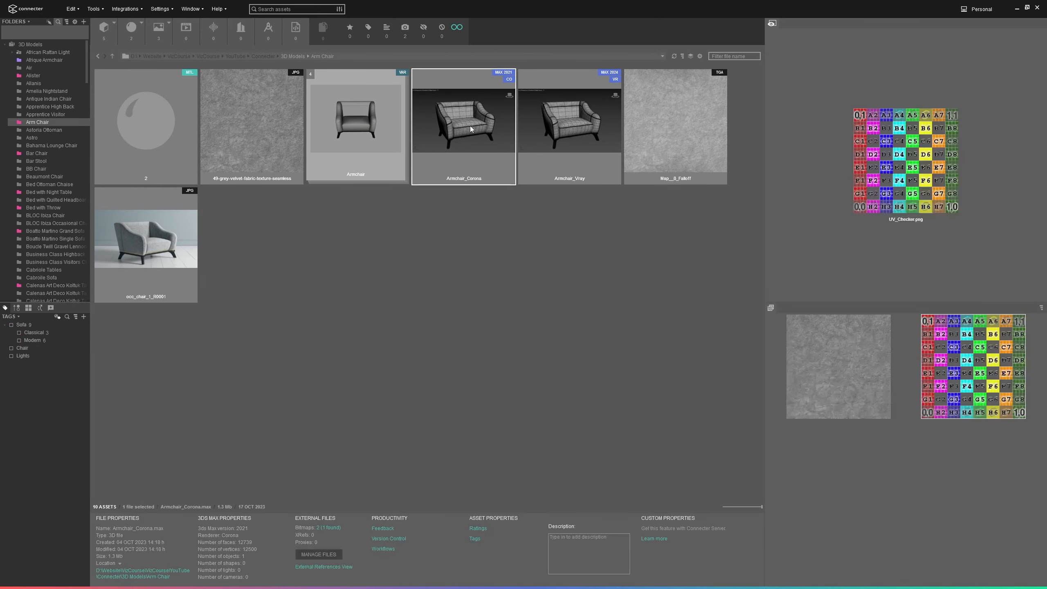
drag(471, 129, 22, 348)
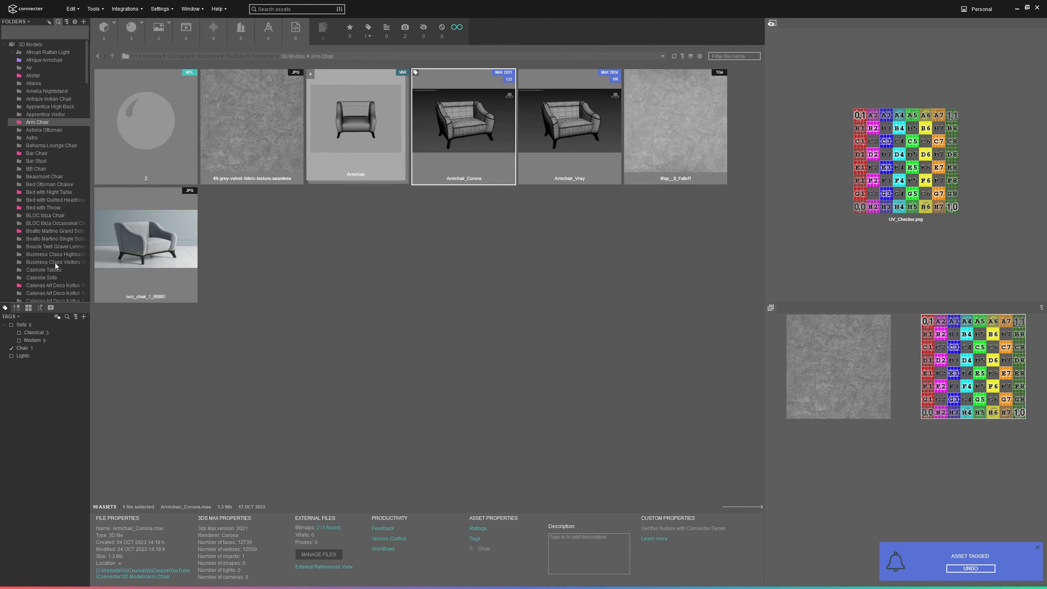
Step: Assign the Chair tag to African_Rattan_Light_Vray in the African Rattan Light folder
click(47, 53)
click(351, 130)
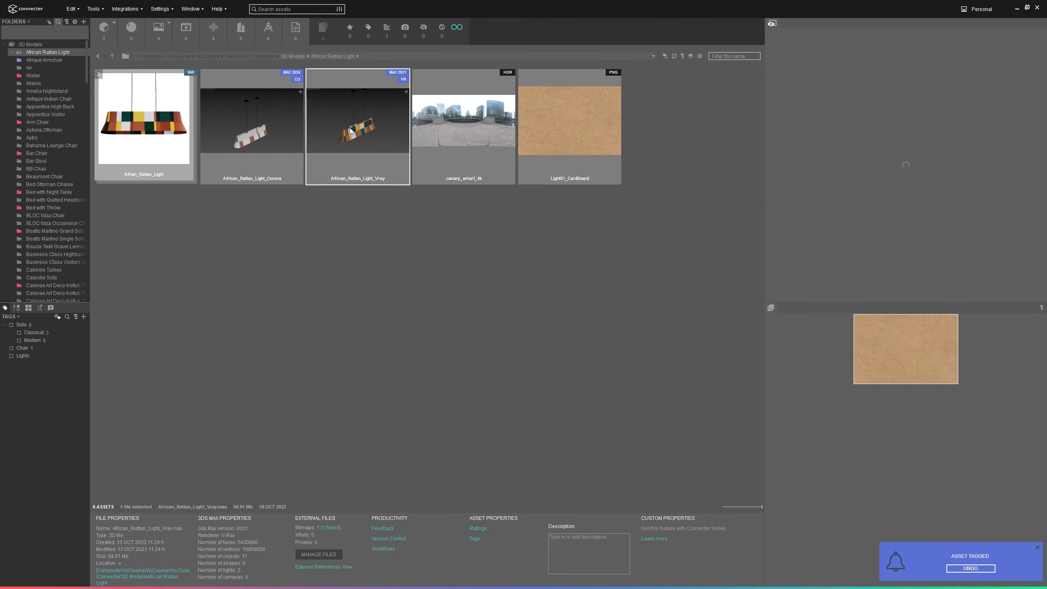
drag(352, 130, 26, 348)
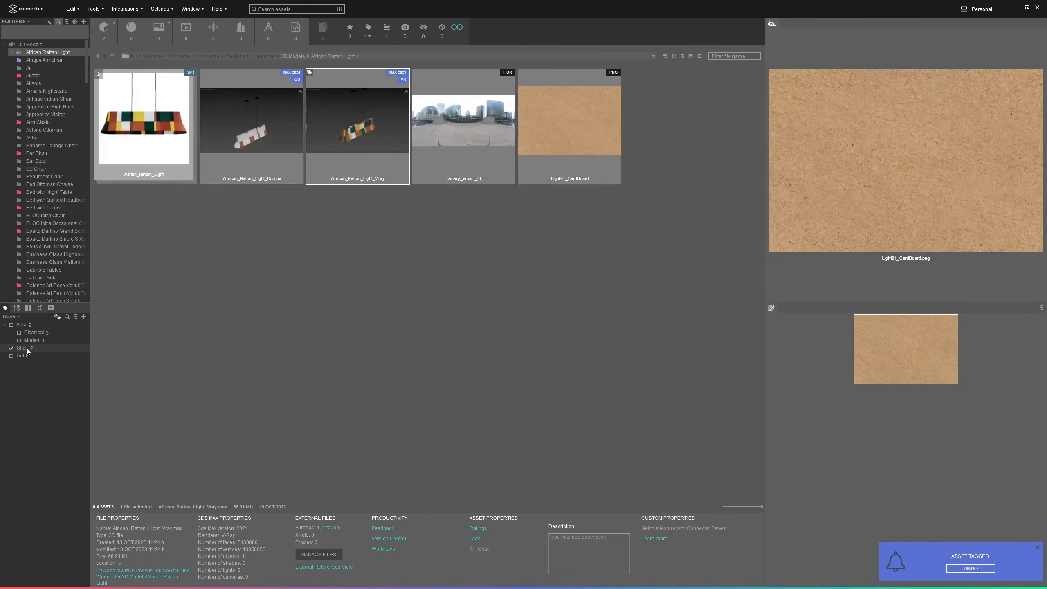
Step: Examine the assets filed under the Sofa tag and under its nested Classical and Modern tags
click(4, 326)
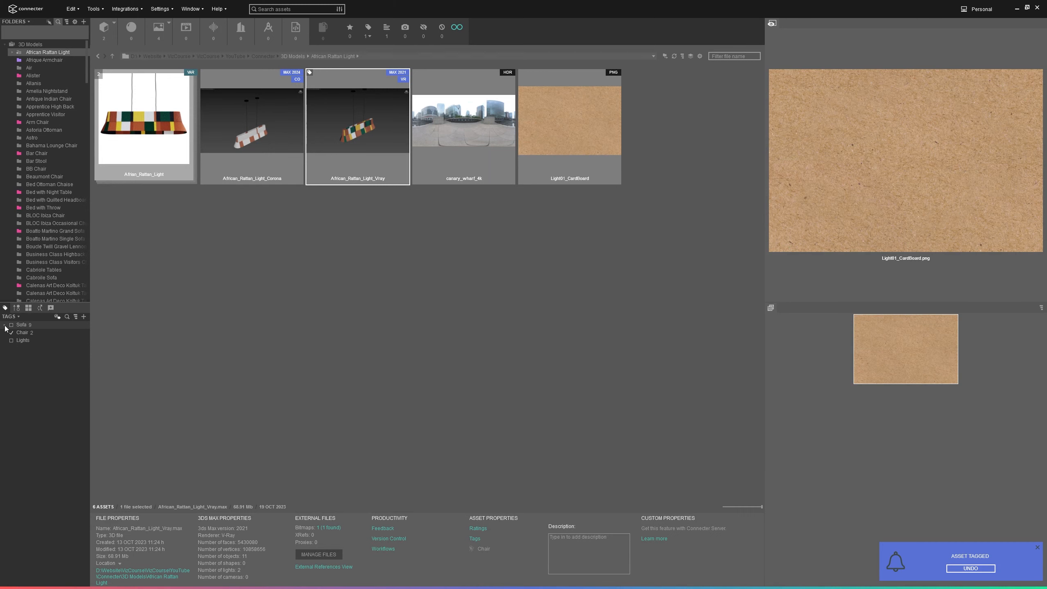
click(20, 325)
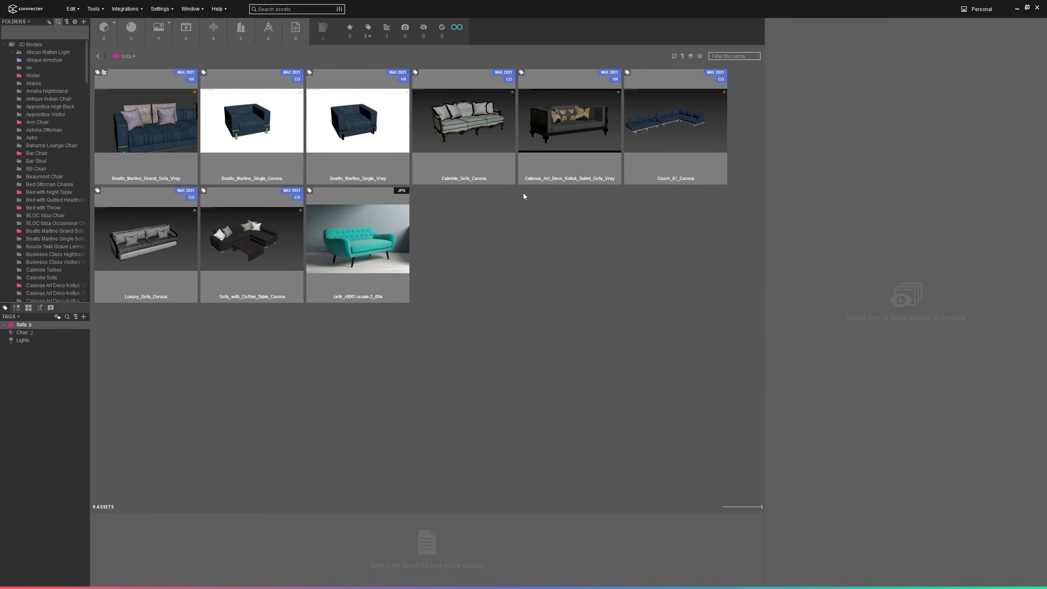
click(4, 326)
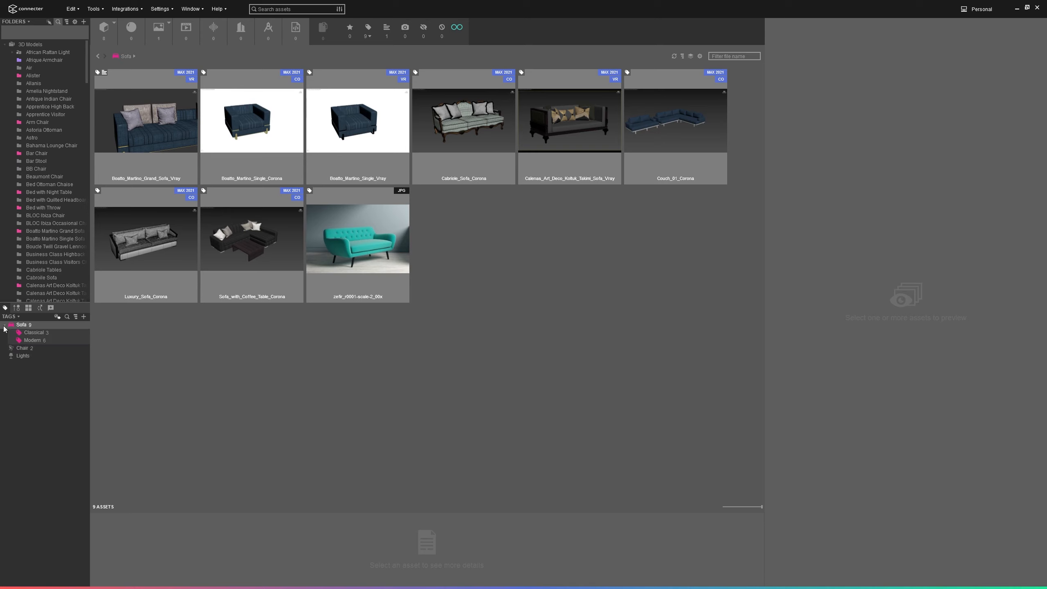
click(34, 334)
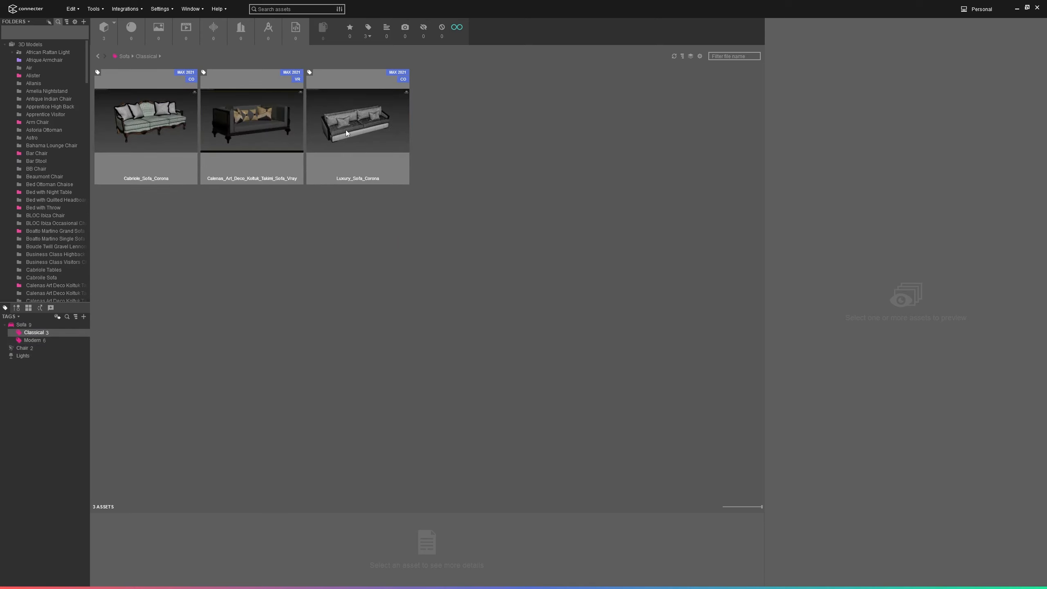
click(33, 341)
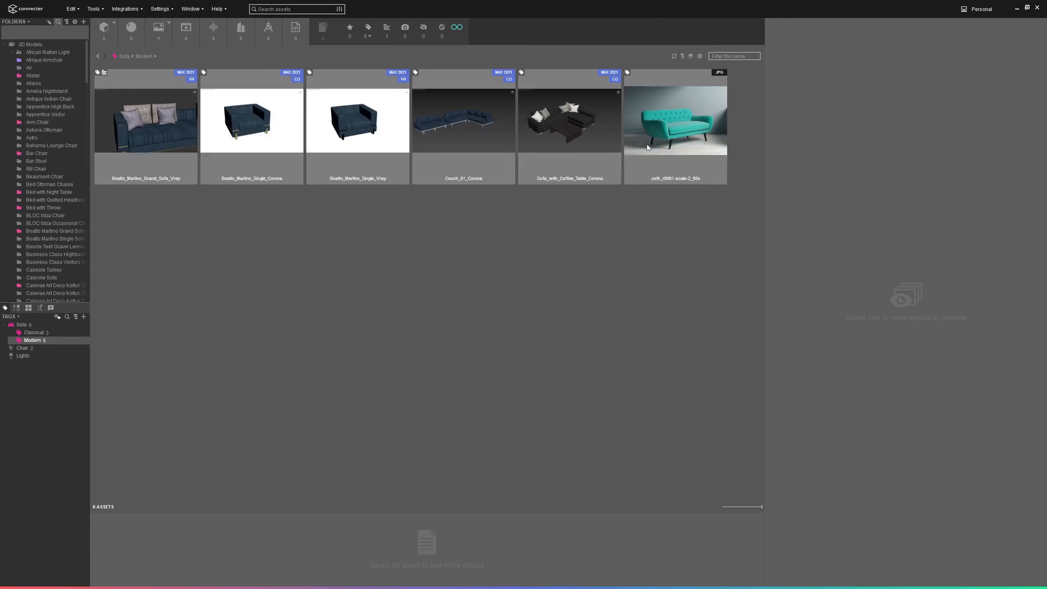
Step: Switch African_Rattan_Light_Vray from the Chair tag to the Lights tag and check the assets under both tags
click(24, 348)
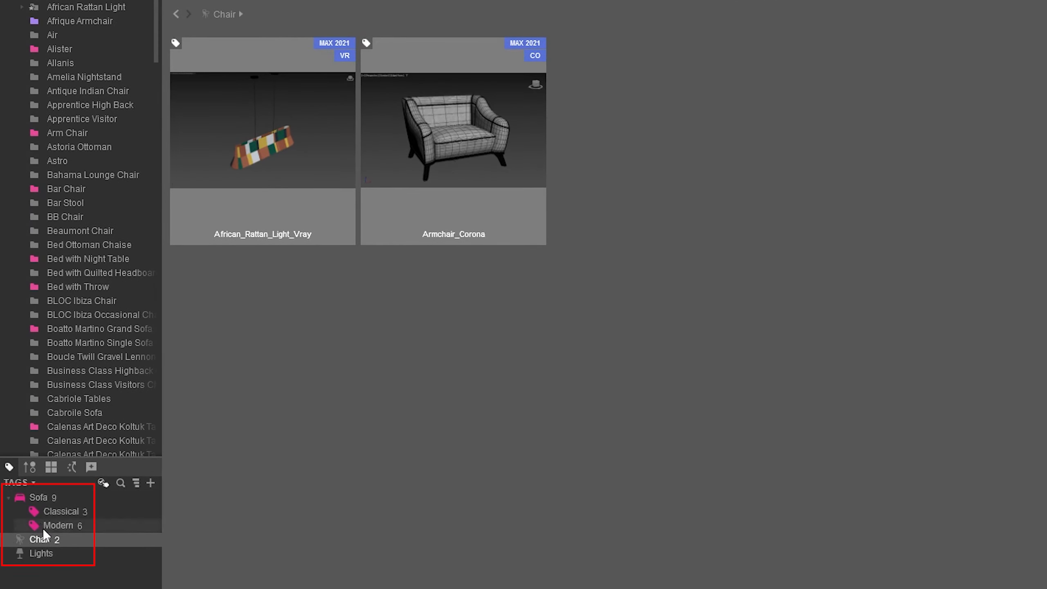
click(276, 178)
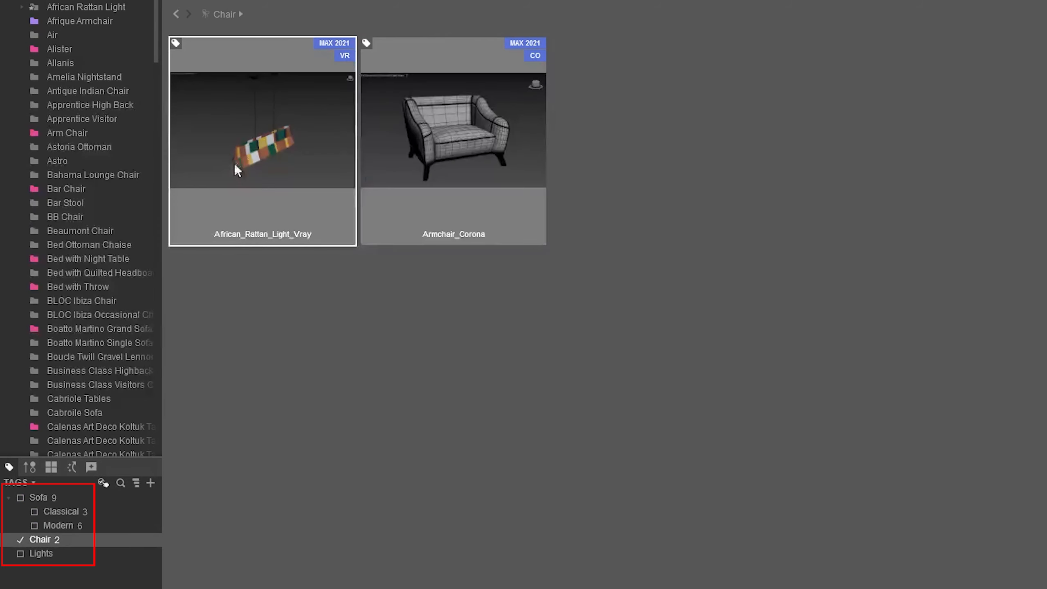
click(20, 554)
click(19, 540)
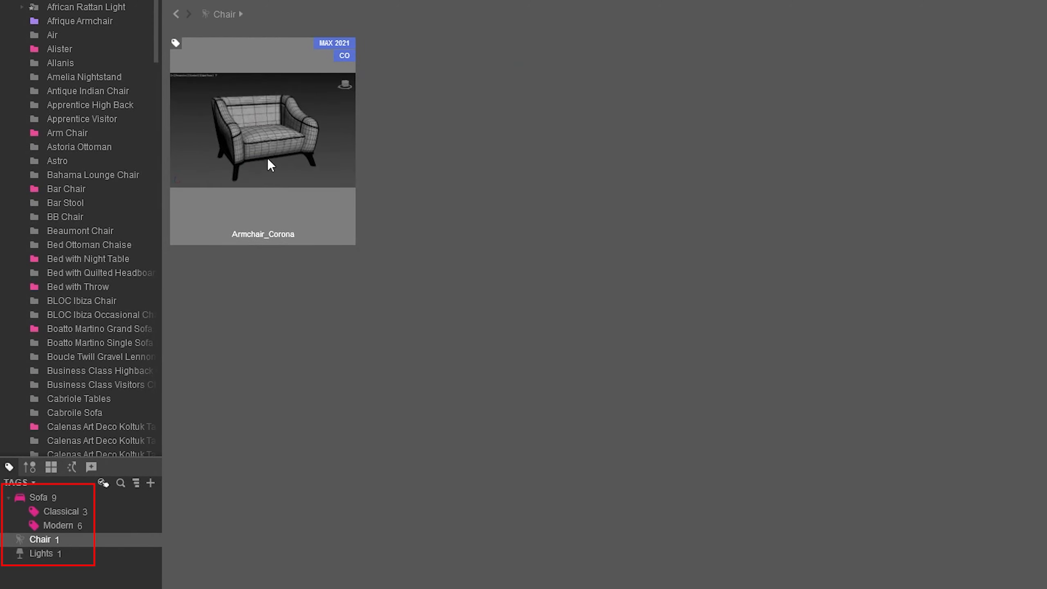
click(59, 557)
click(65, 543)
click(62, 551)
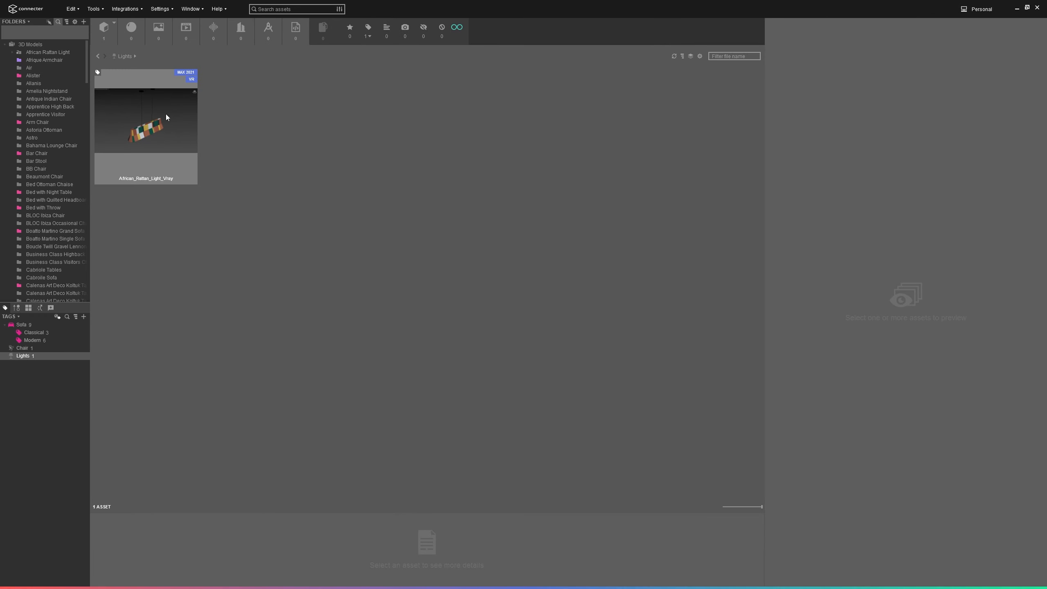
Step: Copy the tags of African_Rattan_Light_Vray and paste them onto Alister_Corona in the Alister folder
click(166, 118)
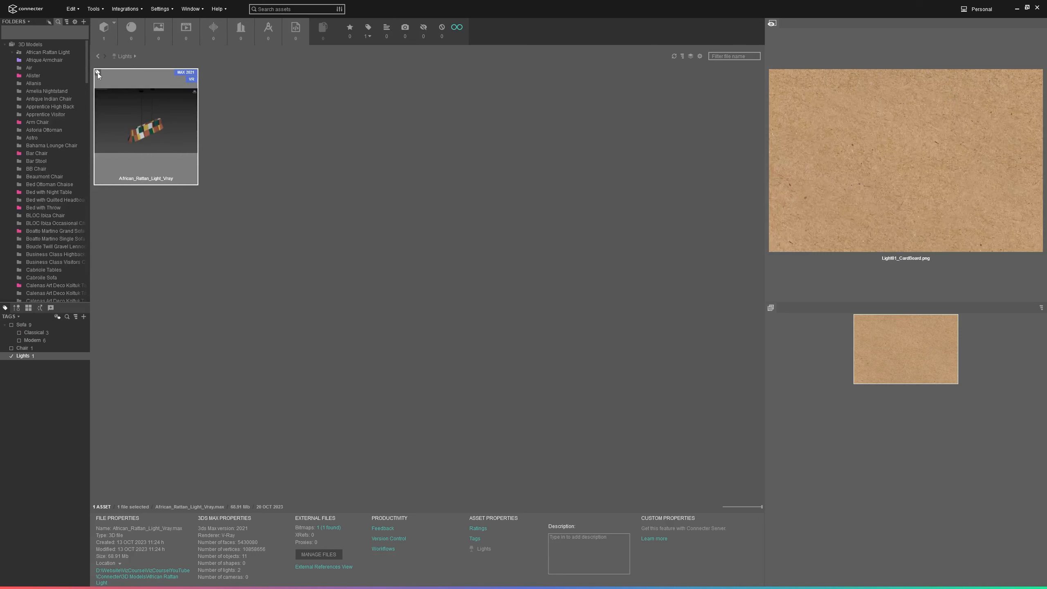
right_click(140, 131)
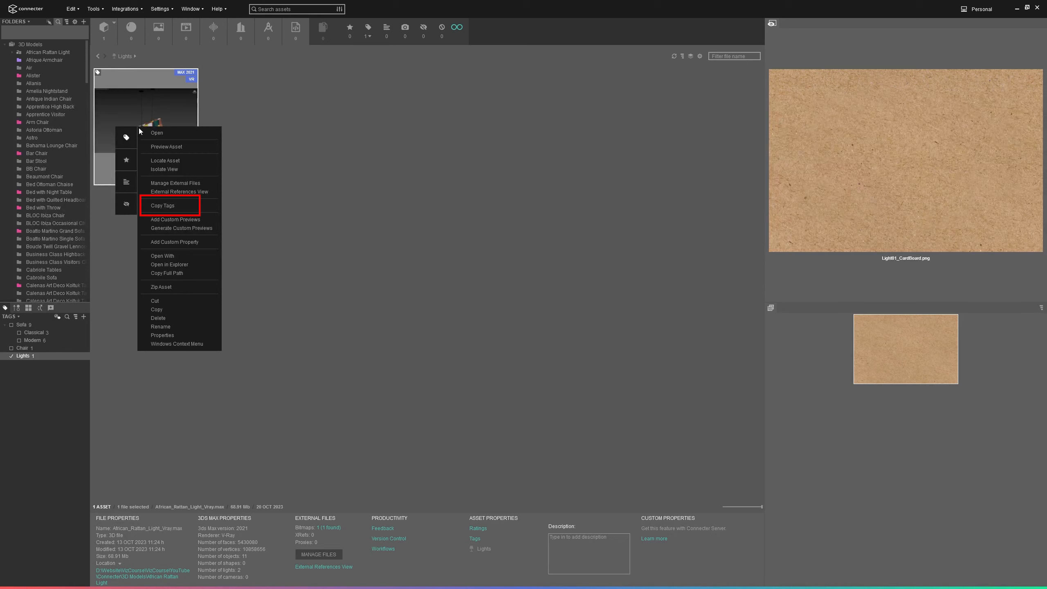
click(157, 206)
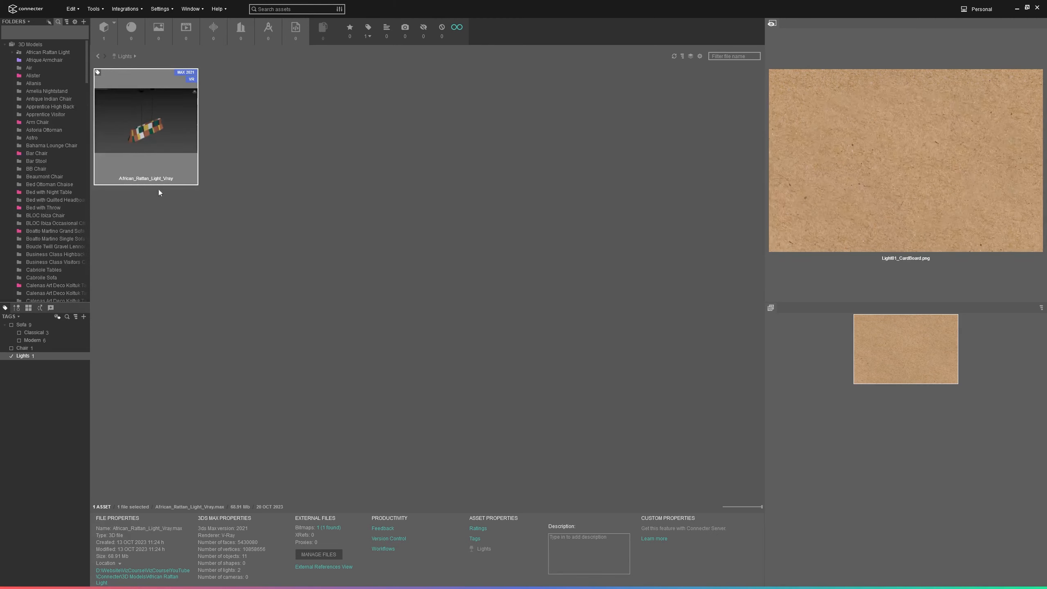
click(34, 75)
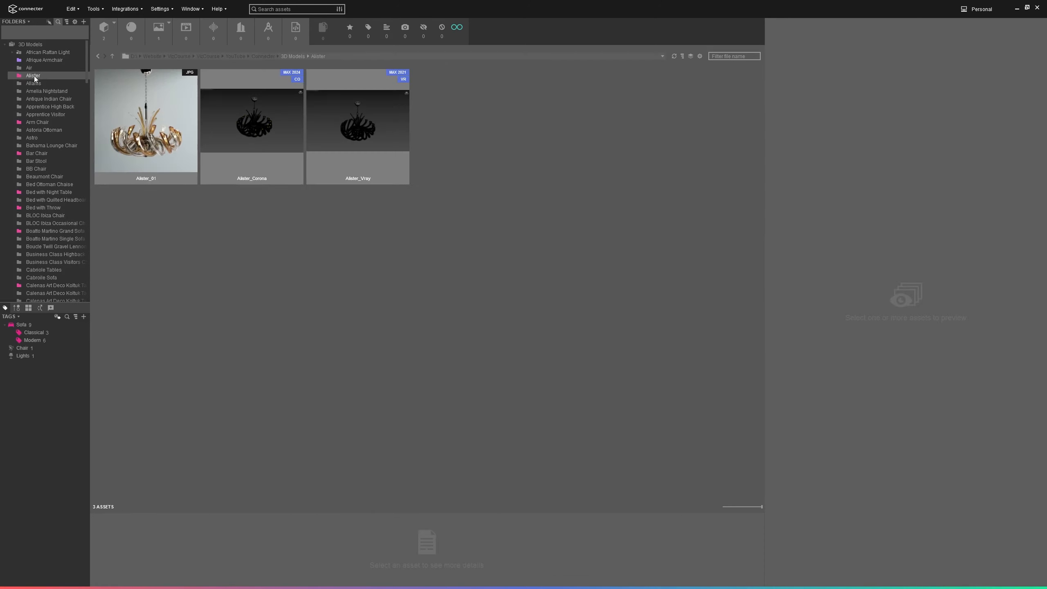
click(249, 136)
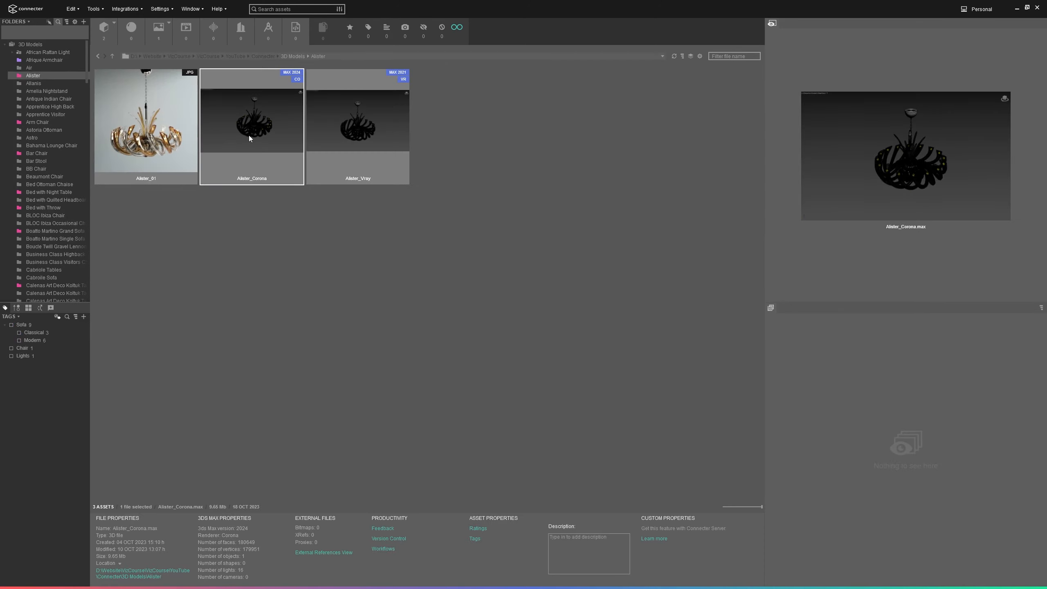
right_click(249, 137)
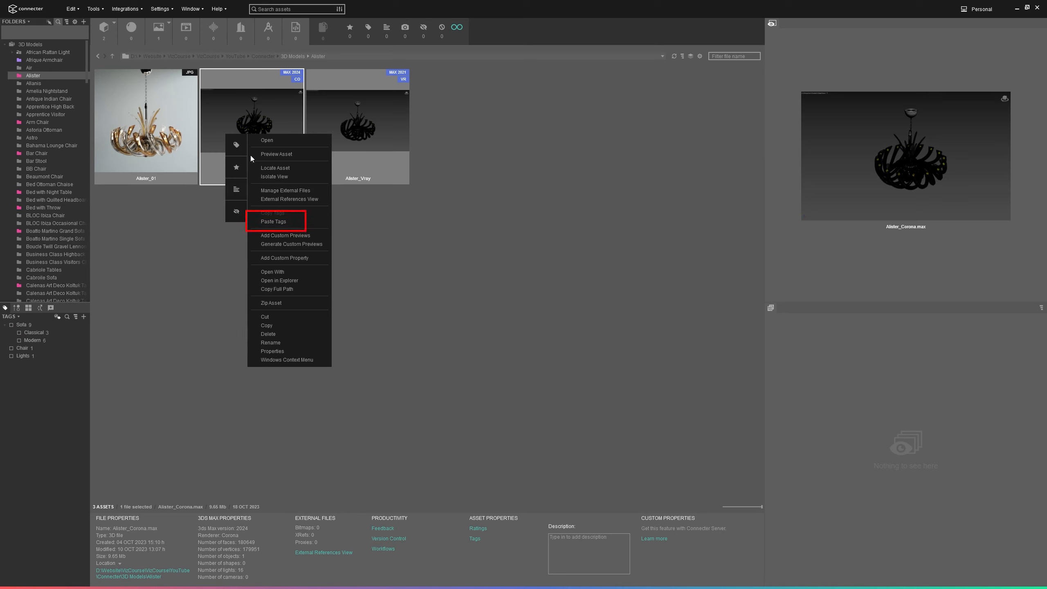
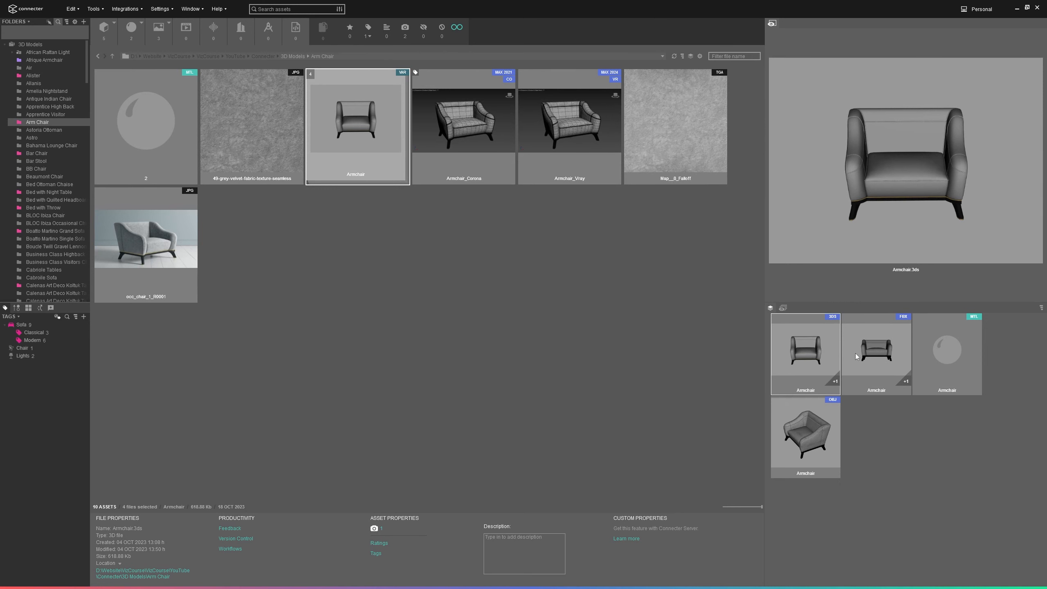
Step: Replace the Chair tag of Armchair_Corona with the copied Lights tag and check the assets under both tags
click(468, 123)
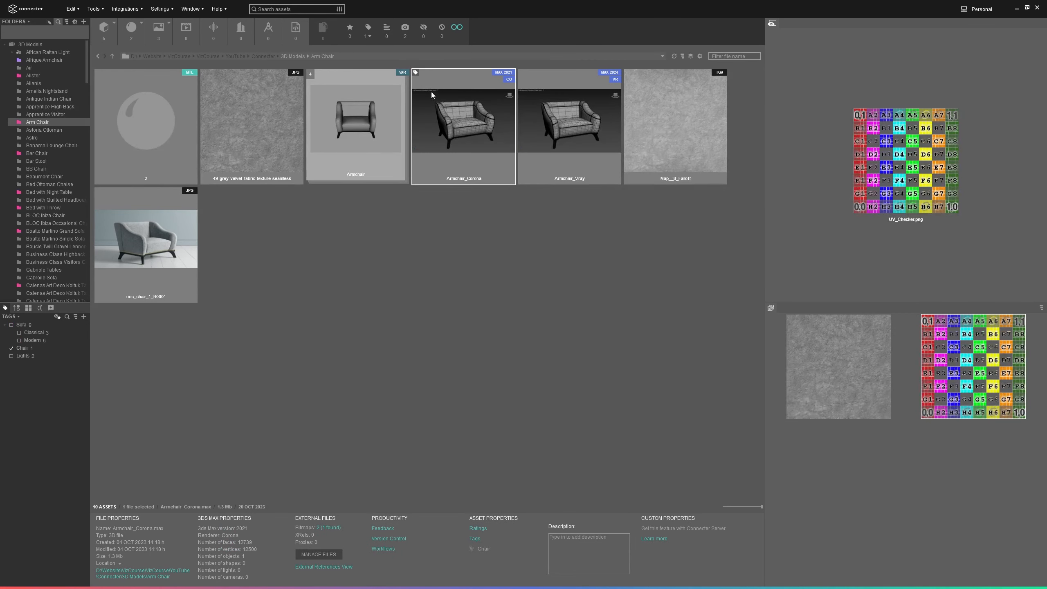
right_click(468, 117)
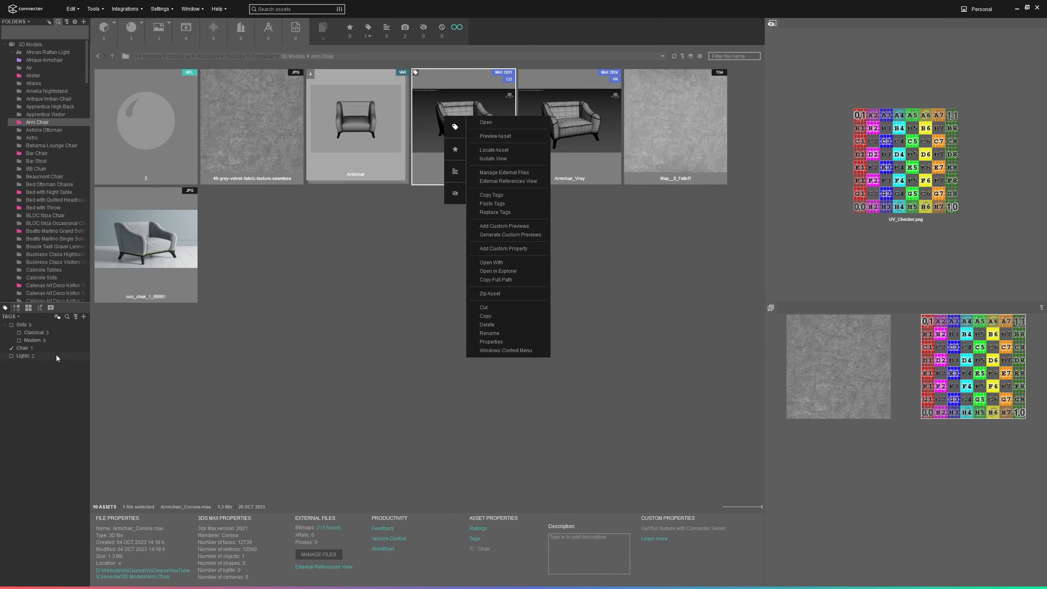
click(27, 349)
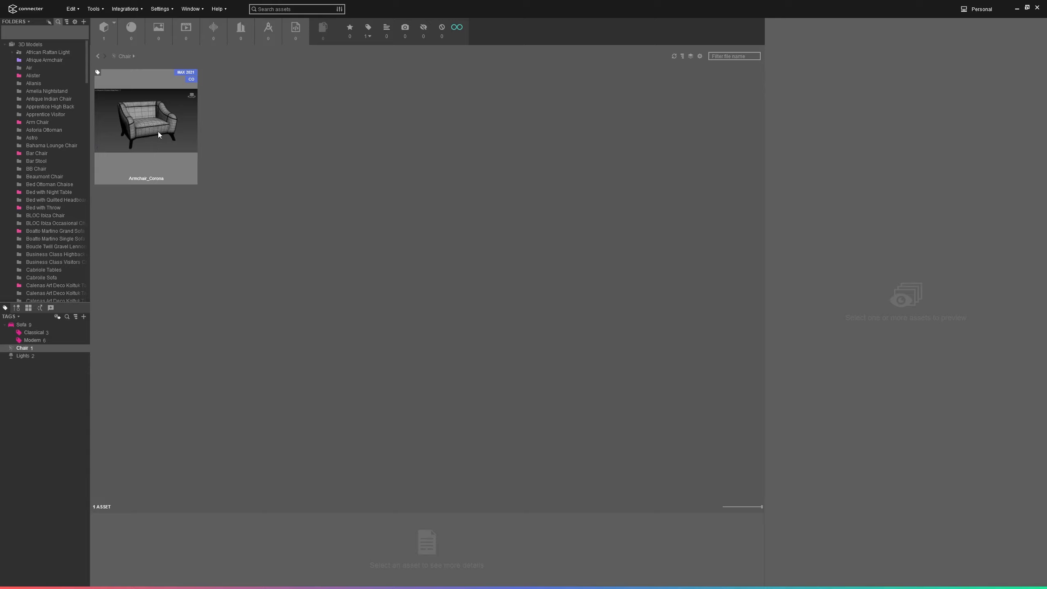
click(24, 356)
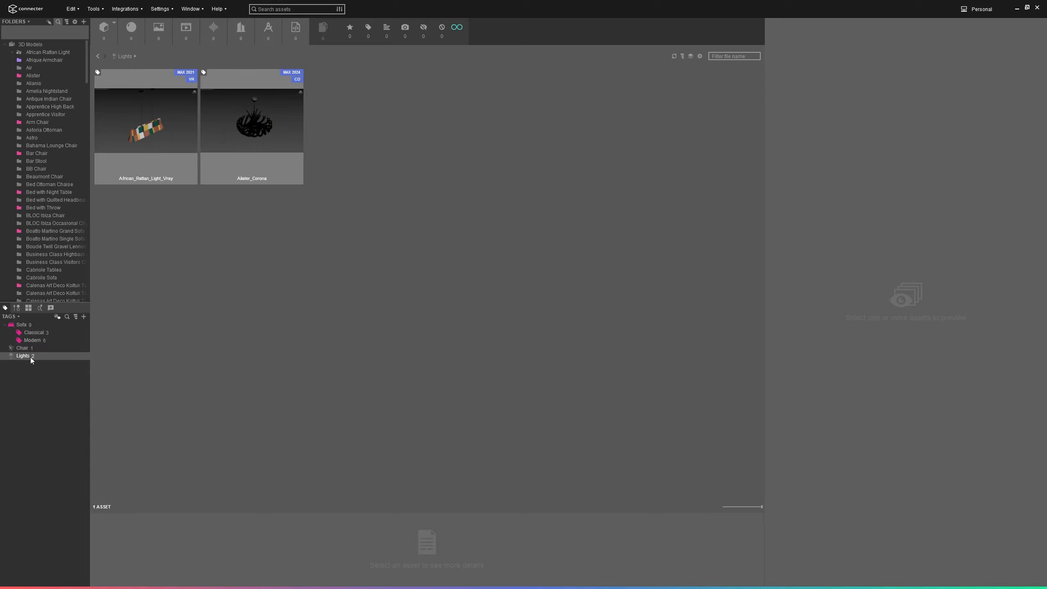
click(25, 348)
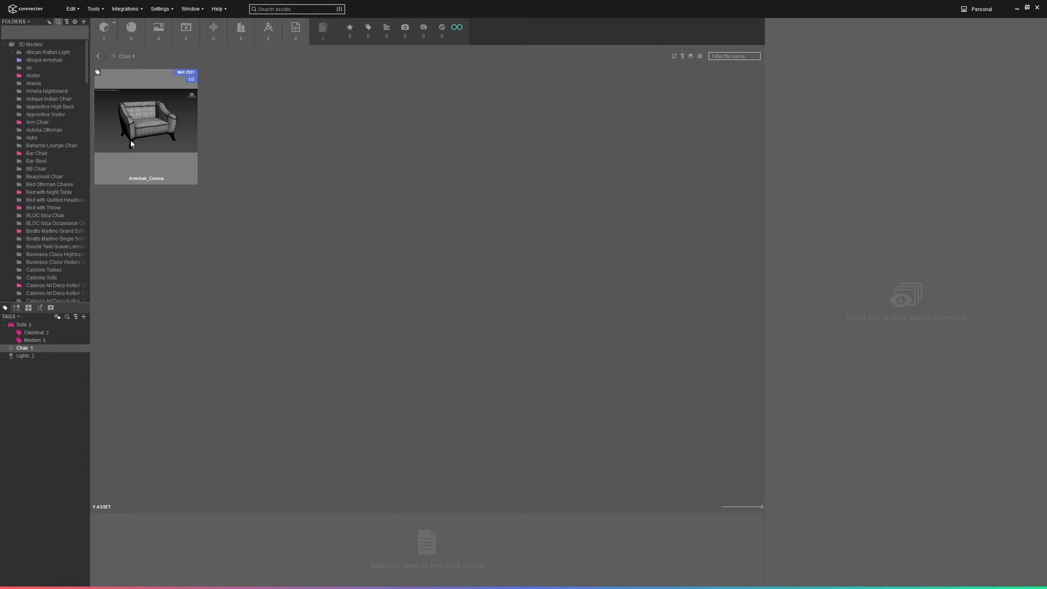
click(135, 137)
right_click(135, 137)
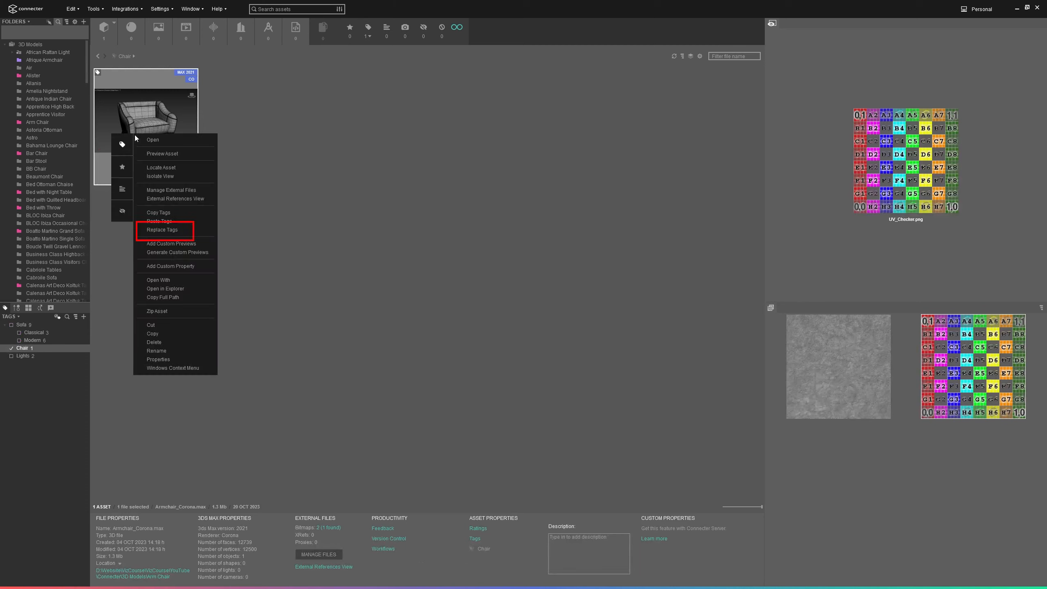
click(164, 231)
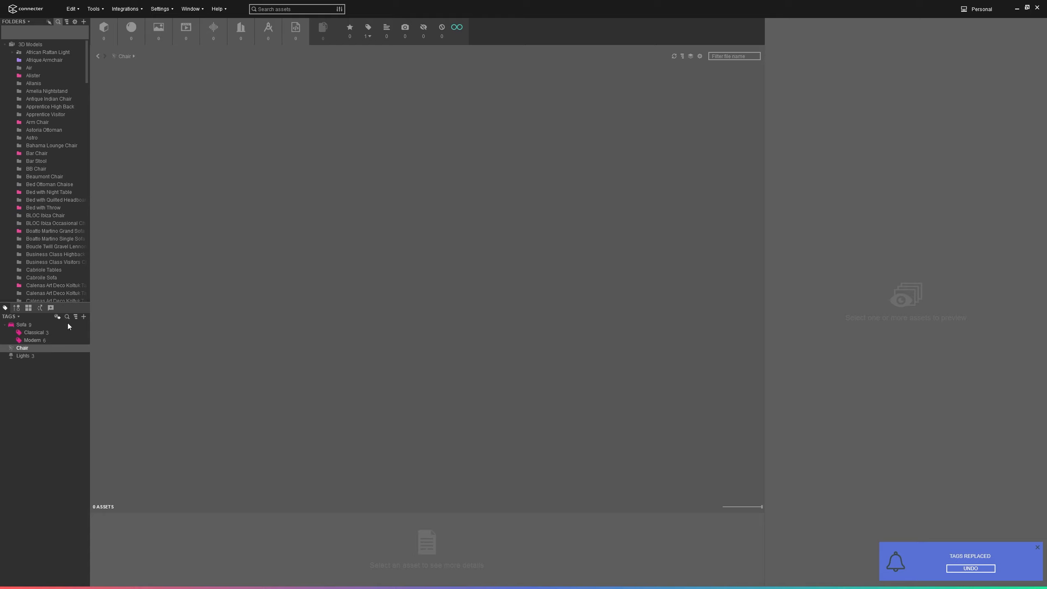
click(25, 355)
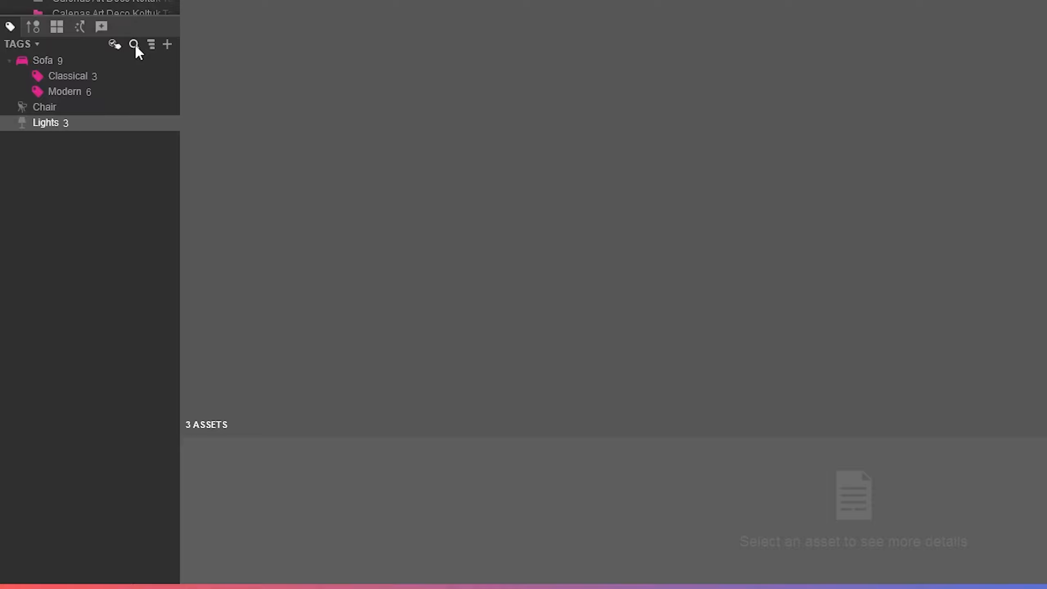
Step: Search the tags for "sofa", clear the search, and keep the tags sorted by Order
click(136, 45)
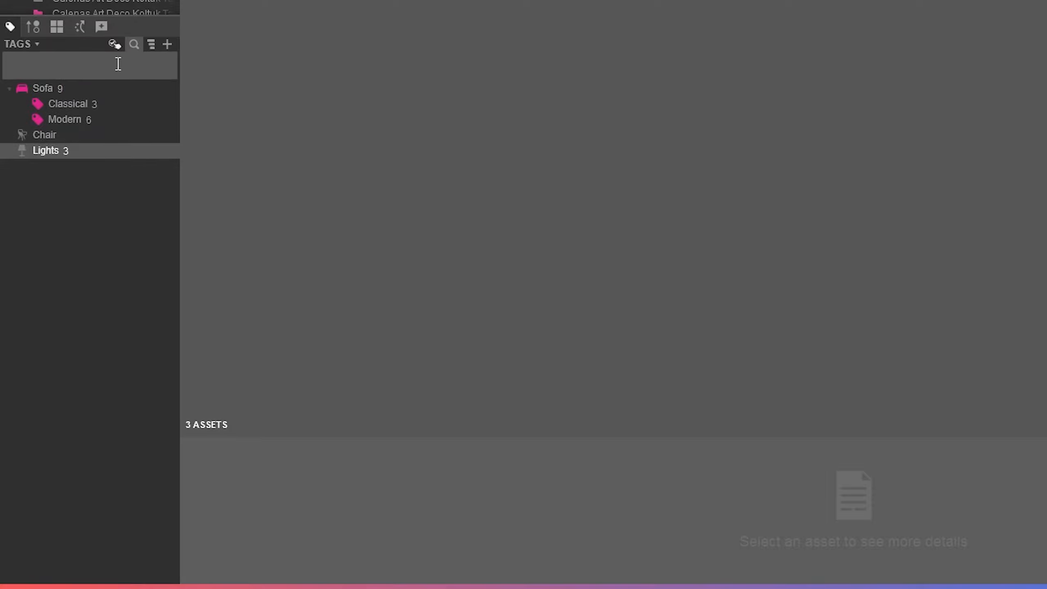
text(sofa)
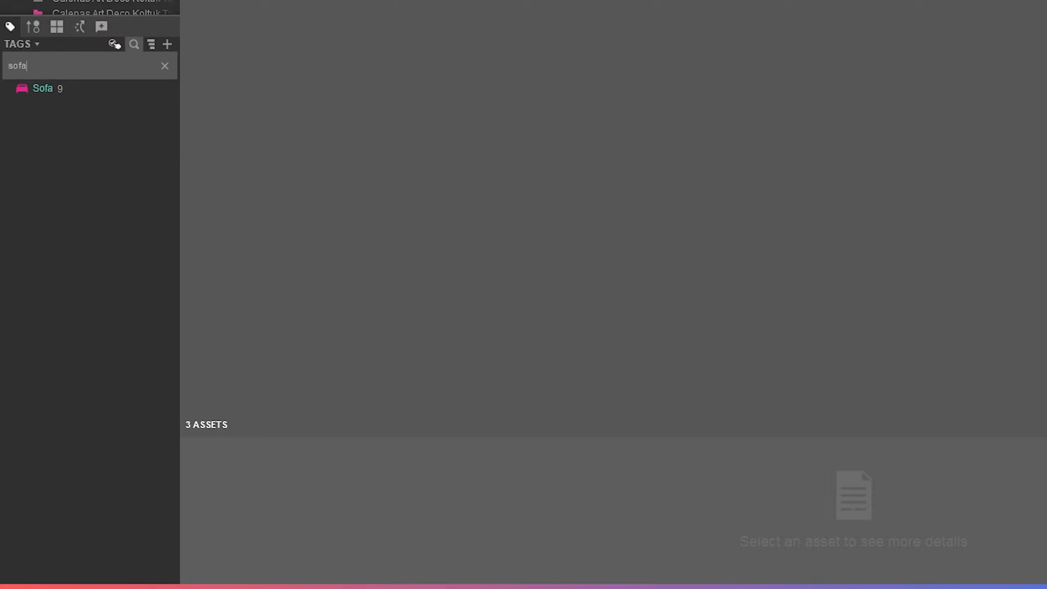
click(164, 65)
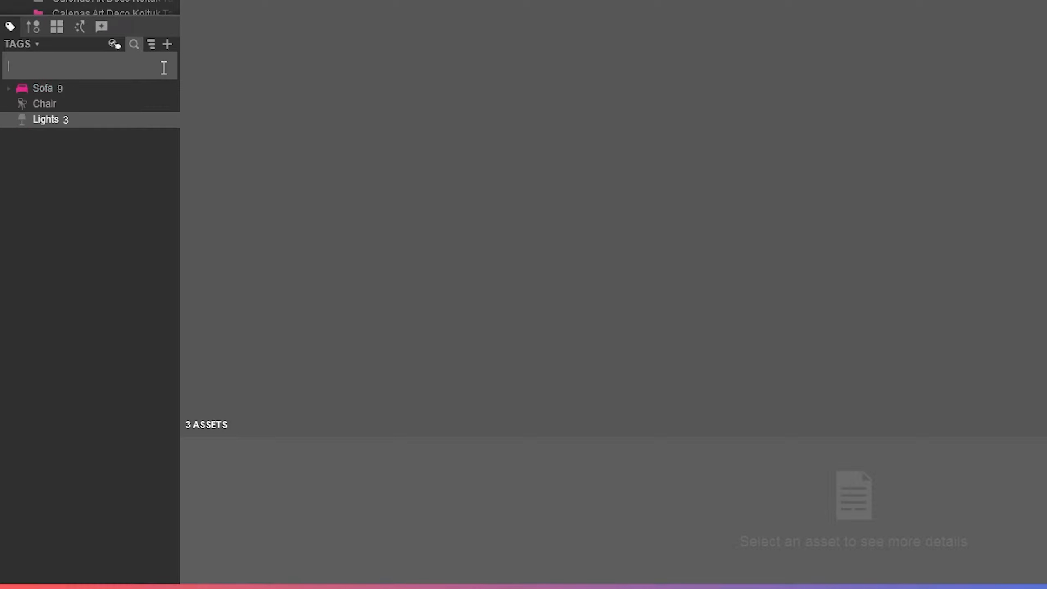
click(151, 45)
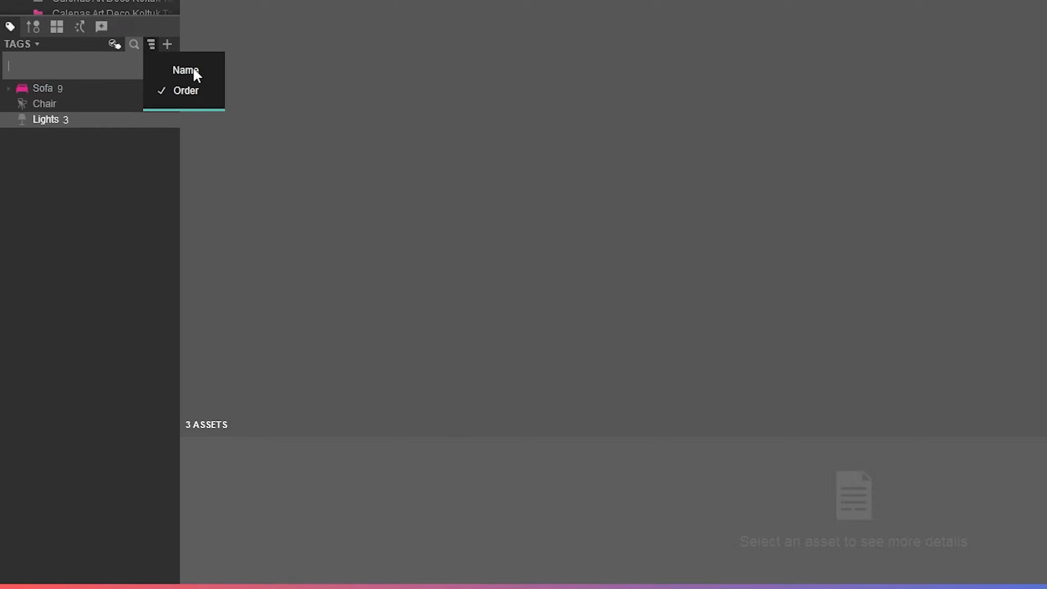
click(193, 92)
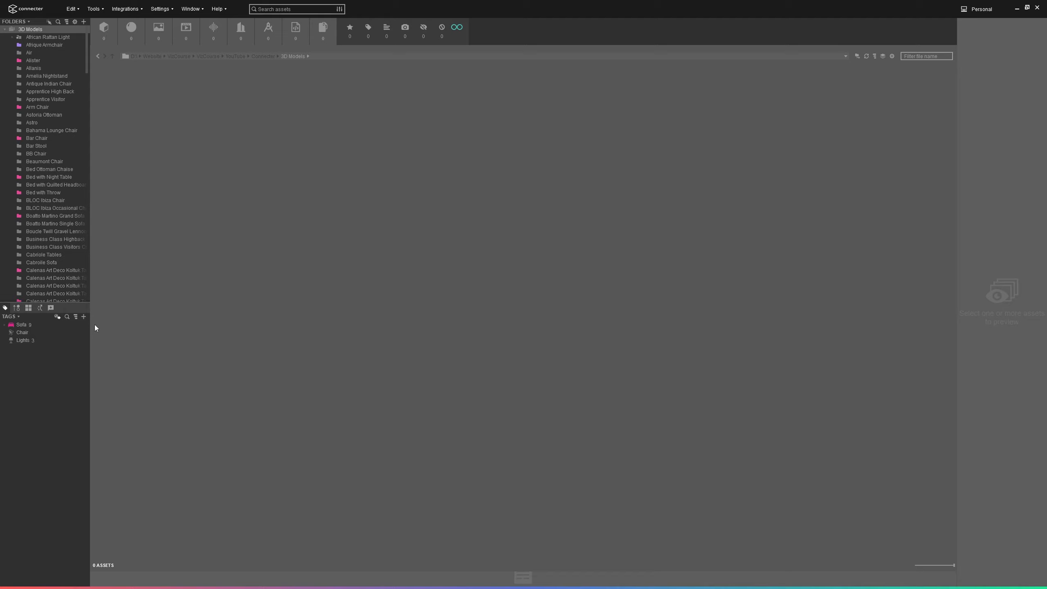
Step: Collapse the 3D Models folder, list the assets of all its subfolders and exclude image and material files
click(4, 29)
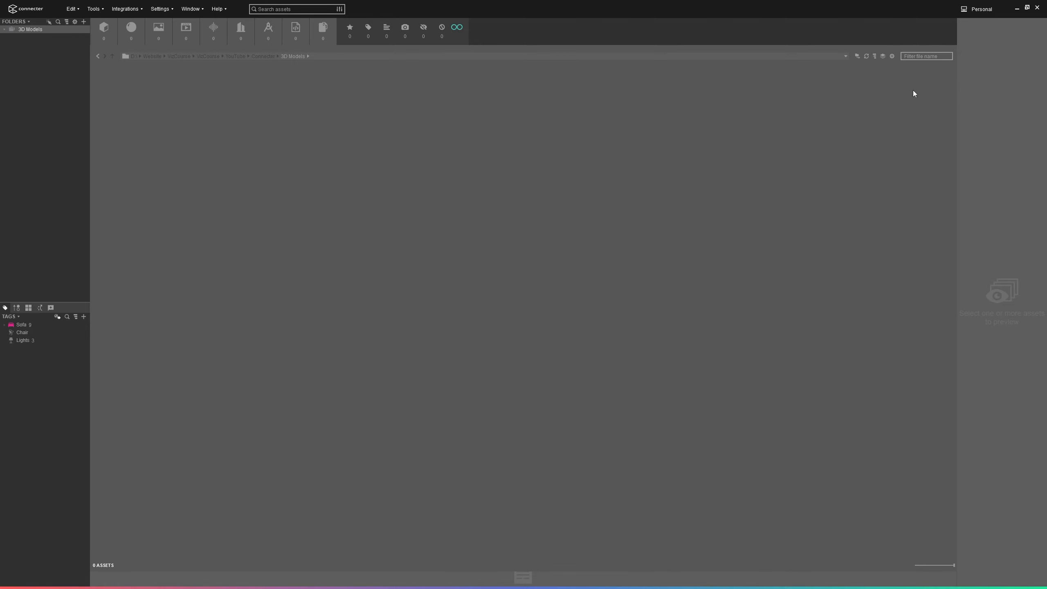
click(857, 56)
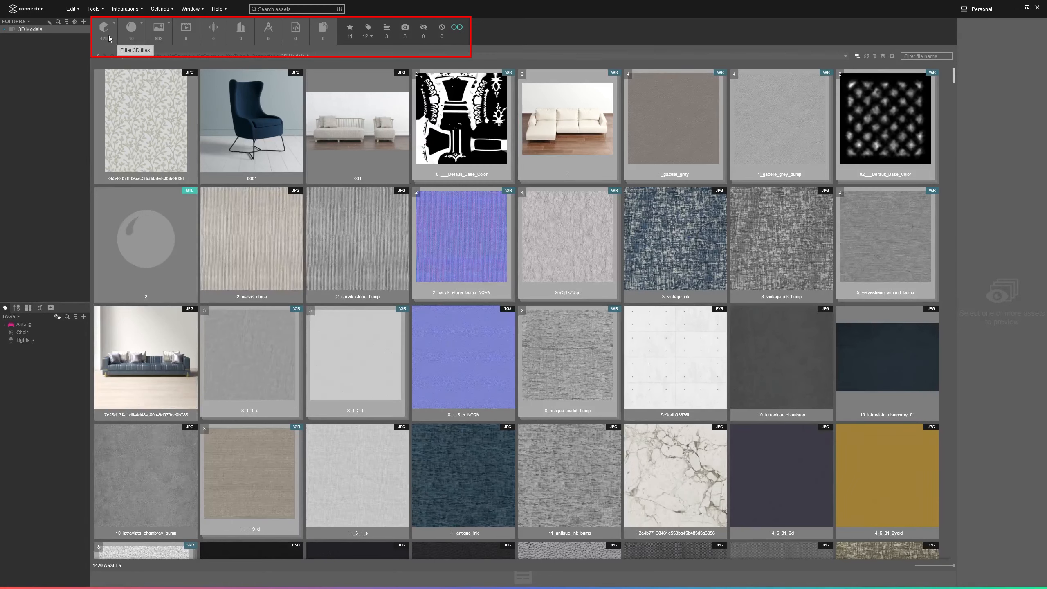
click(159, 32)
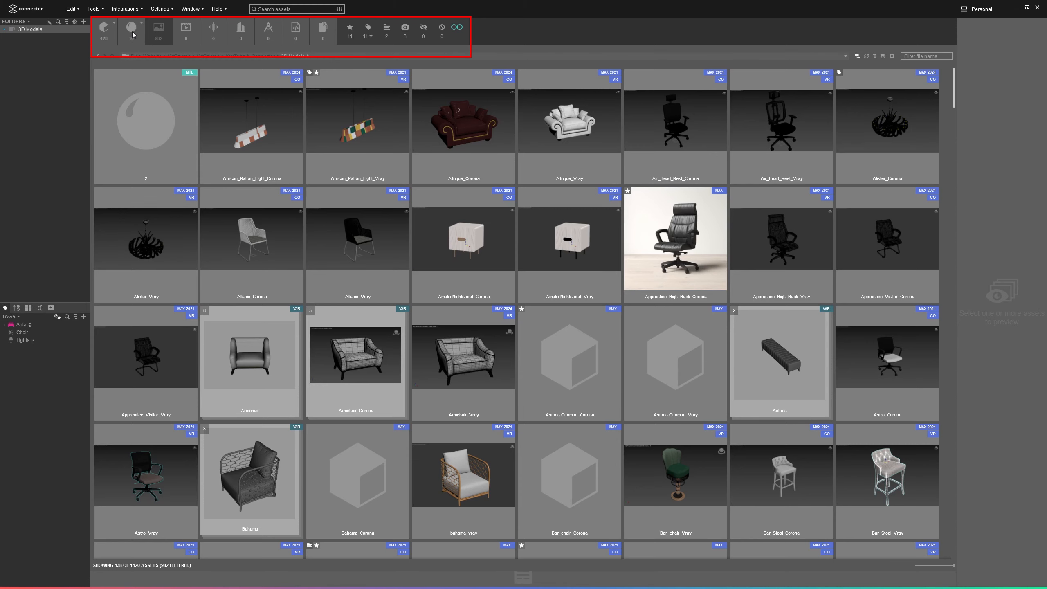
click(132, 35)
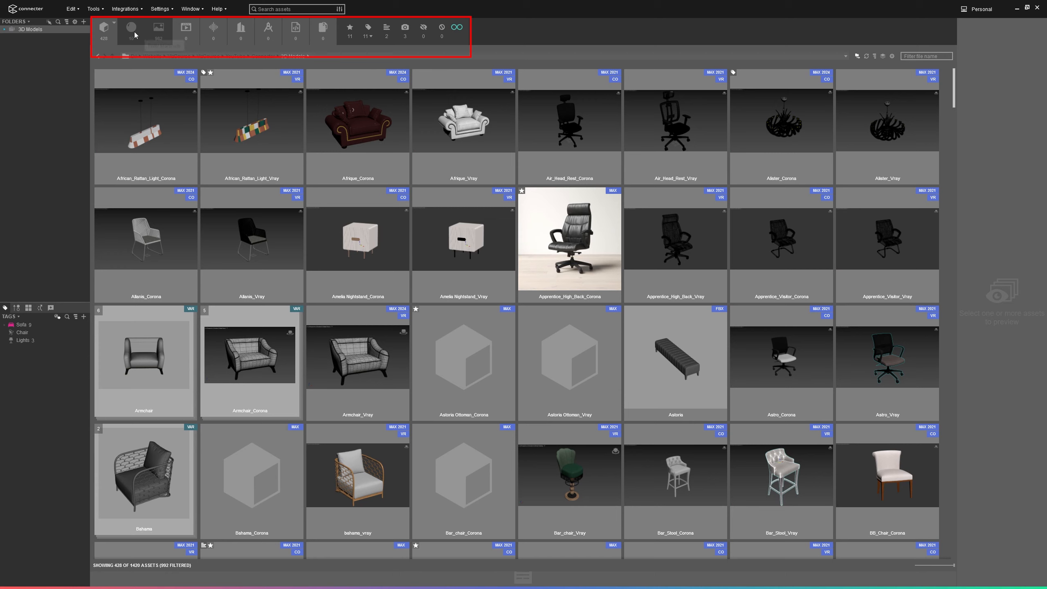
Step: Limit the 3D file formats to max and filter by Max version 2022 and the Corona renderer
click(114, 25)
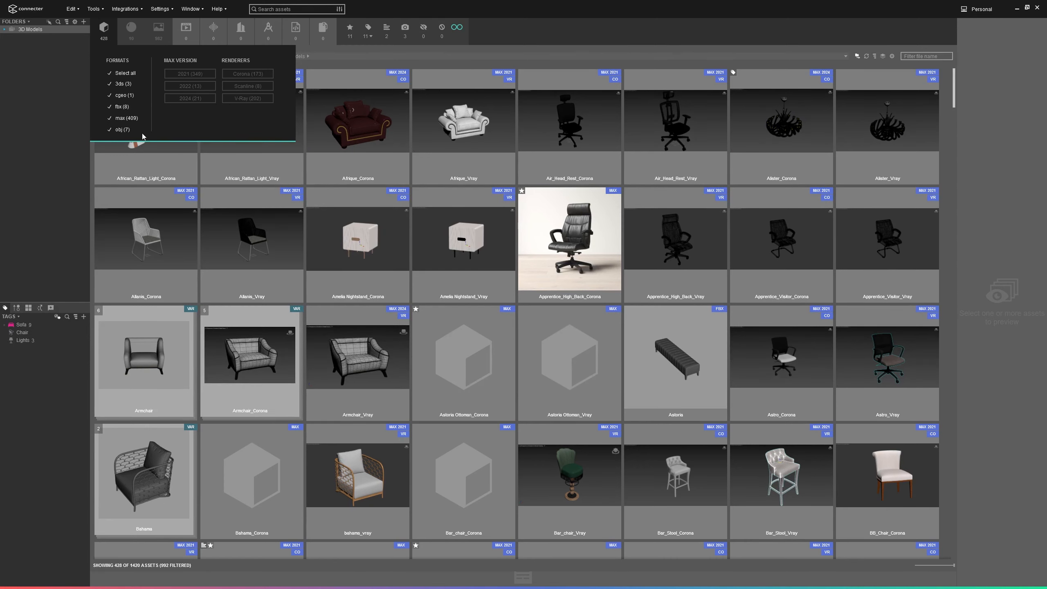
click(122, 129)
click(122, 107)
click(122, 95)
click(122, 84)
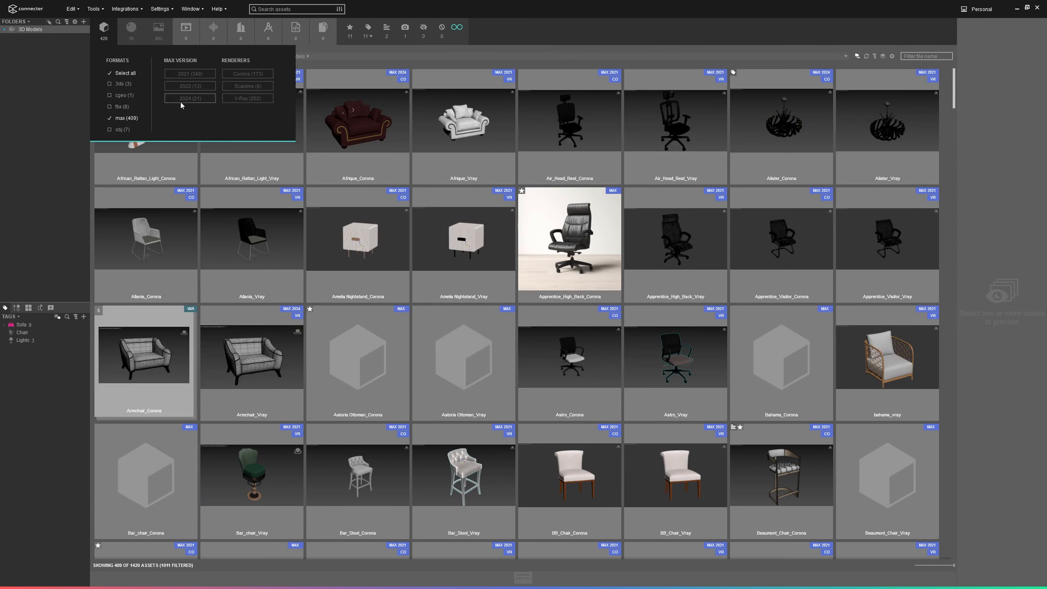
click(190, 87)
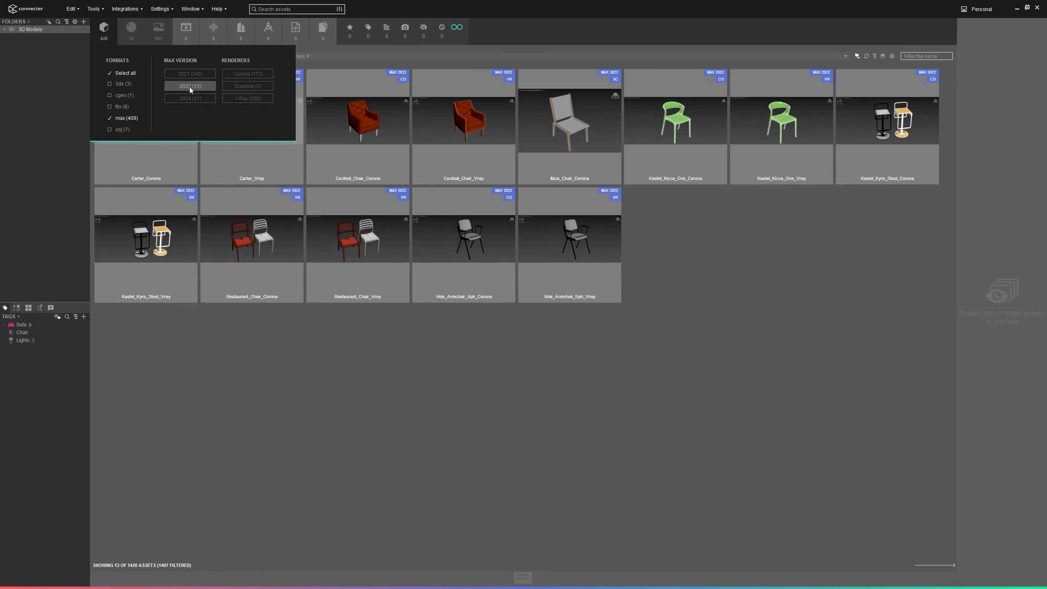
click(240, 75)
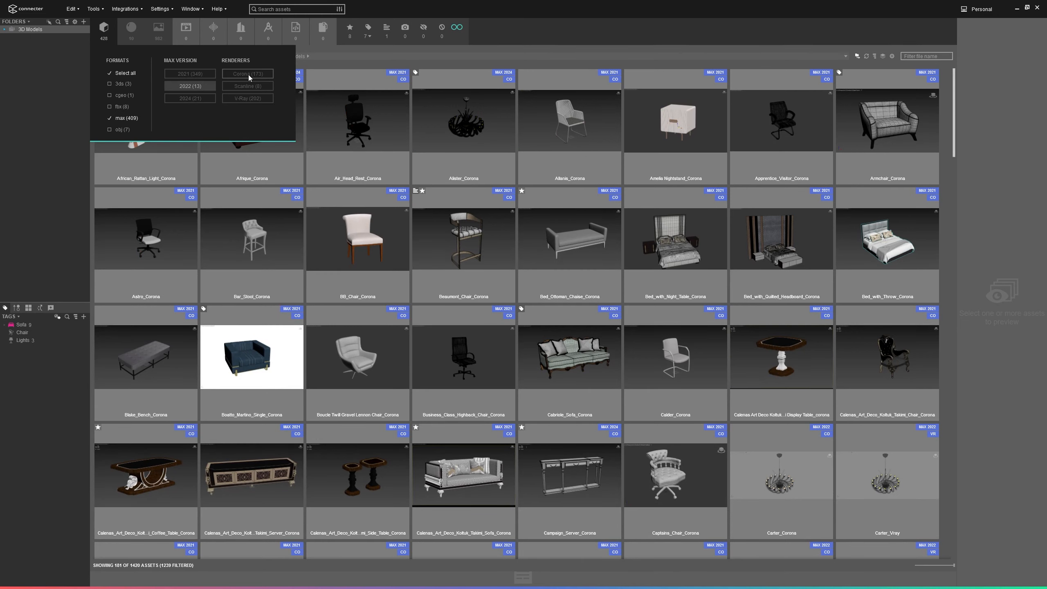
Step: Clear the Corona and 2022 filters and include the fbx, cgeo, 3ds and obj formats again
click(249, 75)
click(203, 90)
click(120, 108)
click(120, 98)
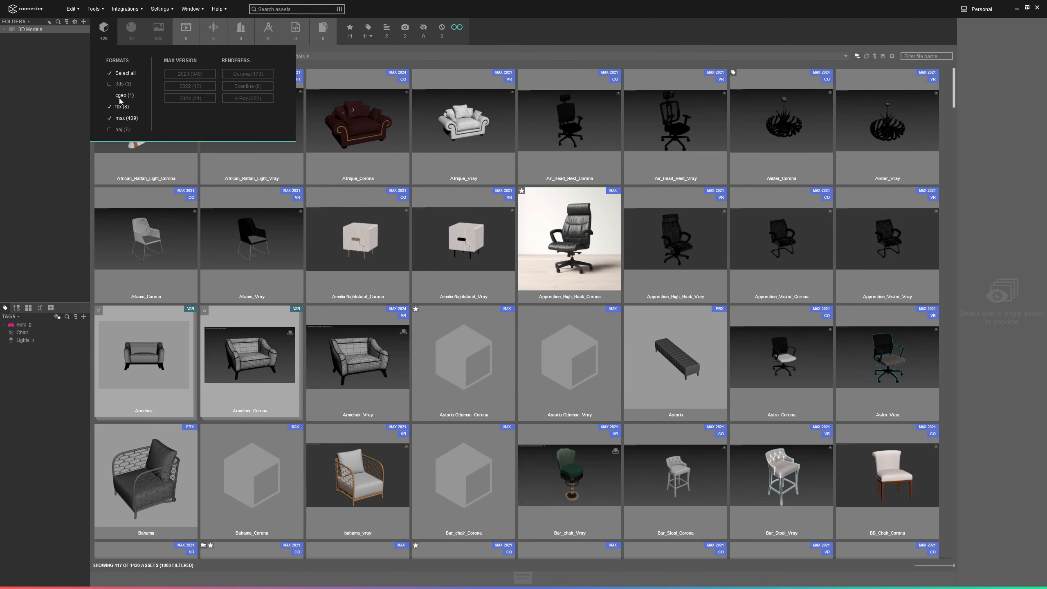
click(120, 85)
click(121, 129)
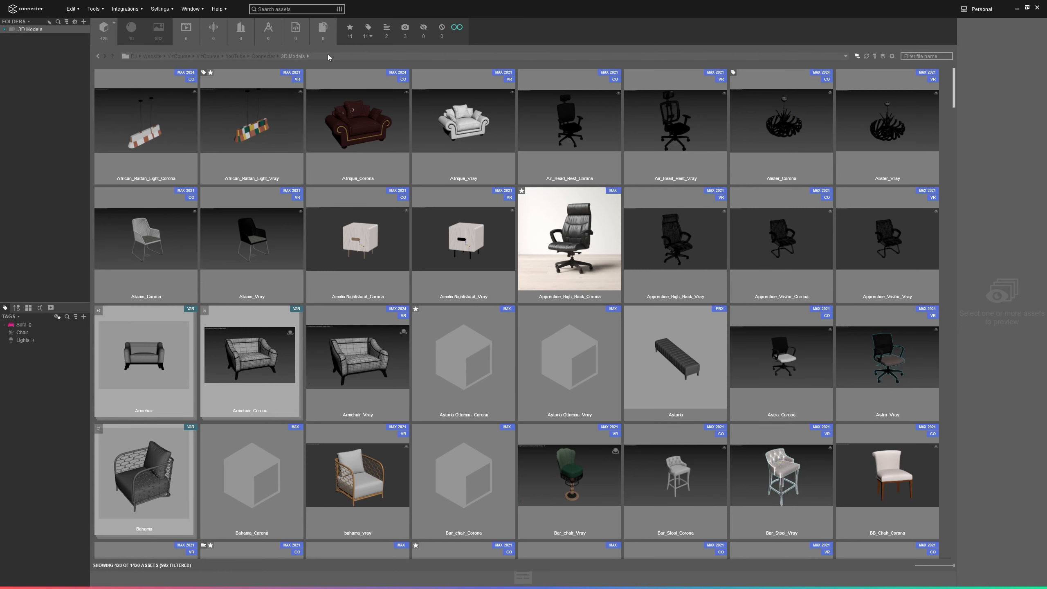
Step: Restore all file types in the 3D Models listing and try the filter that isolates 3D files
click(158, 29)
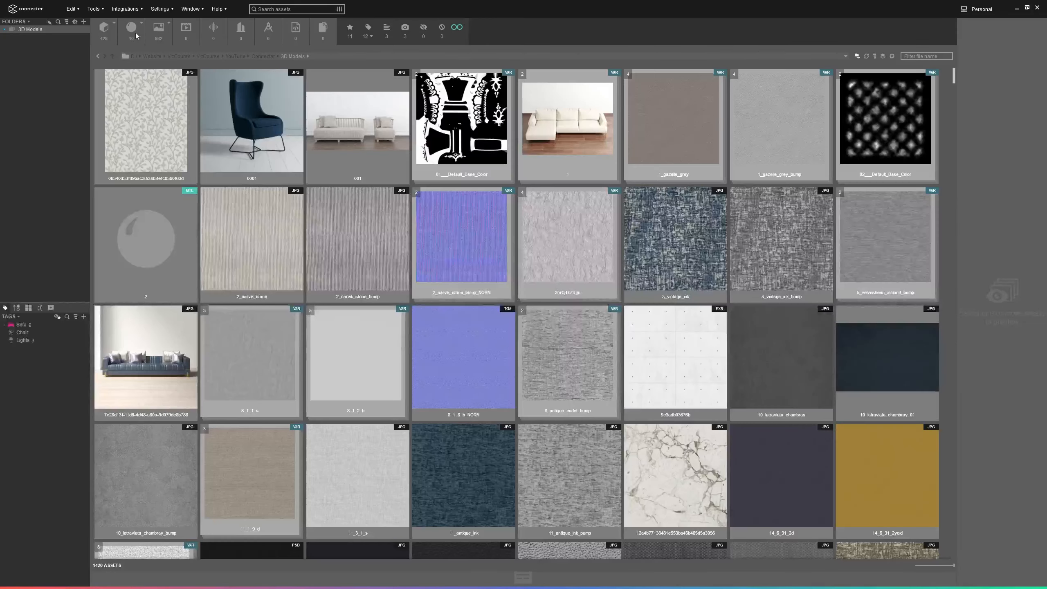
click(106, 32)
mouse_move(128, 33)
mouse_down()
mouse_move(111, 32)
mouse_move(208, 31)
mouse_up()
click(104, 34)
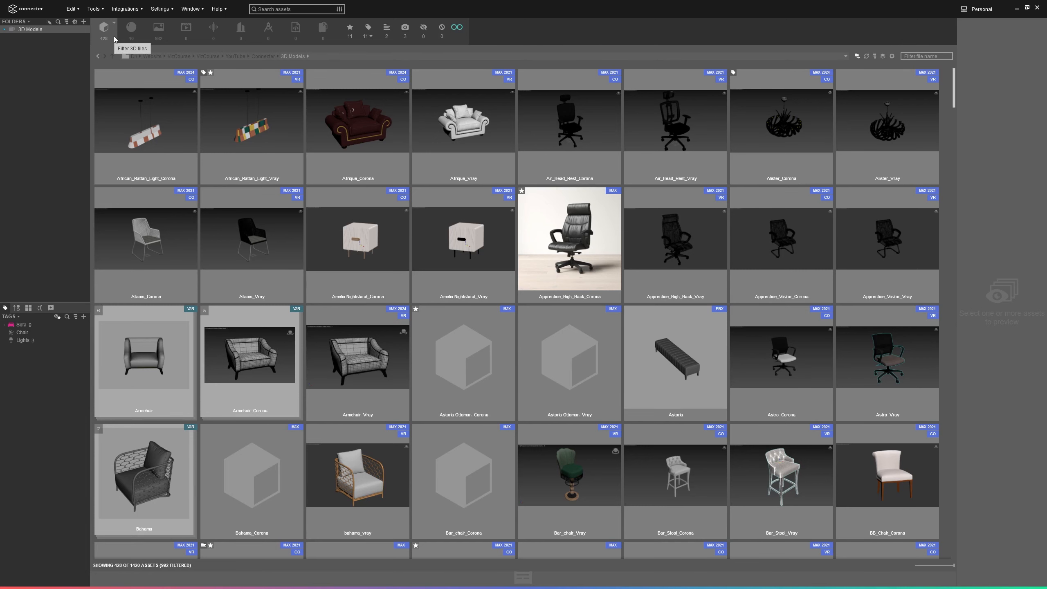
click(114, 36)
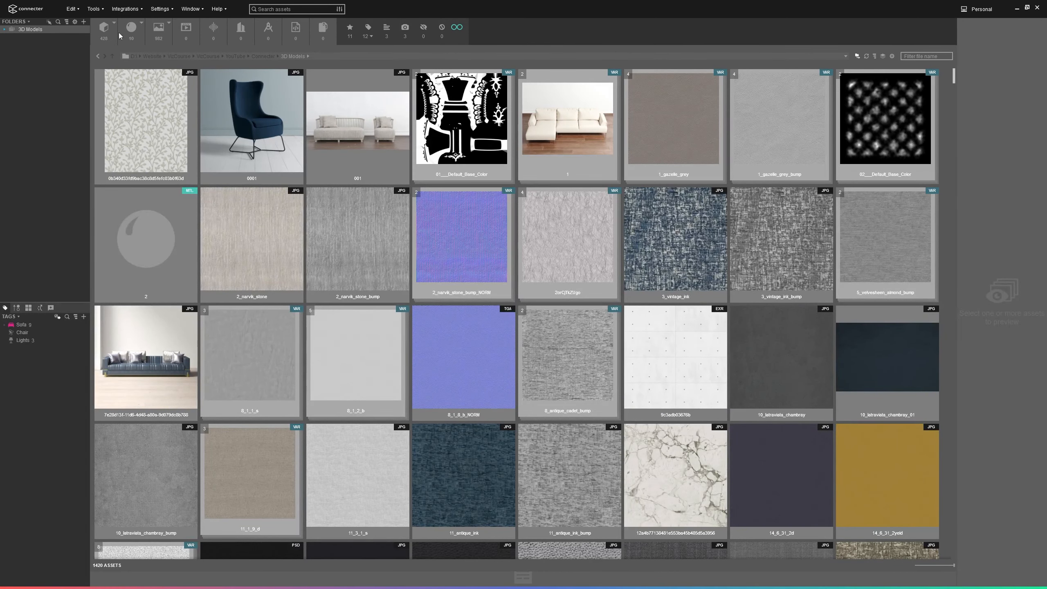
click(170, 23)
click(114, 22)
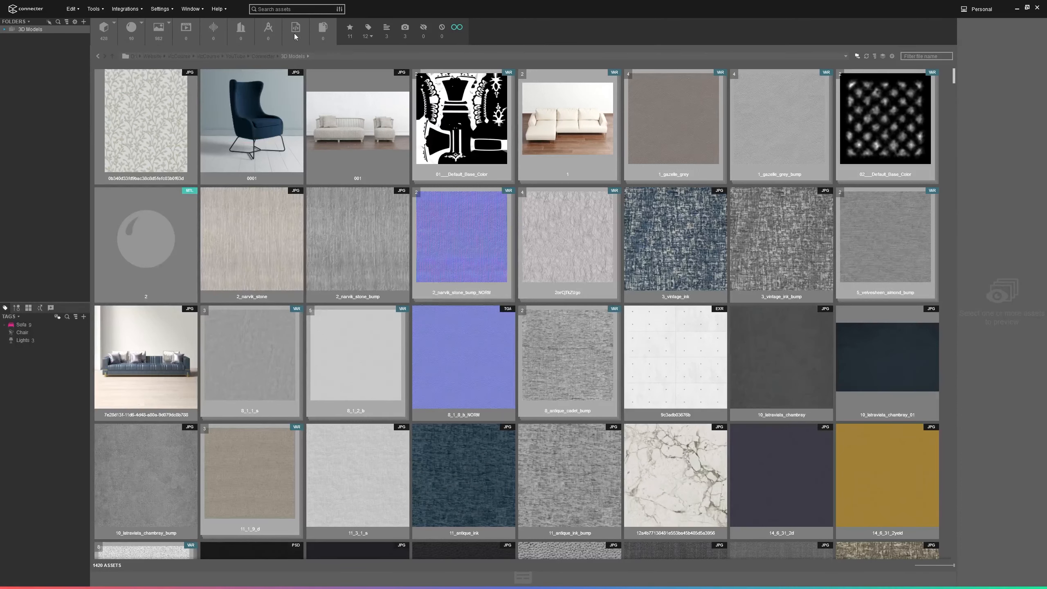
Step: Filter the library and the African Rattan Light folder by favourites, and invert the filter to non-favourites
click(350, 29)
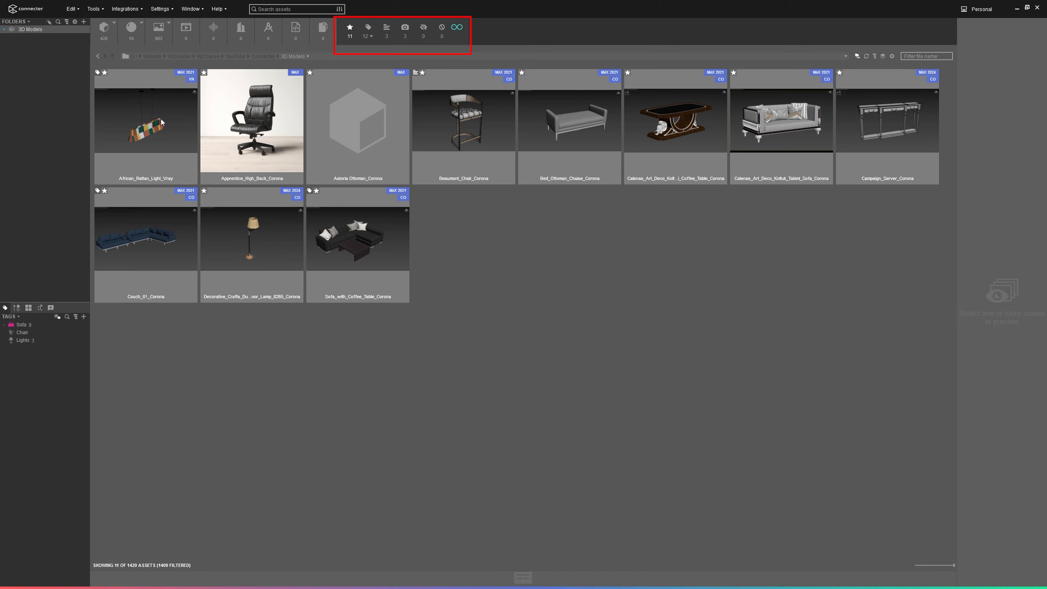
click(4, 30)
click(42, 37)
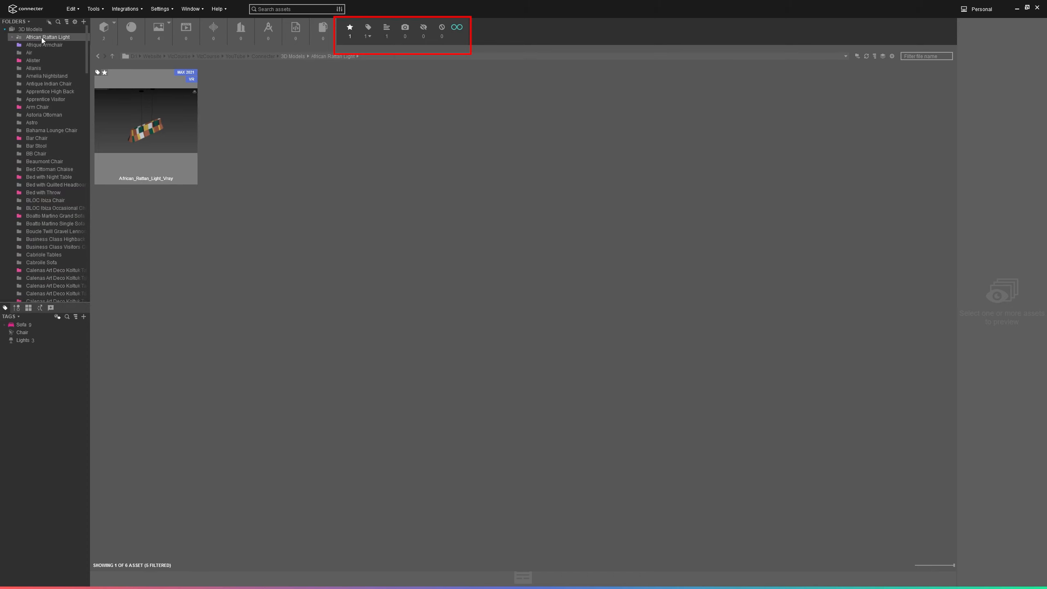
click(350, 30)
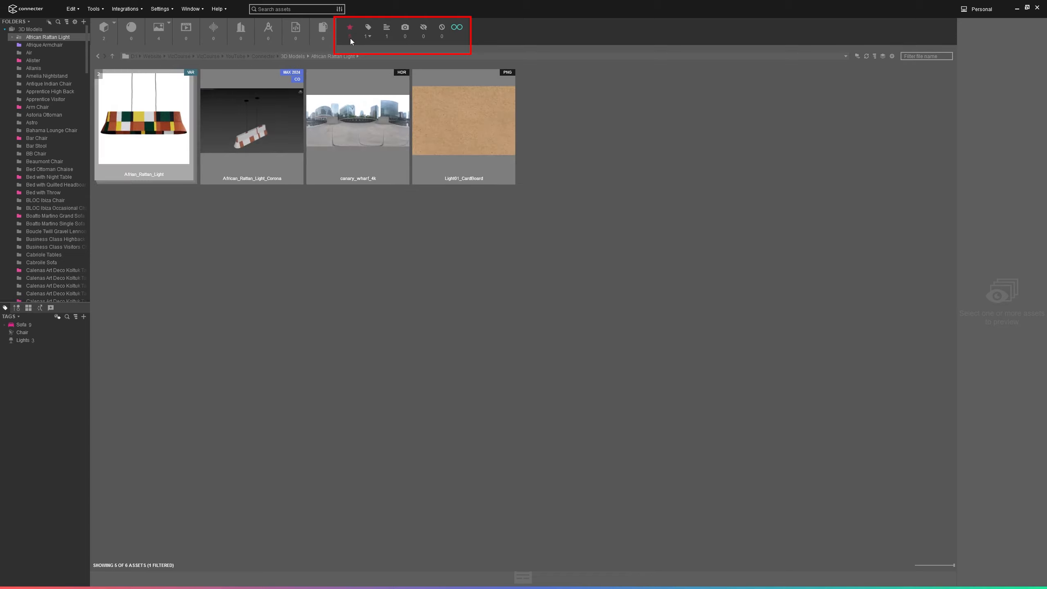
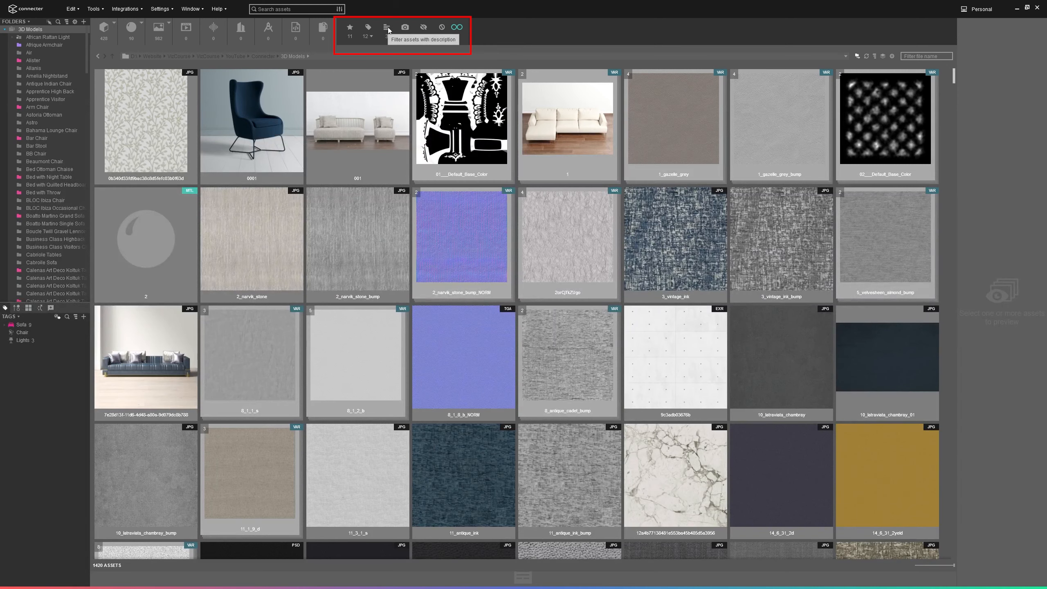
Step: Filter the 3D Models assets by those with a description, invert that filter, and clear it
click(386, 28)
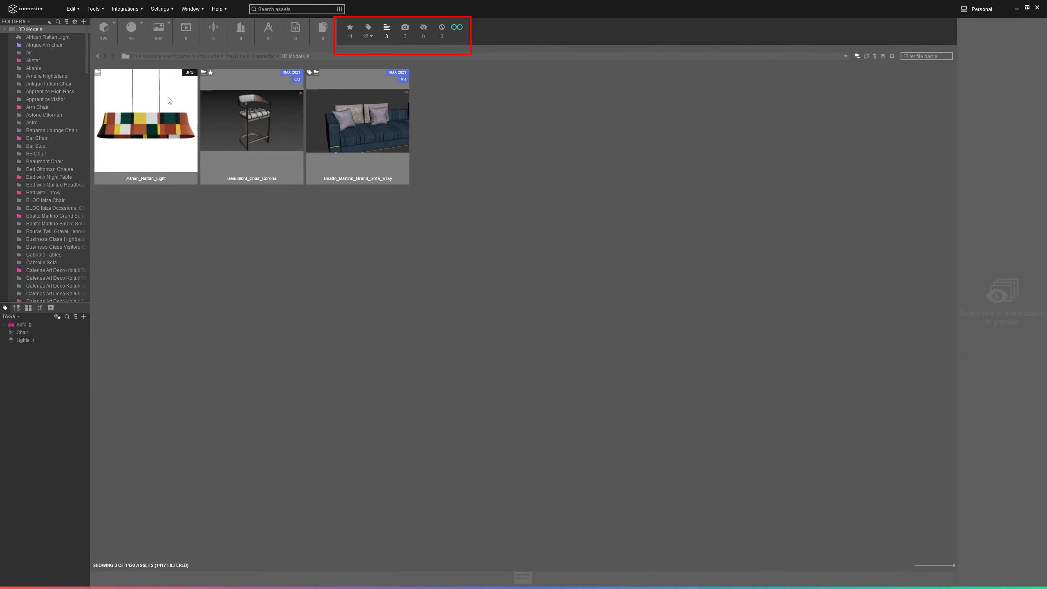
click(386, 28)
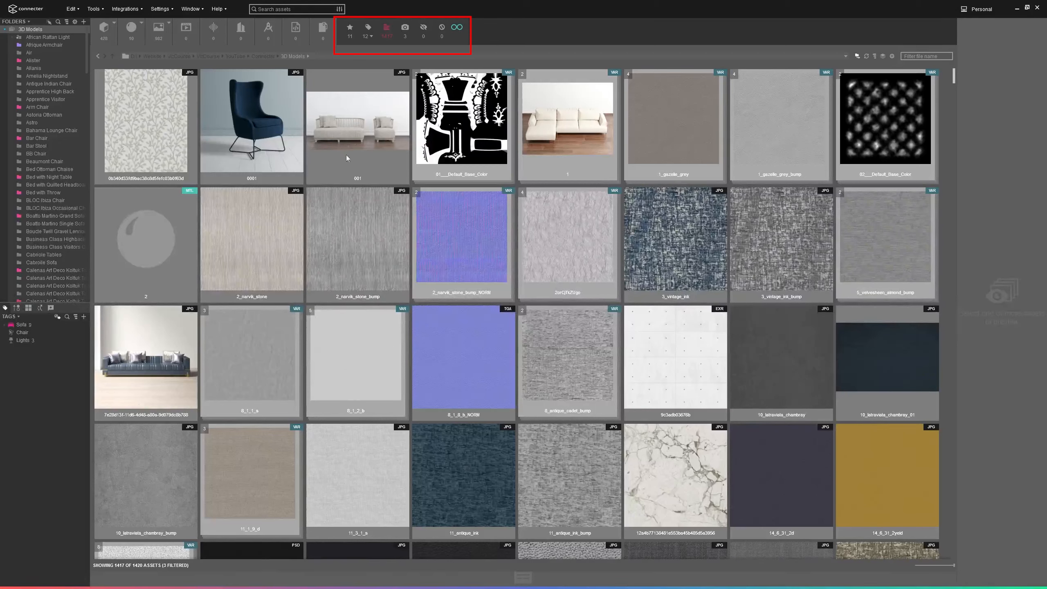
click(387, 30)
Step: Filter the 3D Models assets by favourites and tagged assets together
click(351, 27)
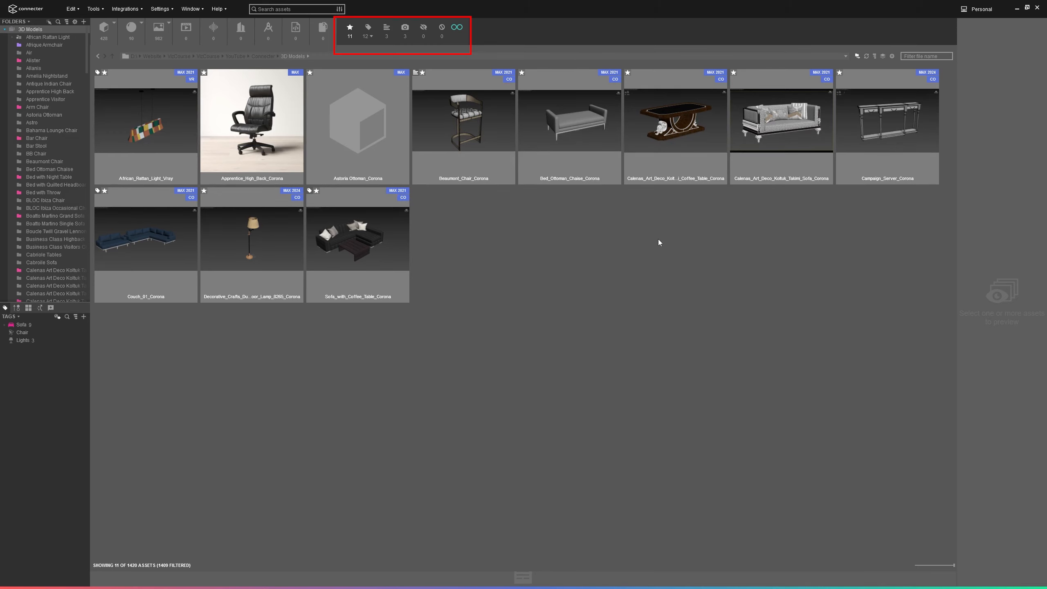
click(368, 36)
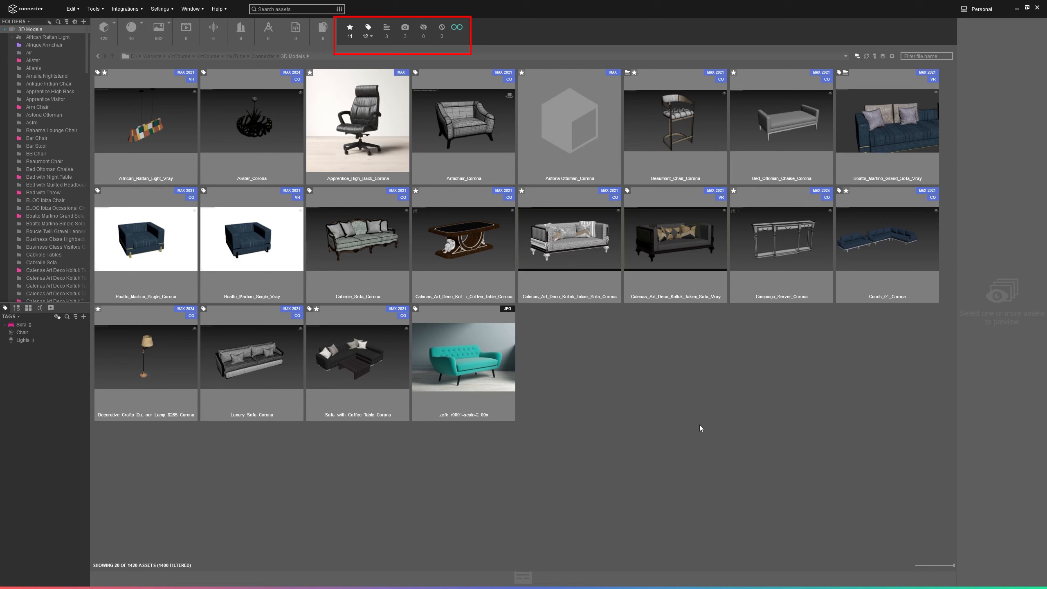
Step: Require assets to match both the favourites and tags filters, and switch back to matching either filter
click(457, 28)
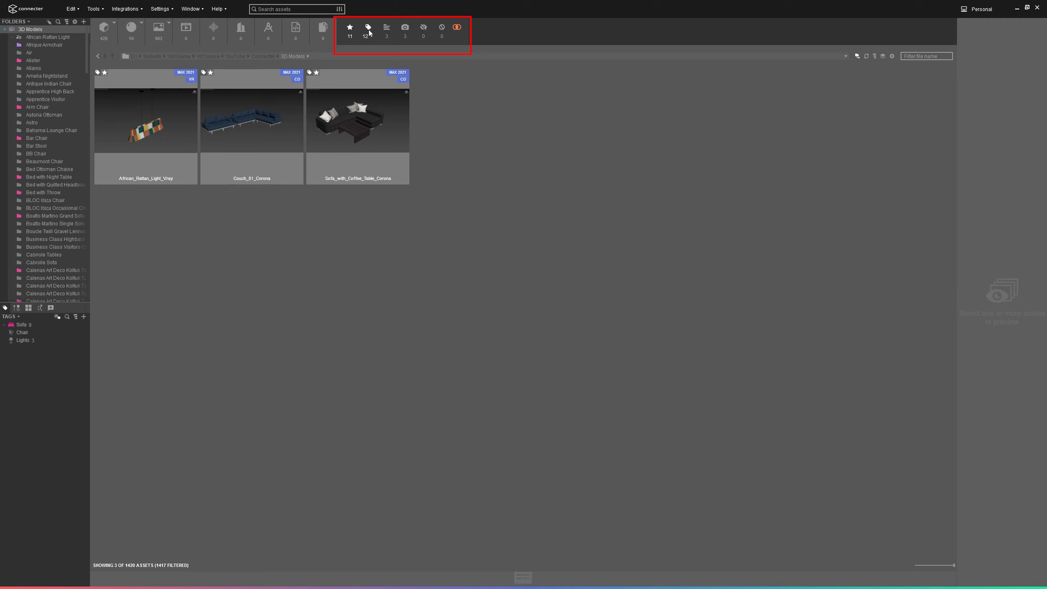
click(457, 28)
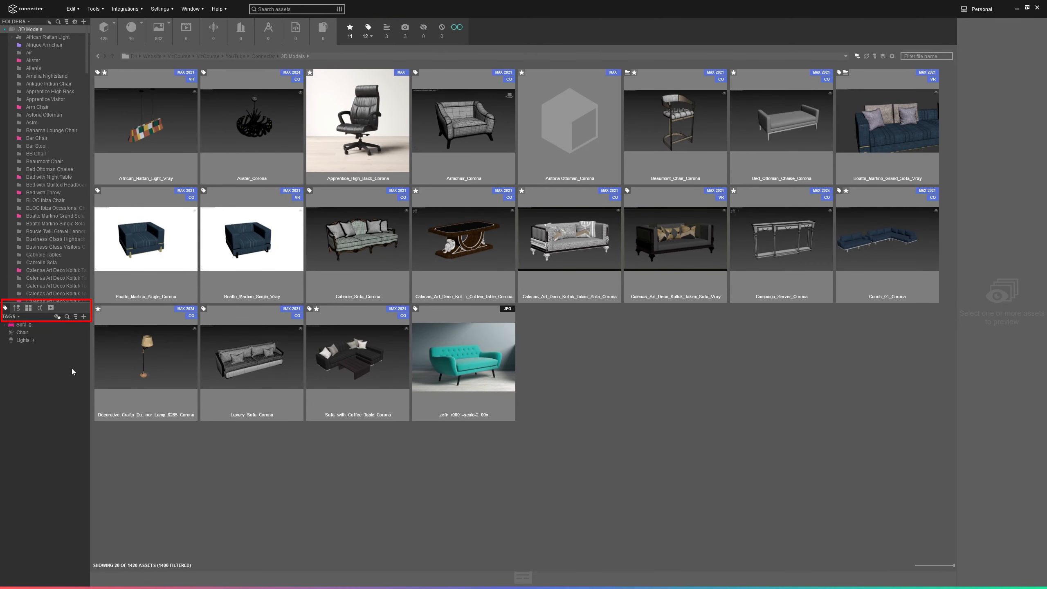
Step: Look through the workflows and collections, show the dynamic subsets, and clear the favourites and tags filters on 3D Models
click(17, 311)
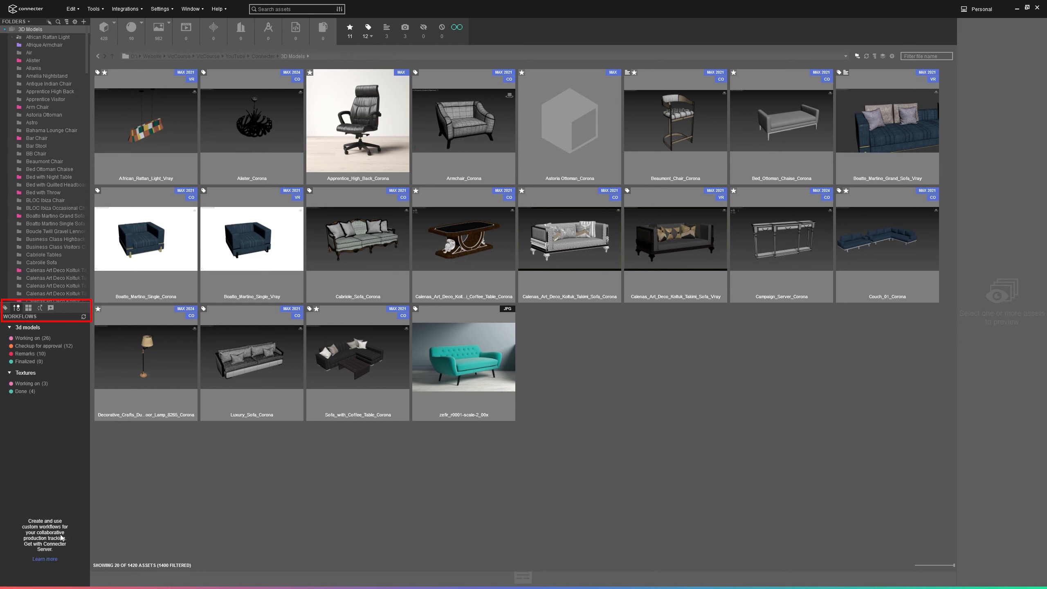
click(29, 311)
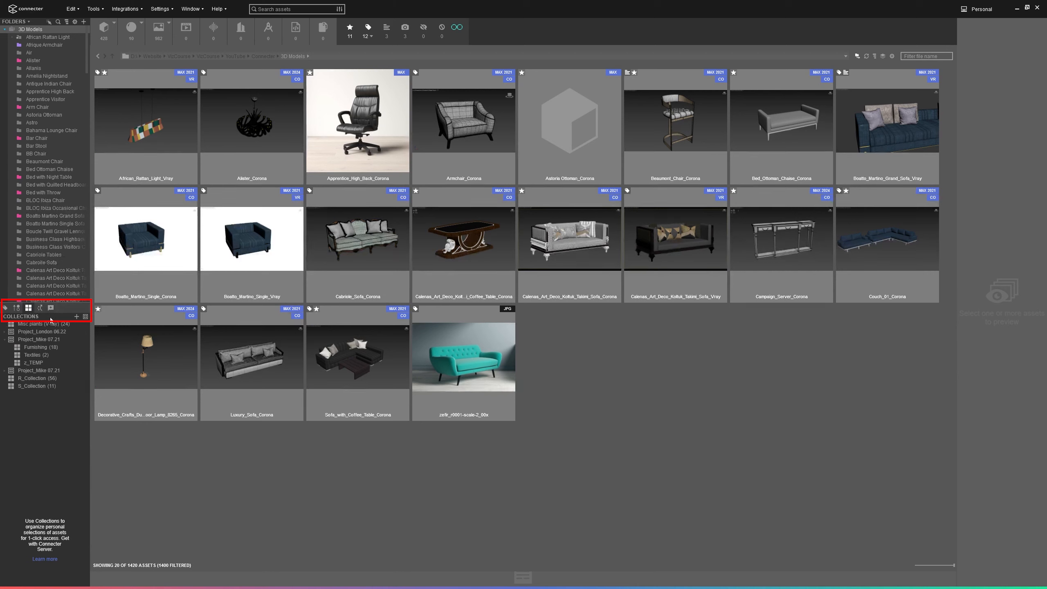
click(41, 309)
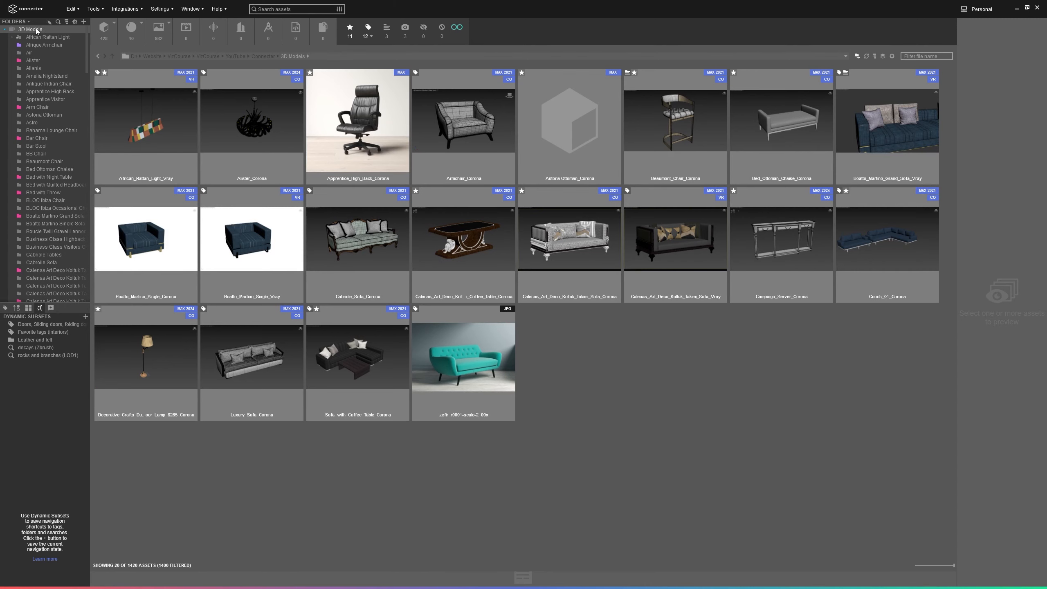
click(350, 29)
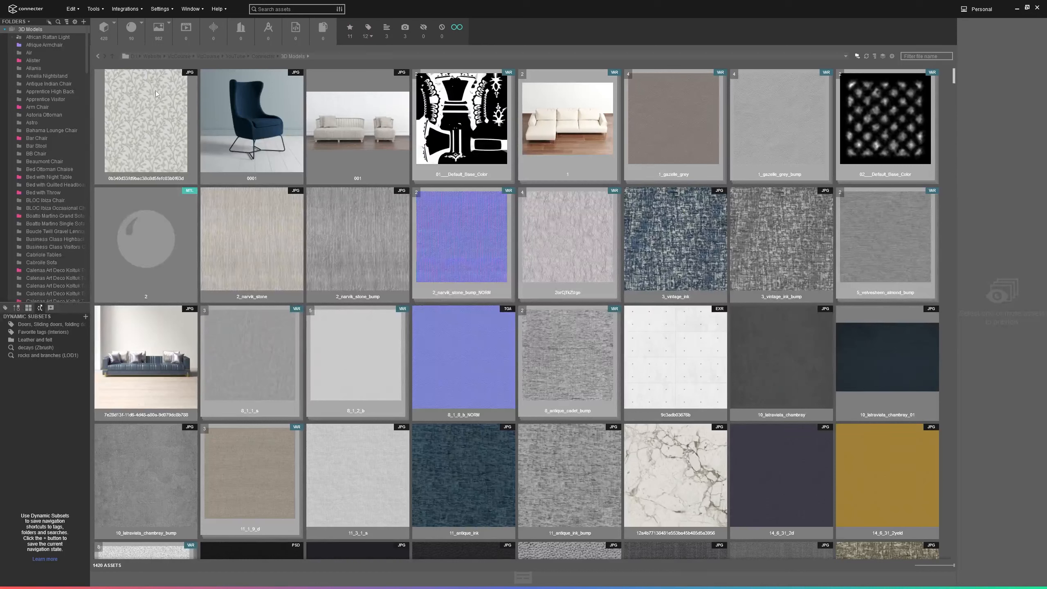
Step: Search all assets for "chair" and save the search as a dynamic subset
click(283, 9)
text(chai)
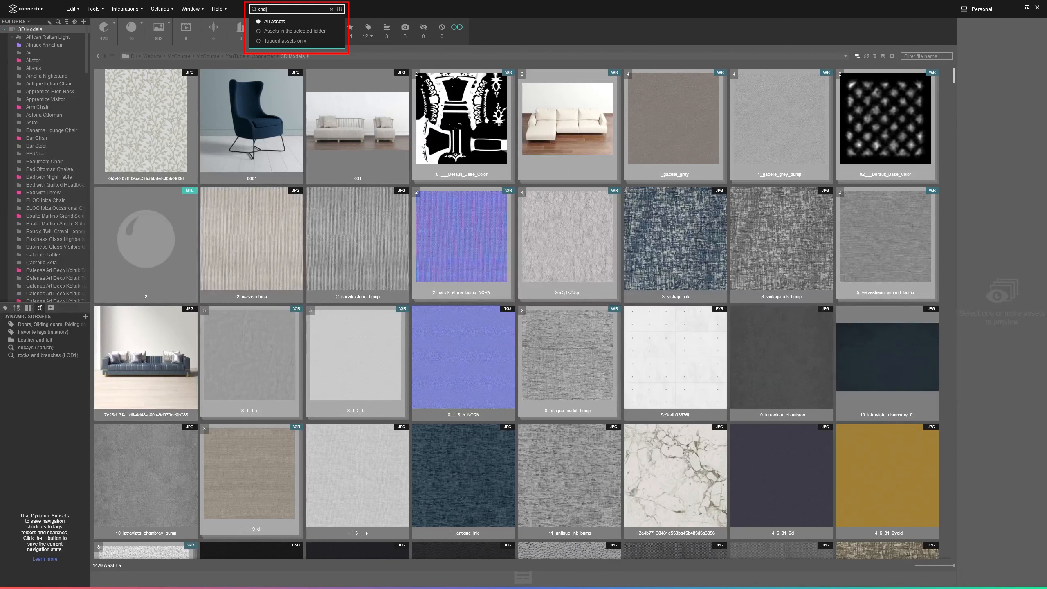
text(r)
key(Return)
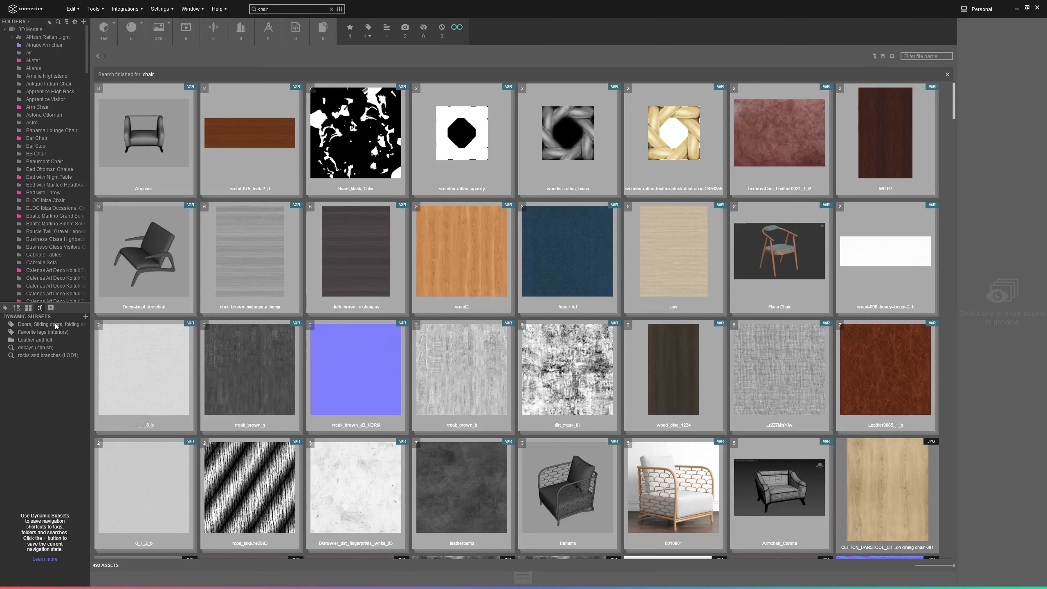
click(86, 317)
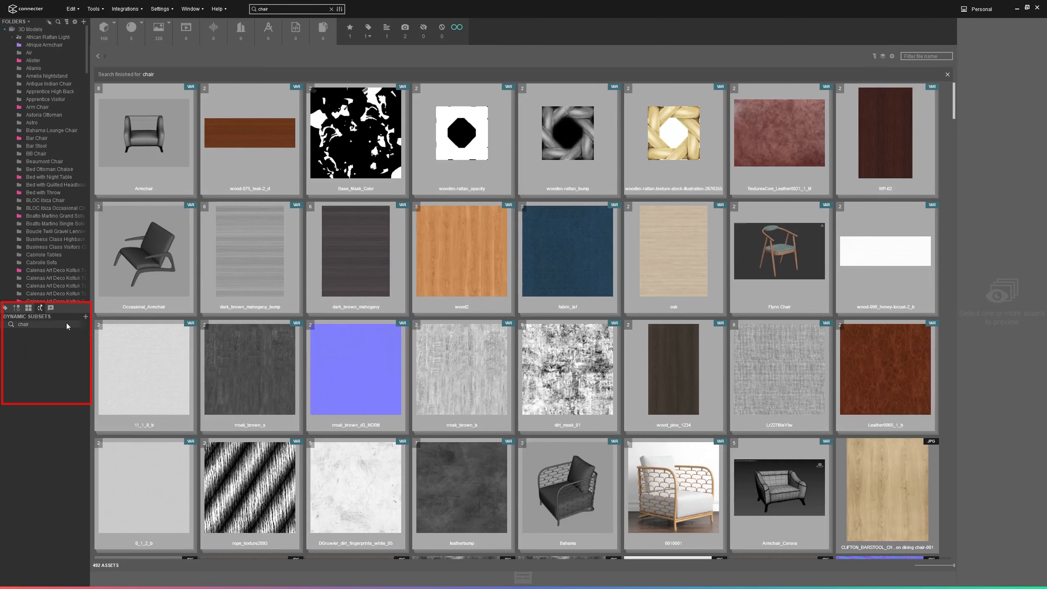
Step: Open the chair dynamic subset and update it from the current state
click(33, 326)
right_click(33, 326)
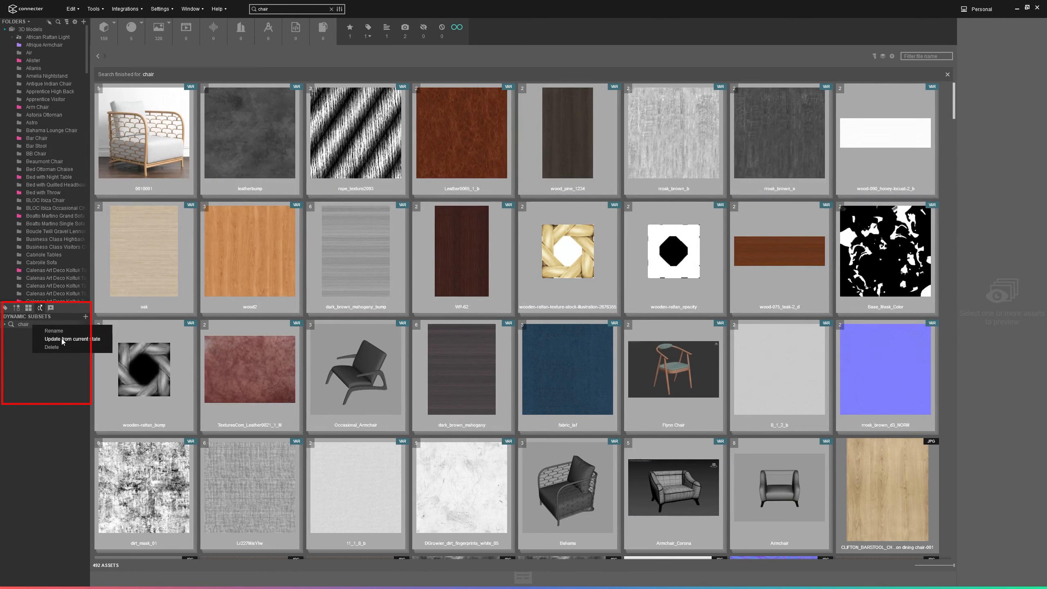
click(61, 339)
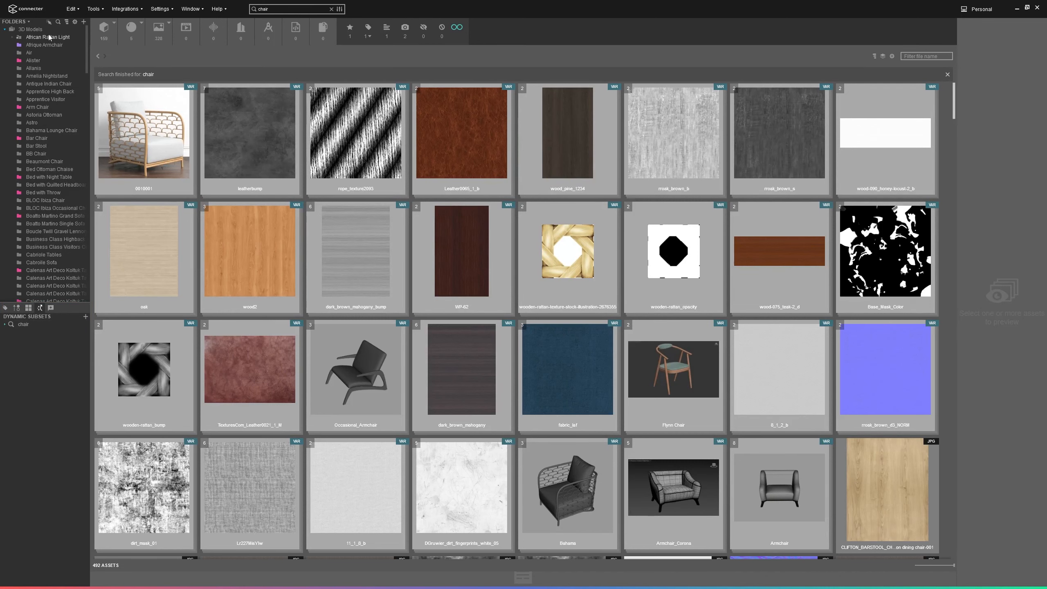
Step: Clear the search in 3D Models, browse the Bar Chair folder, and recall the chair dynamic subset
click(30, 29)
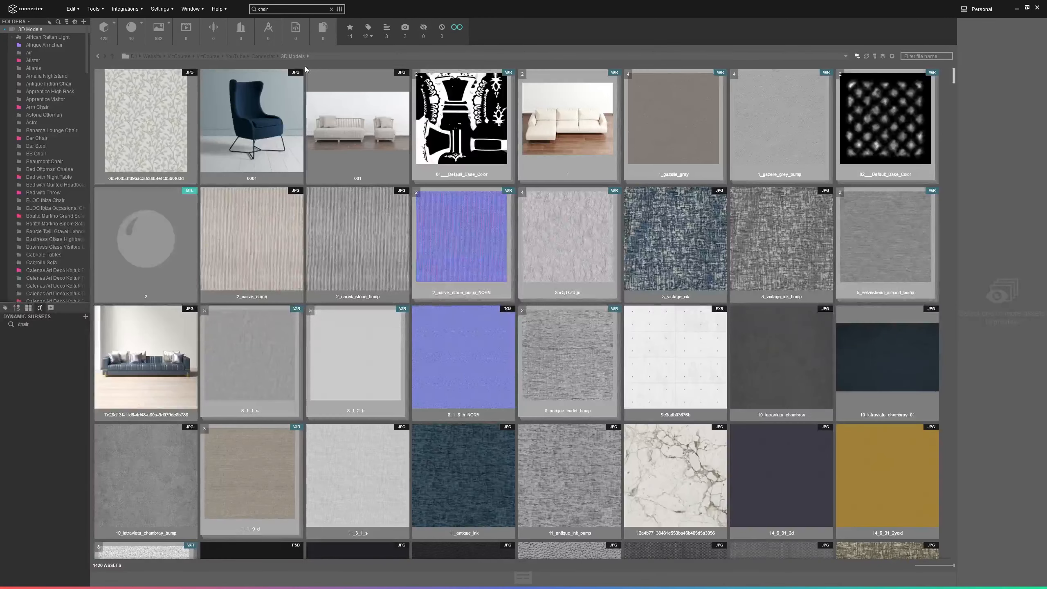
click(331, 8)
click(43, 139)
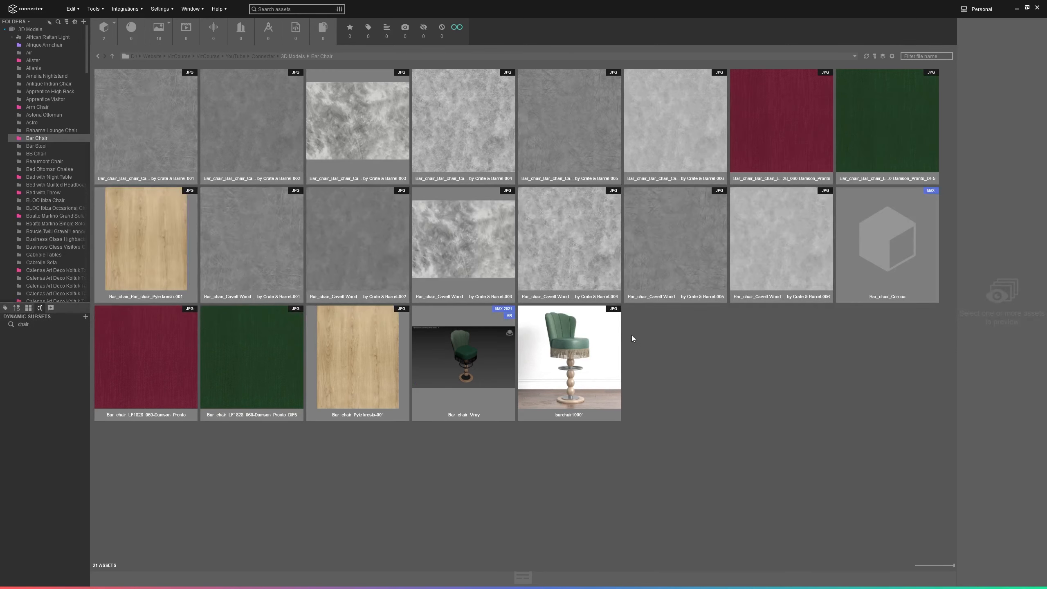
click(35, 325)
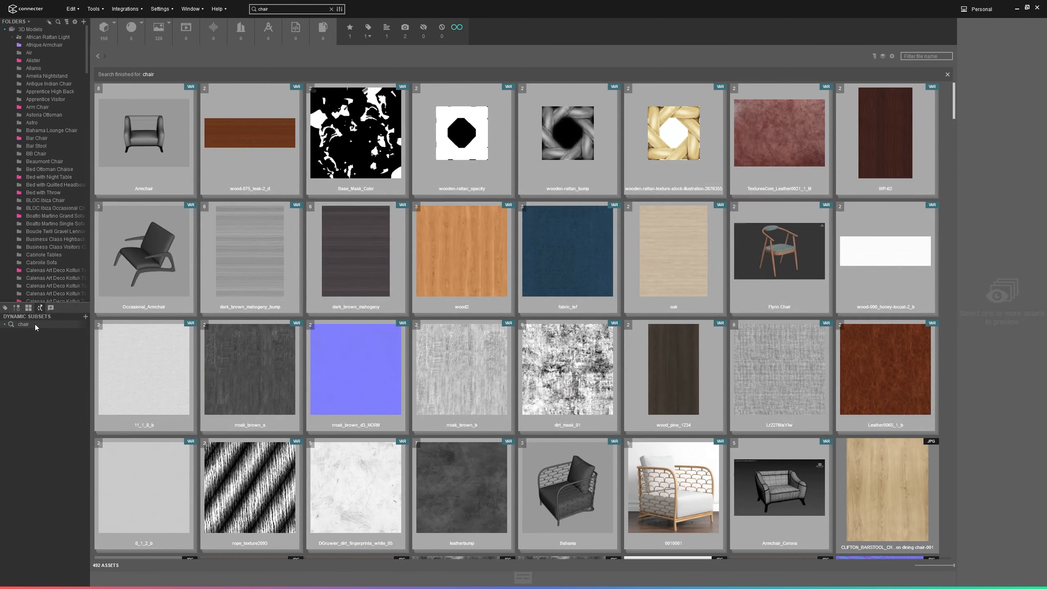
Step: Return to the 3D Models folder and search all assets for "Armchair"
click(29, 30)
click(114, 21)
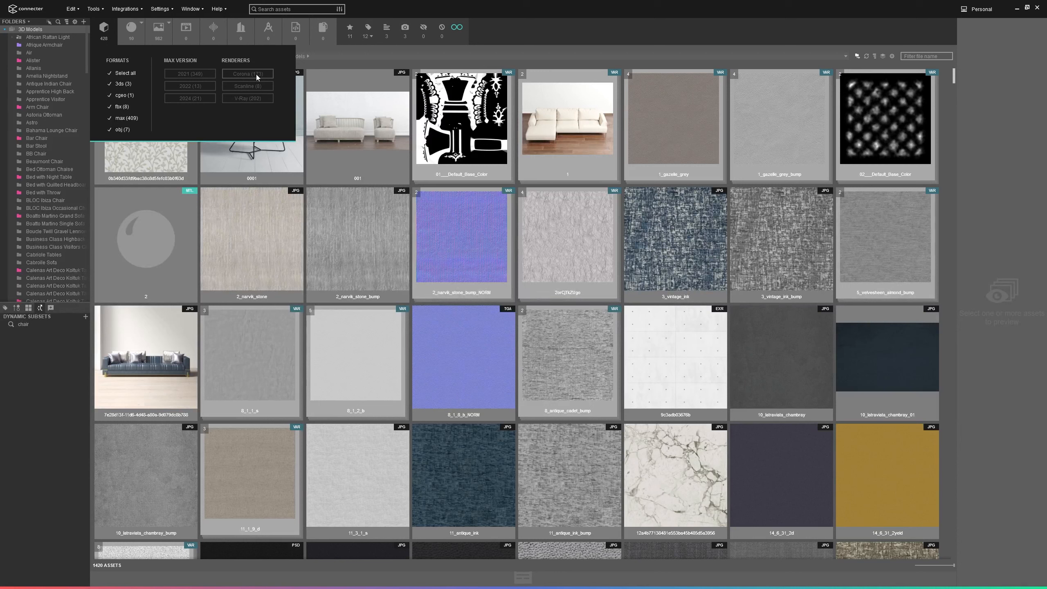
click(272, 9)
text(Ar)
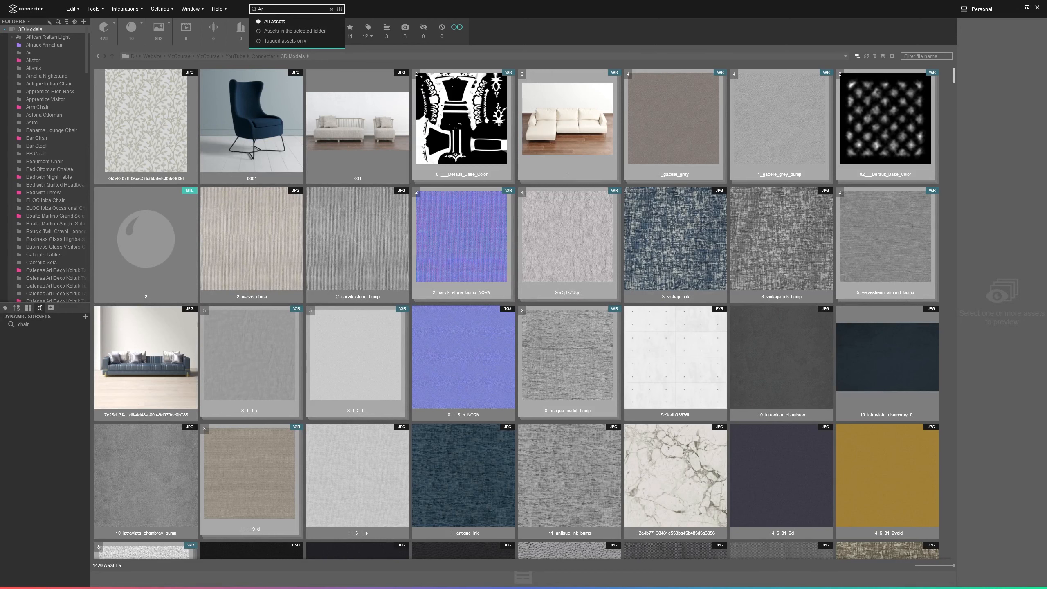
text(mchair)
key(Return)
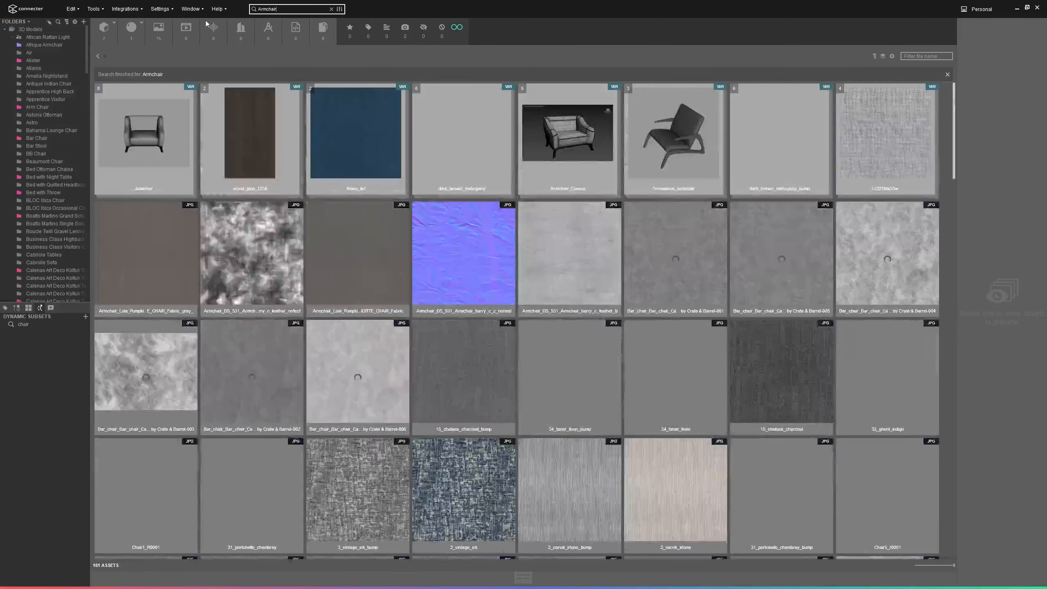
Step: Exclude the 3ds, fbx and obj formats from the Armchair results and show only 3D files
mouse_move(114, 27)
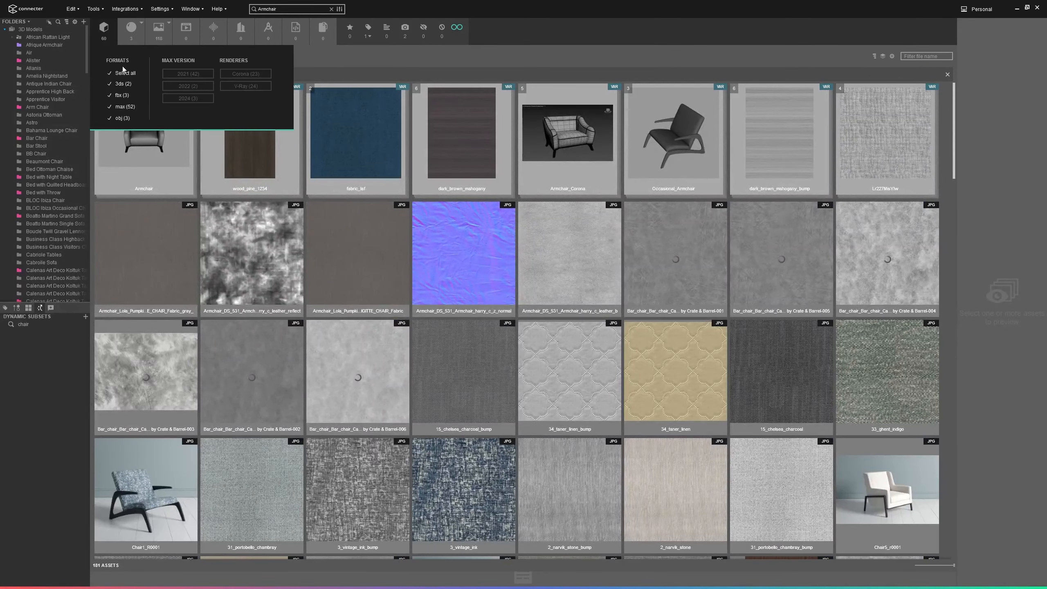
click(120, 83)
click(119, 95)
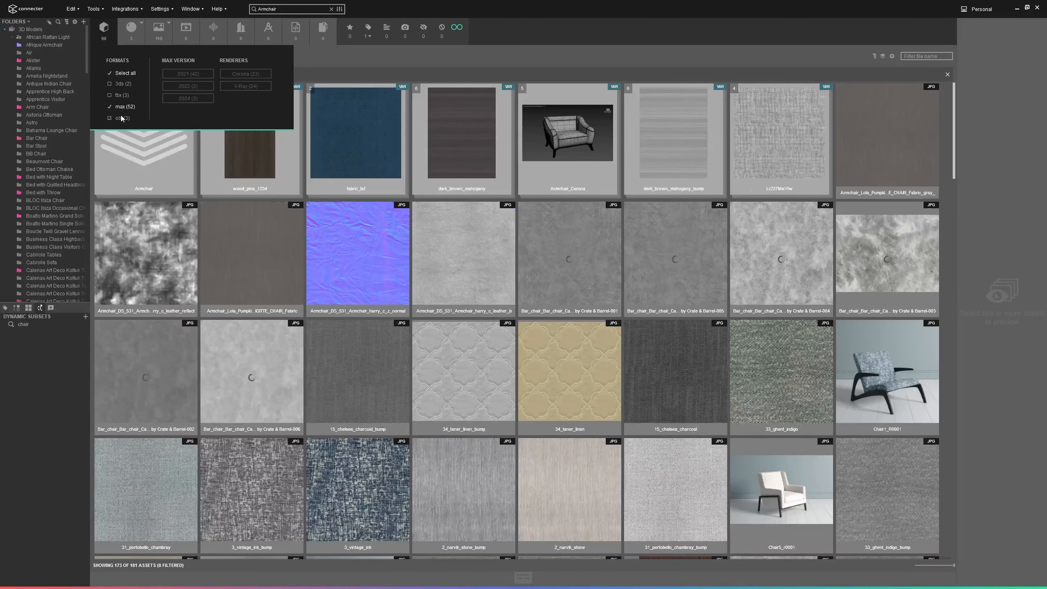
click(122, 115)
click(132, 30)
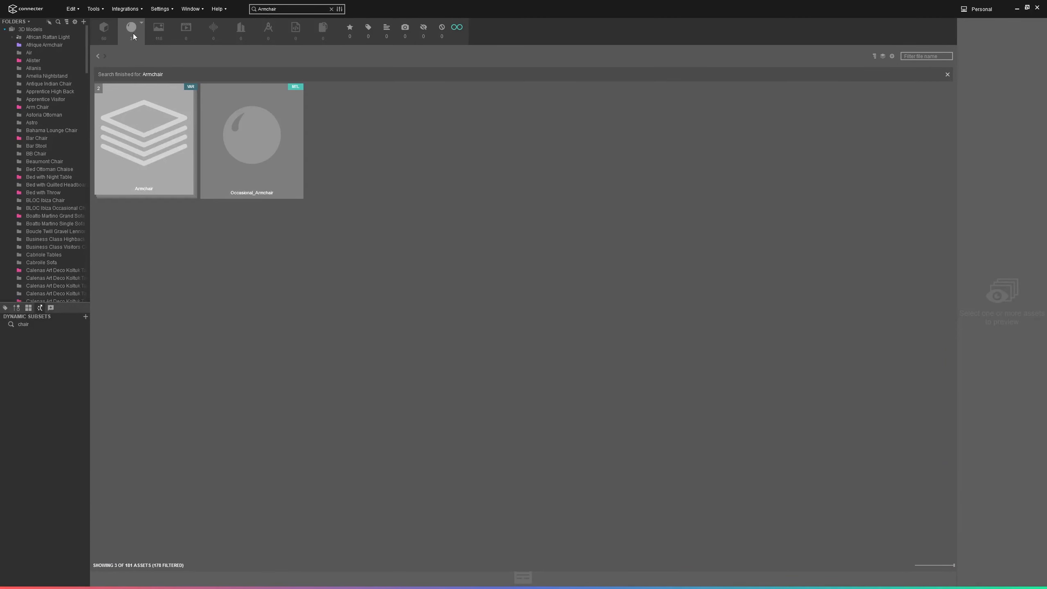
click(107, 30)
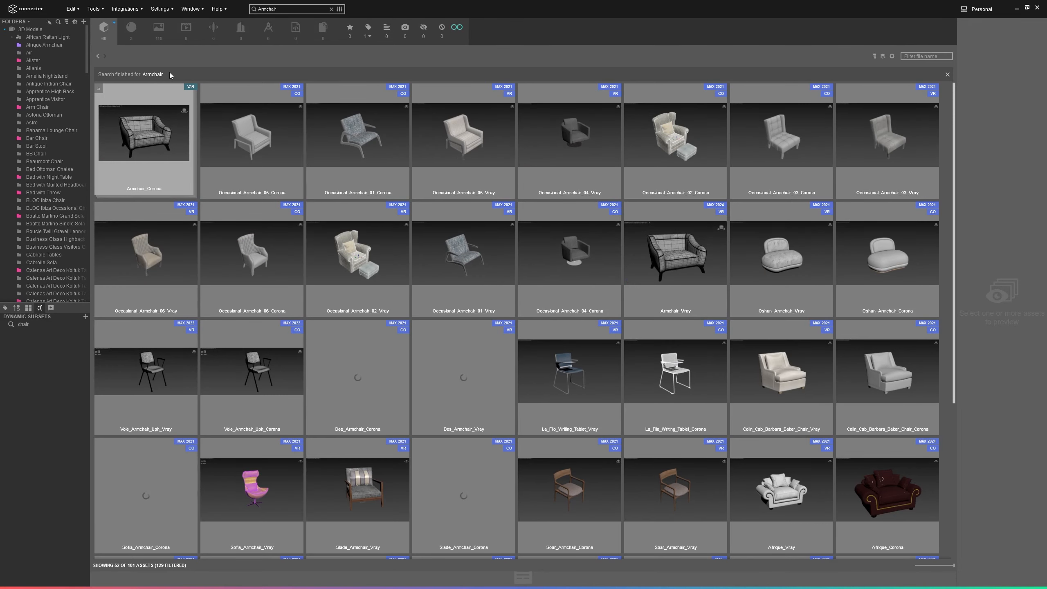
Step: Save the filtered Armchair search as a dynamic subset and rename it "Armchair MAX"
click(85, 316)
right_click(32, 334)
click(45, 337)
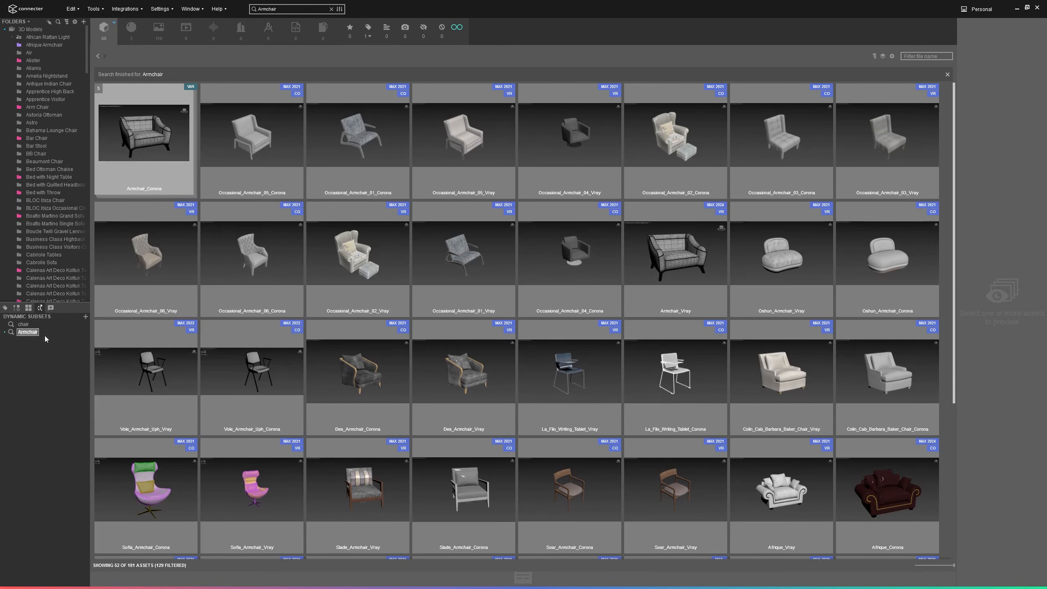
key(Return)
right_click(36, 332)
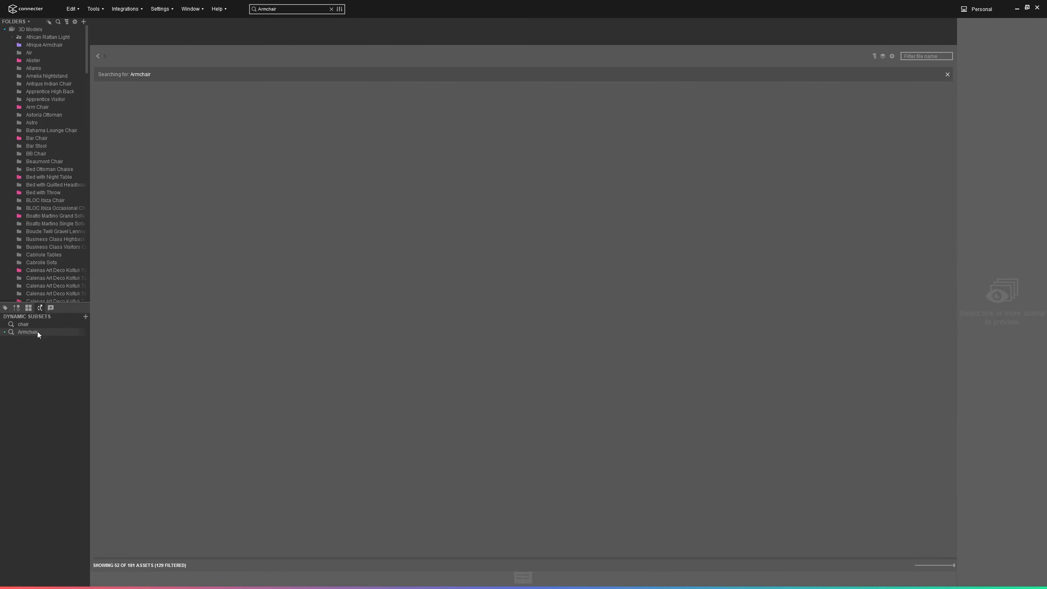
click(36, 336)
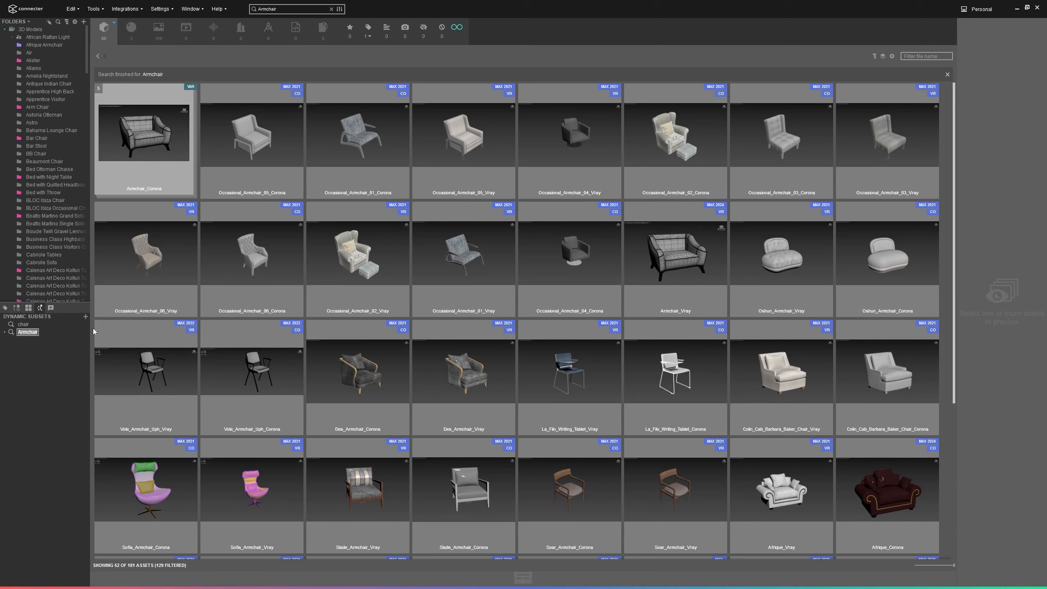
key(End)
text(MAX)
Step: Clear the 3D file filter in the Bed Ottoman Chaise folder, return to 3D Models, and recall the Armchair MAX subset
click(45, 99)
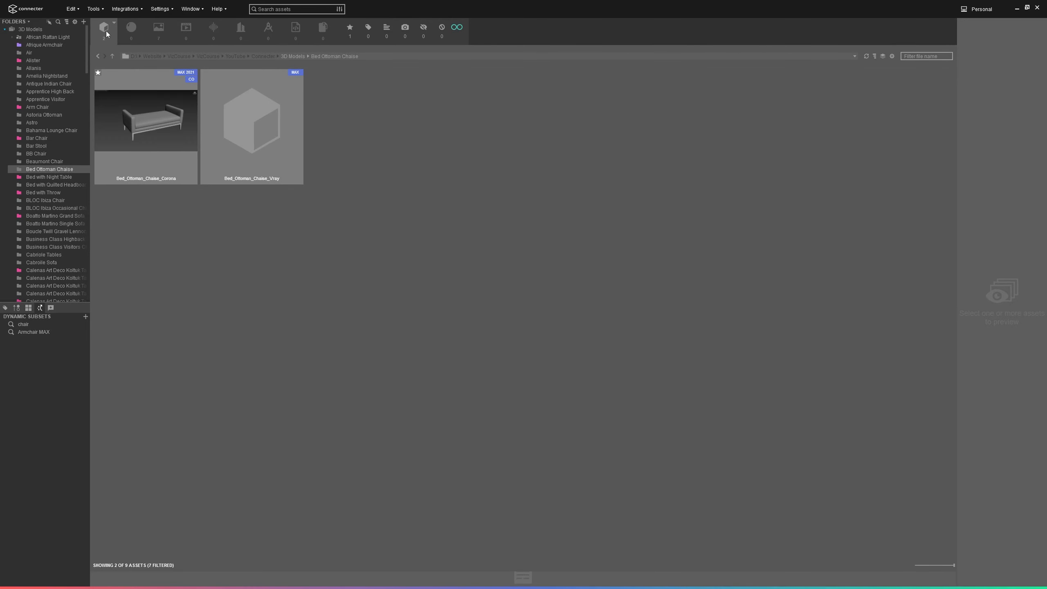
click(107, 34)
click(43, 29)
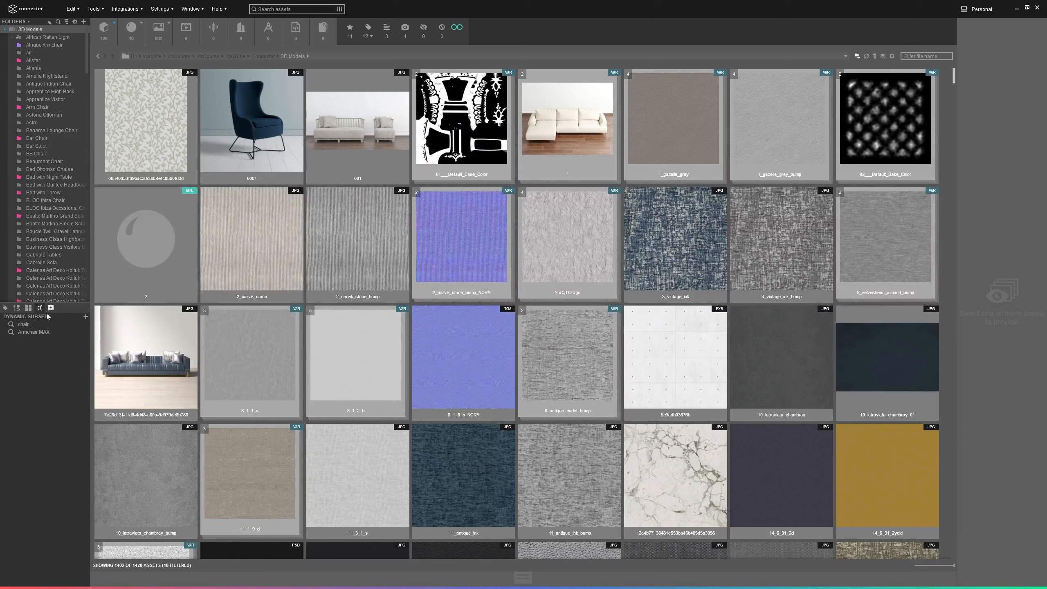
click(40, 333)
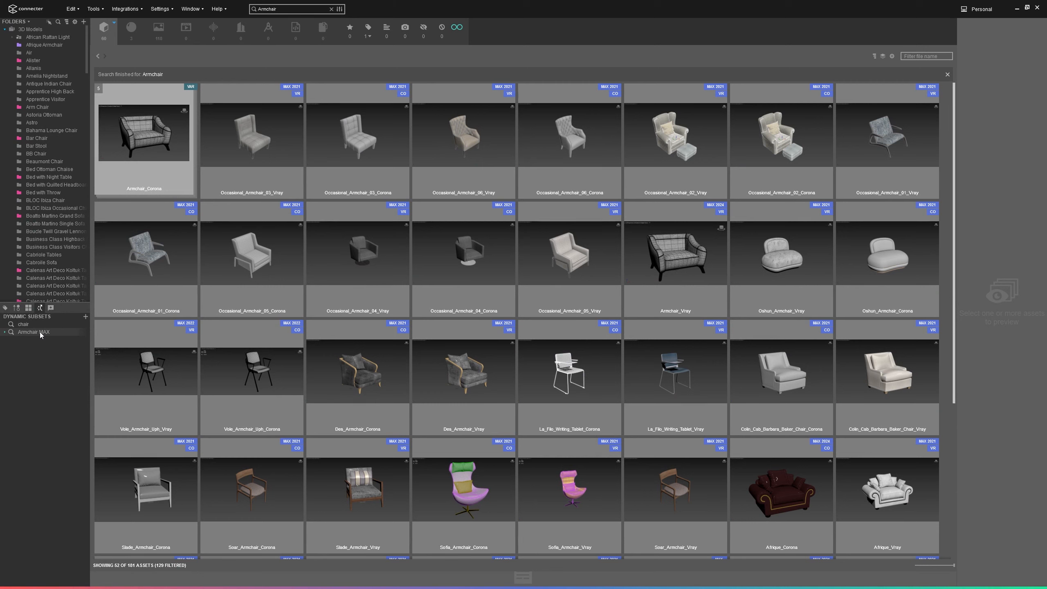
click(51, 308)
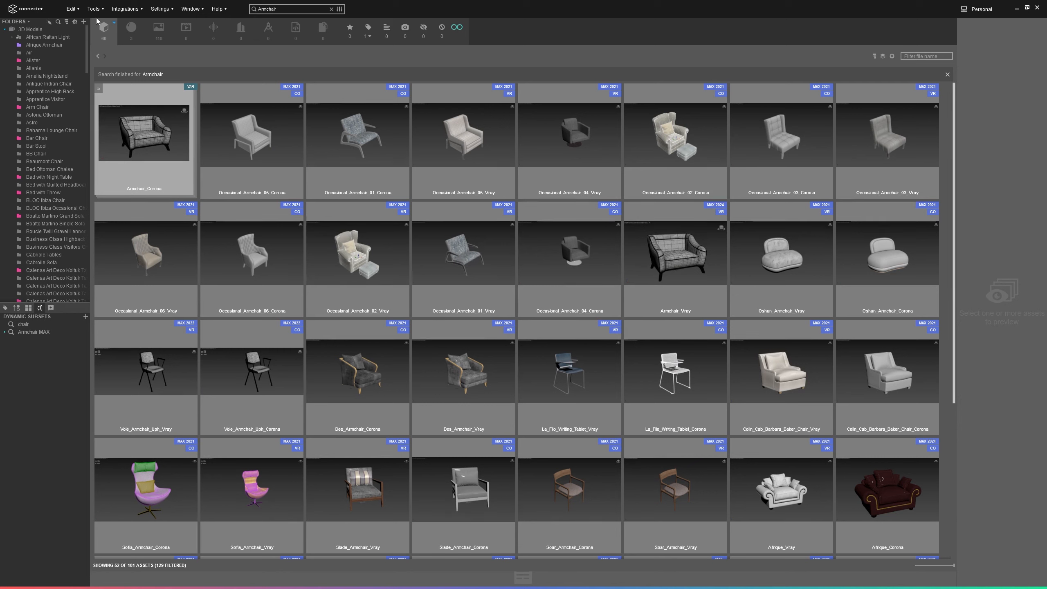
click(98, 9)
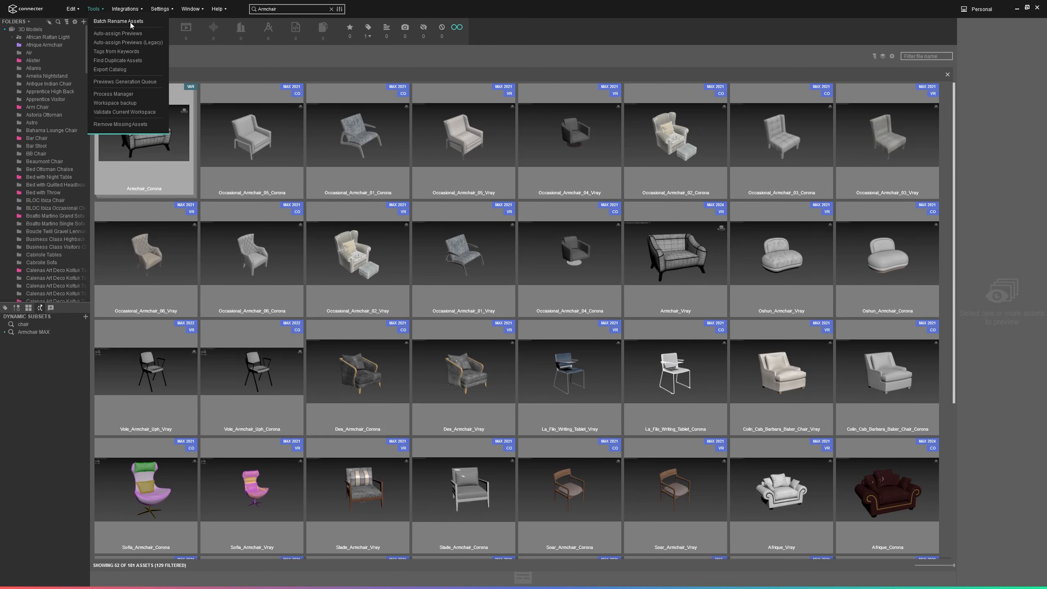
Step: Open the zz_Stacking folder inside 3D Models and clear its 3D file filter
click(29, 29)
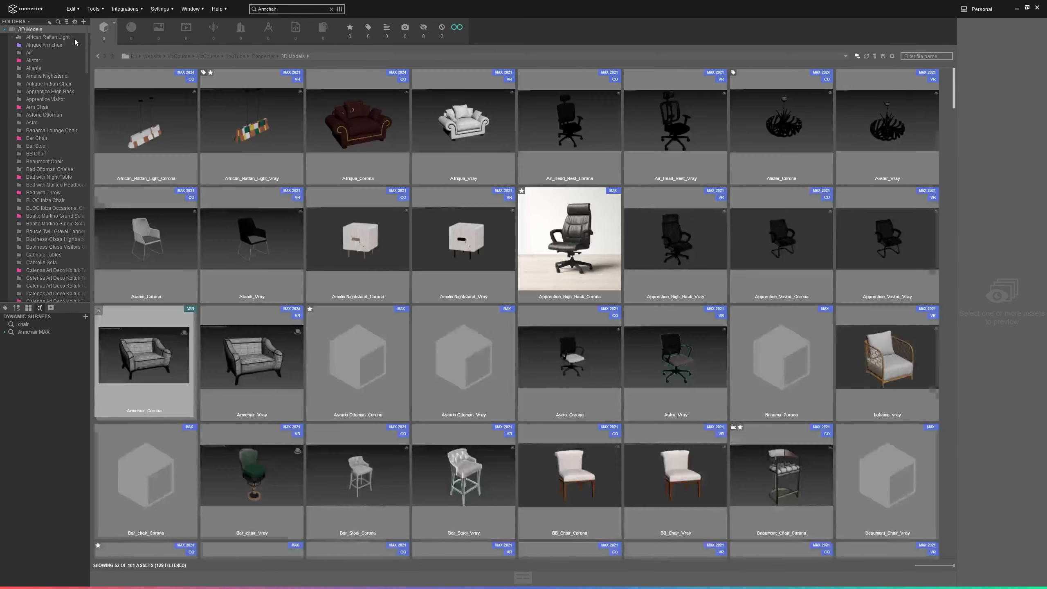
drag(86, 41, 43, 301)
click(41, 299)
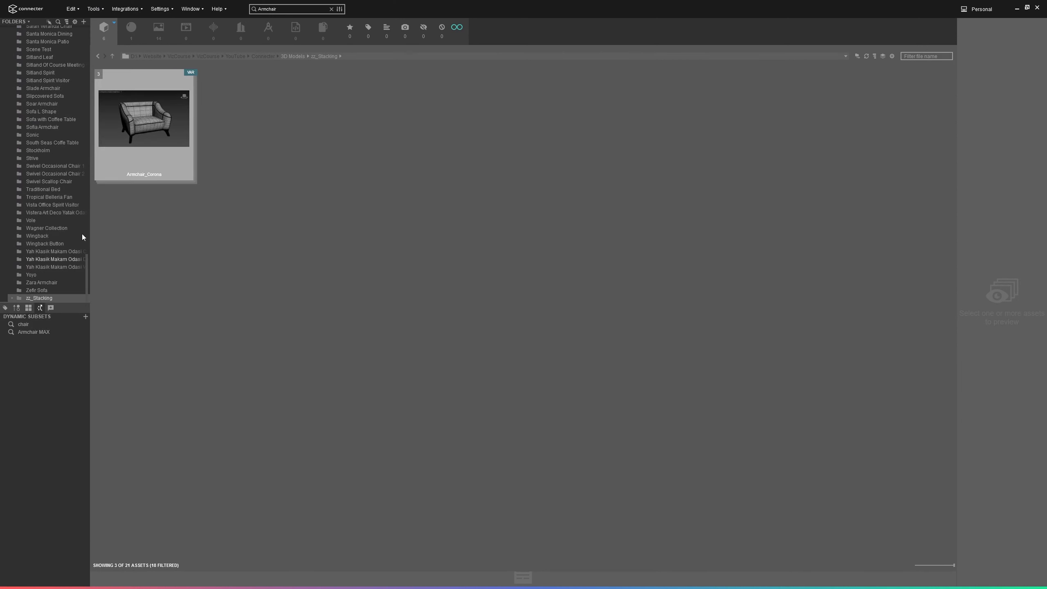
click(105, 31)
Step: Turn off stacking of versions and variants in zz_Stacking and check the Render4 and Rendr_5 images
click(883, 56)
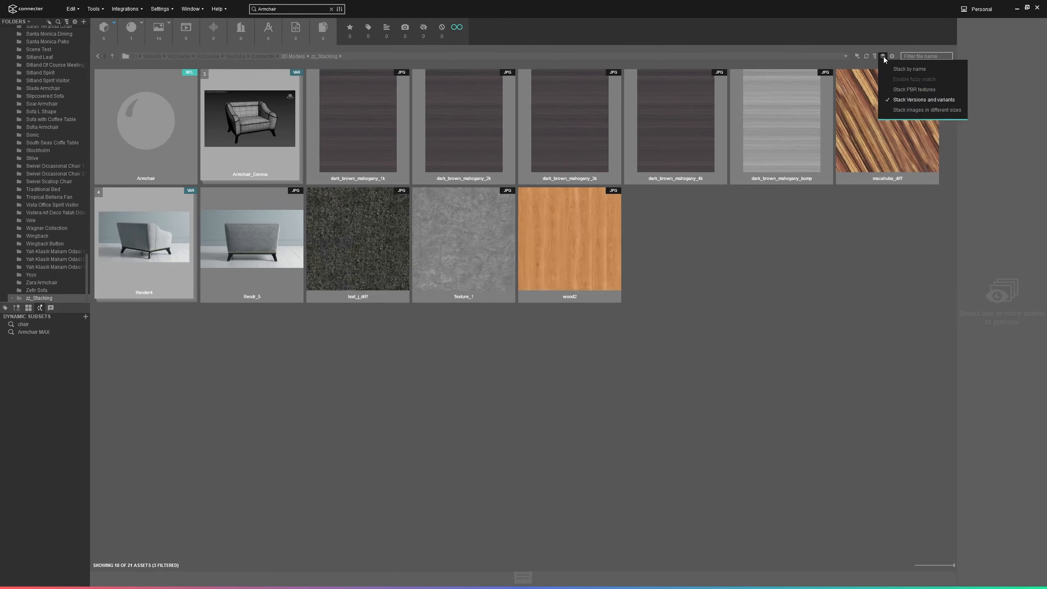
click(900, 101)
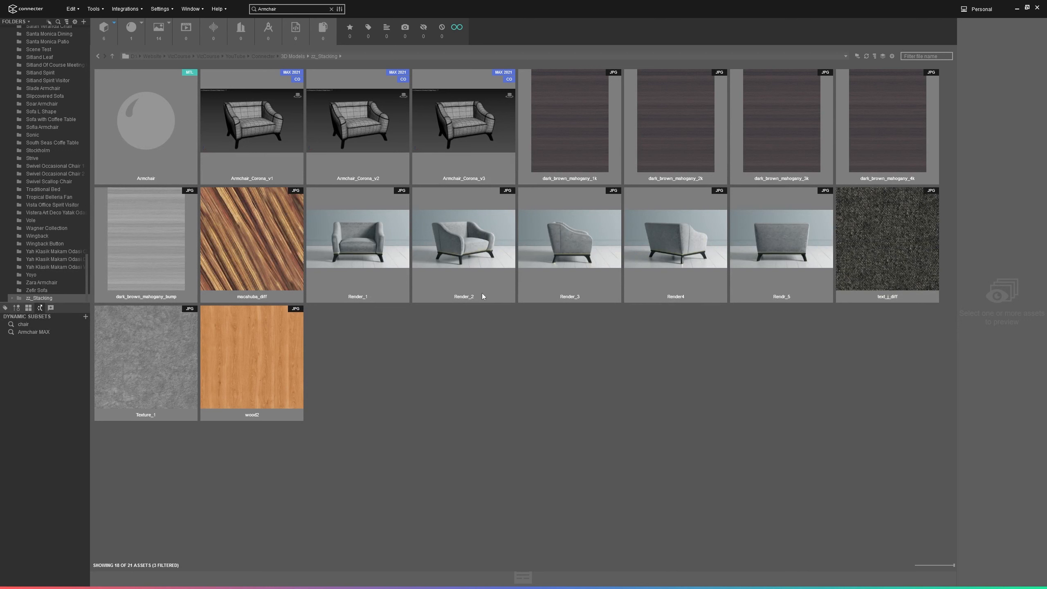
click(687, 296)
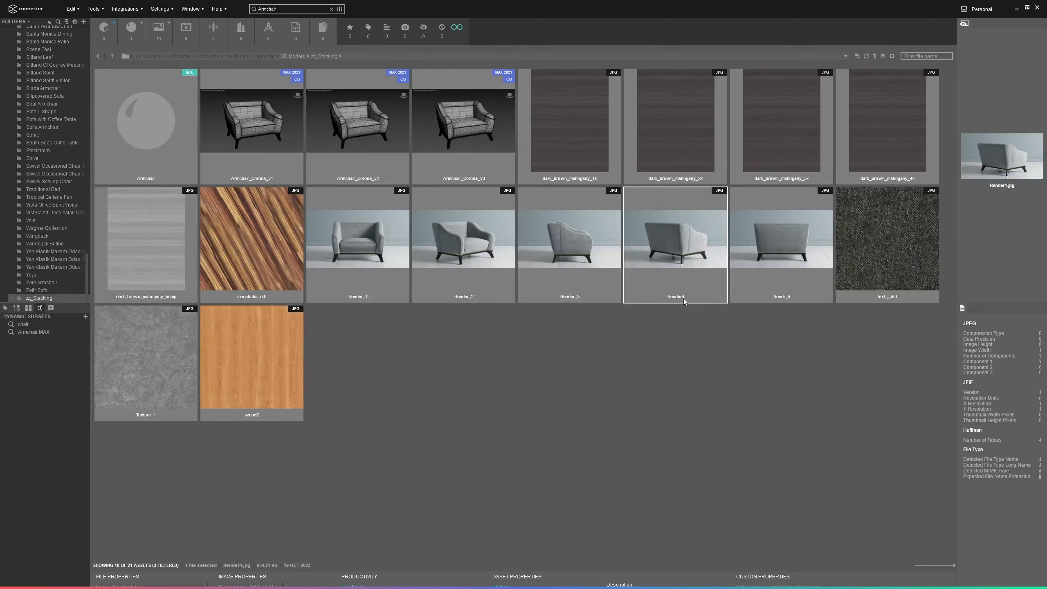
click(786, 300)
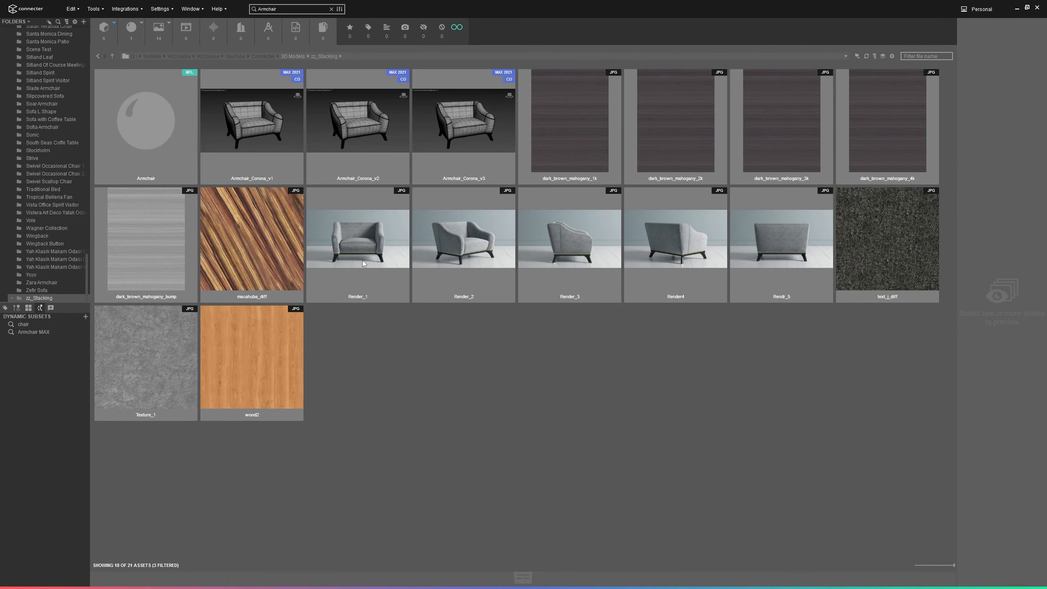
Step: Select the five armchair render images, Render_1 through Rendr_5, and open them in Batch Rename Assets
click(363, 254)
ctrl+click(466, 255)
ctrl+click(573, 255)
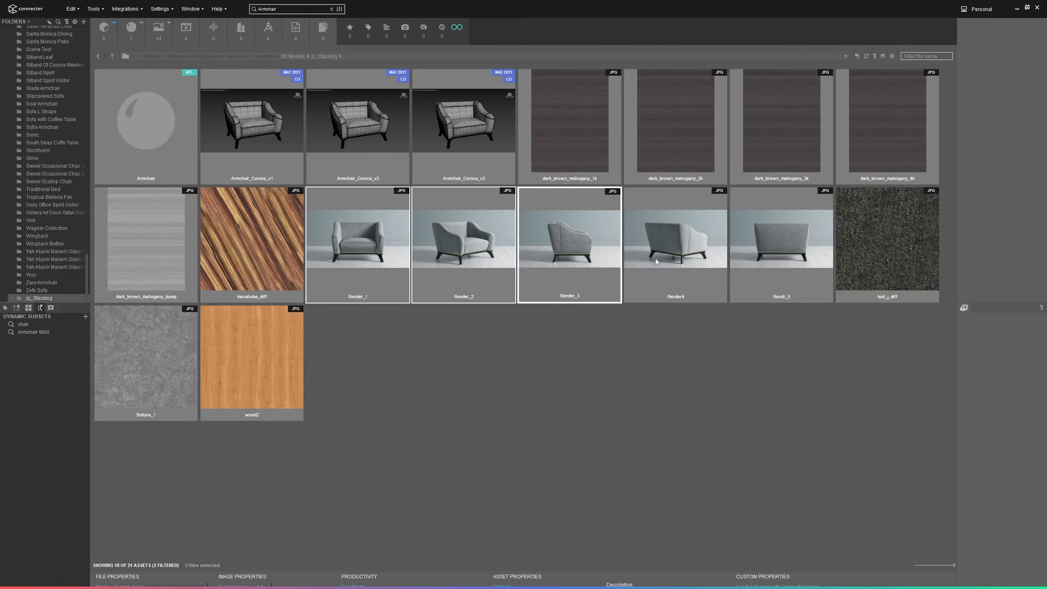
ctrl+click(680, 256)
ctrl+click(777, 259)
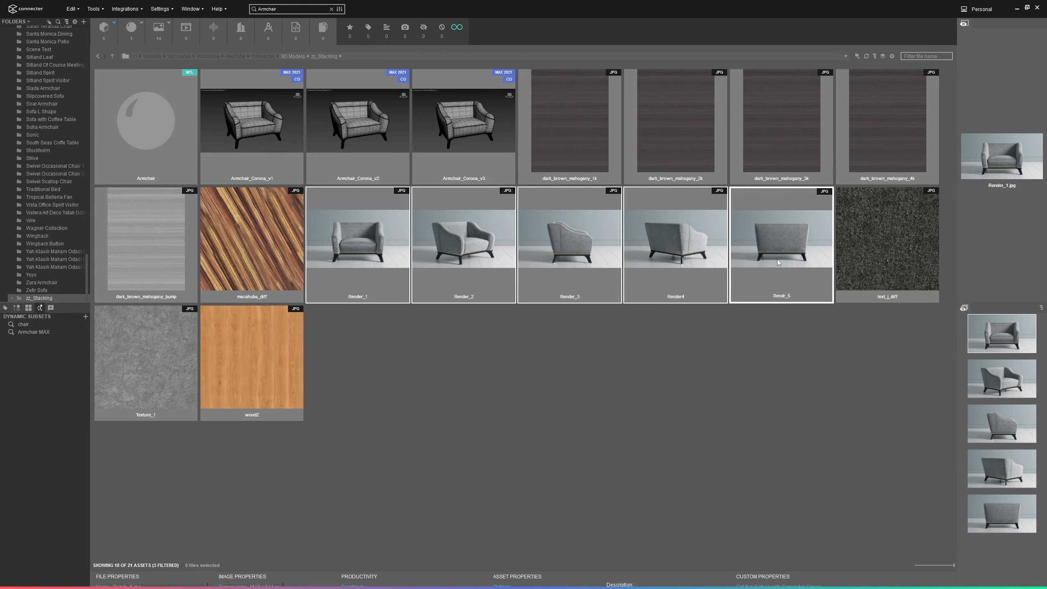
click(95, 9)
click(108, 21)
drag(382, 142, 306, 125)
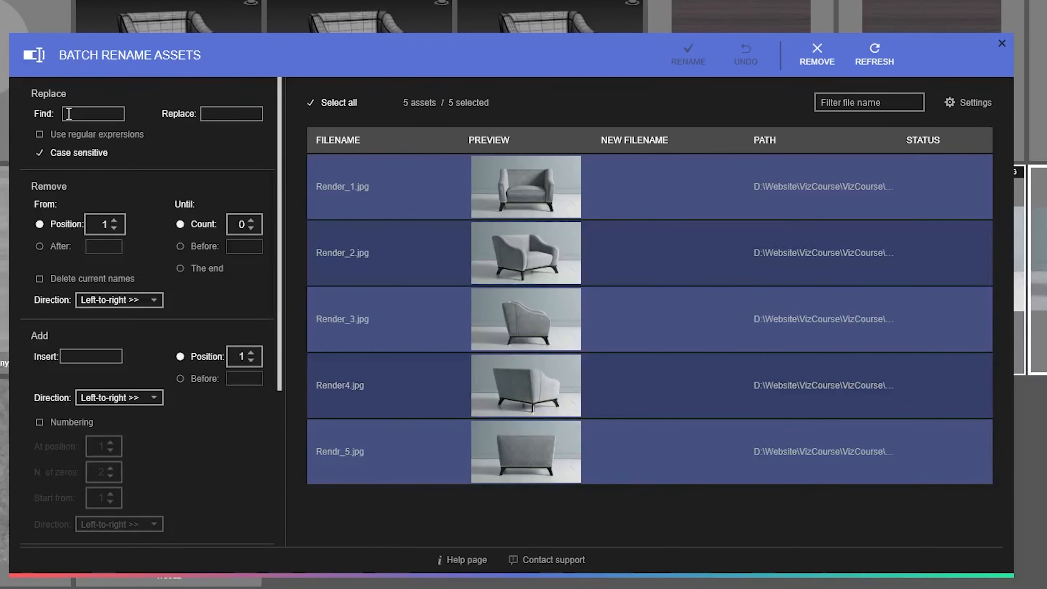
Step: Set the batch rename to find "_" and replace it with "-" in the render filenames
mouse_move(360, 192)
click(83, 117)
text(_)
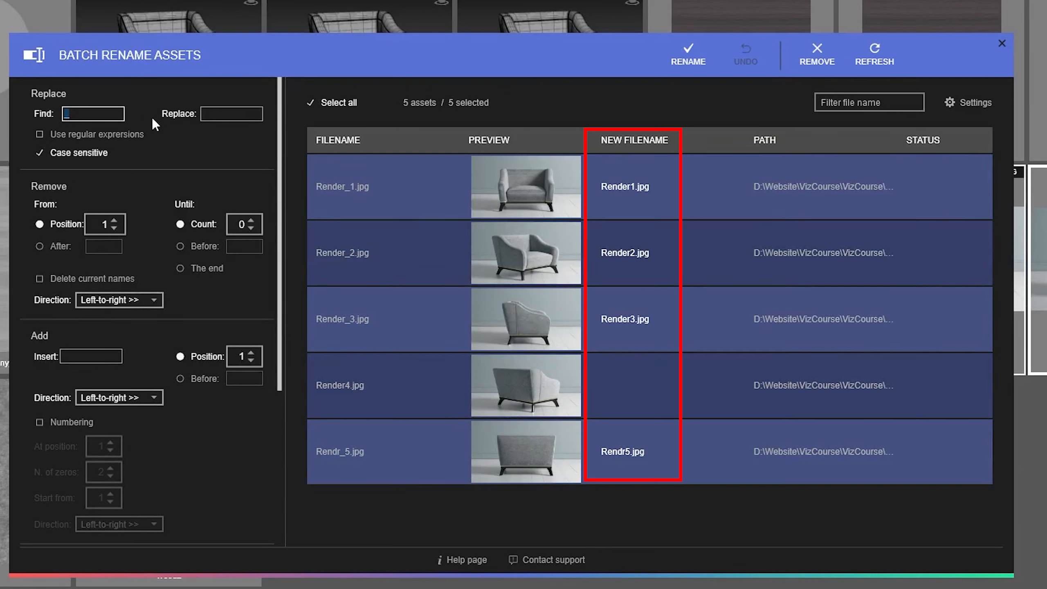
click(210, 113)
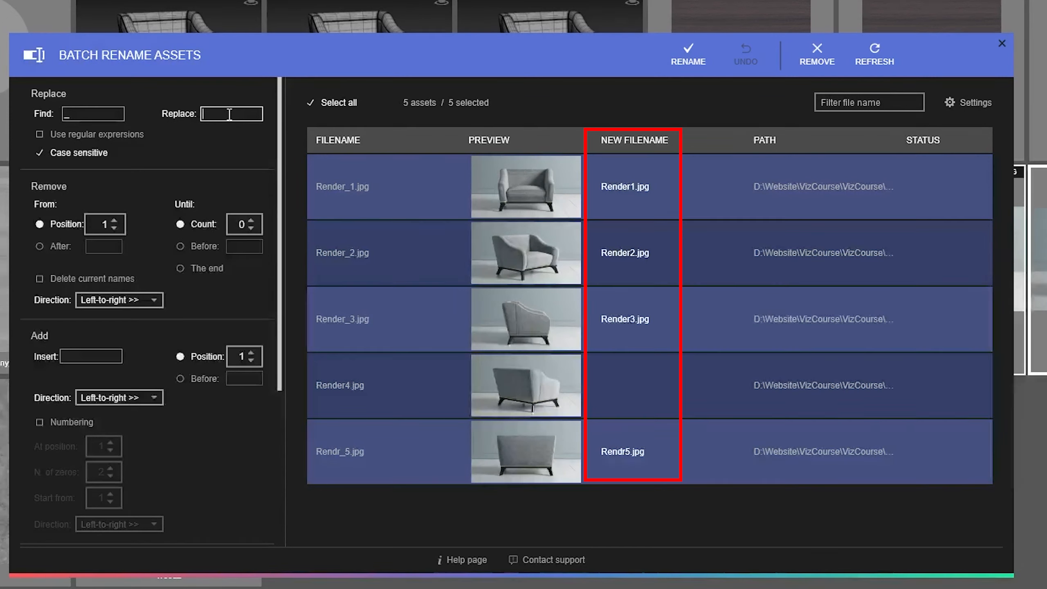
double_click(108, 116)
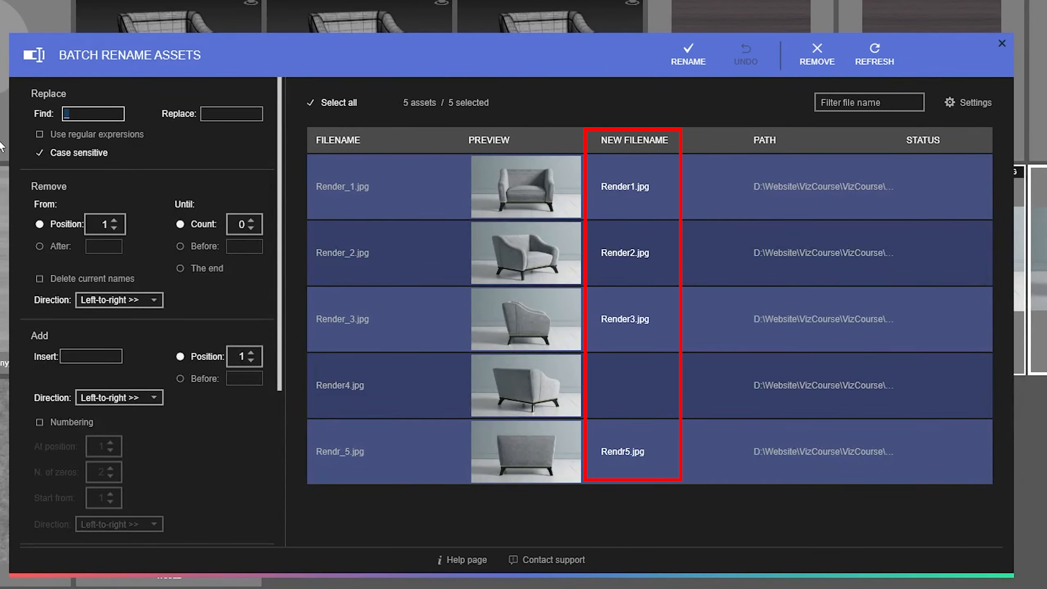
click(217, 115)
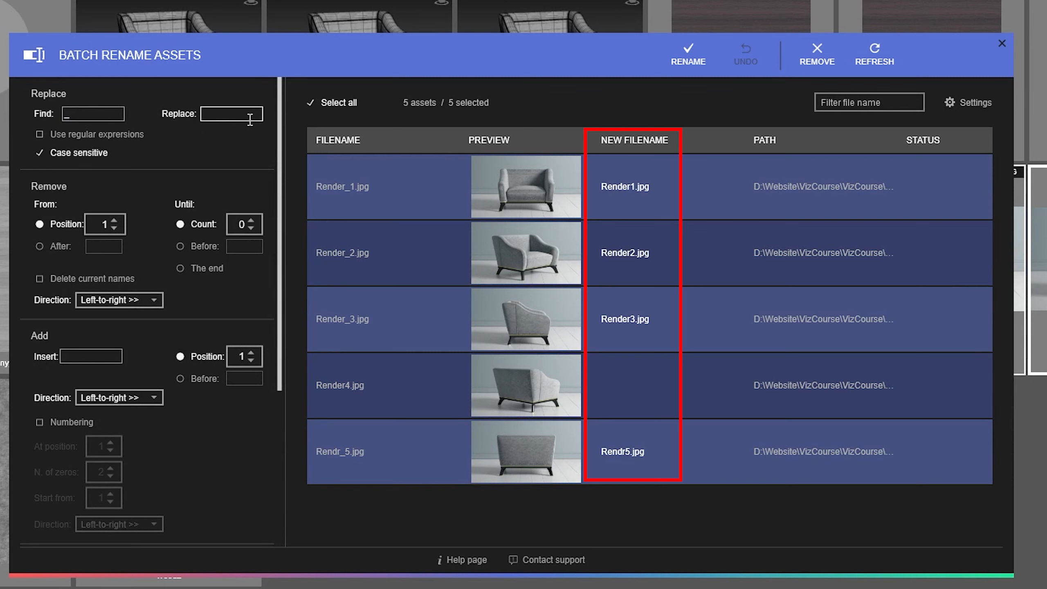
text(-)
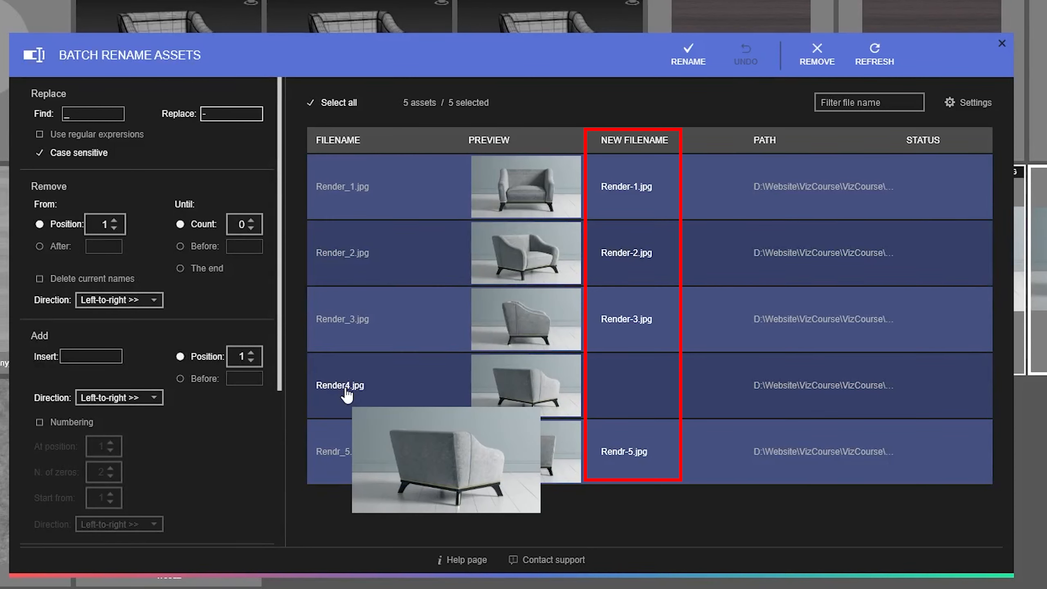
Step: Clear both the replacement hyphen and the underscore search text from the Replace settings
double_click(73, 111)
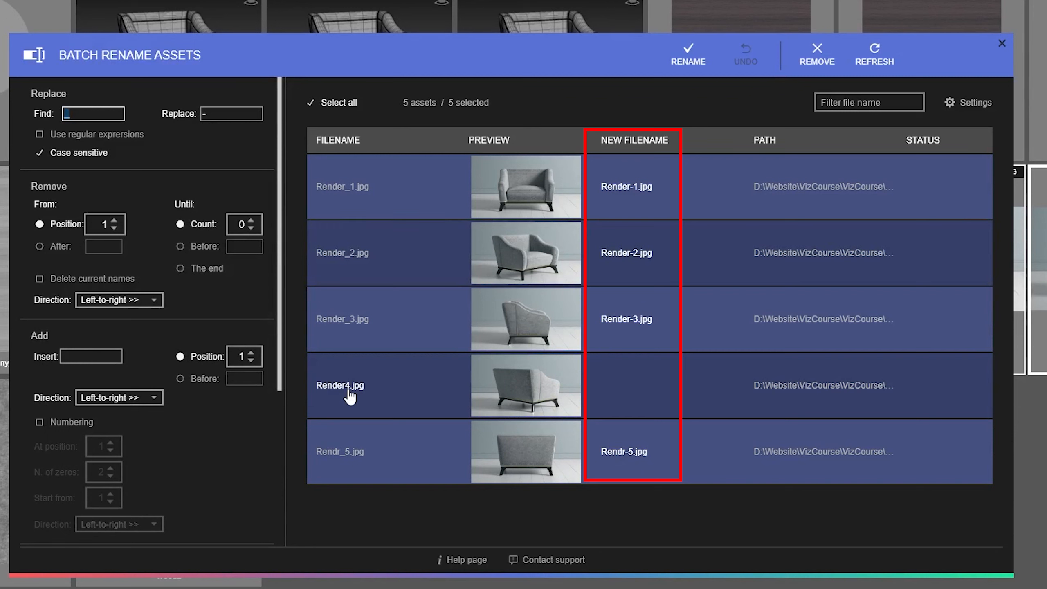
drag(218, 115, 186, 118)
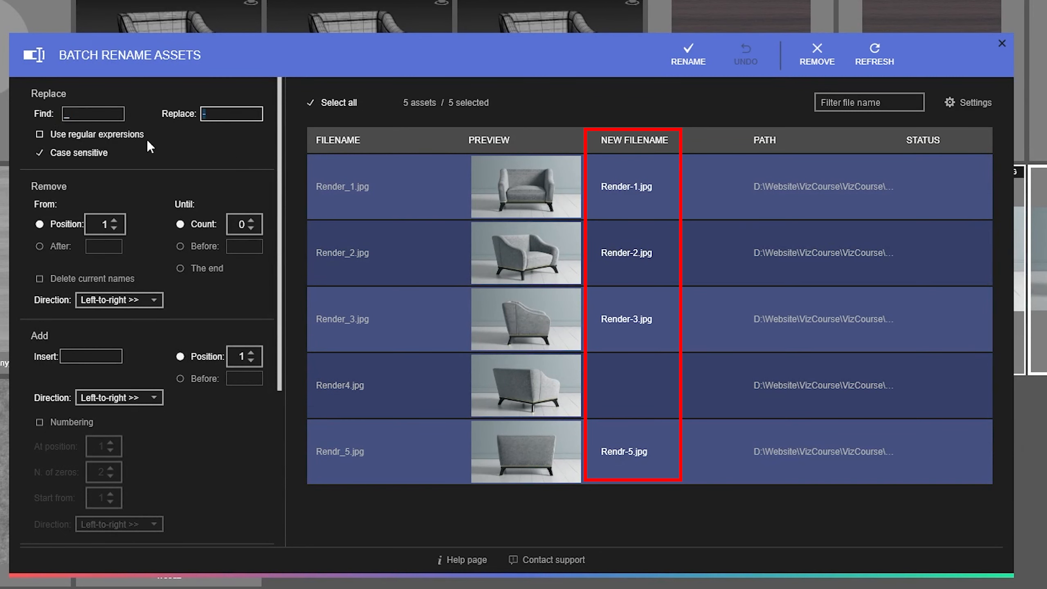
key(BackSpace)
drag(85, 115, 34, 109)
key(BackSpace)
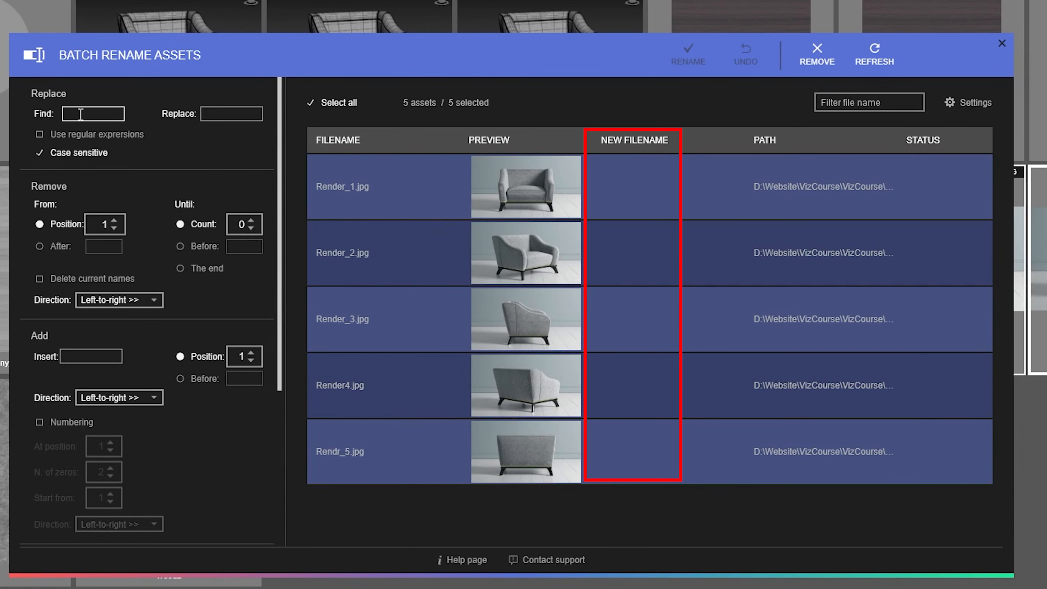
Step: Try finding "R" with case sensitivity switched off and on again, and clear the search text
text(R)
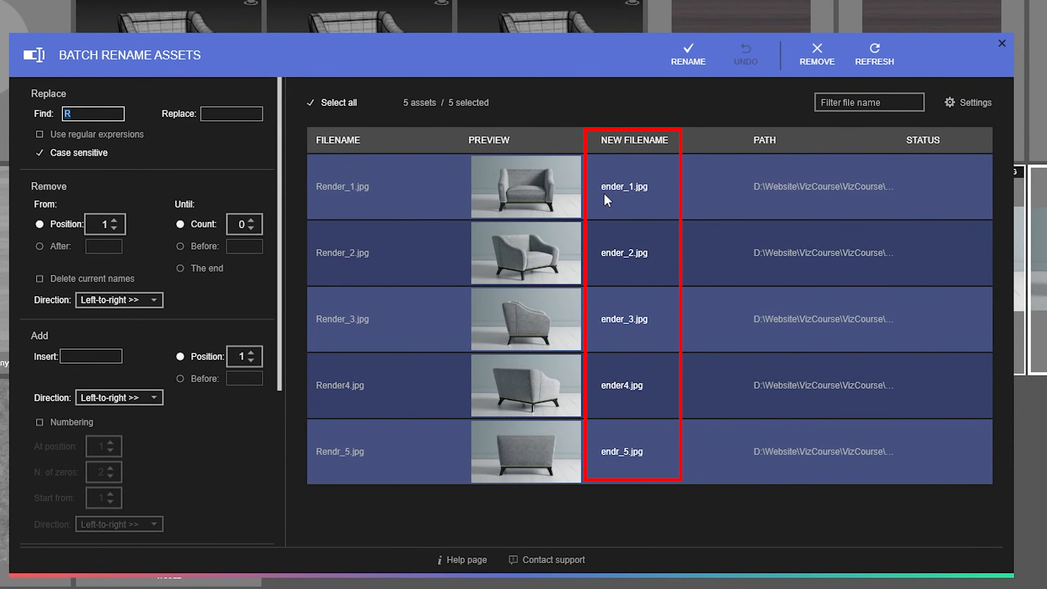
click(39, 153)
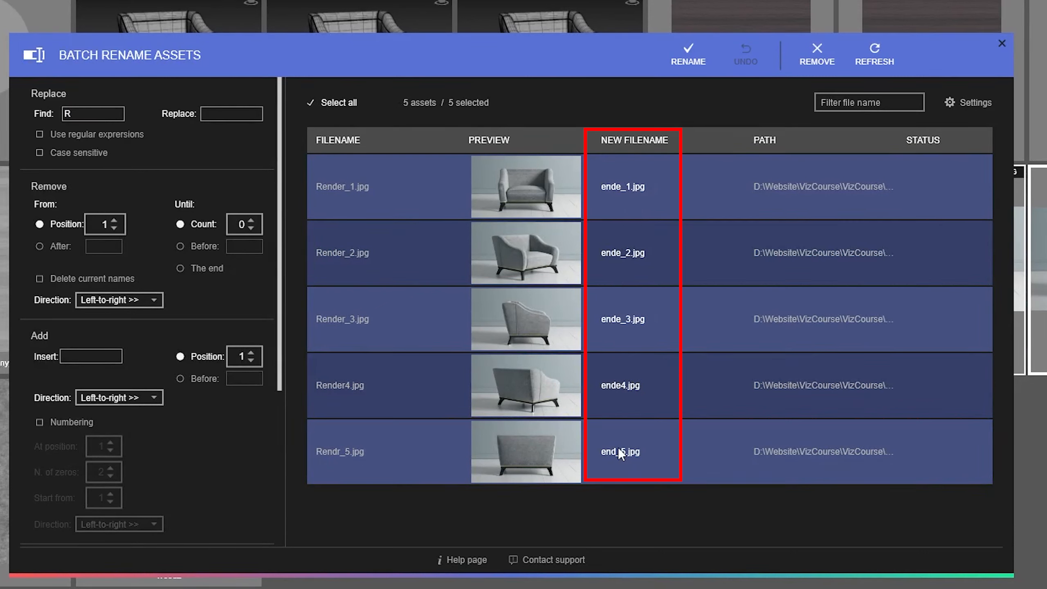
click(67, 151)
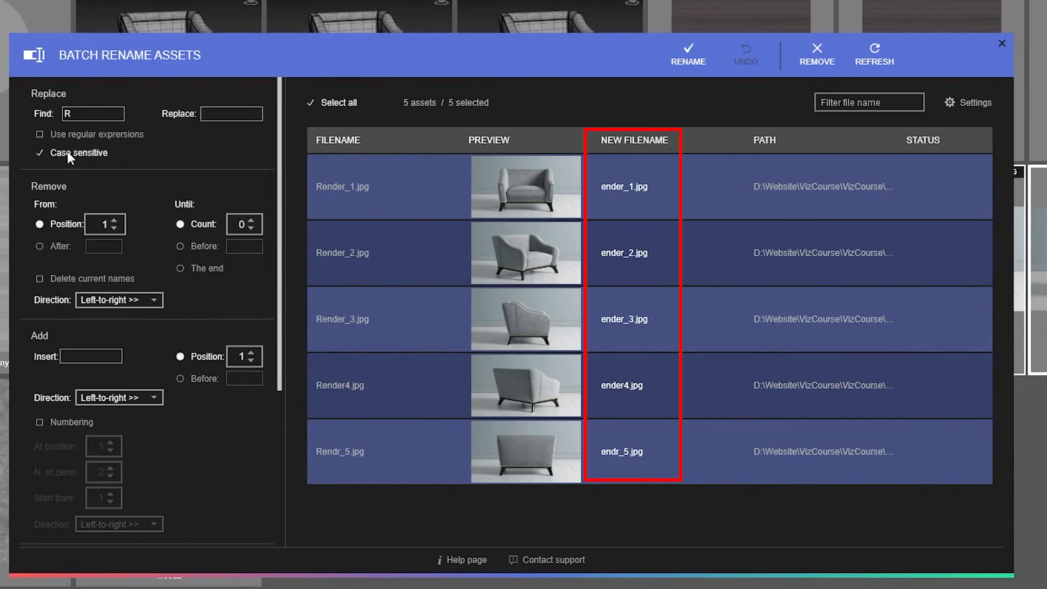
drag(79, 114, 24, 107)
key(BackSpace)
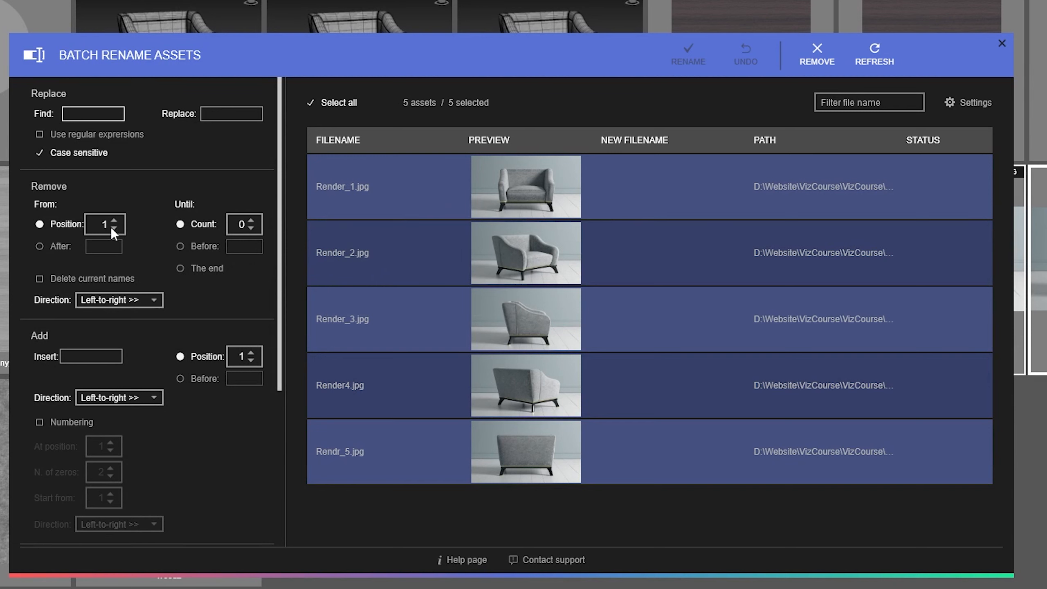
Step: Raise the number of characters removed from position 1 of the filenames to 7
click(250, 219)
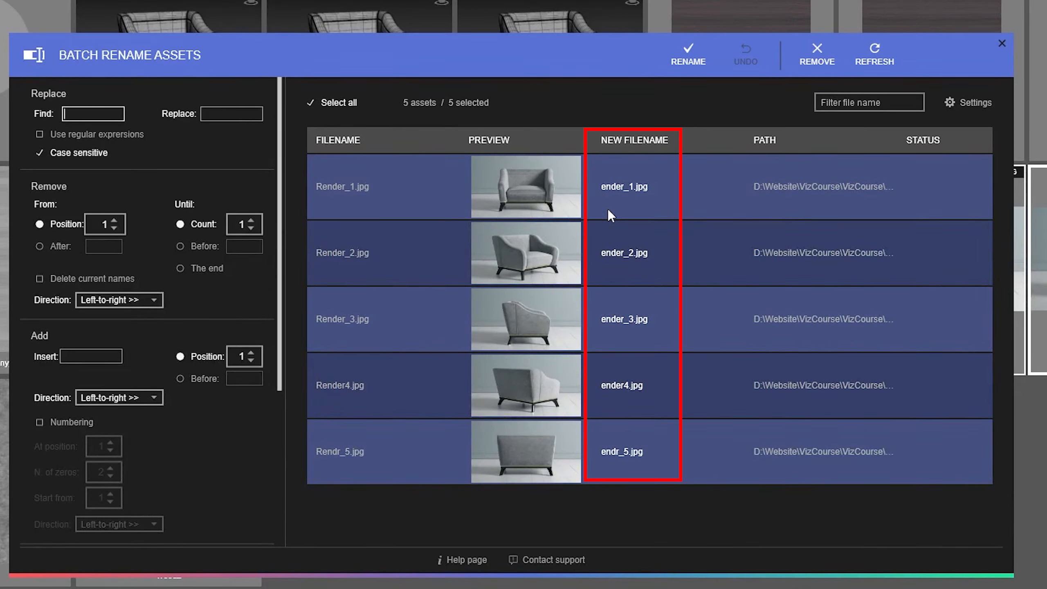
click(251, 219)
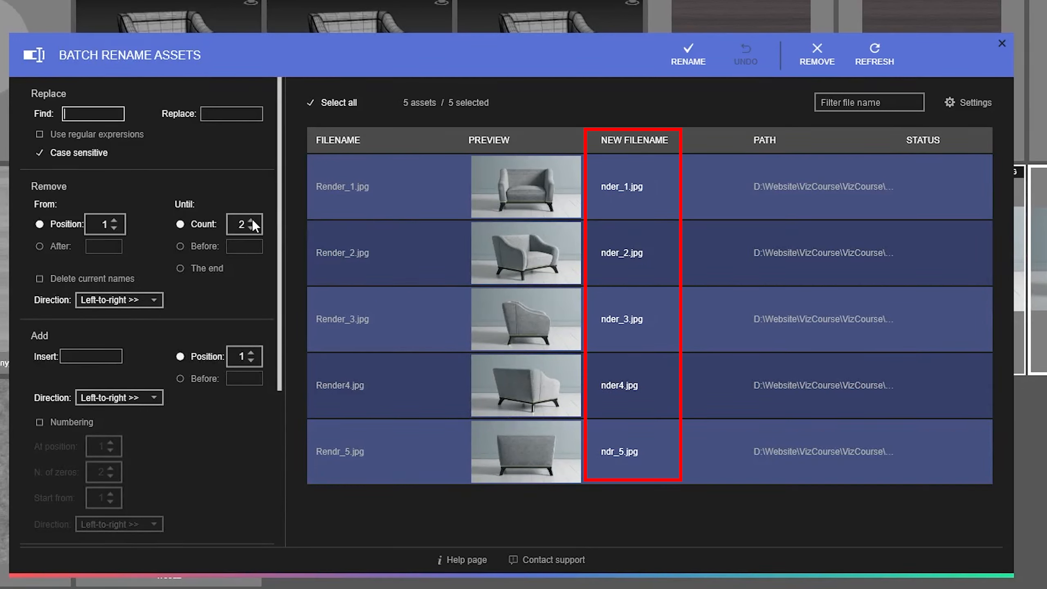
click(251, 220)
click(251, 220)
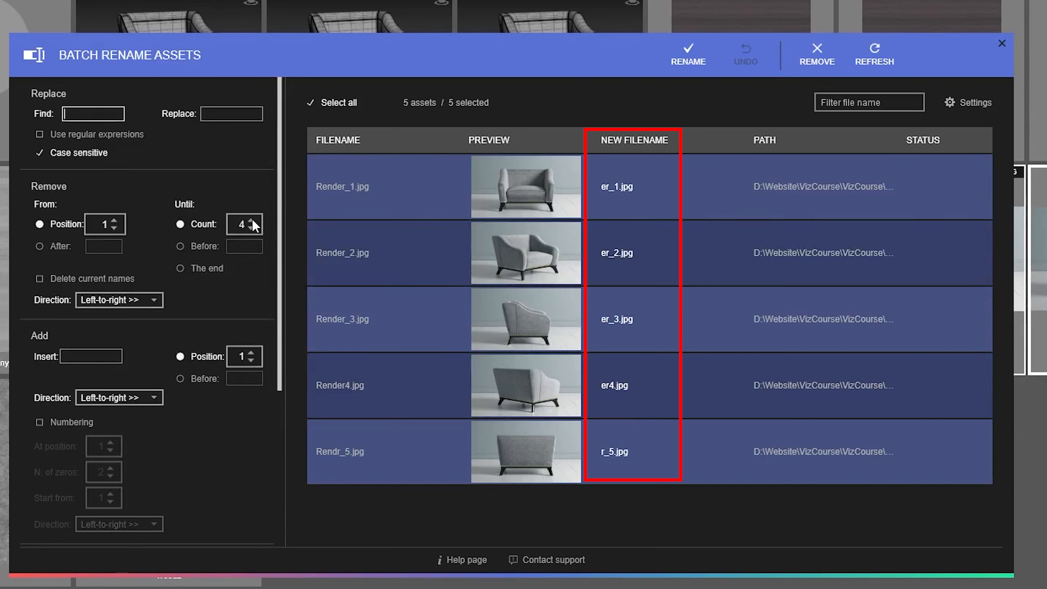
click(251, 220)
click(251, 219)
click(251, 219)
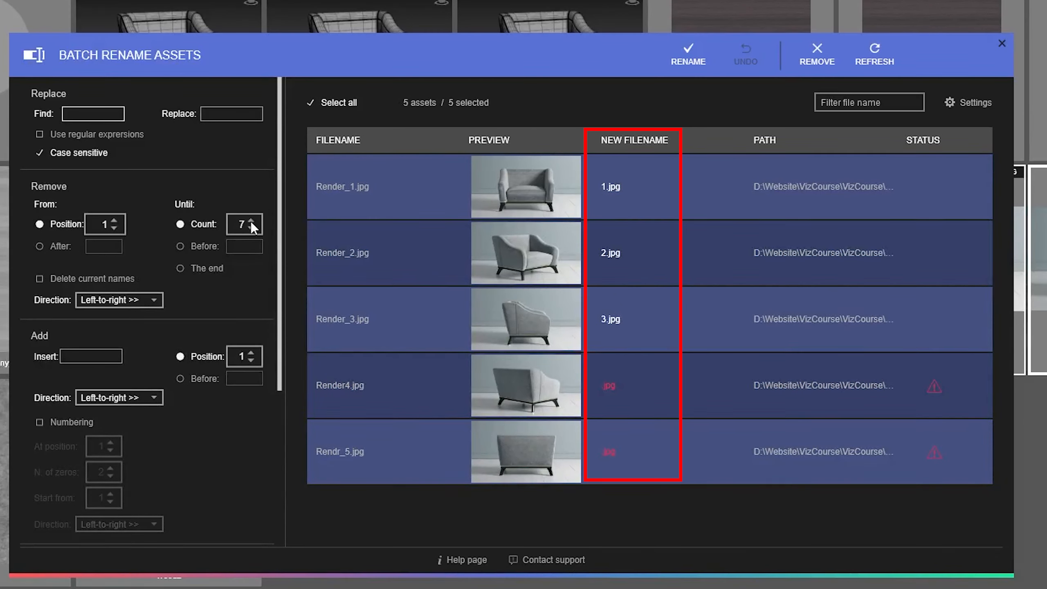
Step: Lower the Remove character count back to 0
click(250, 227)
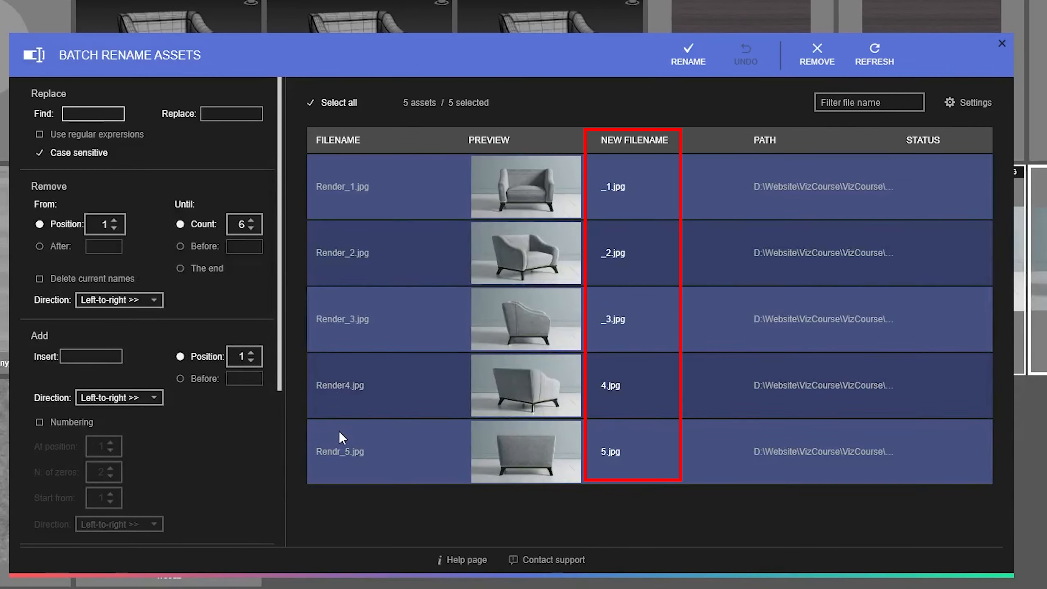
click(251, 228)
click(250, 229)
click(250, 229)
click(251, 228)
click(251, 228)
click(250, 229)
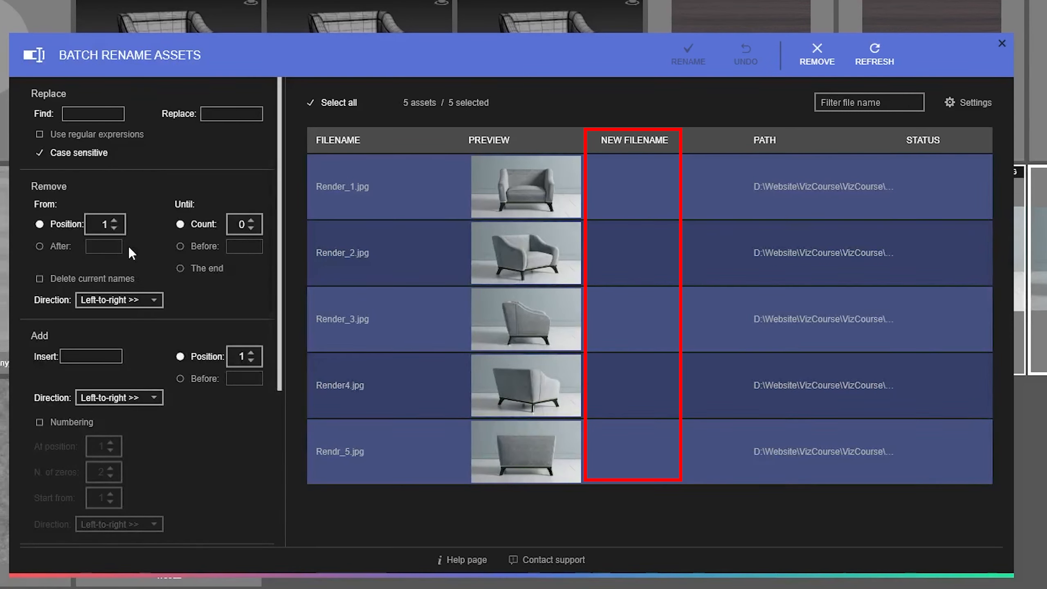
Step: Set the Remove rule to delete the text after "R" and before "_", and check Render4.jpg
click(39, 245)
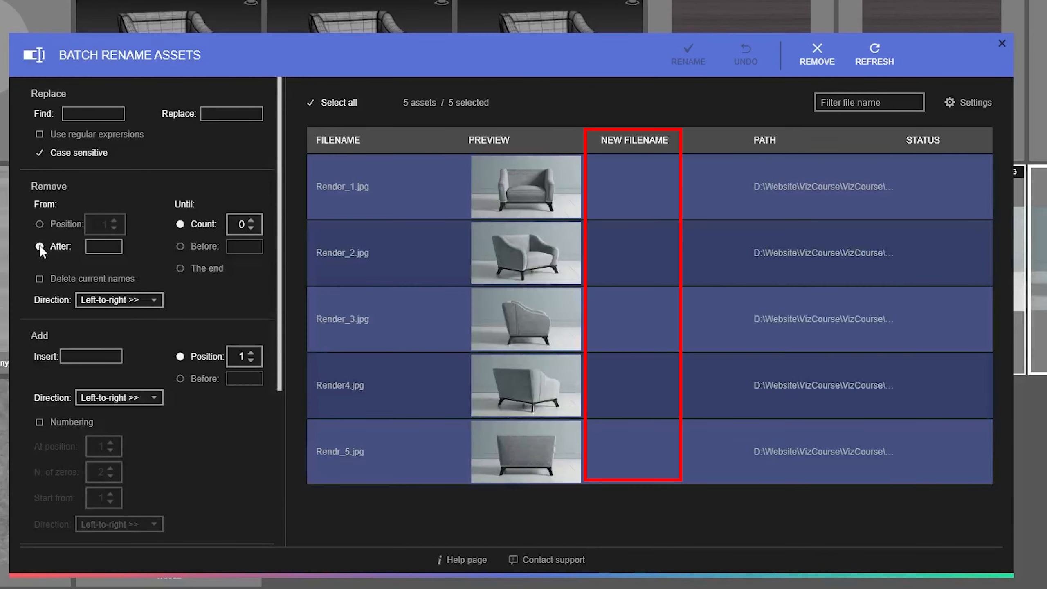
click(94, 246)
text(R)
click(181, 247)
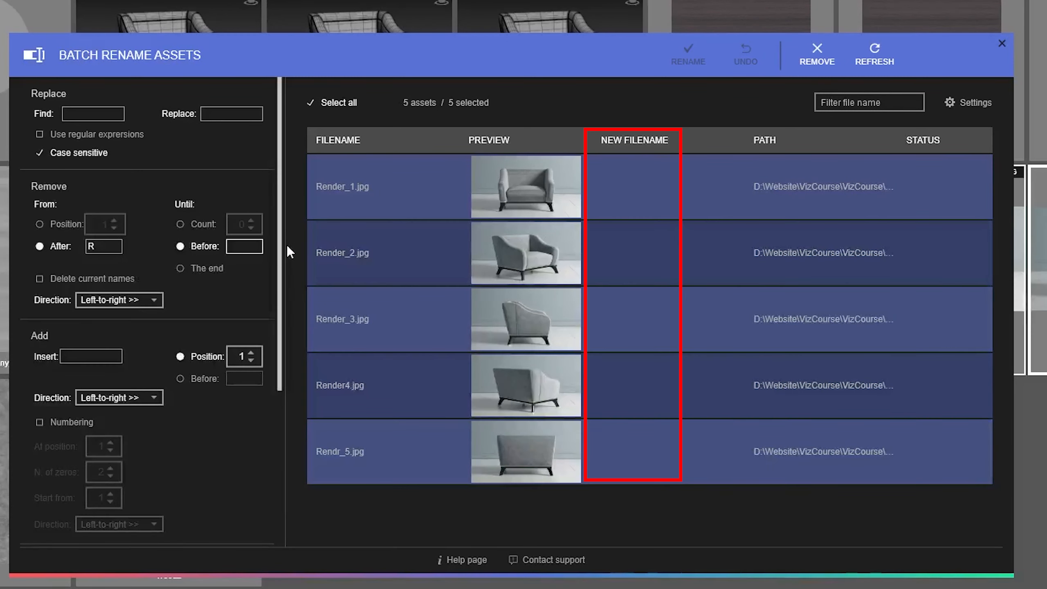
text(_)
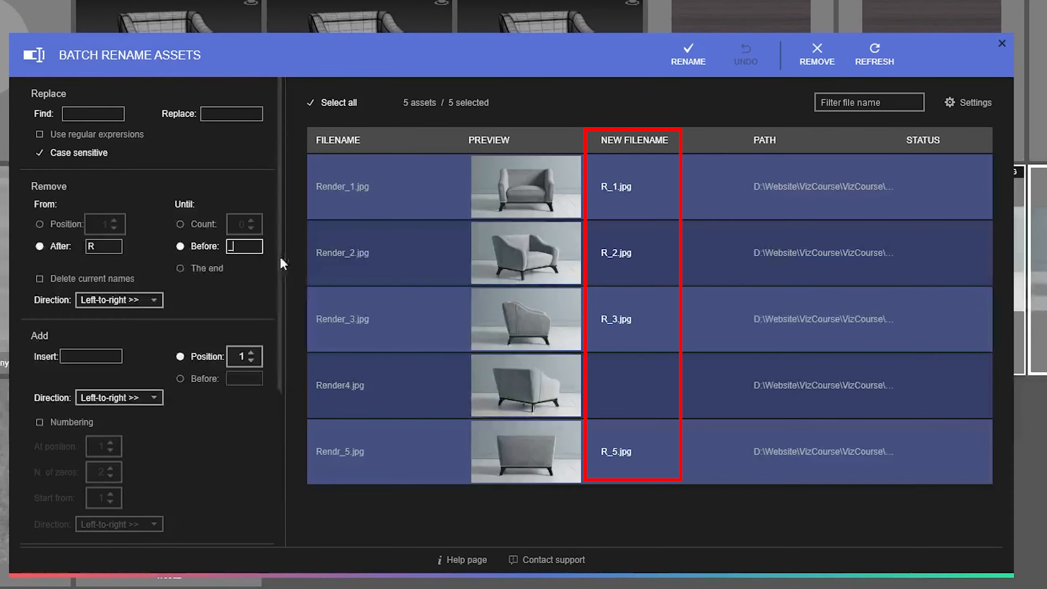
mouse_move(334, 260)
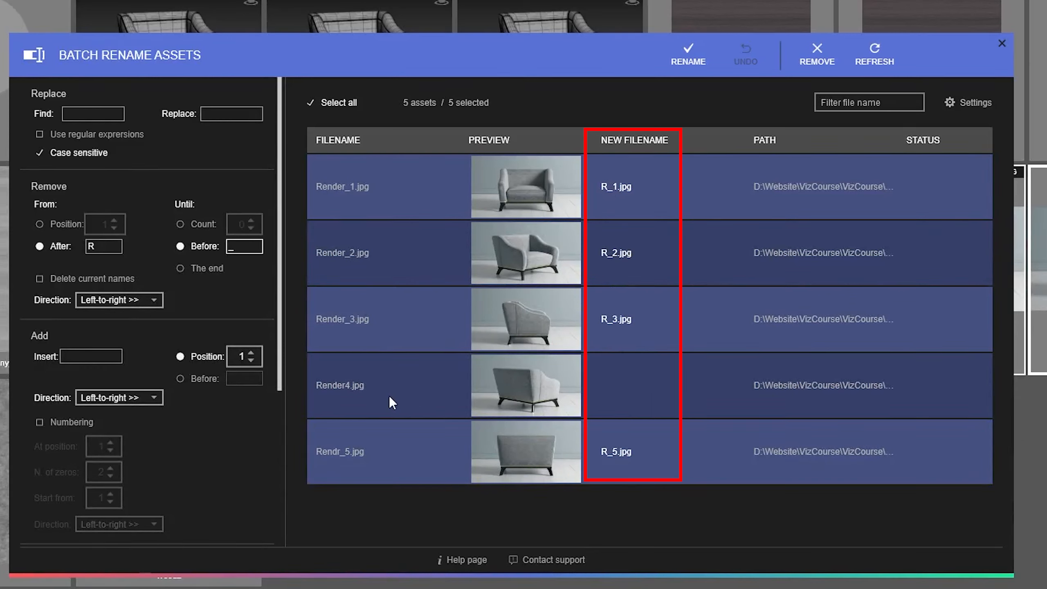
mouse_move(342, 391)
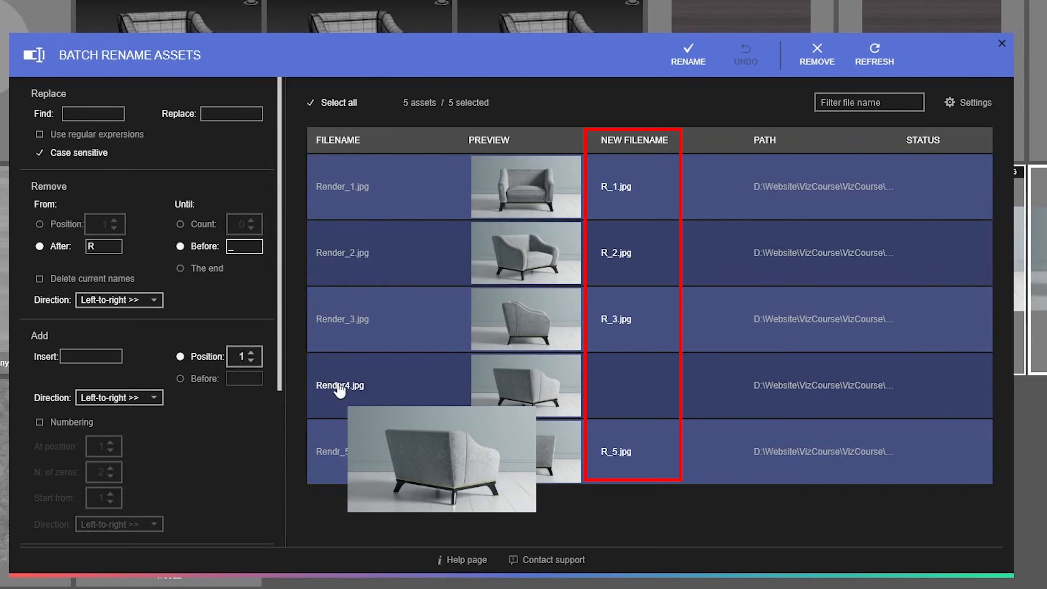
Step: Try removing everything after "R" until the end, and restore the Remove rule to Position and Count
click(179, 268)
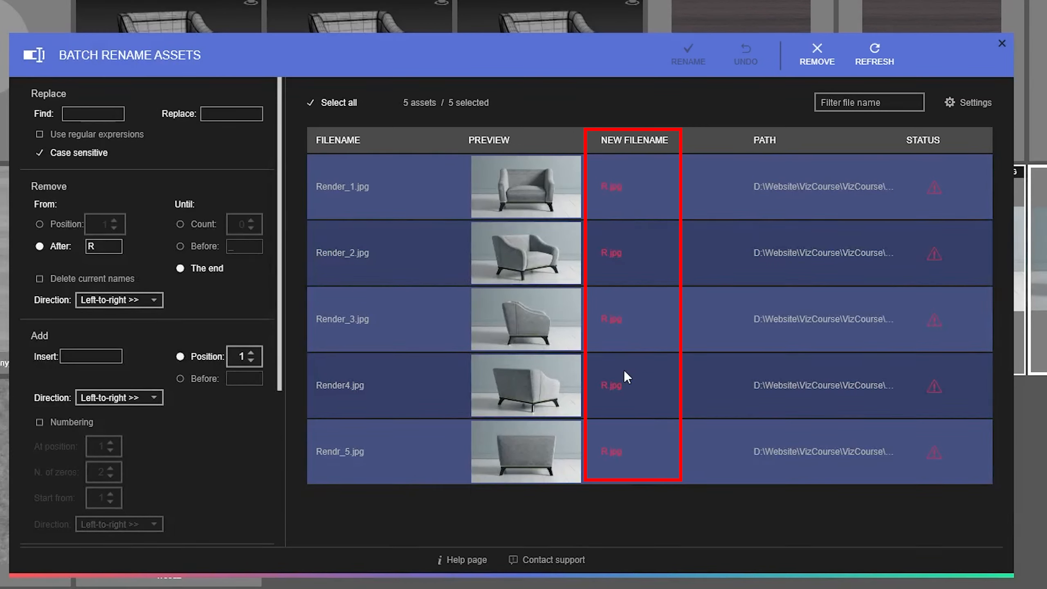
click(78, 225)
click(180, 225)
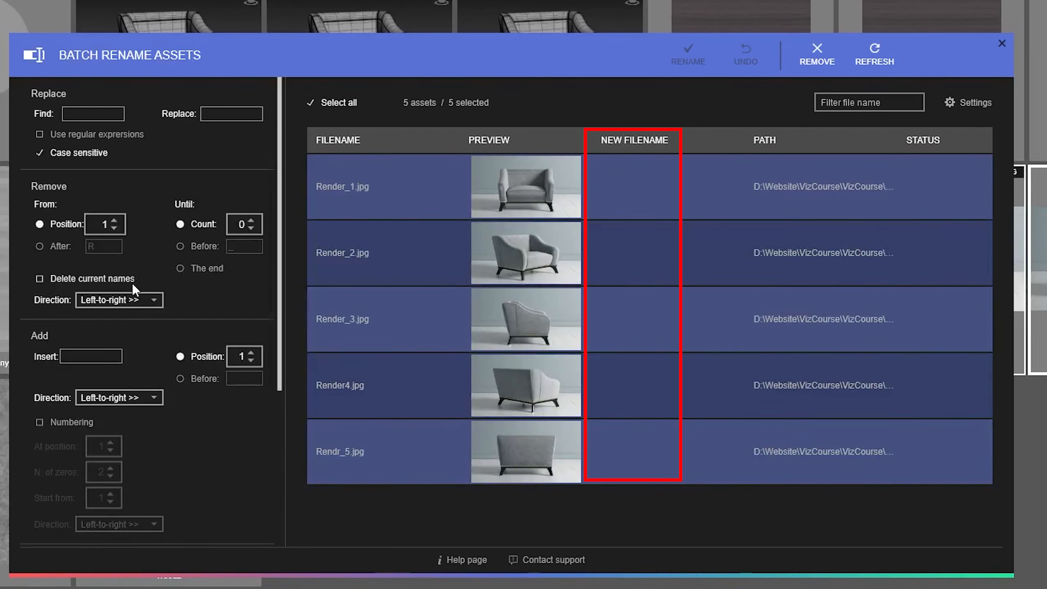
Step: Try deleting the current names, turn that option off again, and check the Remove direction choices
click(110, 282)
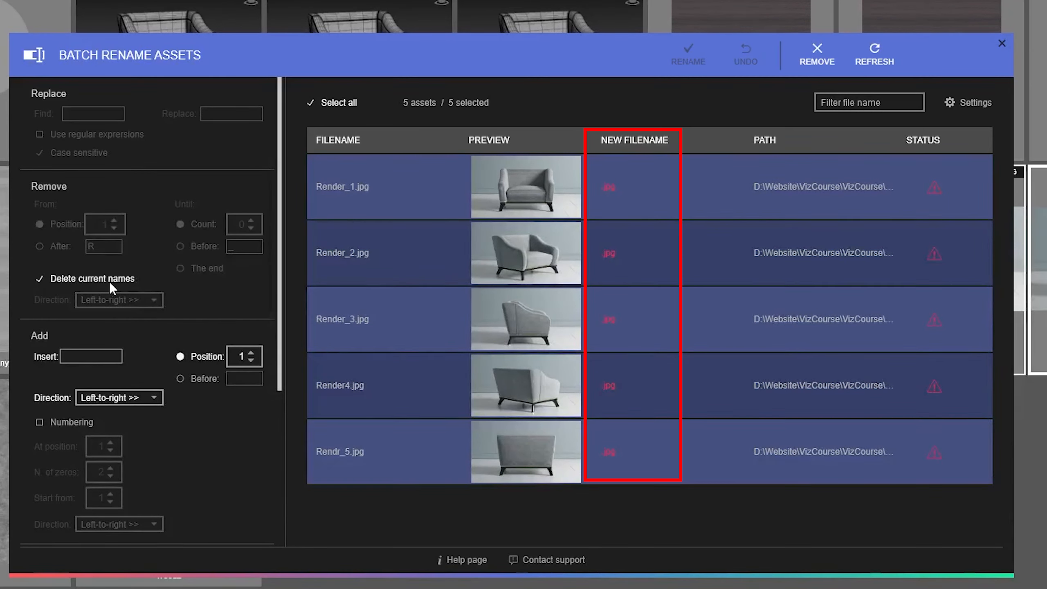
click(110, 281)
click(103, 304)
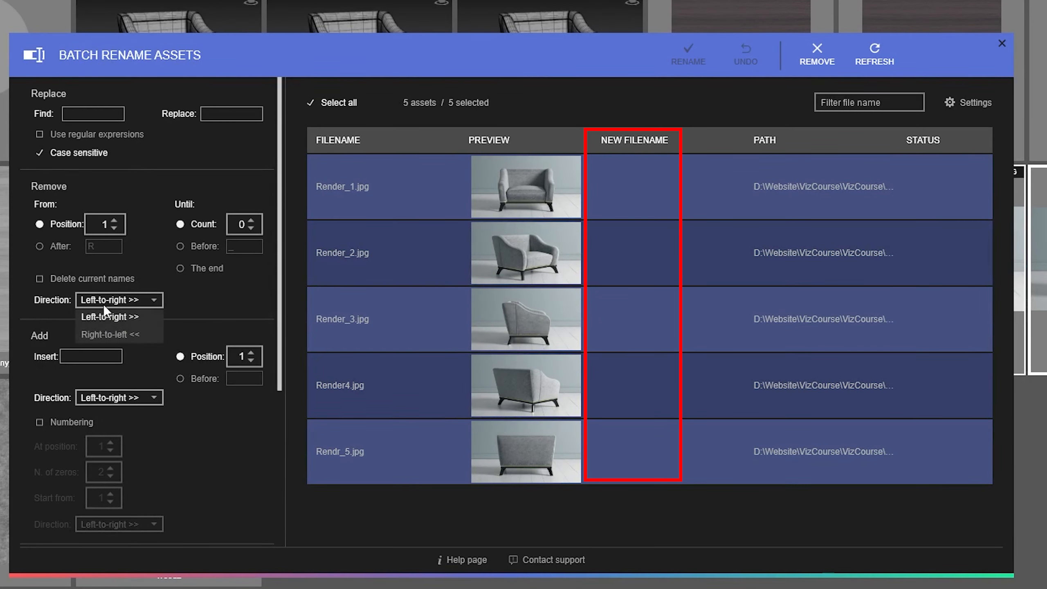
click(209, 293)
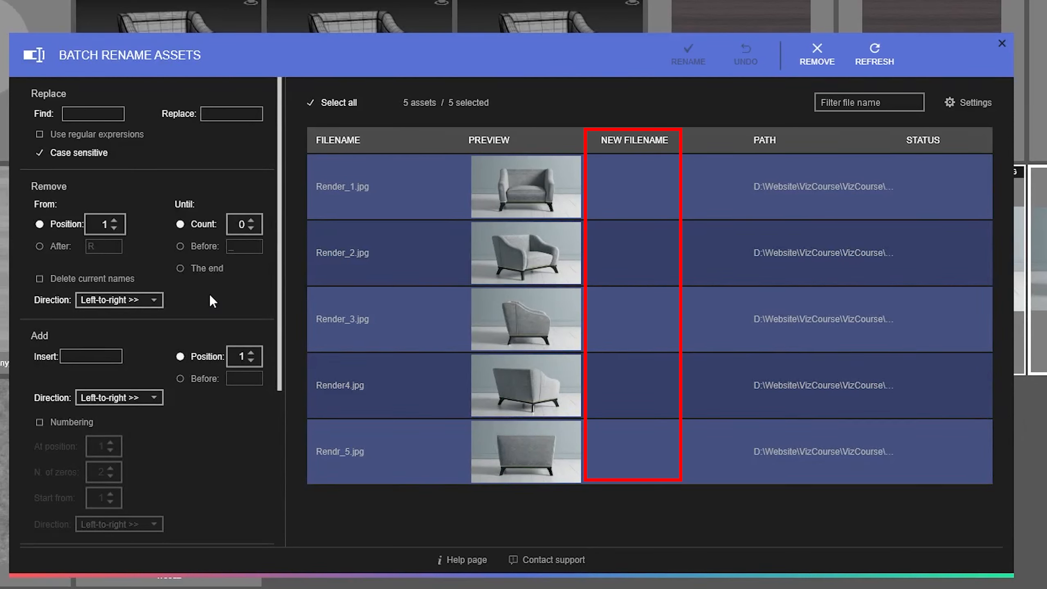
Step: Insert "00" into the new filenames at position 8
click(96, 357)
text(00)
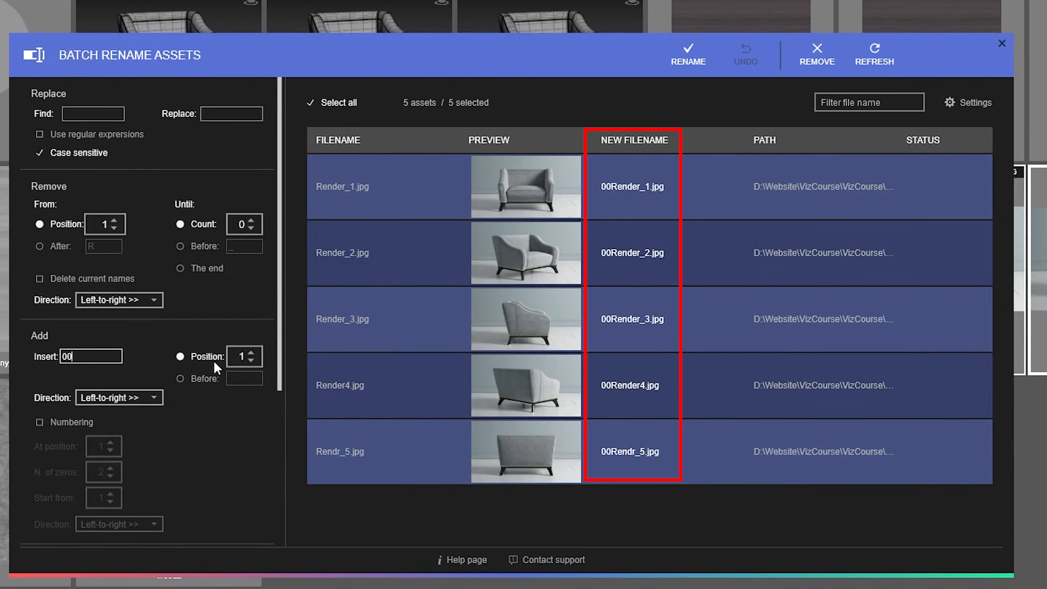
click(251, 352)
click(250, 353)
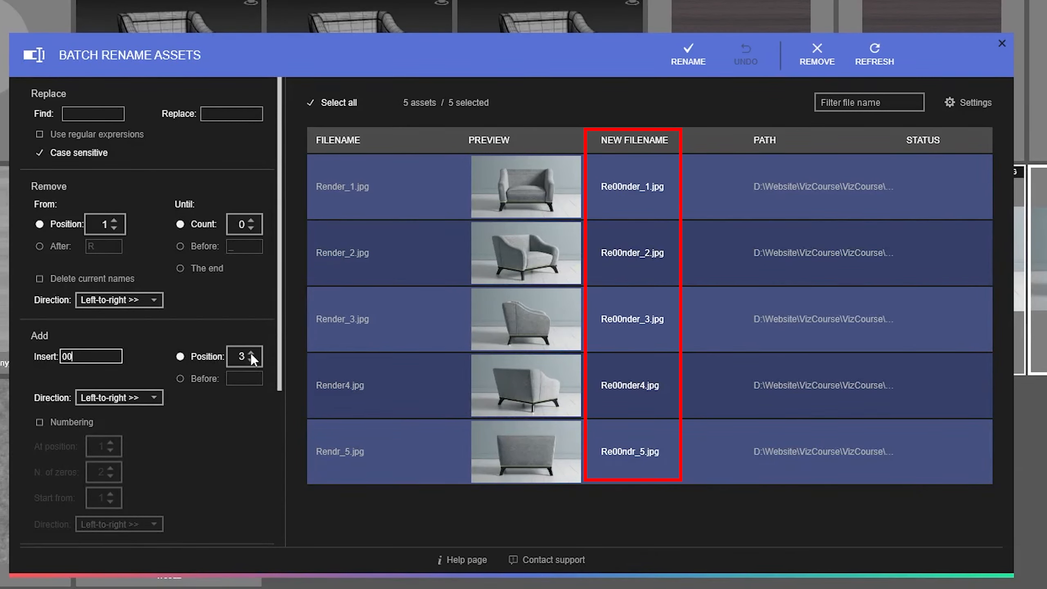
click(250, 352)
click(250, 353)
click(250, 352)
click(250, 352)
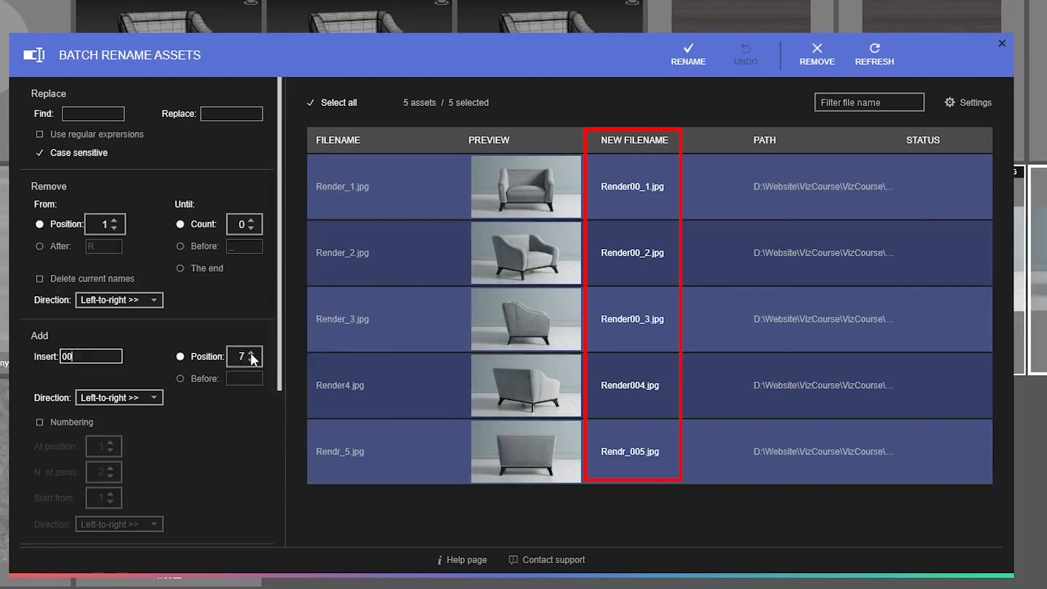
click(251, 353)
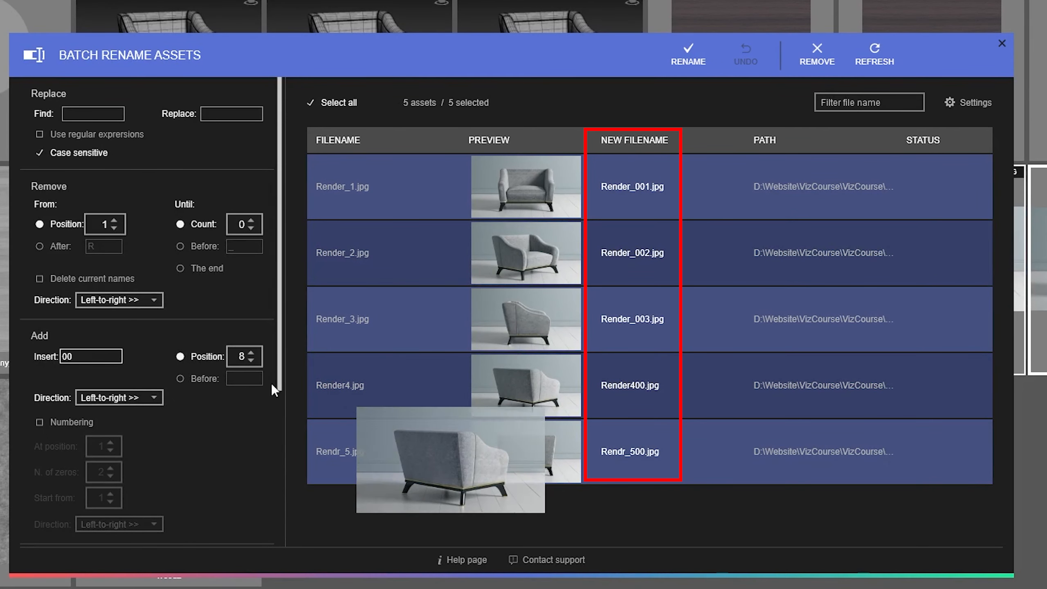
Step: Insert "00_" before the letter "R" in the new filenames
click(207, 378)
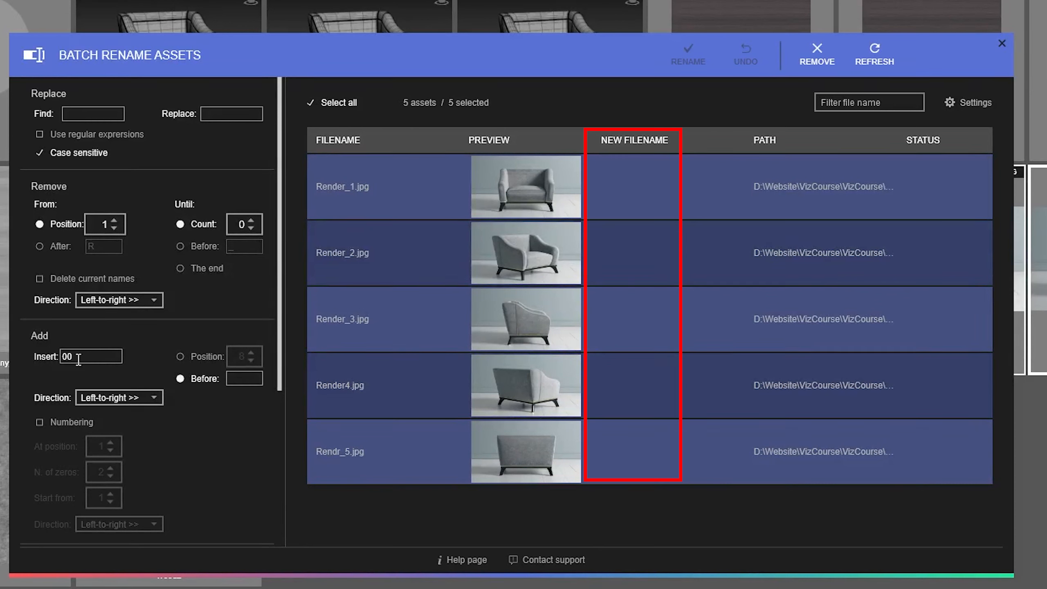
click(246, 377)
text(R)
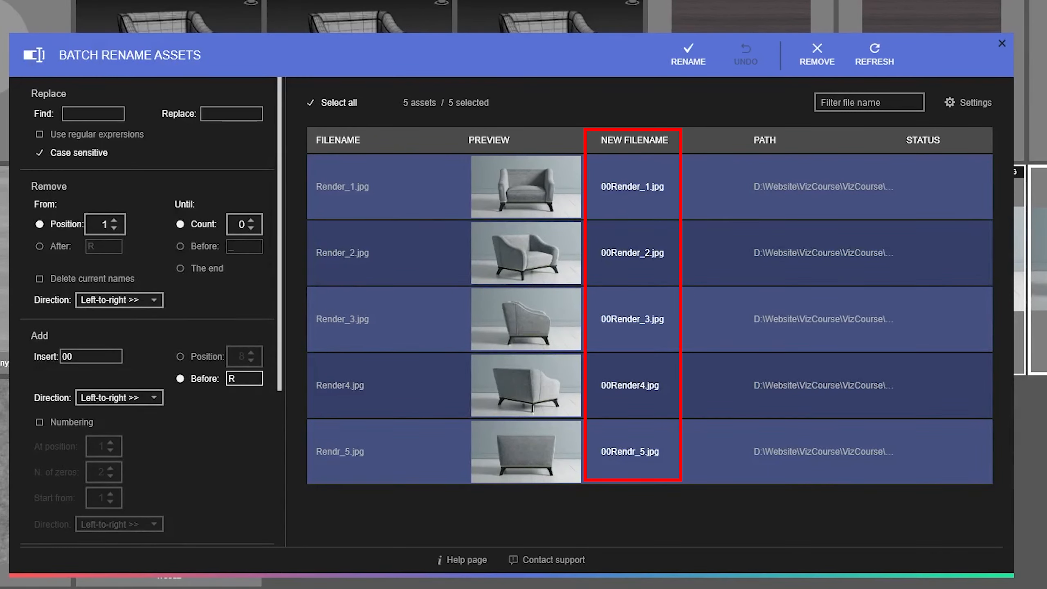
click(119, 351)
text(_)
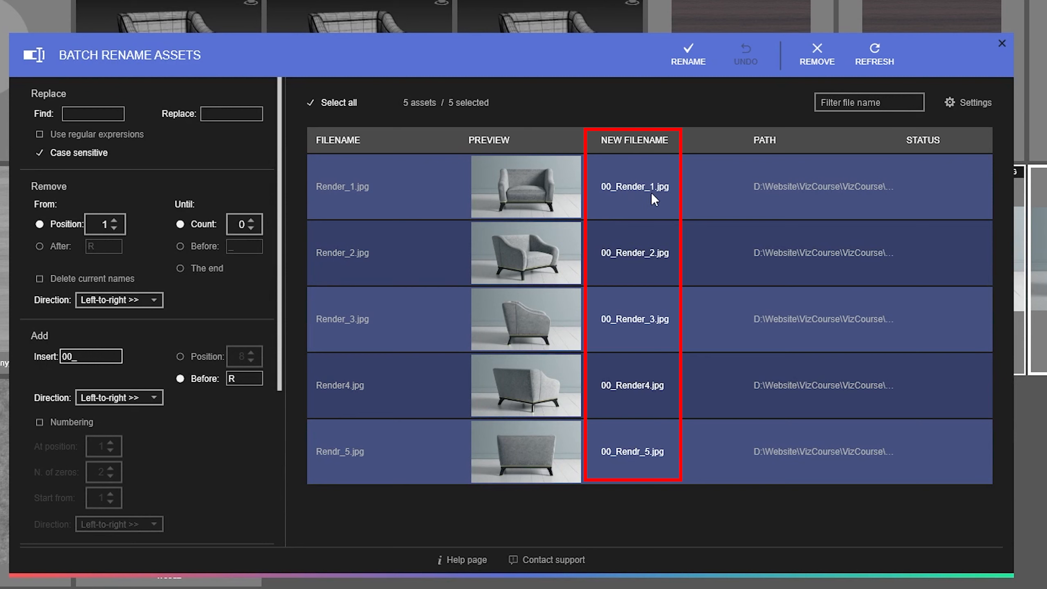
Step: Clear the text in the Add rule and switch its placement back to Position
click(113, 401)
click(129, 377)
drag(103, 356, 27, 346)
key(BackSpace)
click(231, 378)
click(181, 357)
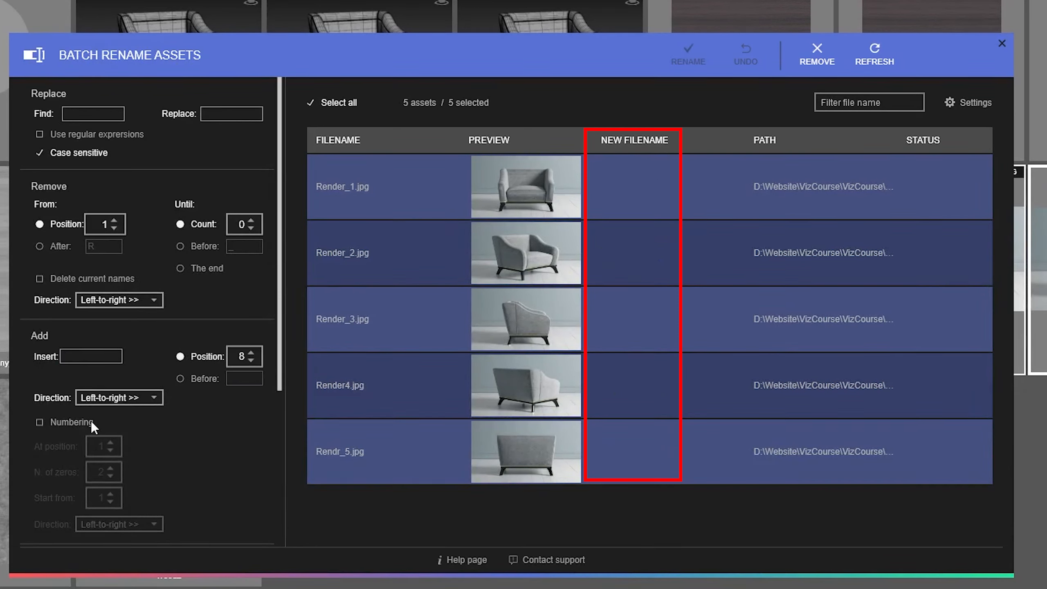
Step: Turn on Numbering for the new filenames and set the numbers at position 8
click(72, 423)
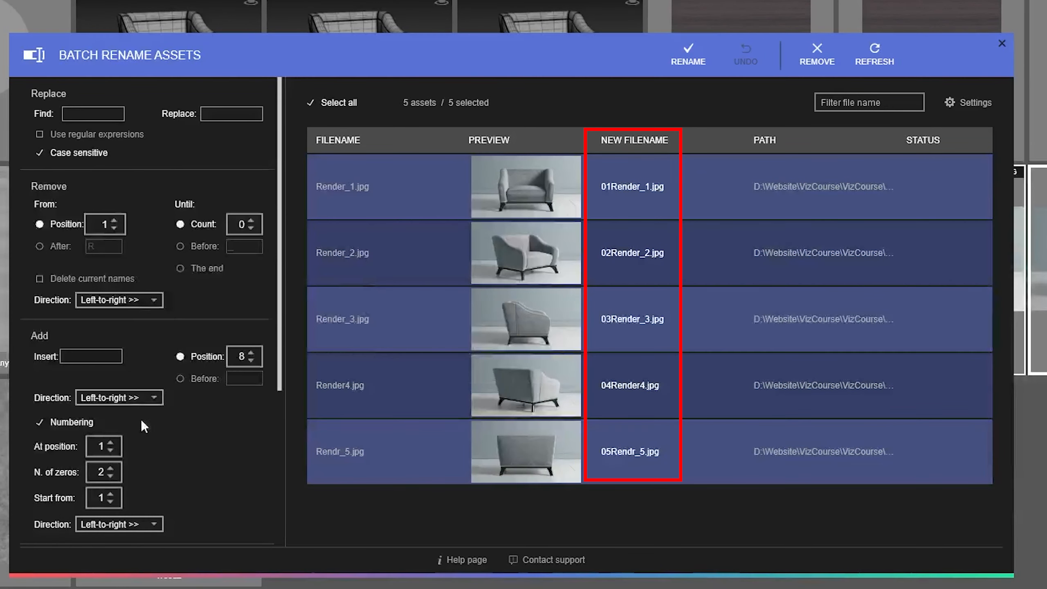
click(111, 441)
click(112, 441)
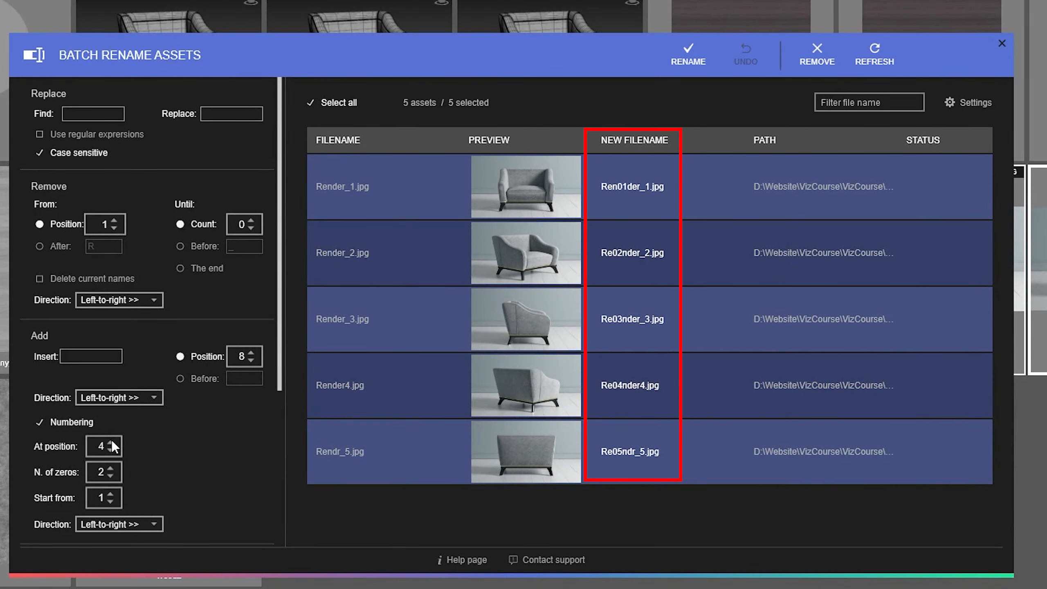
click(111, 441)
click(111, 441)
click(111, 441)
click(111, 441)
click(112, 440)
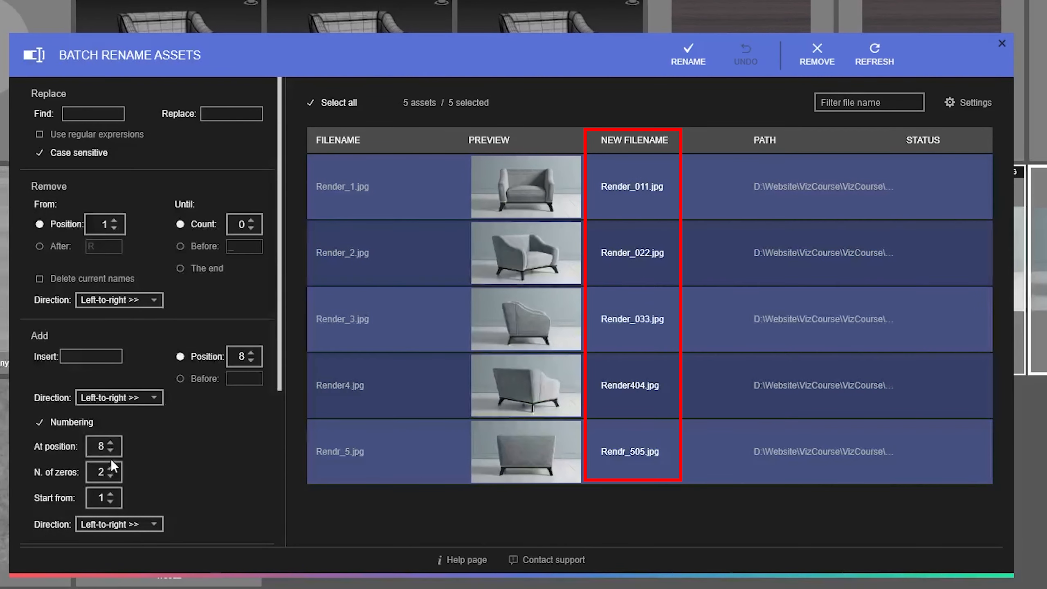
Step: Move the numbering back to position 1 of the filenames
click(109, 451)
click(110, 451)
click(110, 450)
click(109, 450)
click(109, 450)
click(110, 450)
click(109, 451)
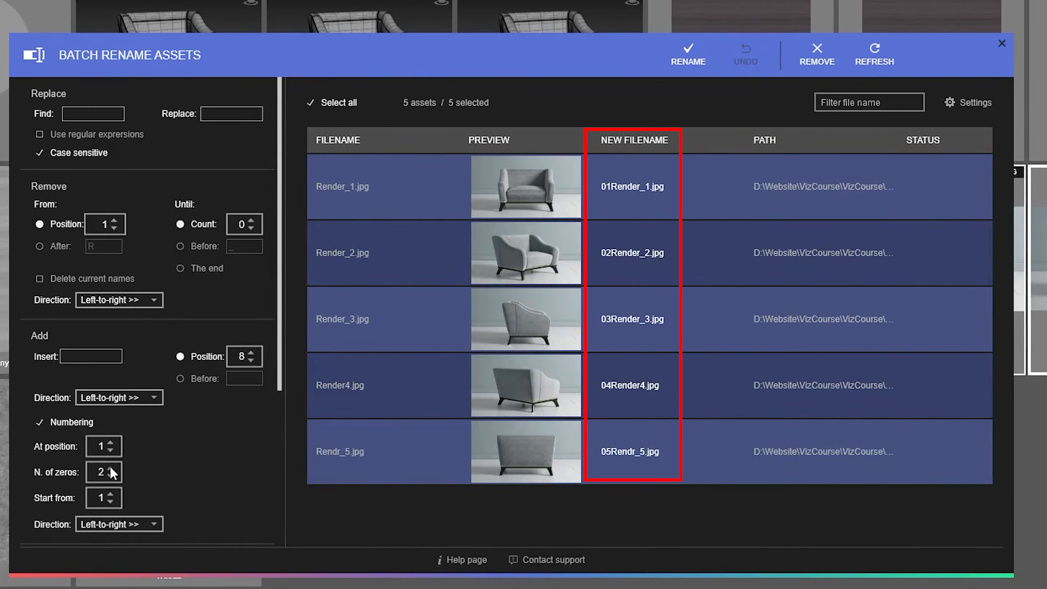
Step: Try 7 and 1 as the number of zeros in the numbering, and set it to 2
click(110, 467)
click(109, 467)
click(110, 468)
click(110, 468)
click(109, 467)
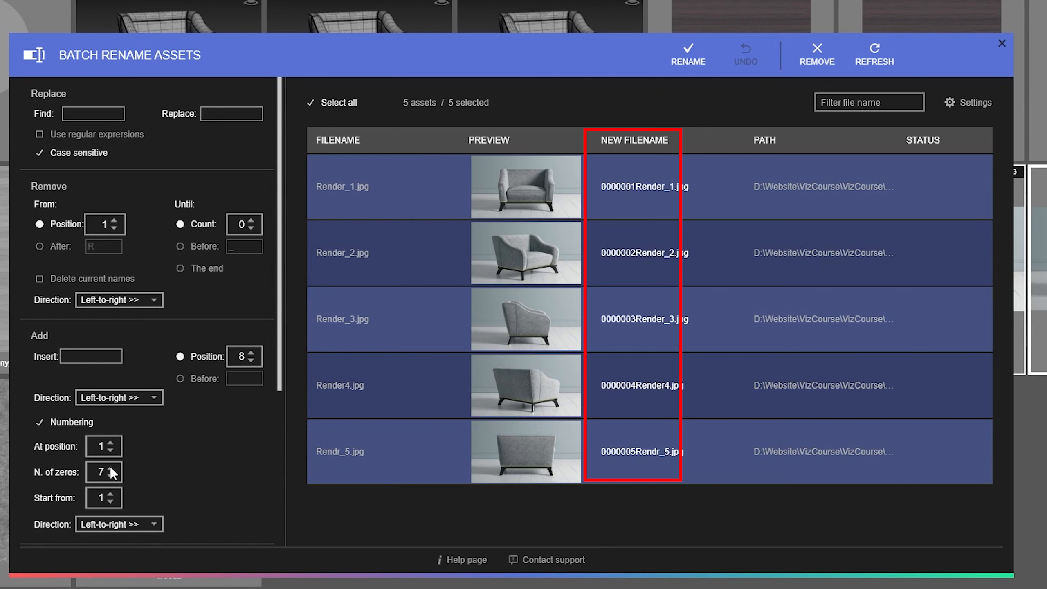
click(112, 475)
click(111, 475)
click(111, 475)
click(111, 475)
click(112, 474)
click(111, 474)
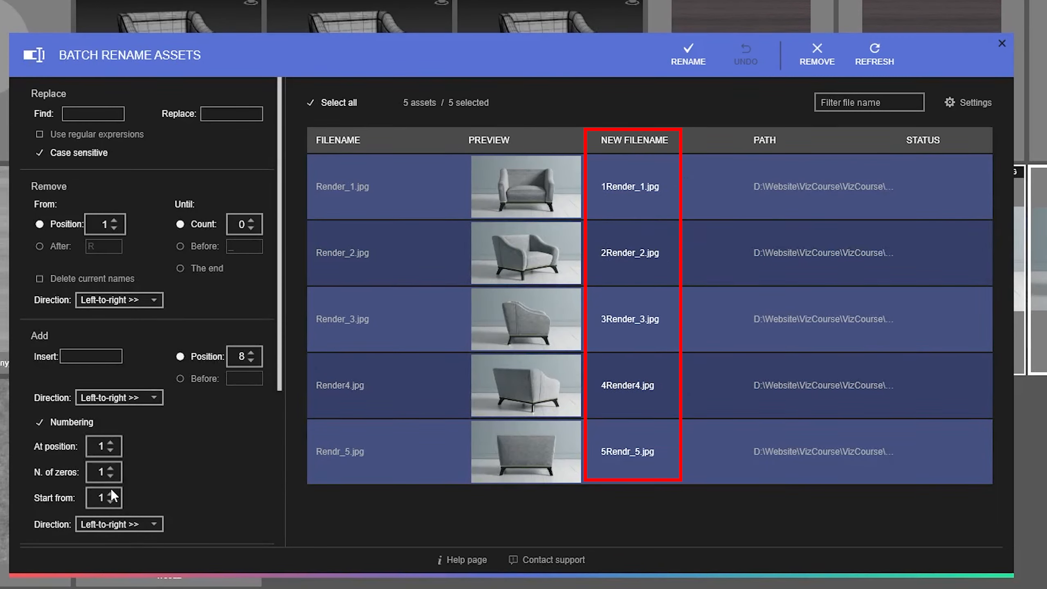
click(110, 469)
Step: Set the numbering to start from 10, and close the batch rename window without renaming the files
click(111, 494)
click(110, 494)
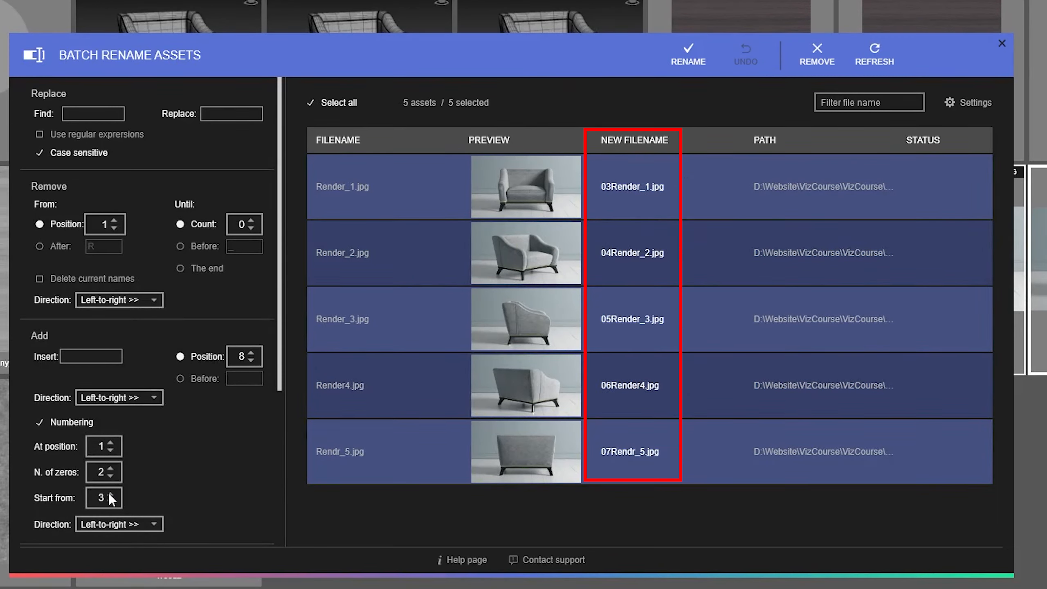
click(110, 494)
click(110, 494)
click(111, 494)
click(110, 494)
click(110, 494)
click(110, 494)
click(110, 494)
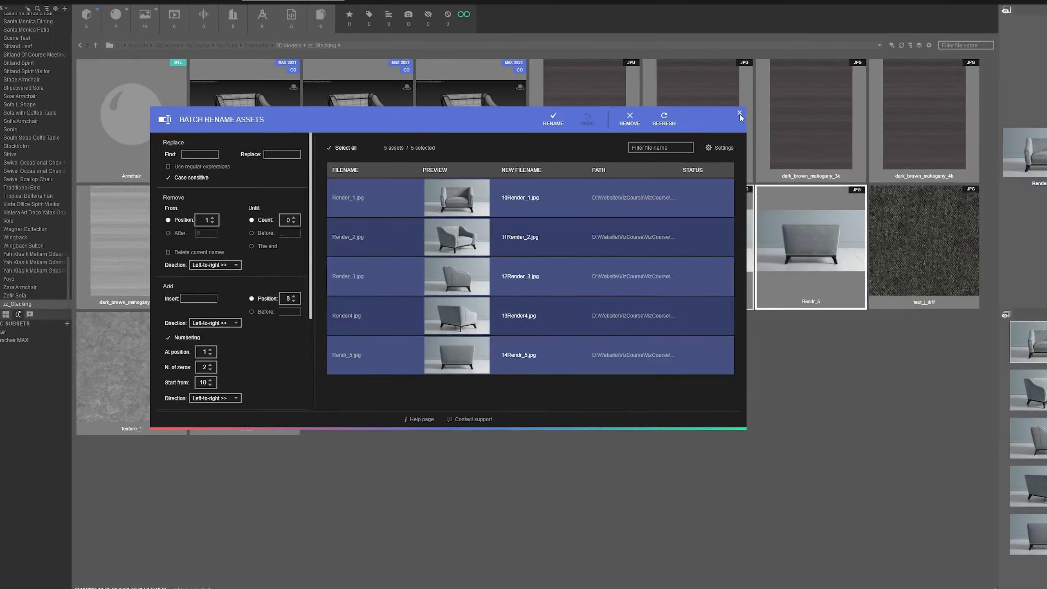
click(739, 113)
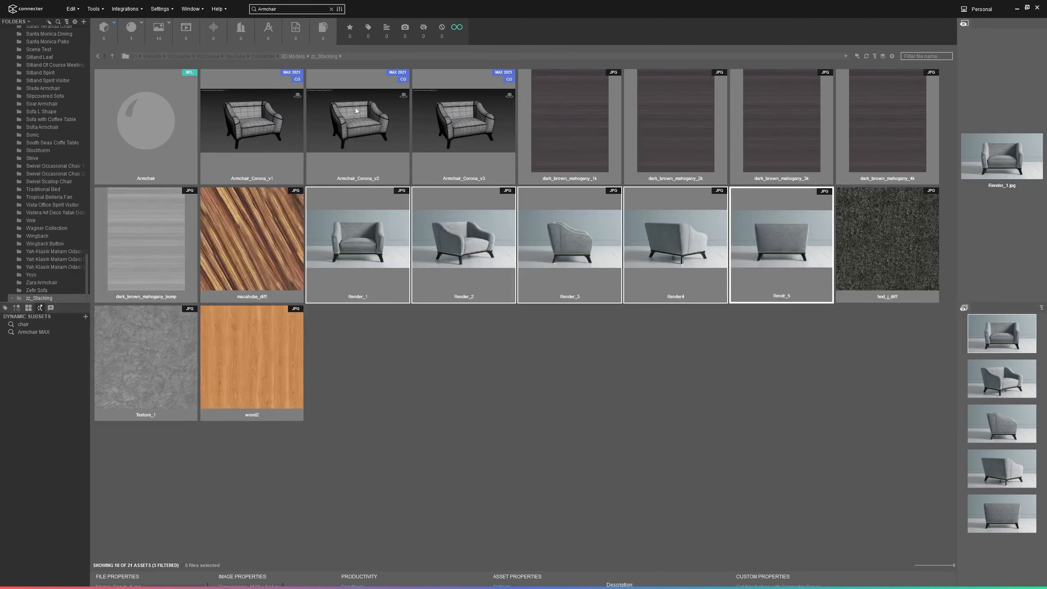
Step: Collapse the 3D Models folder in the folder tree
click(97, 10)
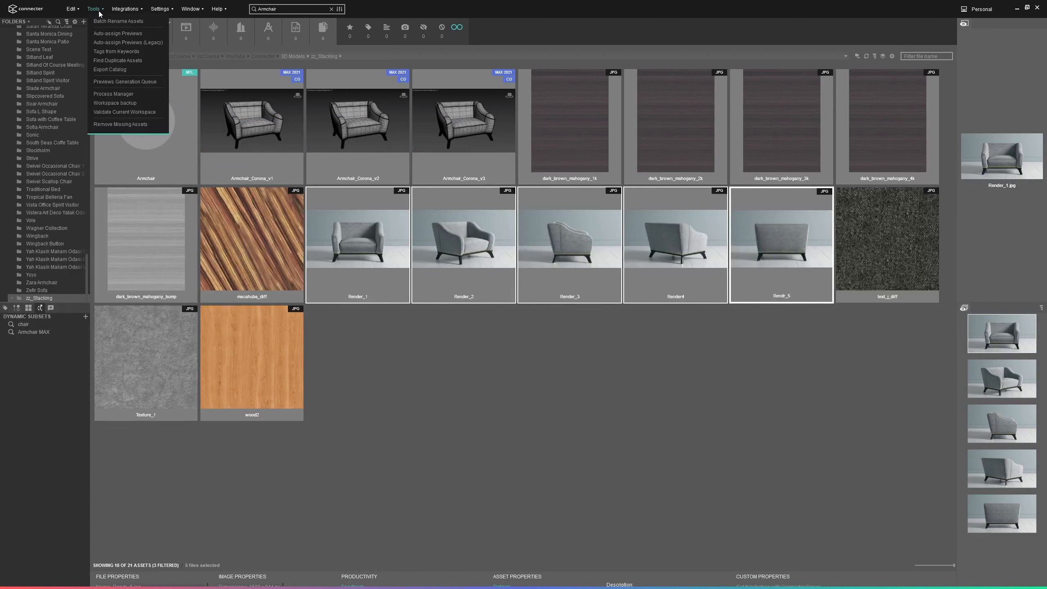
click(116, 34)
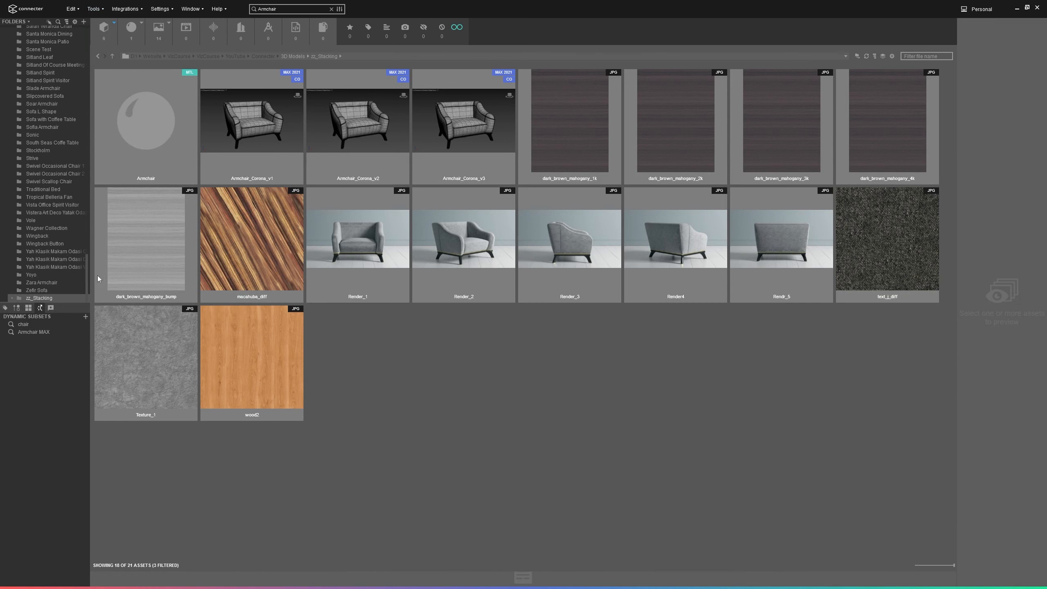
drag(87, 282, 86, 46)
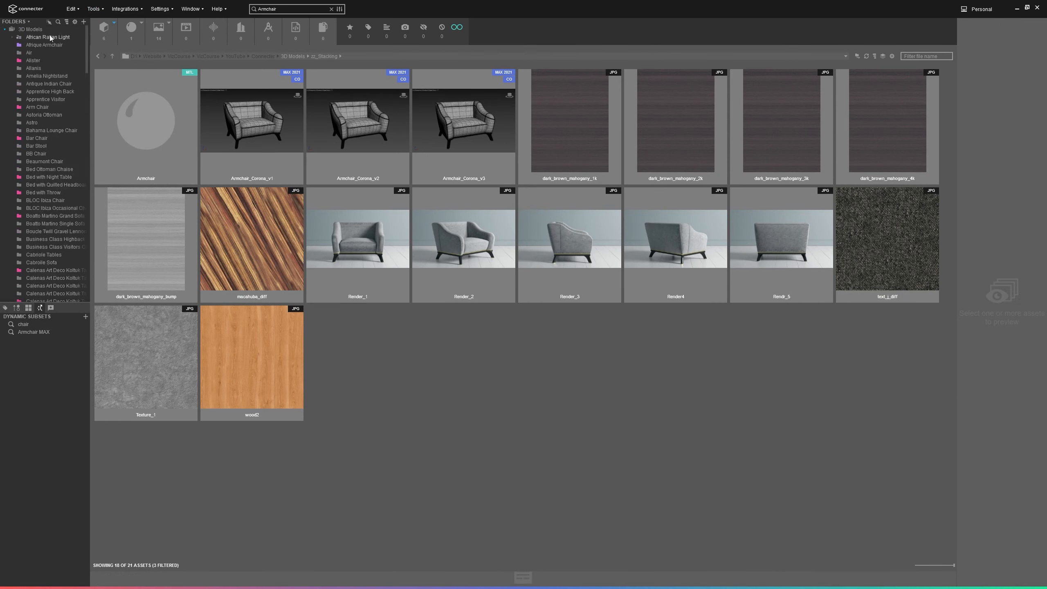
click(5, 31)
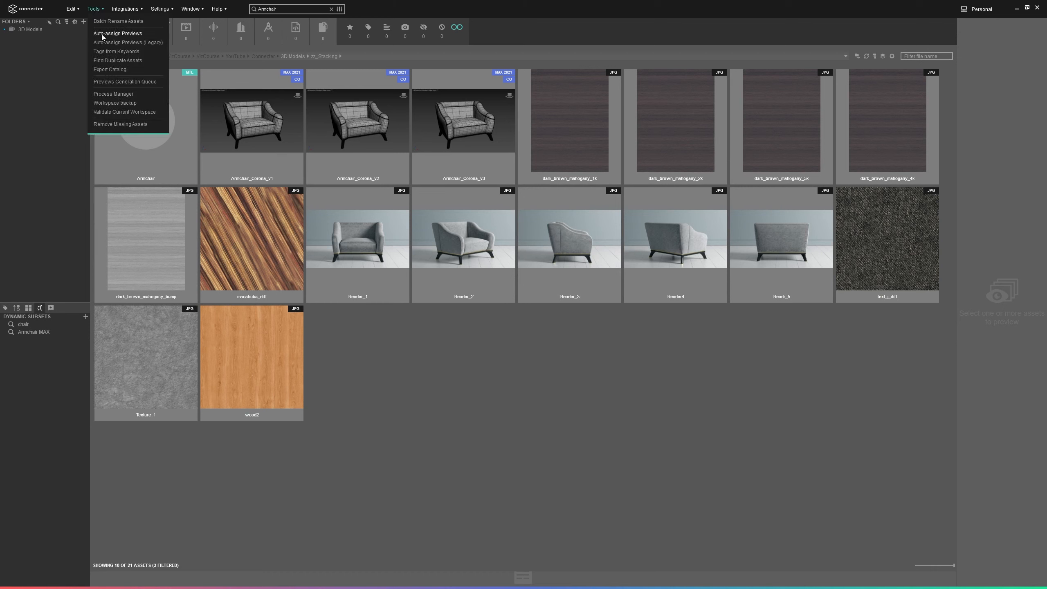
Step: Add the 3DSky folder from the Connecter directory to the library's folders
click(101, 34)
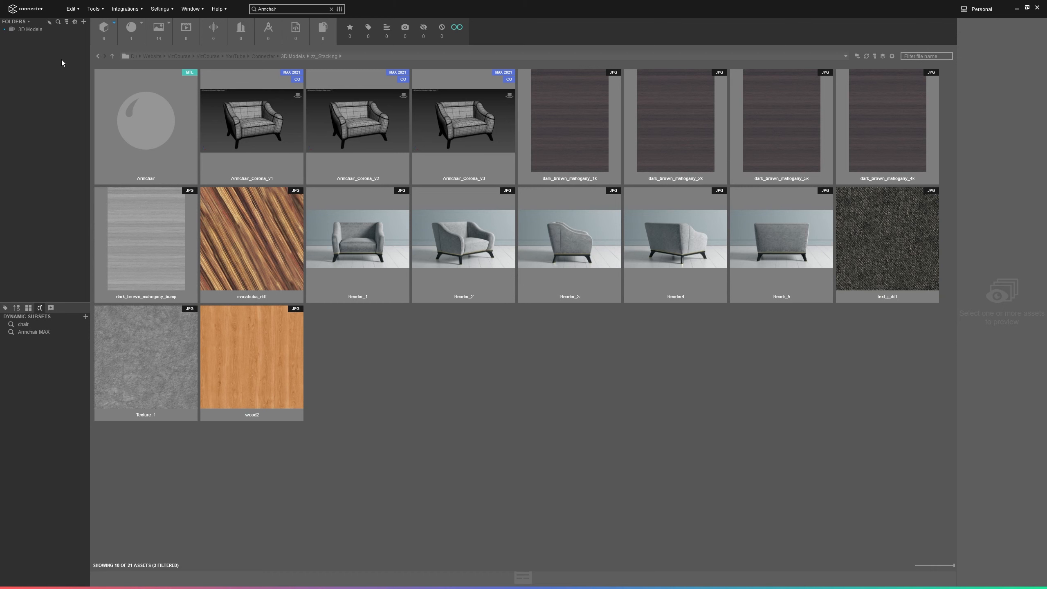
click(84, 23)
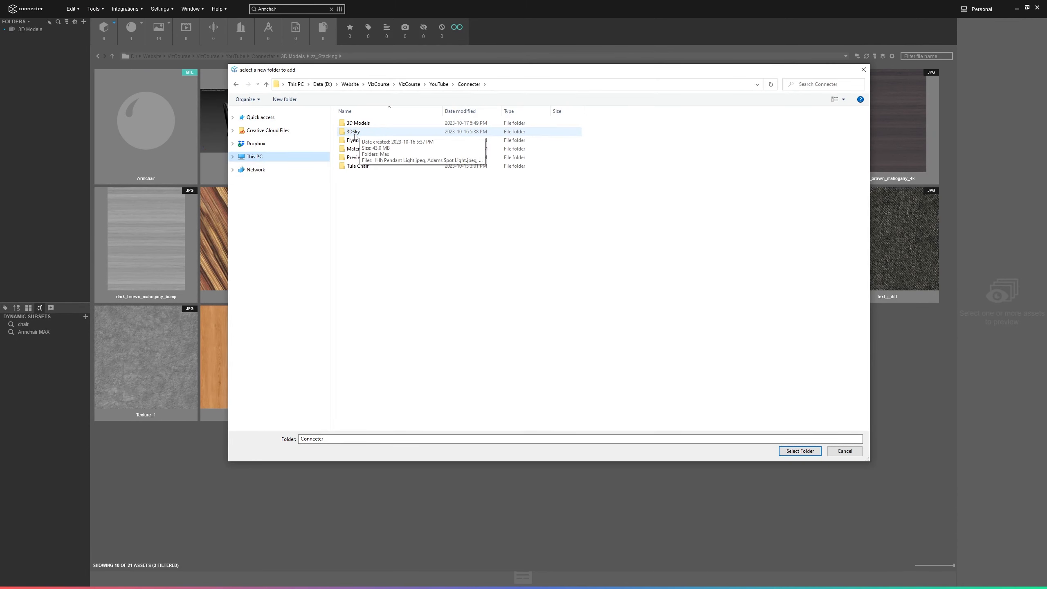
click(353, 131)
click(799, 451)
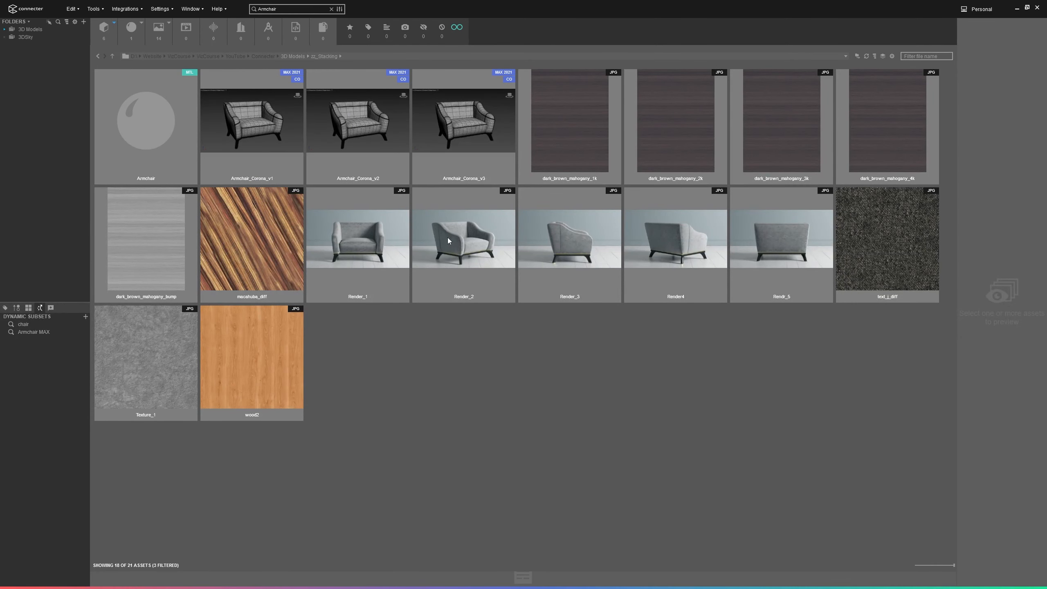
Step: Examine the images in the 3DSky folder and the model previews in its Max subfolder
click(5, 38)
click(28, 38)
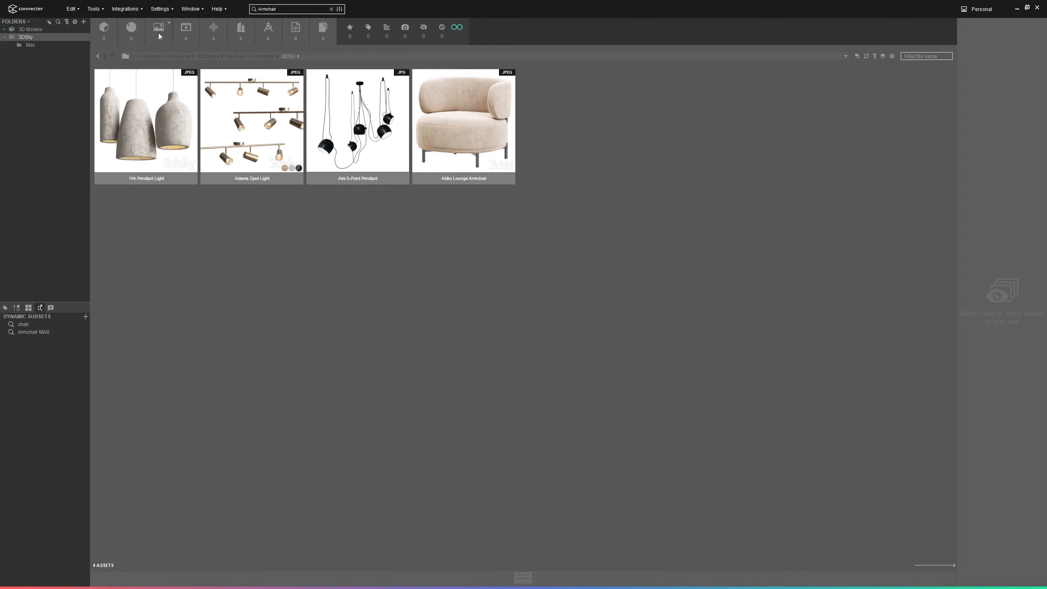
click(35, 45)
click(188, 131)
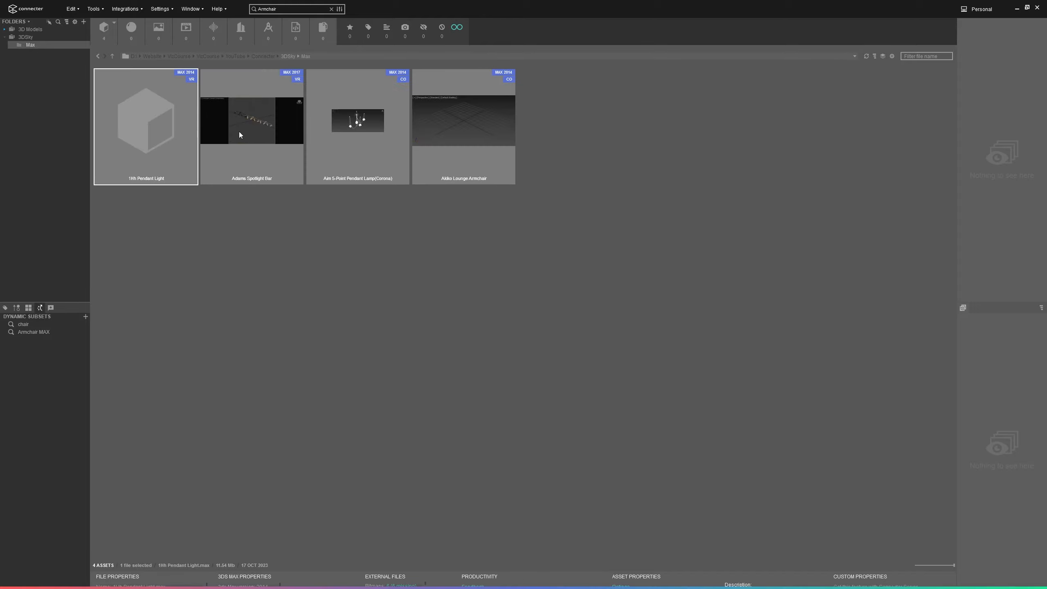
click(248, 132)
click(349, 144)
click(448, 141)
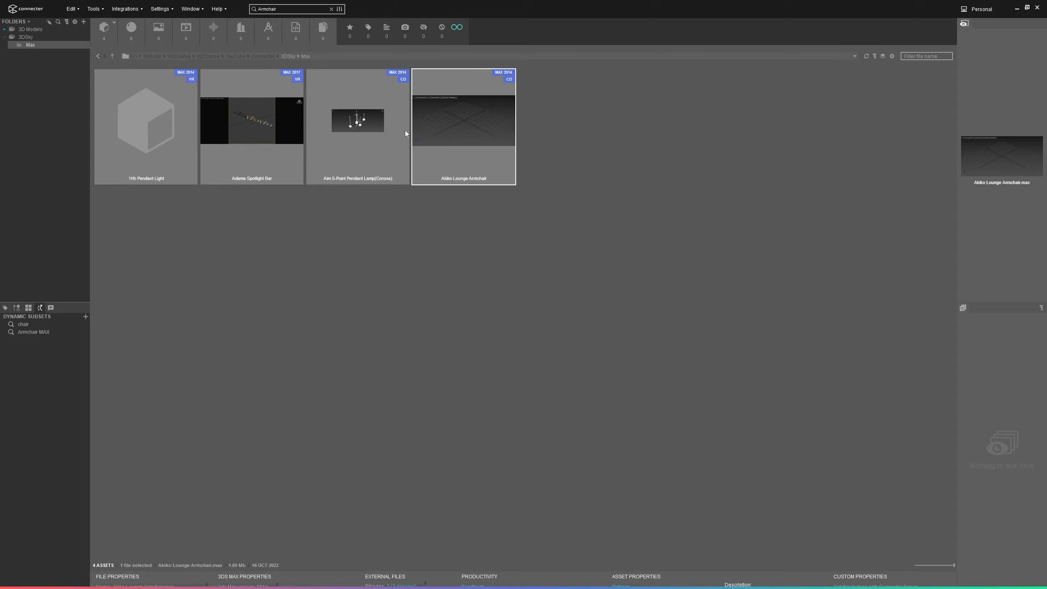
Step: Show the contents of the 3DSky folder together with the assets in its subfolder
click(25, 37)
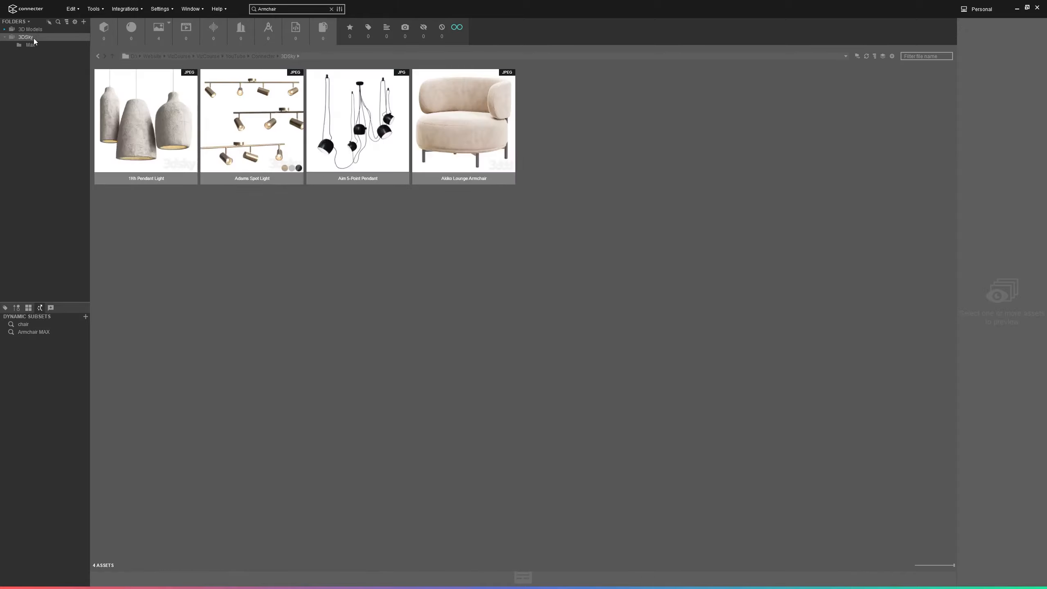
click(857, 57)
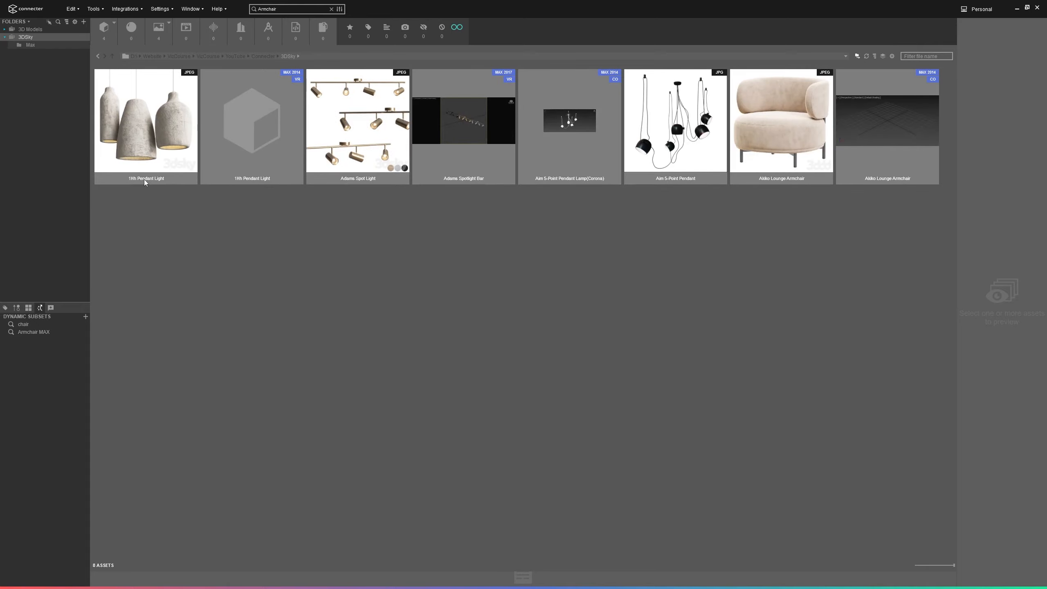
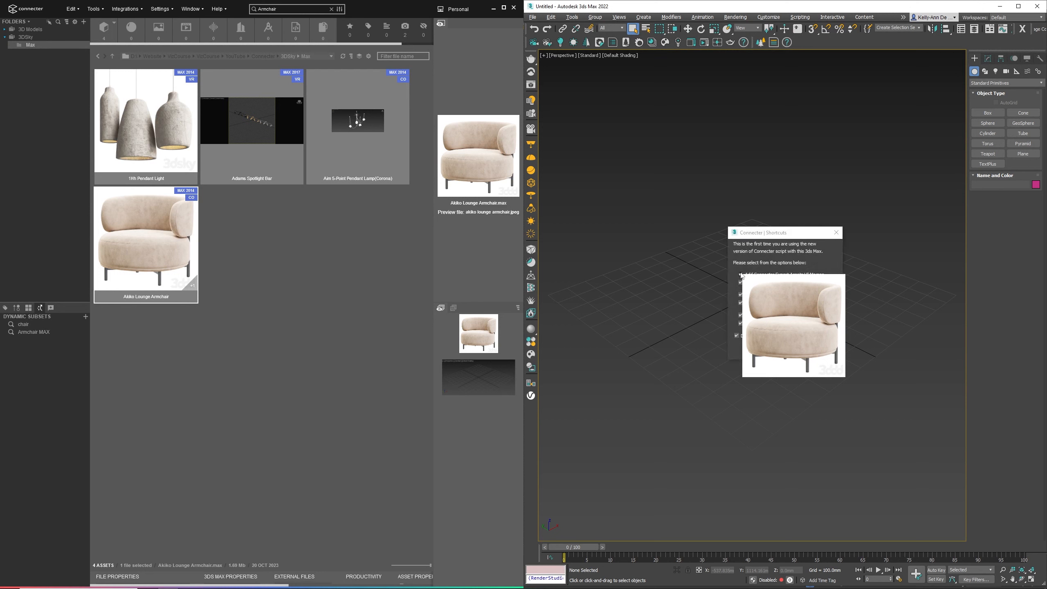
Step: Accept all the Connecter shortcut options in 3ds Max, and bring in the Akiko Lounge Armchair with Merge and Place
drag(715, 224, 604, 188)
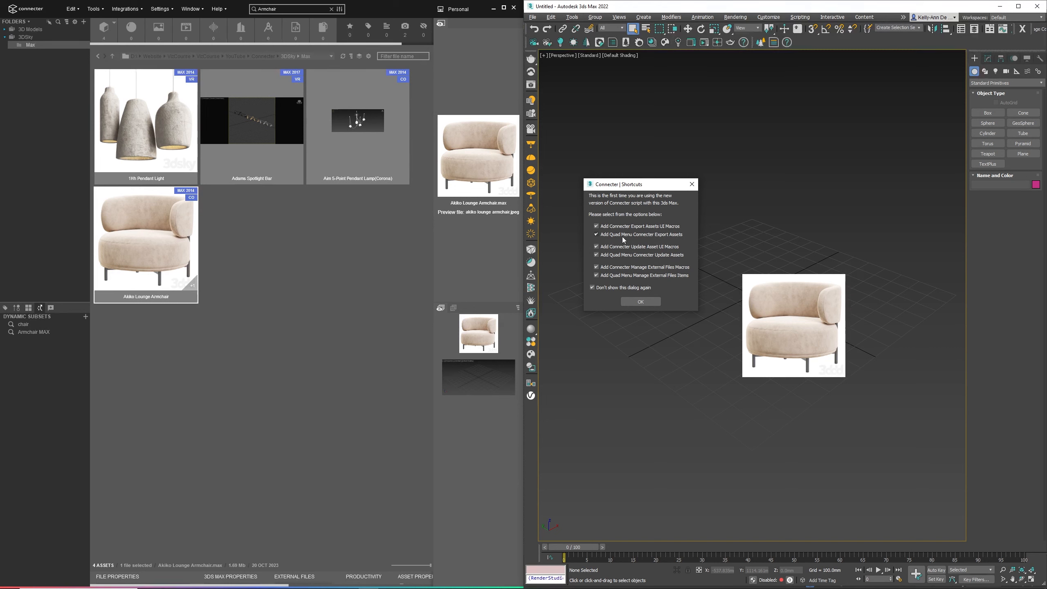
click(640, 302)
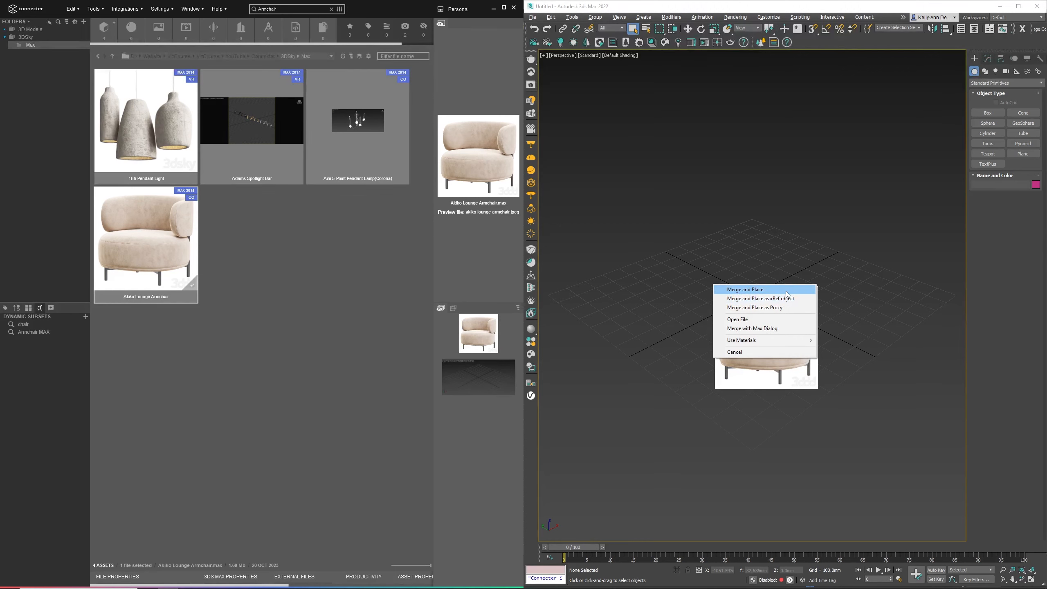
click(719, 289)
drag(159, 239, 669, 235)
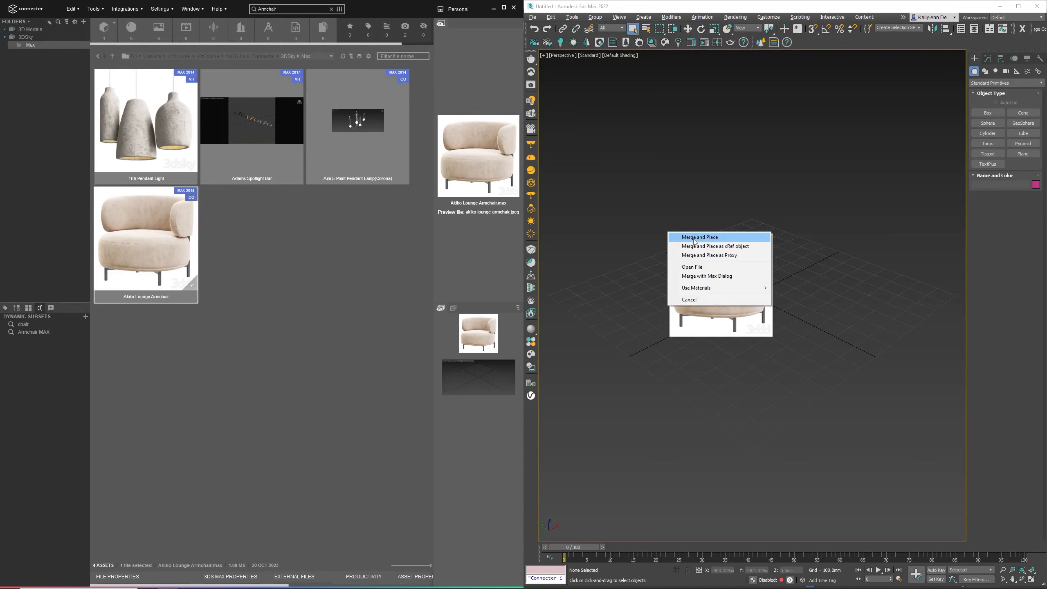
click(695, 241)
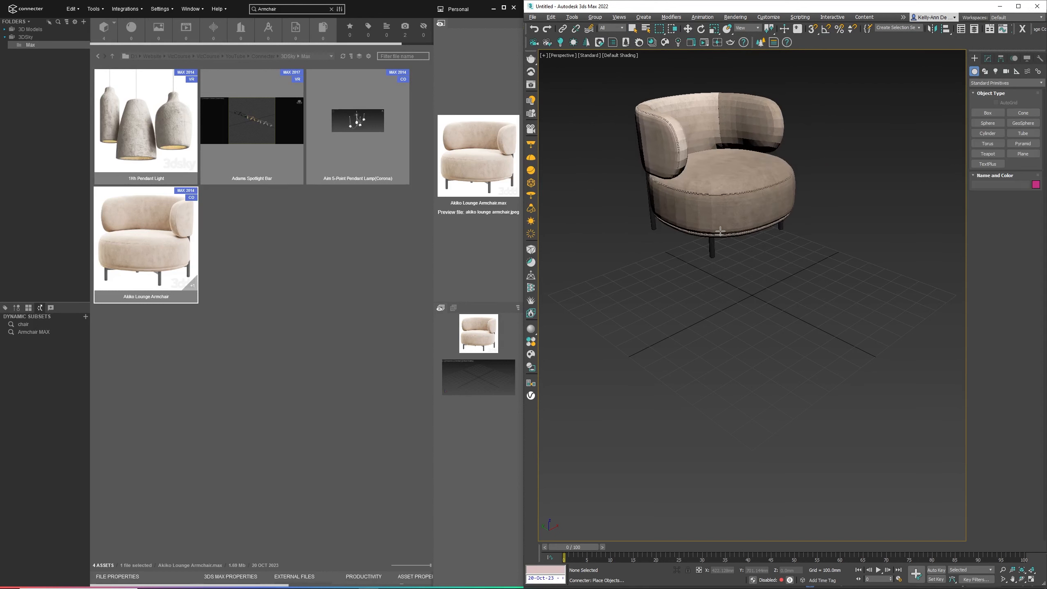
Step: Place seven copies of the armchair in the perspective view, four in a back row and three in front
scroll(719, 234, down, 5)
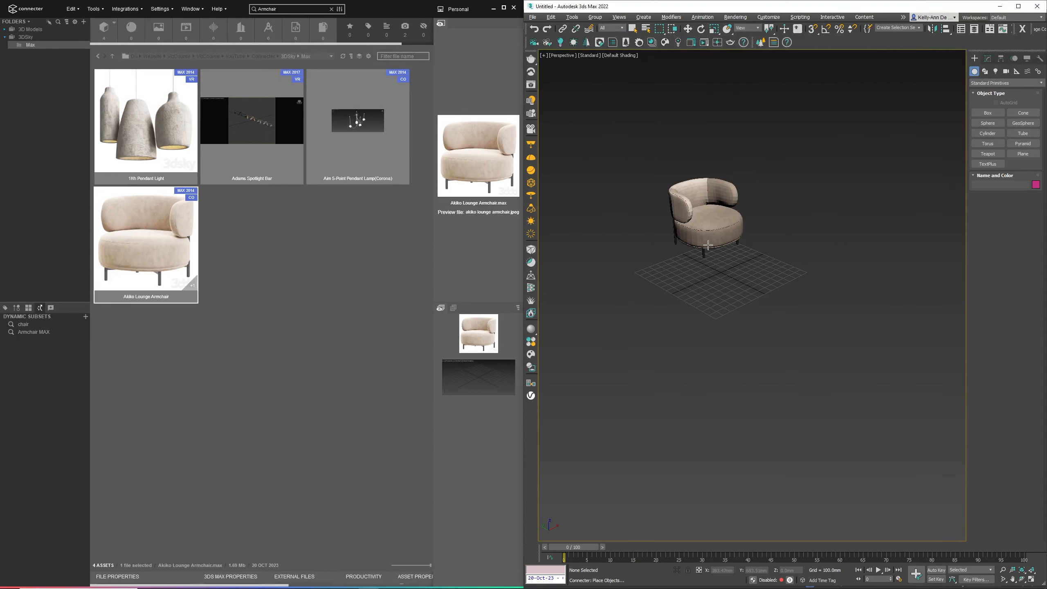
click(765, 171)
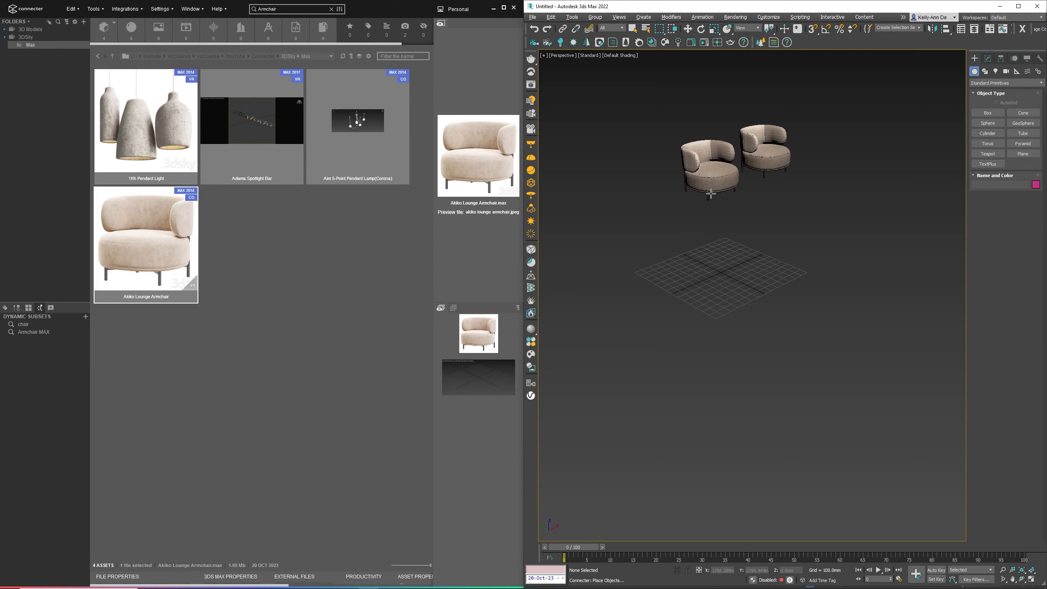
click(707, 195)
click(642, 216)
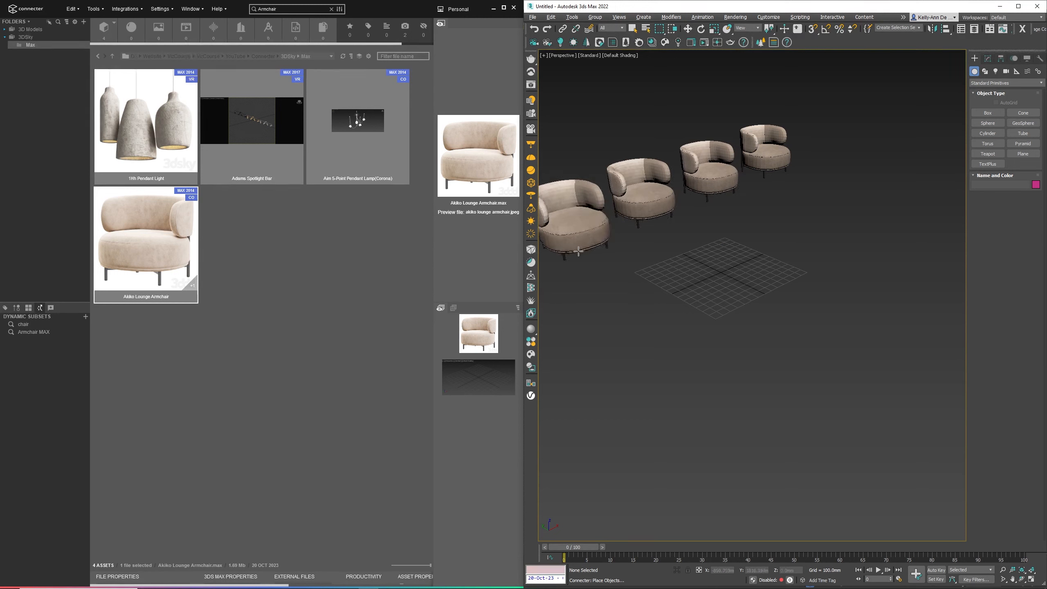
click(575, 239)
click(651, 317)
click(762, 281)
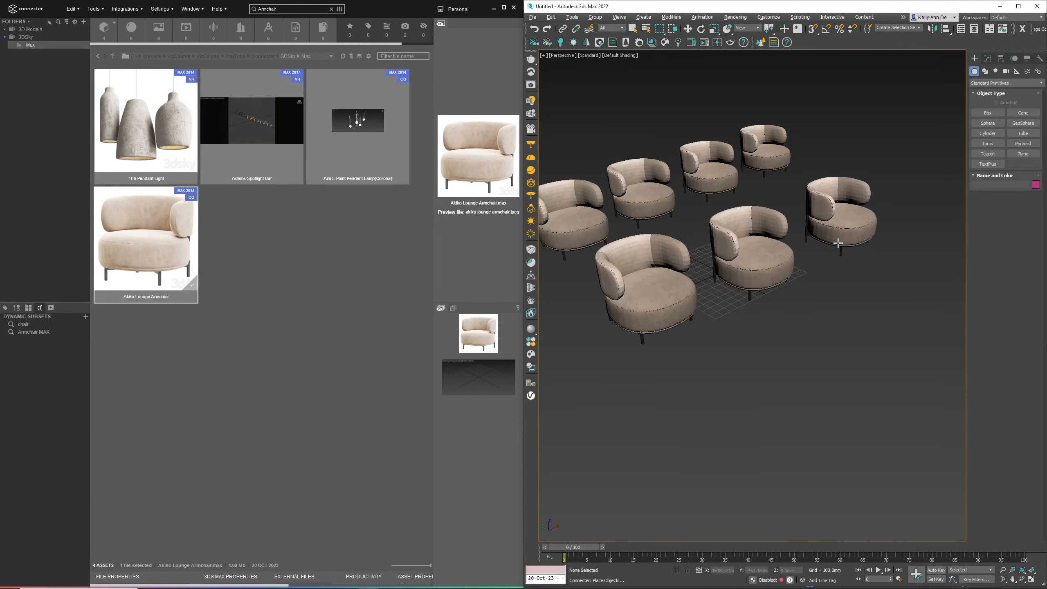
click(843, 237)
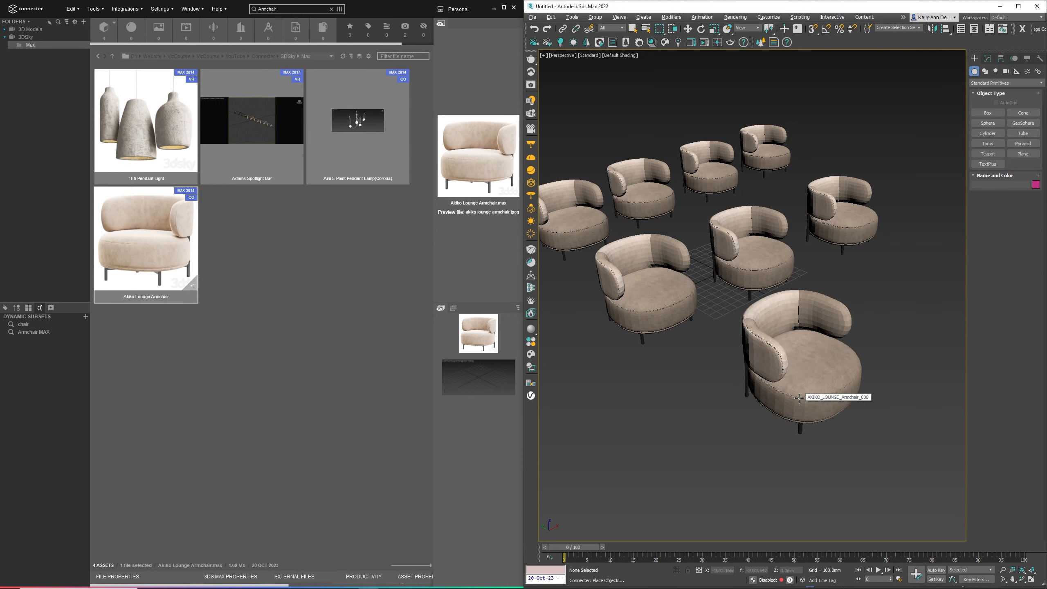
Step: Rotate the next armchair copy, place it in front of the back rows in the perspective view, and end placement
key(Right)
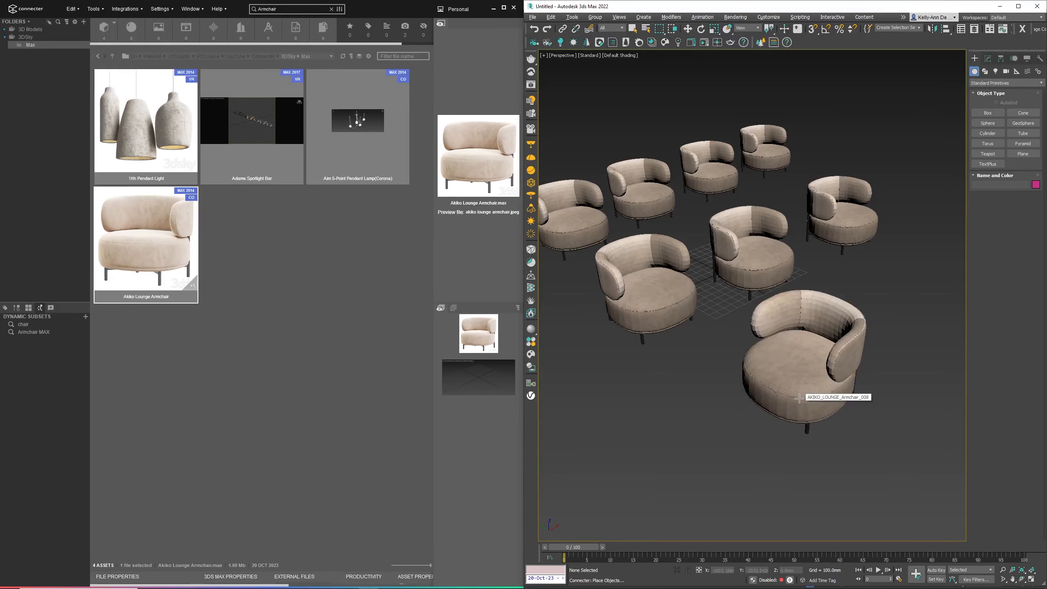
key(Right)
key(Right)
key(Right)
key(Right)
key(Right)
key(Right)
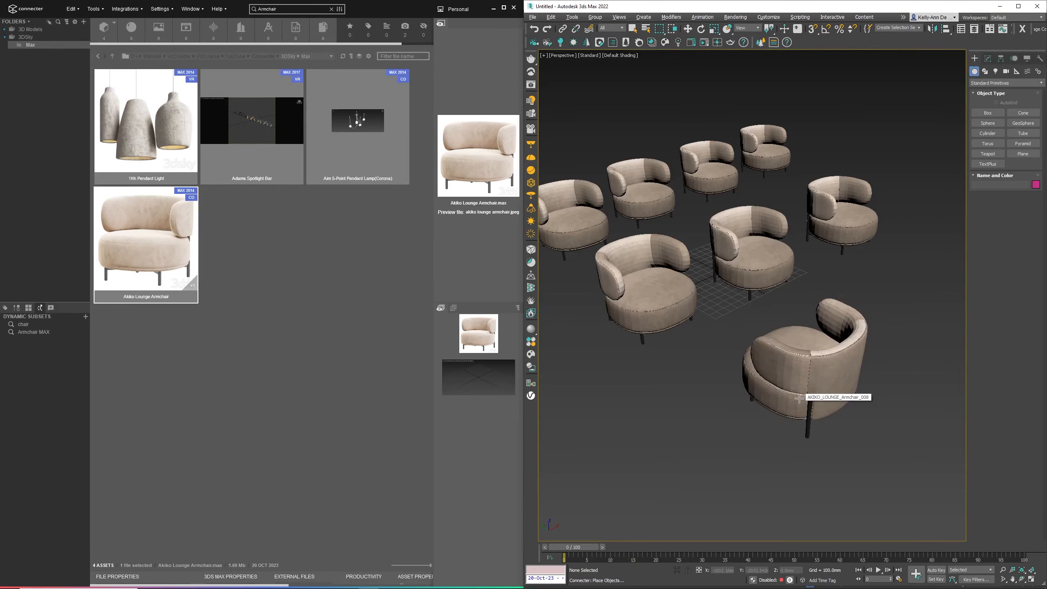
key(Right)
key(Right)
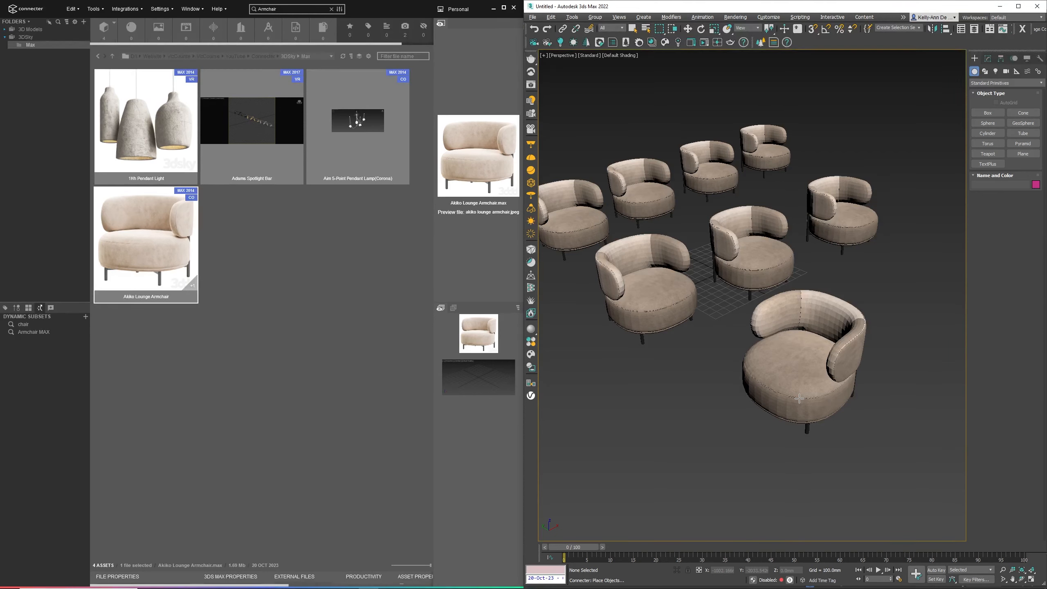
click(828, 378)
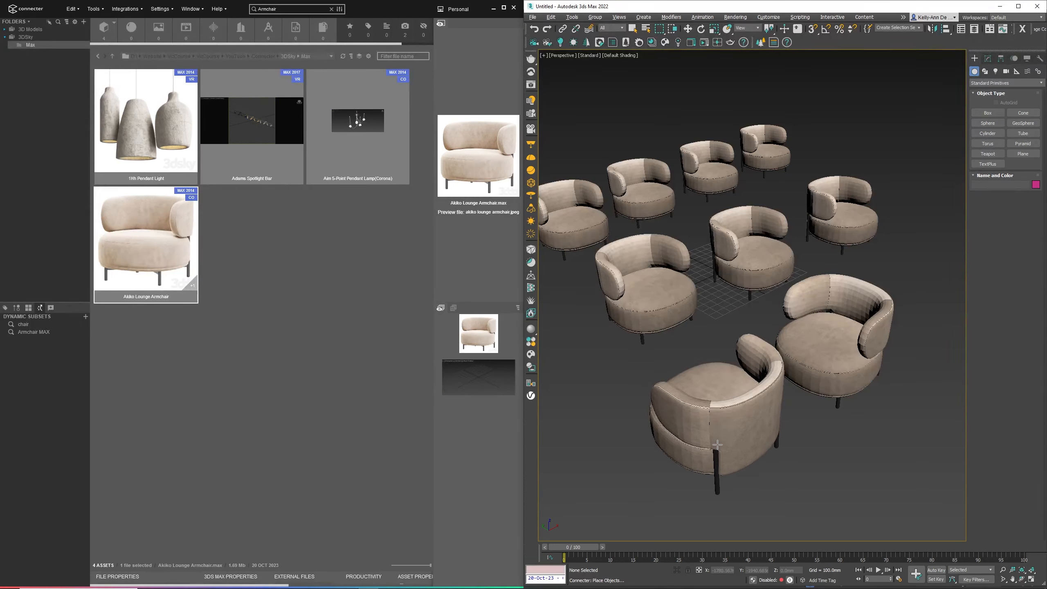
scroll(715, 443, down, 10)
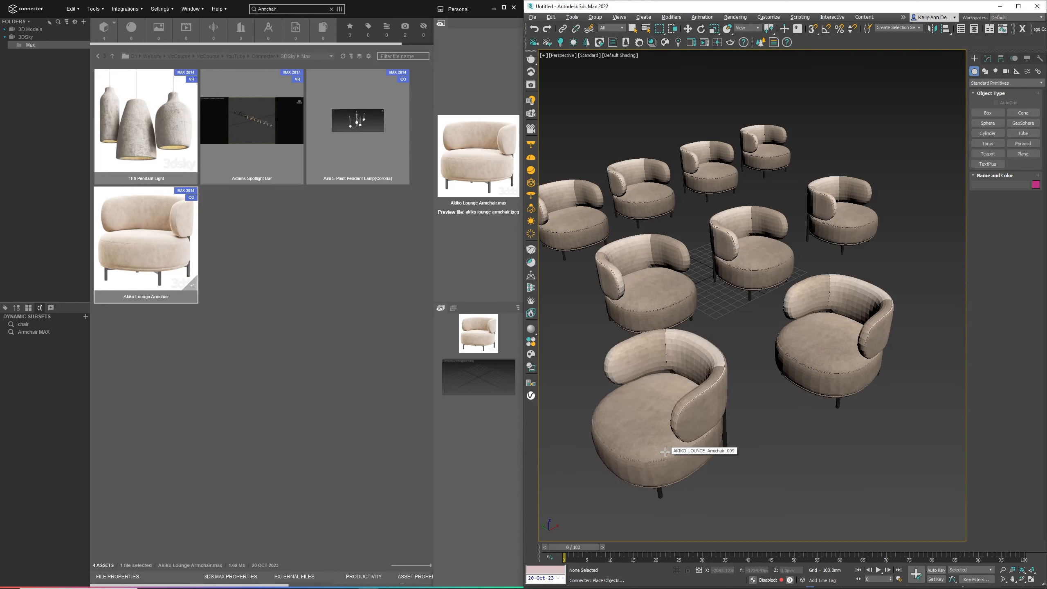
scroll(664, 452, down, 8)
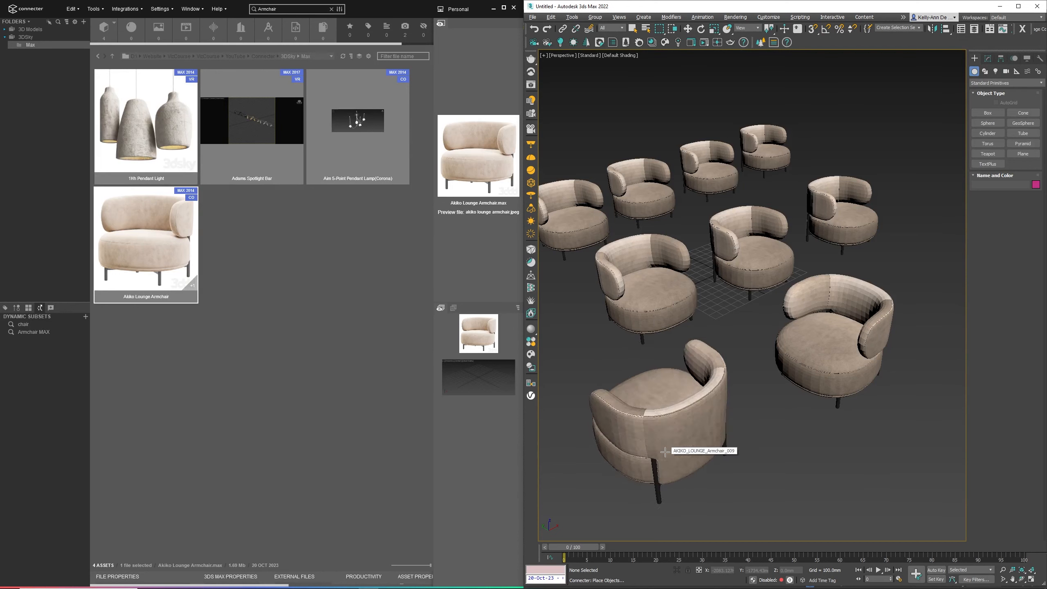
right_click(698, 402)
click(718, 400)
Step: Delete all the placed armchairs from the scene
click(756, 264)
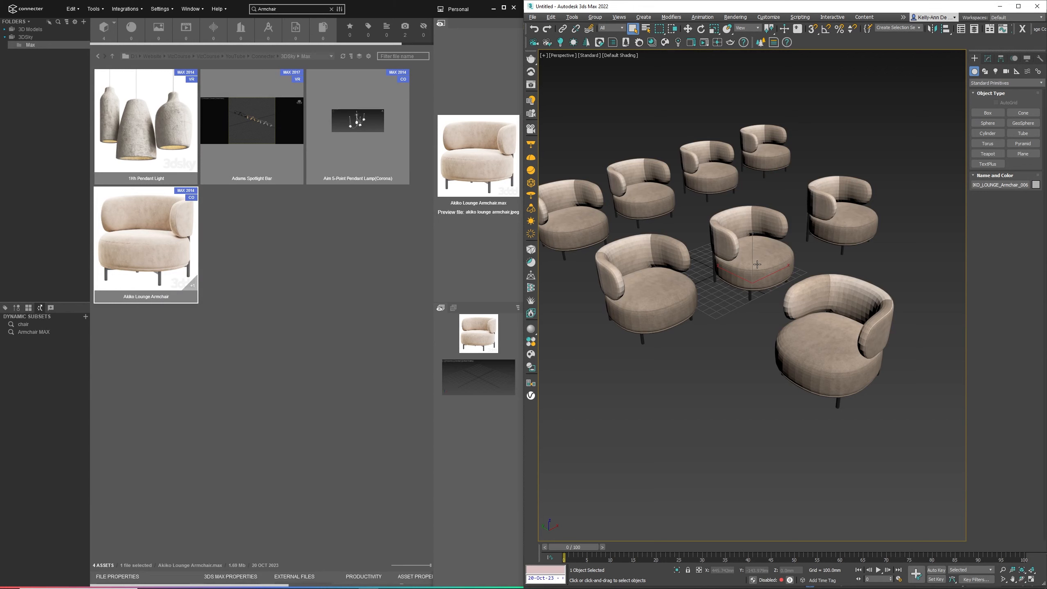
drag(888, 458, 888, 458)
key(Delete)
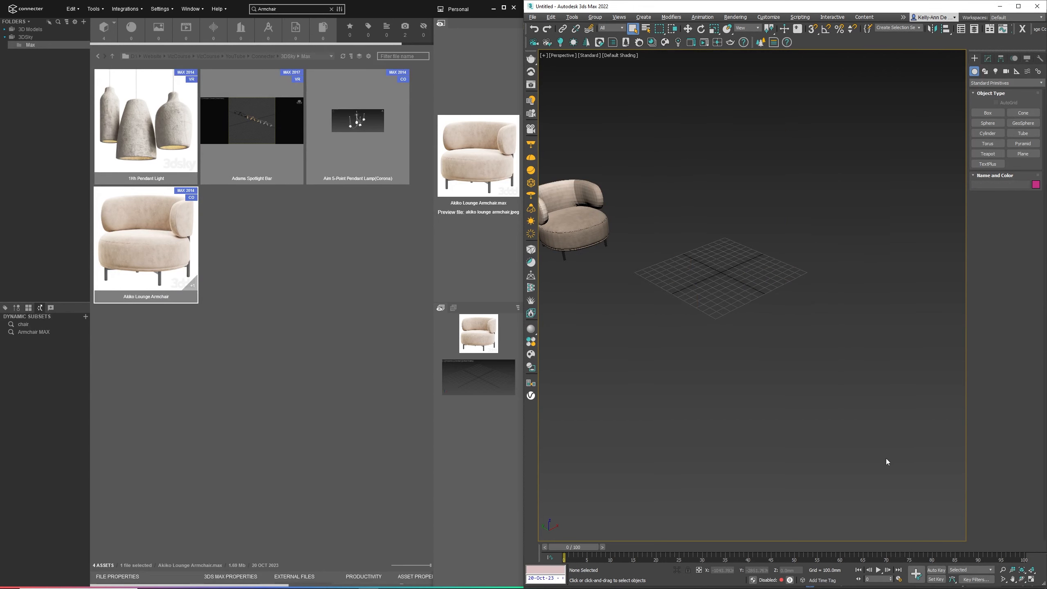
click(577, 225)
key(Delete)
Step: Bring in the Akiko Lounge Armchair with Merge and Place as Proxy, cancel the proxy options, and delete the armchair from the scene
drag(183, 253, 666, 229)
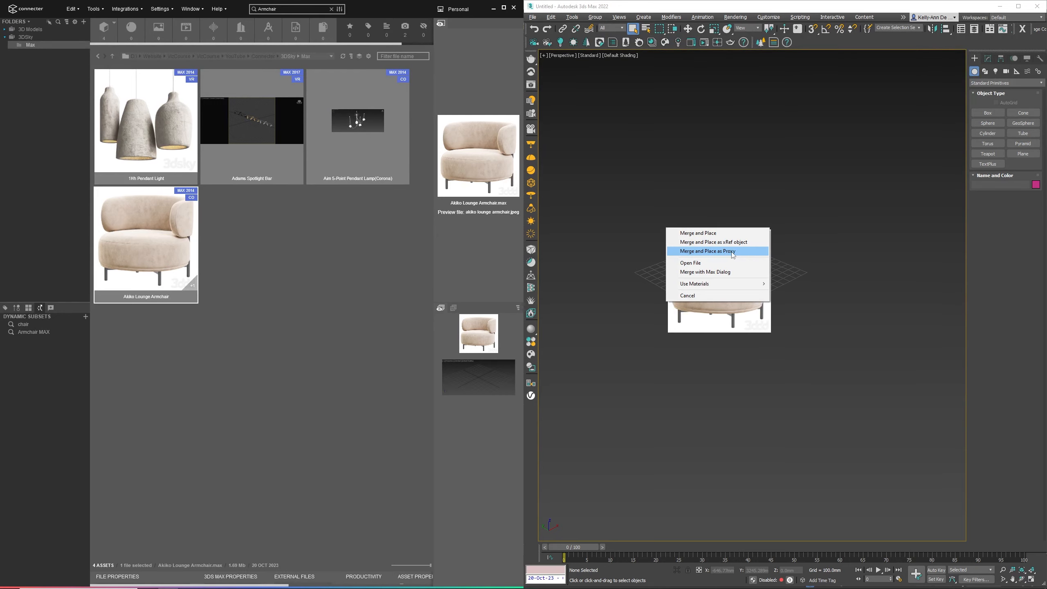
click(733, 253)
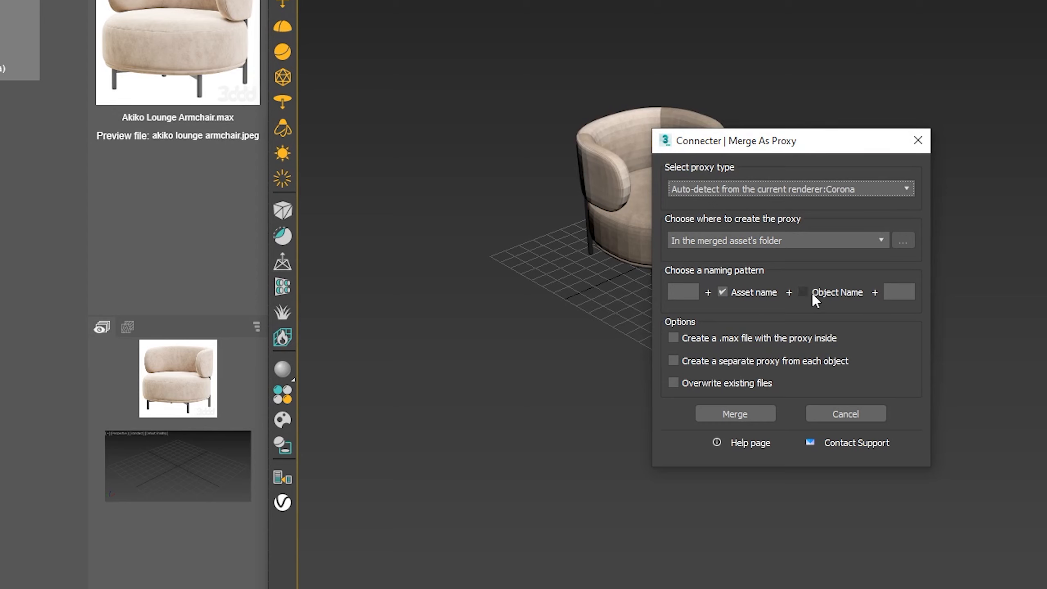
click(839, 412)
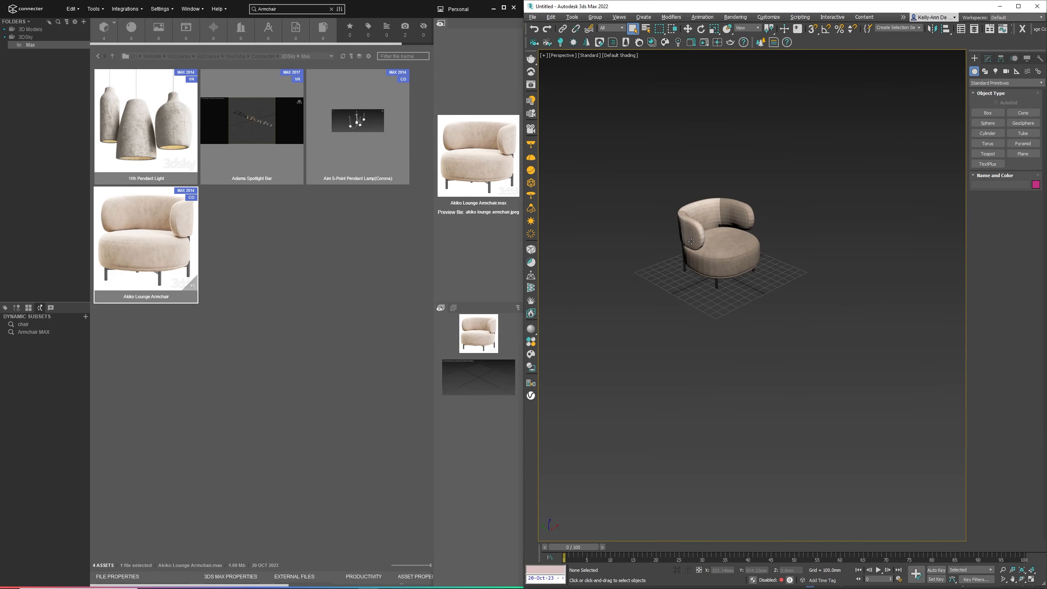
click(695, 255)
key(Delete)
Step: View the Merge with Max Dialog options for the Akiko Lounge Armchair, accepting the missing DLLs, and close without merging
drag(161, 250, 659, 235)
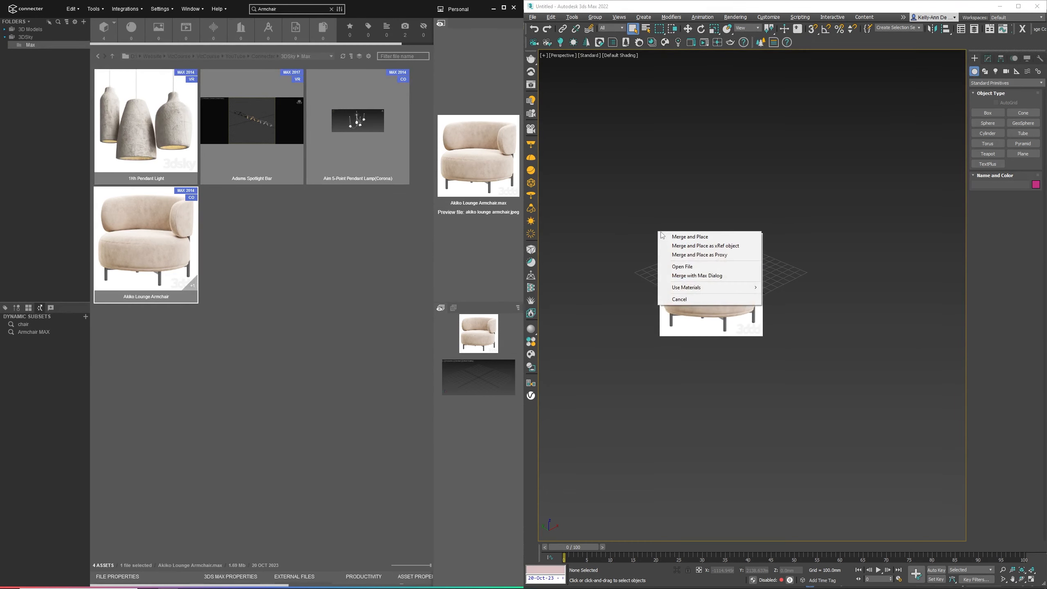
click(690, 276)
click(834, 364)
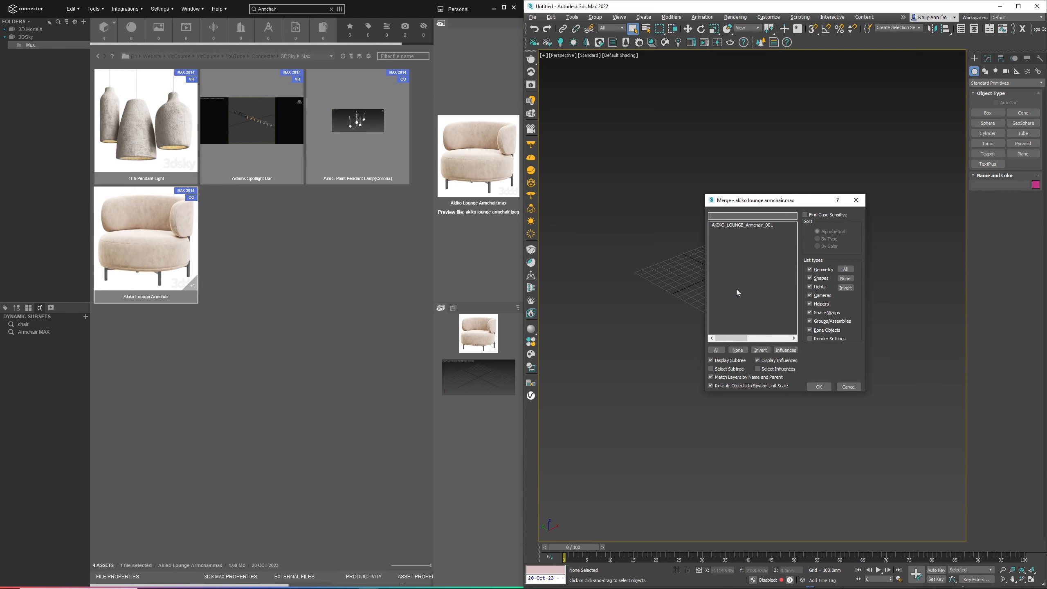
click(856, 200)
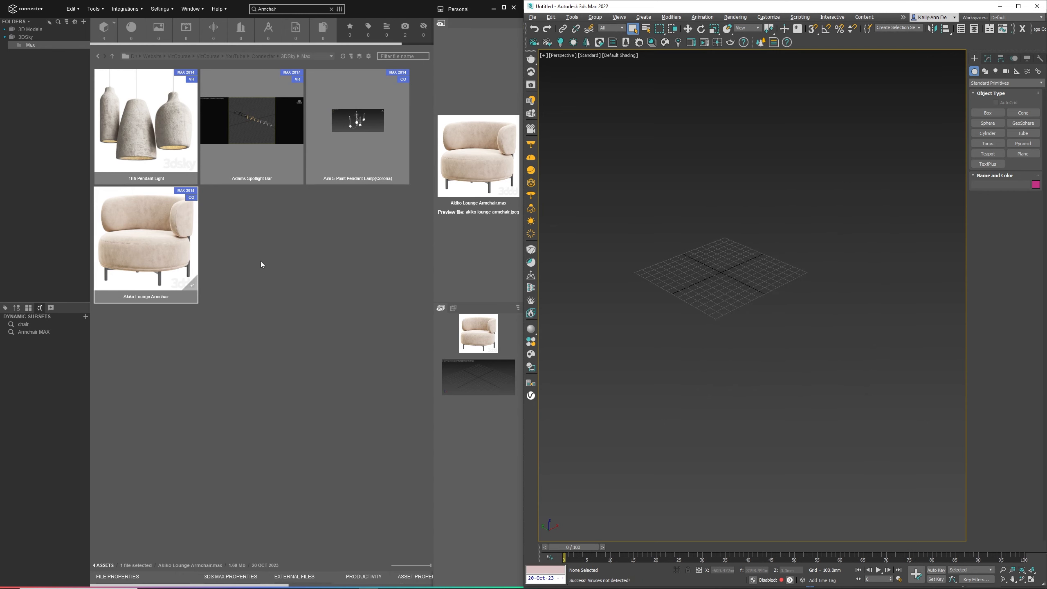
Step: Try to load the Akiko Lounge Armchair's materials as a material library
drag(188, 253, 676, 271)
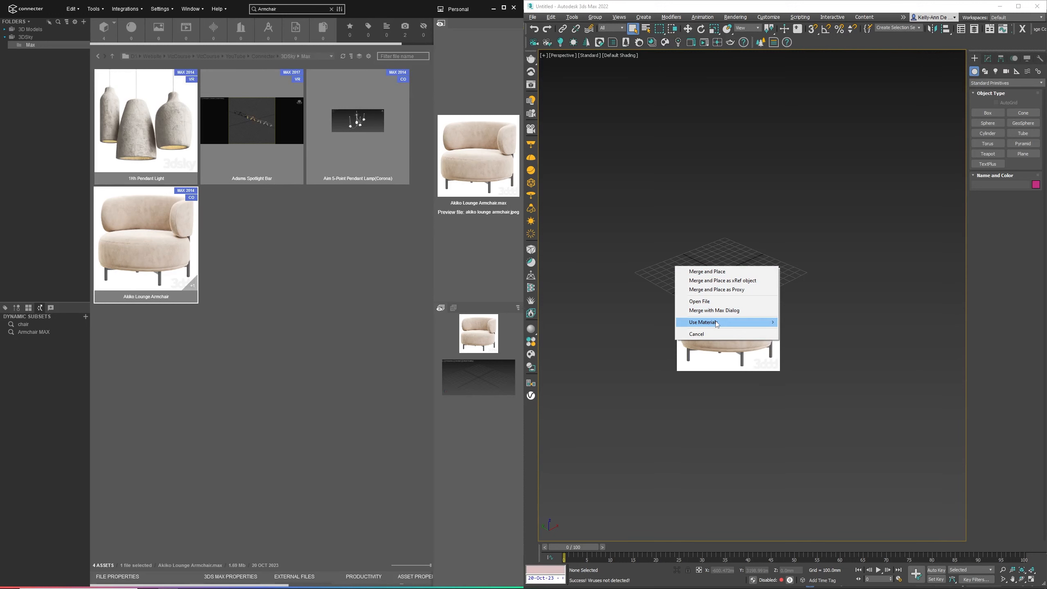
mouse_move(742, 326)
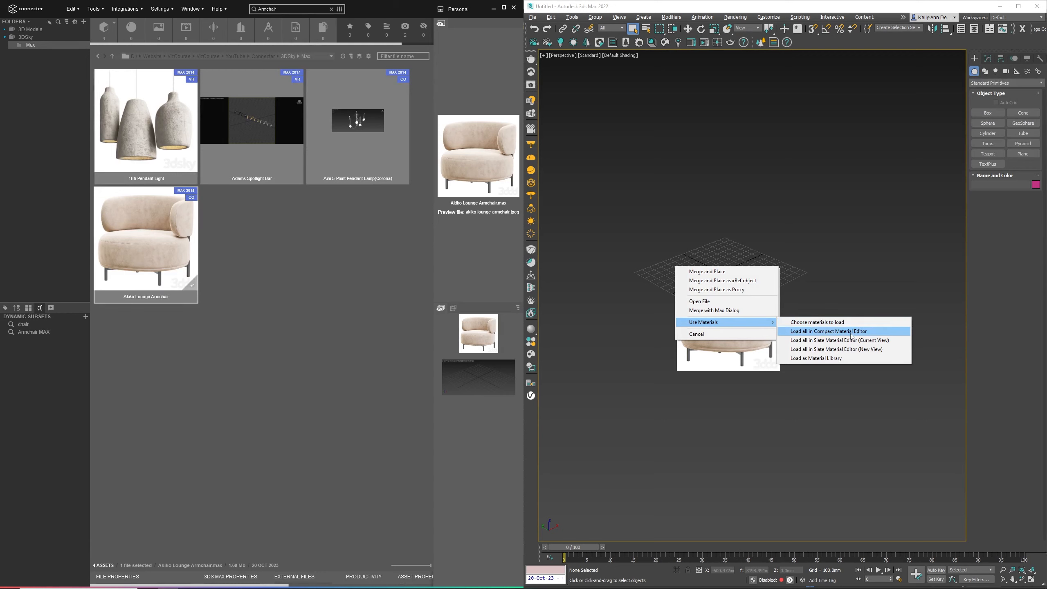
click(838, 359)
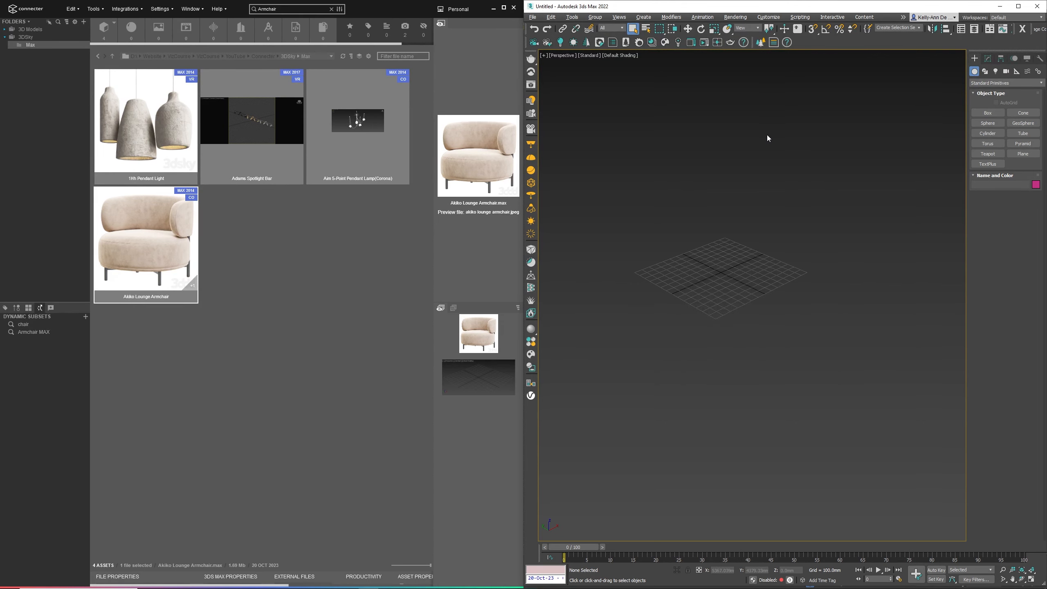
Step: Open the Slate Material Editor, then move and resize it so the asset library and part of the viewport stay visible
key(m)
drag(403, 48, 824, 71)
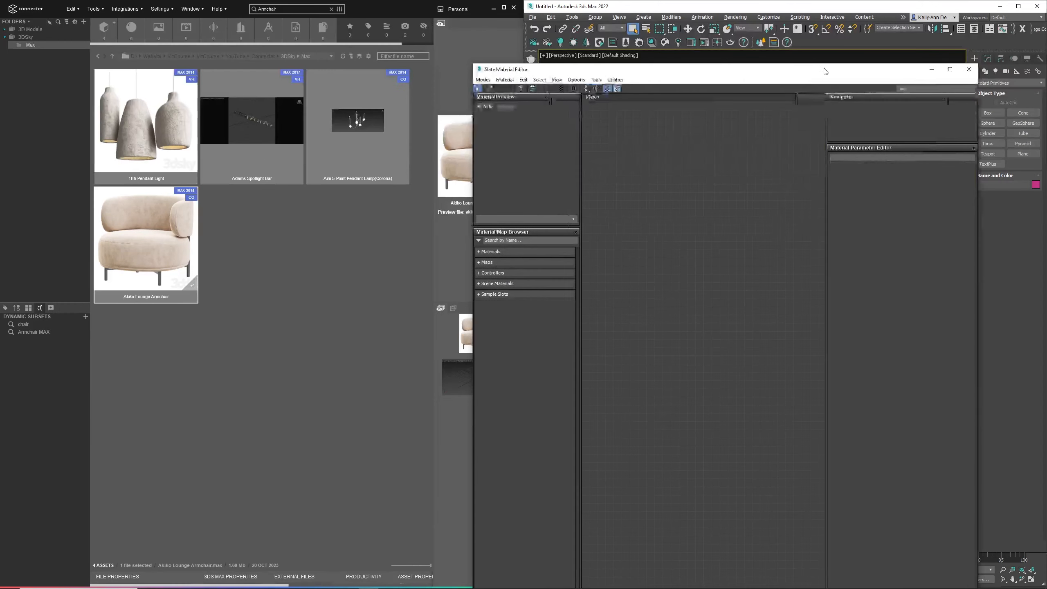
drag(486, 74, 715, 84)
drag(951, 204, 1046, 206)
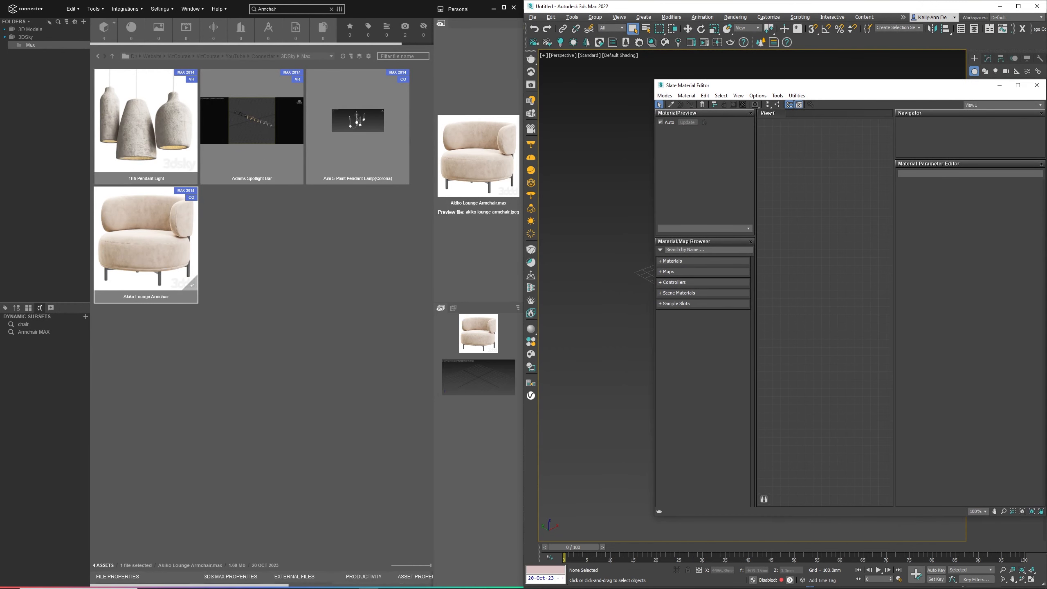
Step: Load all of the Akiko Lounge Armchair's materials into the Slate Material Editor's current view and show the whole node network
drag(154, 227, 555, 269)
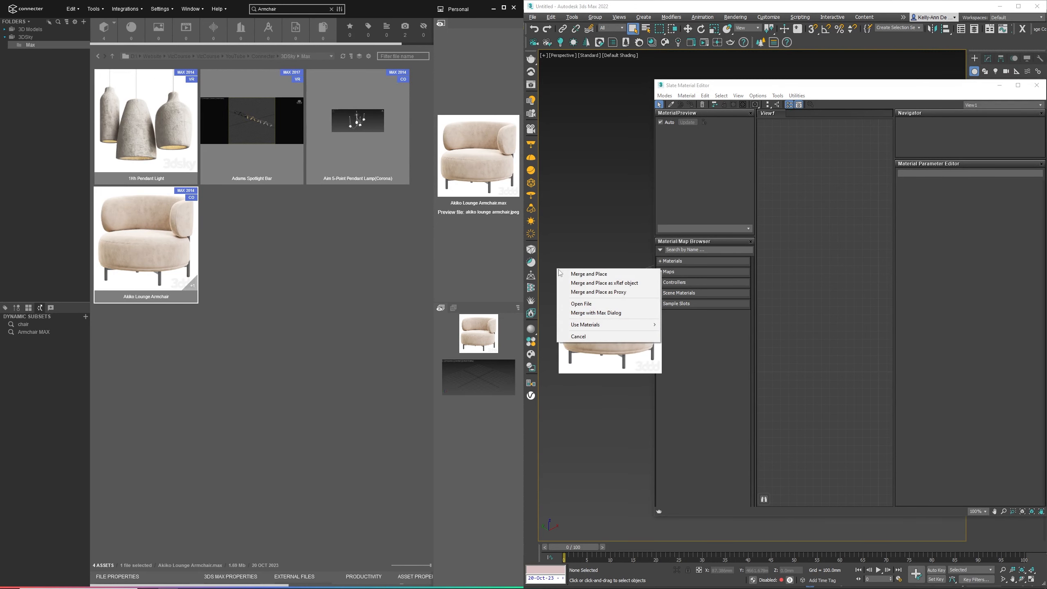
mouse_move(604, 328)
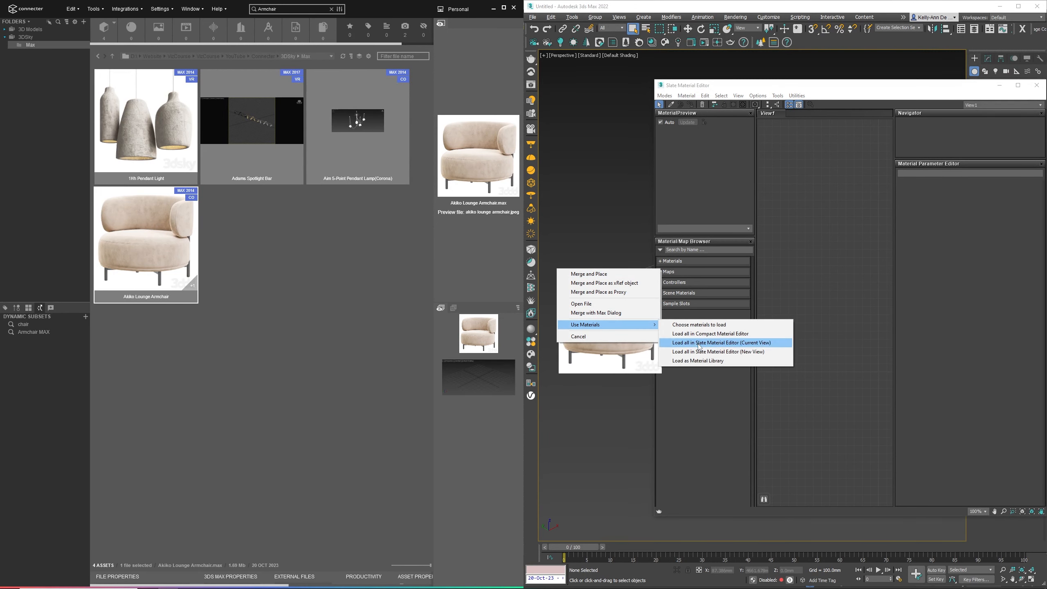
click(725, 345)
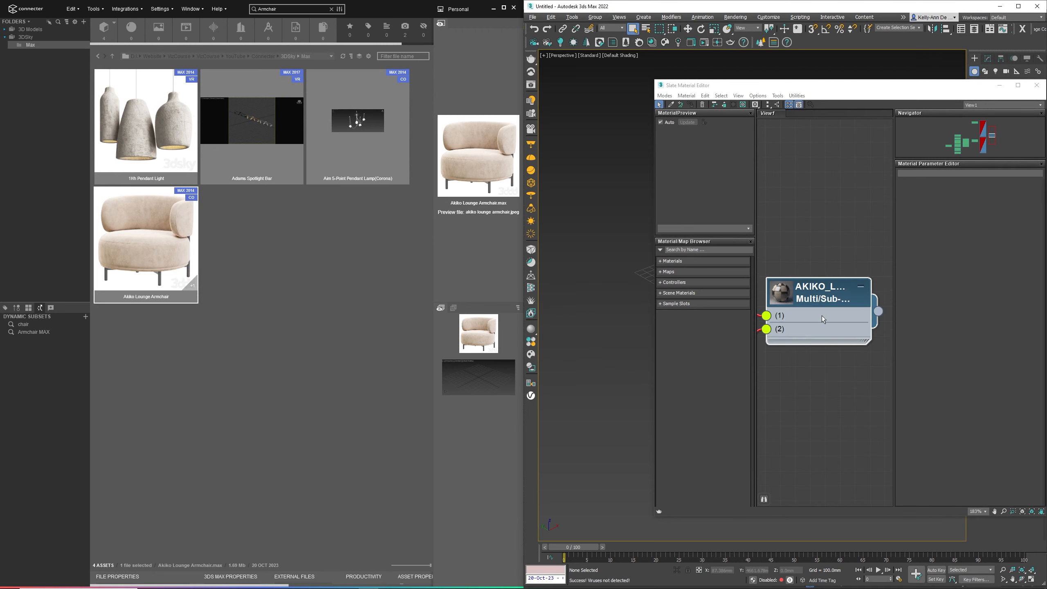
scroll(837, 322, down, 10)
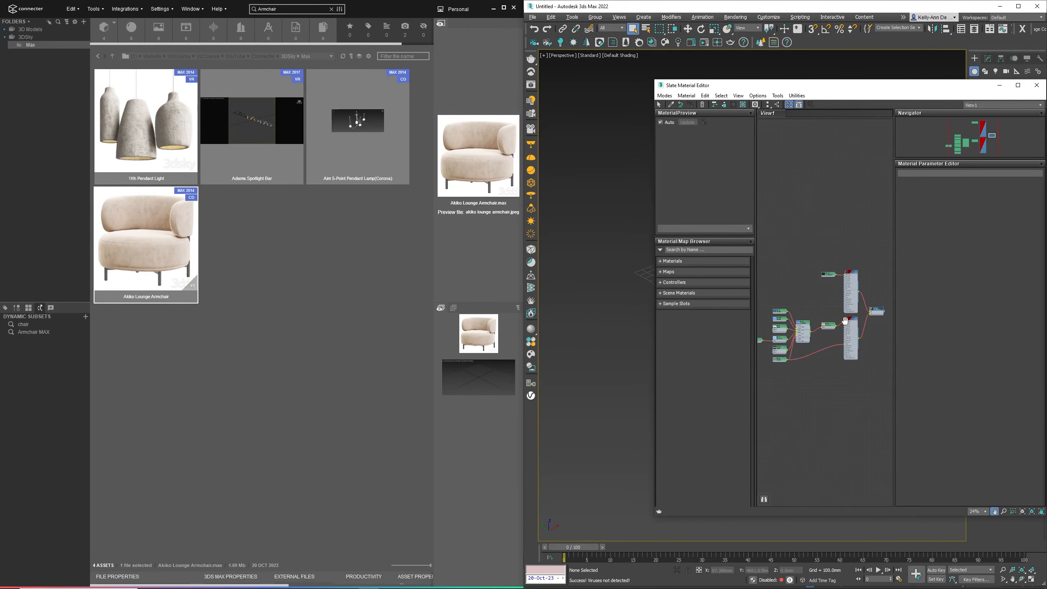
scroll(846, 326, up, 3)
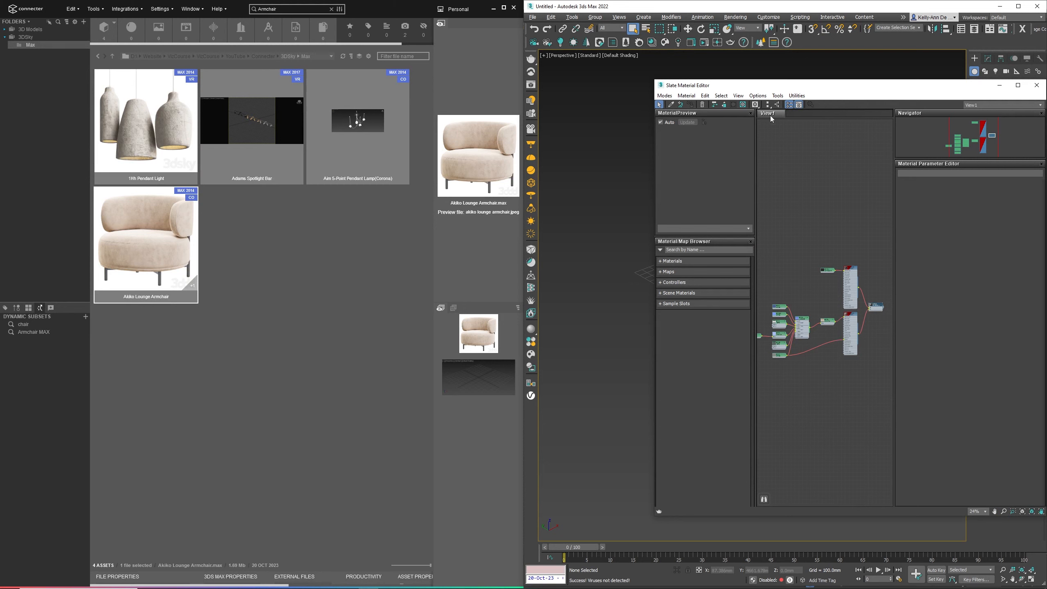
Step: Load all of the Akiko Lounge Armchair's materials into a new view in the Slate Material Editor
click(159, 234)
drag(159, 233, 571, 255)
mouse_move(625, 314)
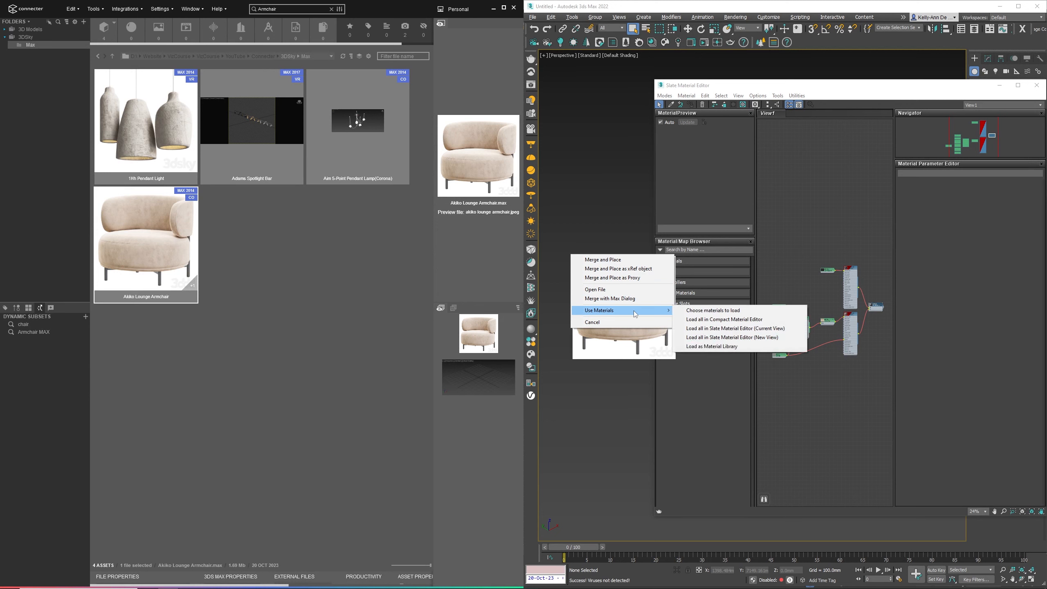
click(733, 337)
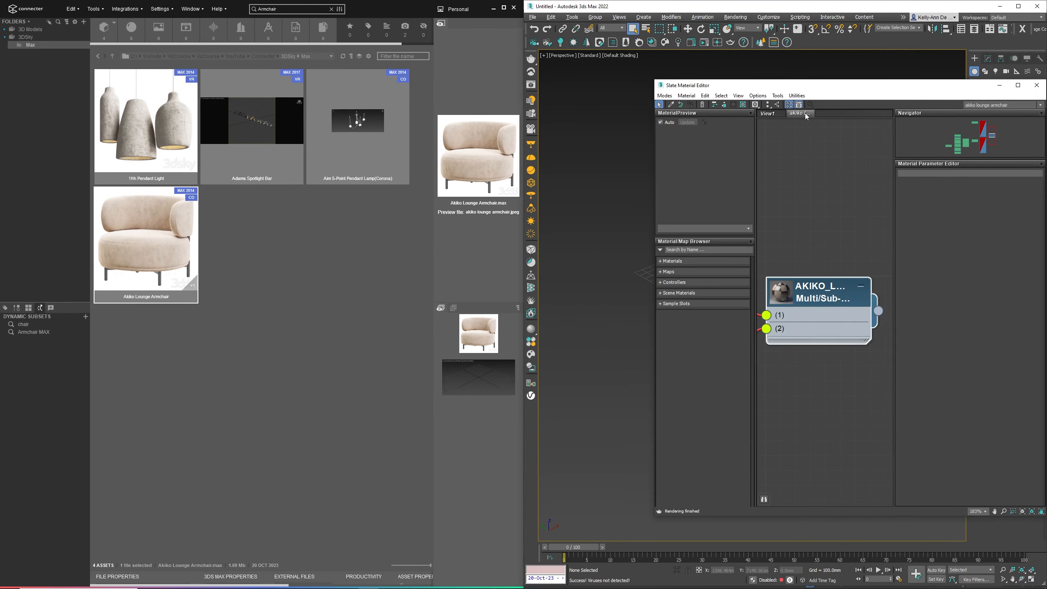
scroll(781, 199, down, 7)
scroll(847, 235, down, 4)
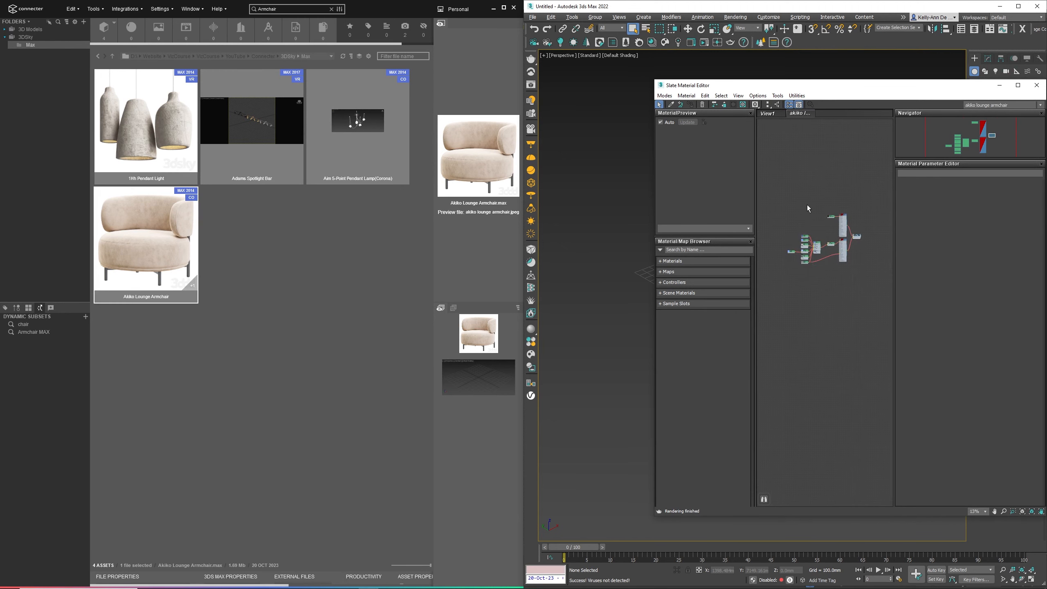
Step: Delete the material nodes from the new view, load the armchair's materials as a material library, and select the material in it
drag(776, 186, 882, 285)
key(Delete)
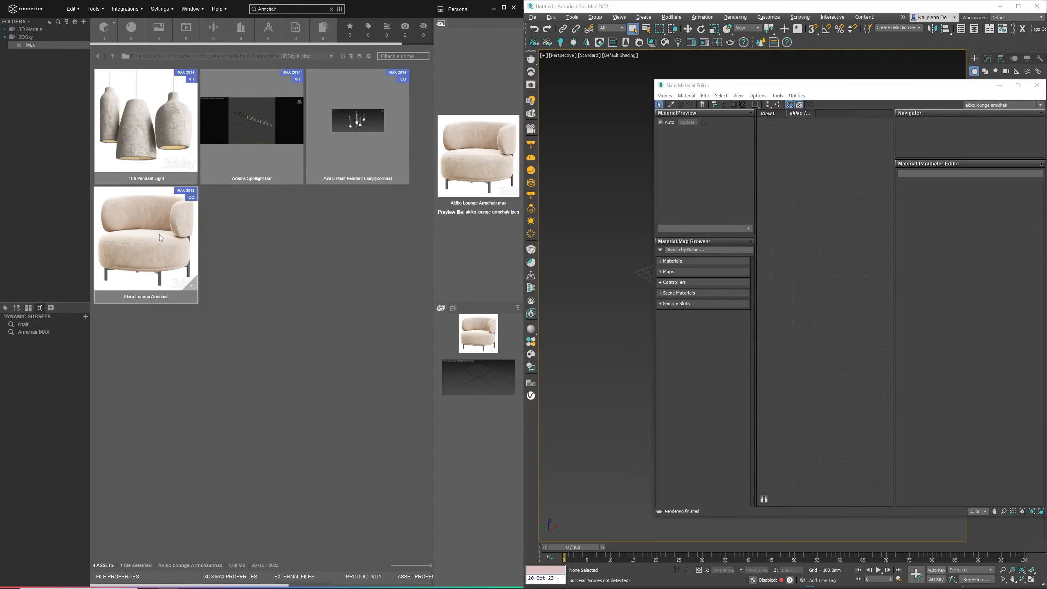
drag(158, 235, 561, 289)
mouse_move(609, 345)
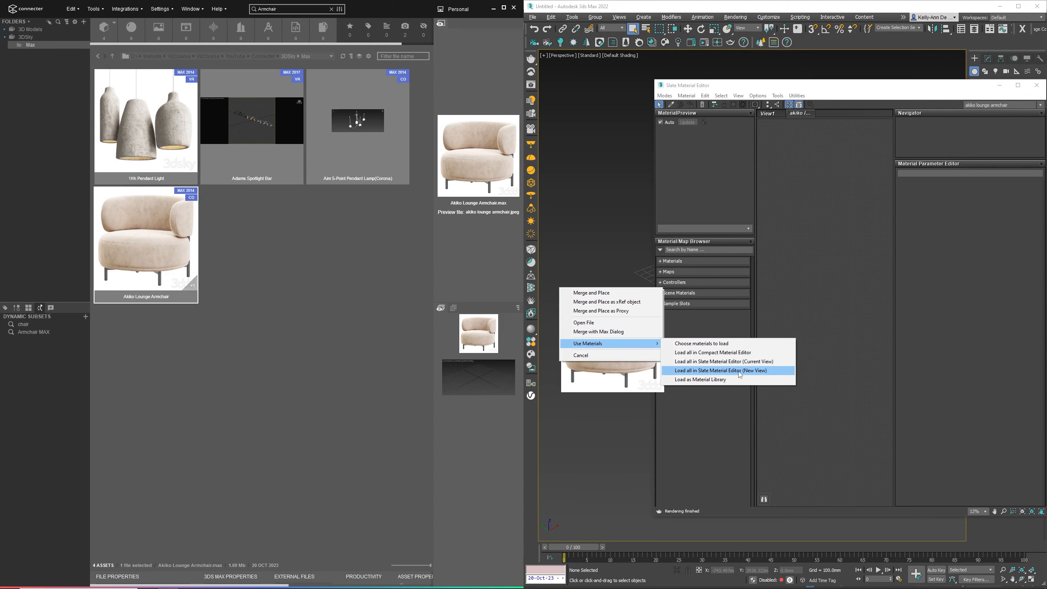
click(702, 379)
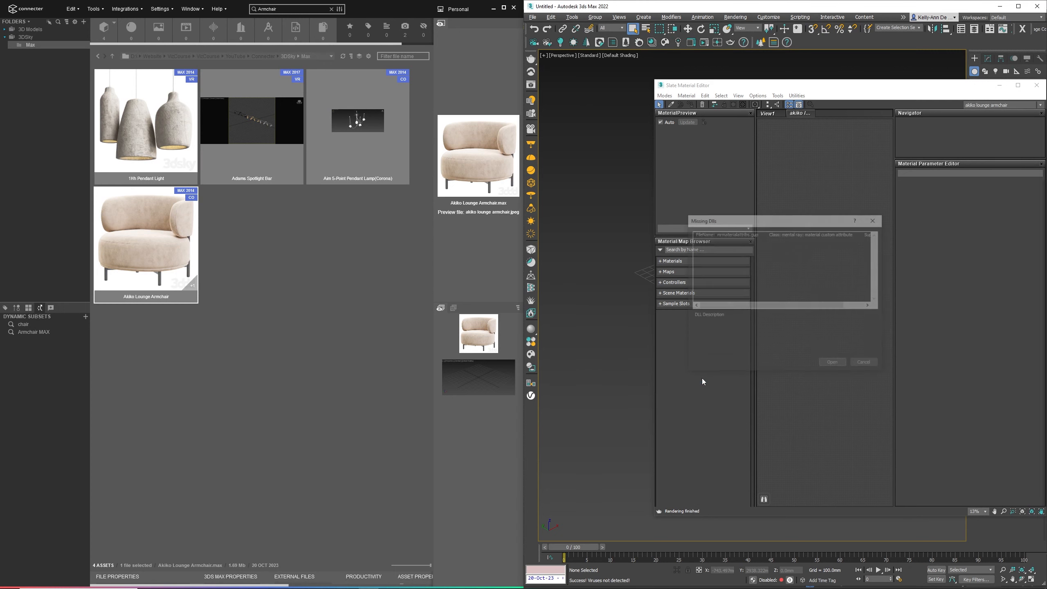
click(836, 365)
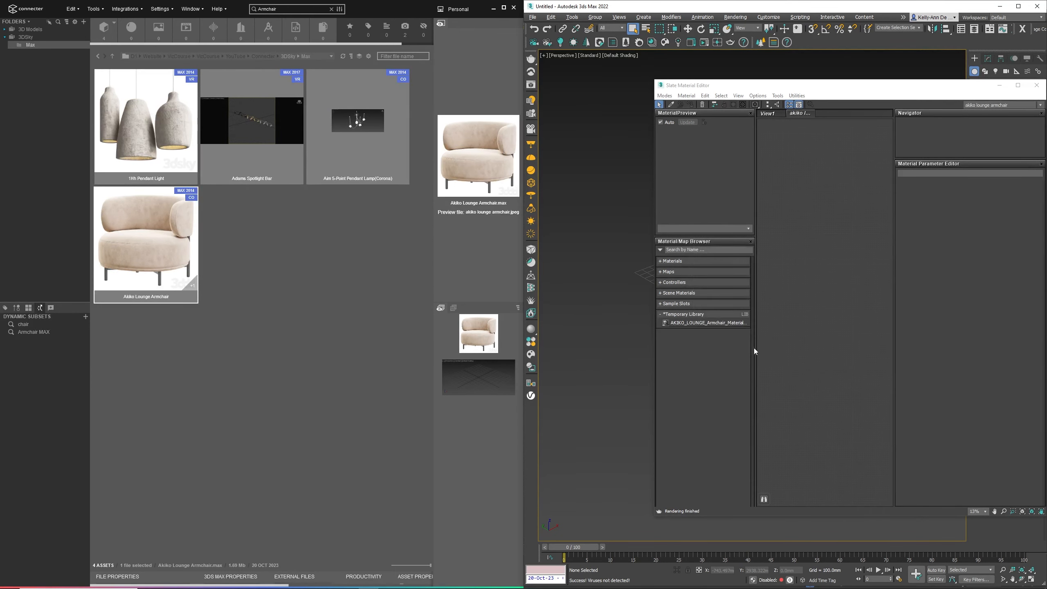
click(697, 323)
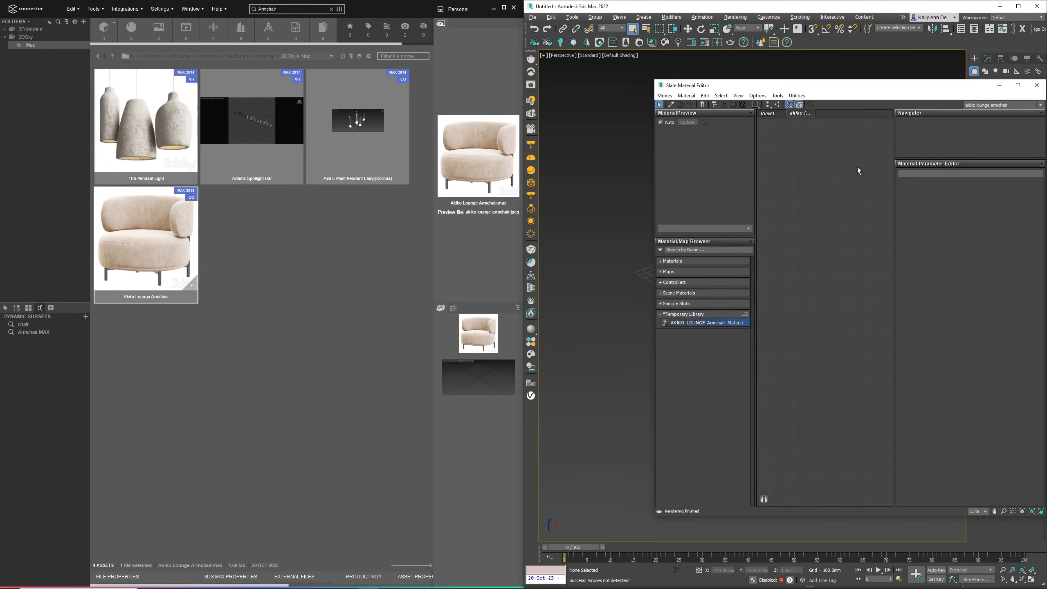
Step: Close the Slate Material Editor, bring up the selection window for choosing which armchair materials to load, and leave without importing any
drag(715, 86, 639, 77)
click(959, 77)
drag(180, 243, 613, 266)
mouse_move(671, 322)
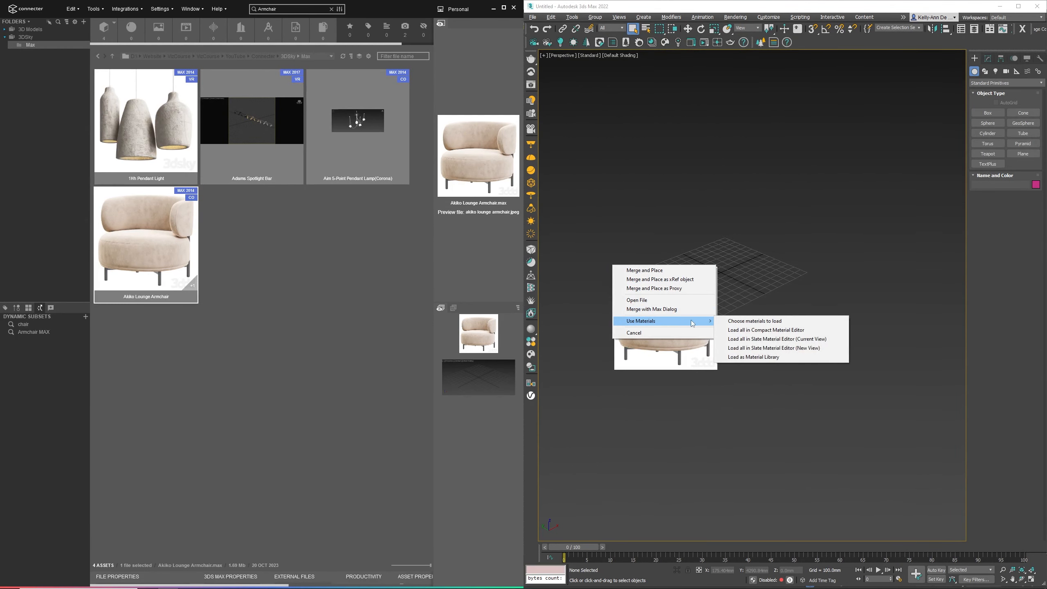
click(756, 323)
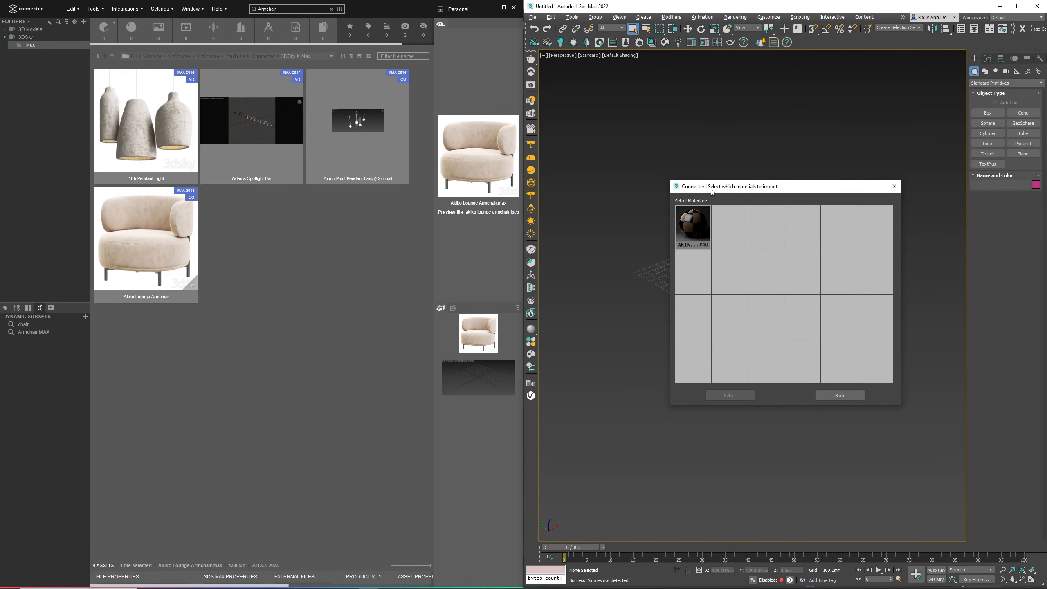
drag(712, 193, 633, 125)
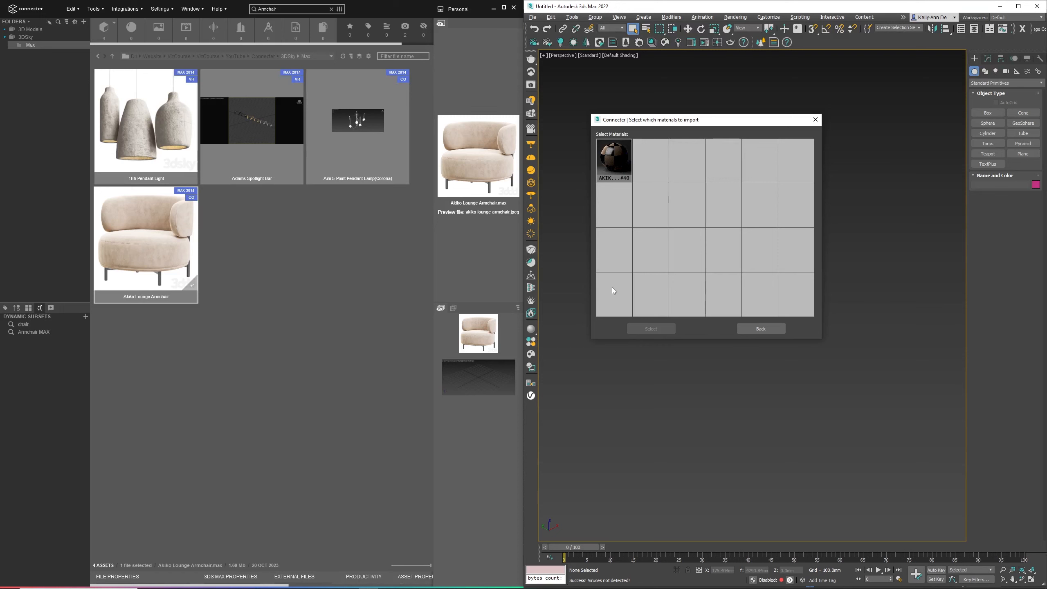
click(762, 328)
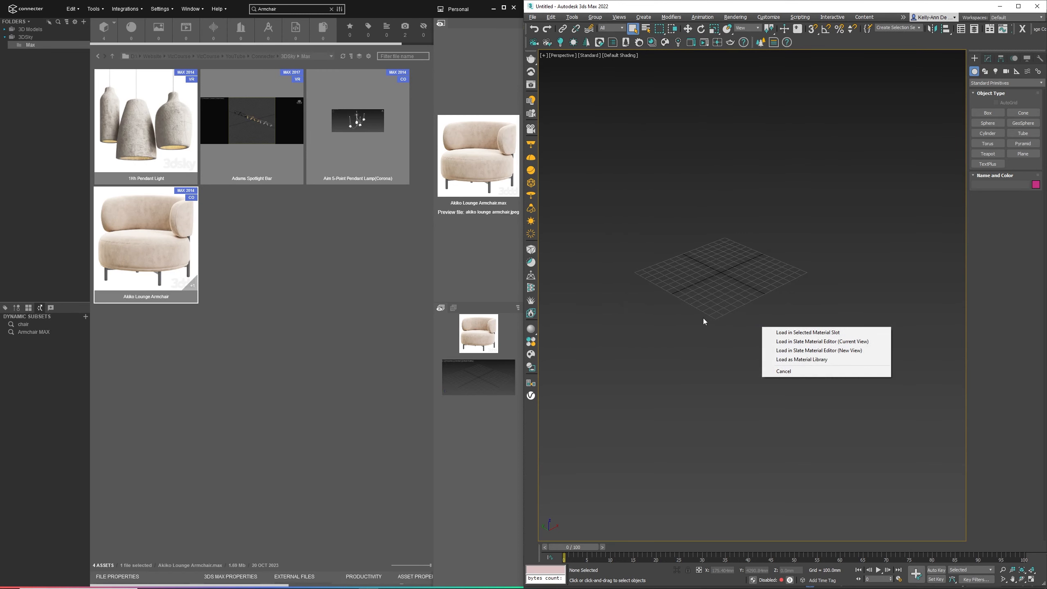
click(783, 372)
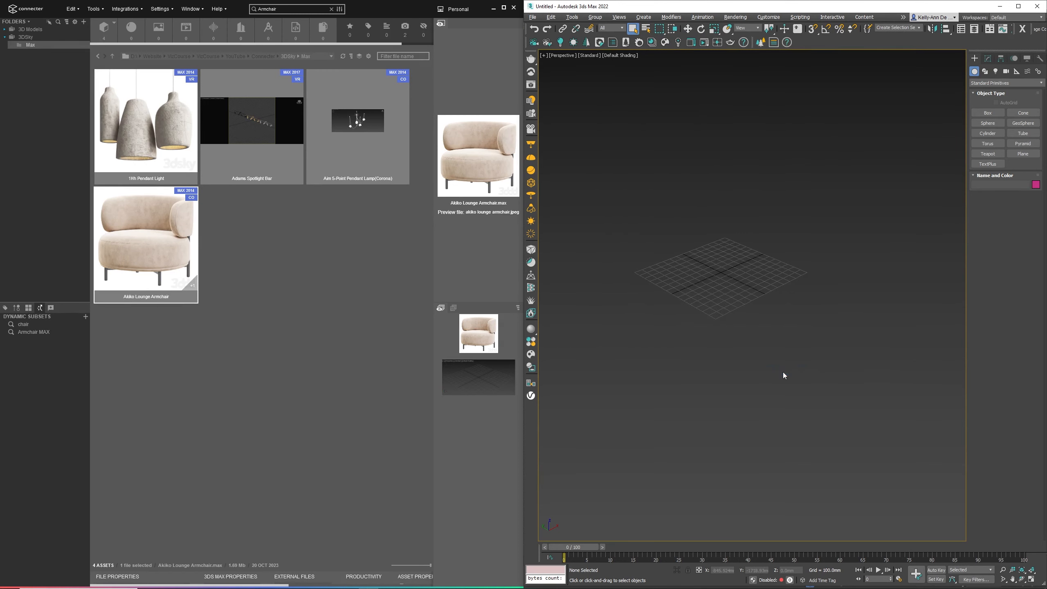
click(333, 276)
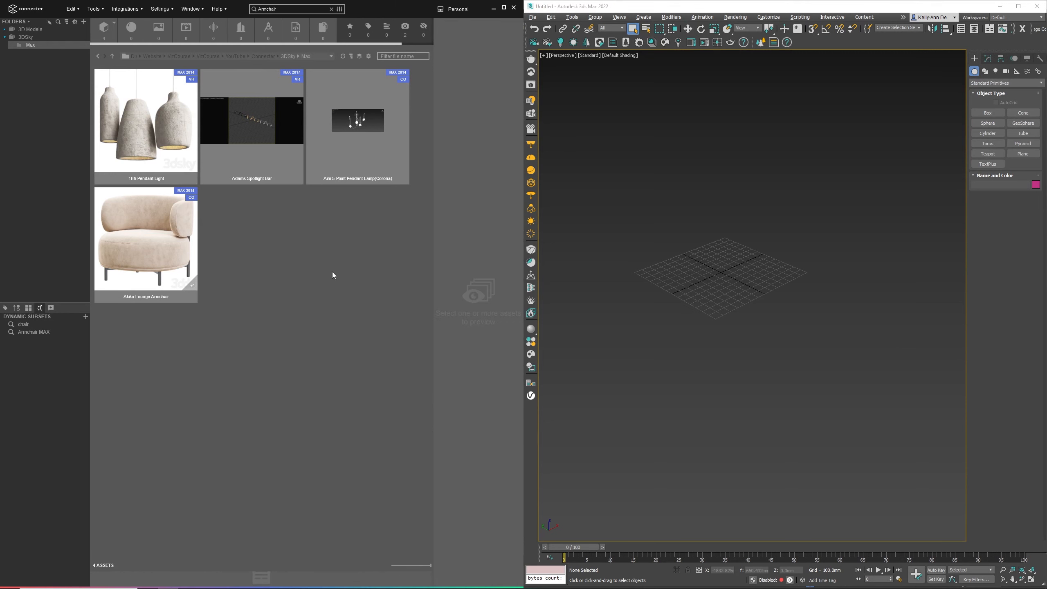
click(165, 247)
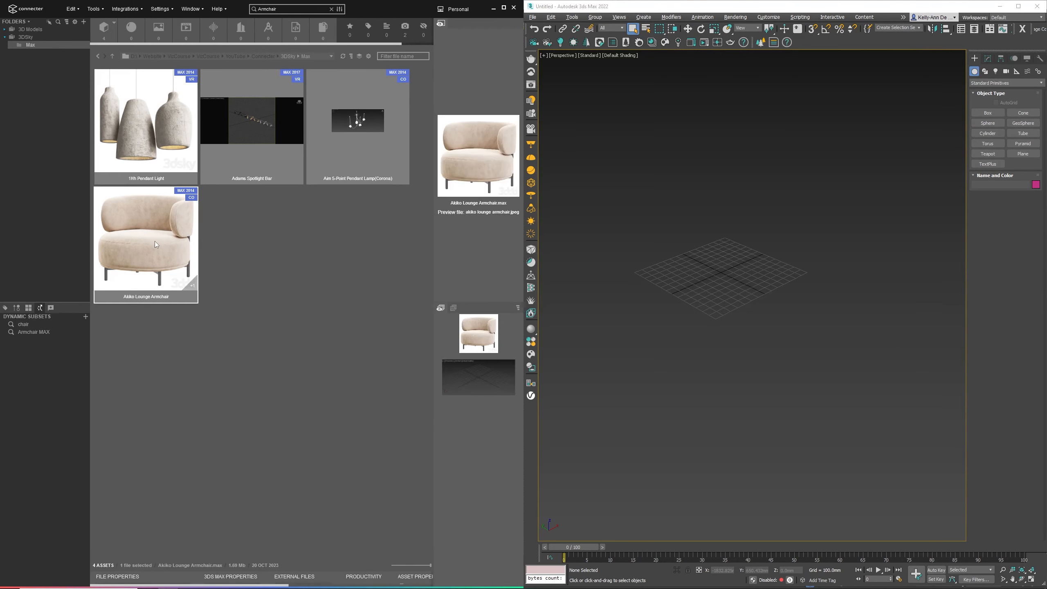
drag(149, 240, 668, 267)
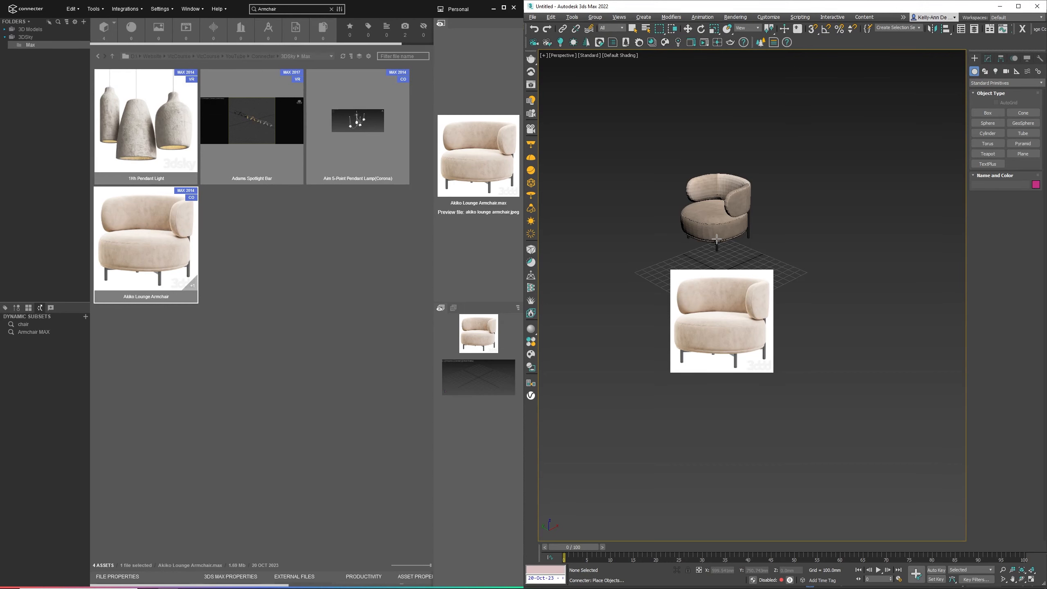
right_click(682, 245)
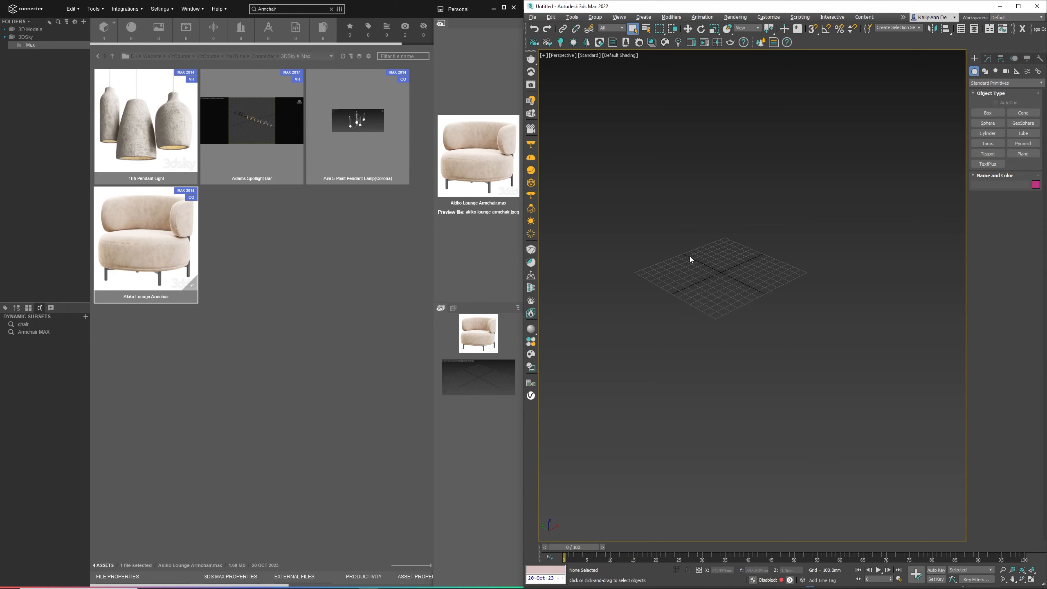
Step: Merge and place one Akiko Lounge Armchair on the grid in the perspective viewport
drag(186, 252, 698, 244)
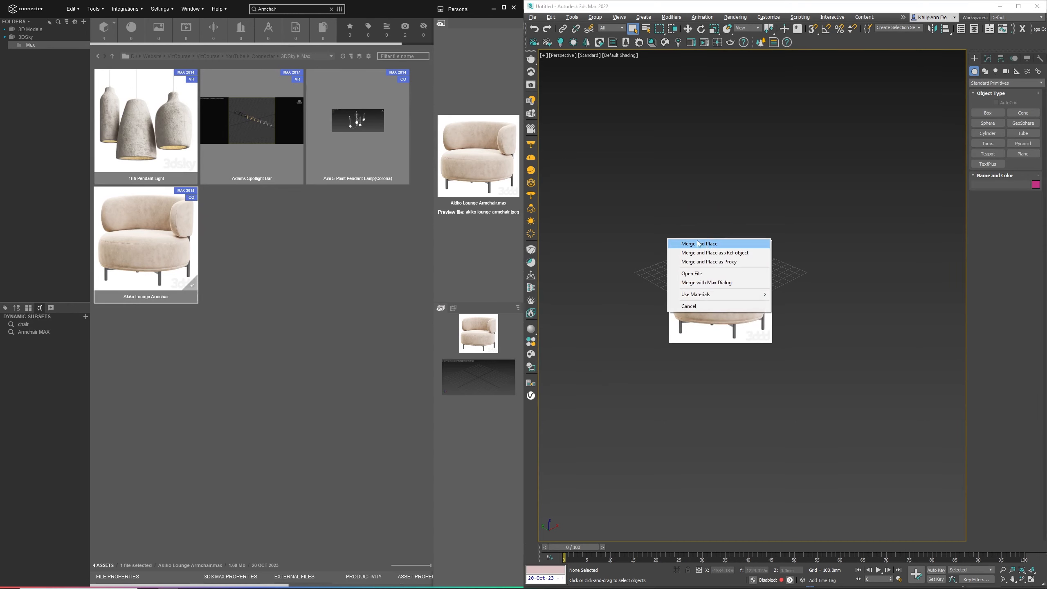
click(706, 244)
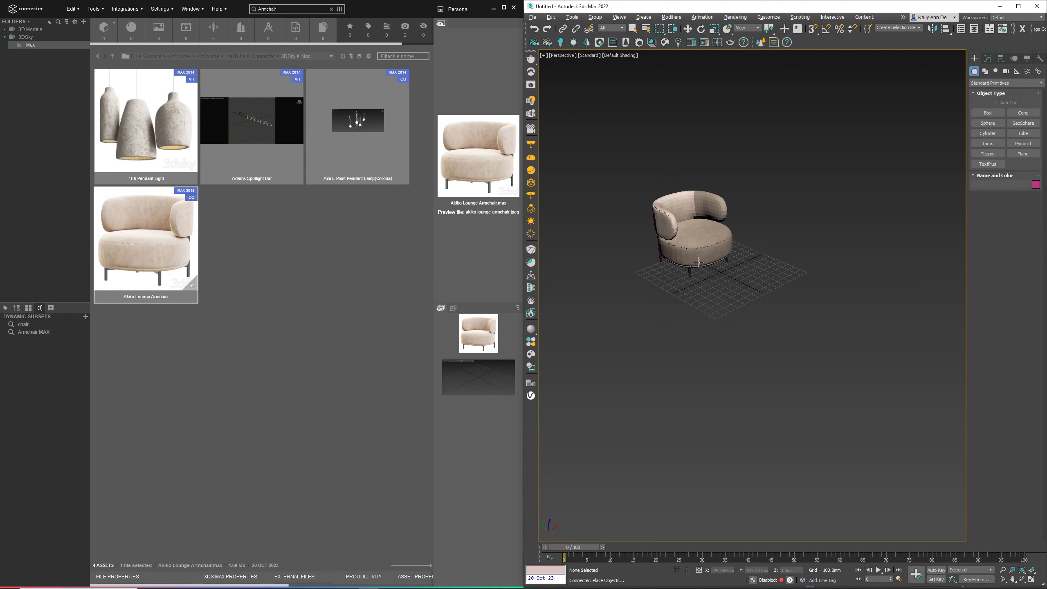
click(717, 278)
right_click(817, 317)
click(818, 318)
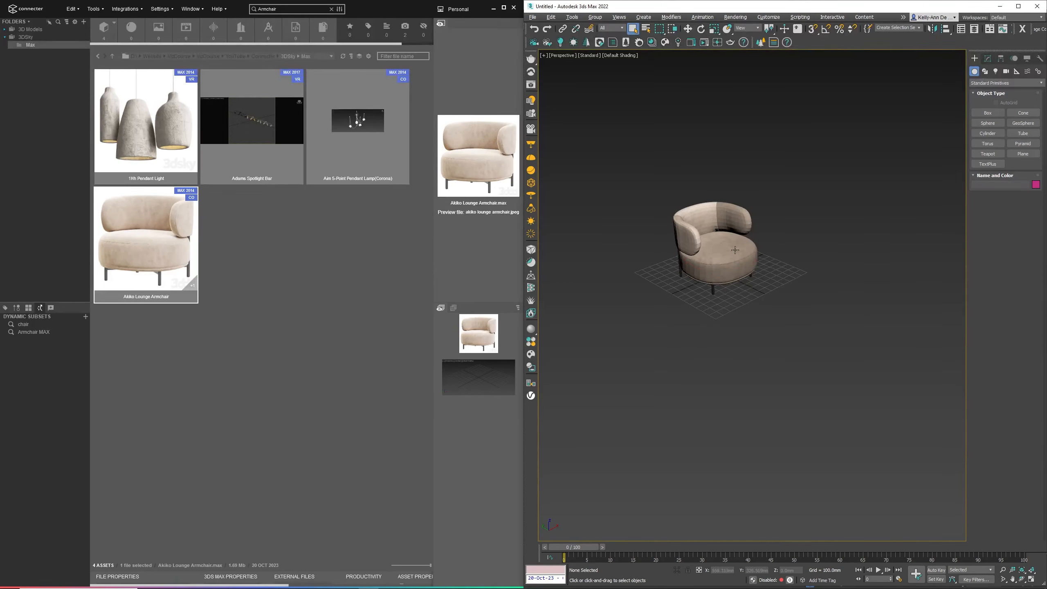
scroll(728, 249, up, 5)
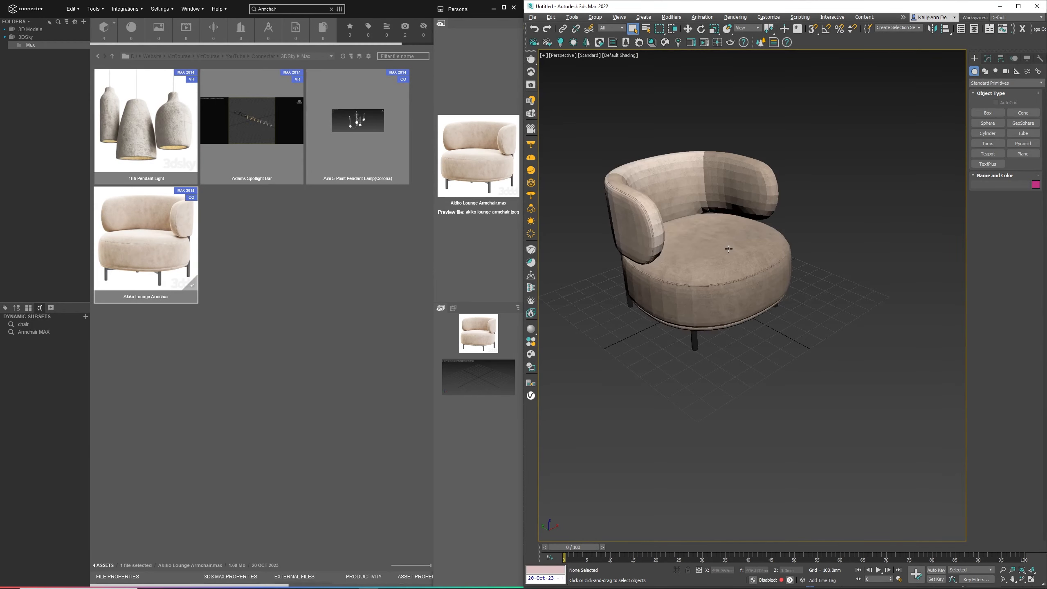
Step: Show the assets of the 3D Models folder and locate the blue wing chair image 0001 in its own folder
click(30, 38)
click(31, 30)
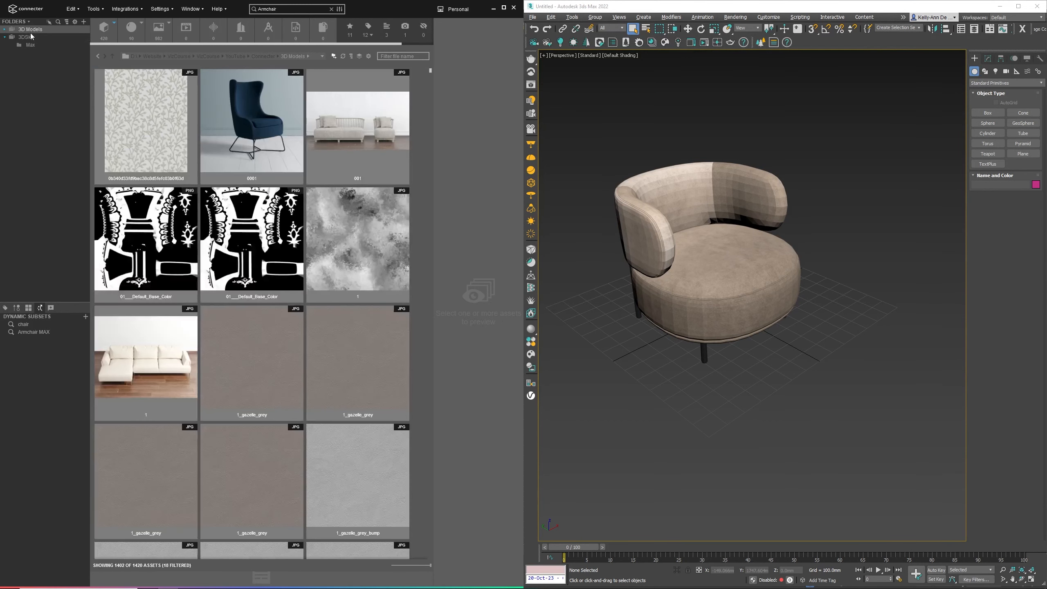
click(252, 125)
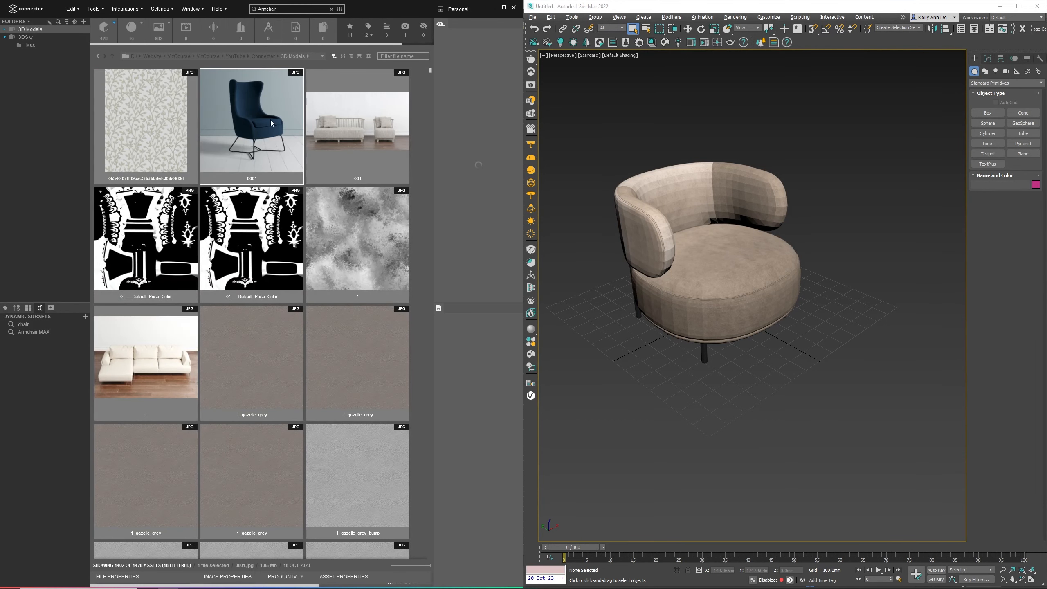
right_click(252, 125)
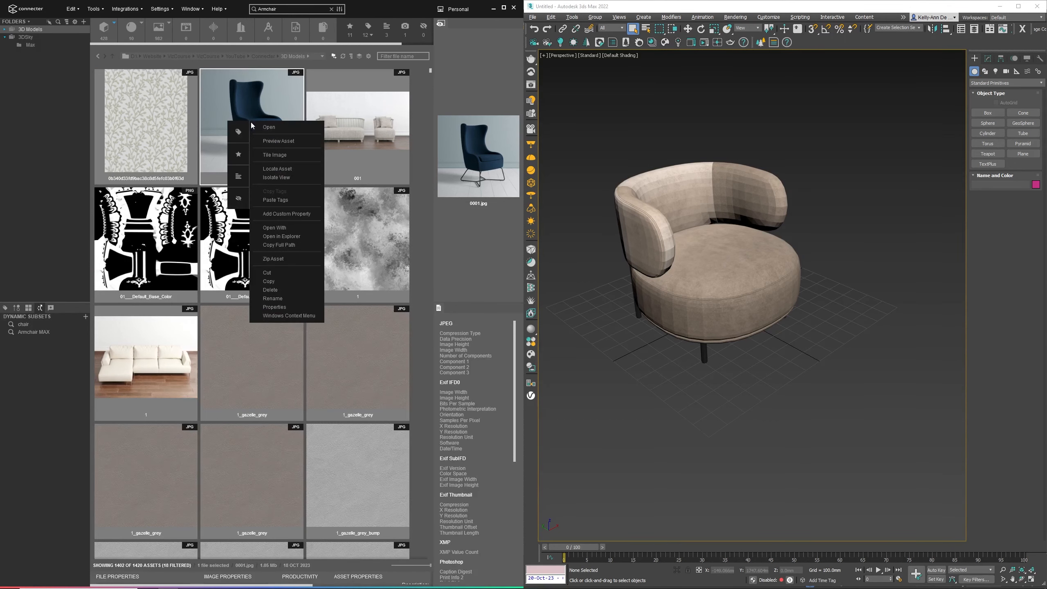
click(283, 169)
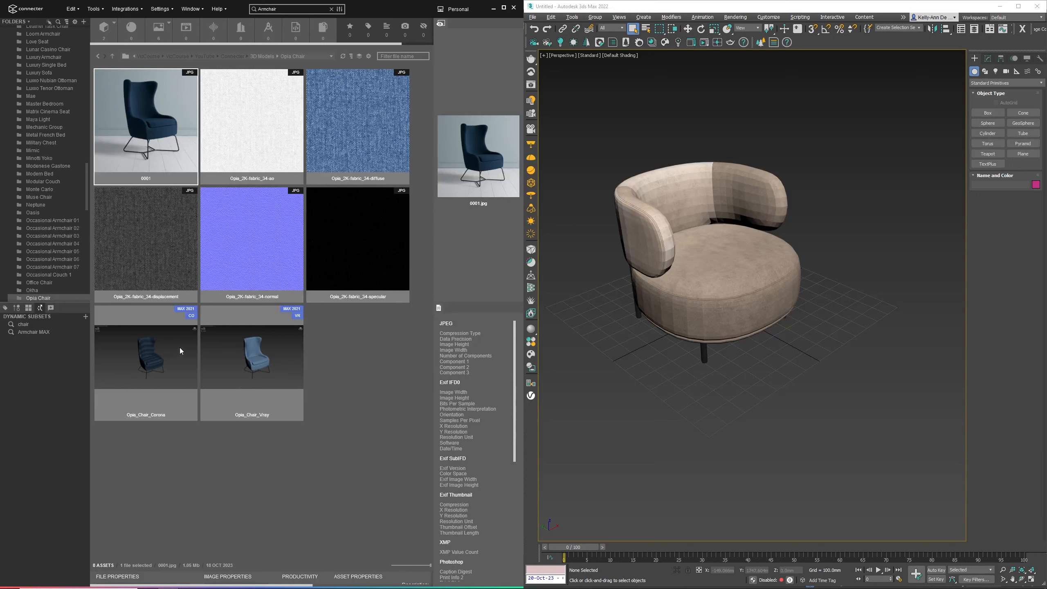
Step: Replace the placed armchair with Opia_Chair_Corona, aligning both objects by Minimum and inheriting the target rotation, and deselect it
click(156, 369)
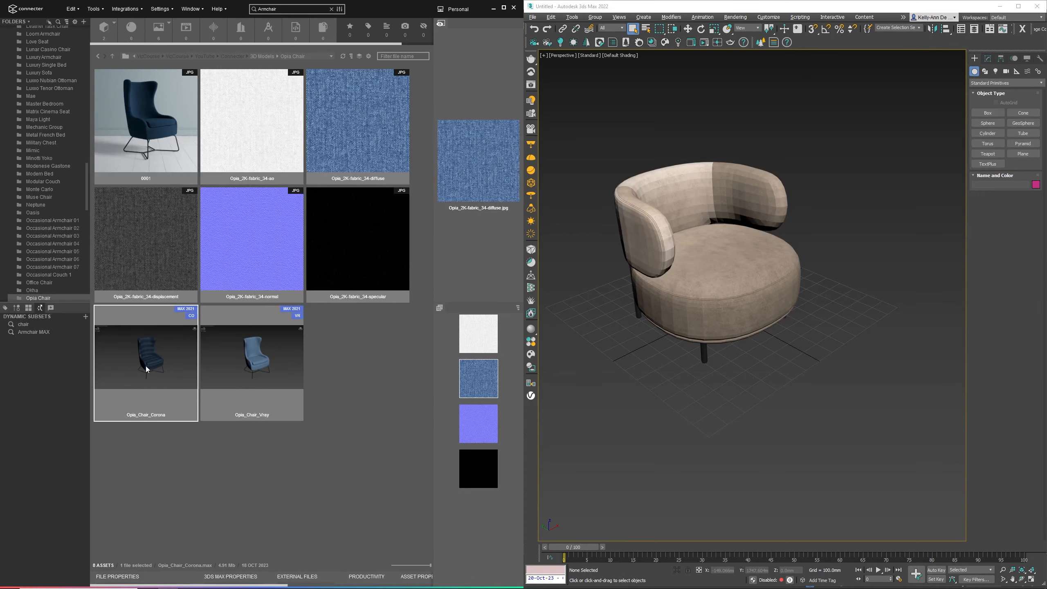
drag(146, 365, 717, 274)
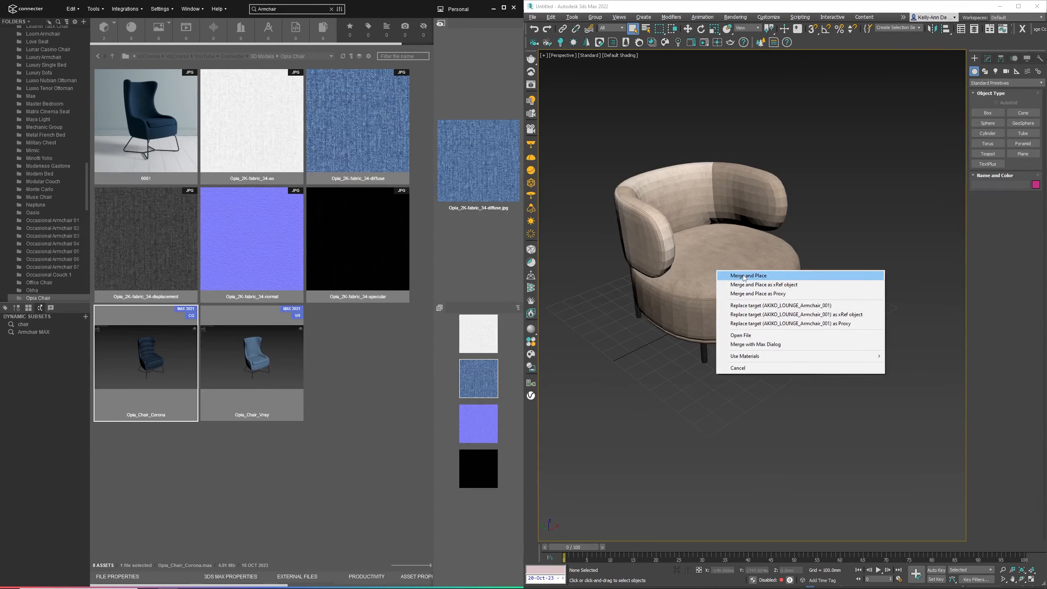
click(792, 306)
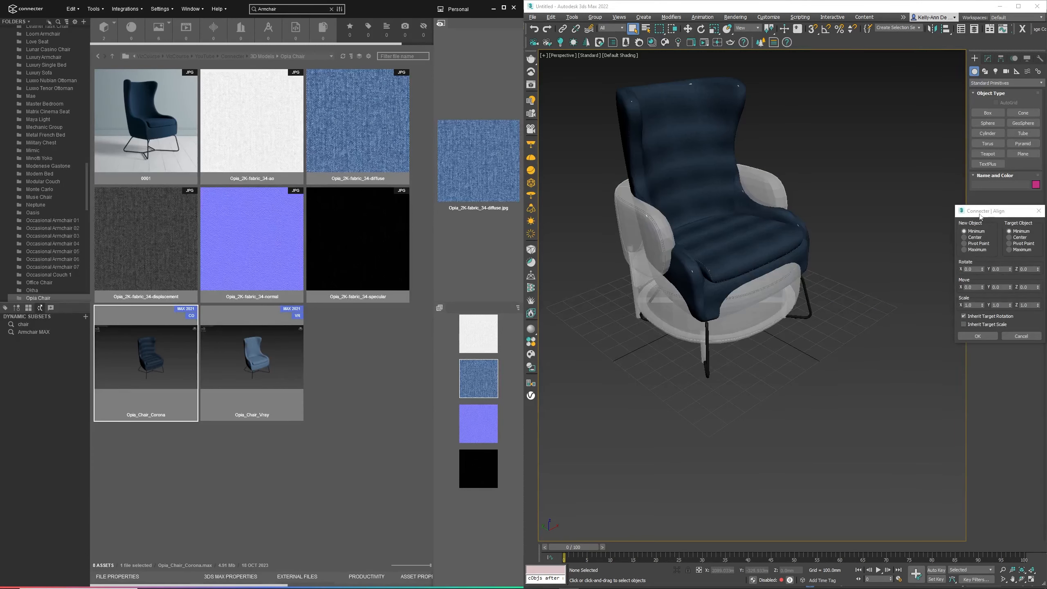
drag(980, 216, 873, 186)
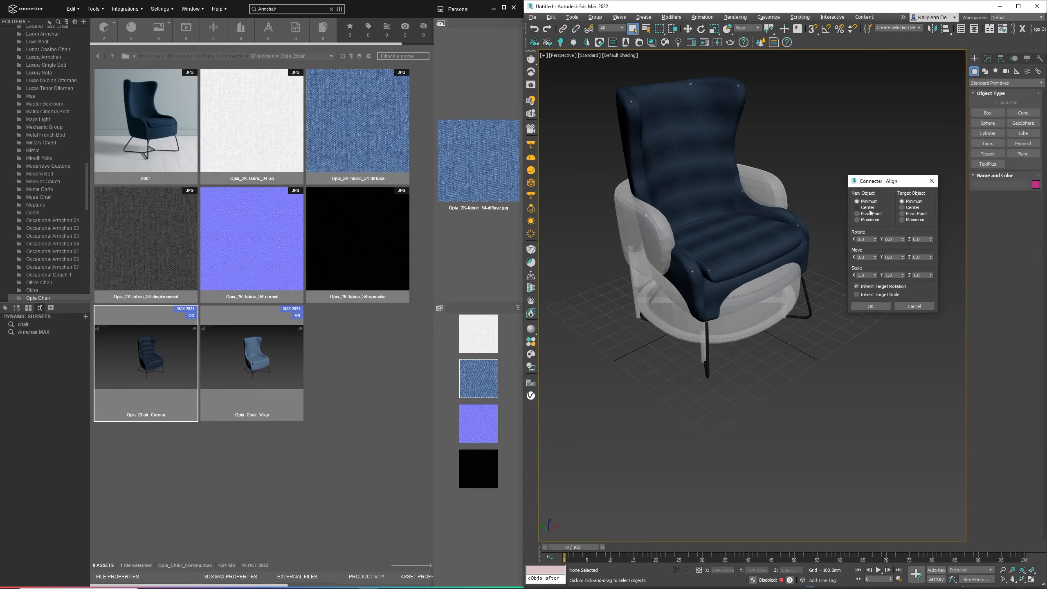
click(882, 307)
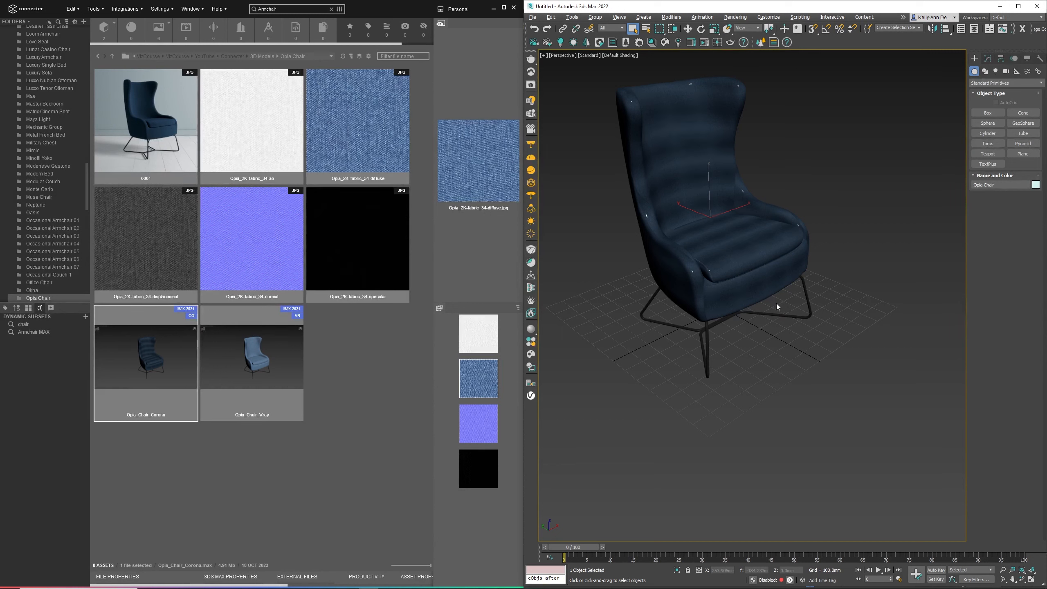
click(759, 326)
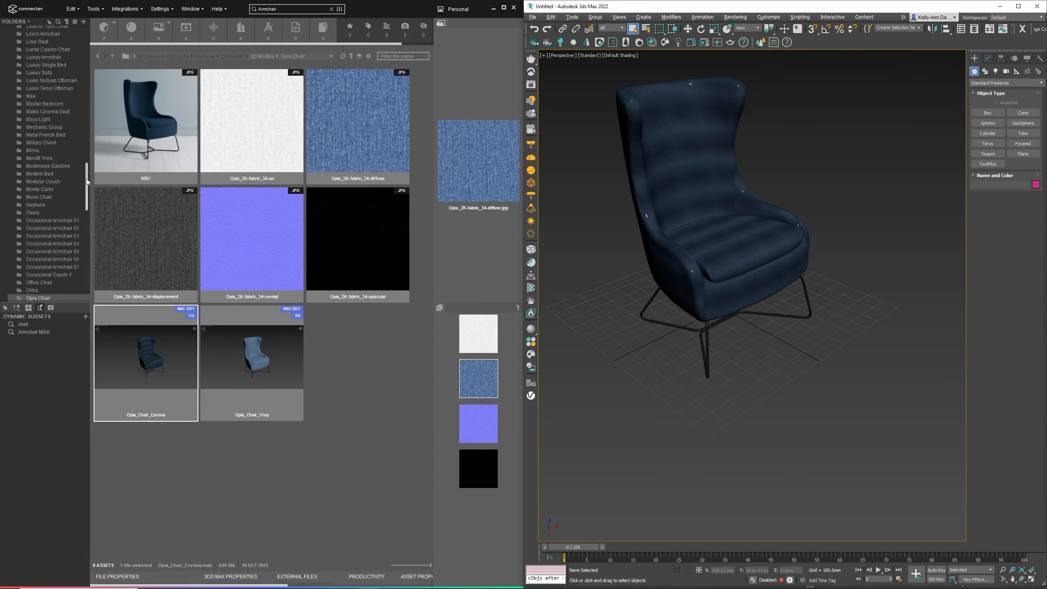
Step: Collapse the library's folder tree and delete the Opia chair from the scene
drag(87, 173, 86, 30)
click(5, 30)
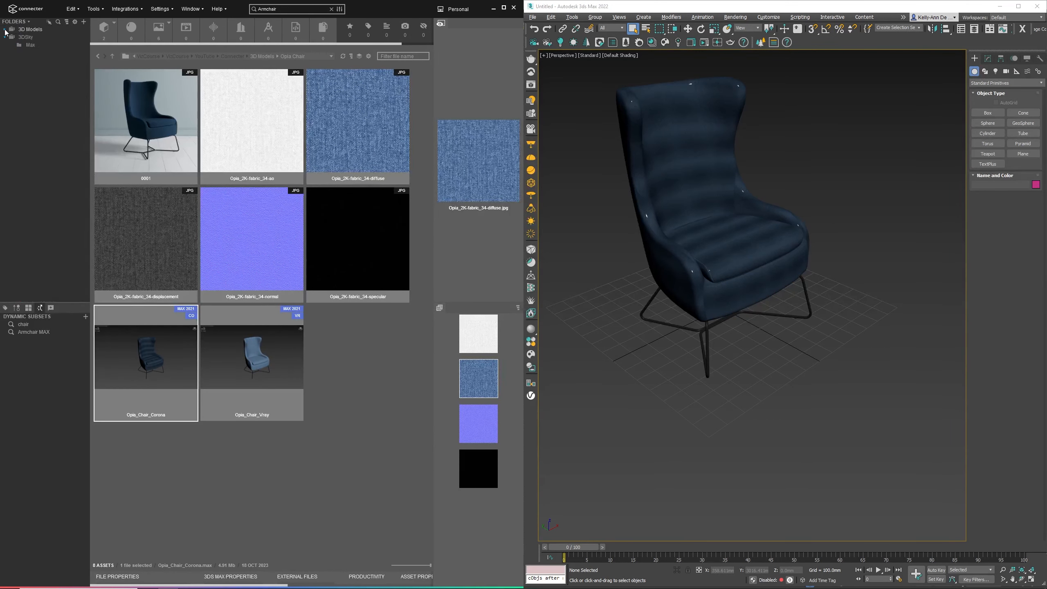
click(716, 250)
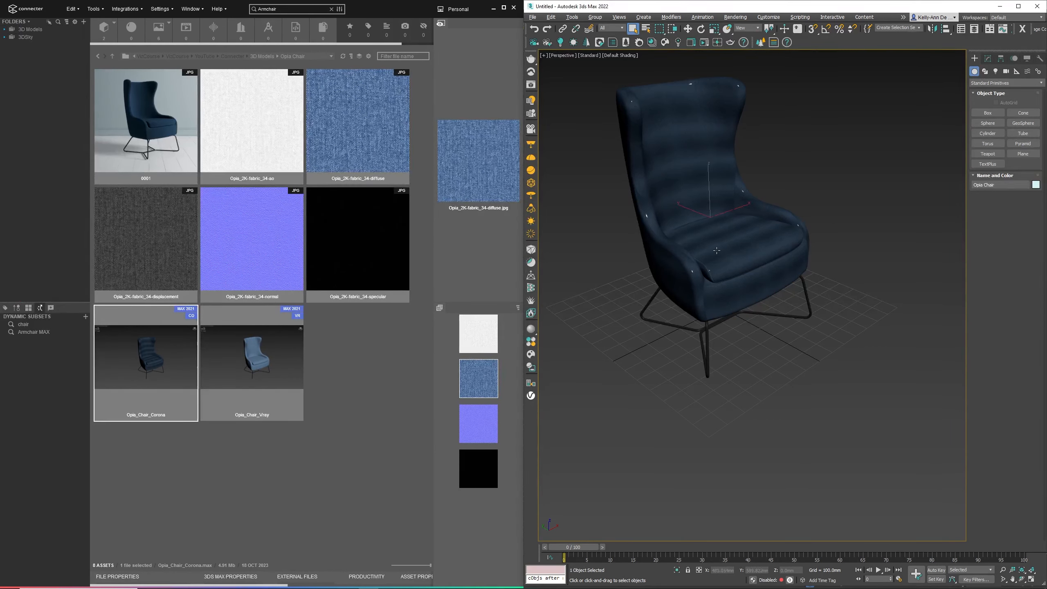
key(Delete)
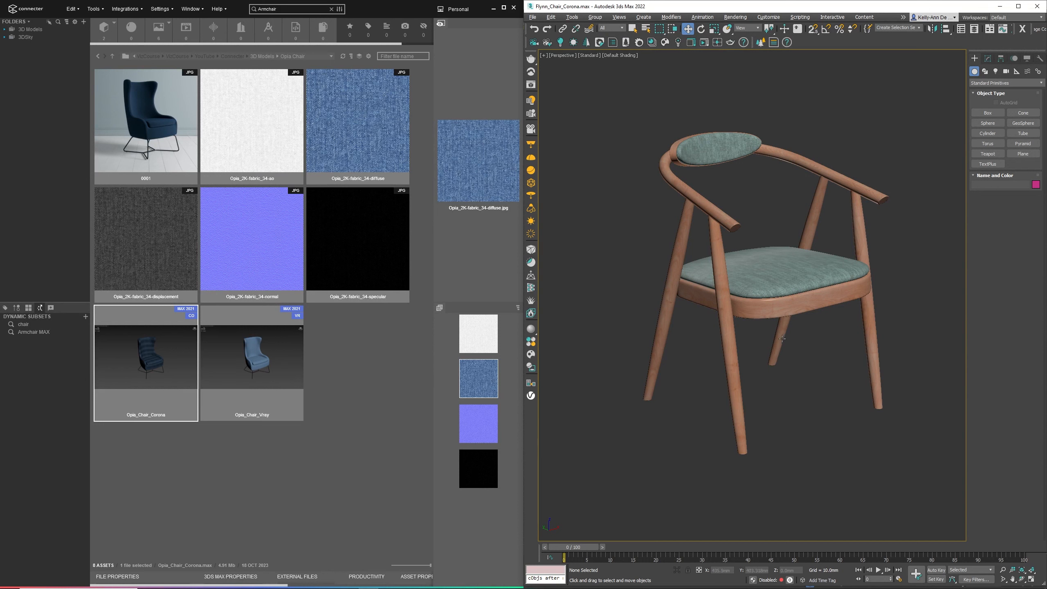
Step: Select the Flynn chair group and start adding it to Connecter as a new 3D asset from the selection
click(766, 304)
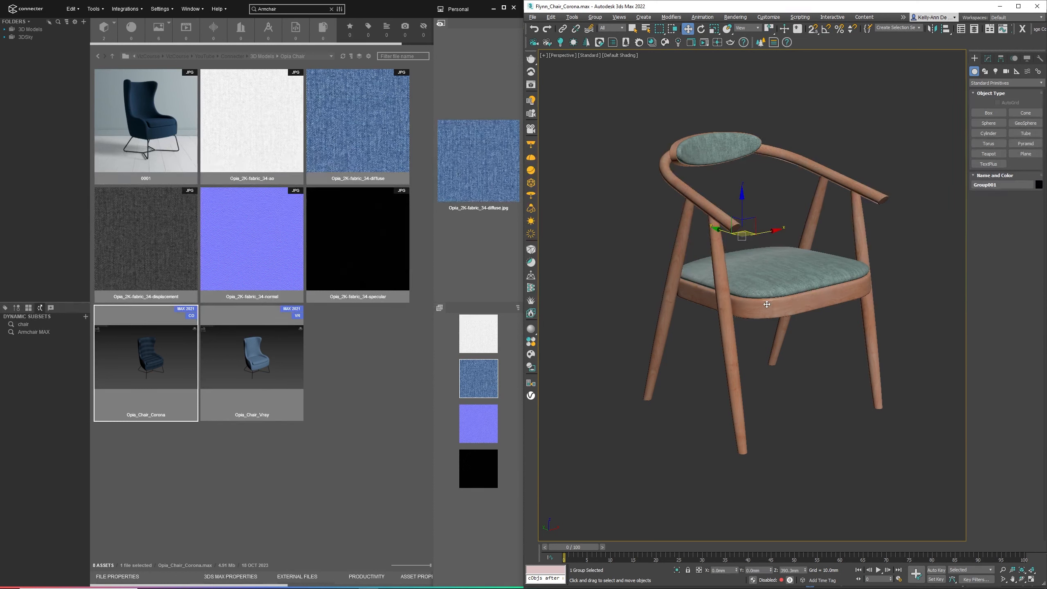
right_click(767, 304)
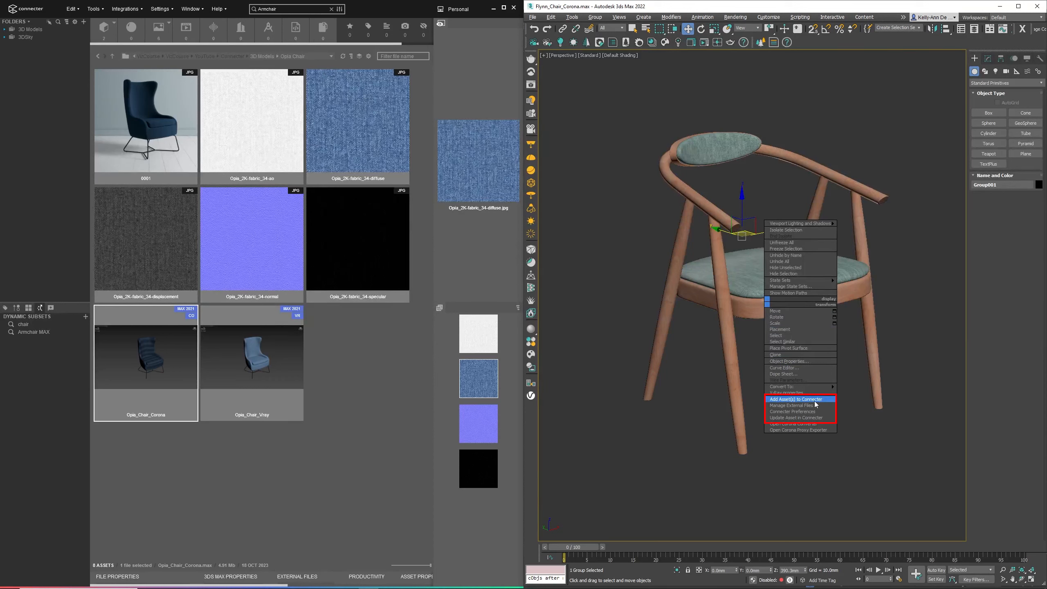
click(784, 399)
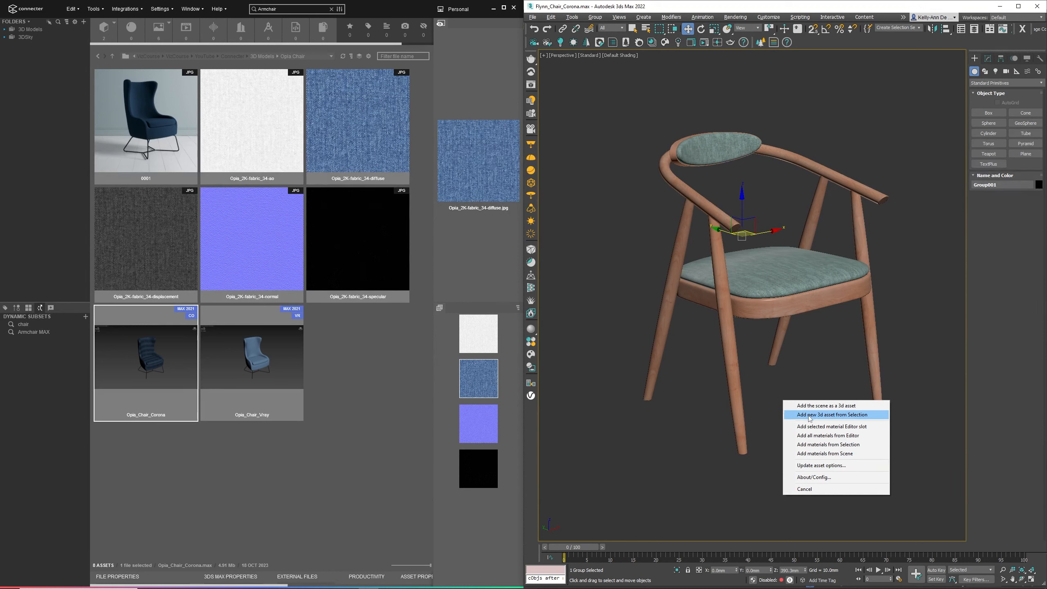
click(837, 415)
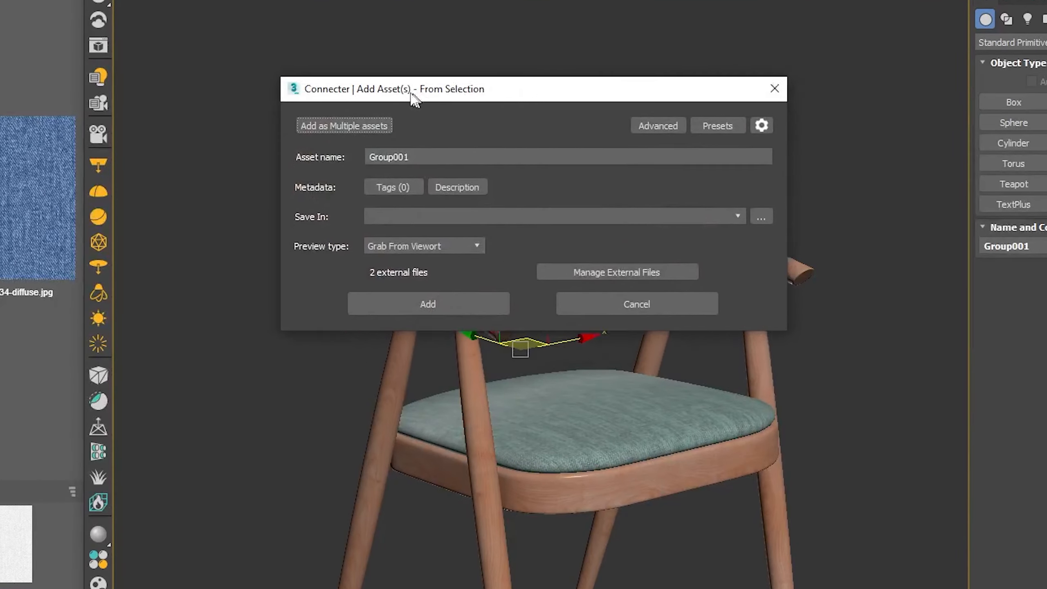
Step: Name the new asset Flynn Chair and assign it the Chair tag
drag(413, 99, 271, 34)
double_click(226, 92)
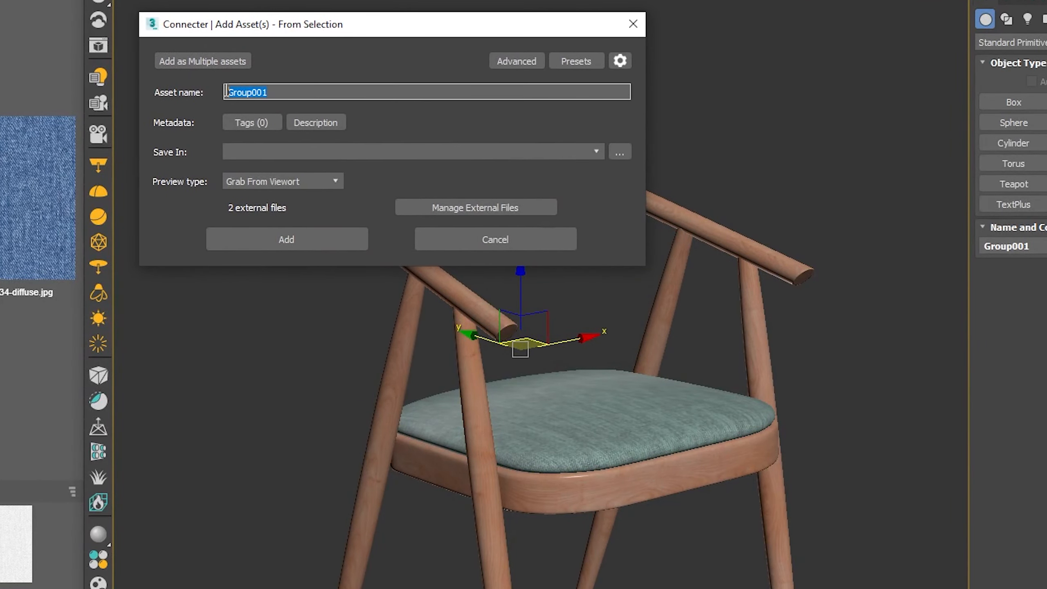
text(Flynn Chair)
click(255, 123)
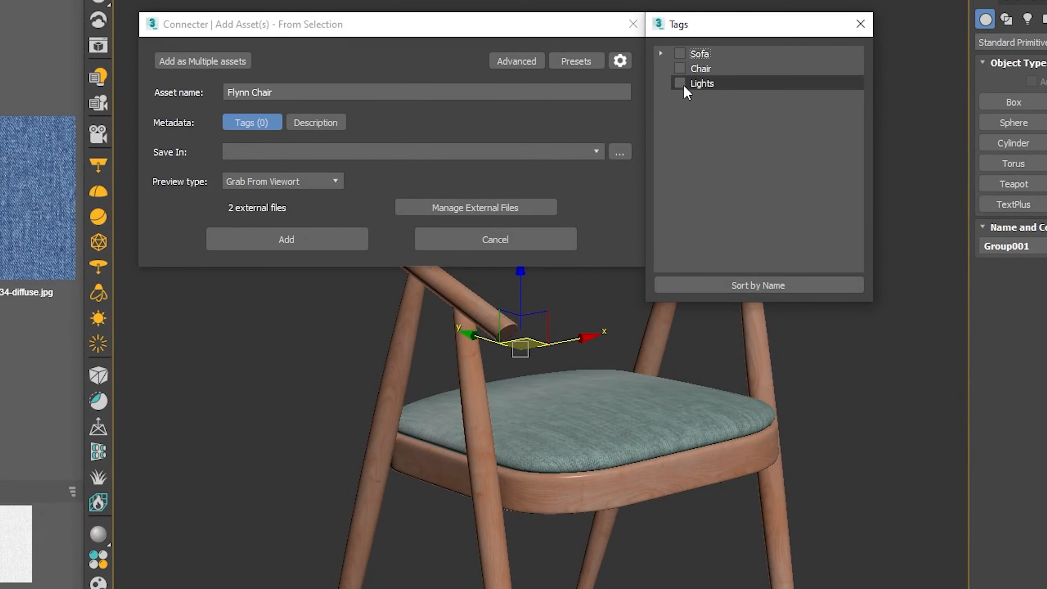
click(680, 69)
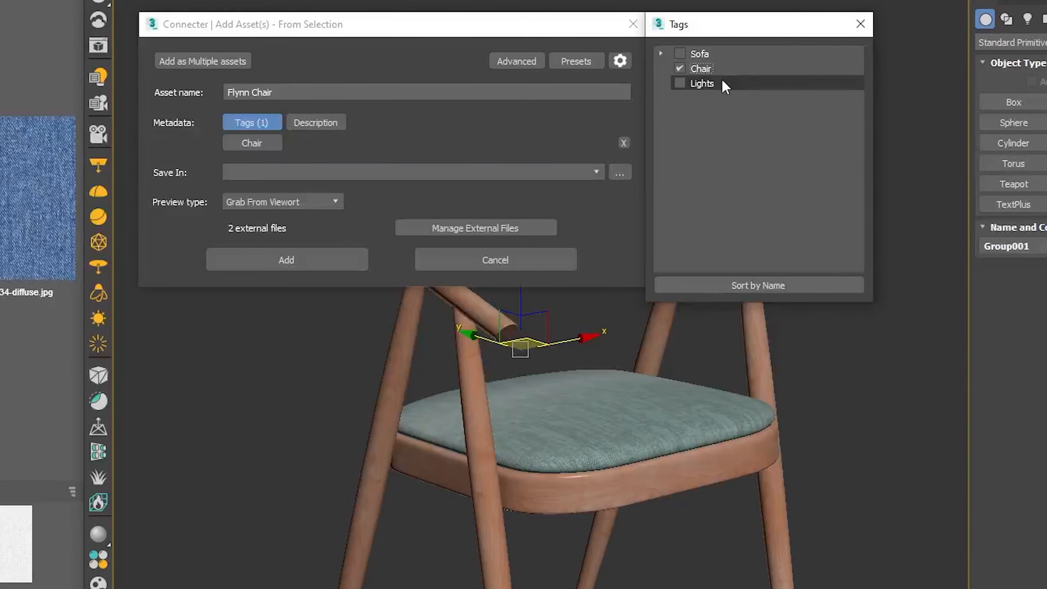
click(860, 24)
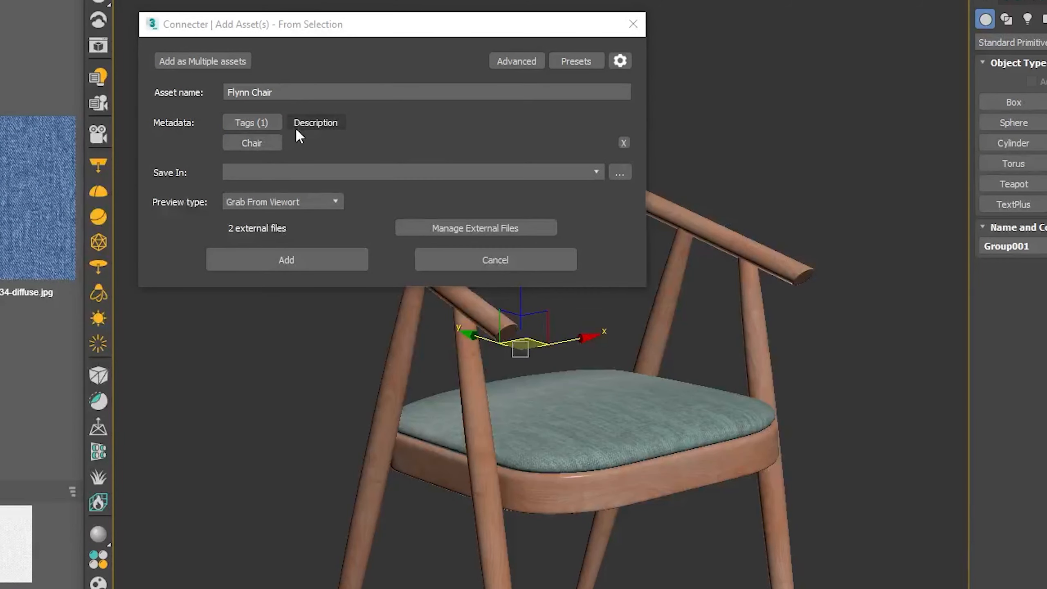
Step: Set the new asset's save location to the 3D Models folder, creating a subfolder with the asset's name
click(626, 175)
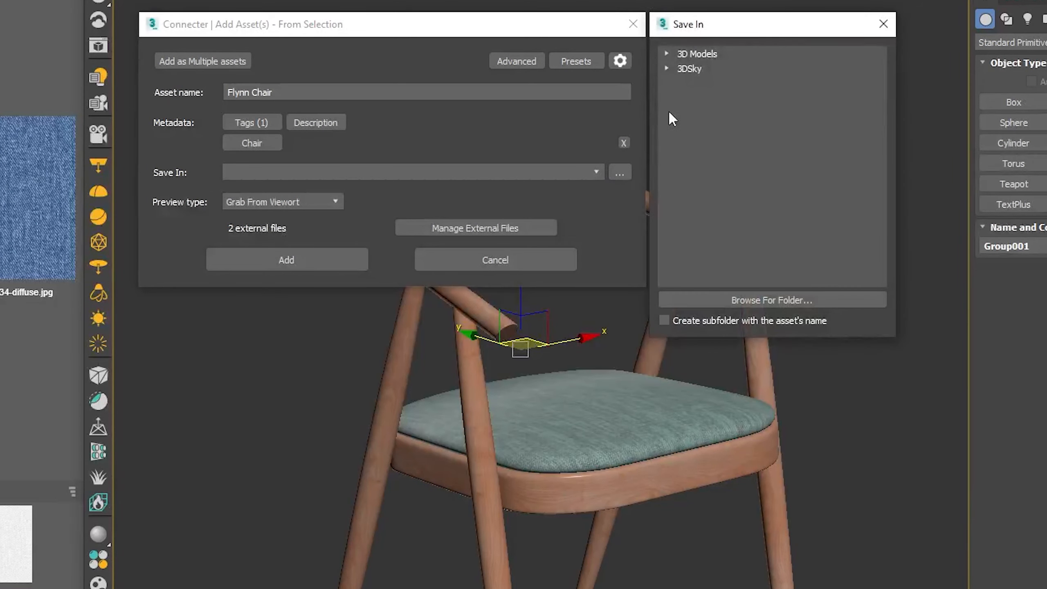
click(676, 55)
click(666, 53)
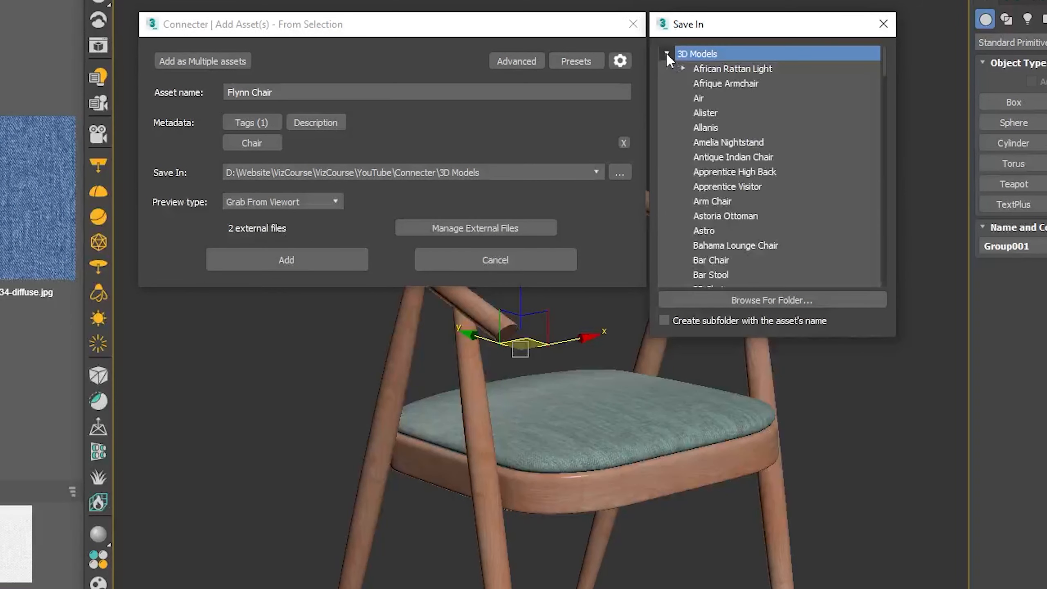
click(666, 53)
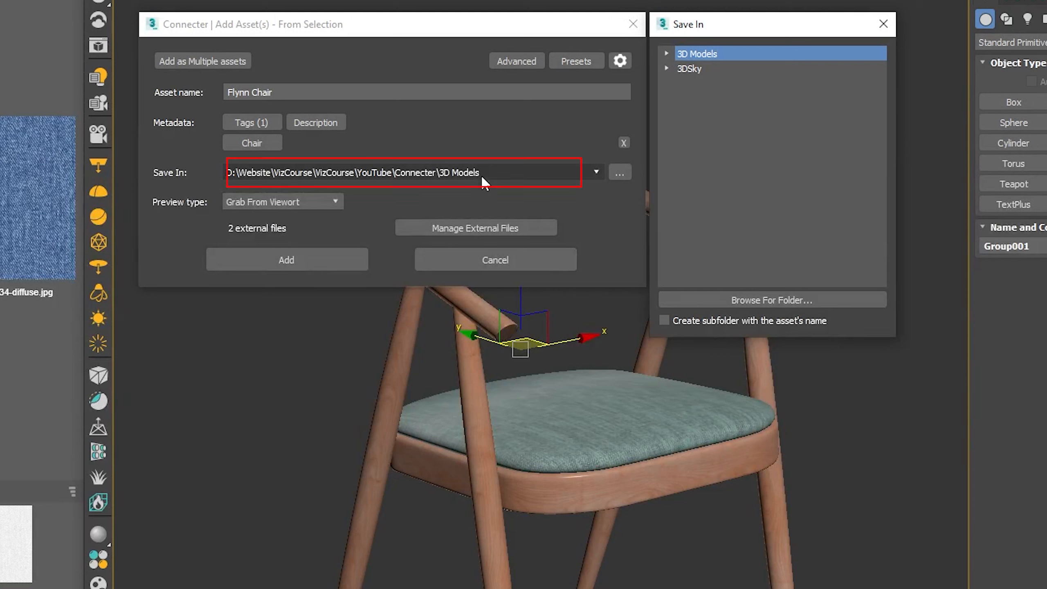
click(664, 321)
click(883, 24)
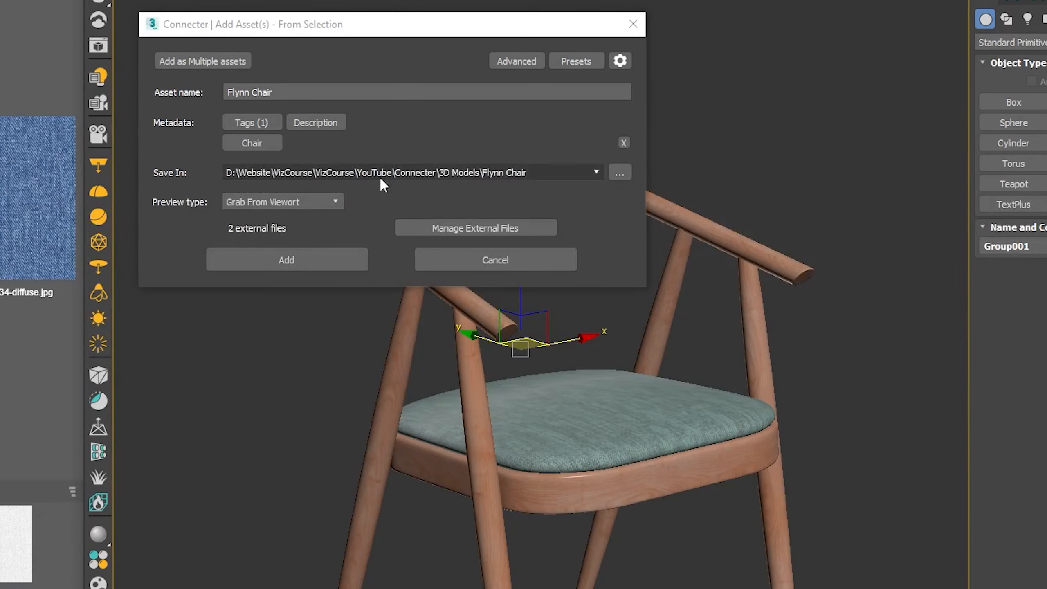
Step: Review the asset's preview types, advanced external-file settings and asset options, keeping Grab From Viewport as the preview type
click(320, 207)
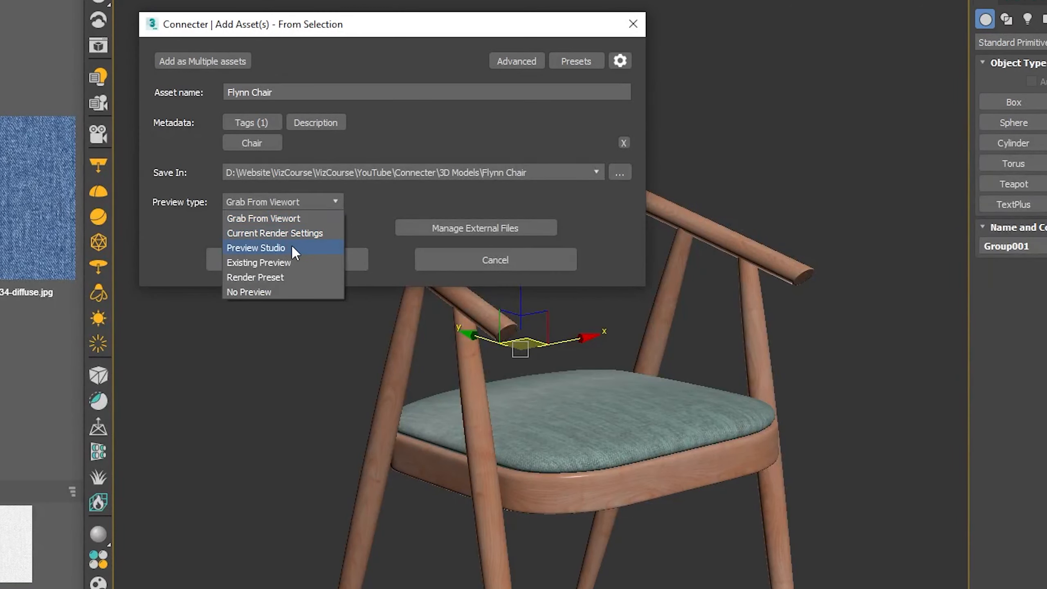
click(295, 201)
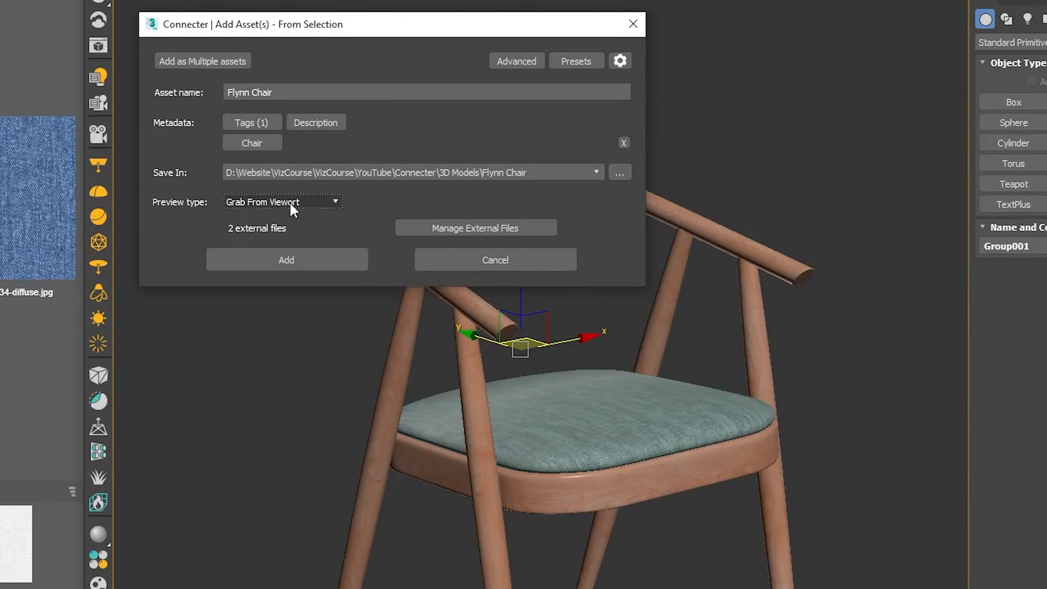
click(504, 63)
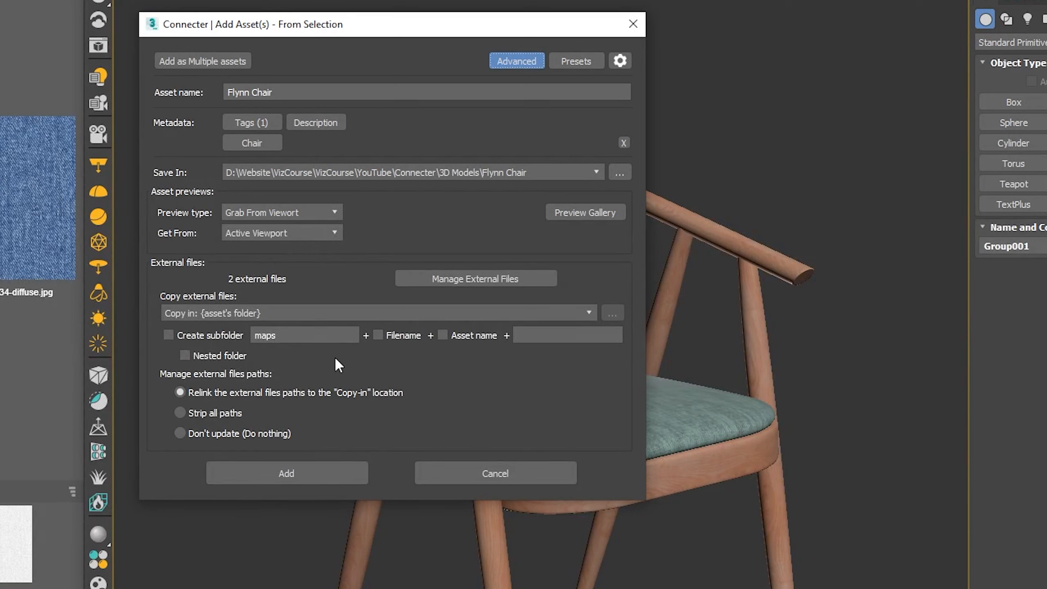
click(510, 62)
click(619, 63)
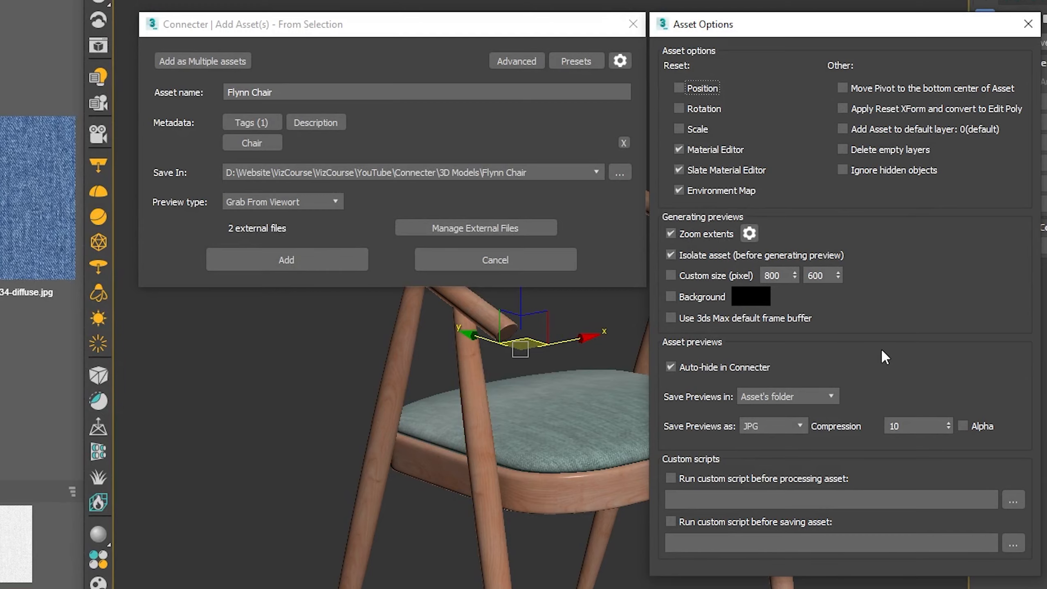
click(1028, 24)
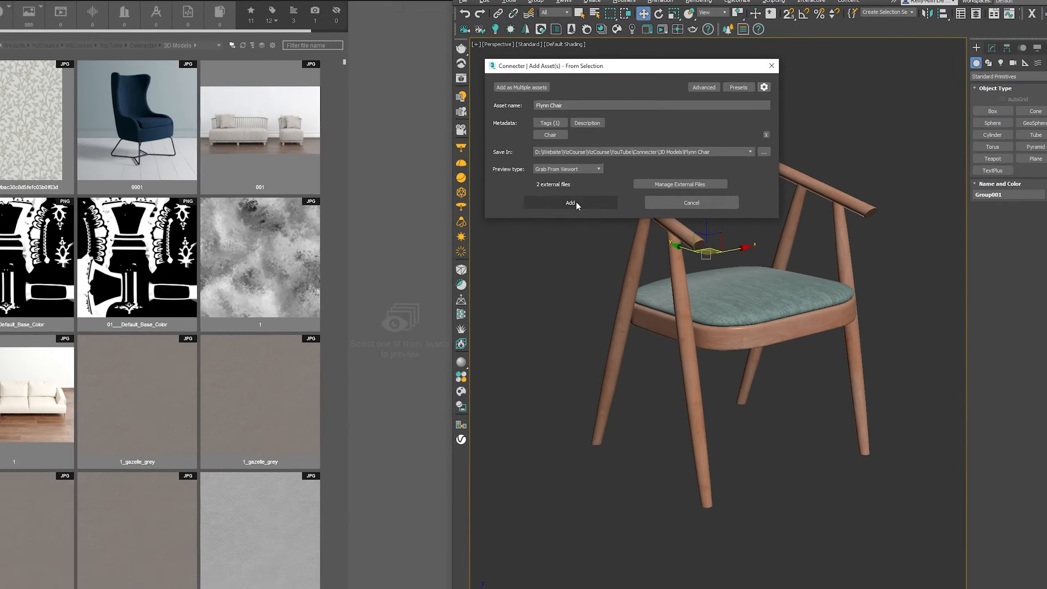
Step: Add the chair asset to the library and open its Flynn Chair folder under 3D Models
click(575, 202)
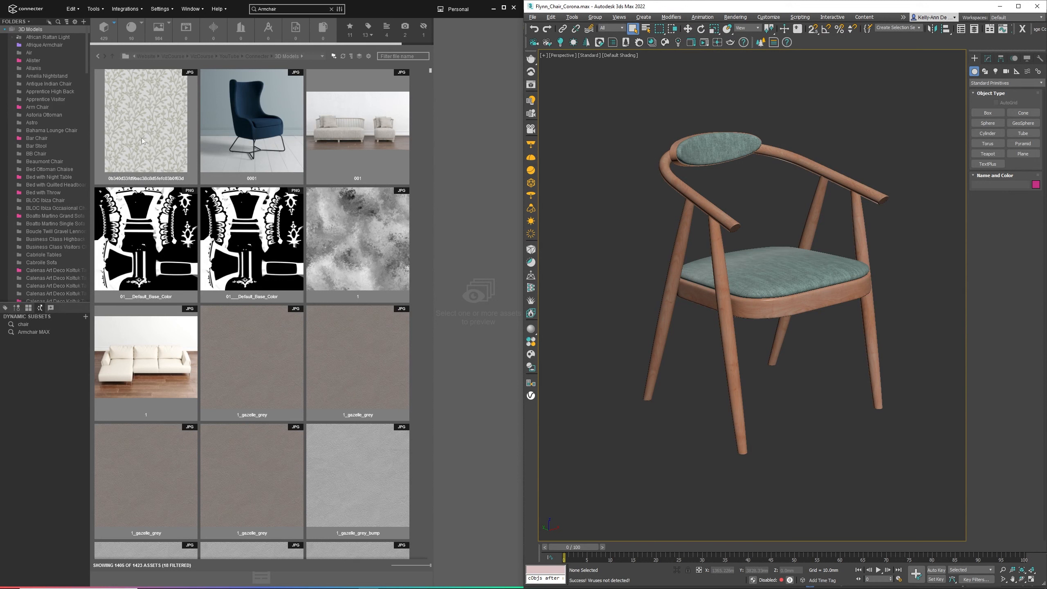
click(65, 146)
scroll(66, 149, down, 4)
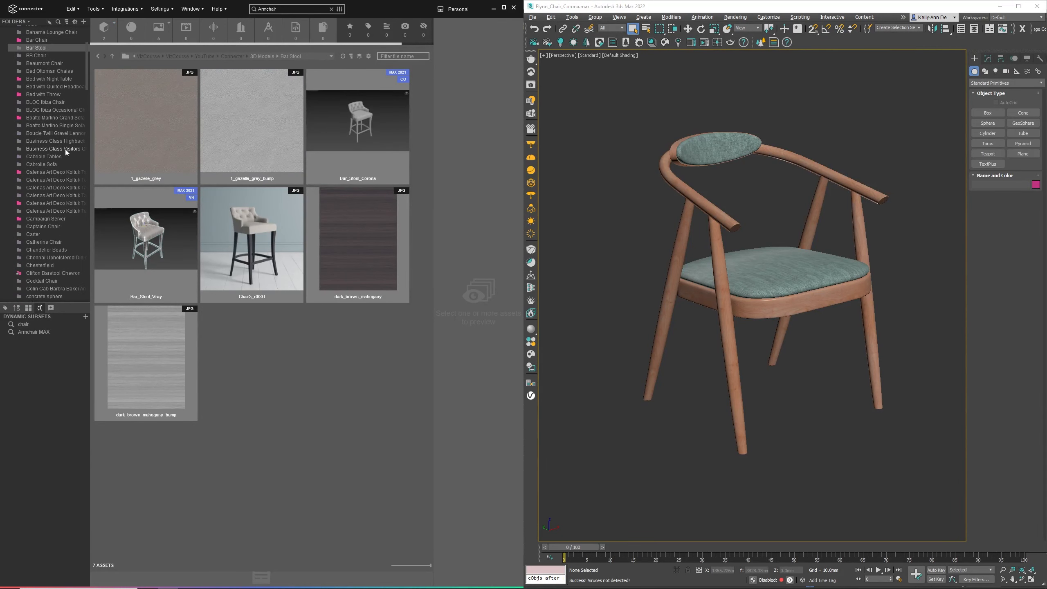
click(62, 151)
key(f)
scroll(62, 150, down, 7)
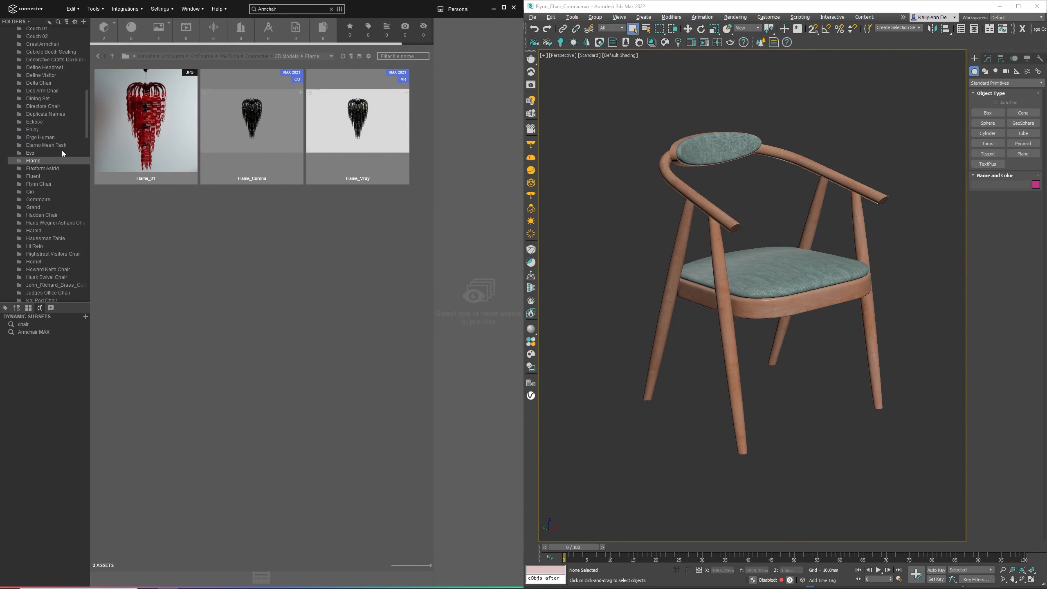
click(51, 184)
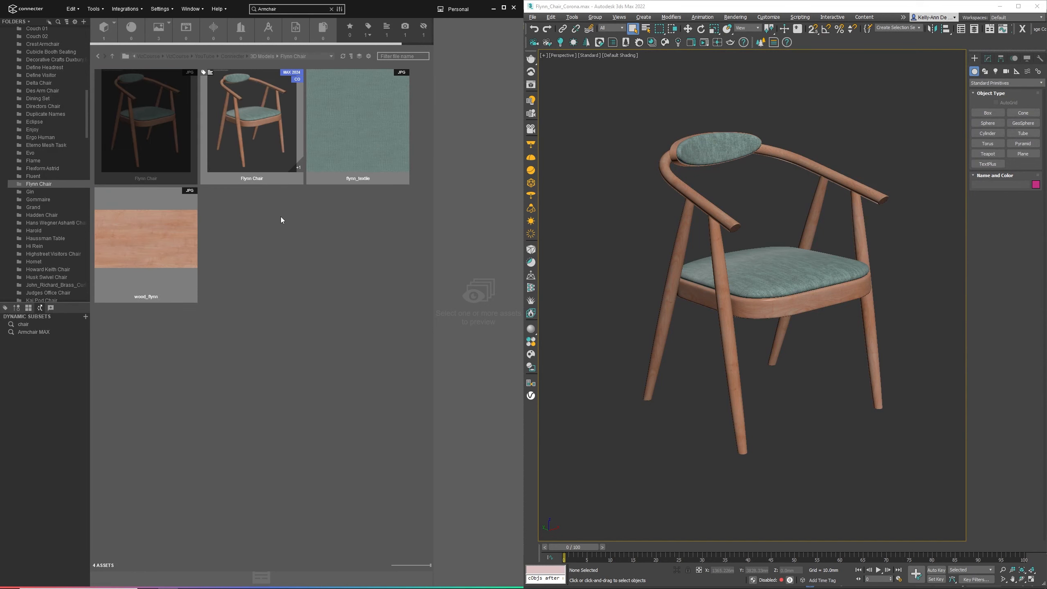
Step: Inspect the saved preview image, the Flynn Chair model file and the flynn_textile texture, and deselect them
click(157, 130)
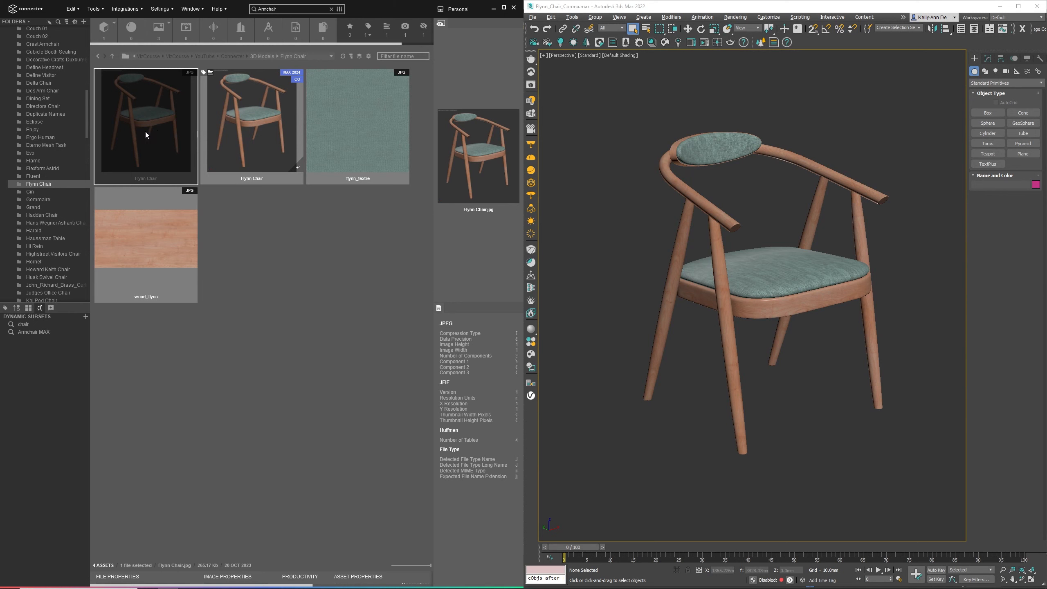
click(249, 129)
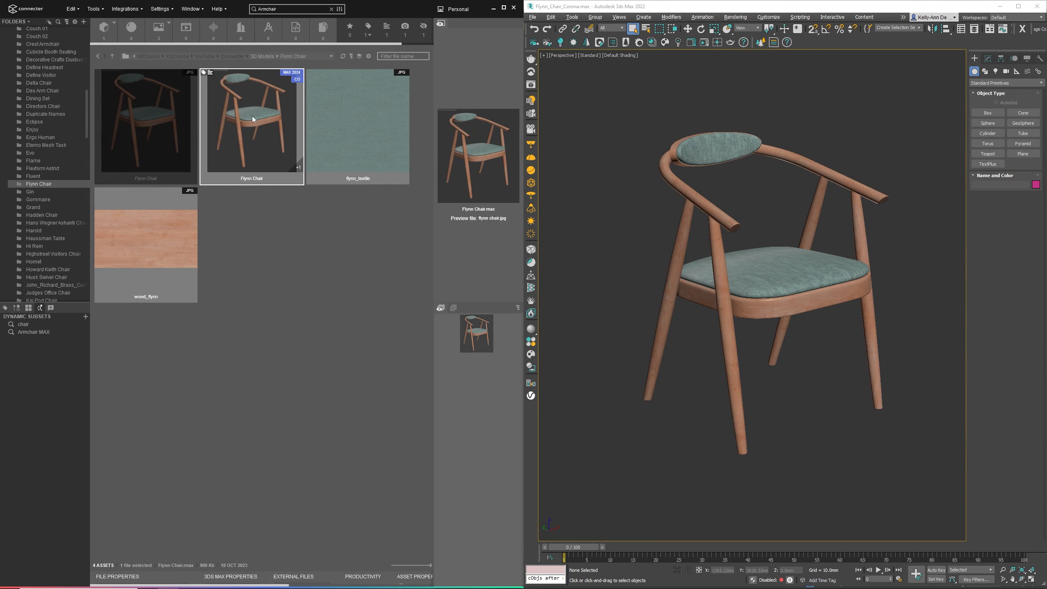
click(337, 137)
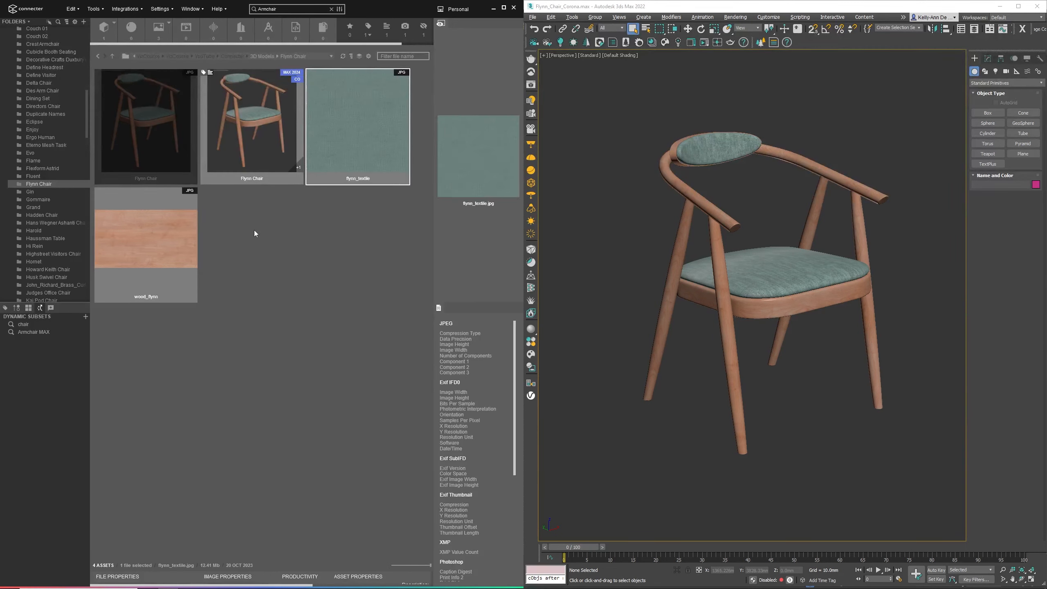
click(286, 222)
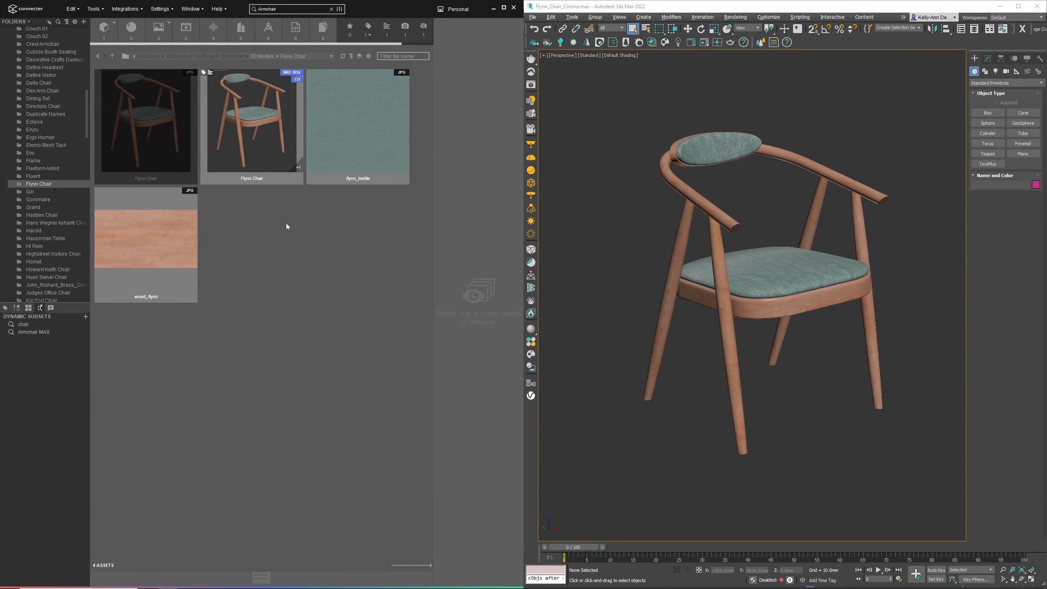
Step: Select the chair group in 3ds Max, view the options for adding assets to Connecter, and examine the chair's external files
click(729, 296)
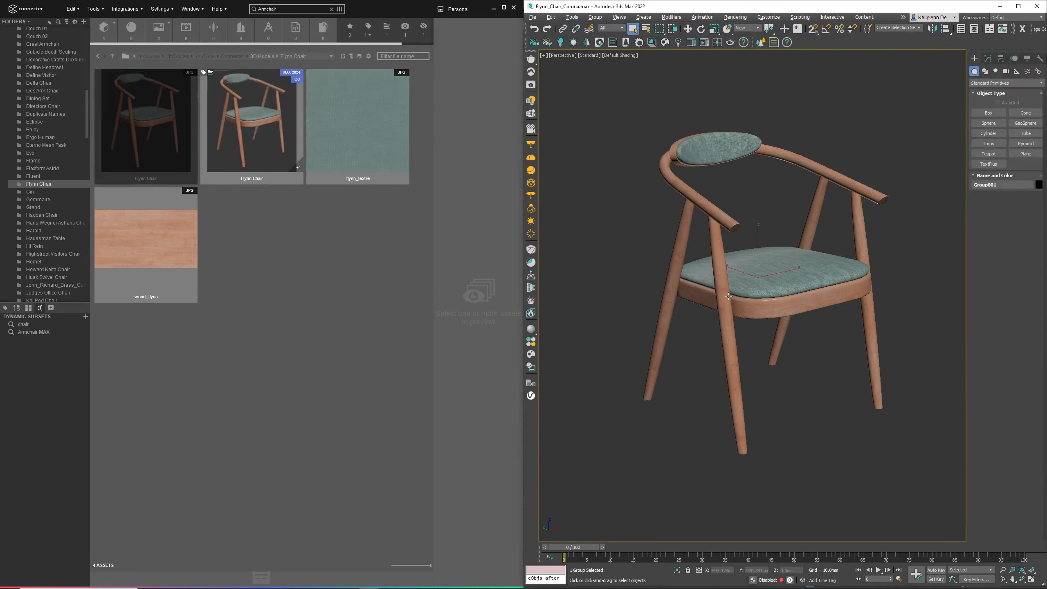
right_click(745, 306)
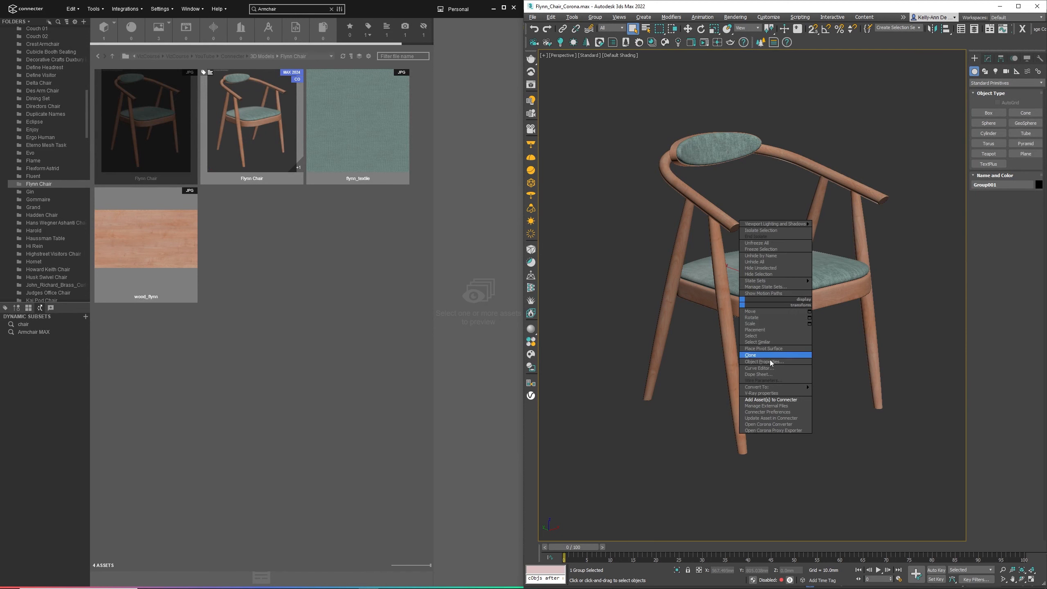
click(774, 400)
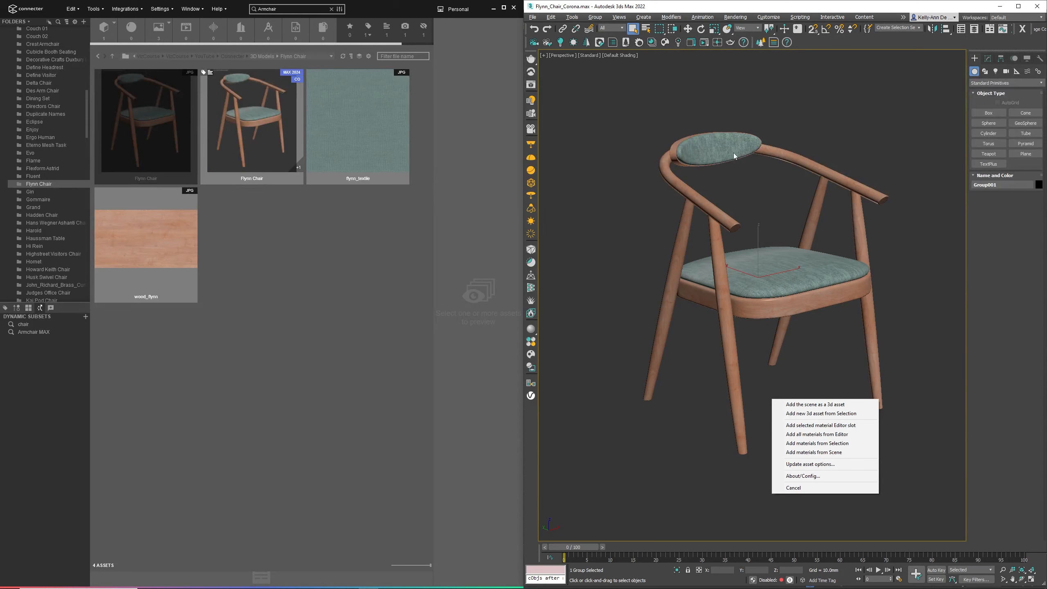
click(841, 453)
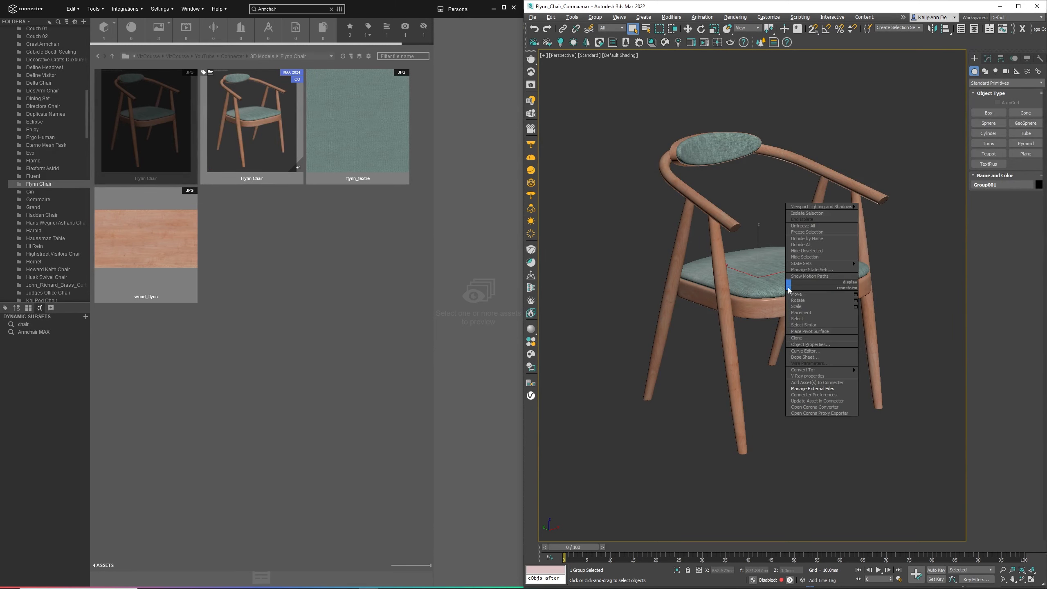
right_click(787, 286)
click(812, 389)
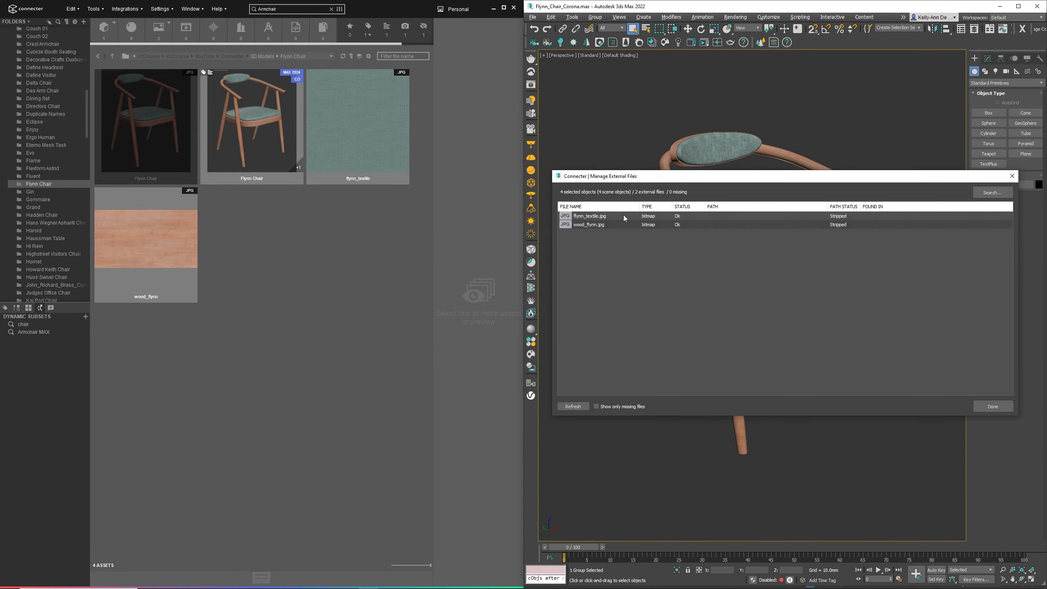
click(1012, 176)
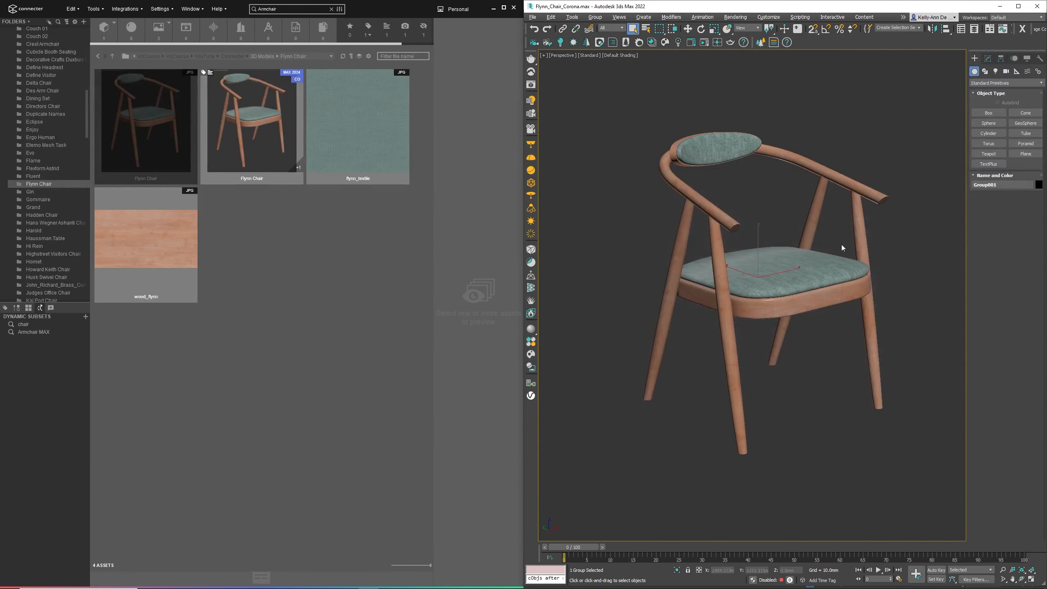
Step: Examine the Merge and Place Settings in Connecter's preferences, close them without applying, and deselect the chair
right_click(786, 304)
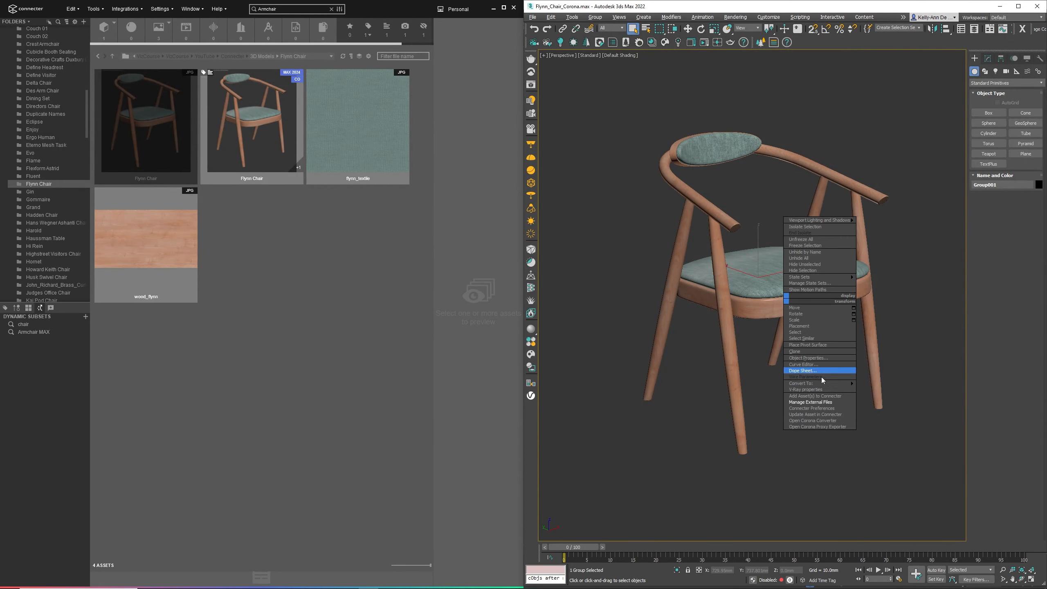
click(825, 411)
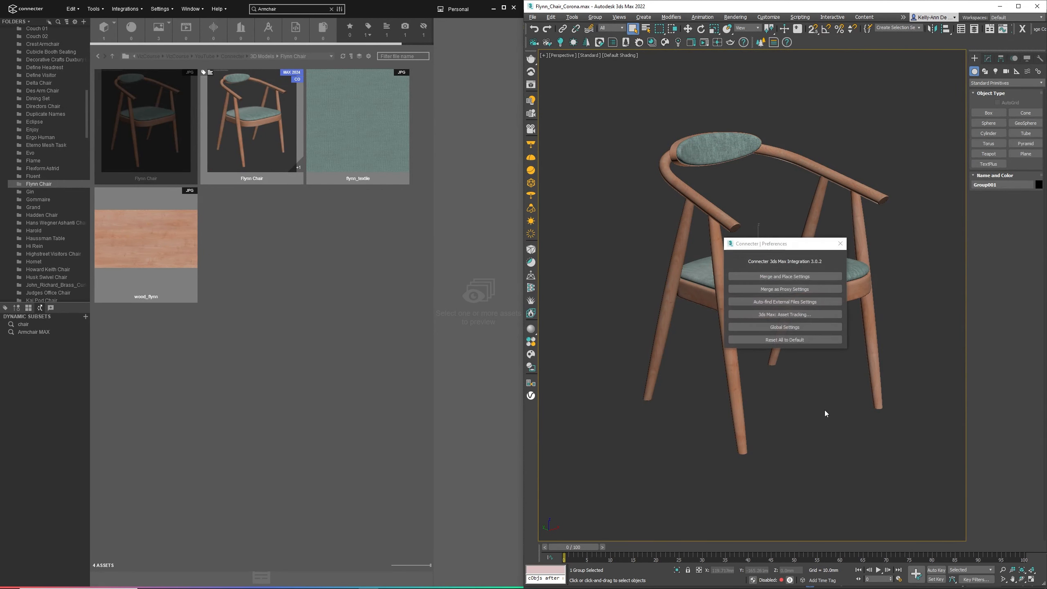
click(795, 278)
drag(789, 185, 617, 167)
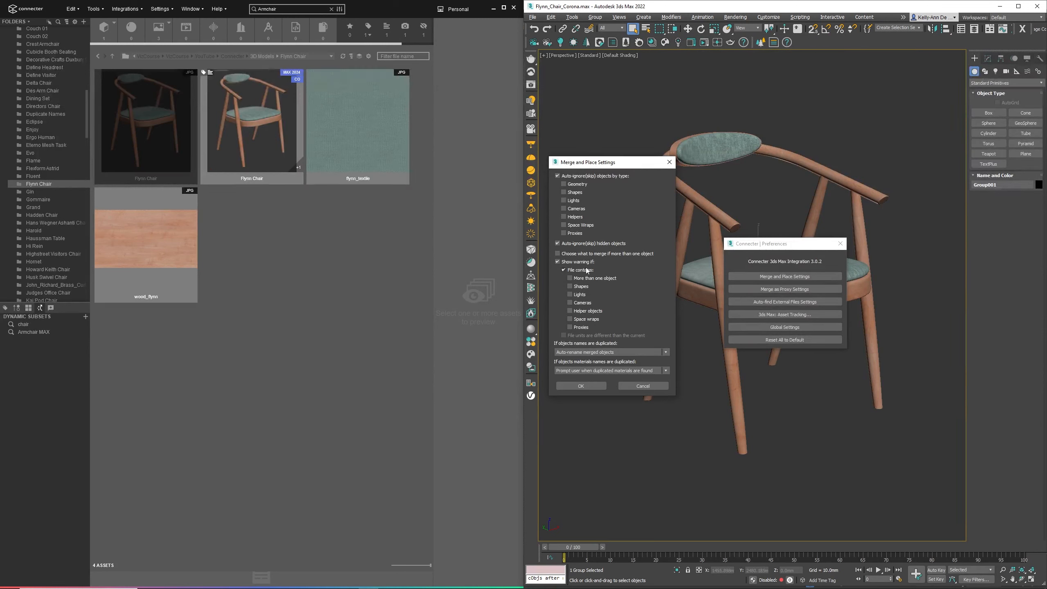
click(570, 294)
click(579, 297)
click(669, 162)
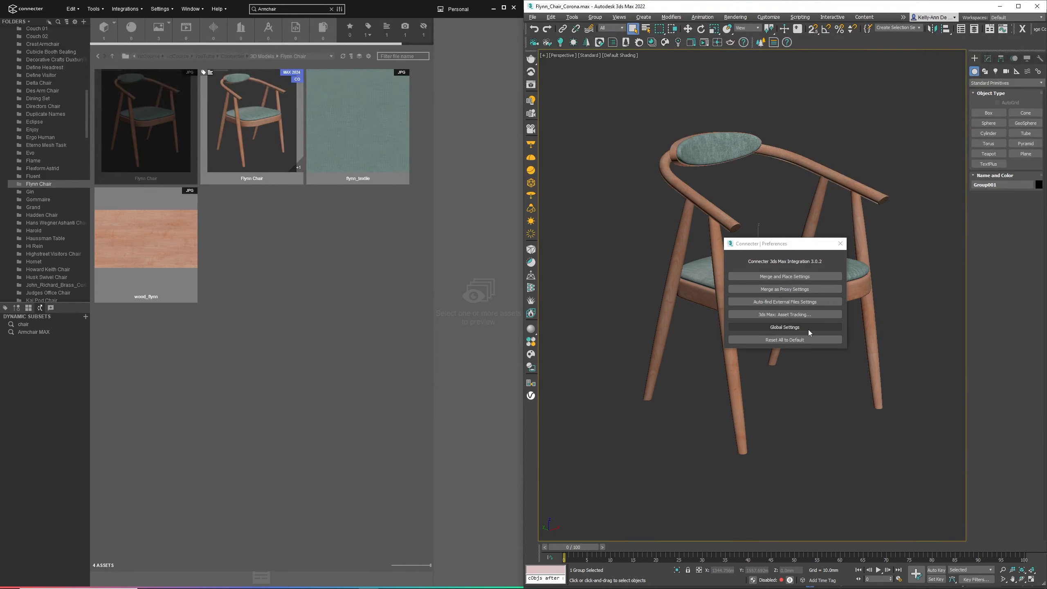
click(840, 244)
click(595, 280)
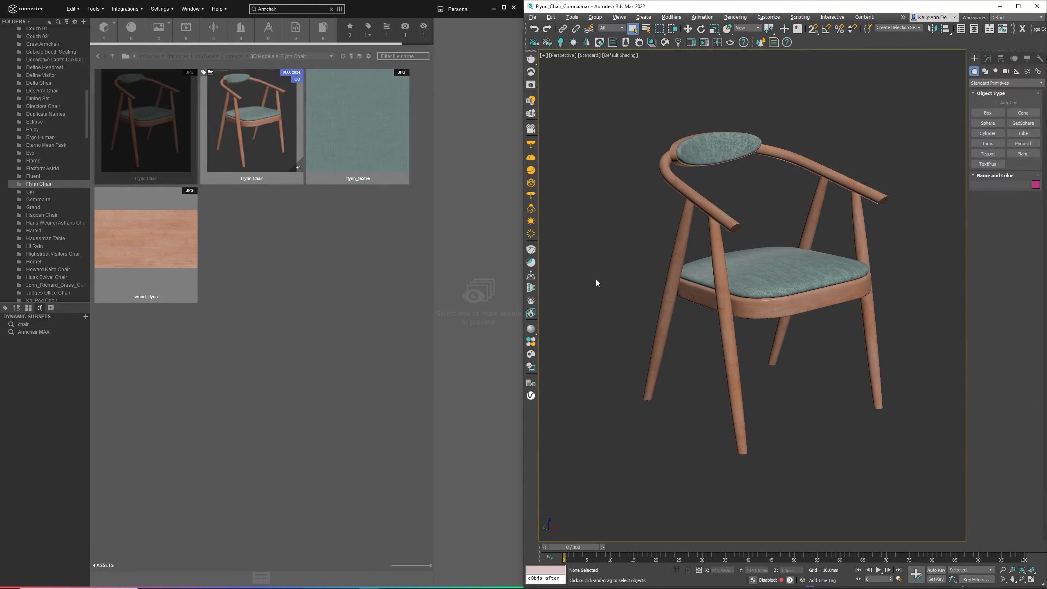
Step: Switch to a full-screen Connecter window and open the Workspaces dialog
click(503, 7)
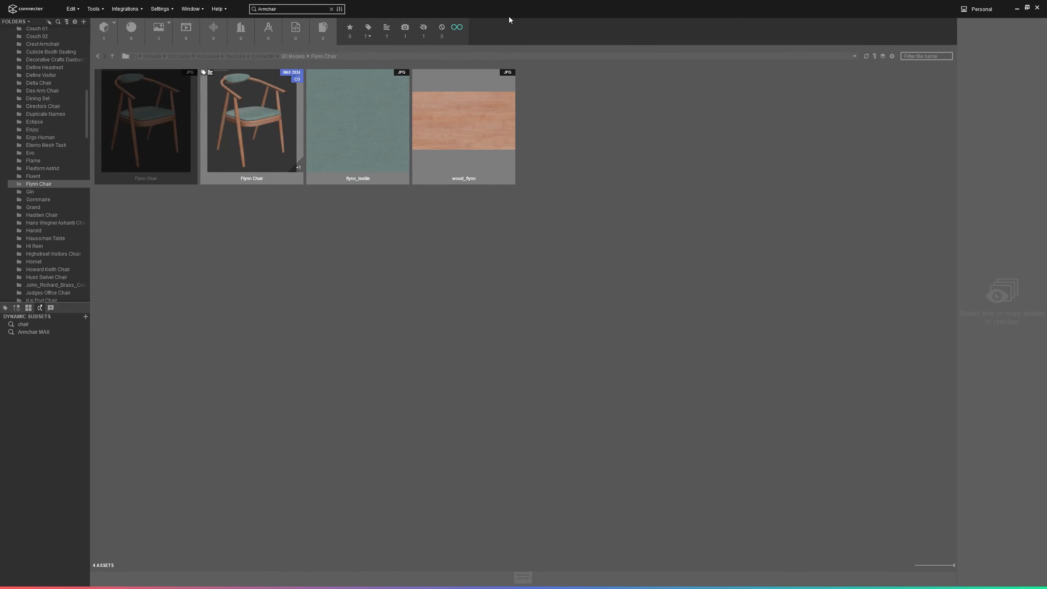
click(981, 9)
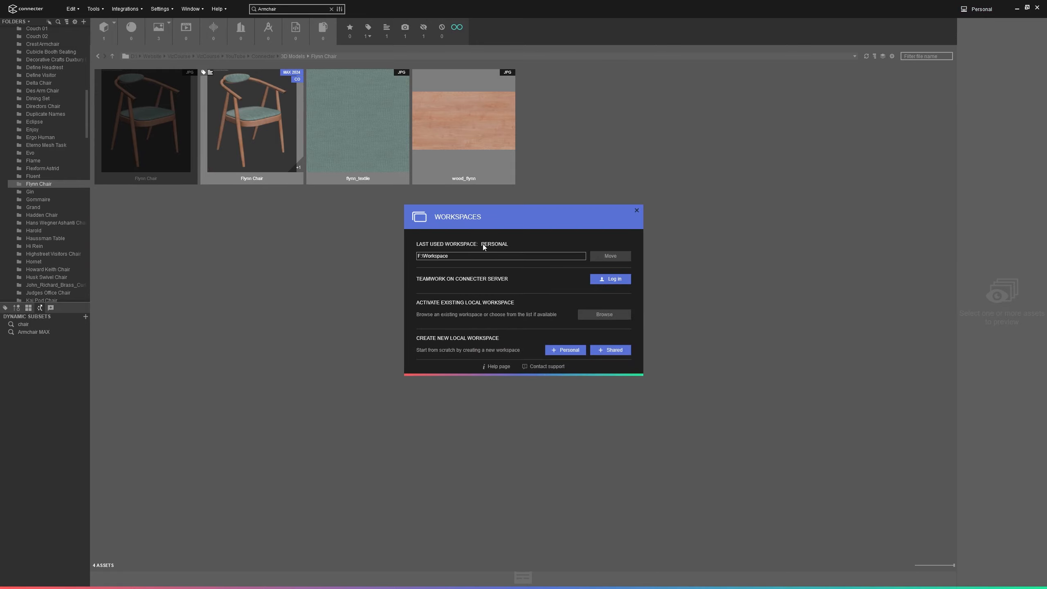